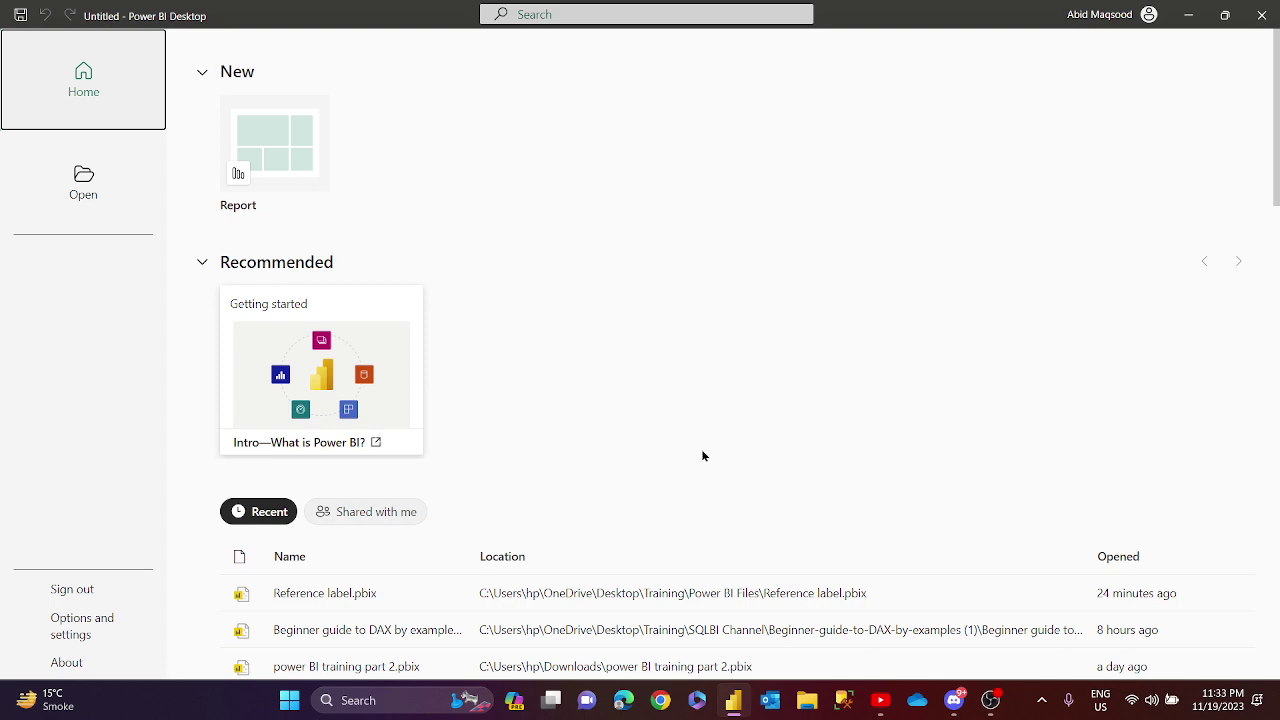
Open the Microsoft Store and search it for "power bi desktop".
left_click(300, 705)
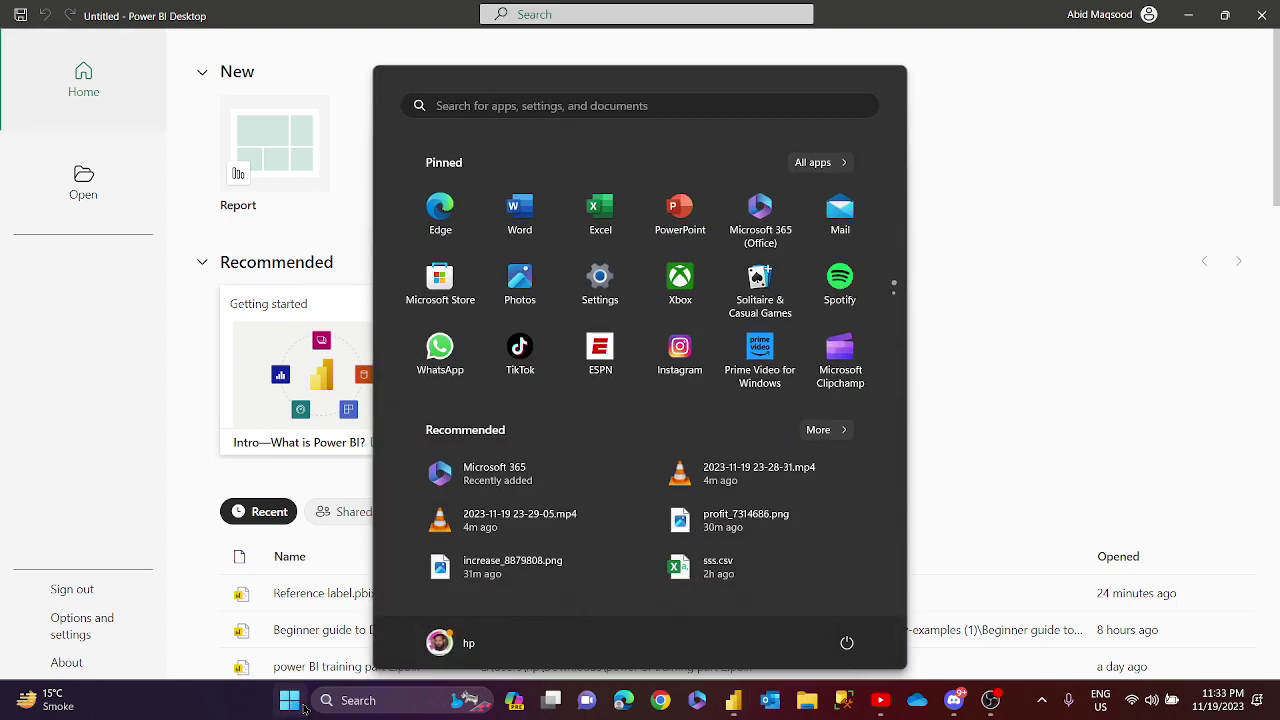
type("store")
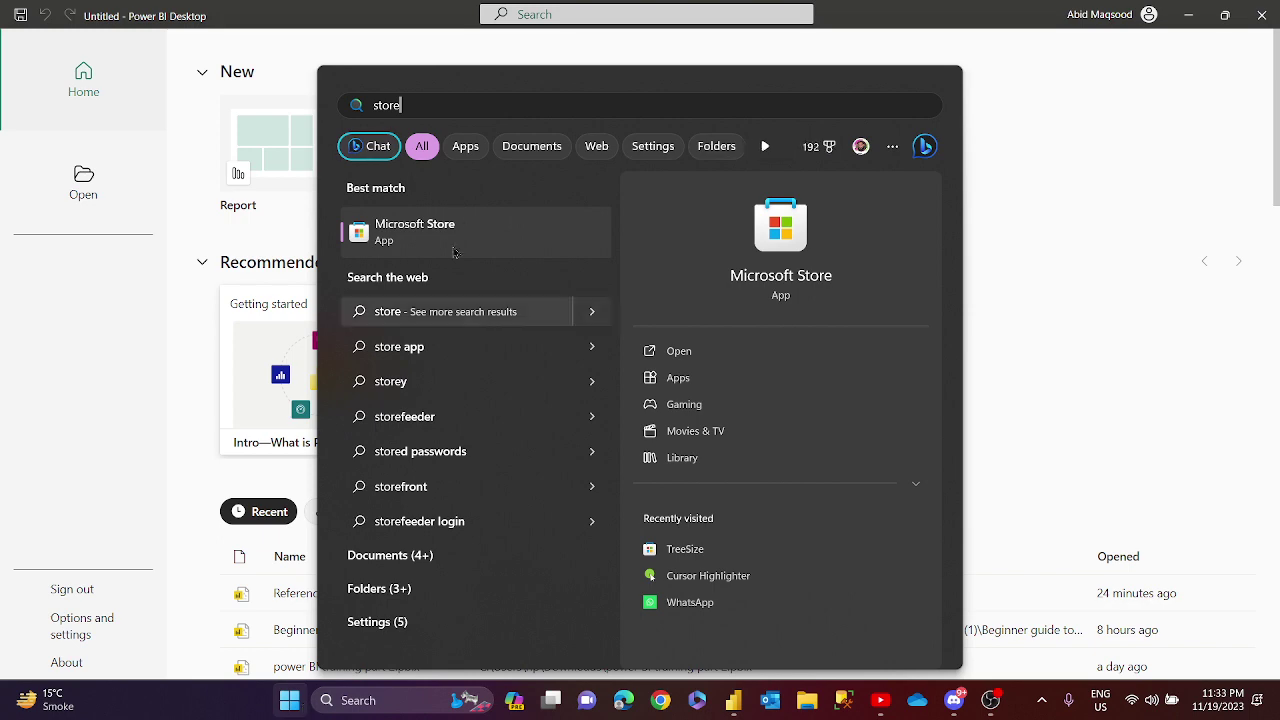
left_click(475, 227)
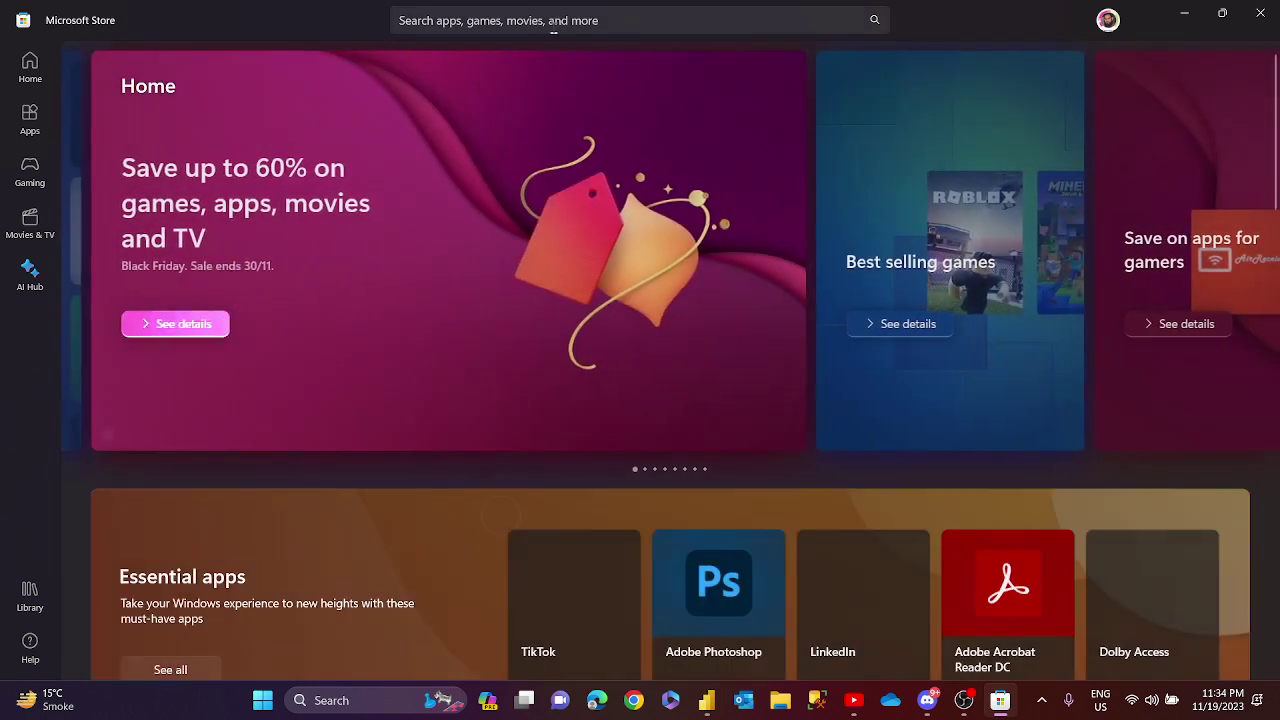
left_click(553, 27)
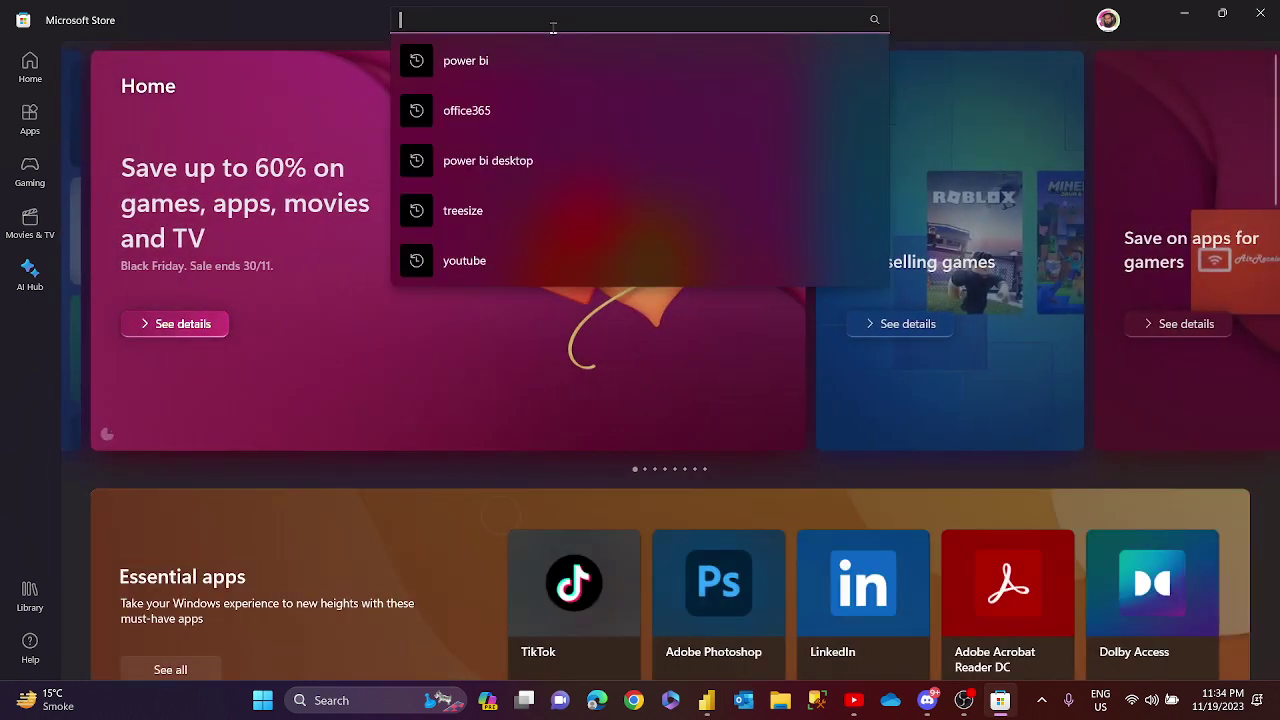
type("power bi desk")
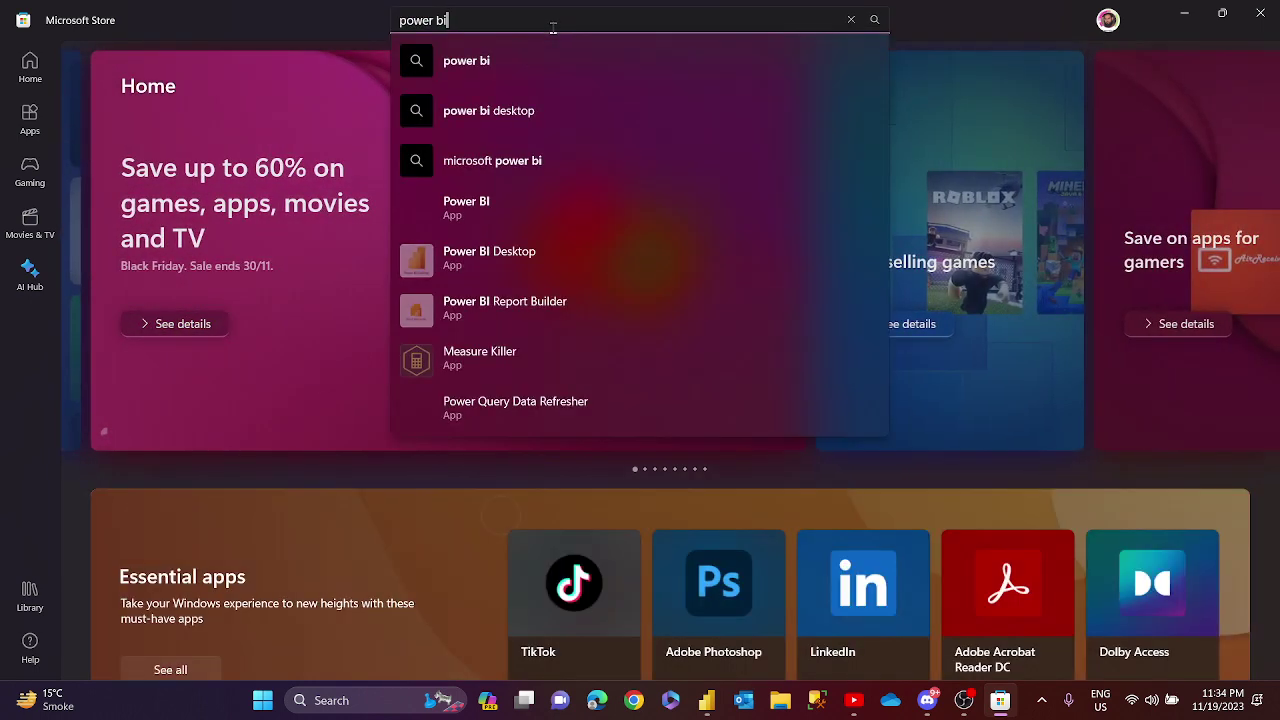
type("top")
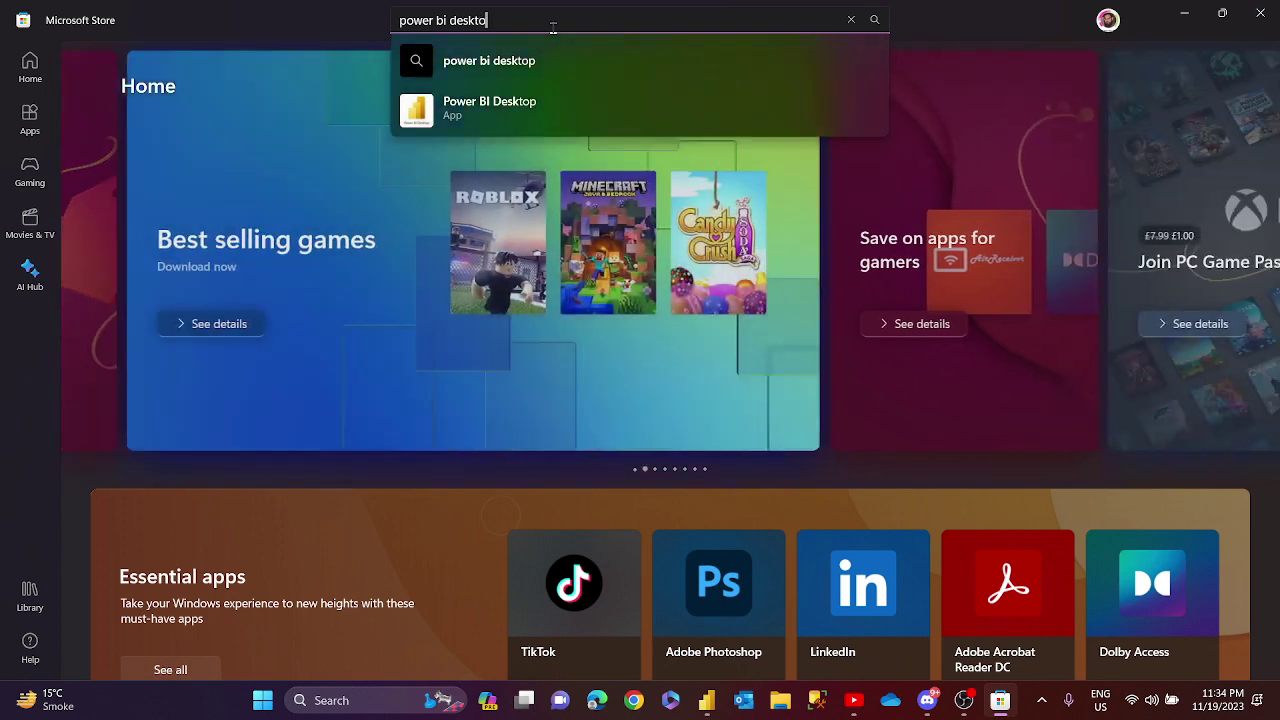
key("Return")
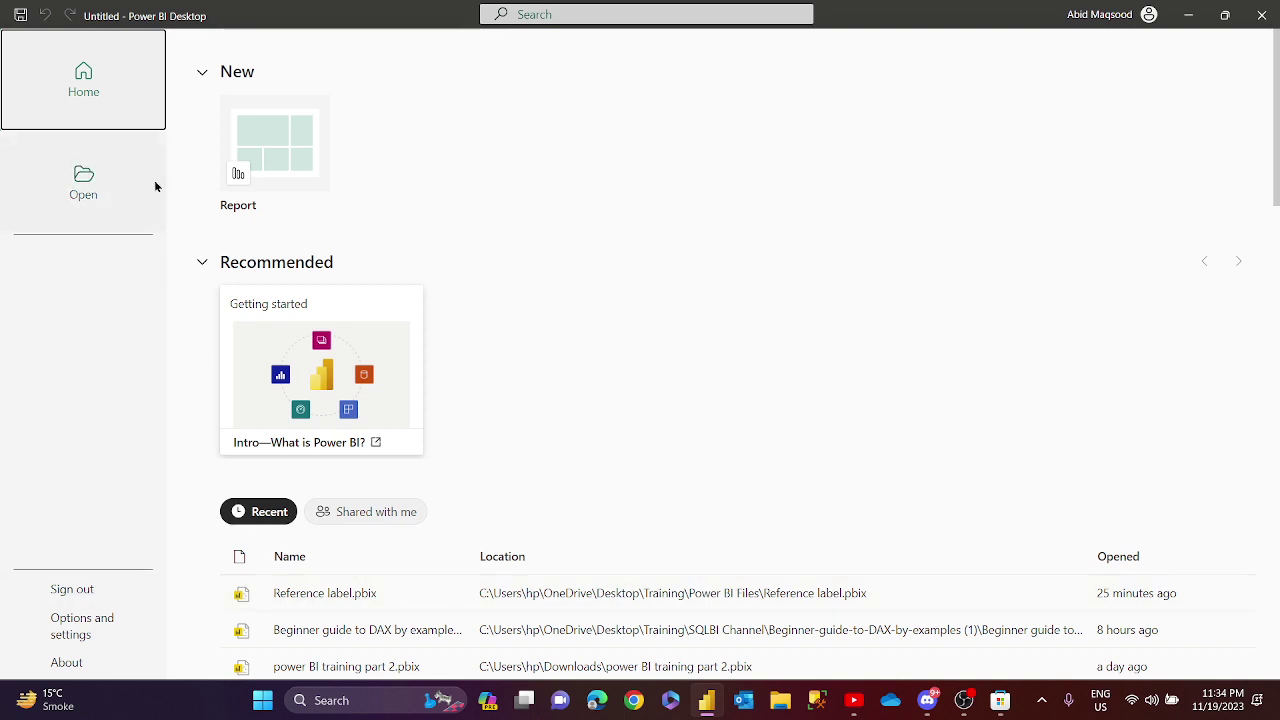
Create a blank report and load sss.csv from the Desktop's Training\Data folder as a Text/CSV source.
left_click(261, 136)
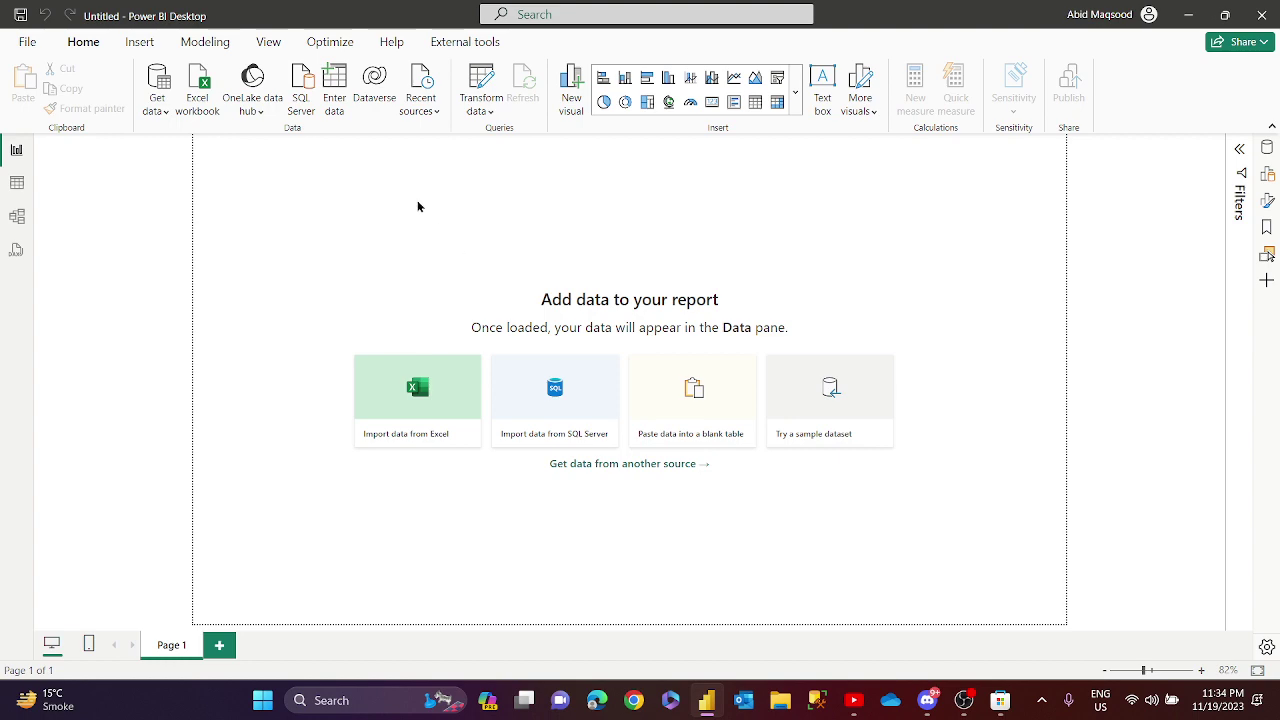
left_click(158, 110)
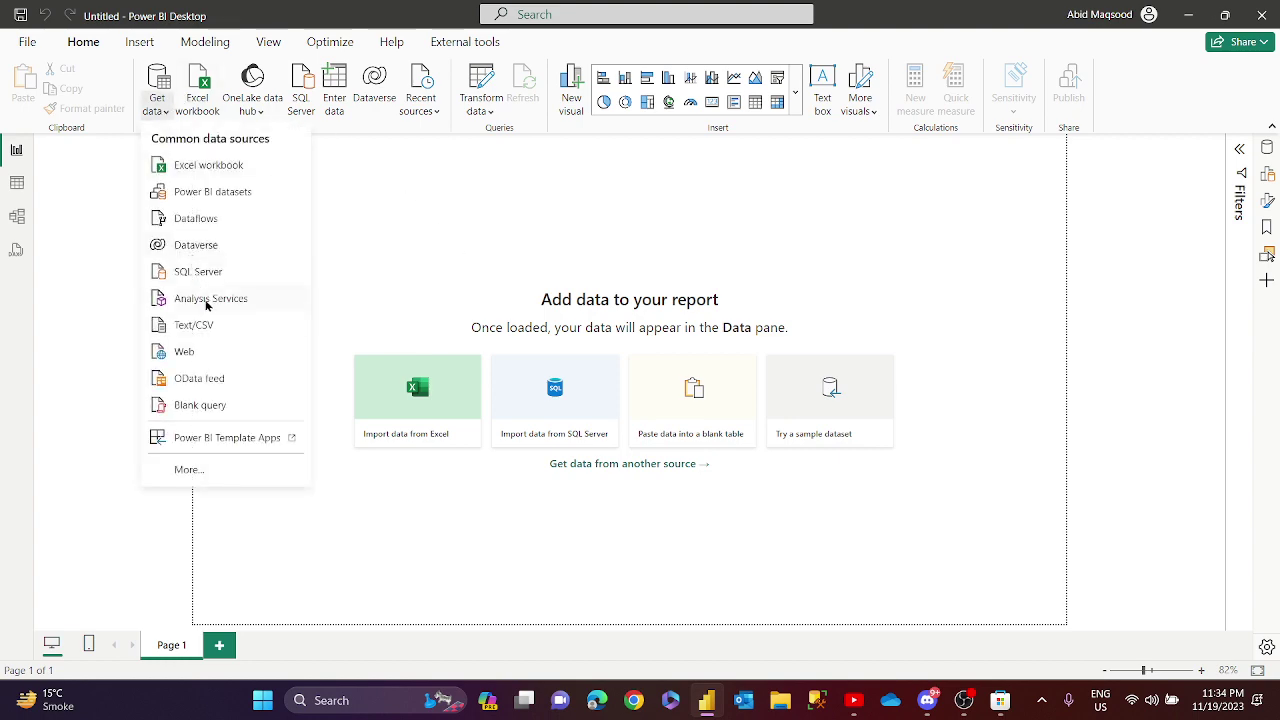
left_click(212, 330)
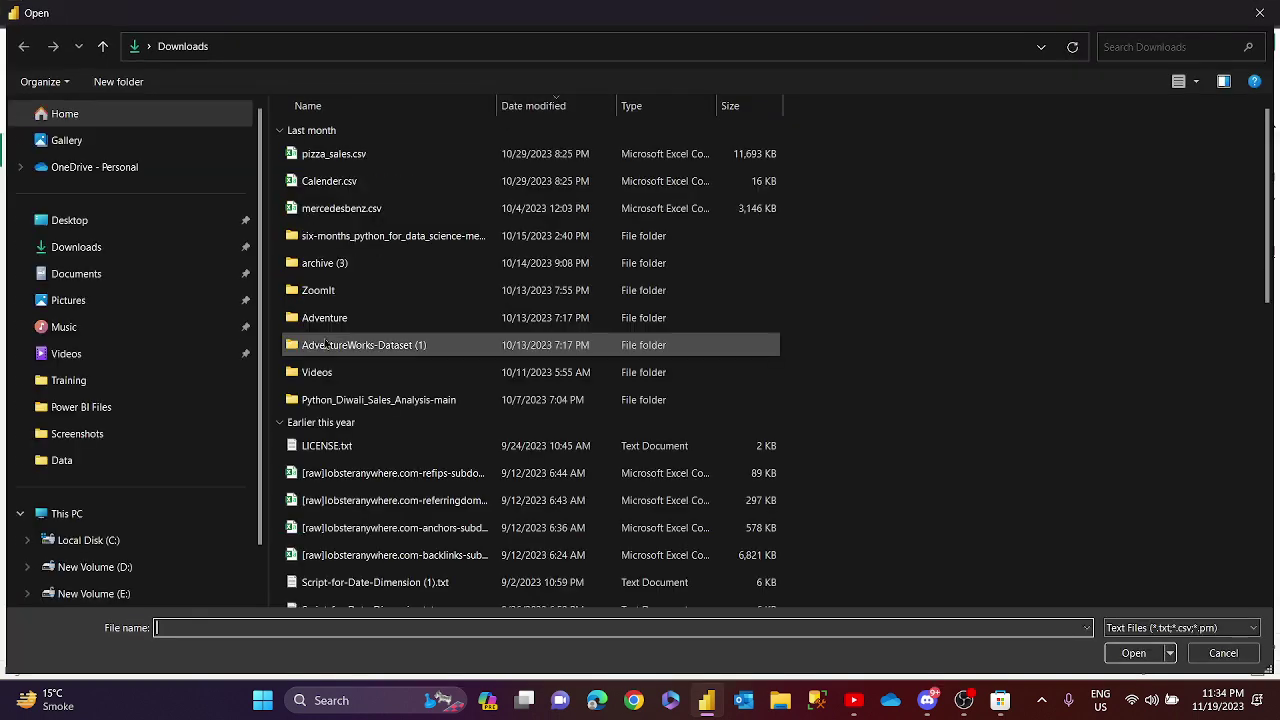
left_click(150, 226)
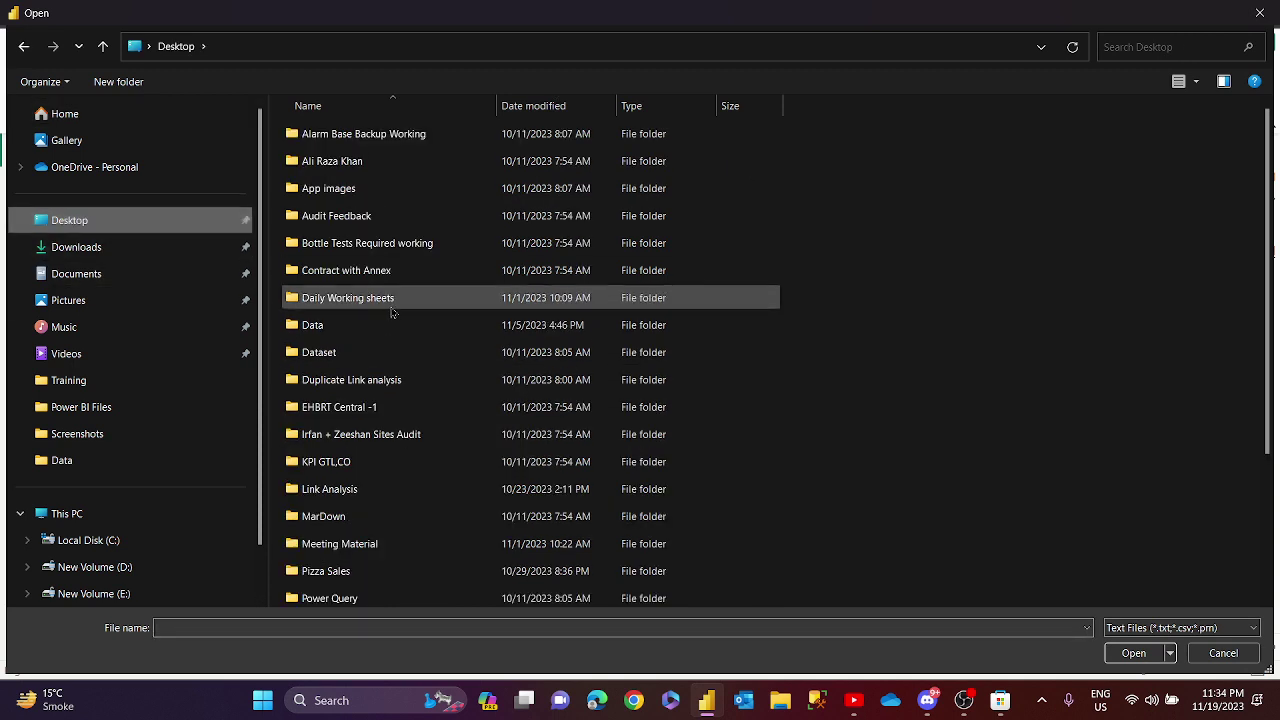
scroll(392, 313, "down", 2)
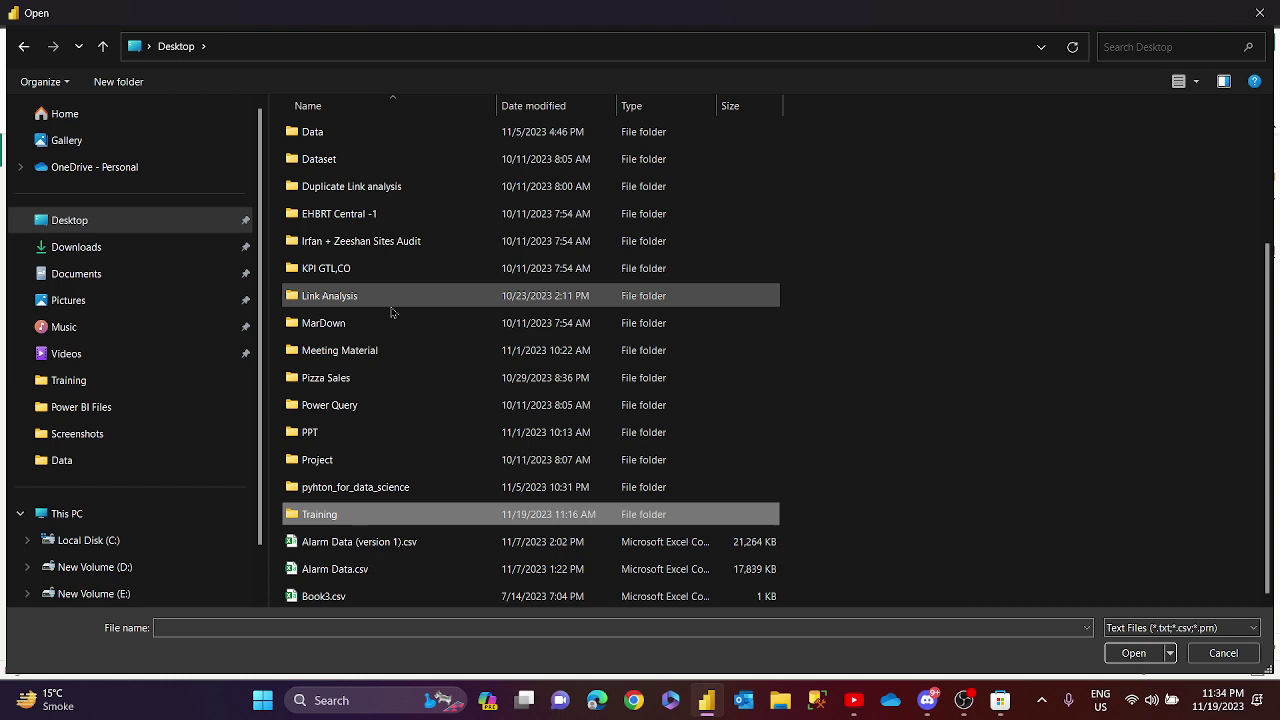
key("Return")
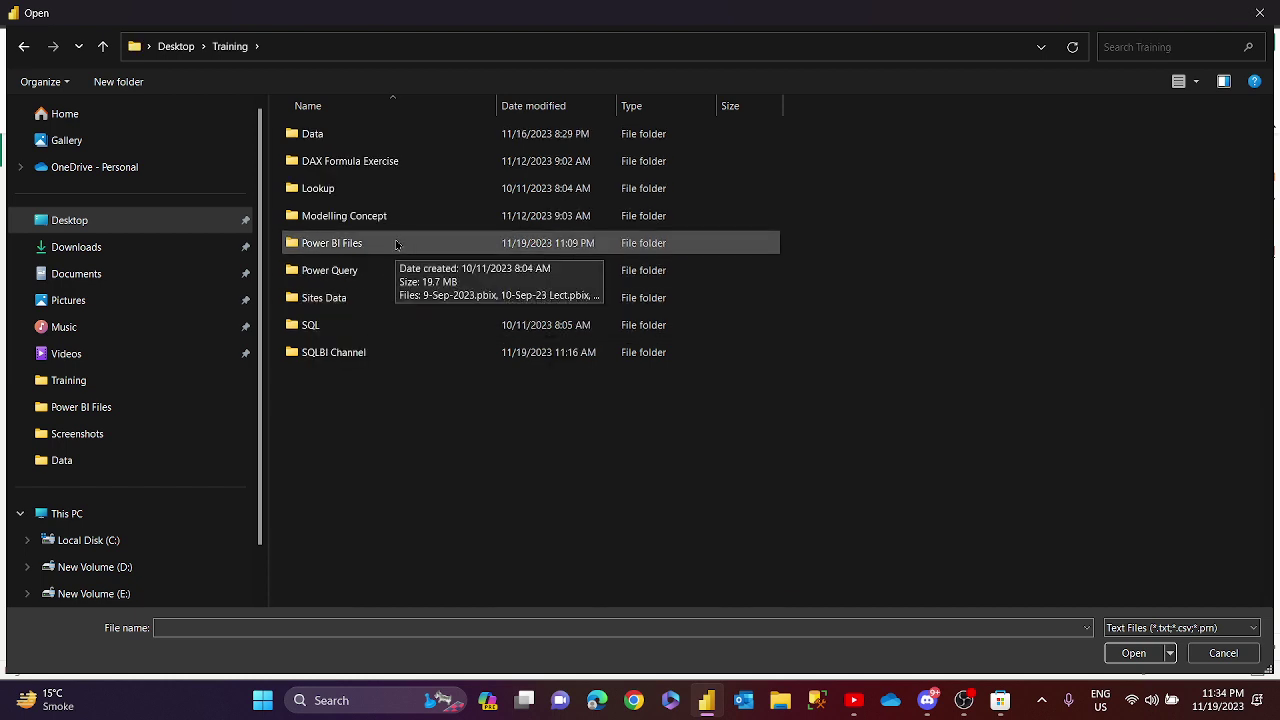
double_click(366, 134)
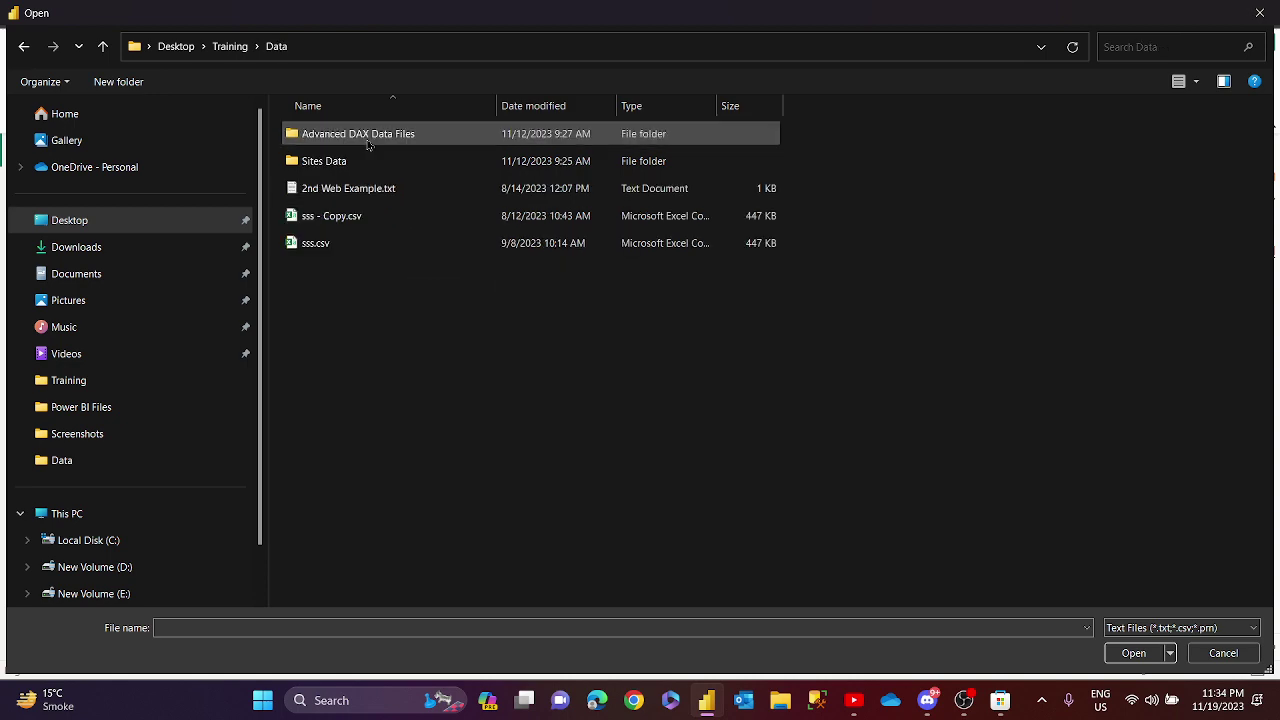
left_click(355, 243)
left_click(1136, 653)
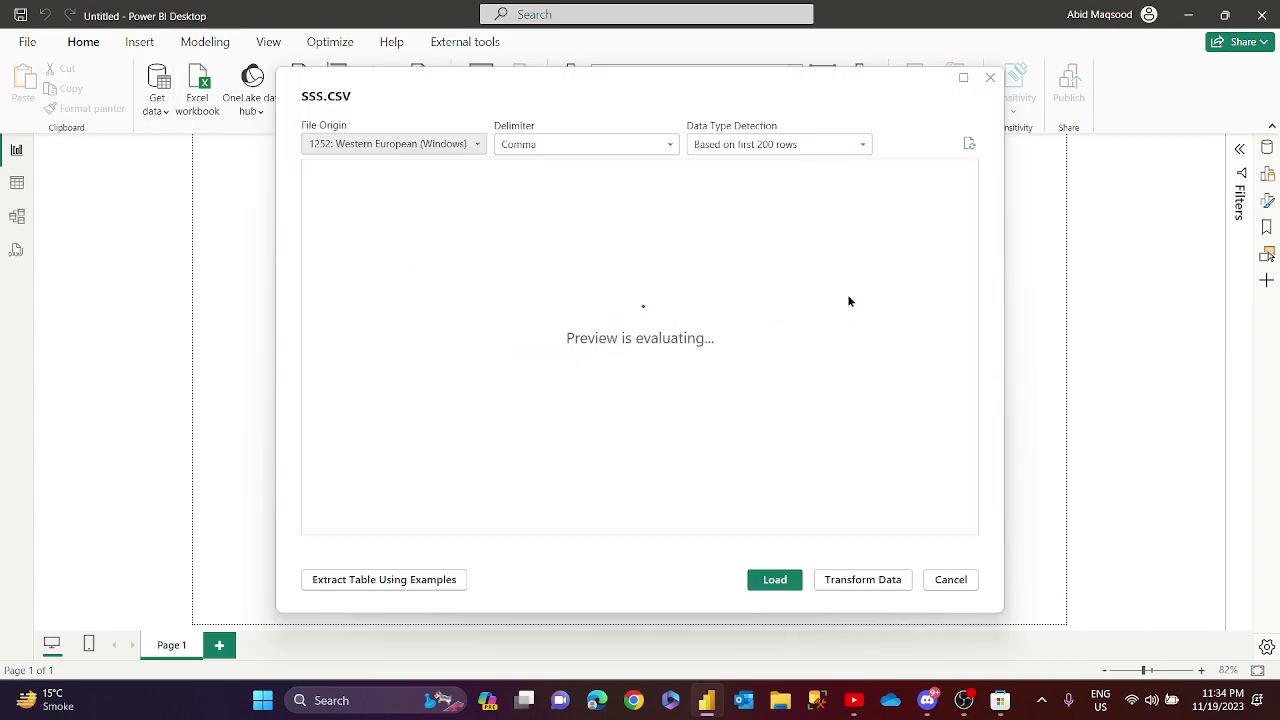
key("Return")
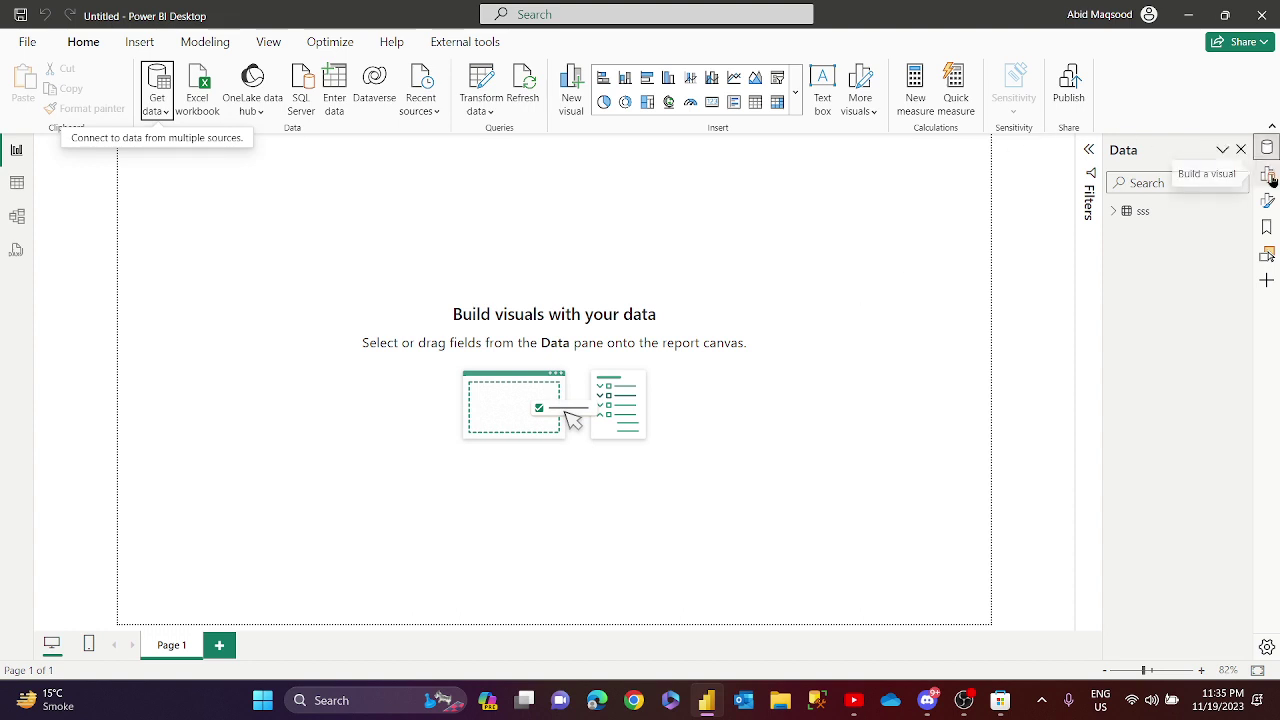
Examine the rows of the loaded sss table in table view, and return to the report canvas.
left_click(16, 182)
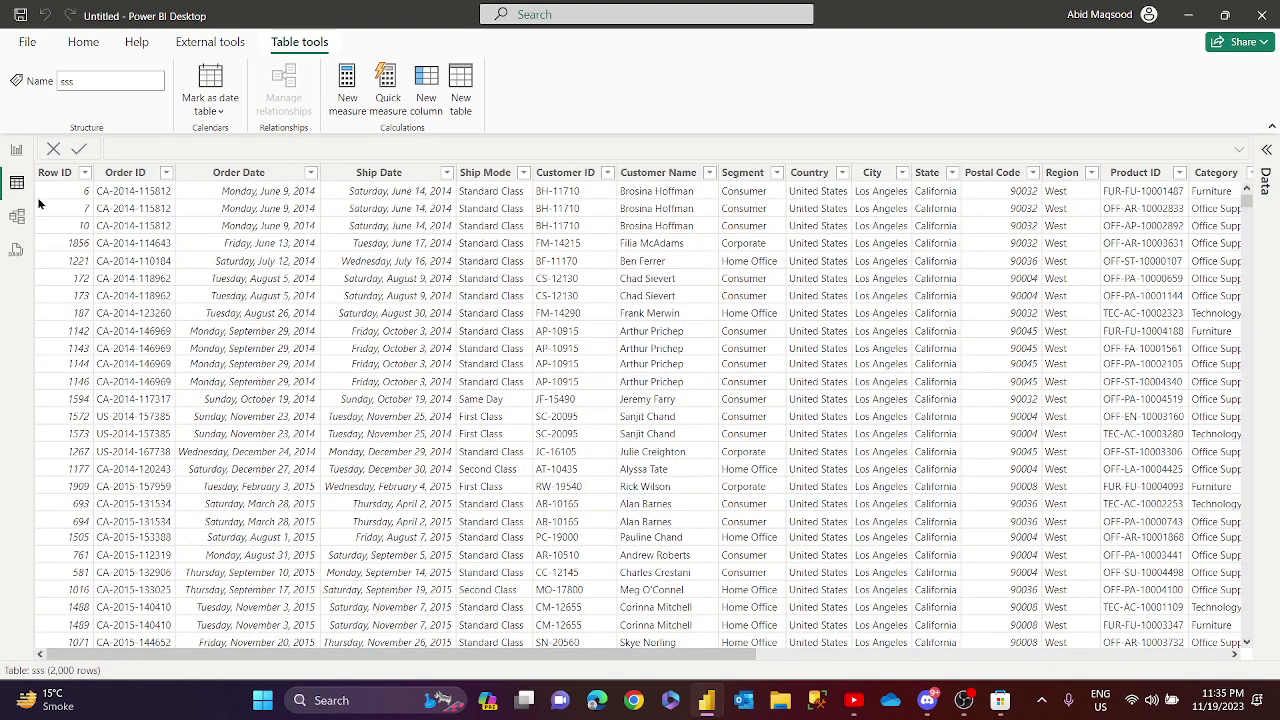
left_click(16, 150)
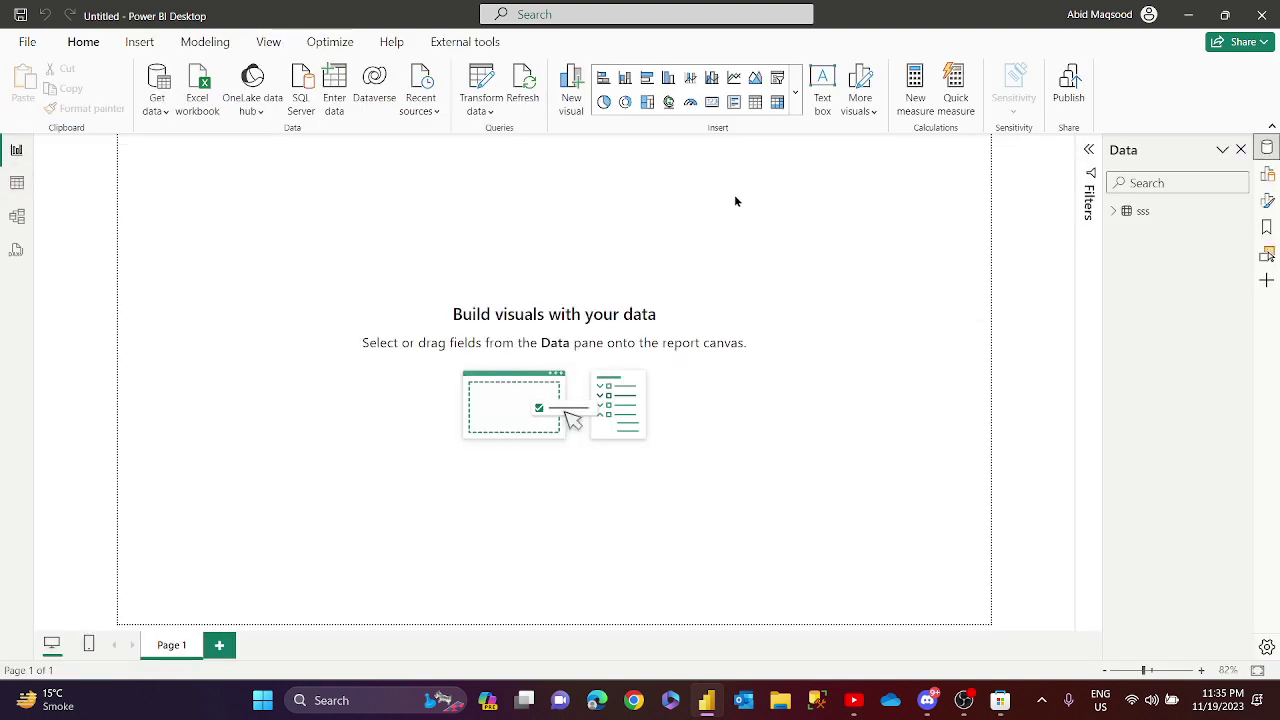
right_click(1267, 150)
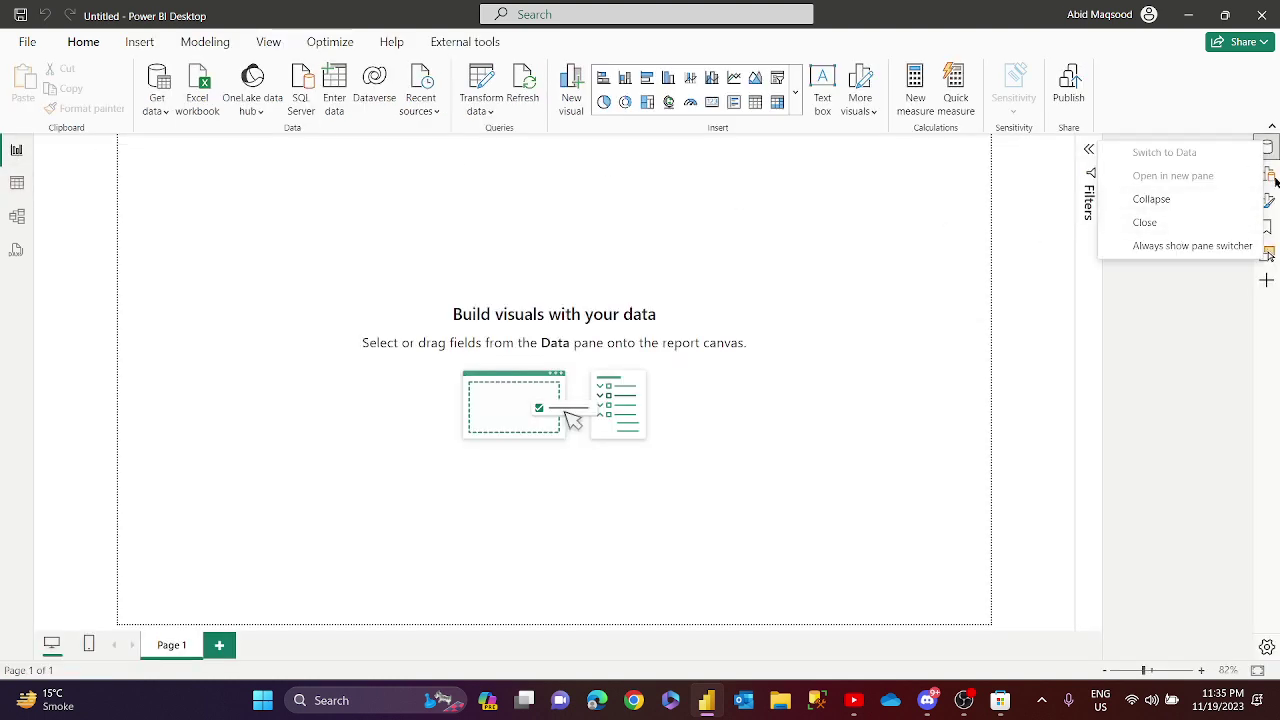
left_click(1240, 221)
left_click(1267, 152)
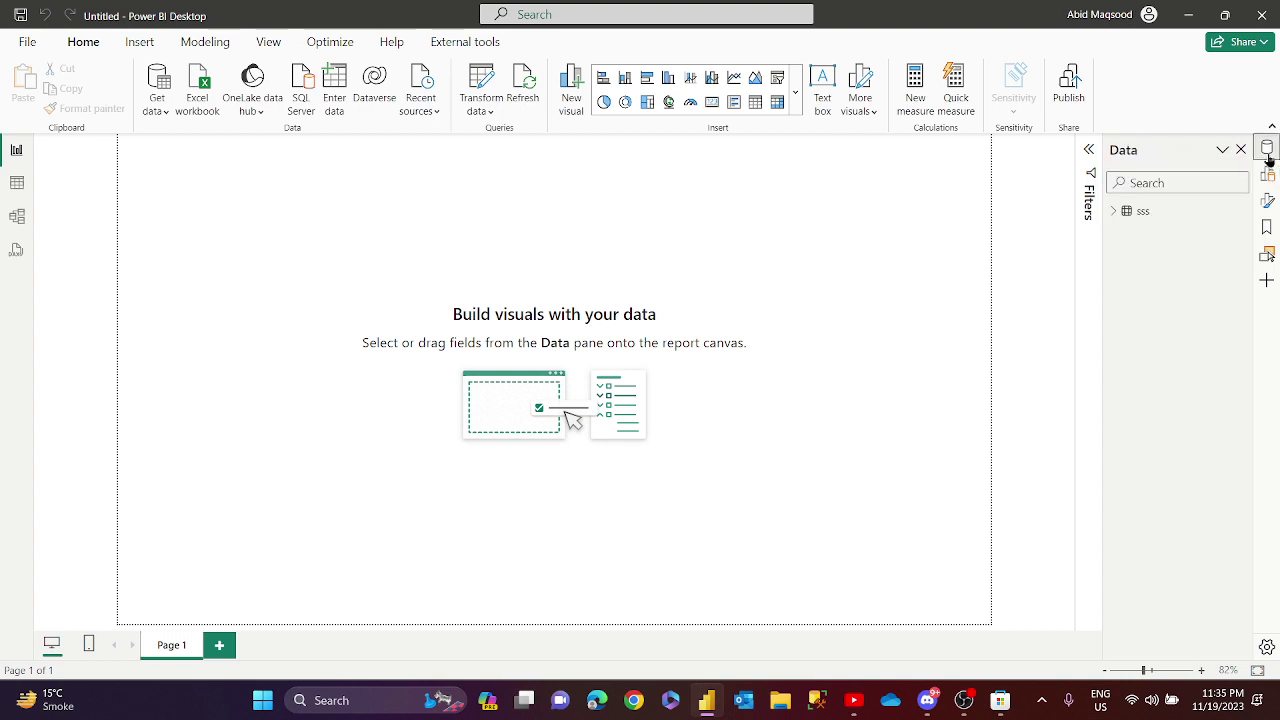
right_click(1150, 212)
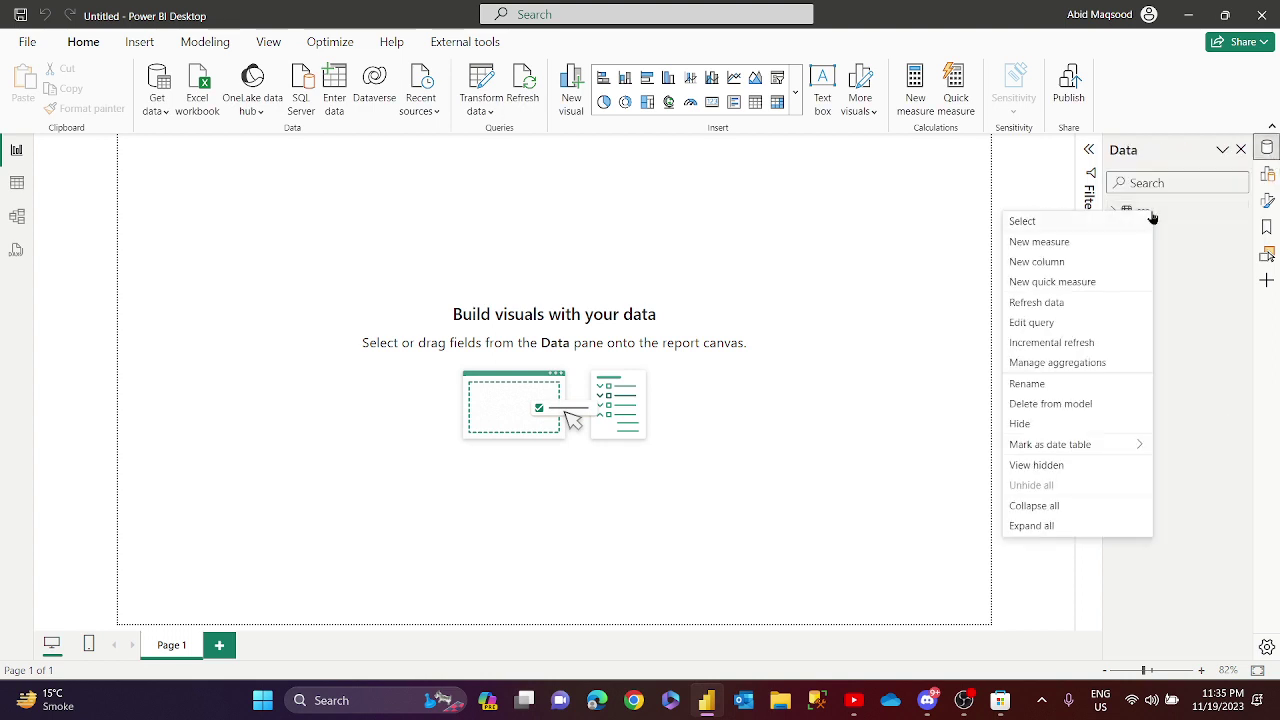
Enter a new blank table named All Measures and load it into the model.
left_click(556, 201)
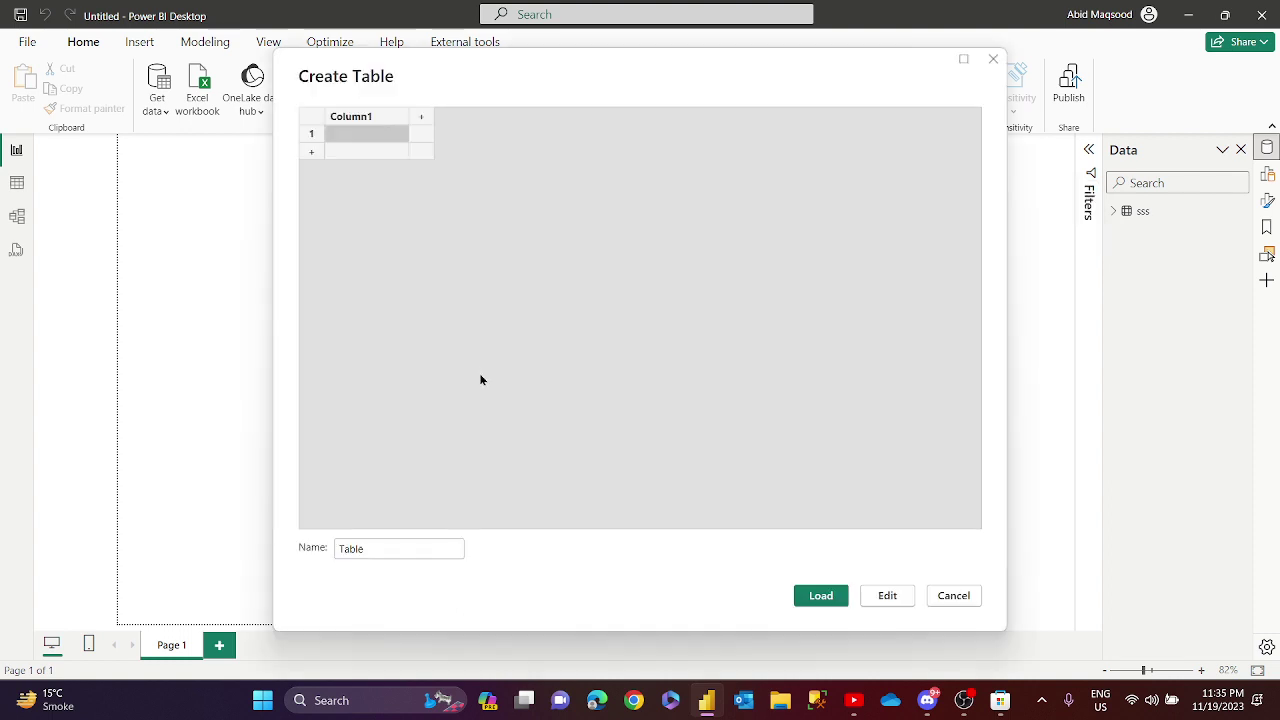
double_click(403, 545)
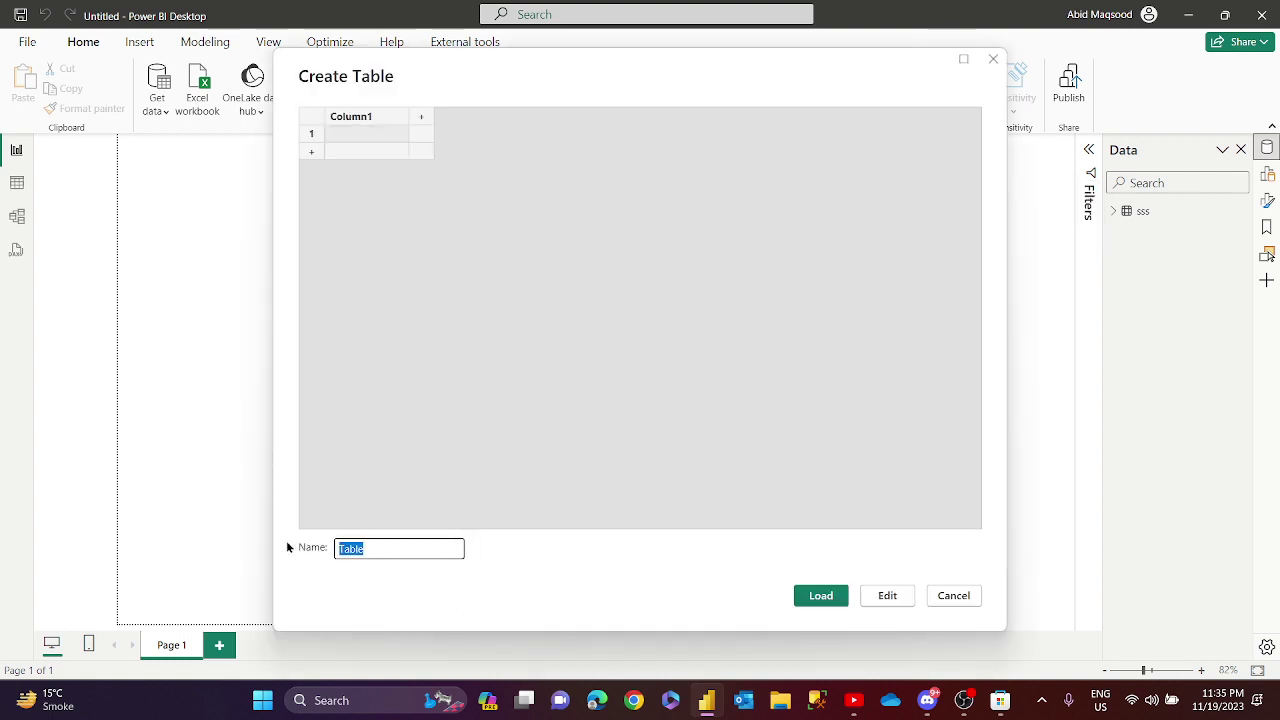
type("All M")
type("aqsood")
key("Return")
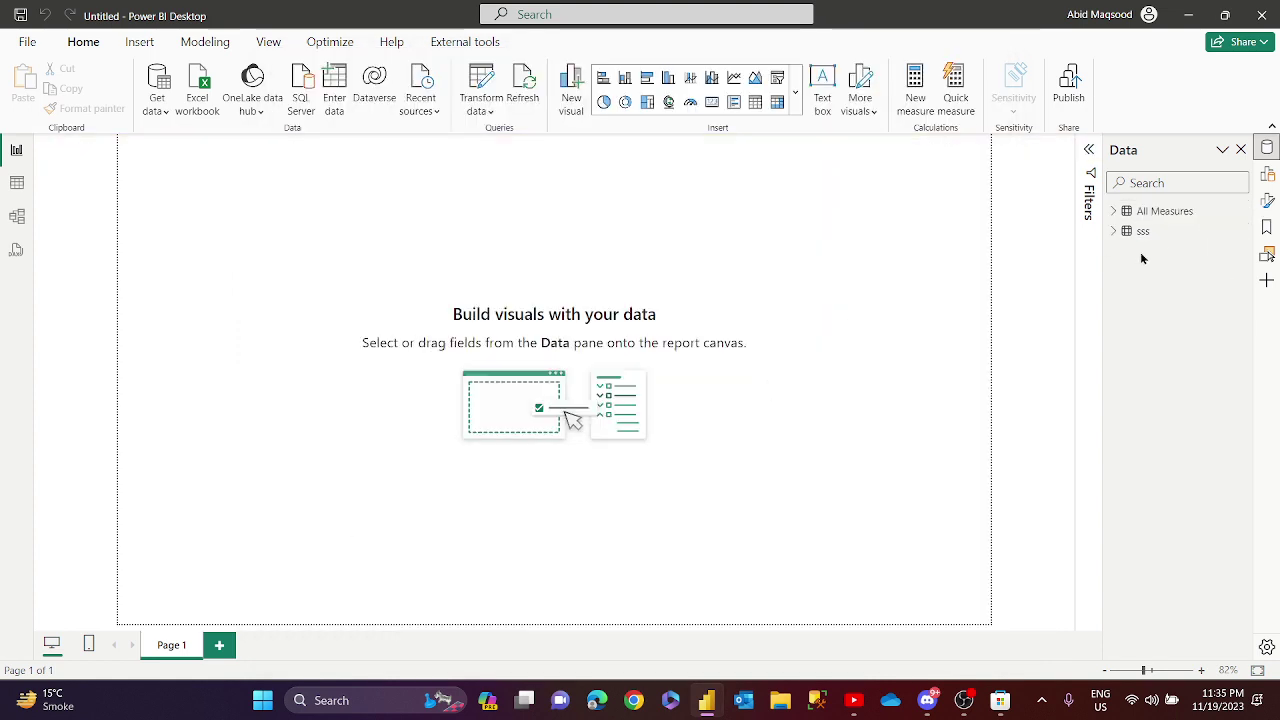
Add a measure to the All Measures table defined as Total Sales = SUM(sss[Sales]).
right_click(1161, 213)
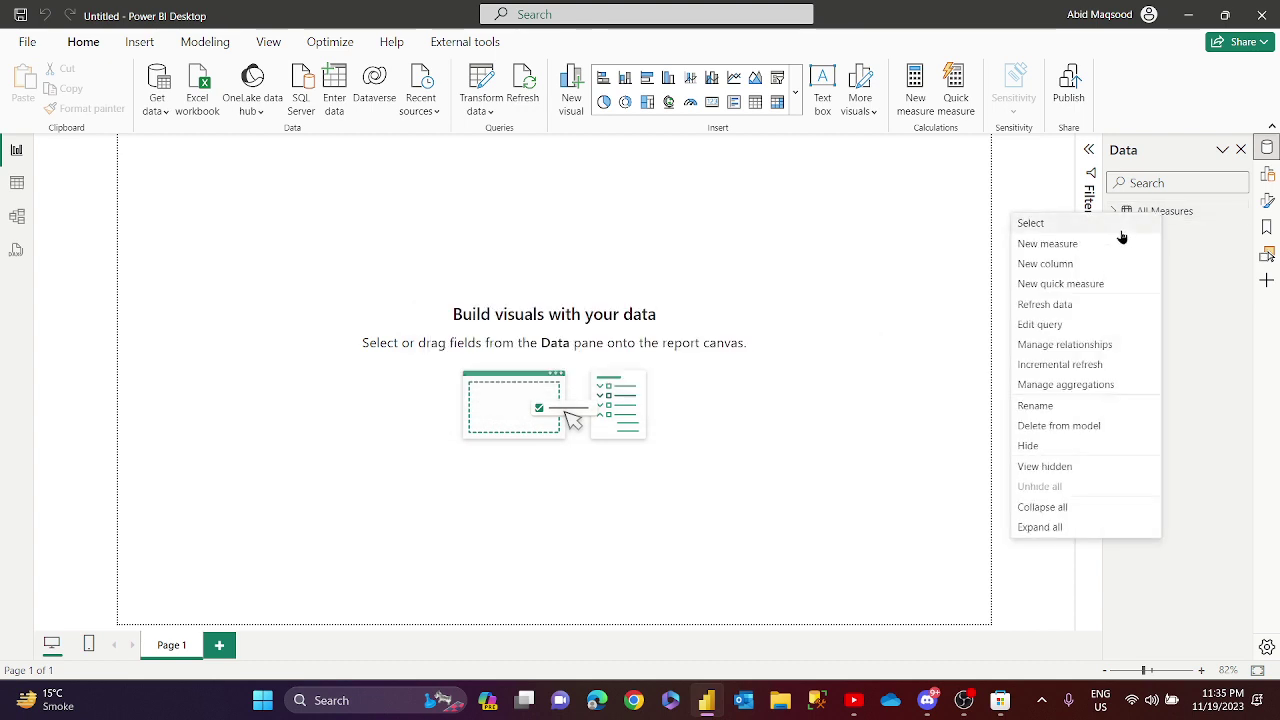
left_click(1083, 253)
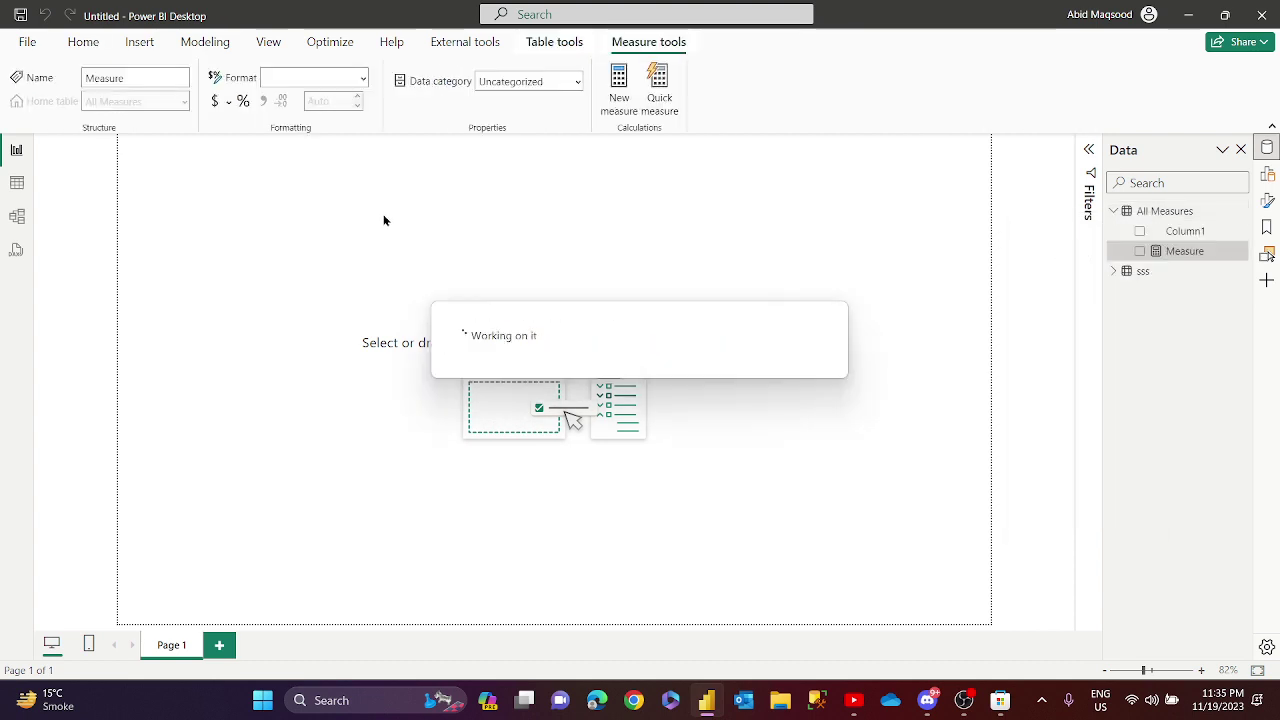
type("Total S")
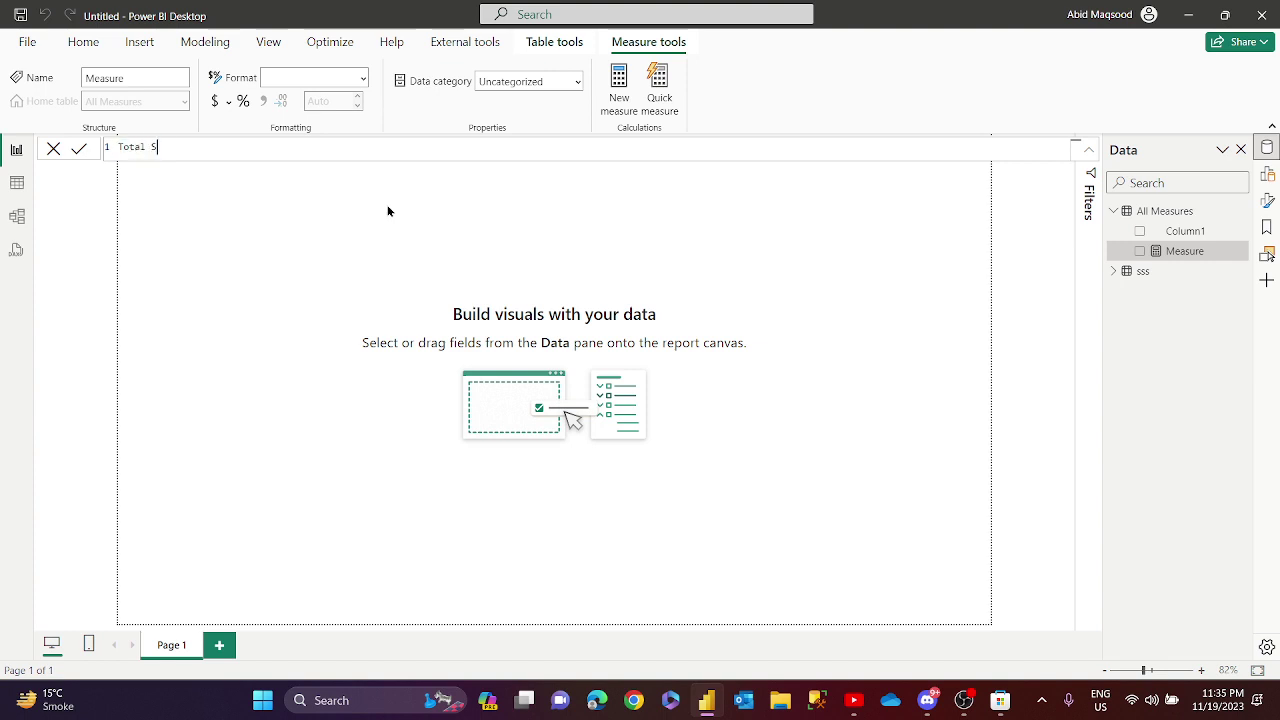
type("ales = S")
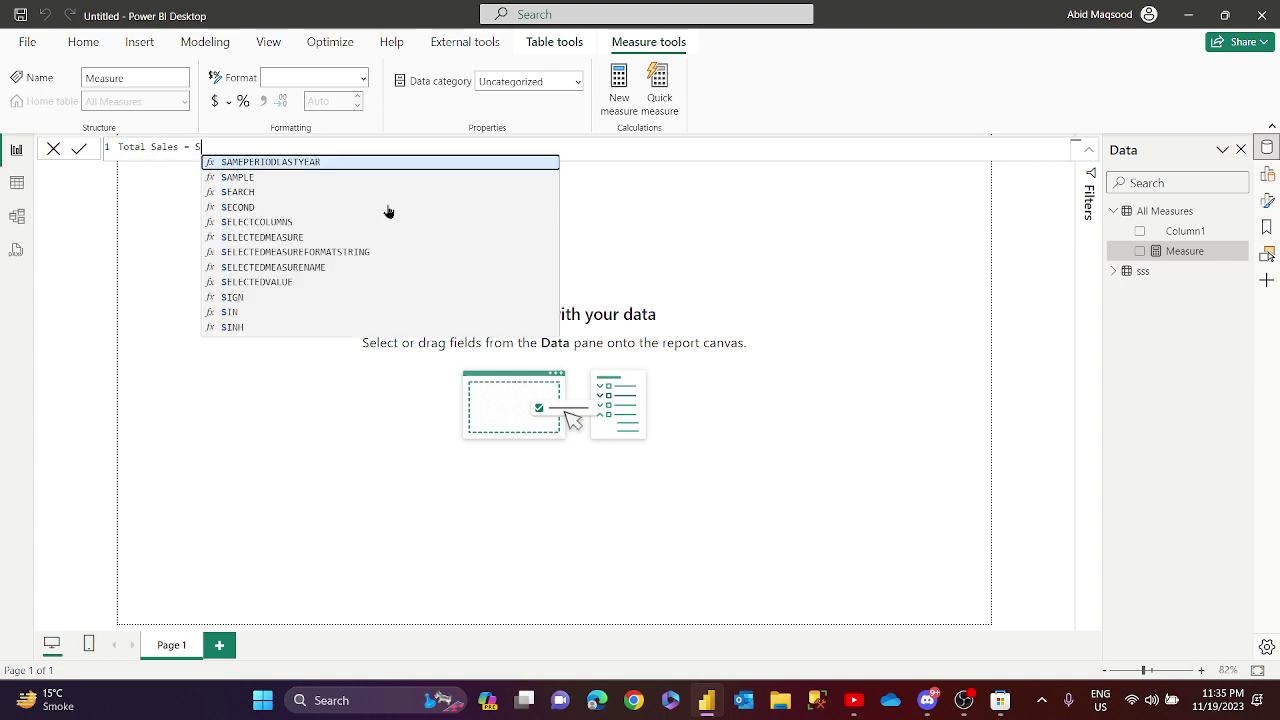
type("UM(sss[Sales])")
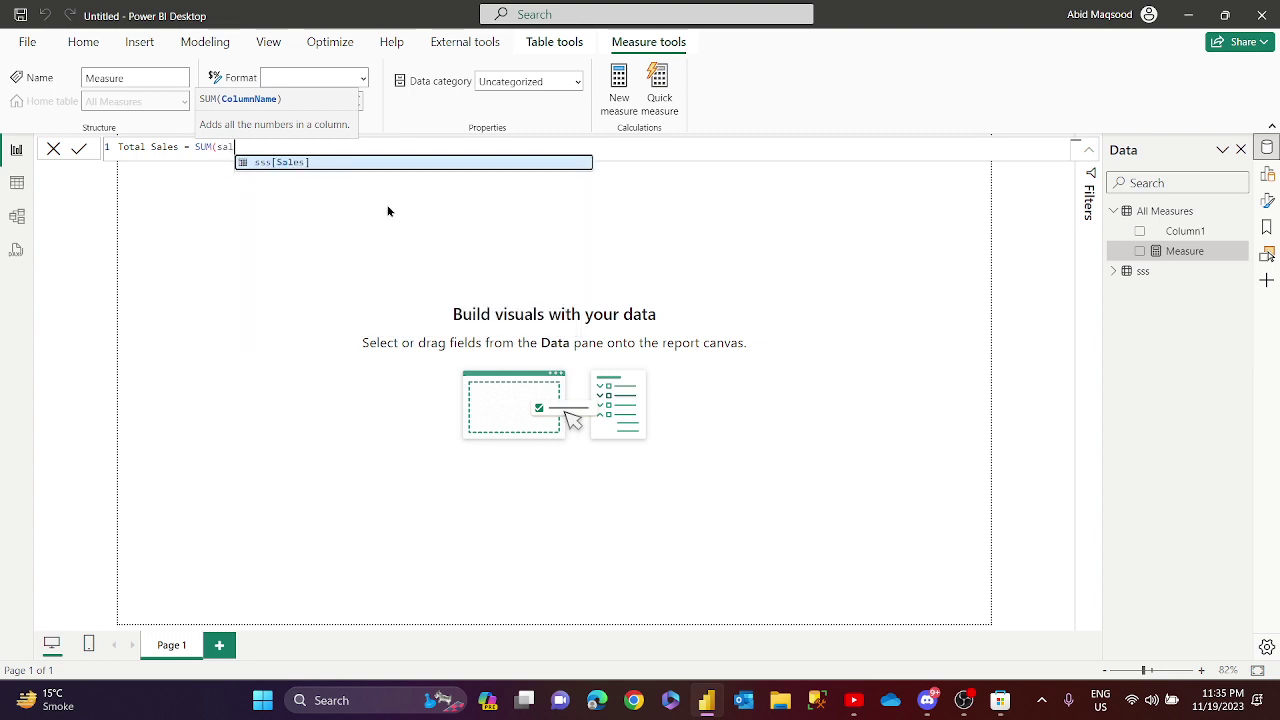
key("Return")
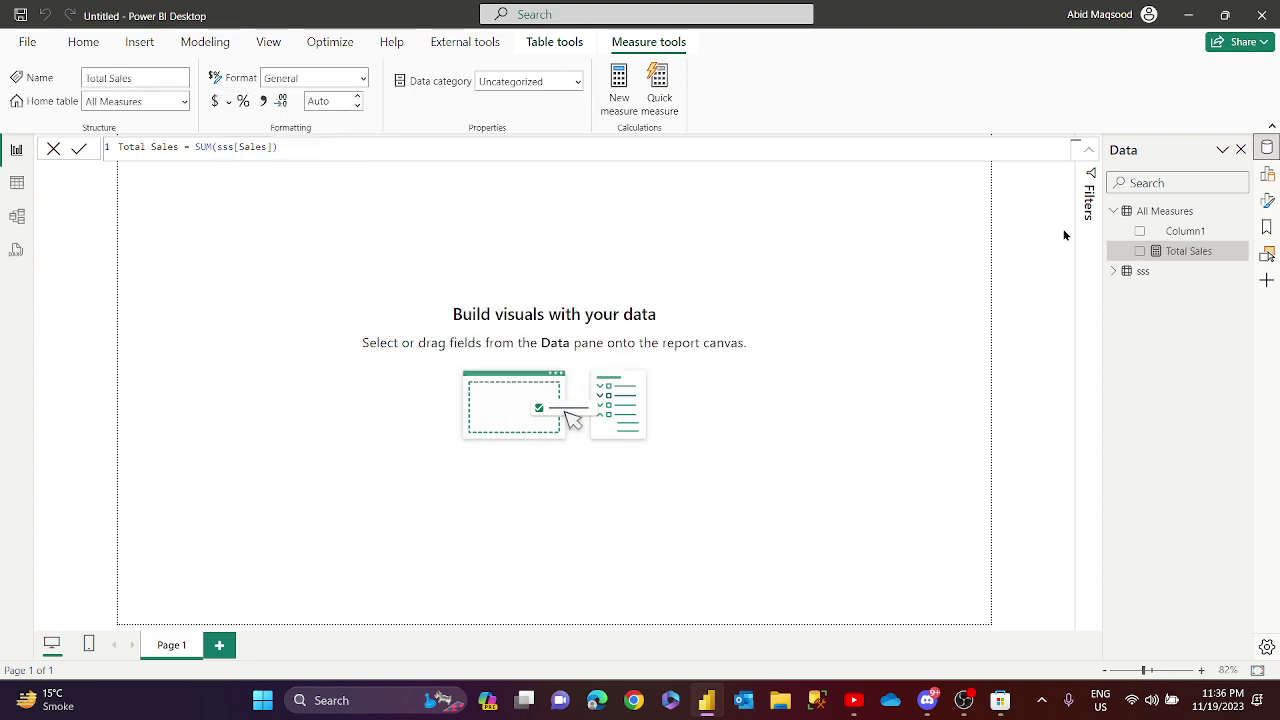
Add a measure to the All Measures table defined as Total Profit = SUM(sss[Profit]).
right_click(1178, 218)
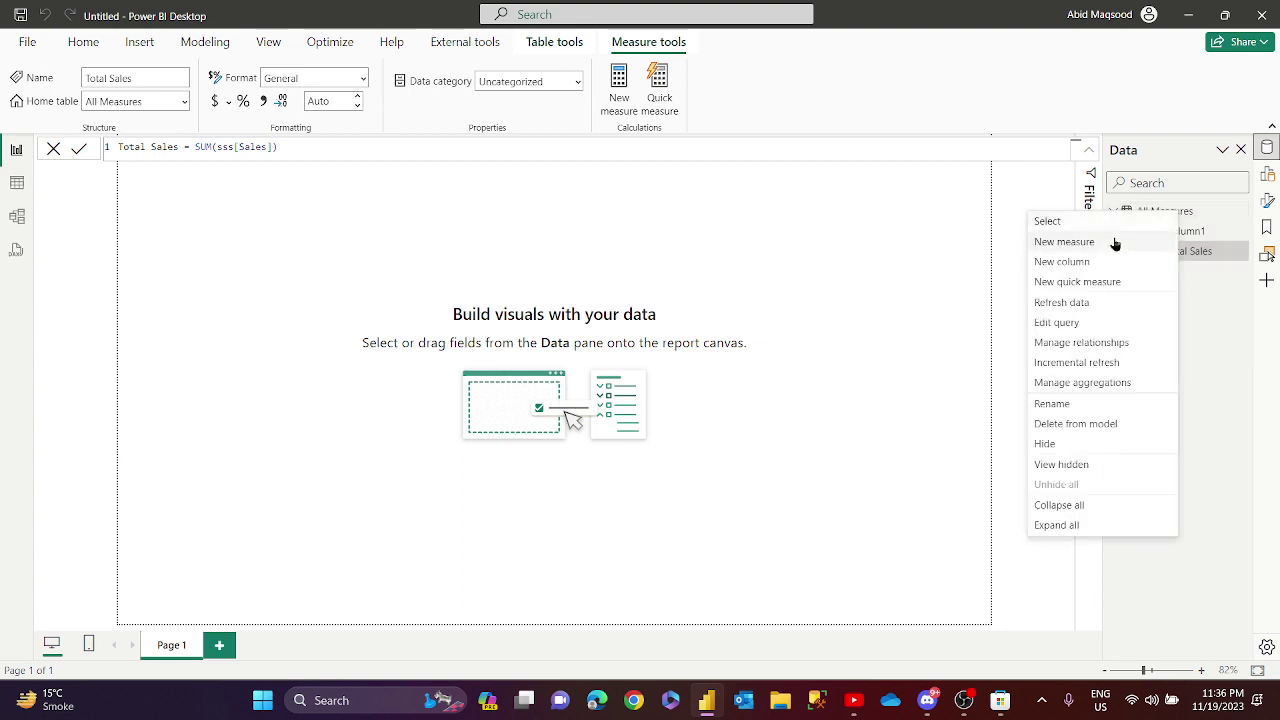
left_click(1032, 242)
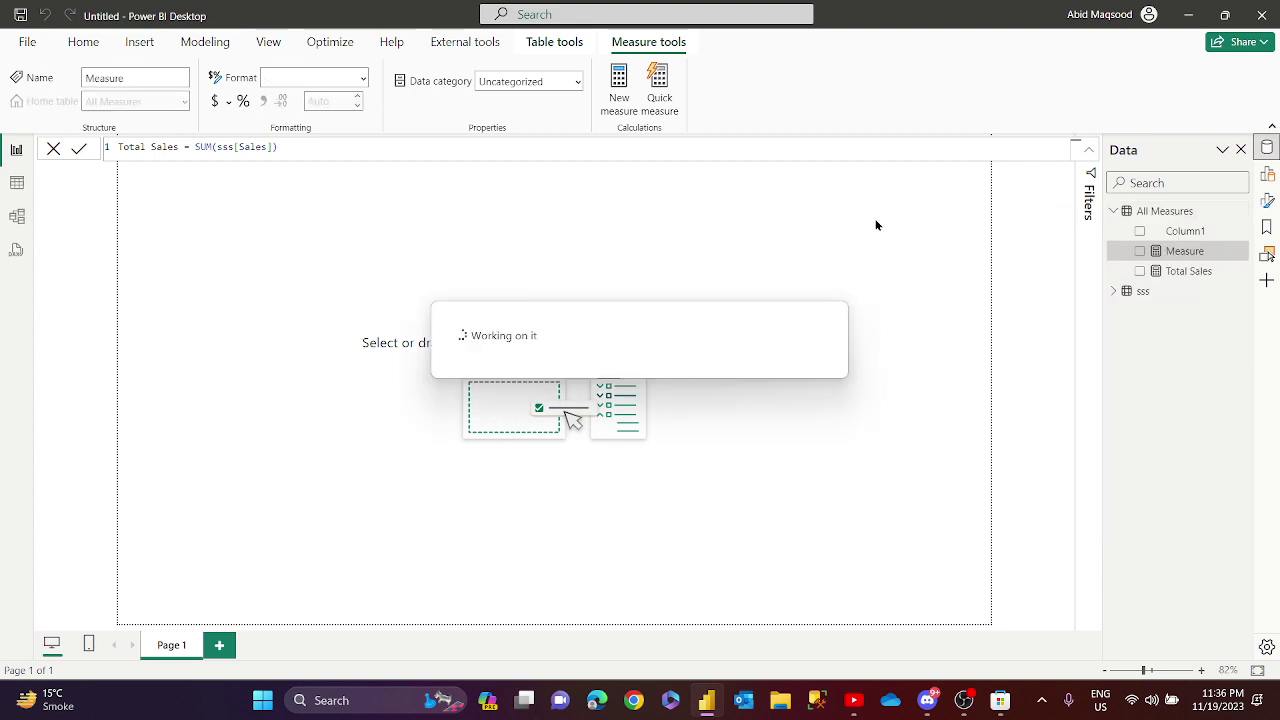
type("Total Pro")
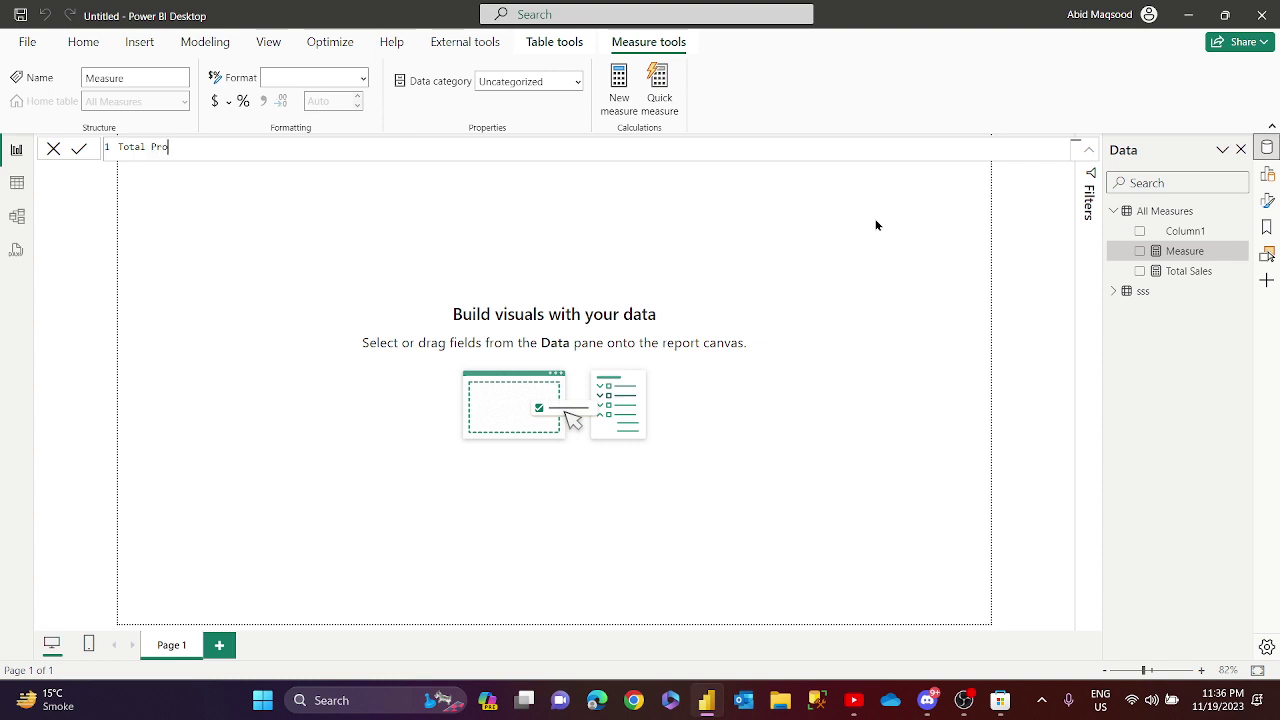
type("fit = SUM(pro")
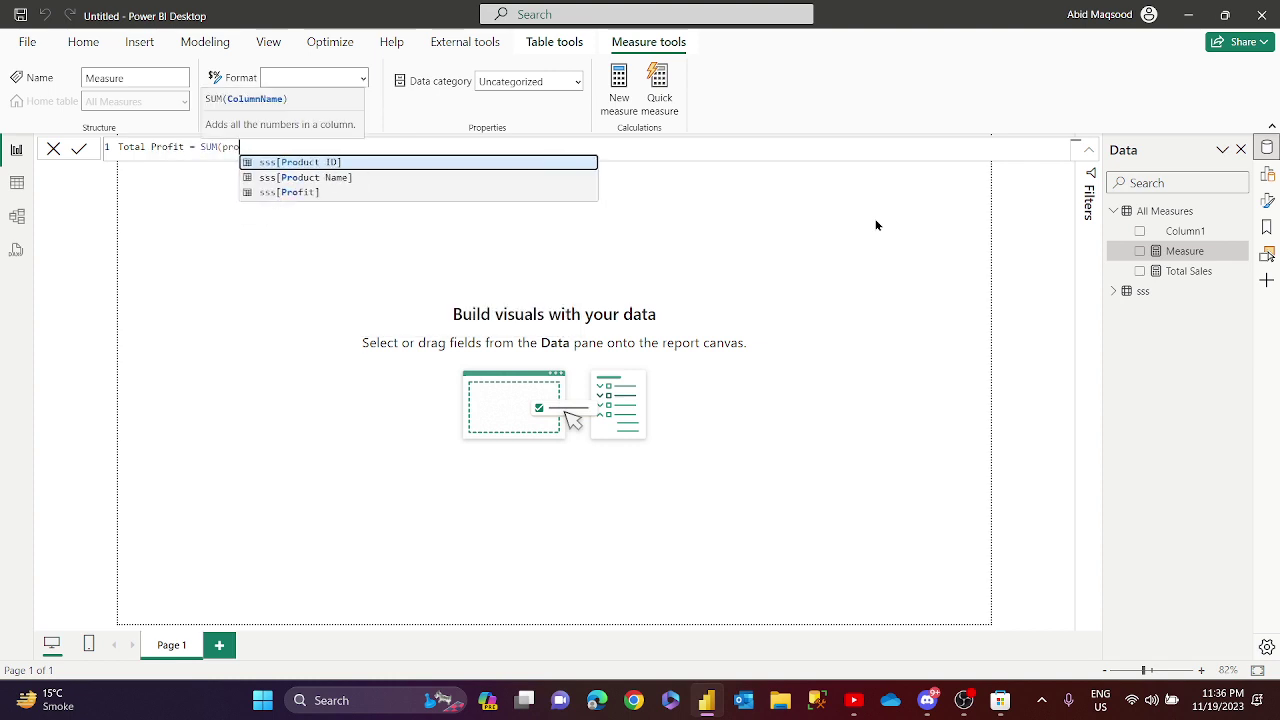
type("f")
key("Tab")
type(")")
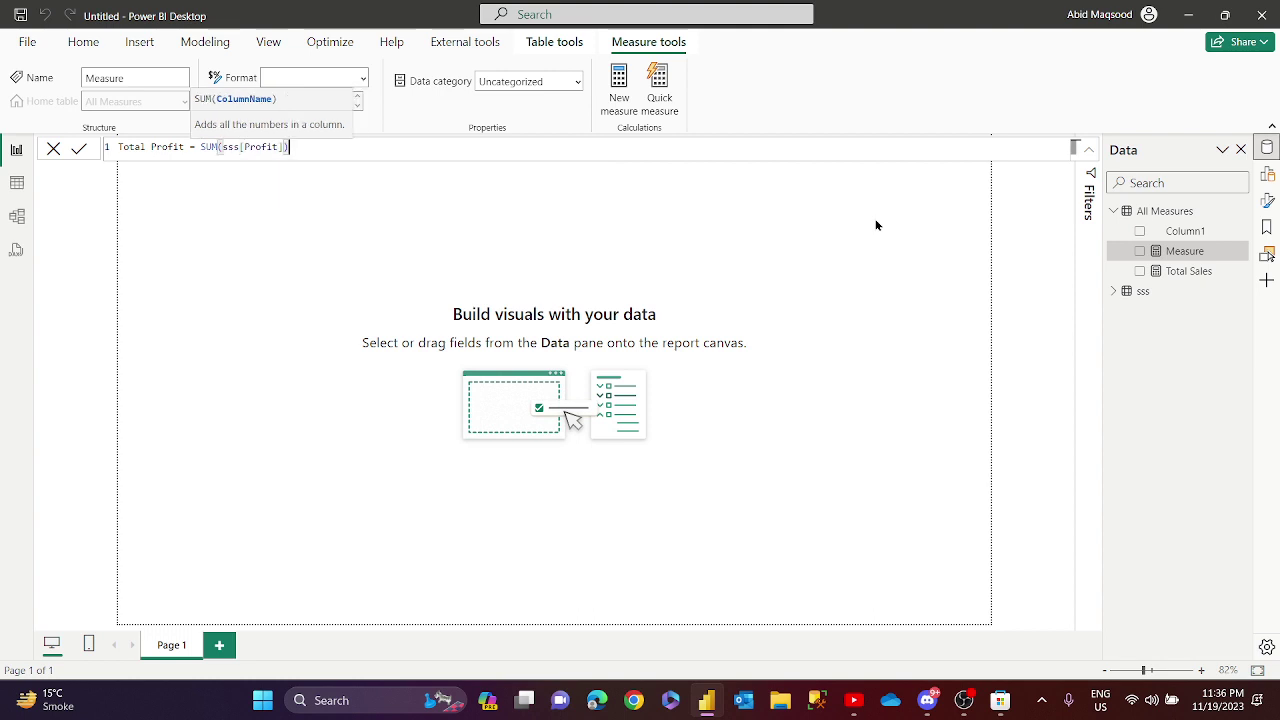
key("Return")
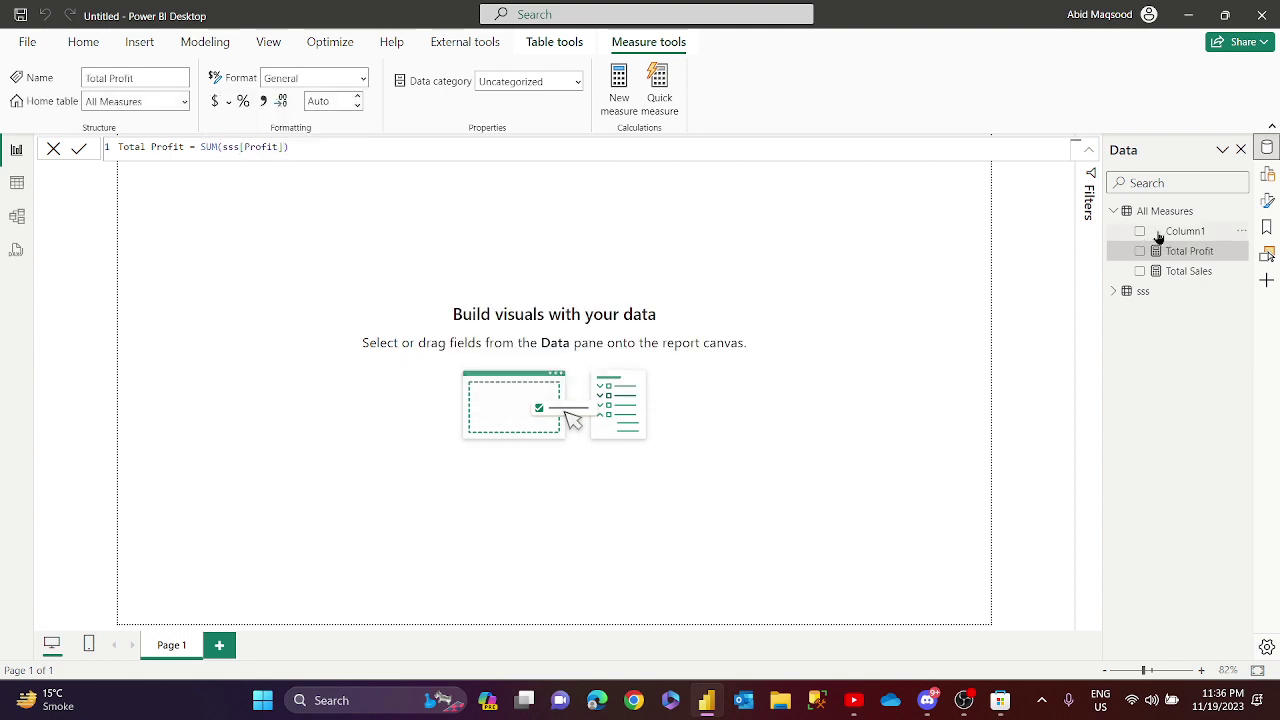
Delete the empty Column1 from the All Measures table, confirming its removal from the model.
left_click(1186, 231)
right_click(1194, 236)
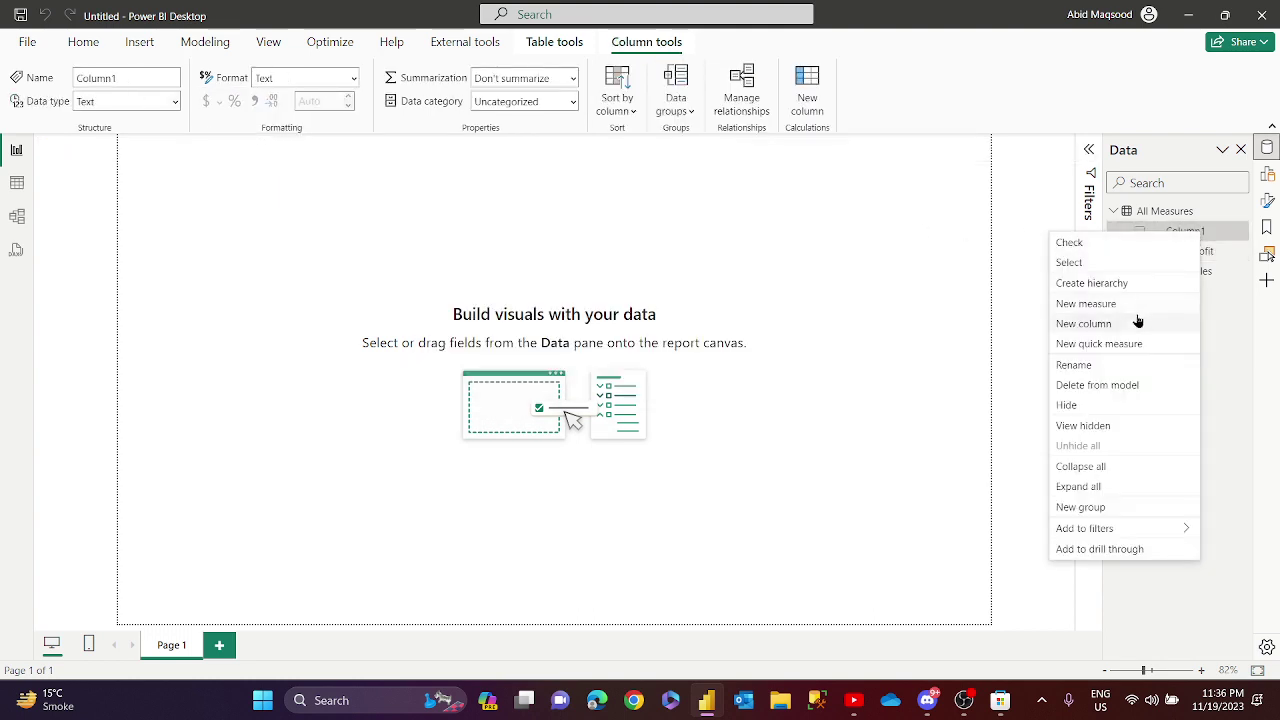
left_click(1097, 385)
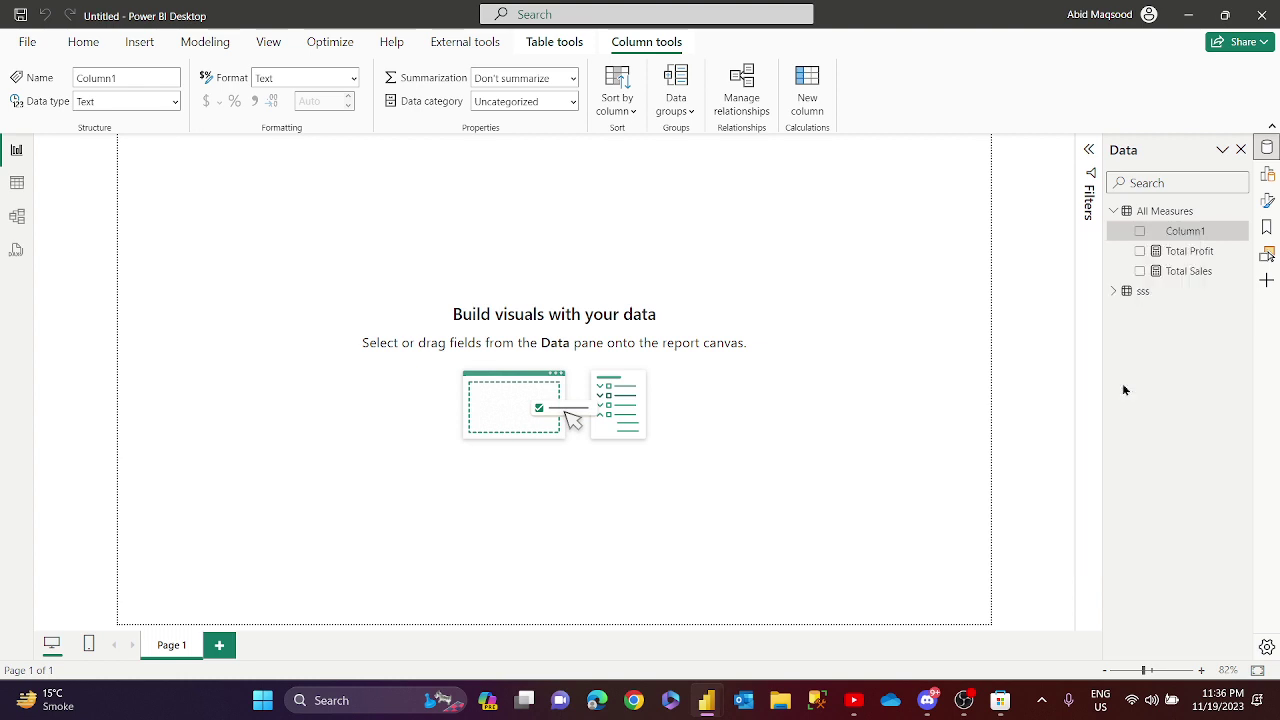
left_click(736, 381)
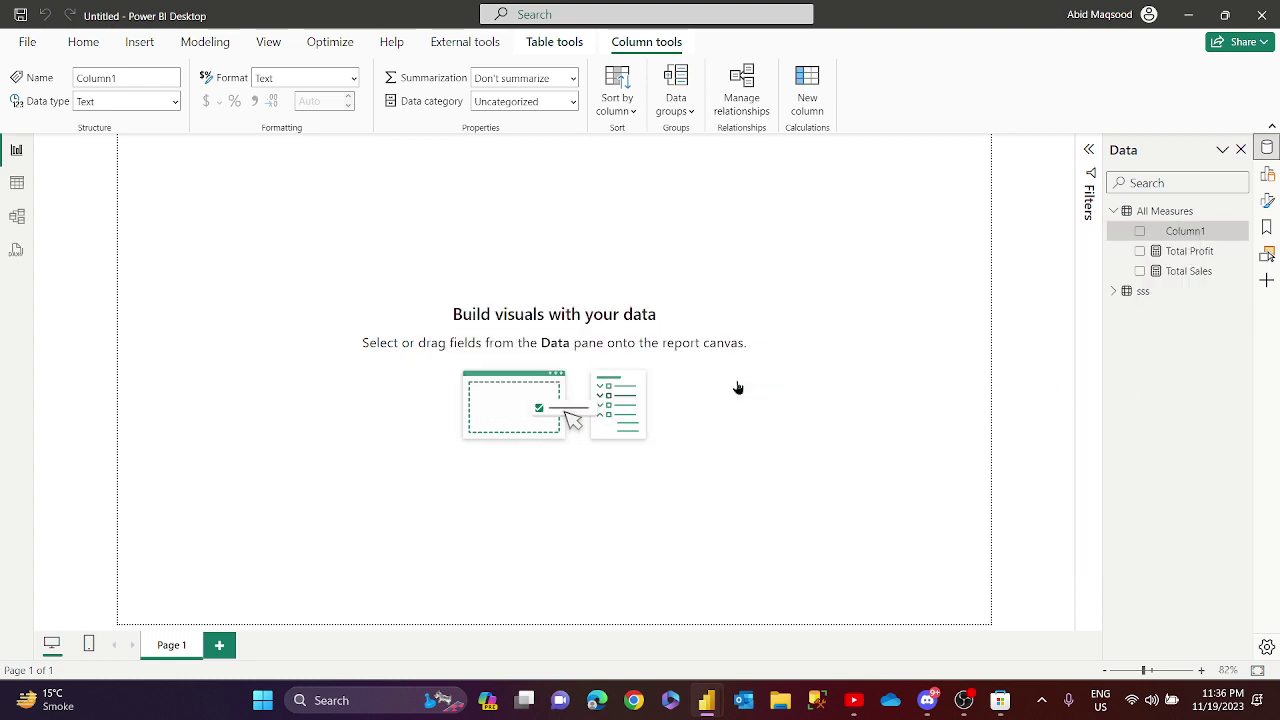
Start a new measure in the All Measures table named CM Sales, using CALCULATE with [Total Sales] as its expression.
right_click(1171, 214)
left_click(1098, 240)
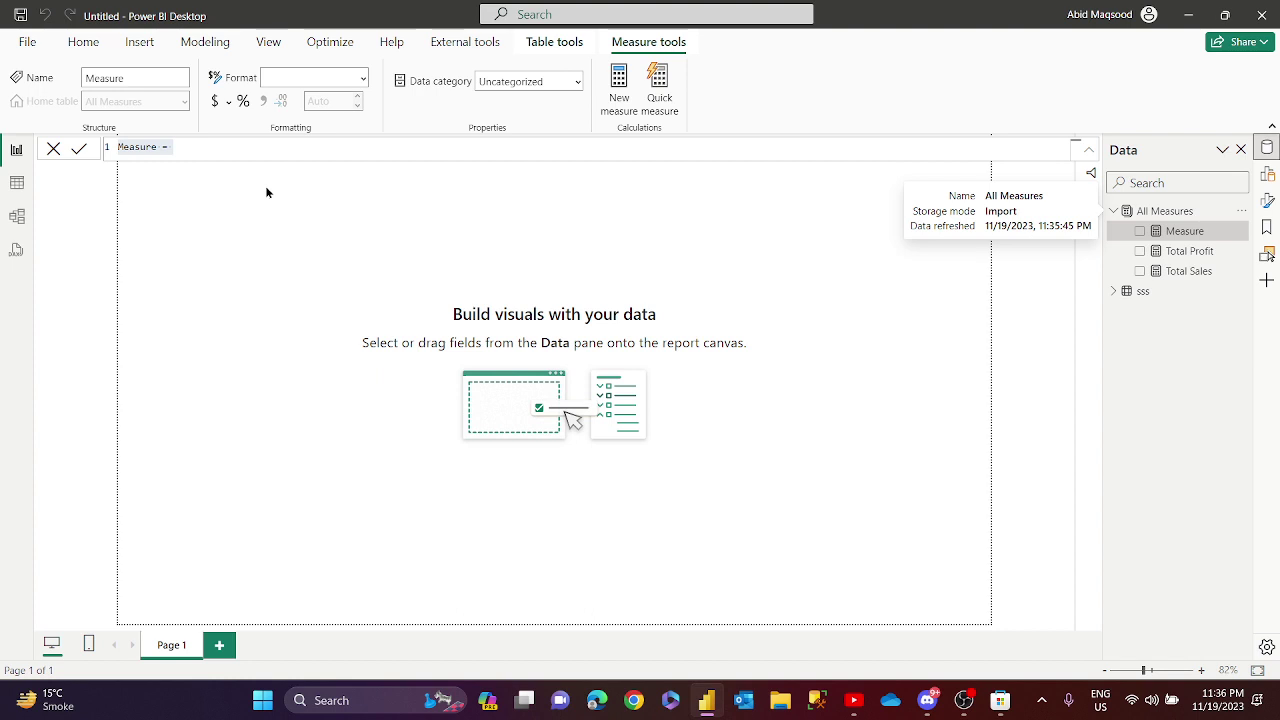
left_click(206, 148)
key("BackSpace")
key("BackSpace")
key("BackSpace")
key("BackSpace")
key("BackSpace")
key("BackSpace")
key("BackSpace")
key("BackSpace")
key("BackSpace")
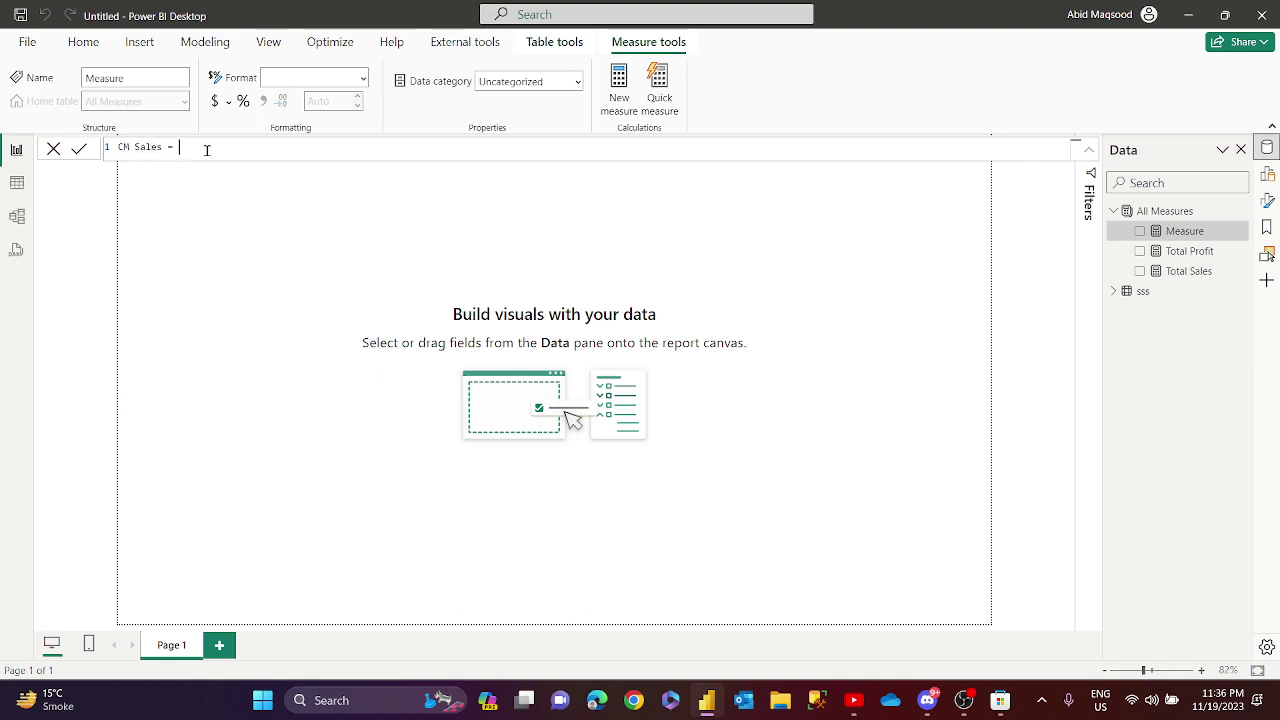
type("CM Sales = CALCULATE(")
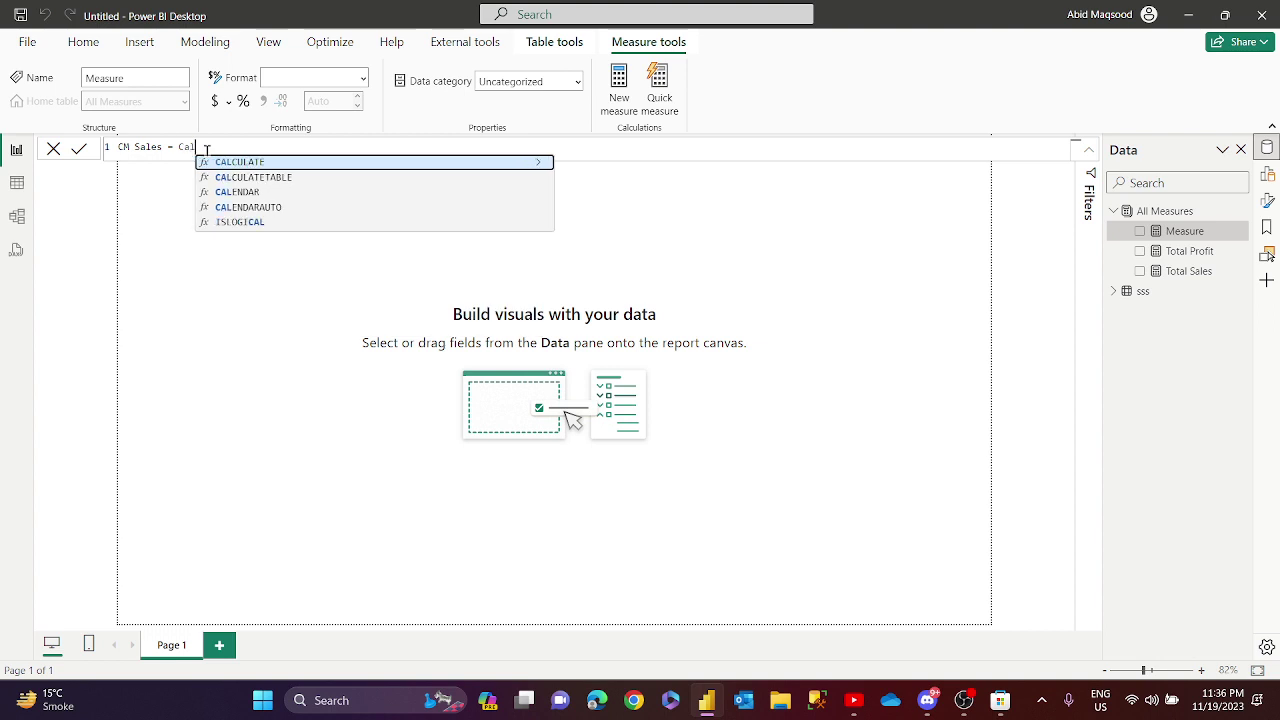
type("[Total Profit")
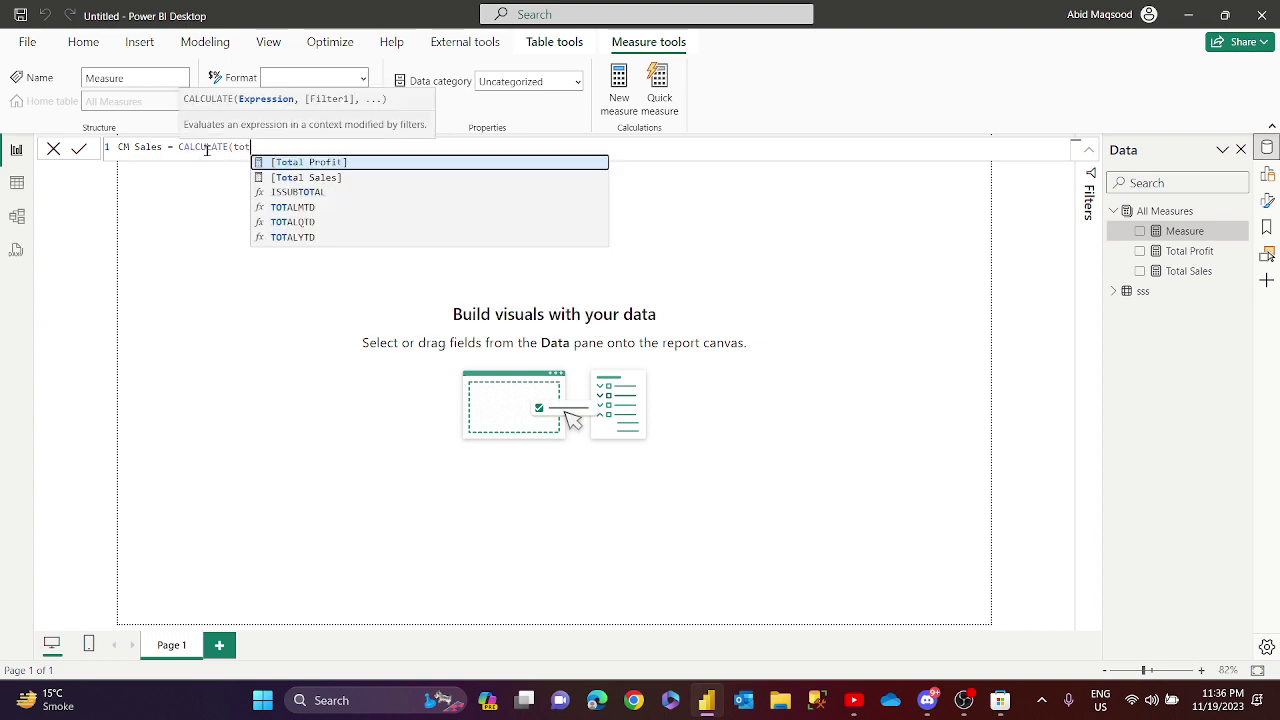
key("BackSpace")
key("BackSpace")
key("BackSpace")
key("BackSpace")
key("BackSpace")
key("BackSpace")
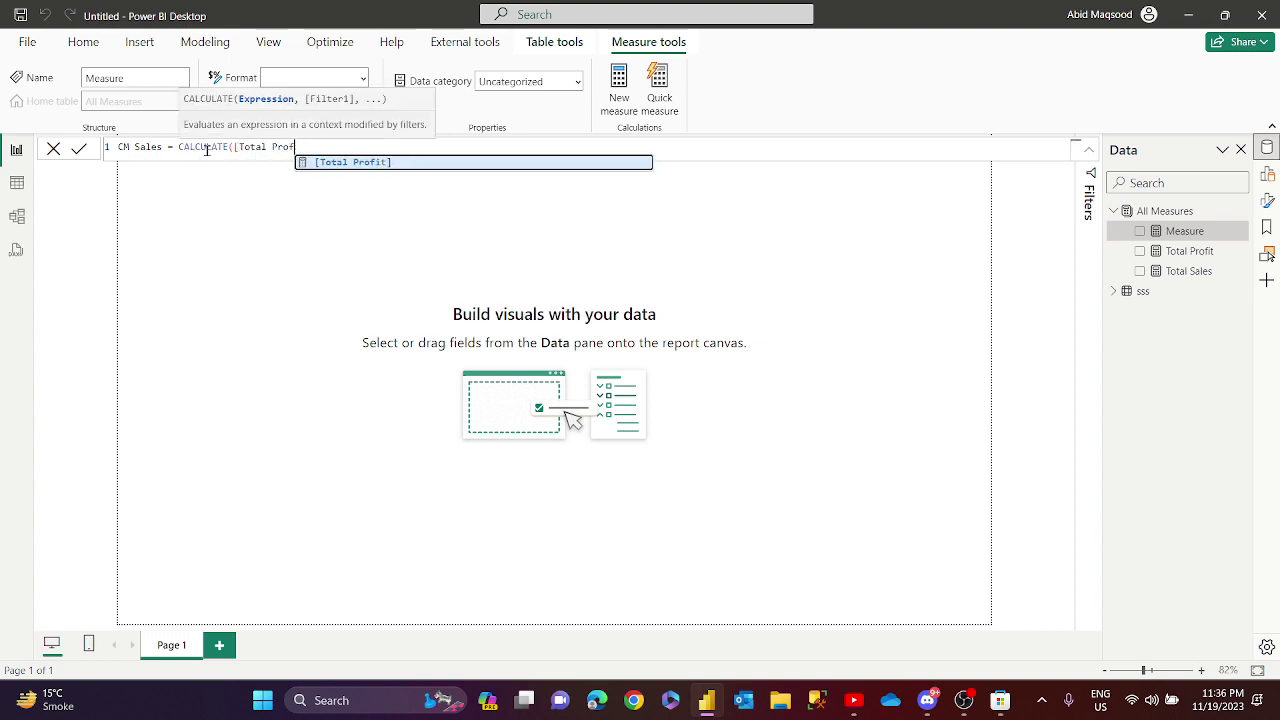
type("Sales")
key("Tab")
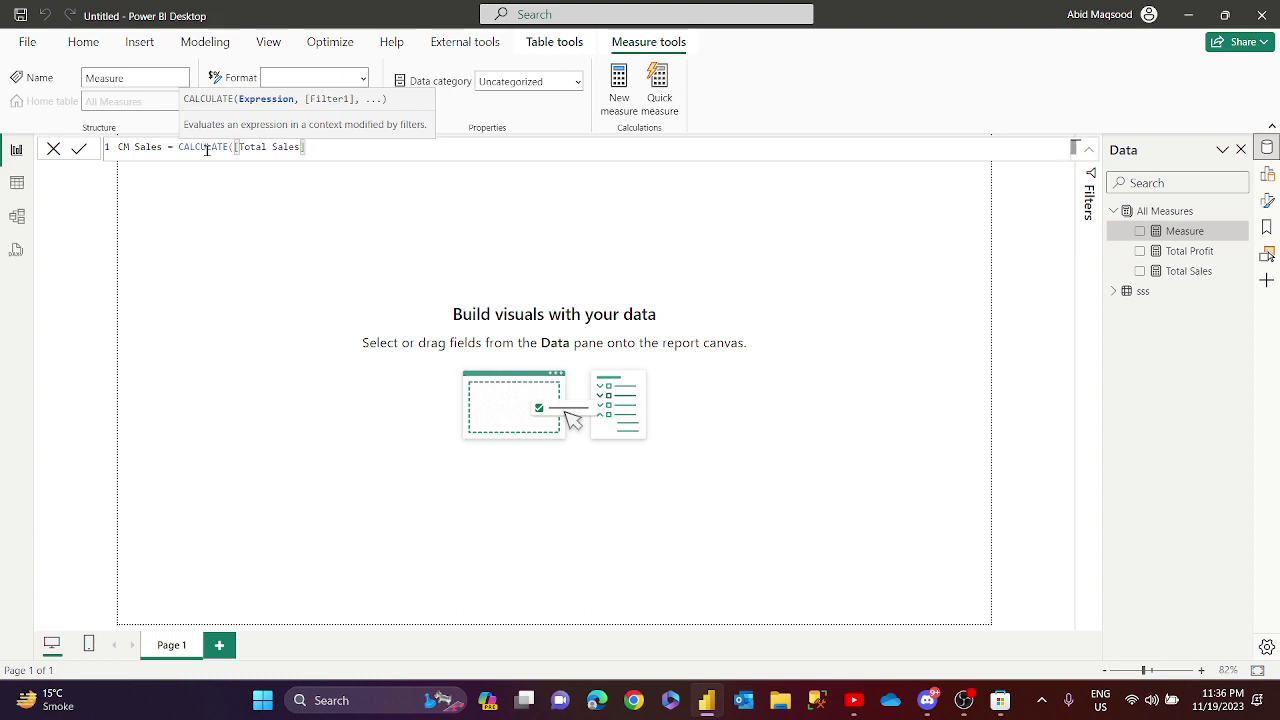
Complete the CM Sales measure with the filter DATESMTD(sss[Order Date].[Date]) and commit the formula.
type(",date")
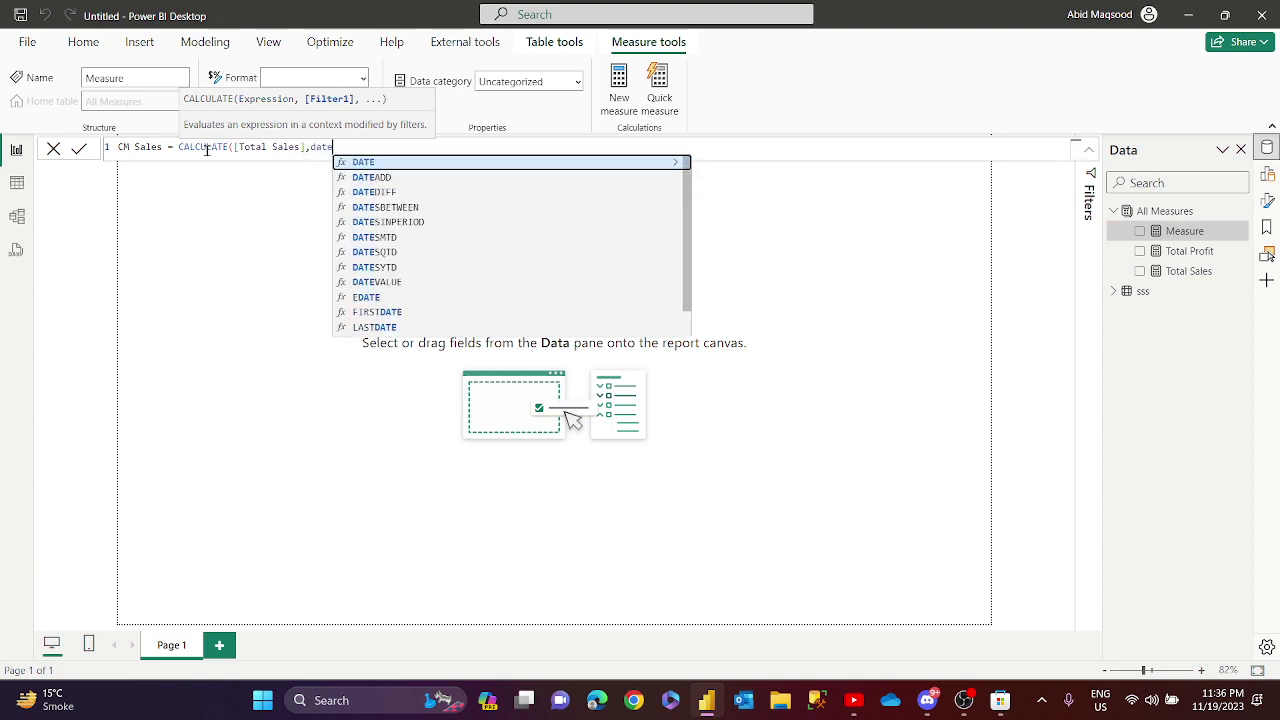
type("m")
key("BackSpace")
type("s")
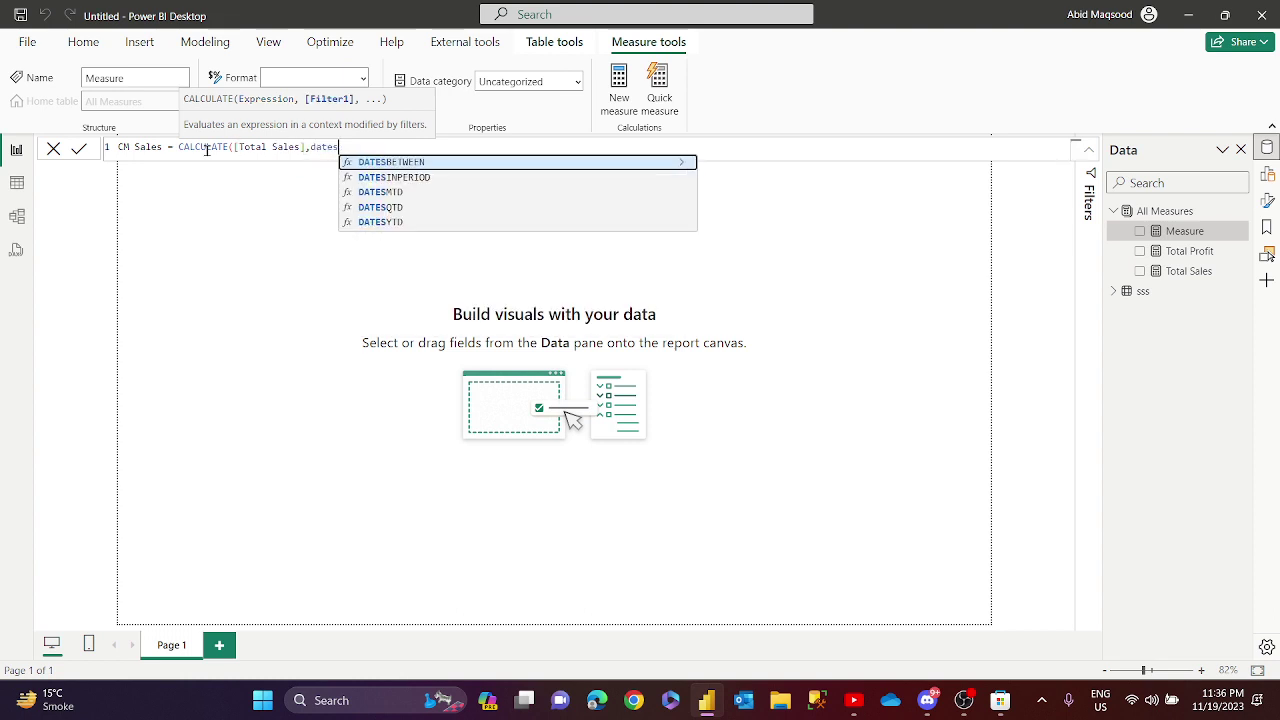
type("mt")
key("Tab")
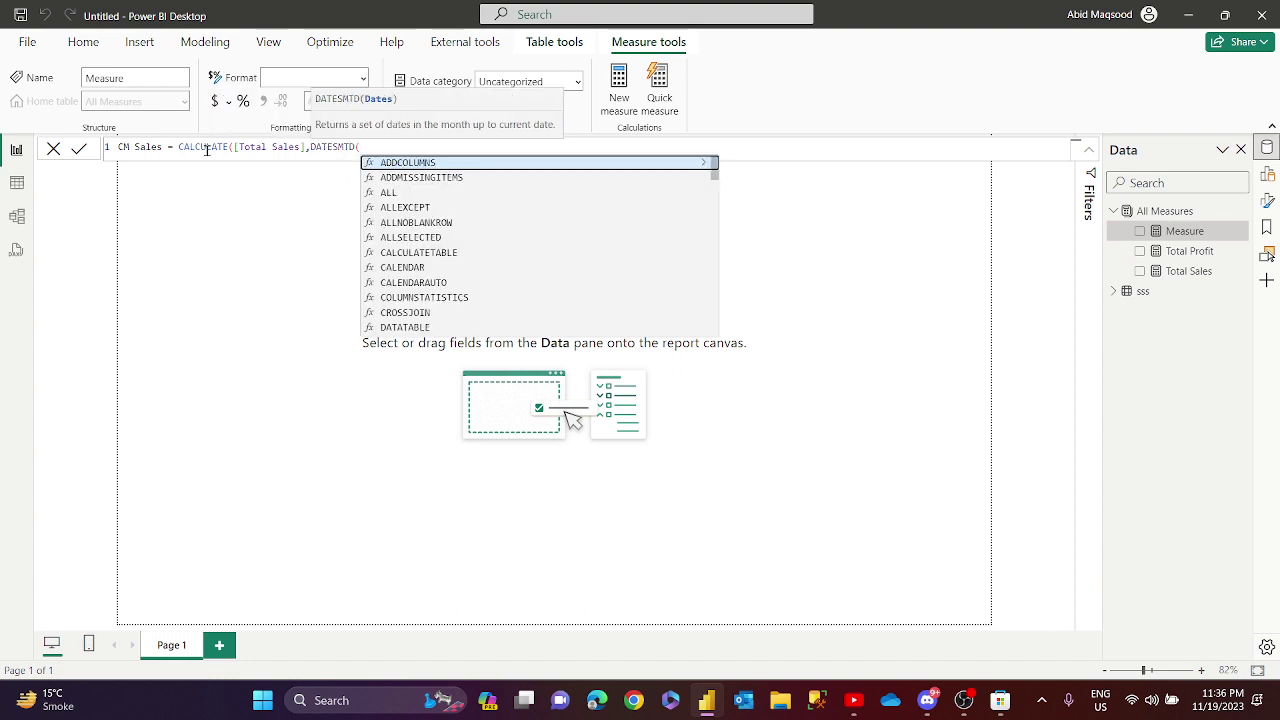
type("order")
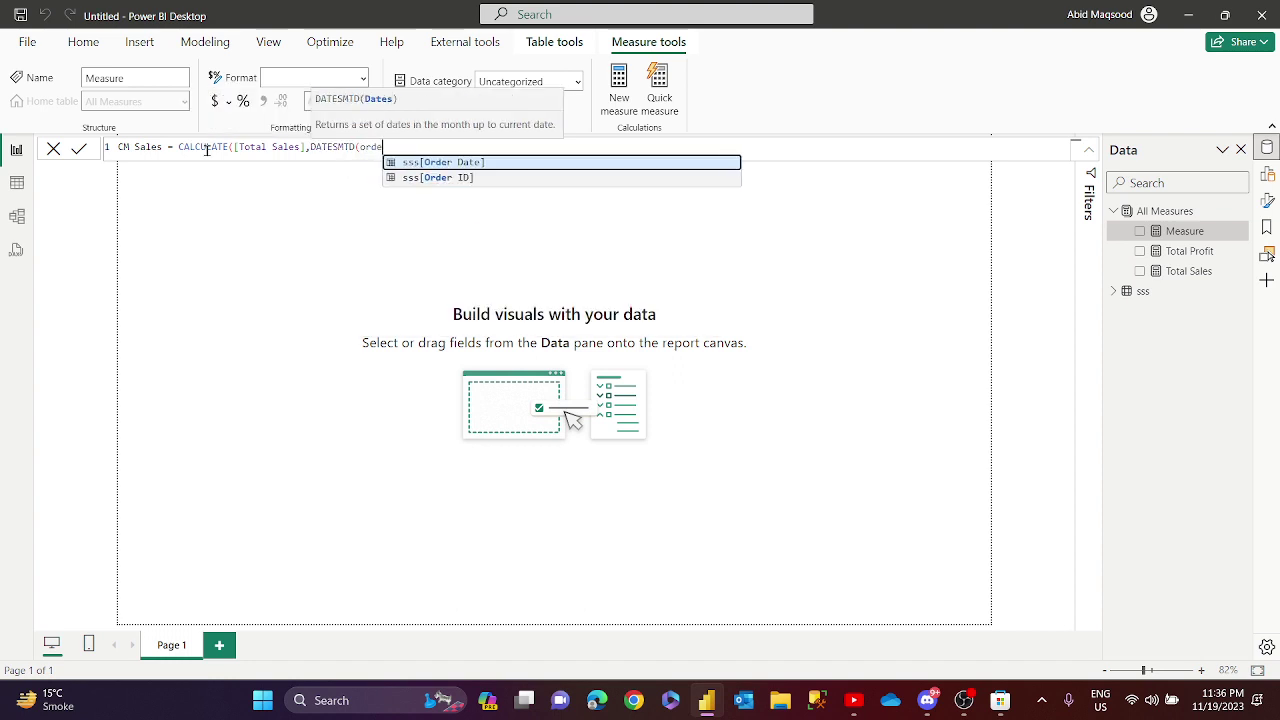
key("Tab")
type(".")
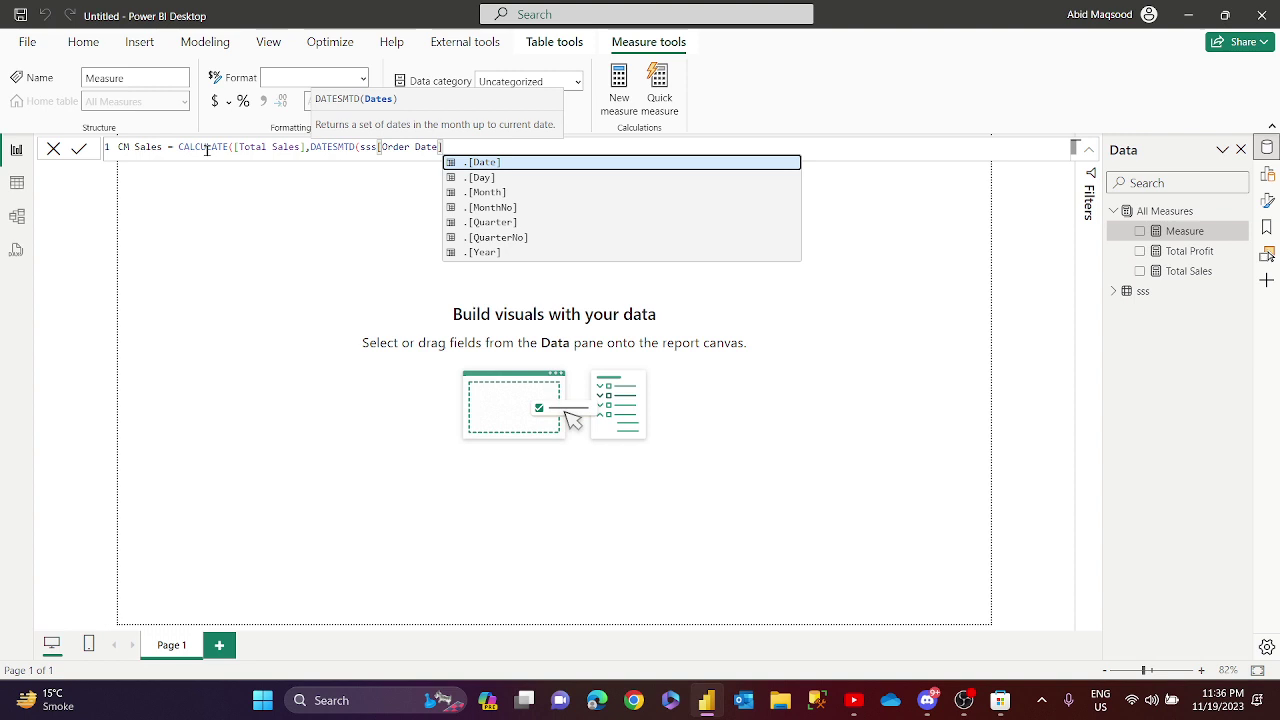
key("Tab")
type(")")
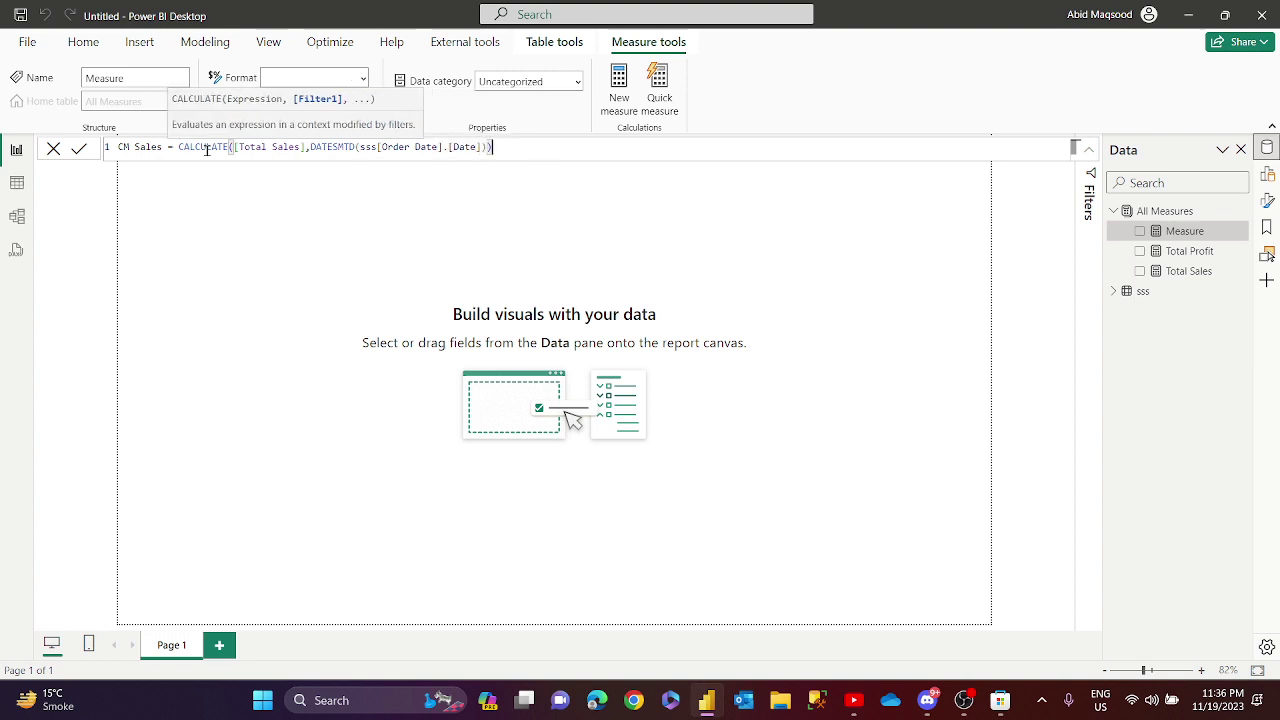
type(")")
key("Return")
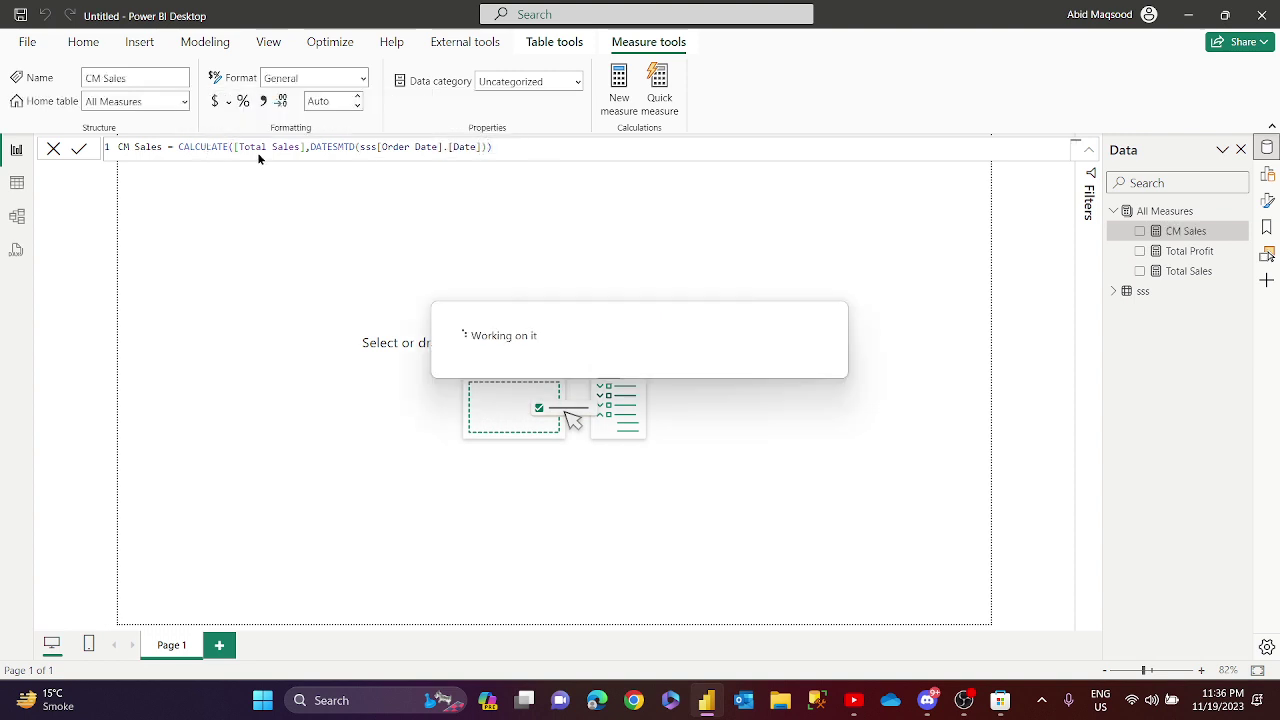
Start a new measure in the All Measures table named PM Sales, using CALCULATE with [Total Sales] as its expression.
right_click(1185, 211)
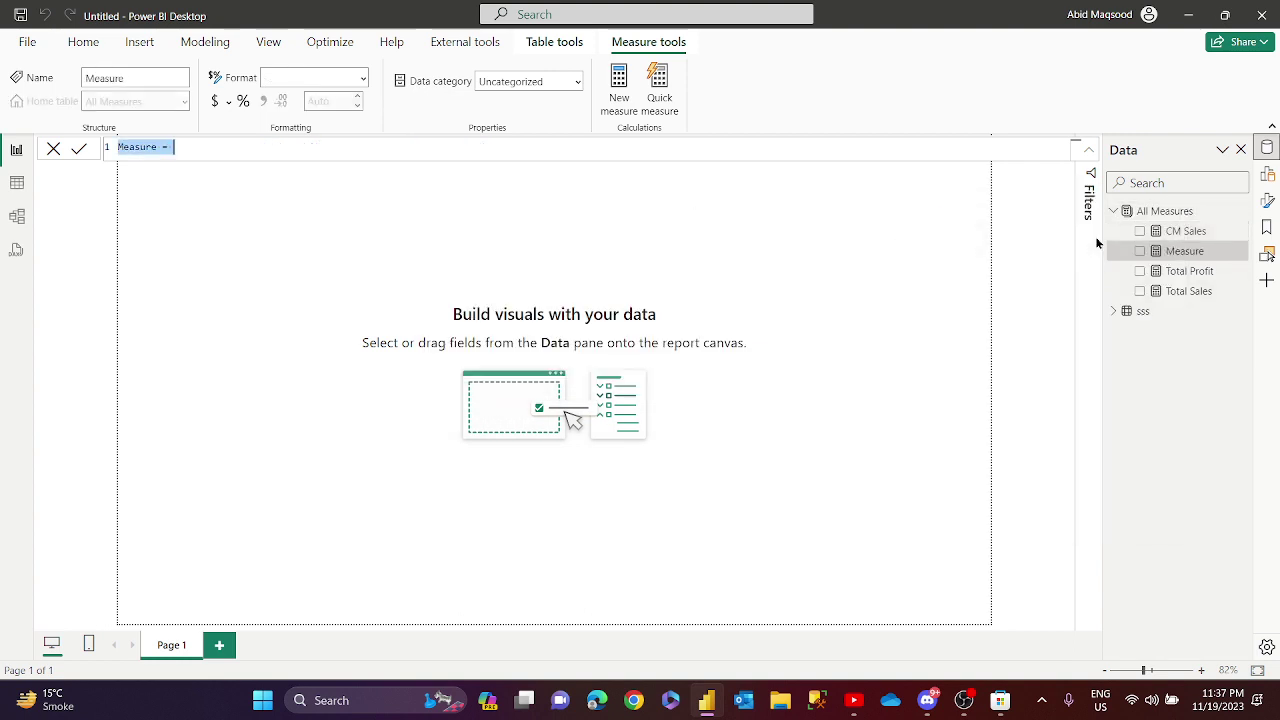
type("PM Sales = ")
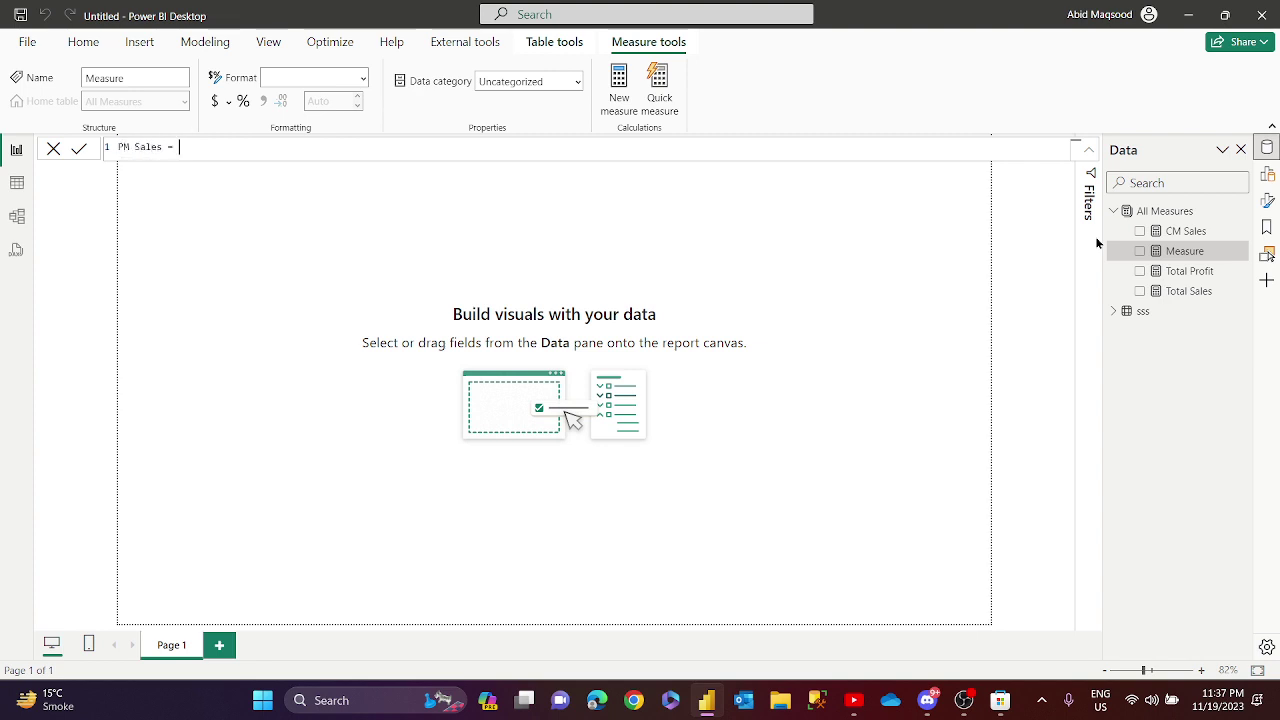
type("CALCULATE(tot")
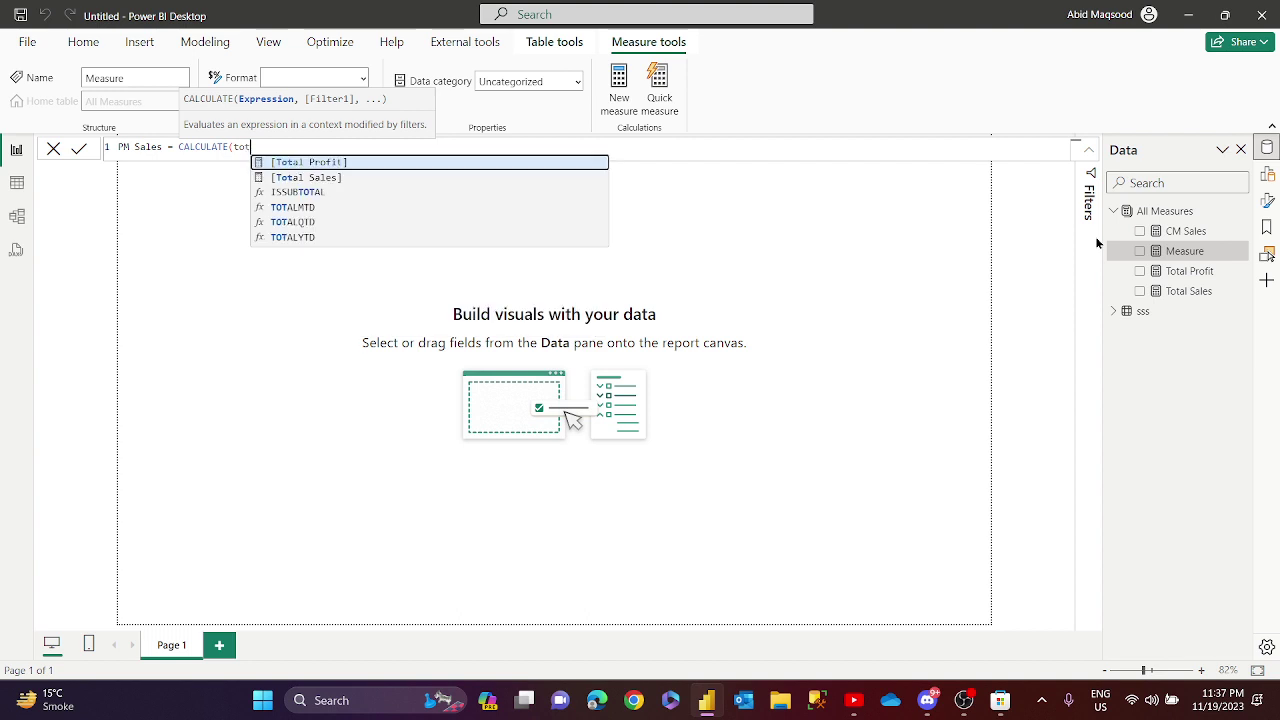
key("Down")
key("Tab")
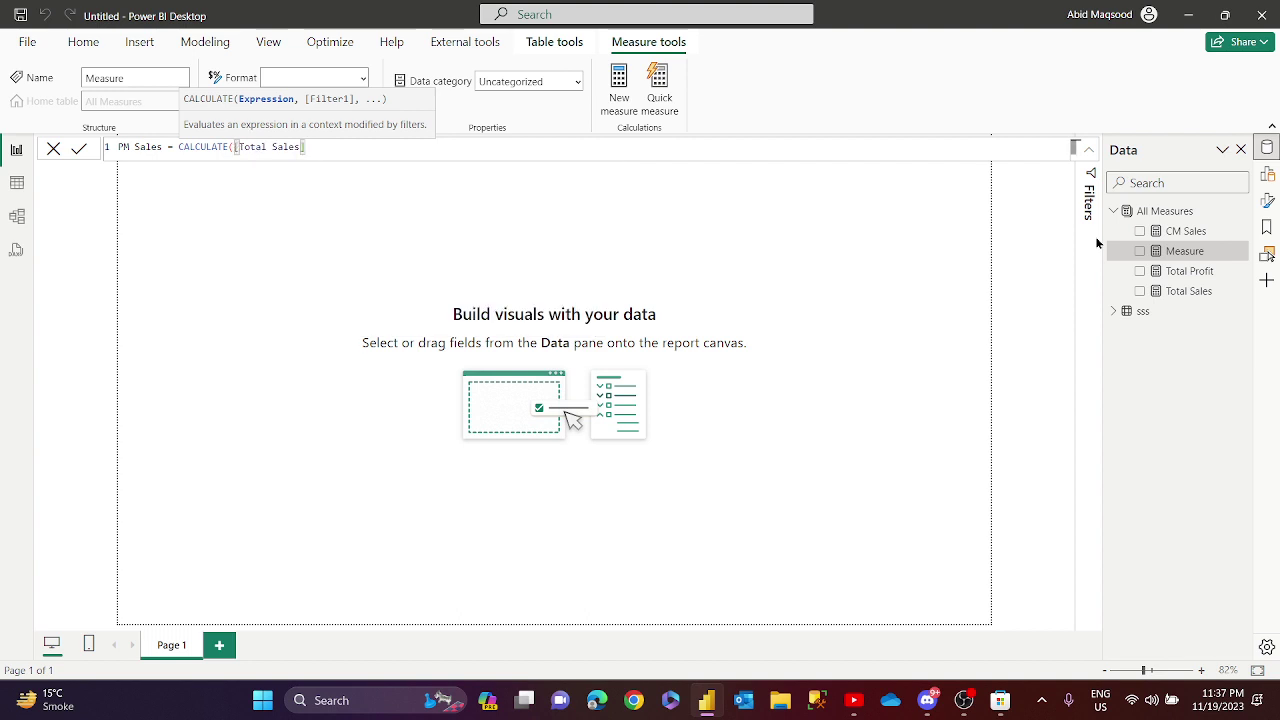
Add a PREVIOUSMONTH filter to the PM Sales formula with a nested DATESMTD function as its dates argument.
type(",")
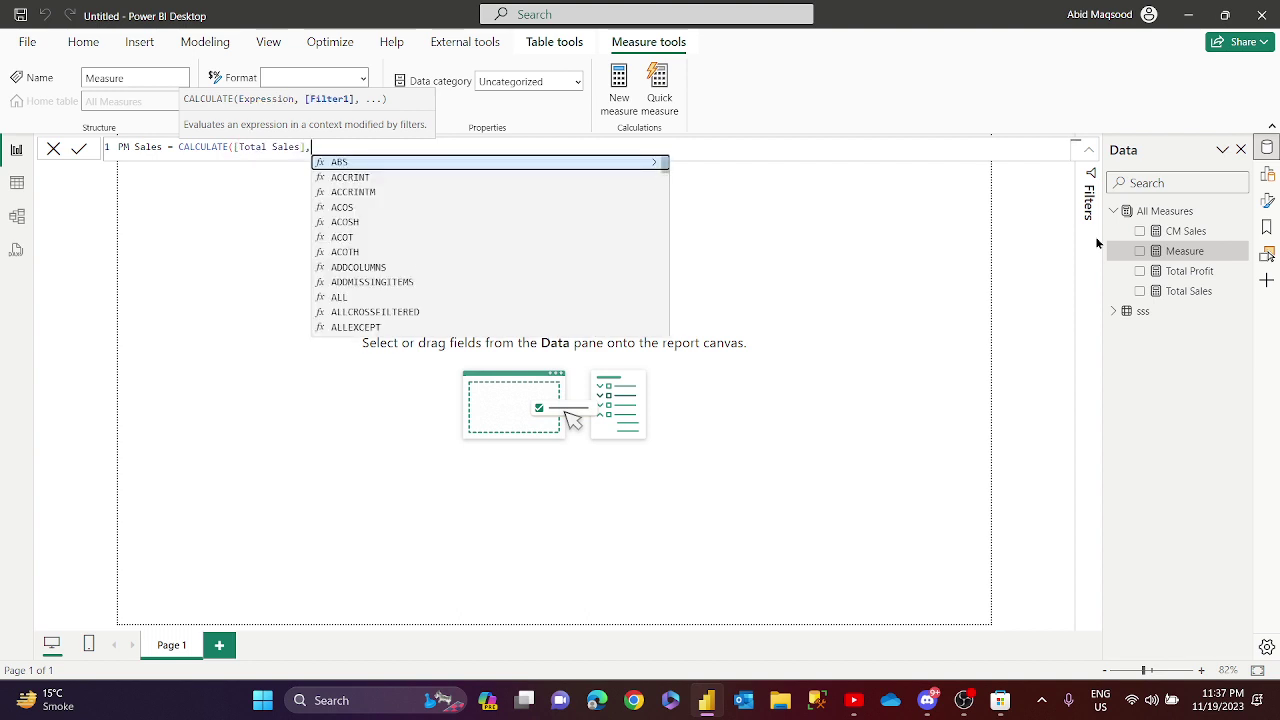
type("prev")
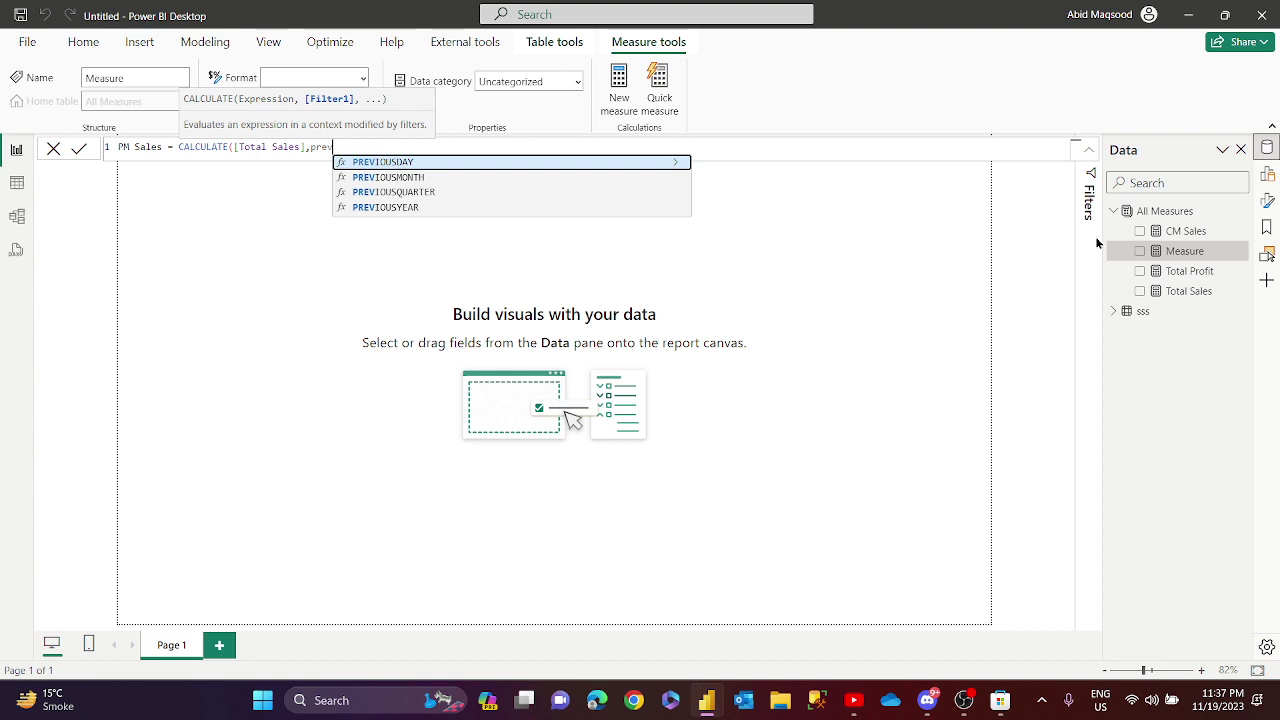
key("Down")
key("Tab")
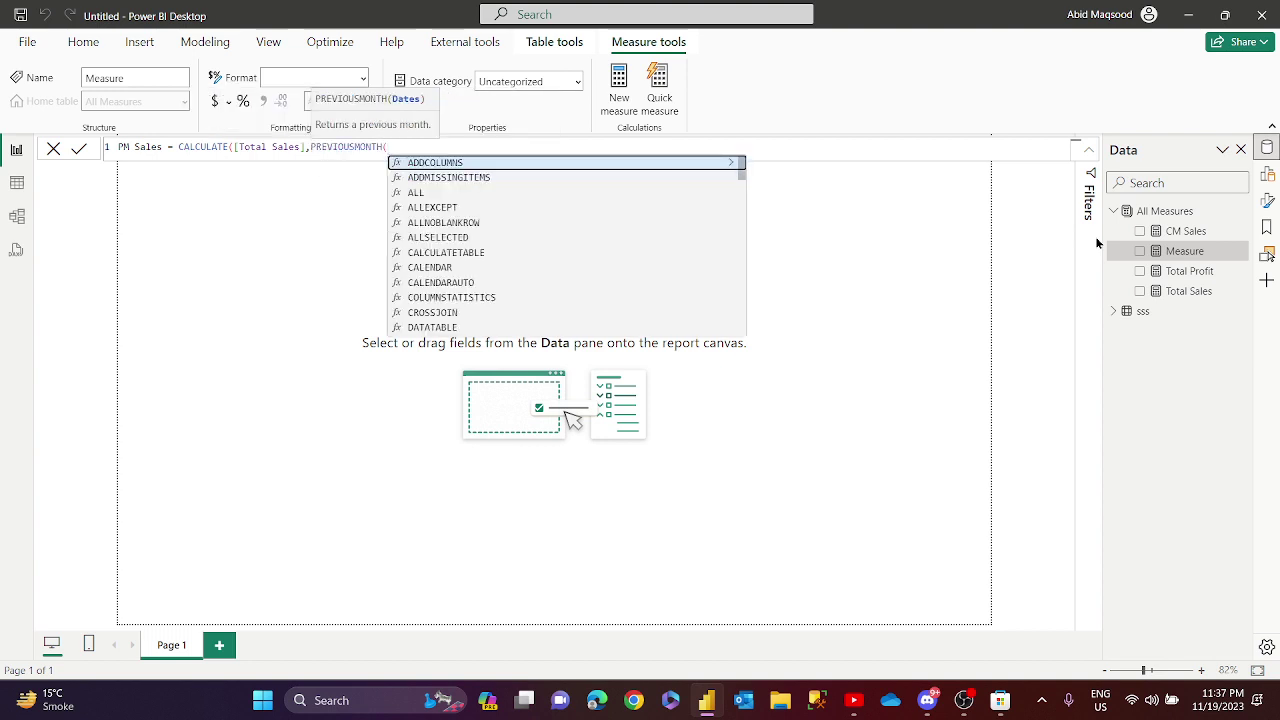
type("da")
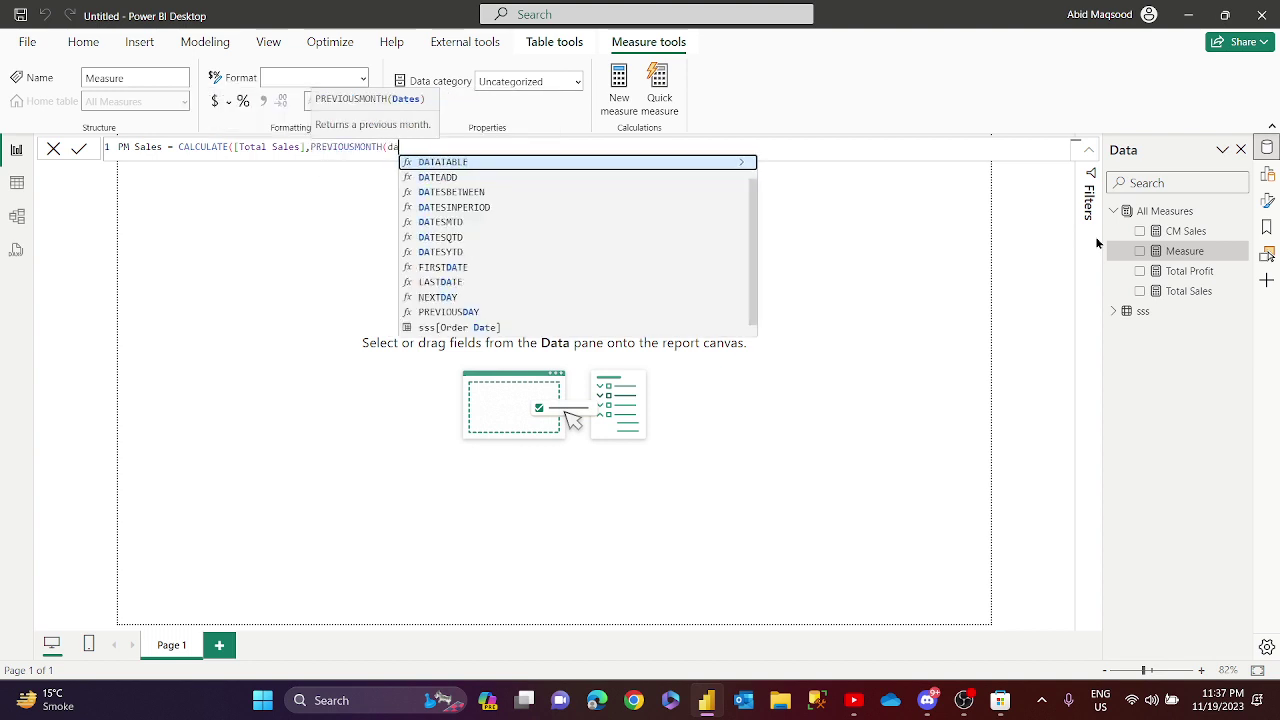
type("tem")
key("BackSpace")
type("s")
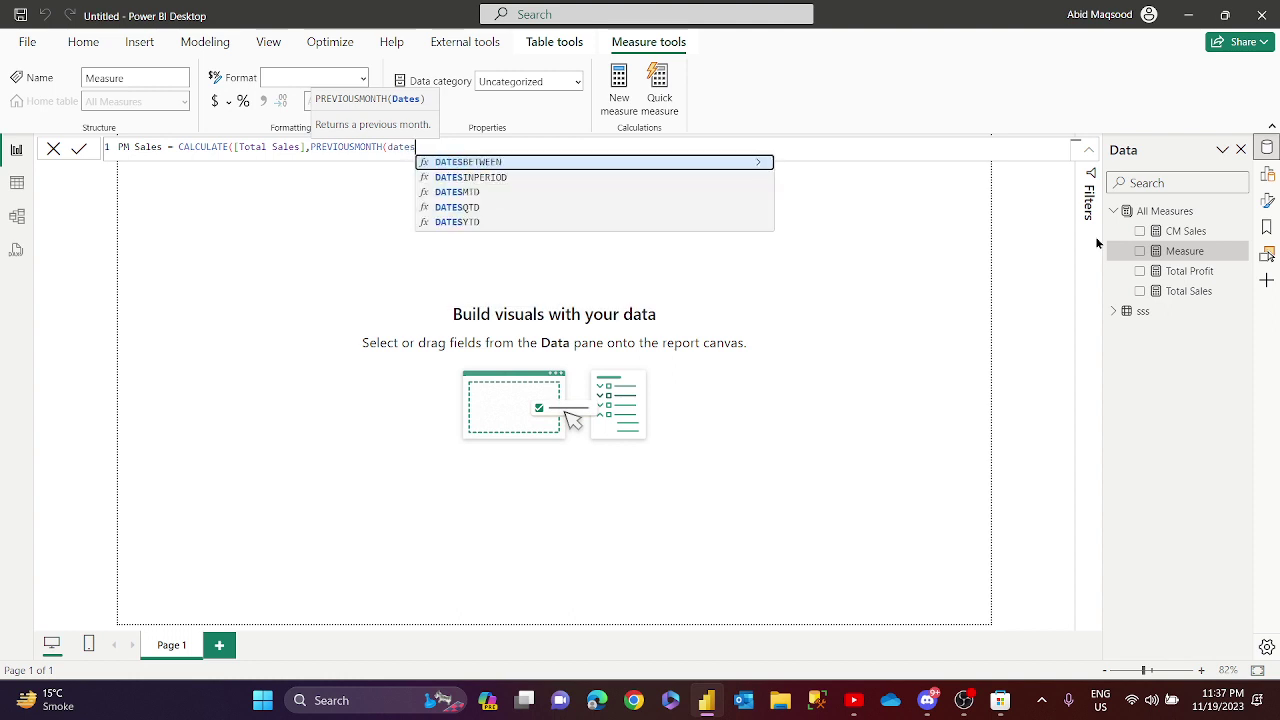
key("Down")
key("Down")
key("Tab")
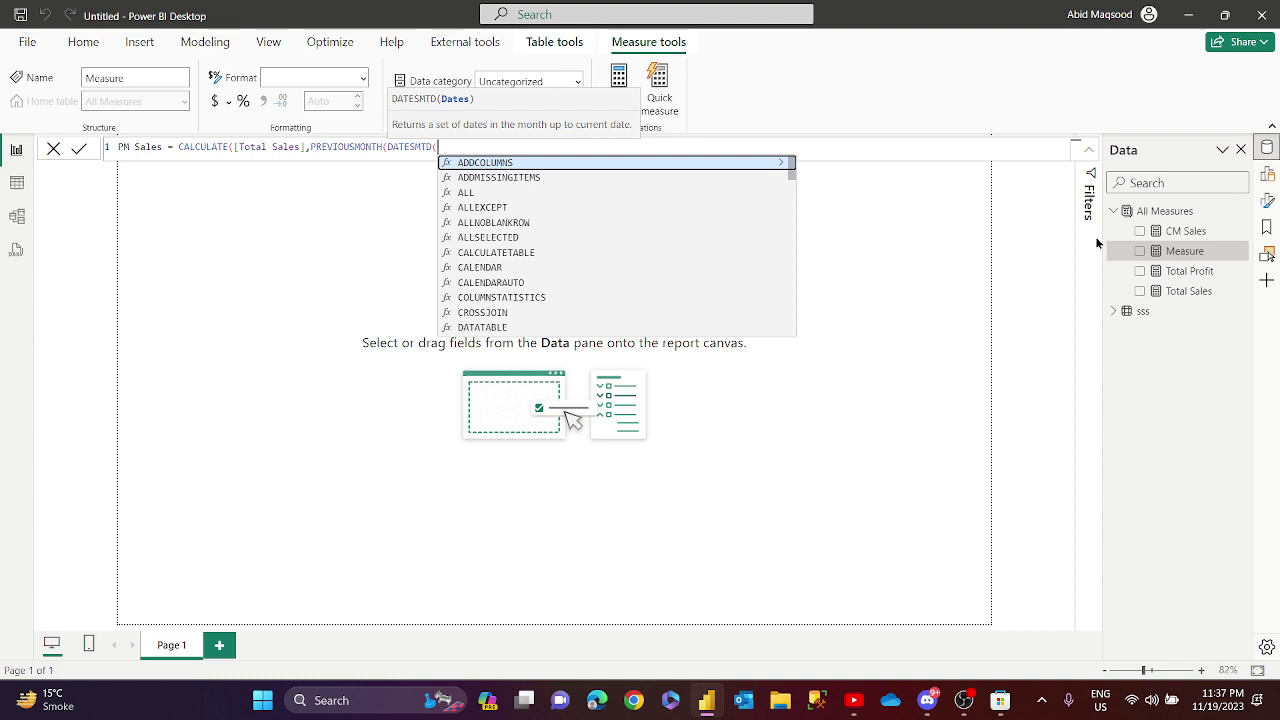
type("sss")
key("Tab")
type("))")
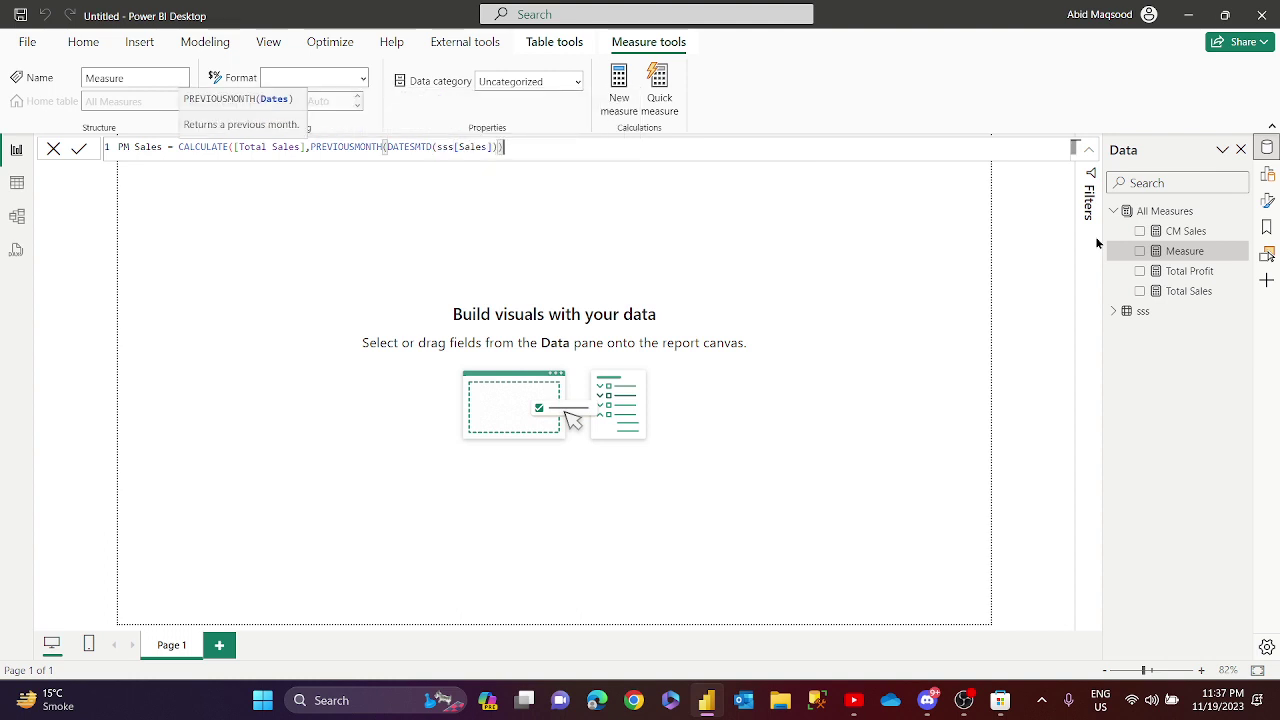
key("BackSpace")
key("BackSpace")
key("BackSpace")
key("BackSpace")
key("BackSpace")
key("BackSpace")
key("BackSpace")
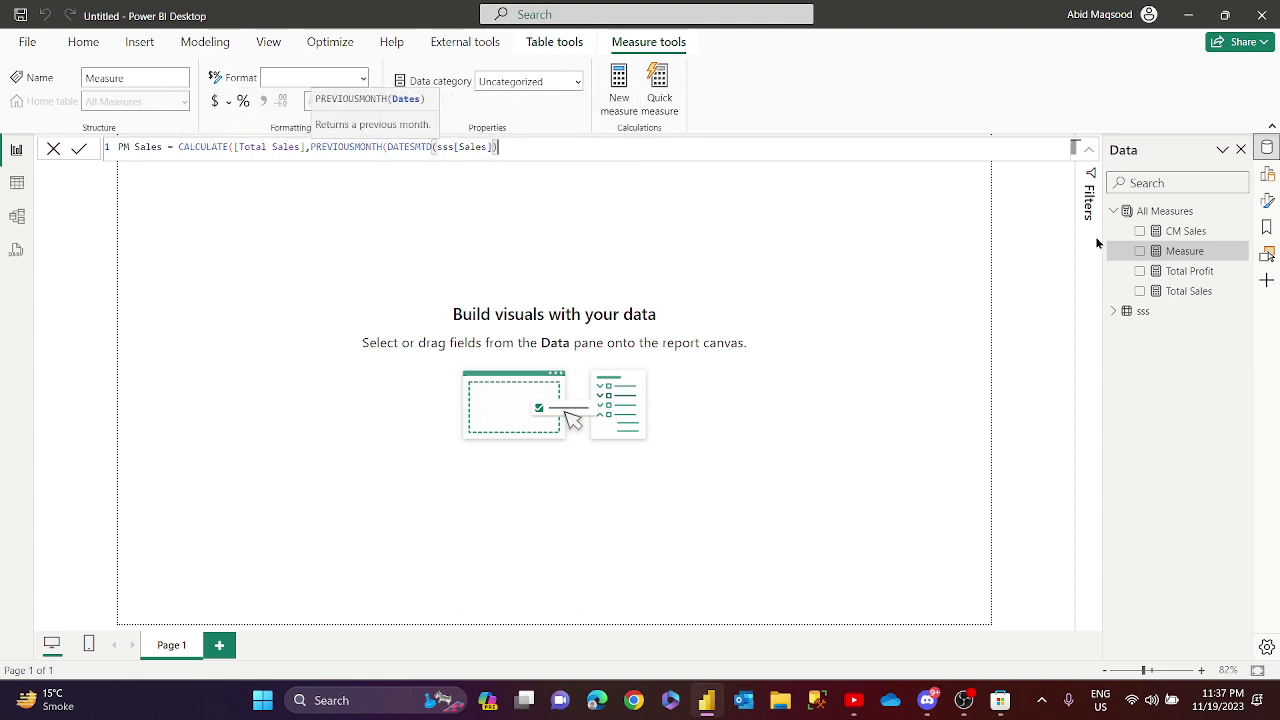
key("BackSpace")
key("BackSpace")
key("BackSpace")
key("BackSpace")
key("BackSpace")
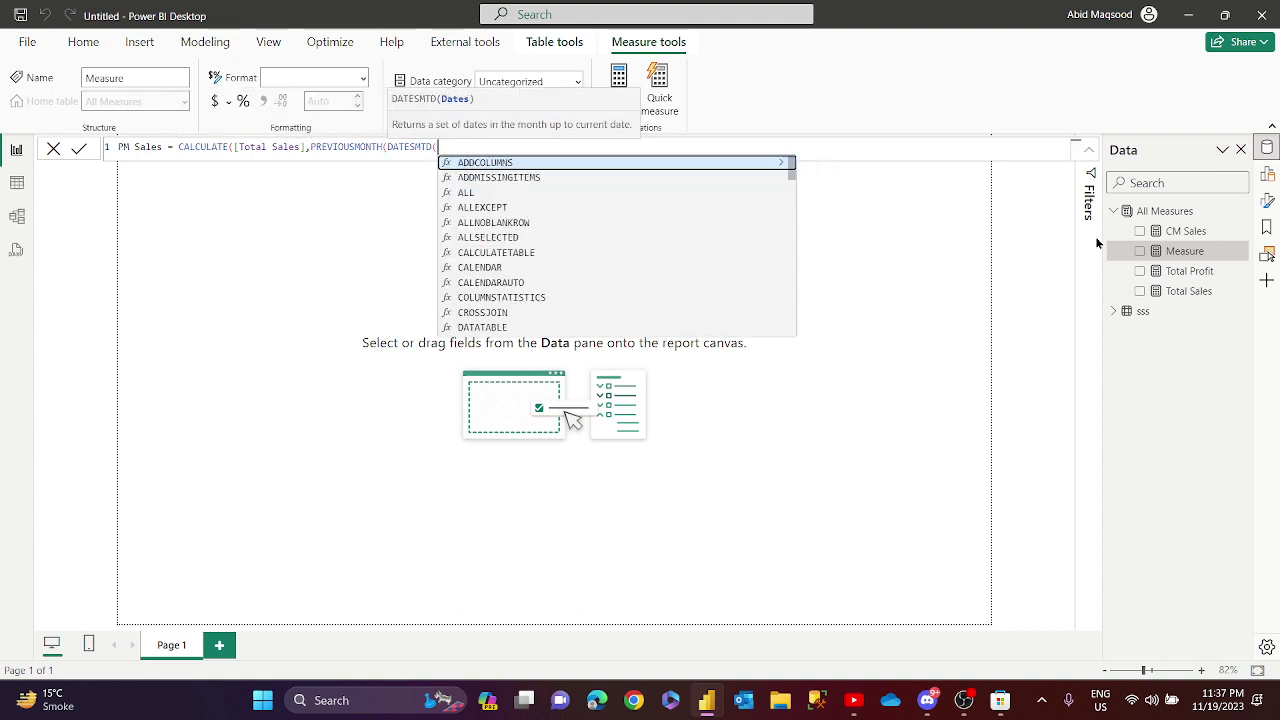
Complete the PM Sales formula with sss[Order Date].[Date] as the DATESMTD argument and commit the measure.
type("orde")
key("Tab")
type(".")
key("Tab")
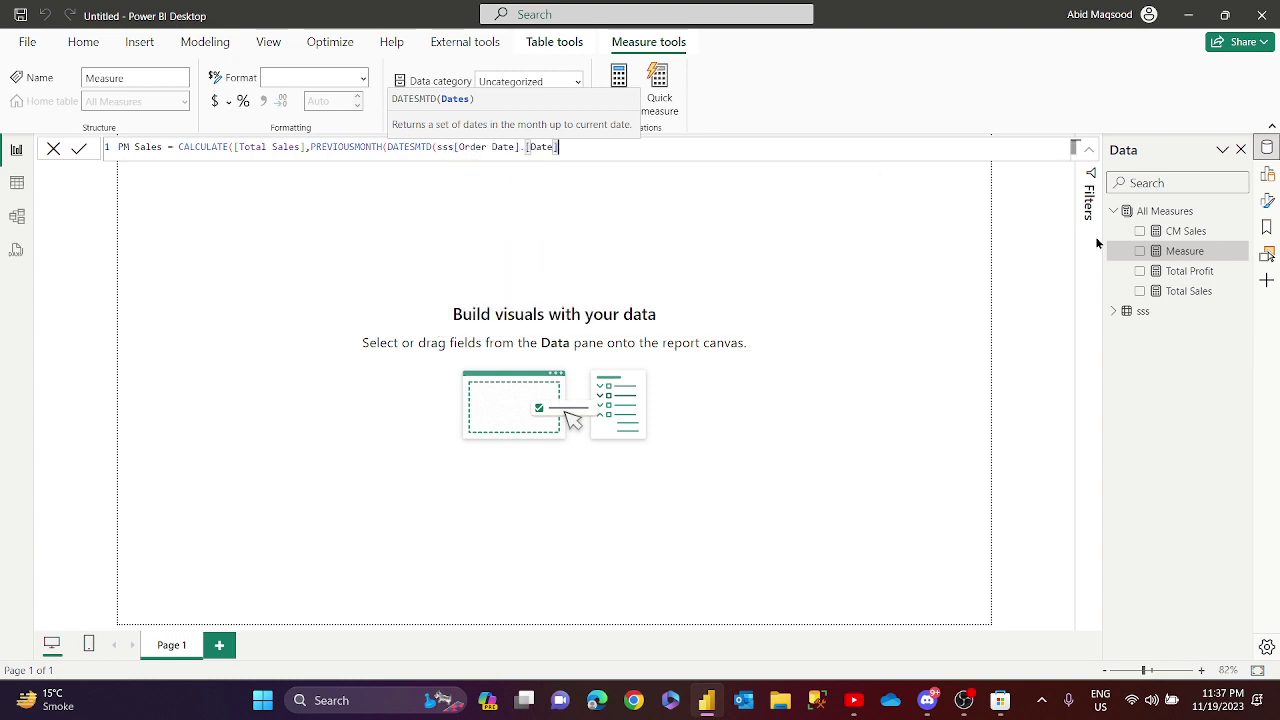
type("))")
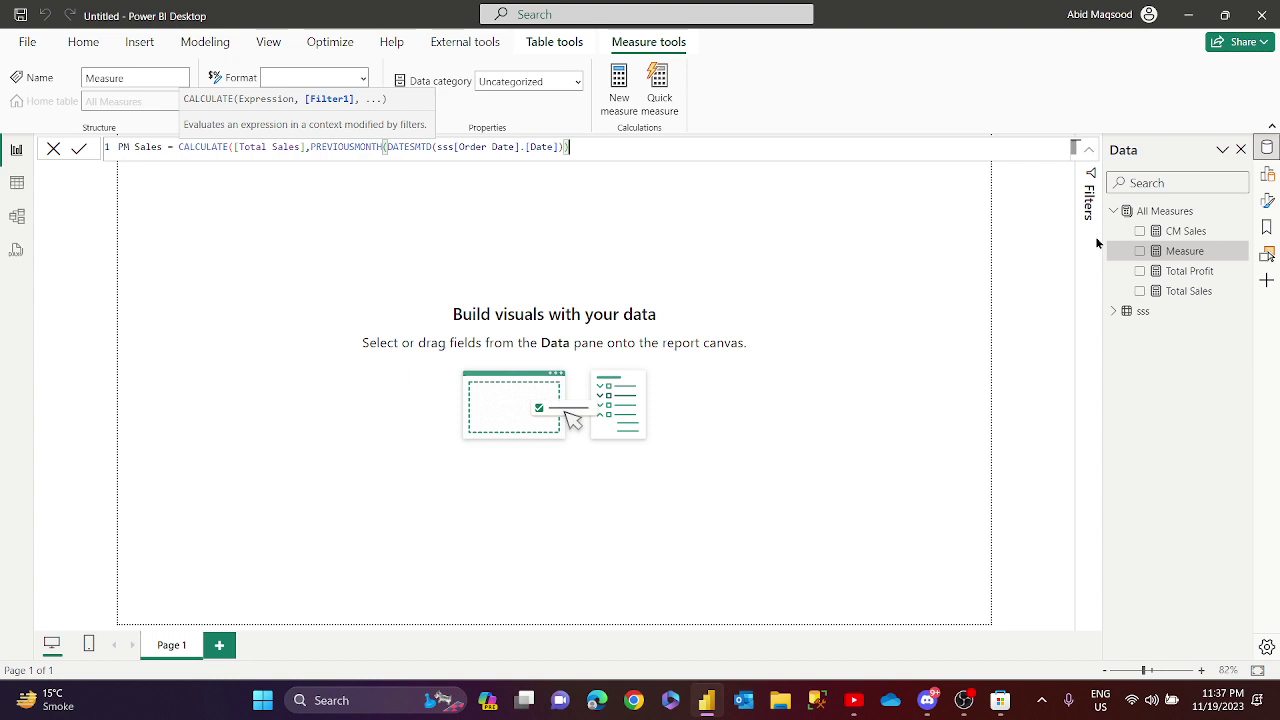
type(")")
key("Return")
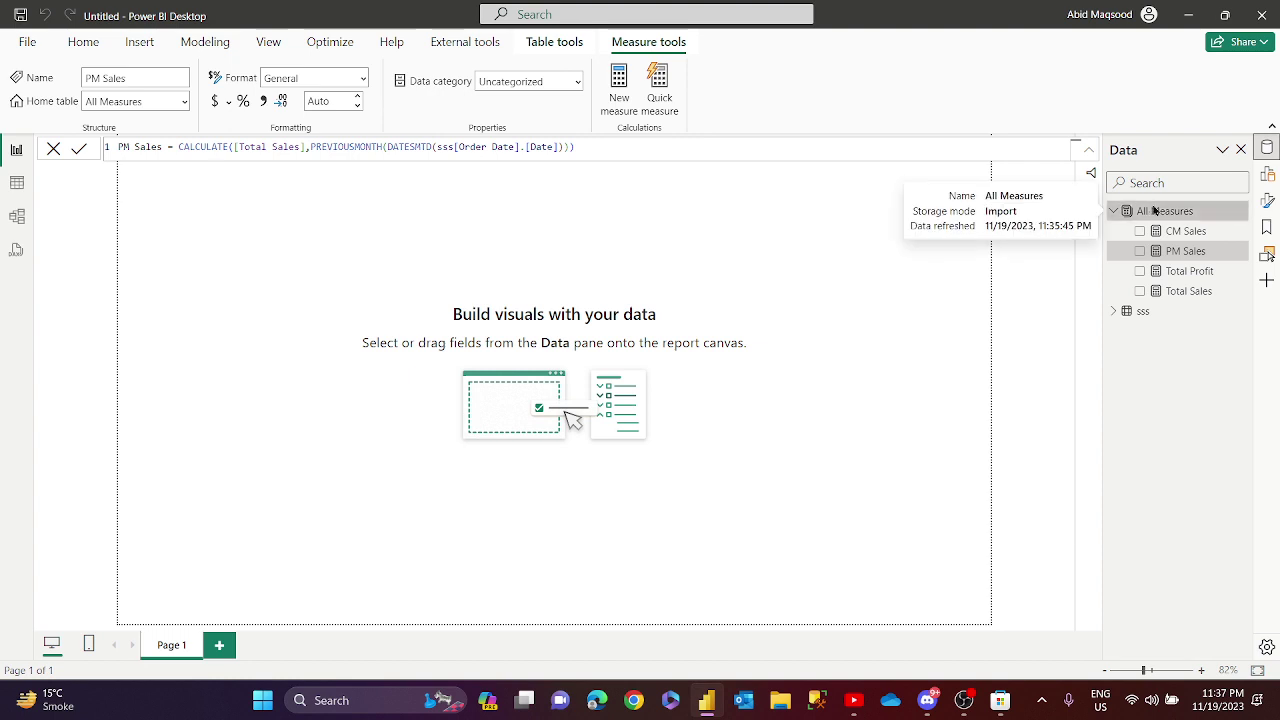
Start a new measure in the All Measures table named MOM growth.
right_click(1153, 210)
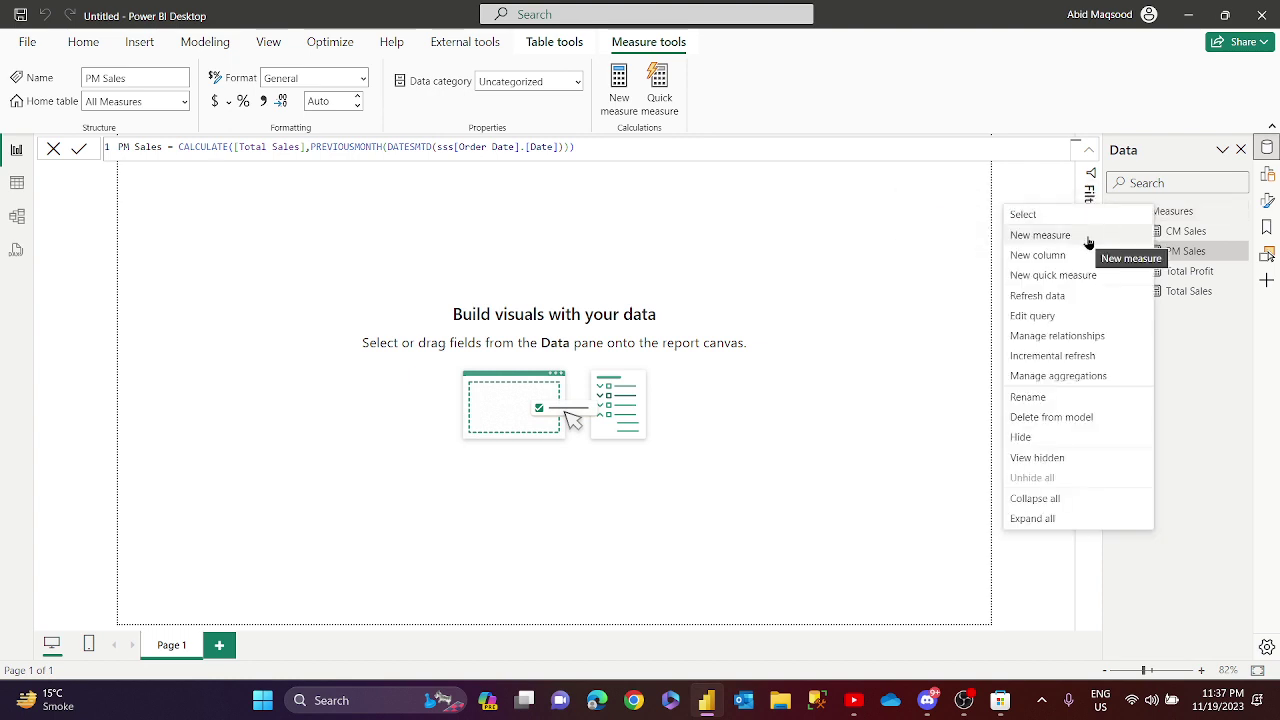
left_click(1088, 240)
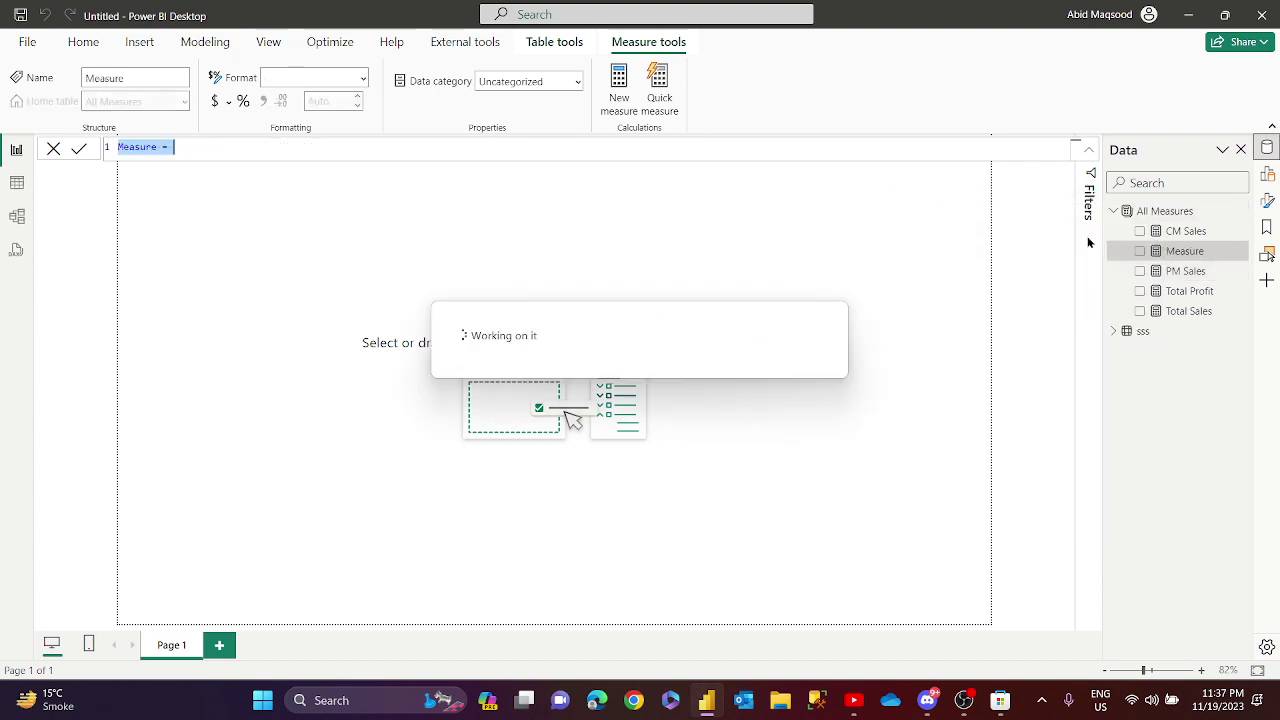
type("MPM")
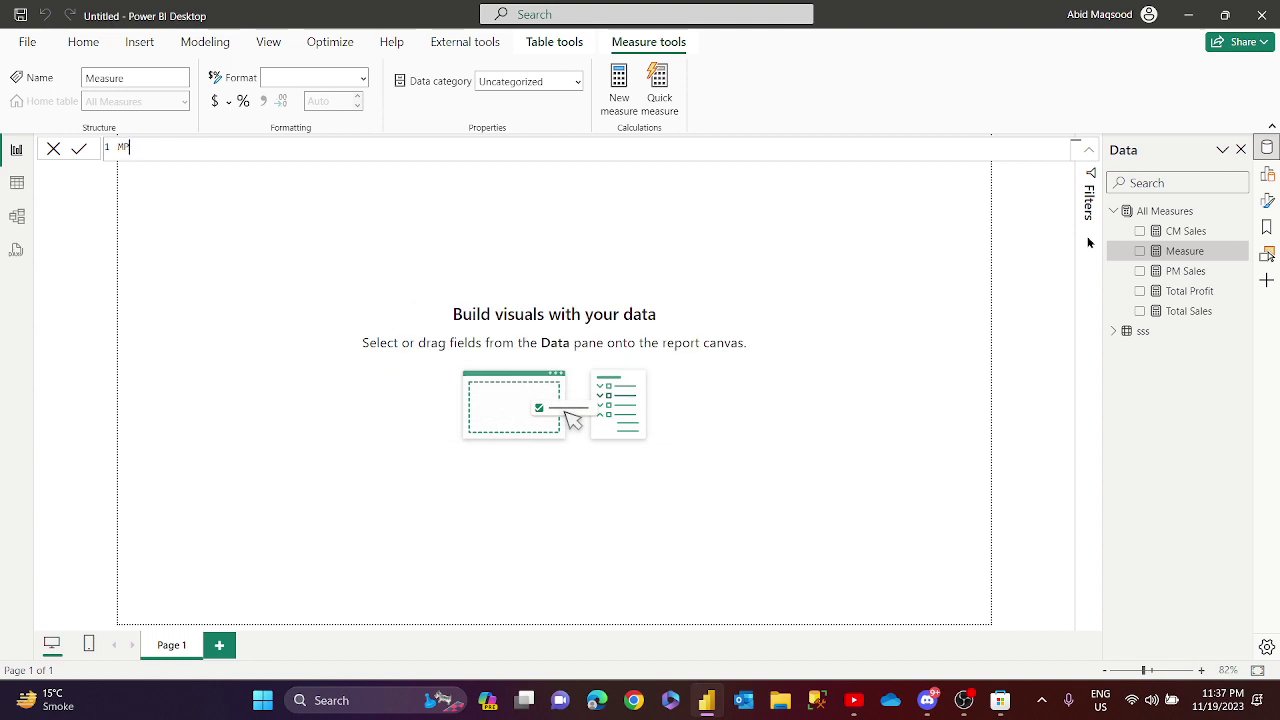
key("BackSpace")
key("BackSpace")
type("OM")
type(" Sales")
key("BackSpace")
key("BackSpace")
key("BackSpace")
key("BackSpace")
key("BackSpace")
type("growth")
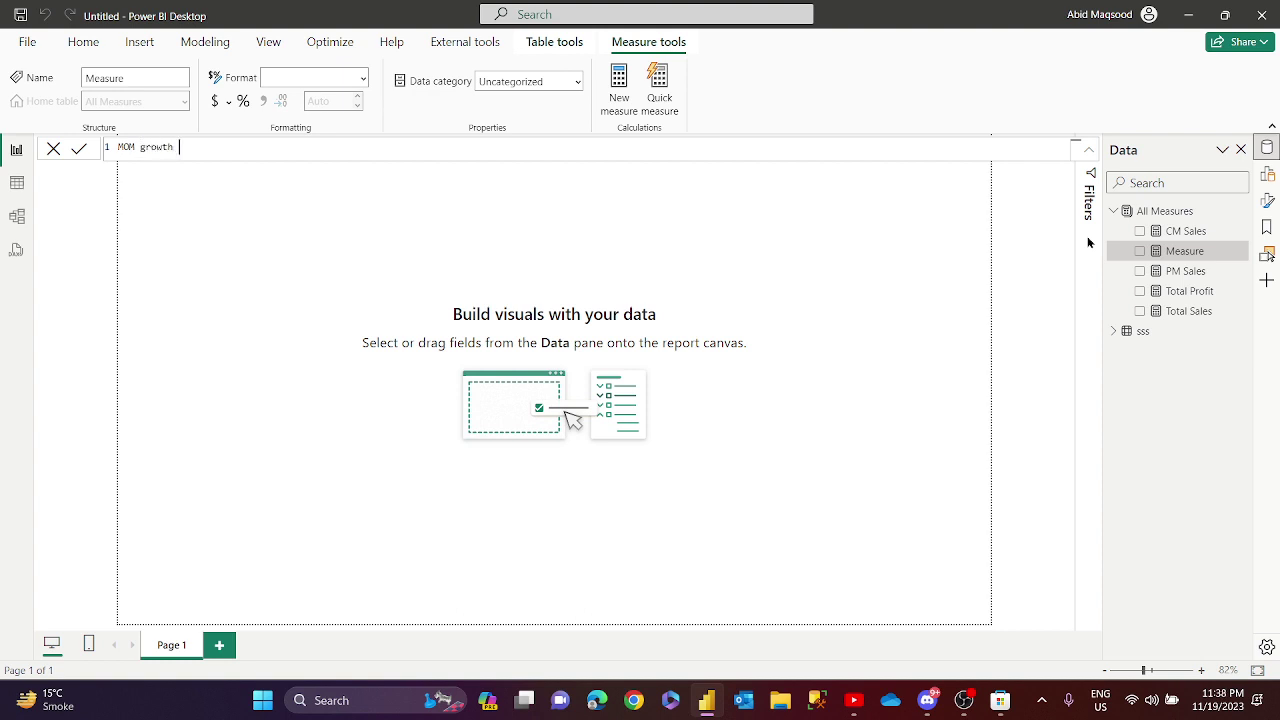
type(" =")
Add blank lines to the MOM growth formula and declare the variable Up_arrow as UNICHAR(129137) on line 4.
key("shift+Return")
key("shift+Return")
key("shift+Return")
key("shift+Return")
key("shift+Return")
key("shift+Return")
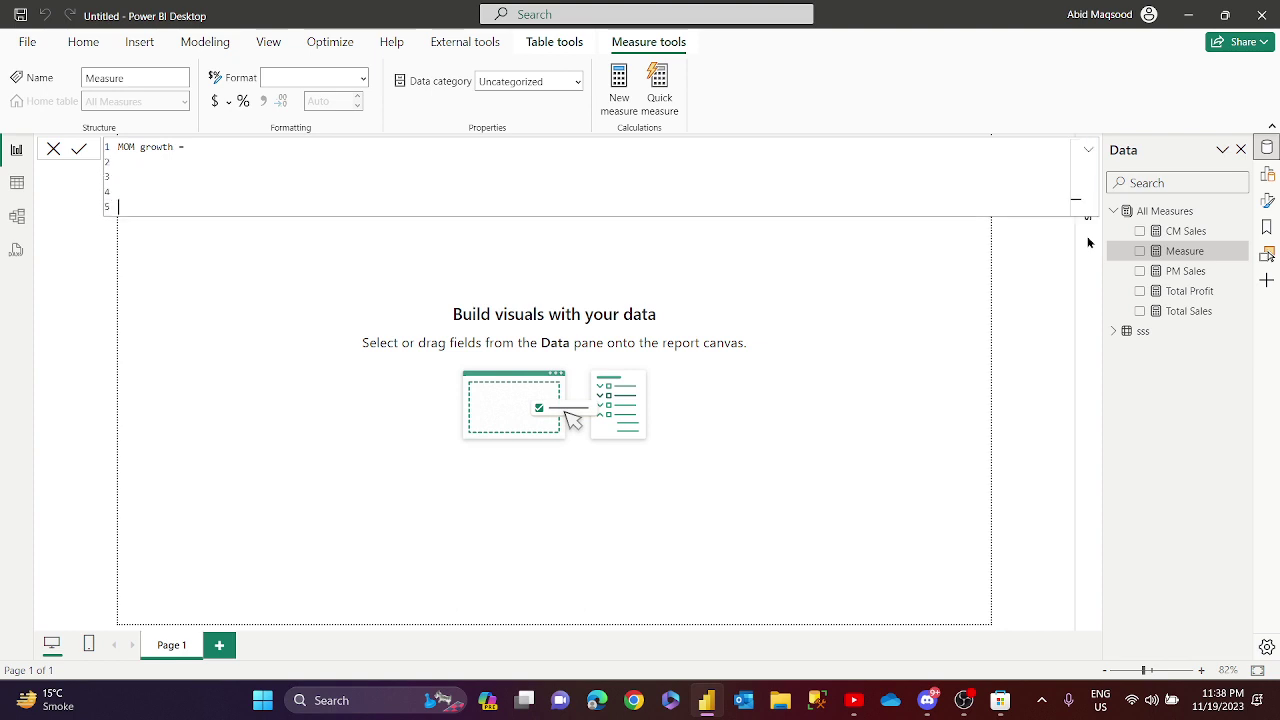
key("Up")
key("Up")
key("Up")
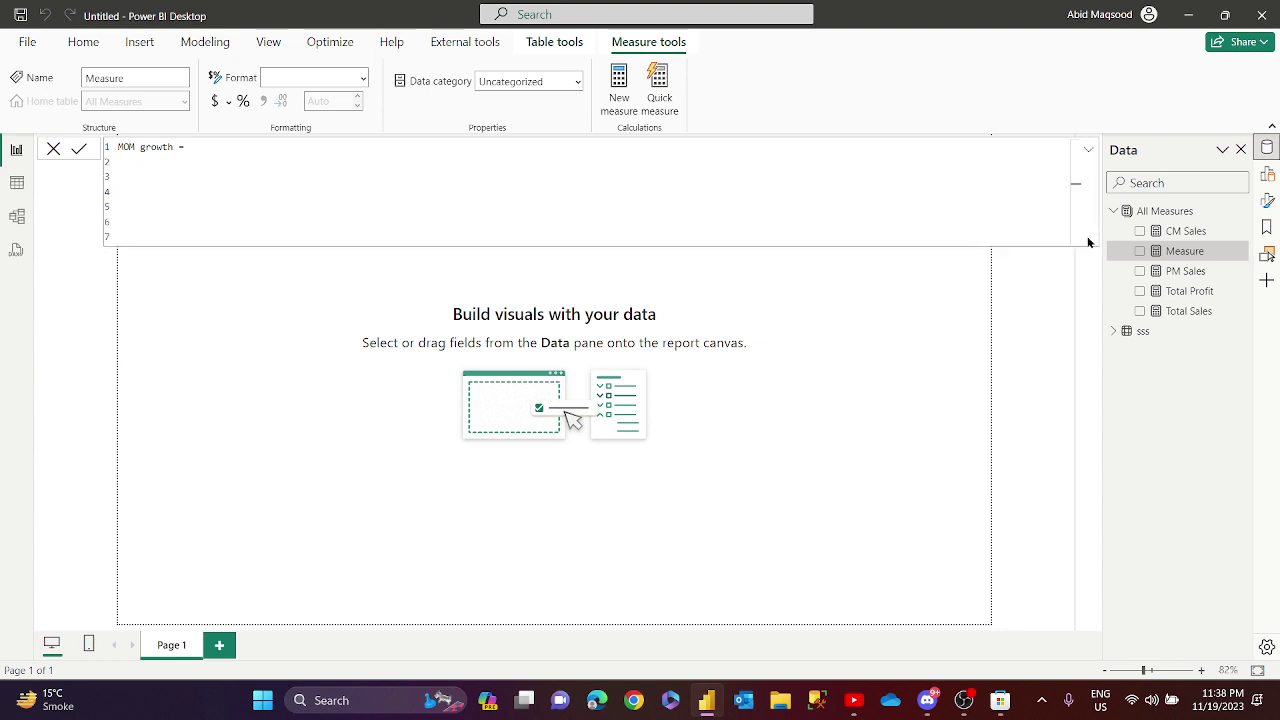
type("Var Up_arrow =uni")
key("Tab")
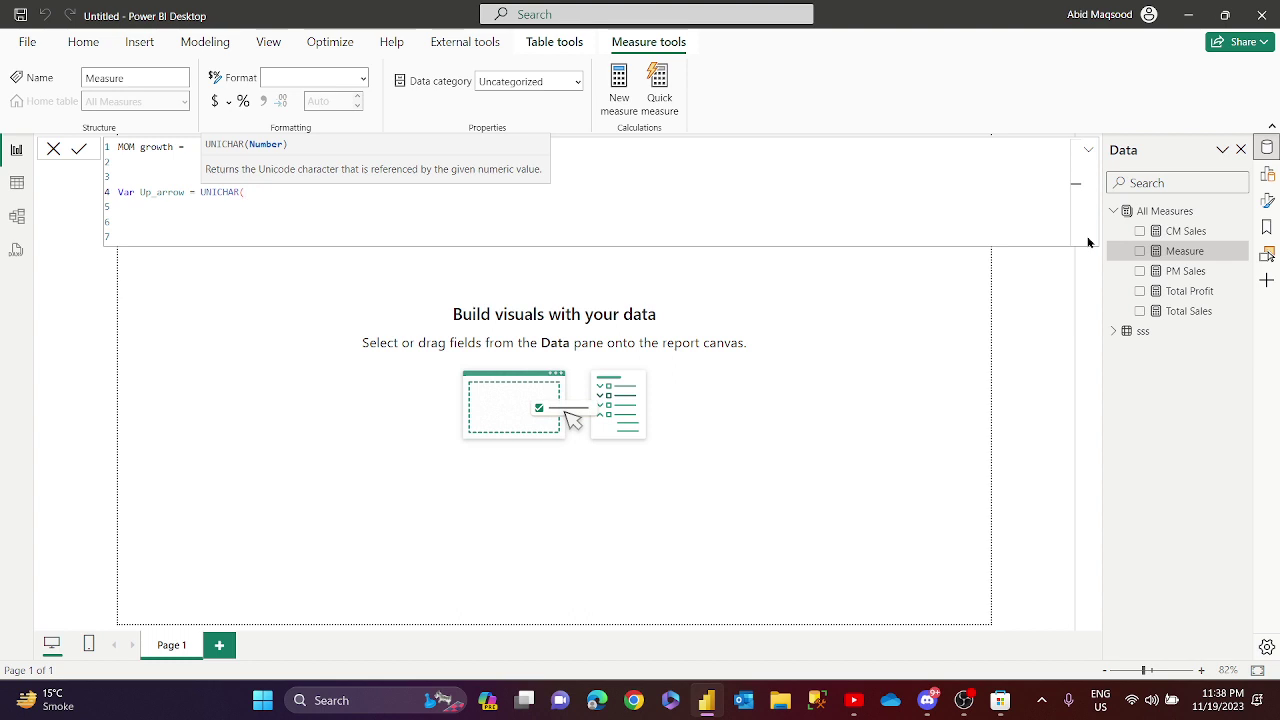
type("129137)")
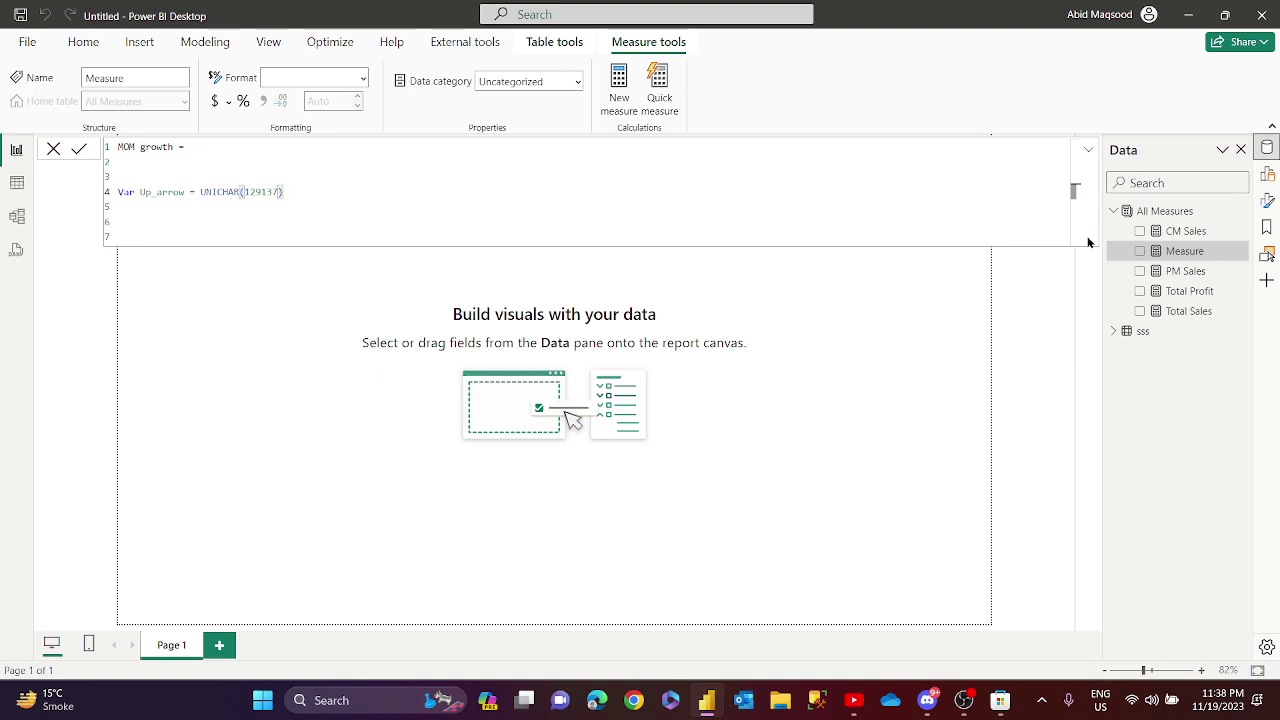
Declare a second variable, down_arrow, as UNICHAR(129139) on the line below Up_arrow.
key("shift+Return")
type("Va")
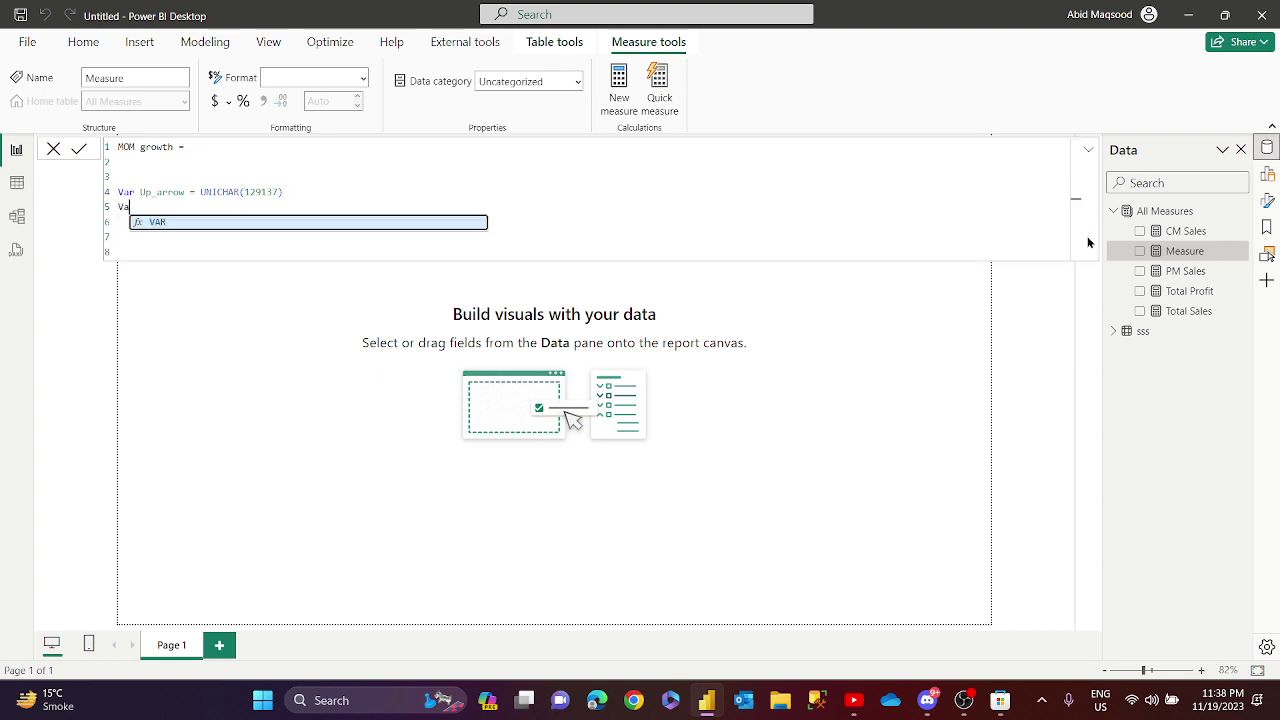
type("r d")
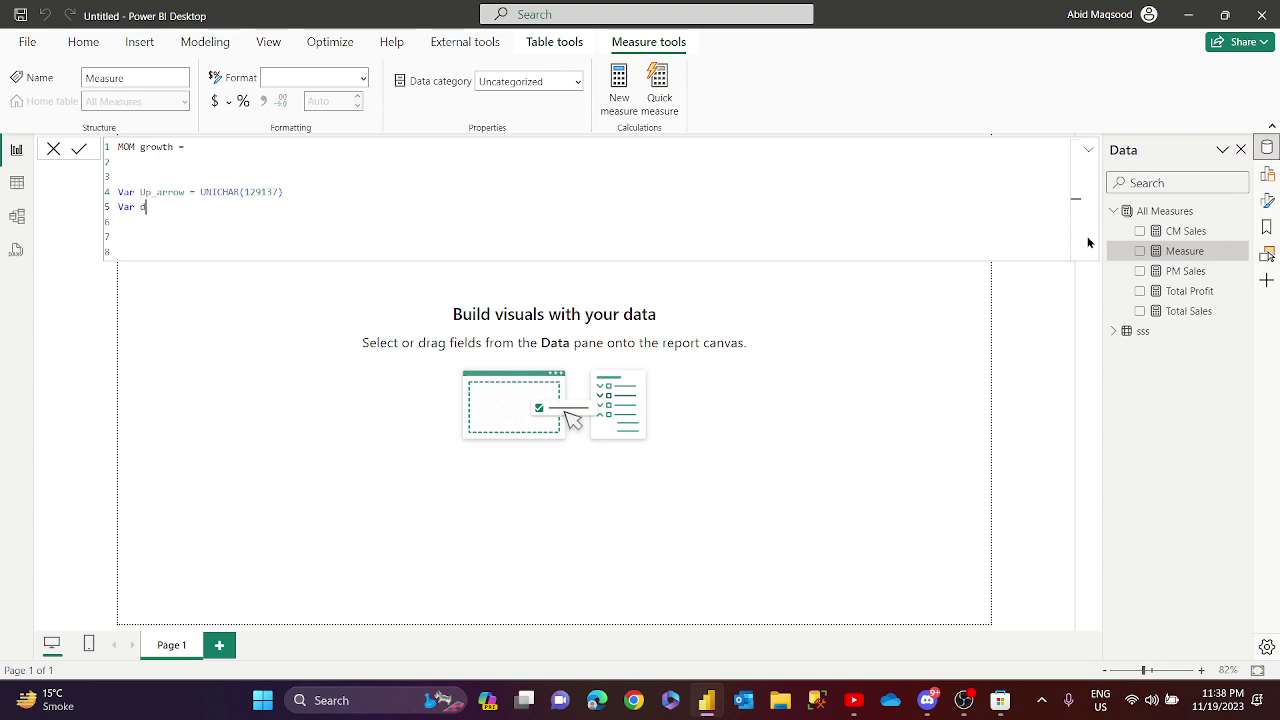
type("own_arrow = UNICHAR(")
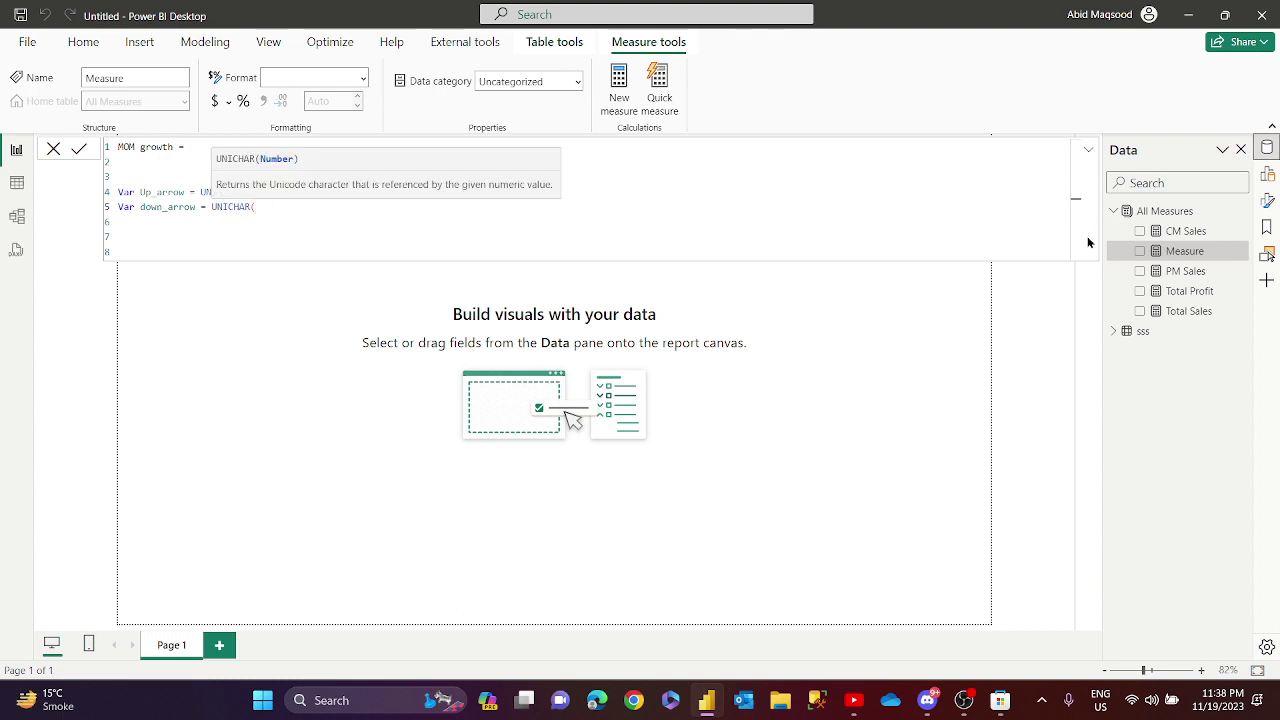
type("129137)")
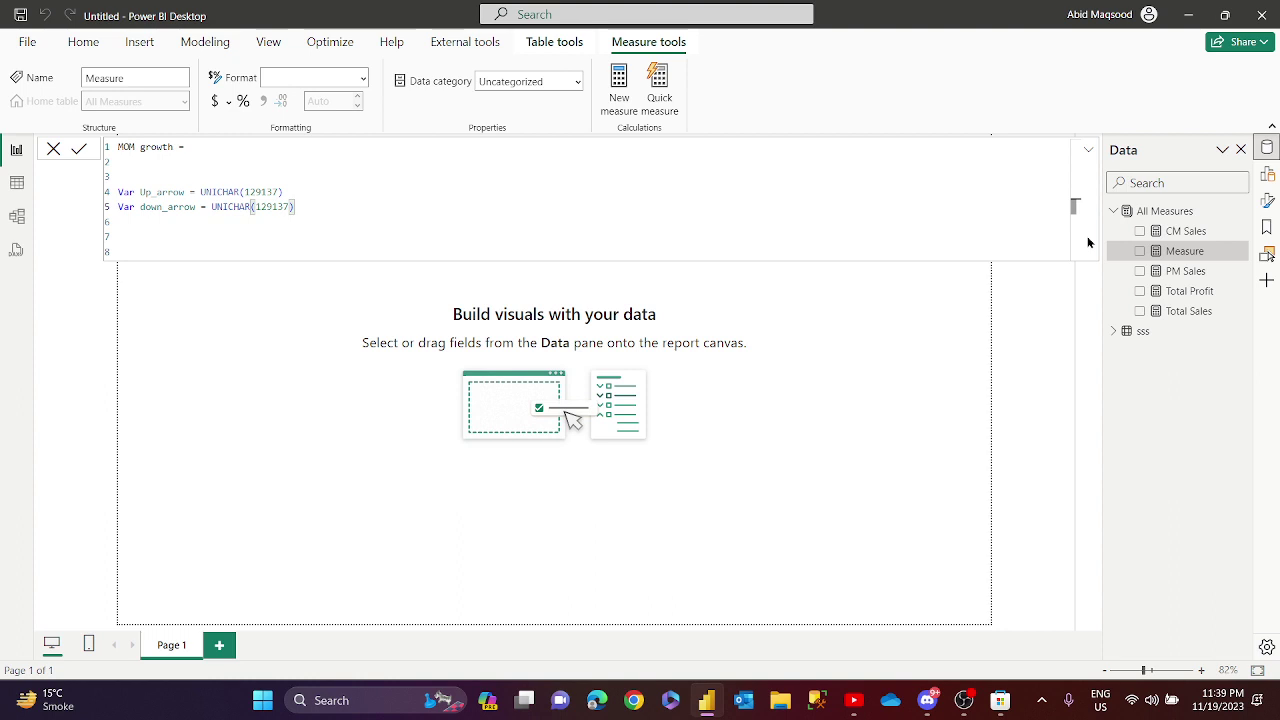
key("BackSpace")
key("BackSpace")
type("9)")
key("Return")
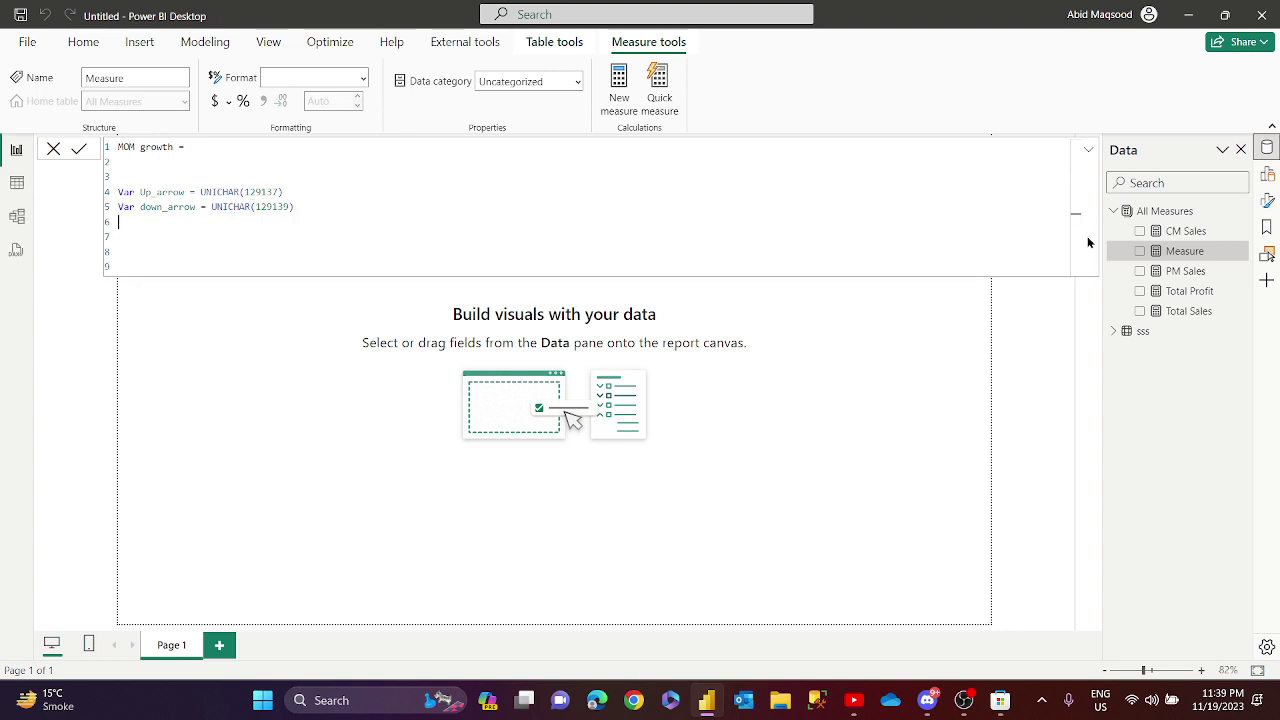
Declare the variable Growth as DIVIDE([CM Sales]-[PM Sales],[PM Sales]) below the arrow variables.
type("V")
key("BackSpace")
type("Var Growth")
type("= DIVIDE(")
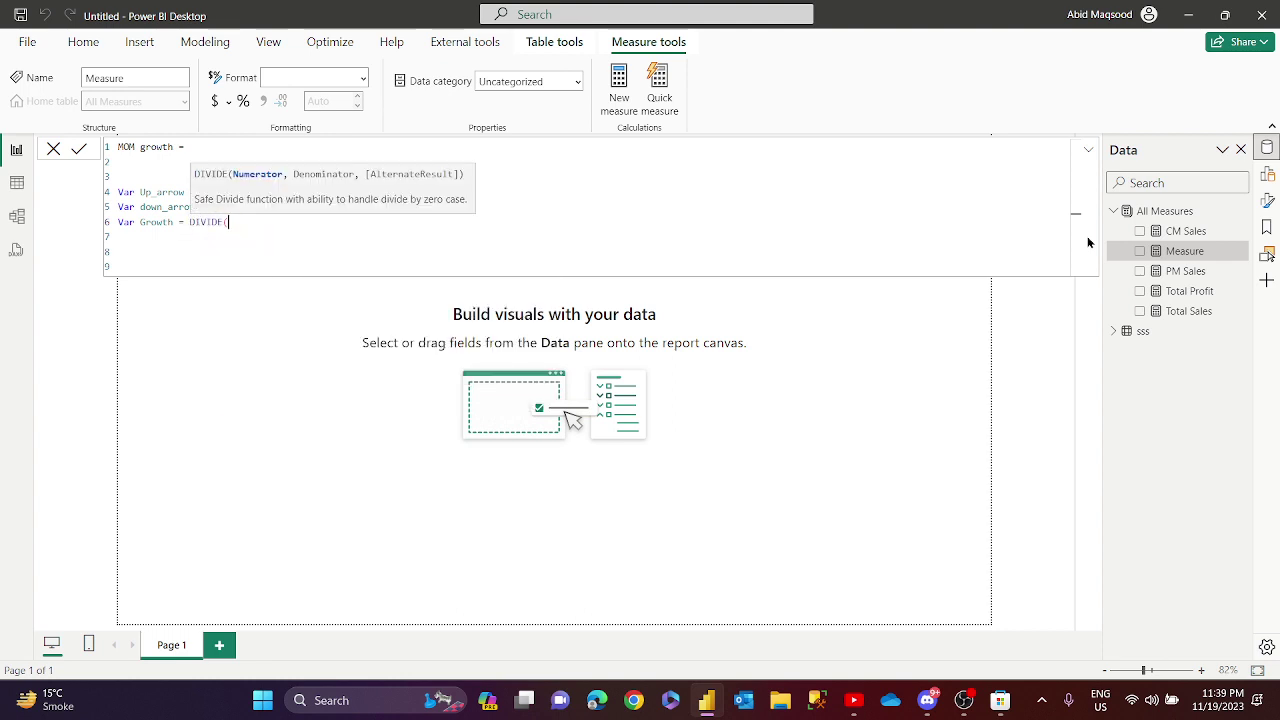
type("cur")
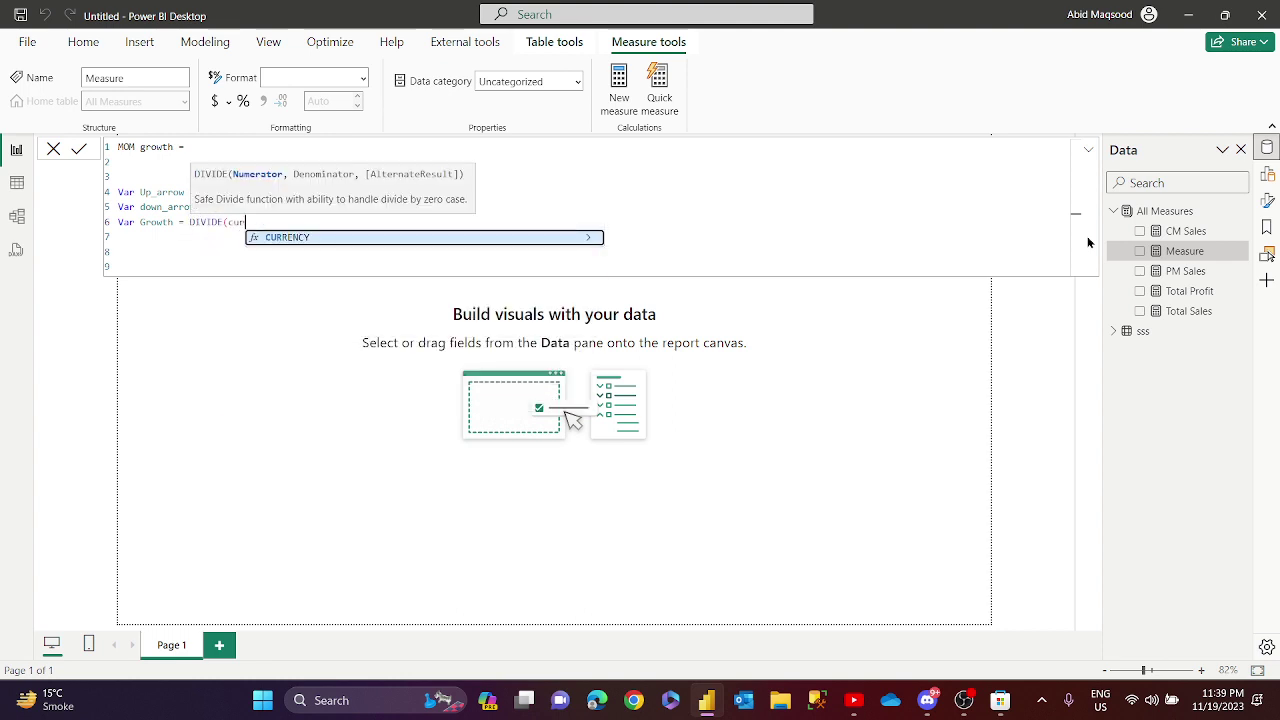
key("BackSpace")
key("BackSpace")
type("M")
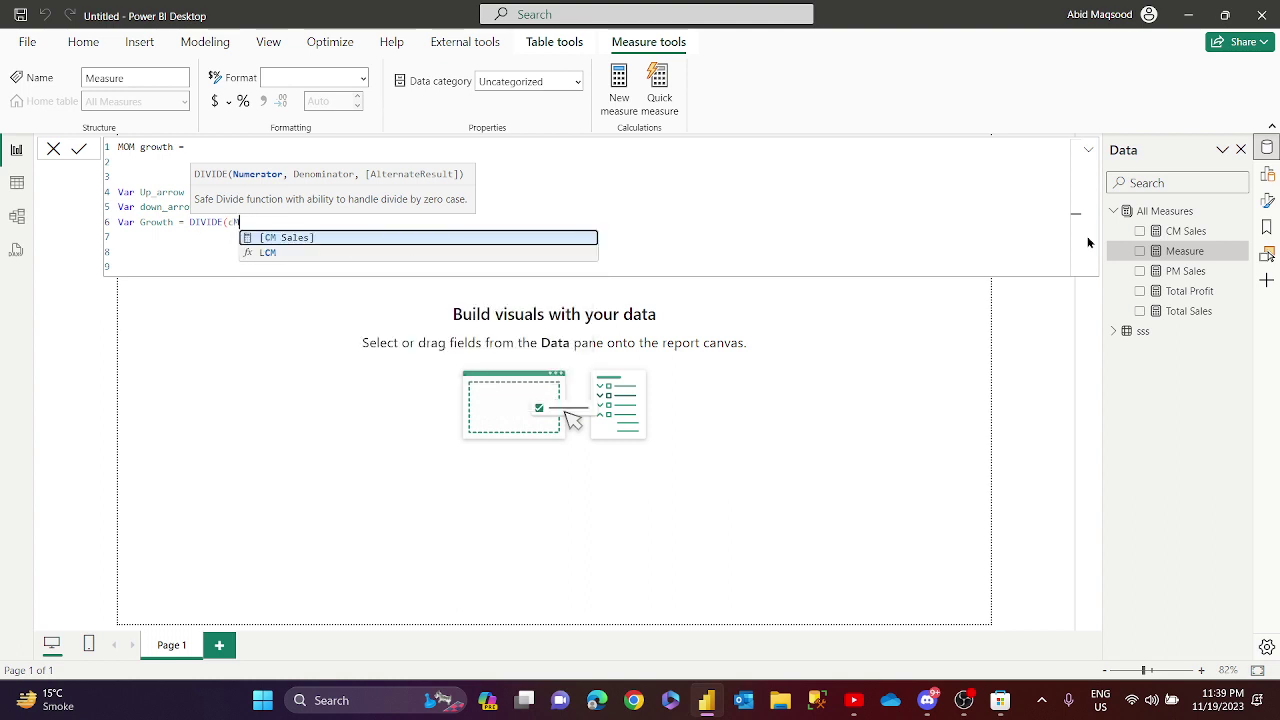
key("Tab")
type("-p")
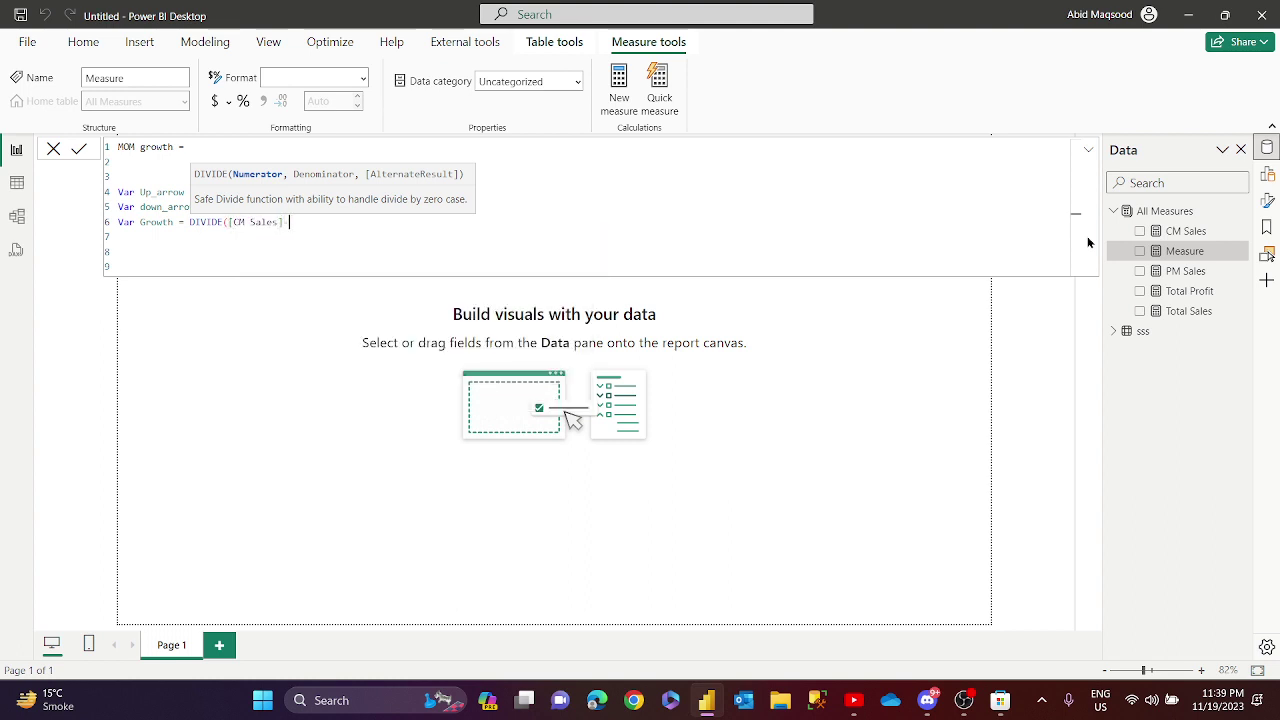
type("ms")
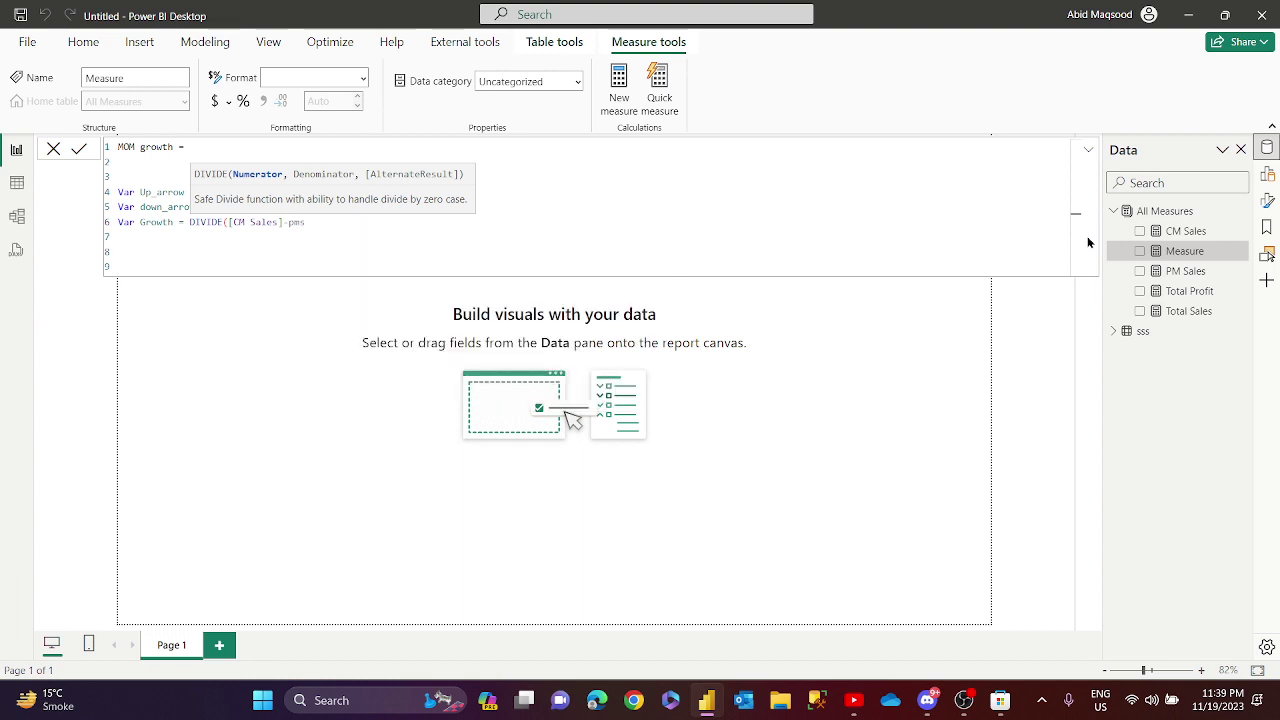
key("Tab")
type(",pm")
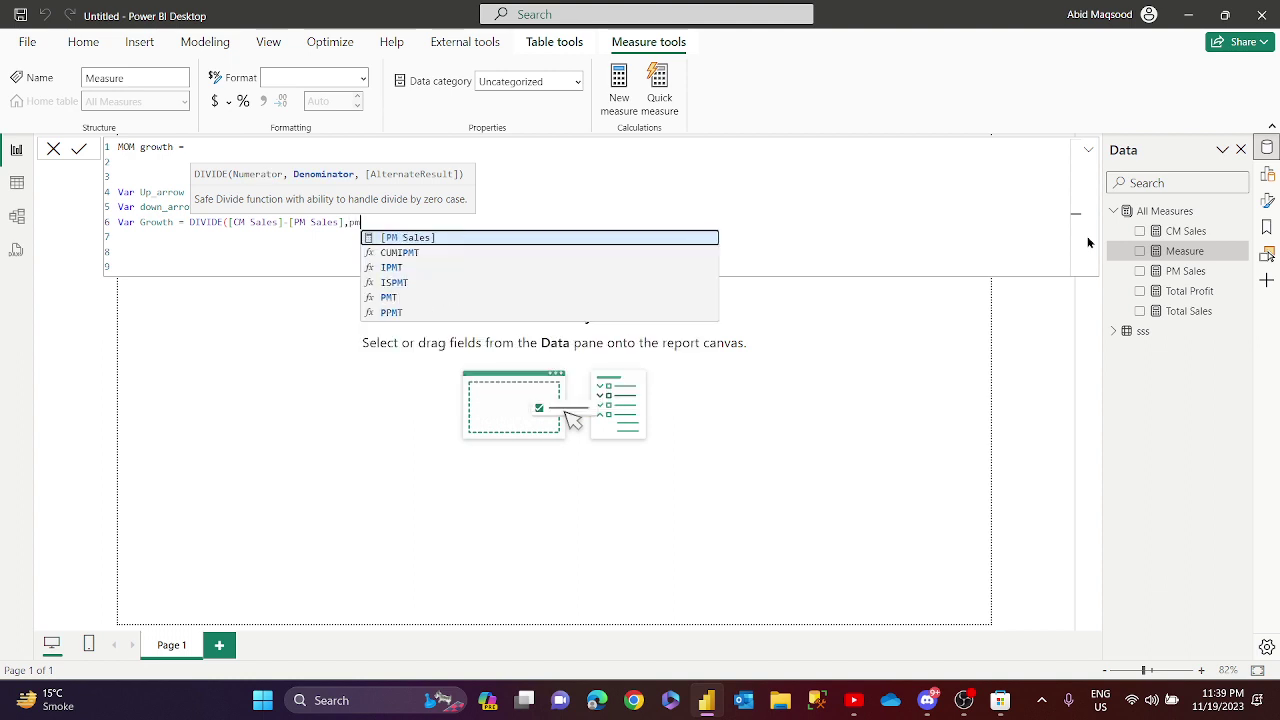
key("Tab")
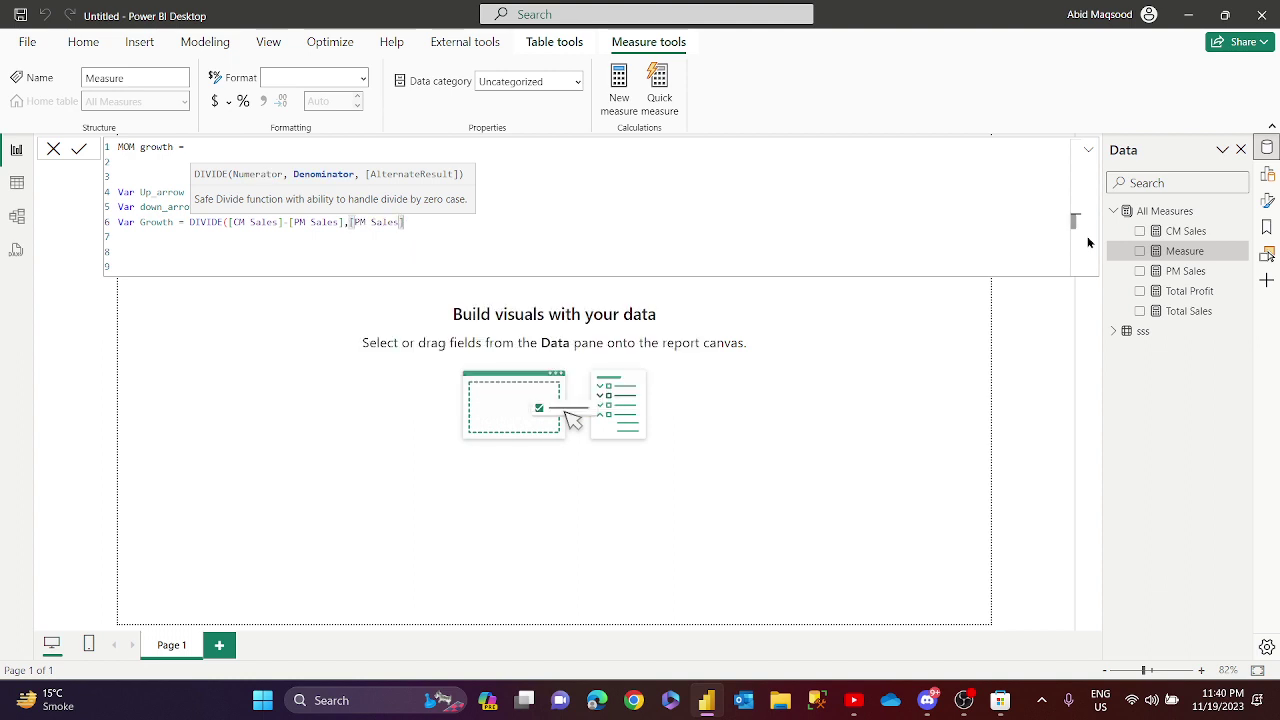
type(")")
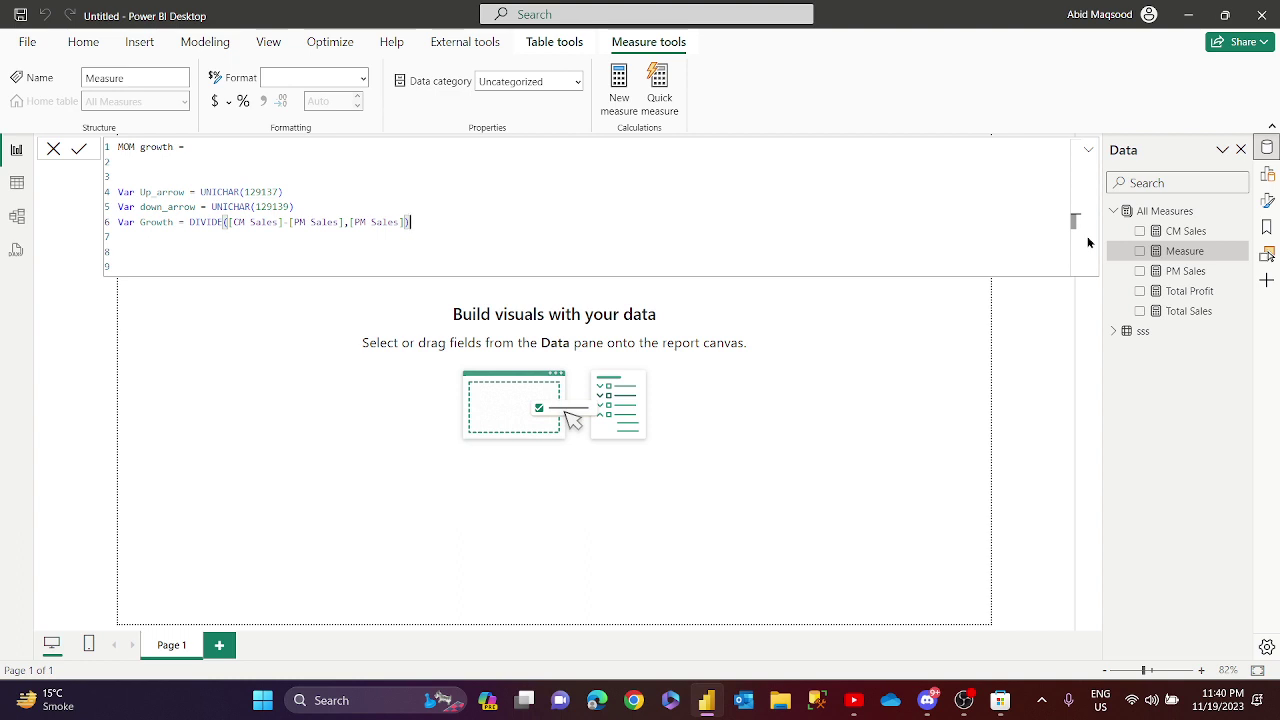
Add a Return section below the variables and start an IF function with the logical test Growth<0.
key("Return")
key("Return")
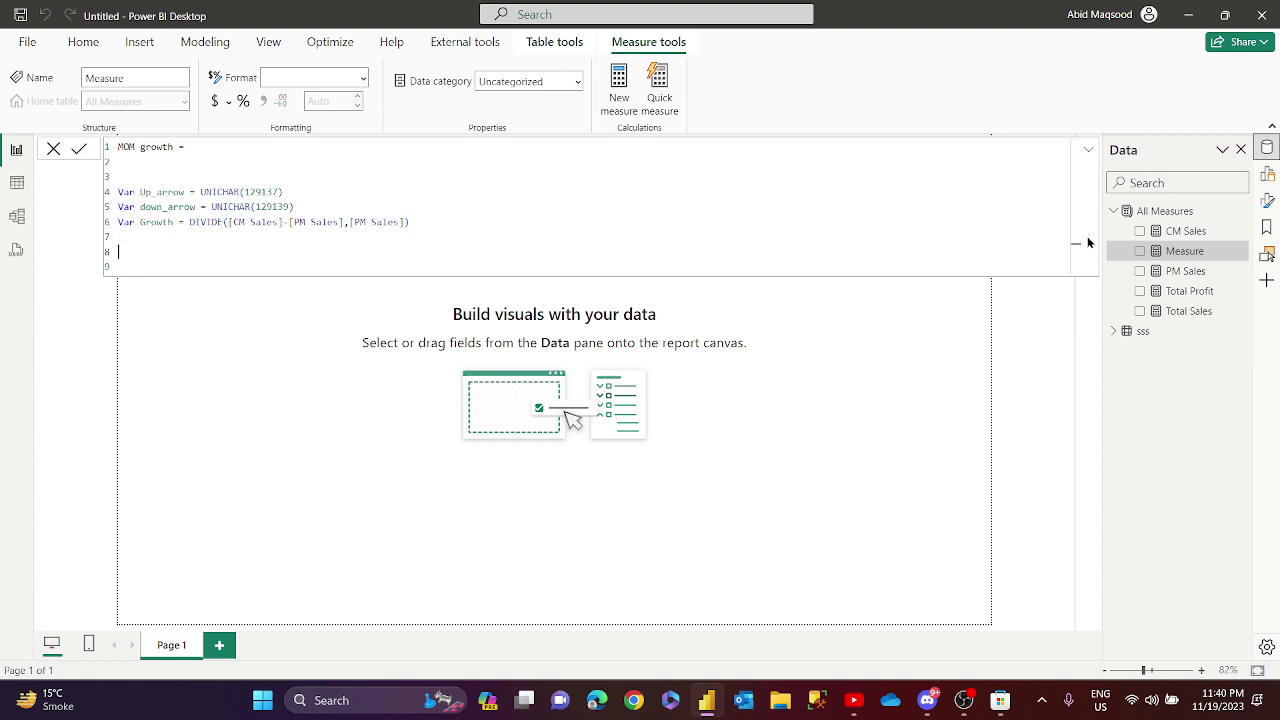
type("Return")
key("Return")
key("Return")
type("IF(")
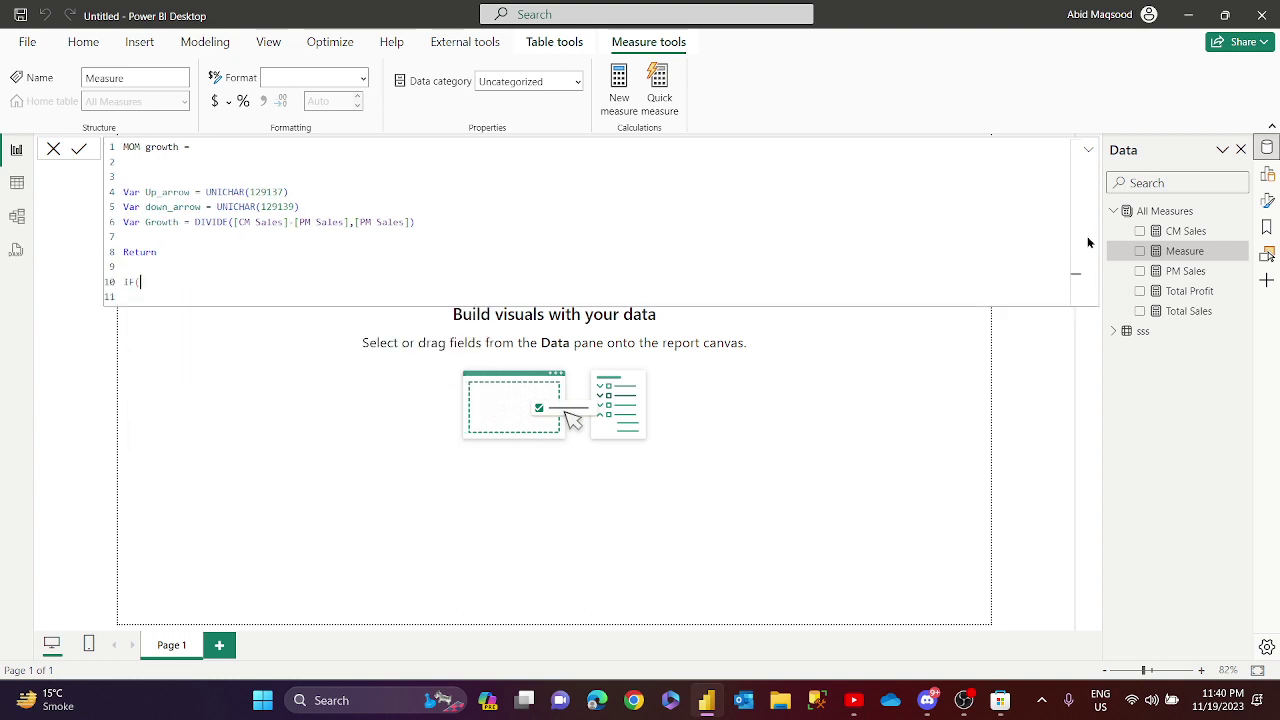
type("grow")
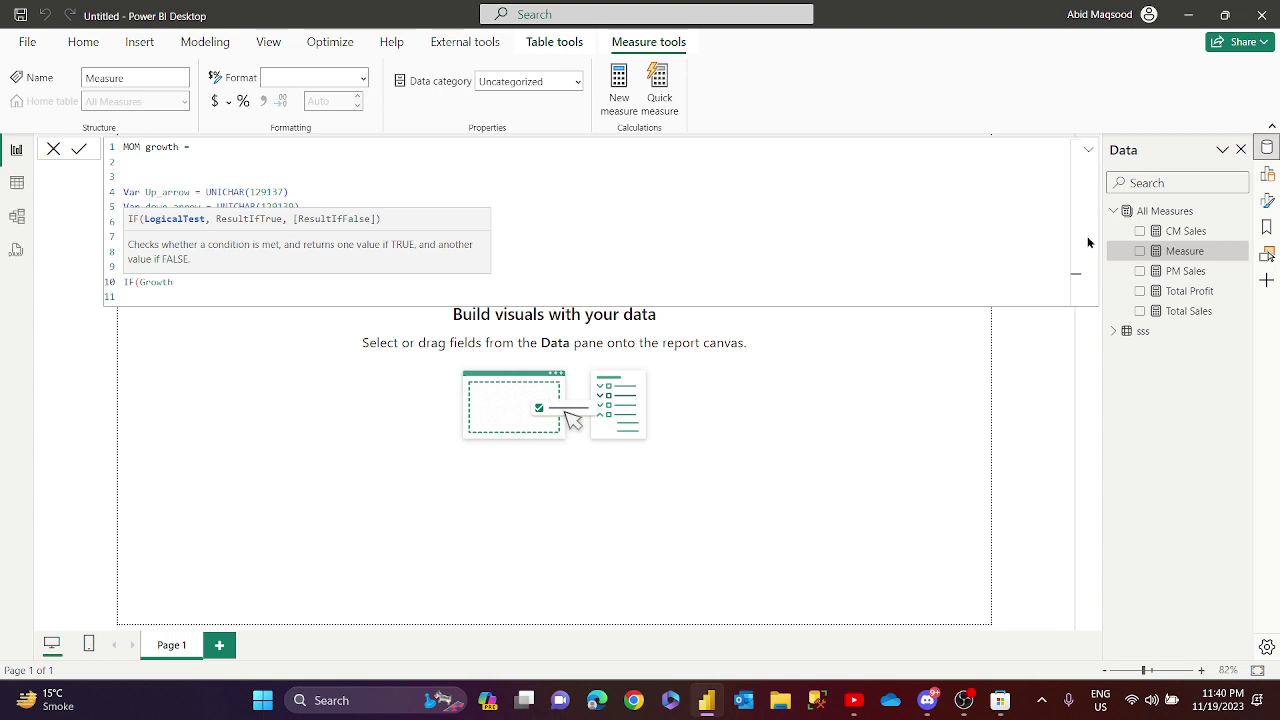
type("<0")
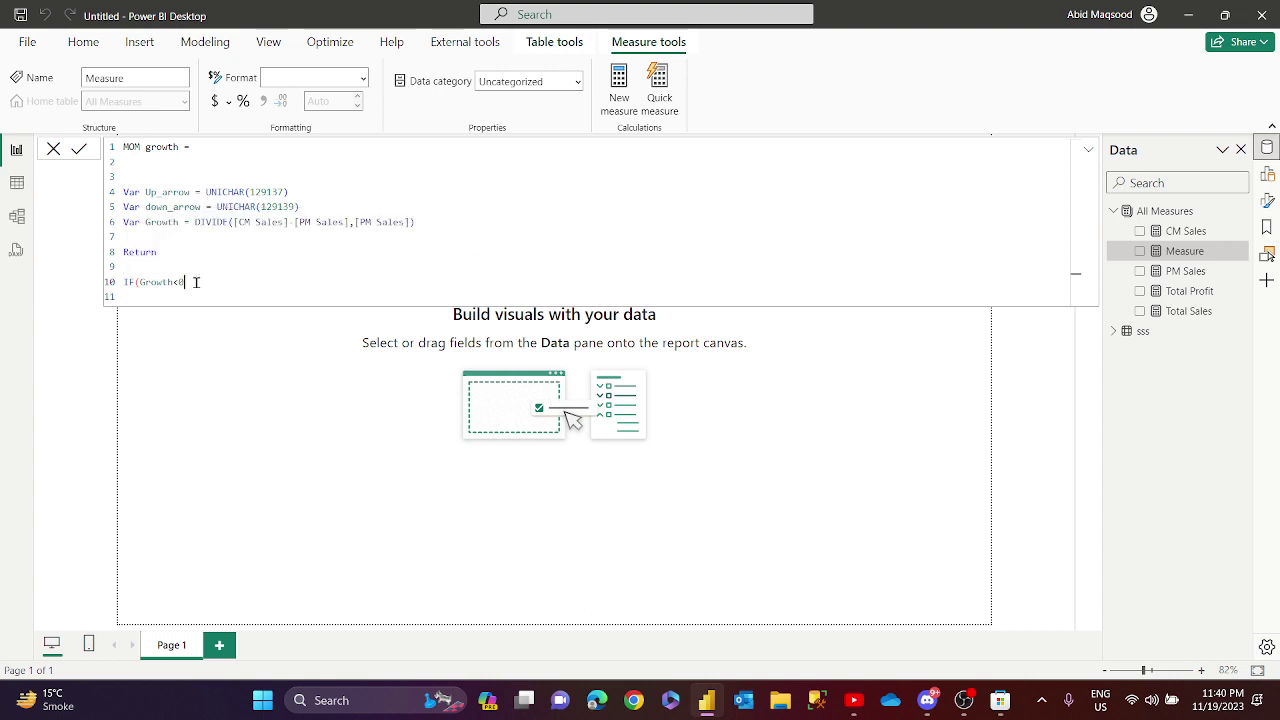
type(",")
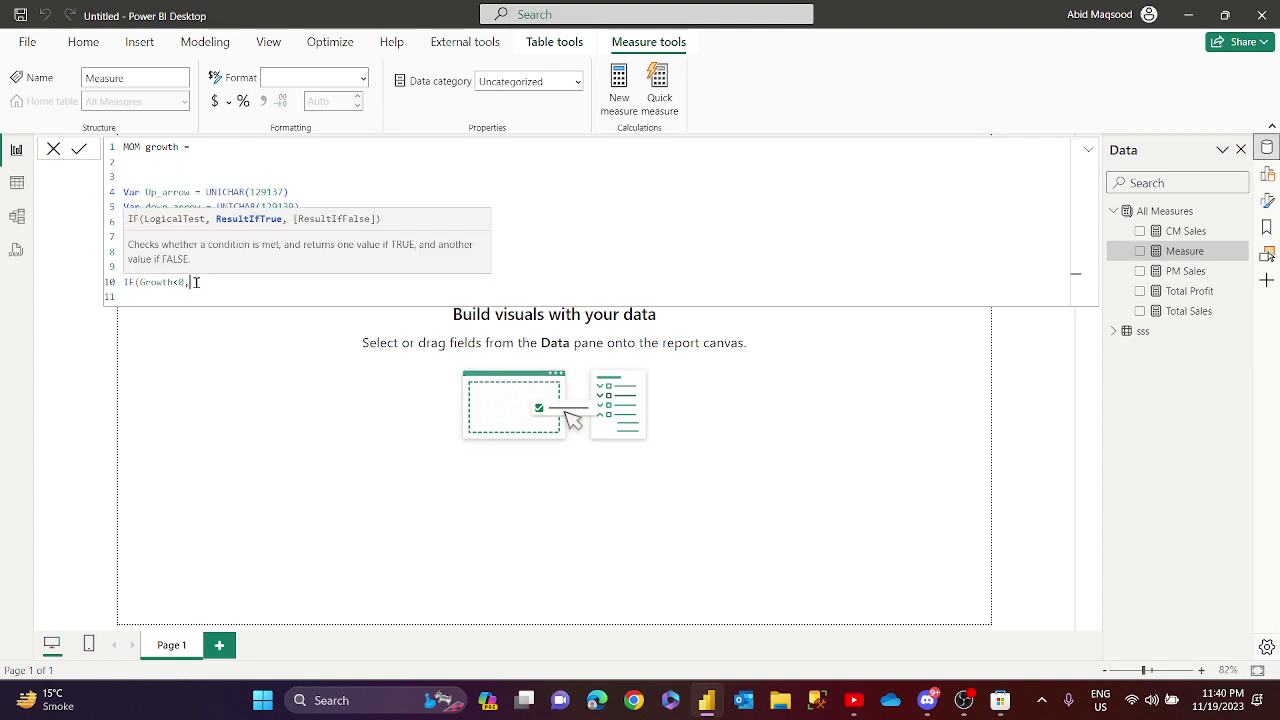
Set the IF function's true result to Growth&down_arrow.
type("G")
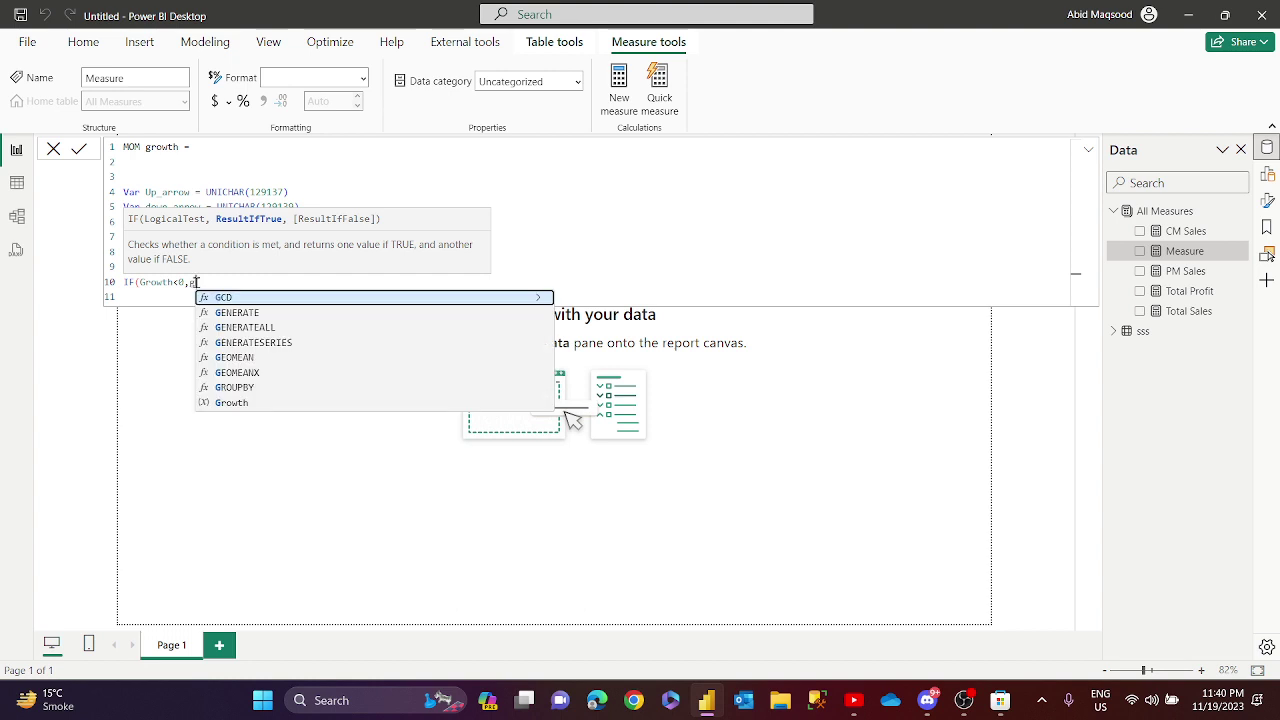
type("ro")
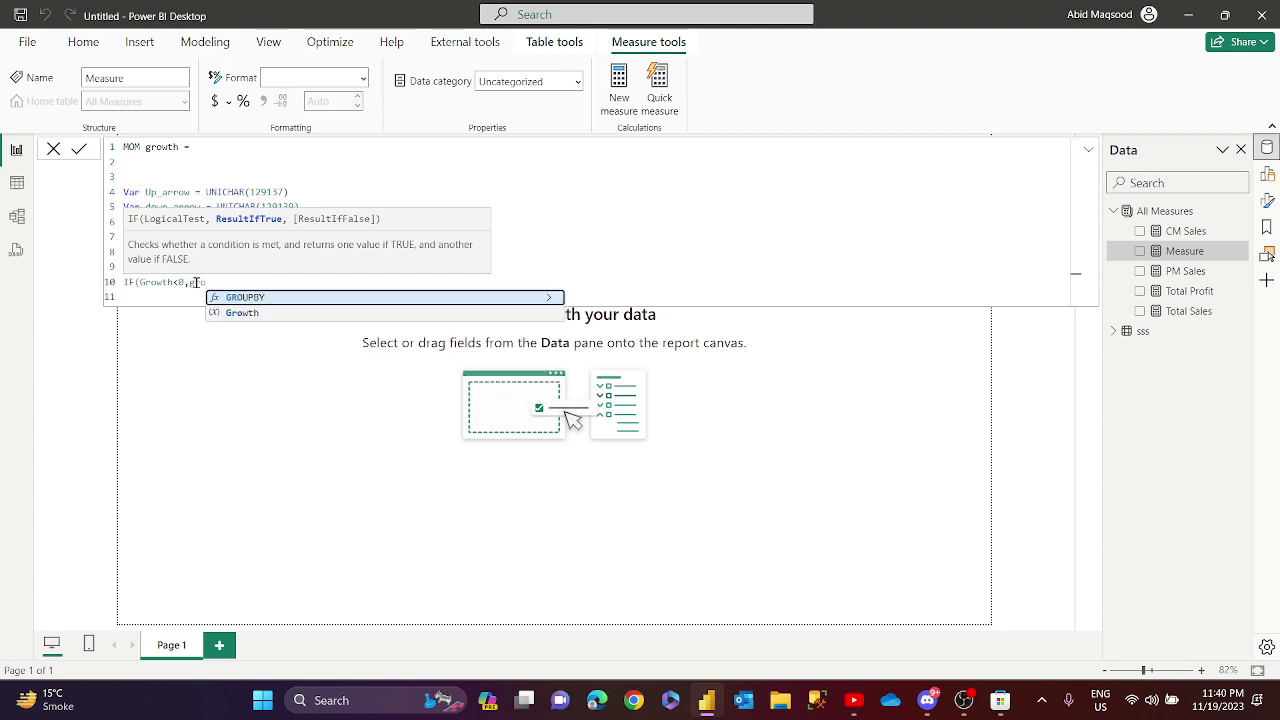
type("wth")
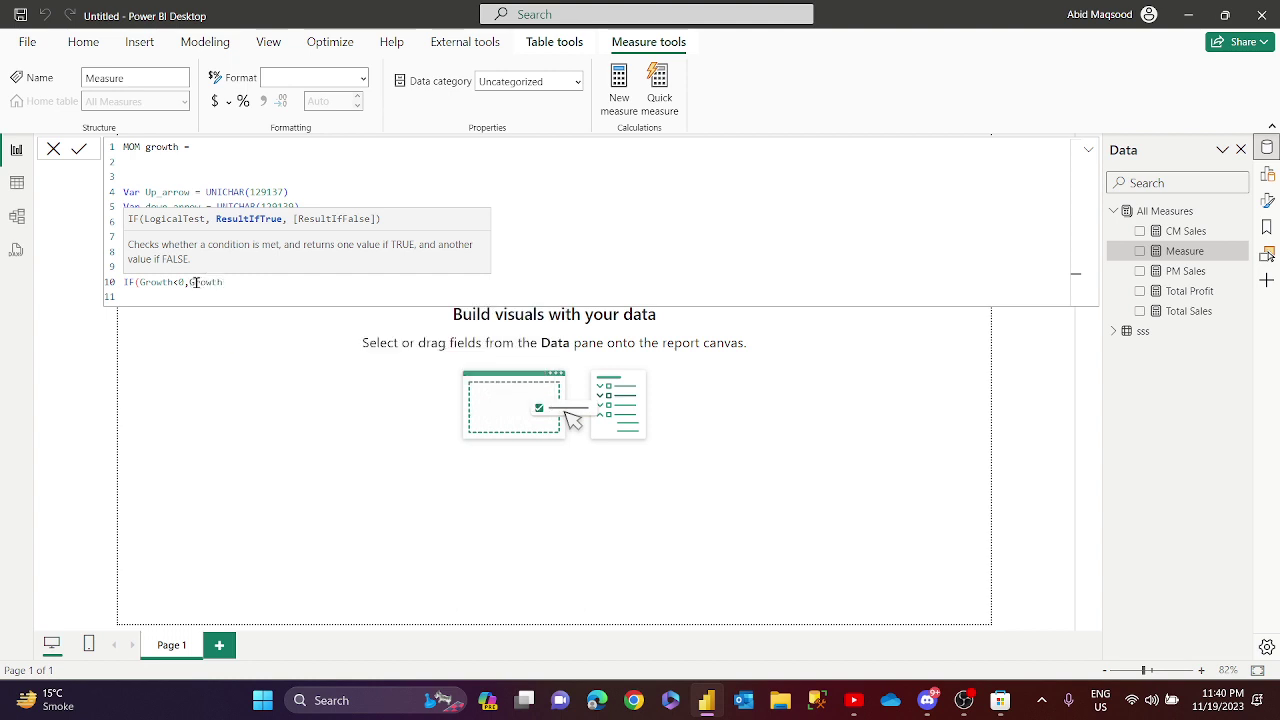
type("&d")
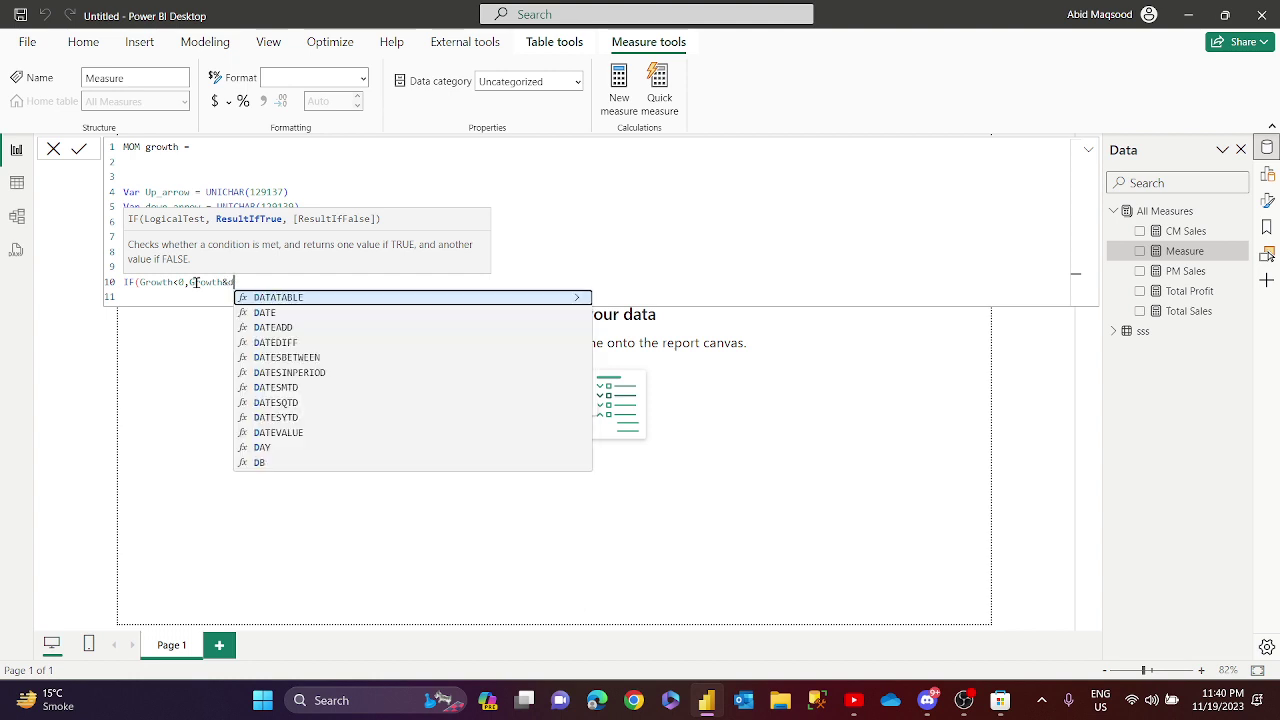
type("ow")
key("Tab")
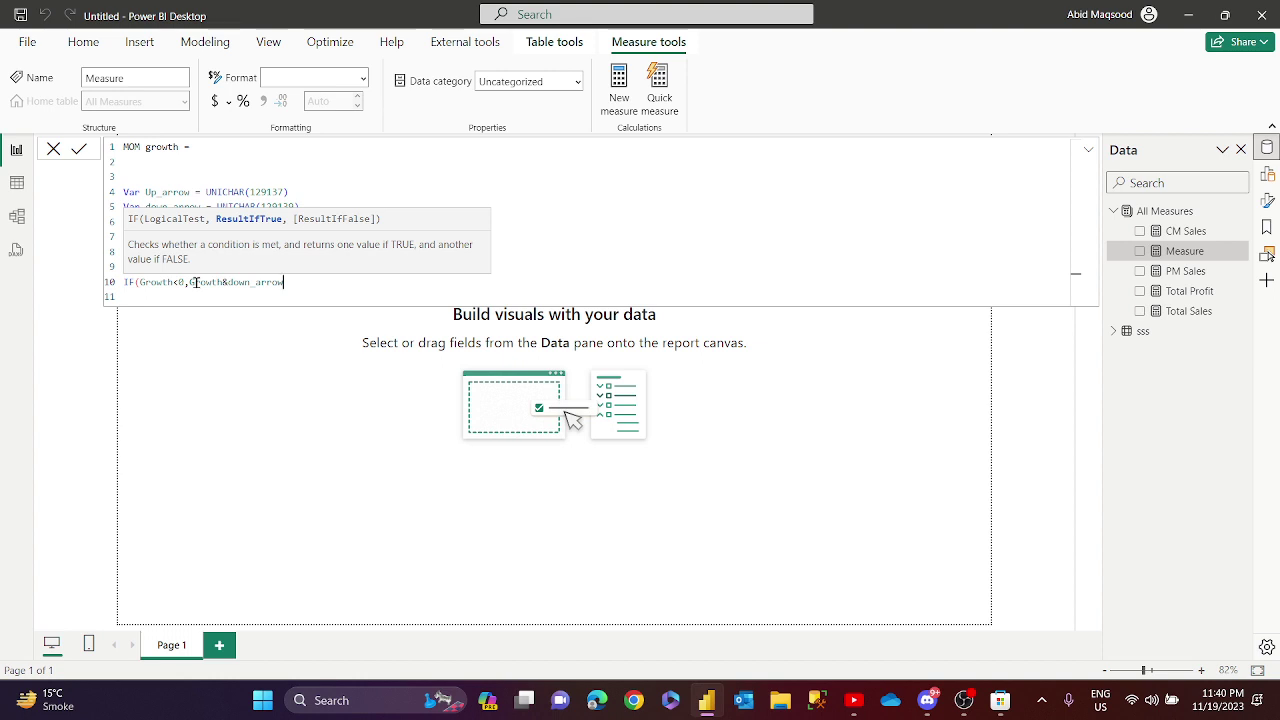
Set the IF function's false result to Growth&Up_arrow, close the function and commit the MOM growth measure.
type(",gro")
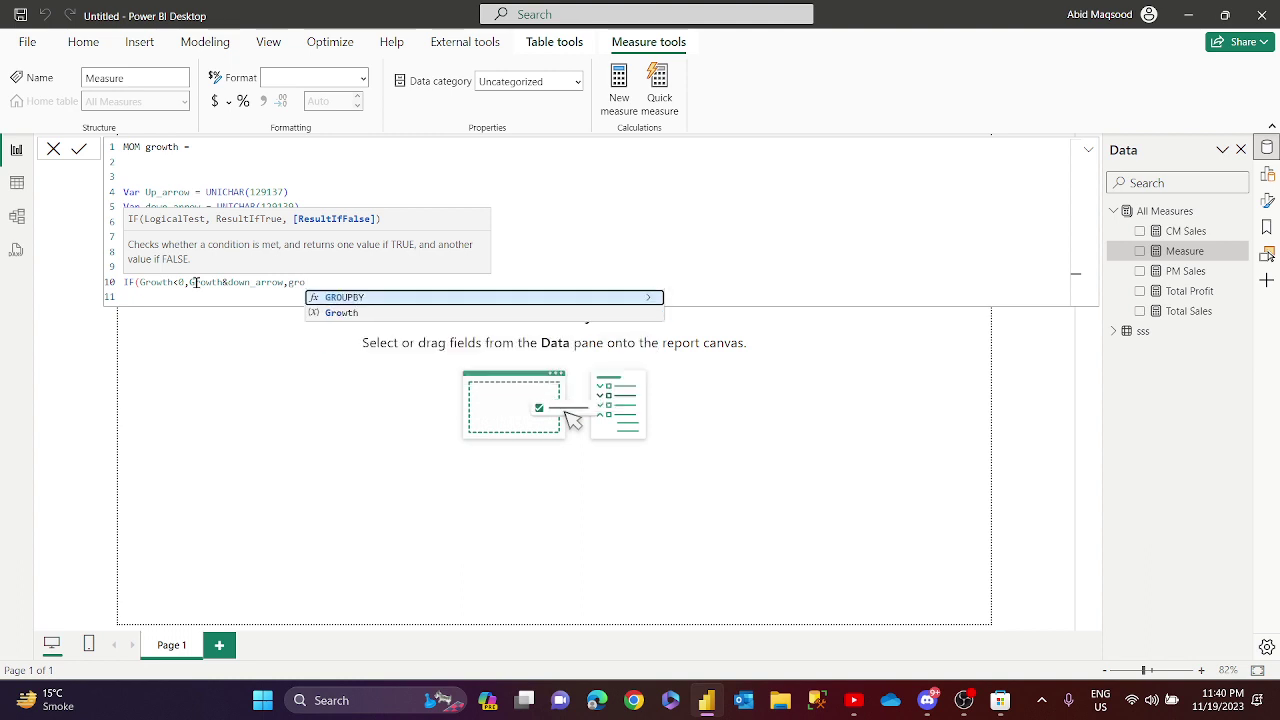
key("Tab")
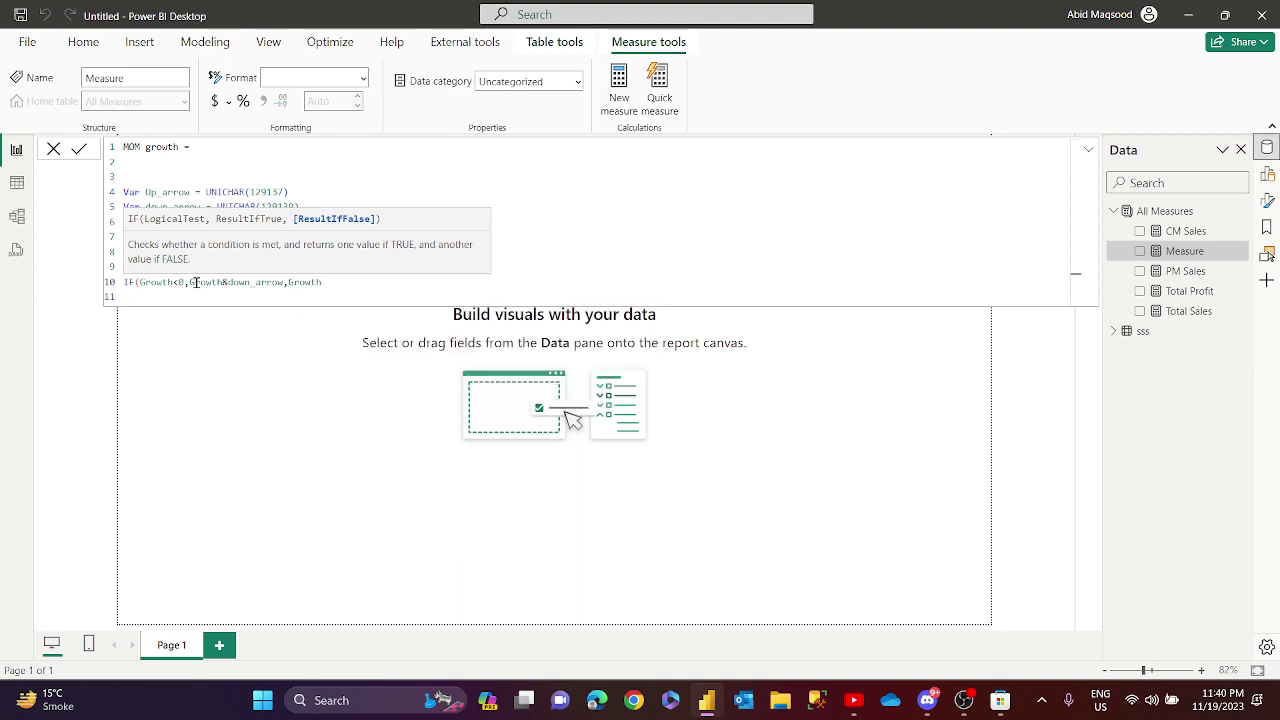
type("&up")
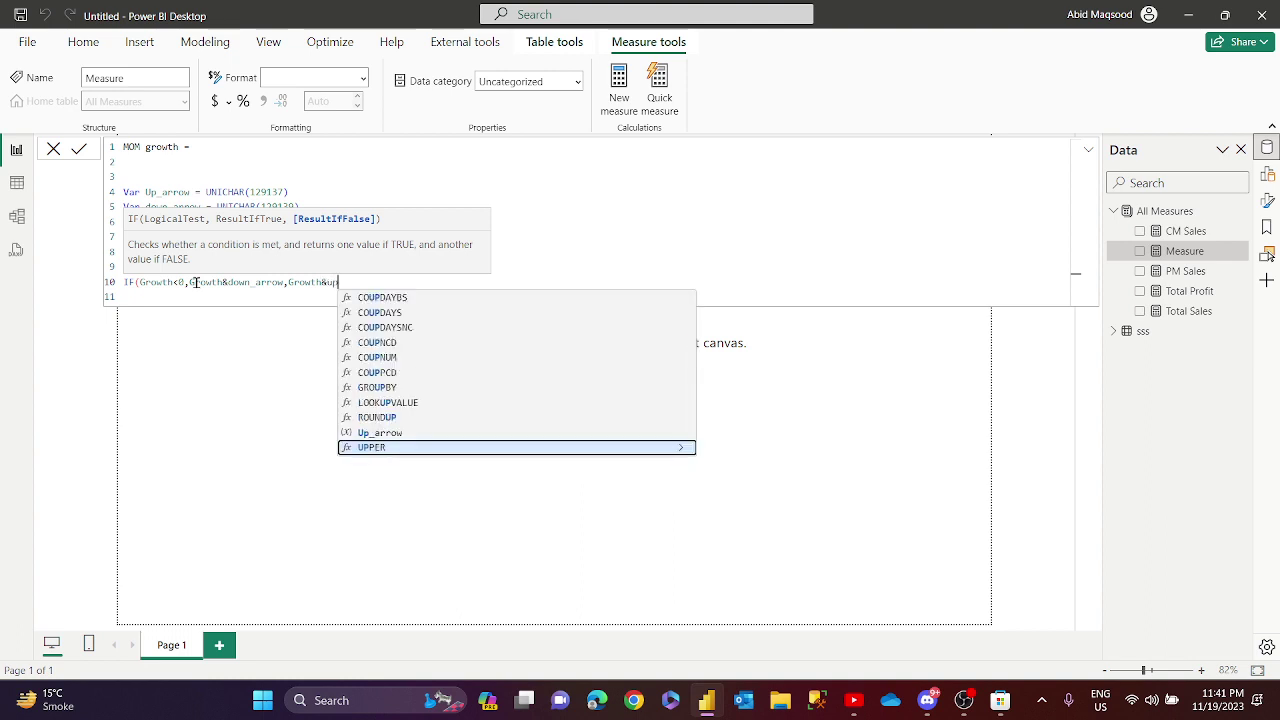
type("_arrow)")
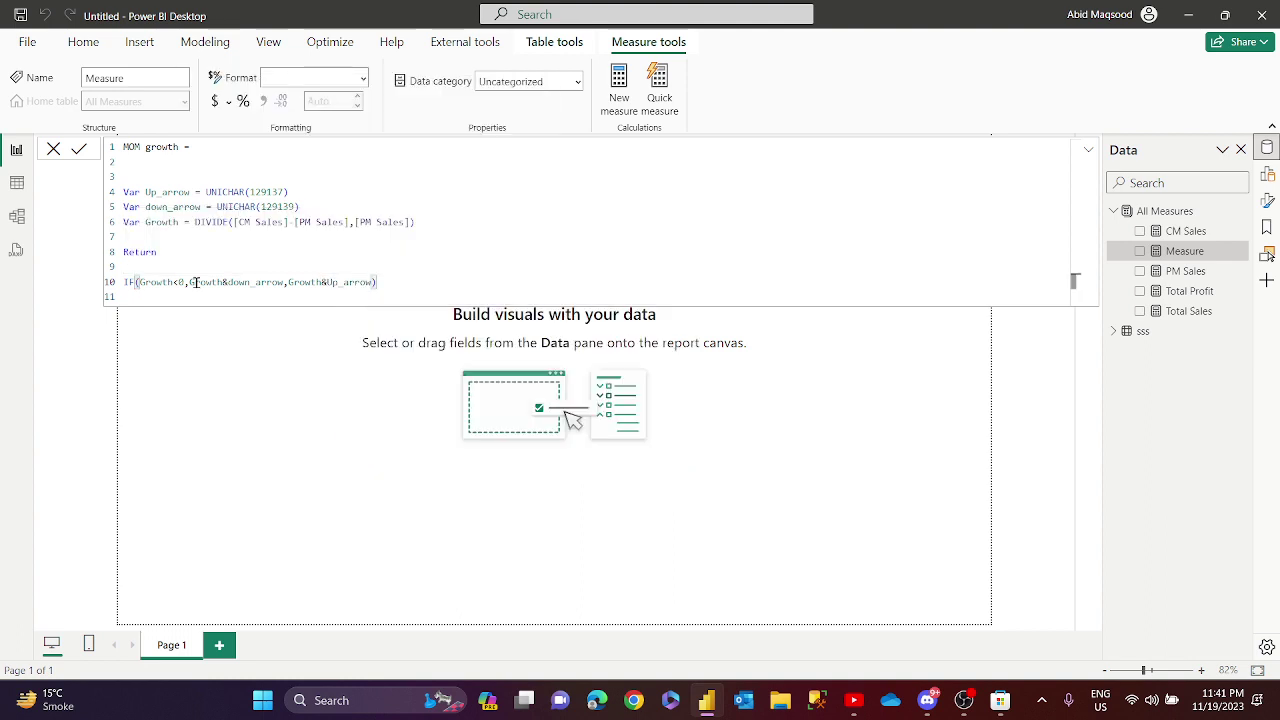
key("Return")
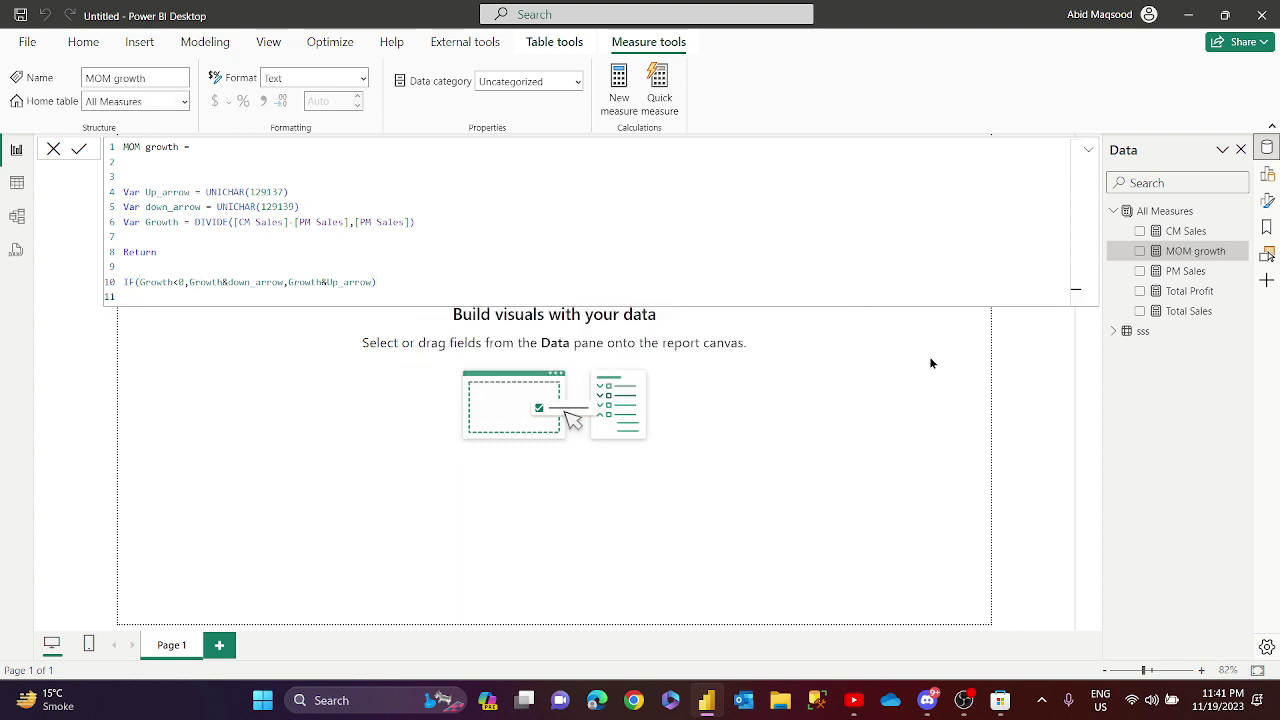
Add a card visual showing the MOM growth measure and widen it in the middle of the page.
left_click(834, 392)
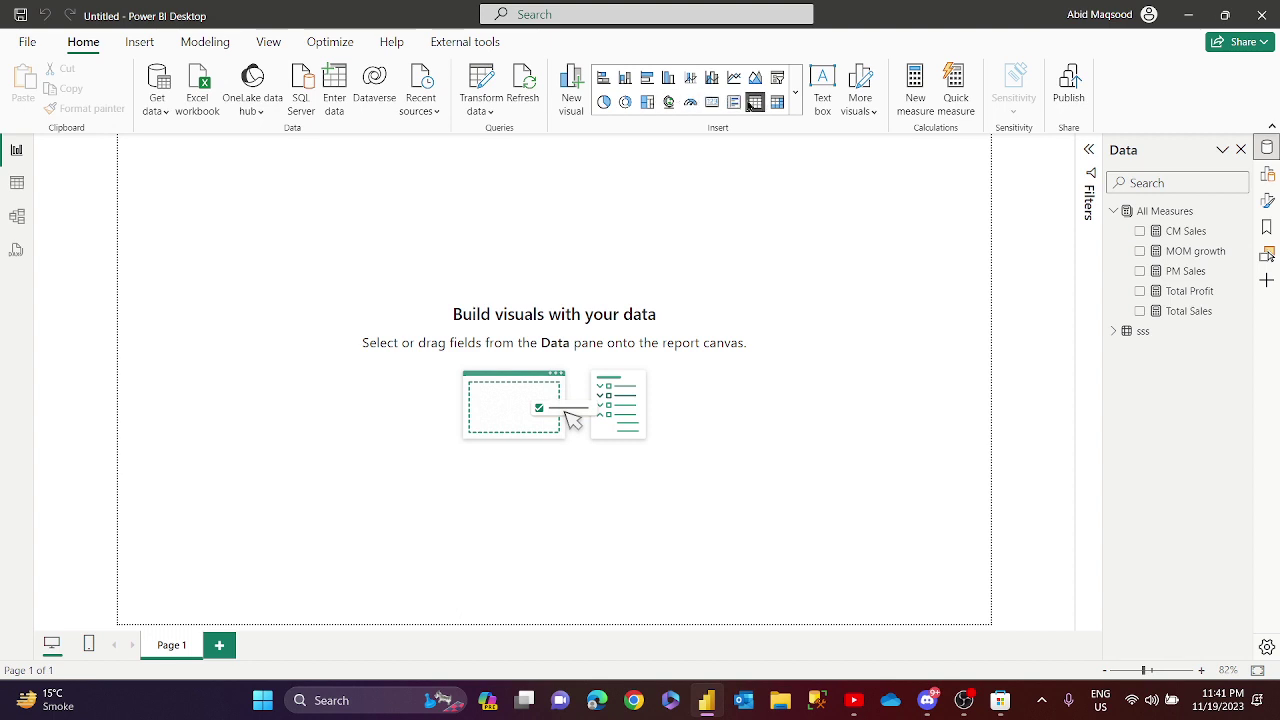
left_click(711, 102)
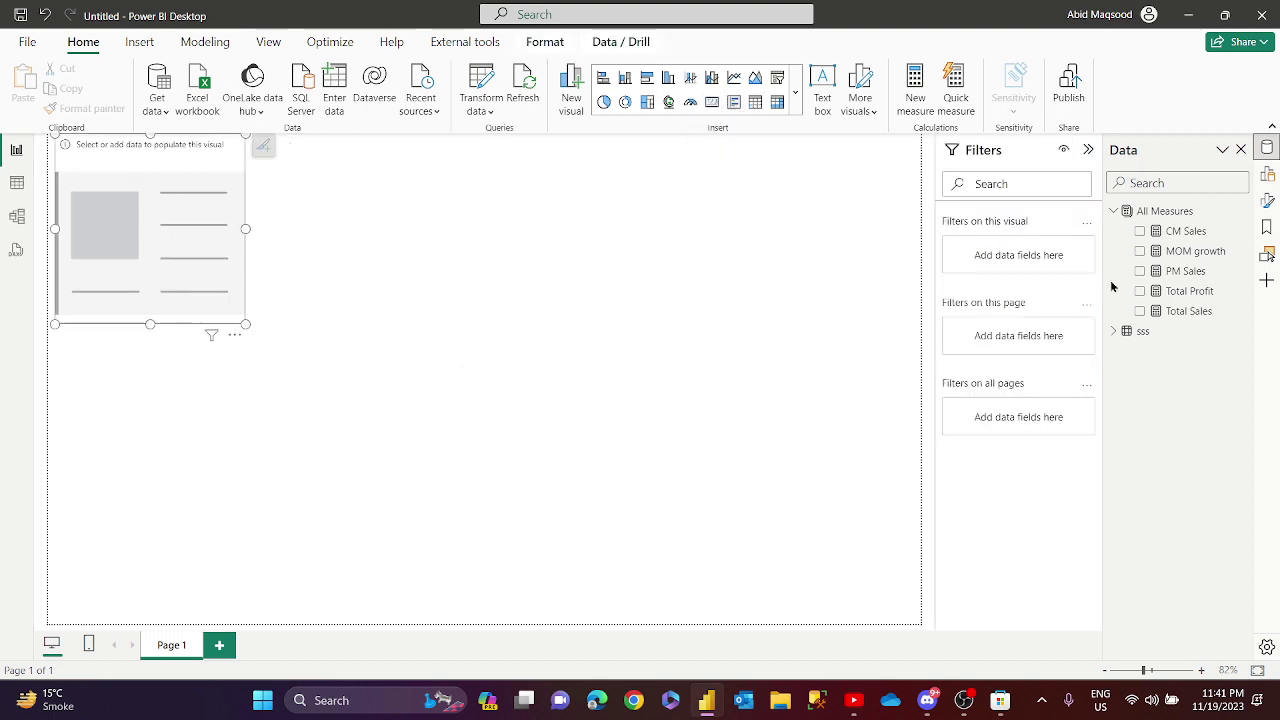
left_click_drag(1195, 251, 828, 322)
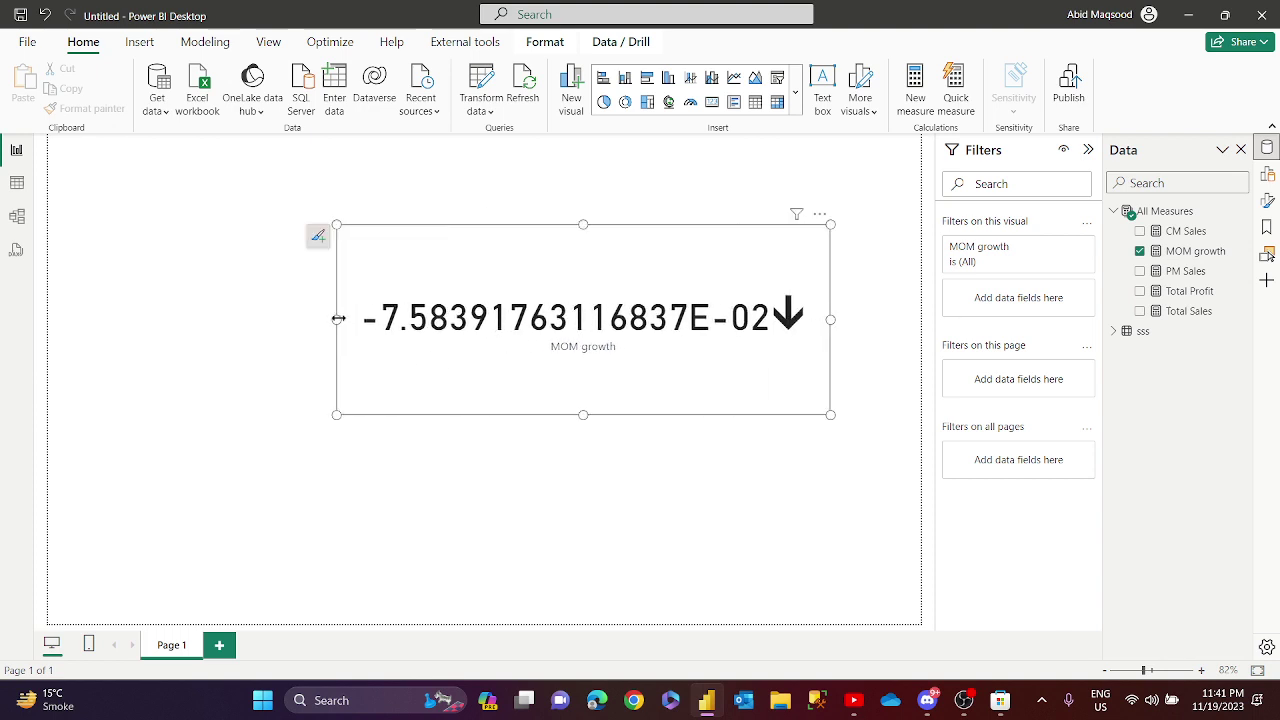
left_click_drag(338, 318, 277, 331)
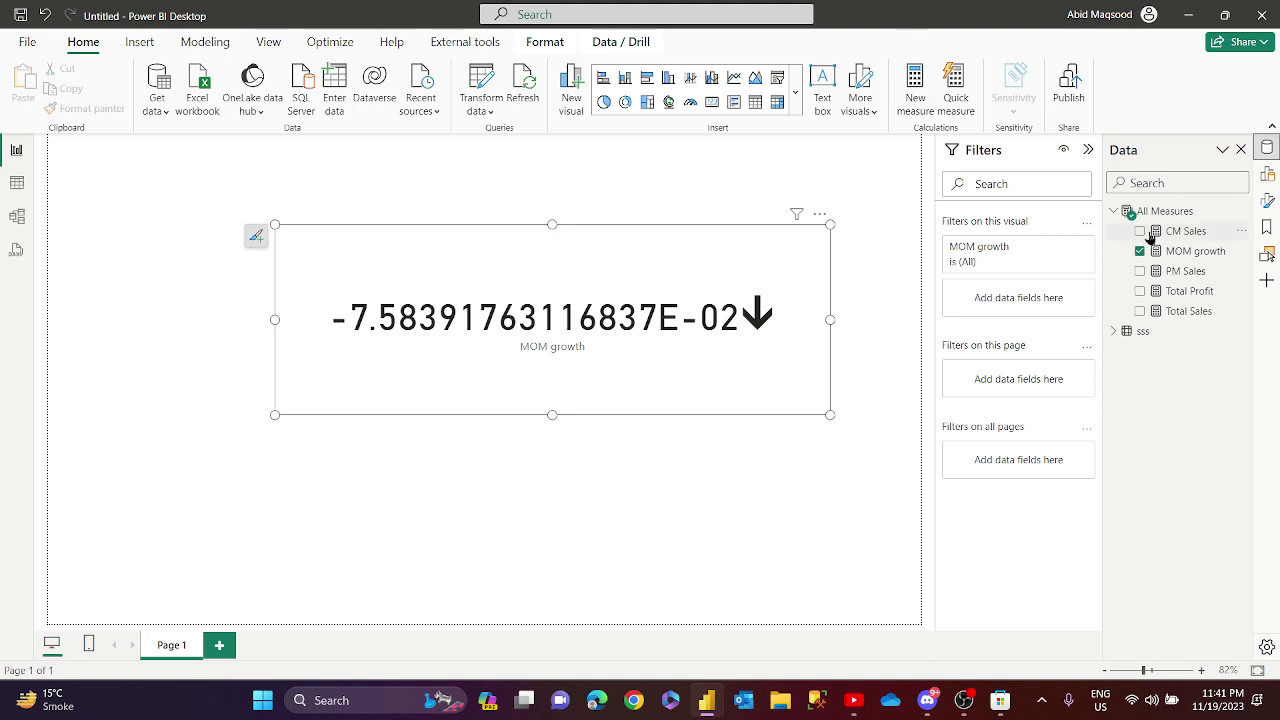
Reopen the MOM growth formula and change Growth in the IF function's true result to (Growth*100).
left_click(1198, 251)
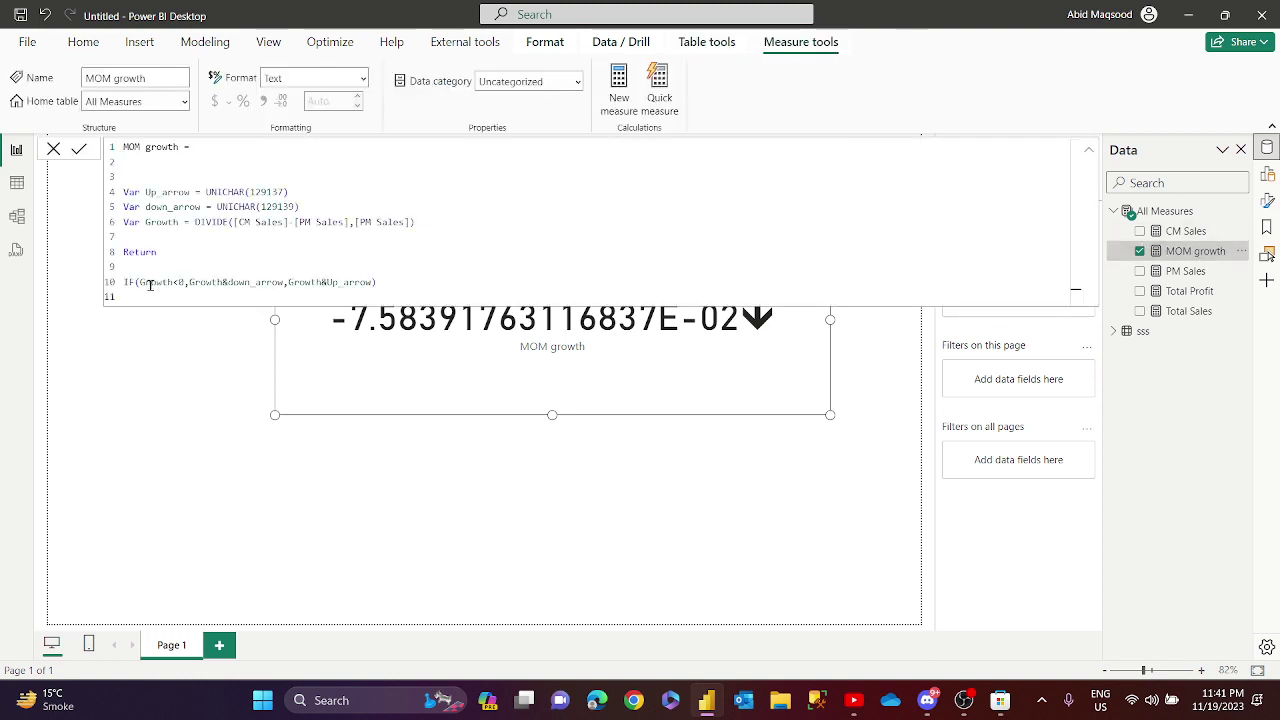
left_click(144, 283)
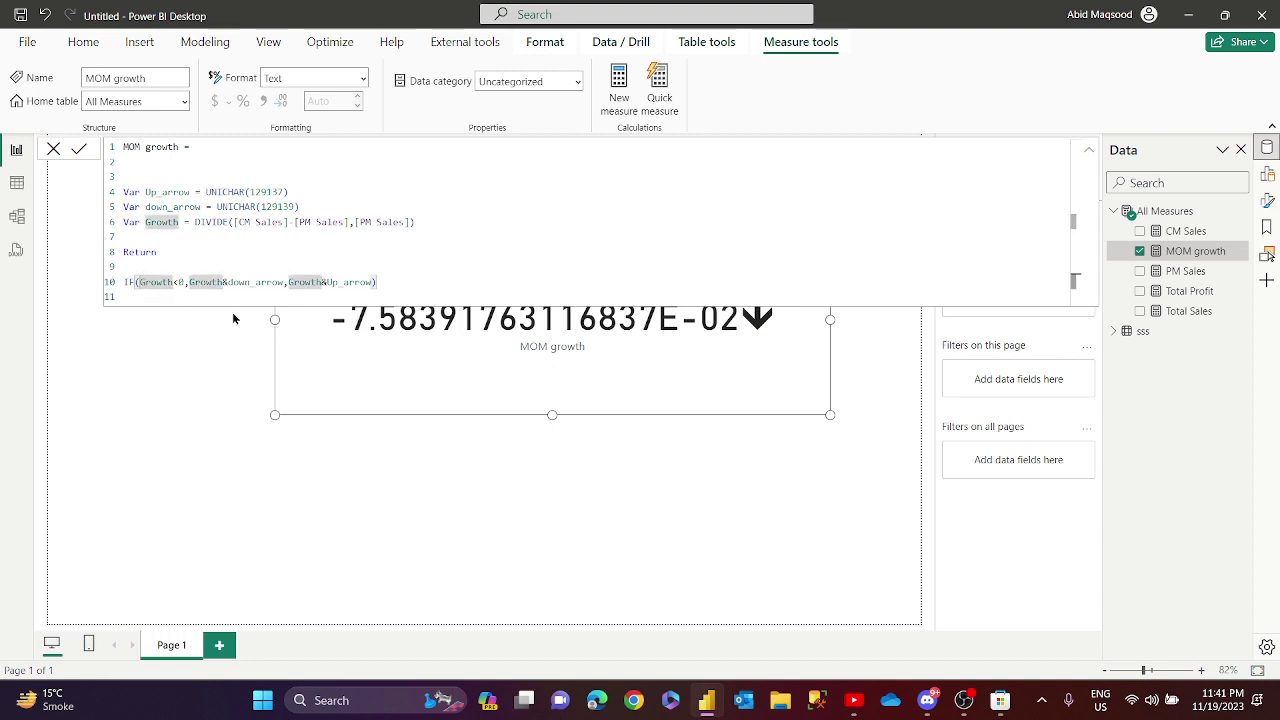
key("Right")
key("Right")
key("Right")
key("Right")
key("Right")
key("Right")
key("Right")
key("Right")
key("Right")
type("(Growth")
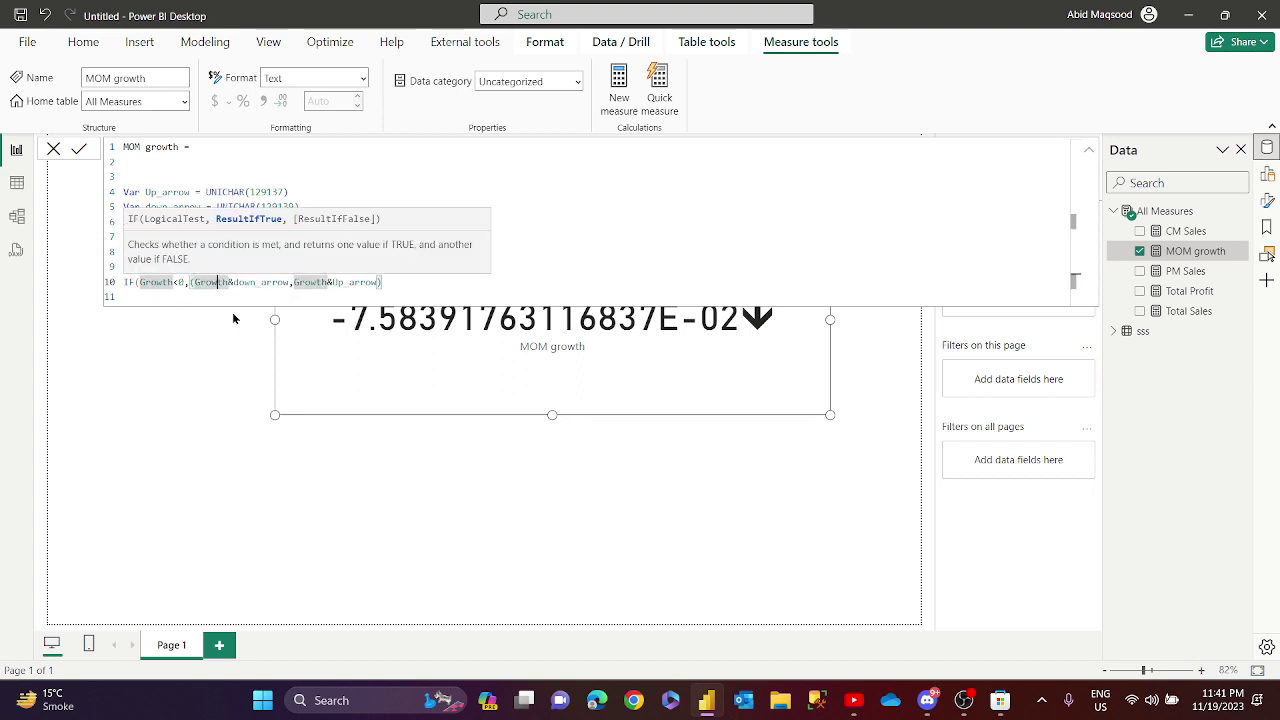
type("*10")
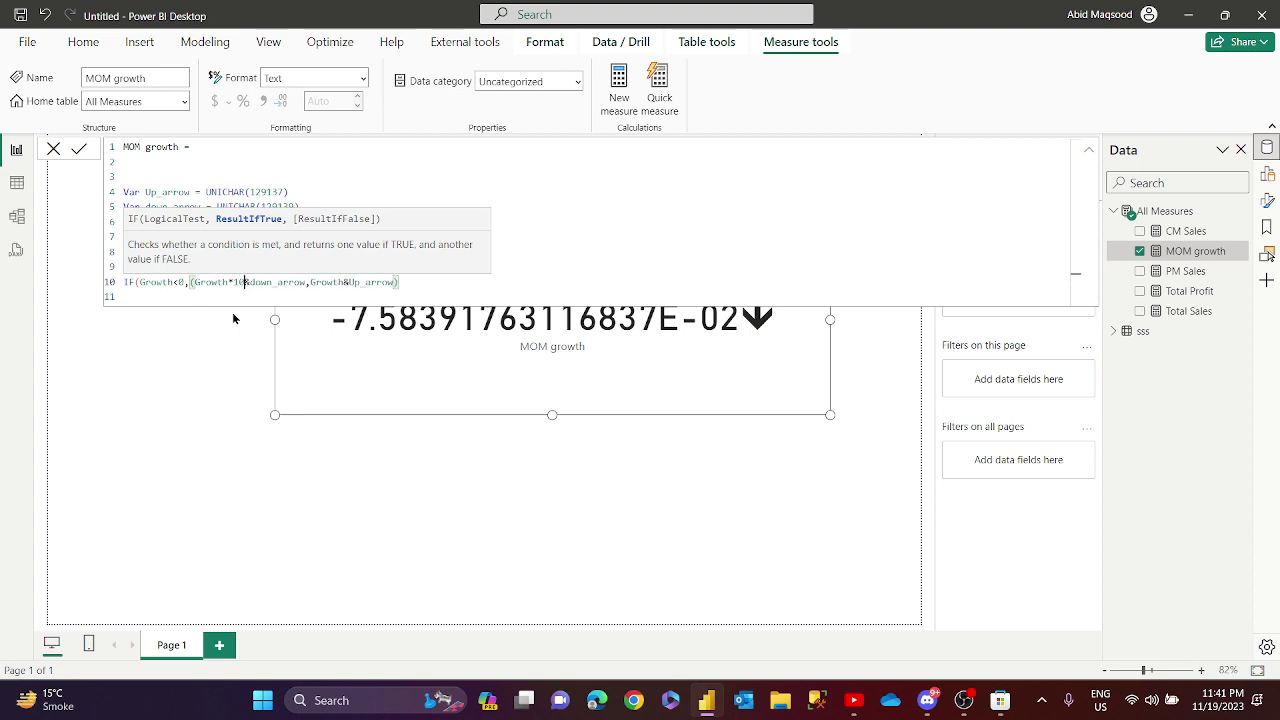
type("0")
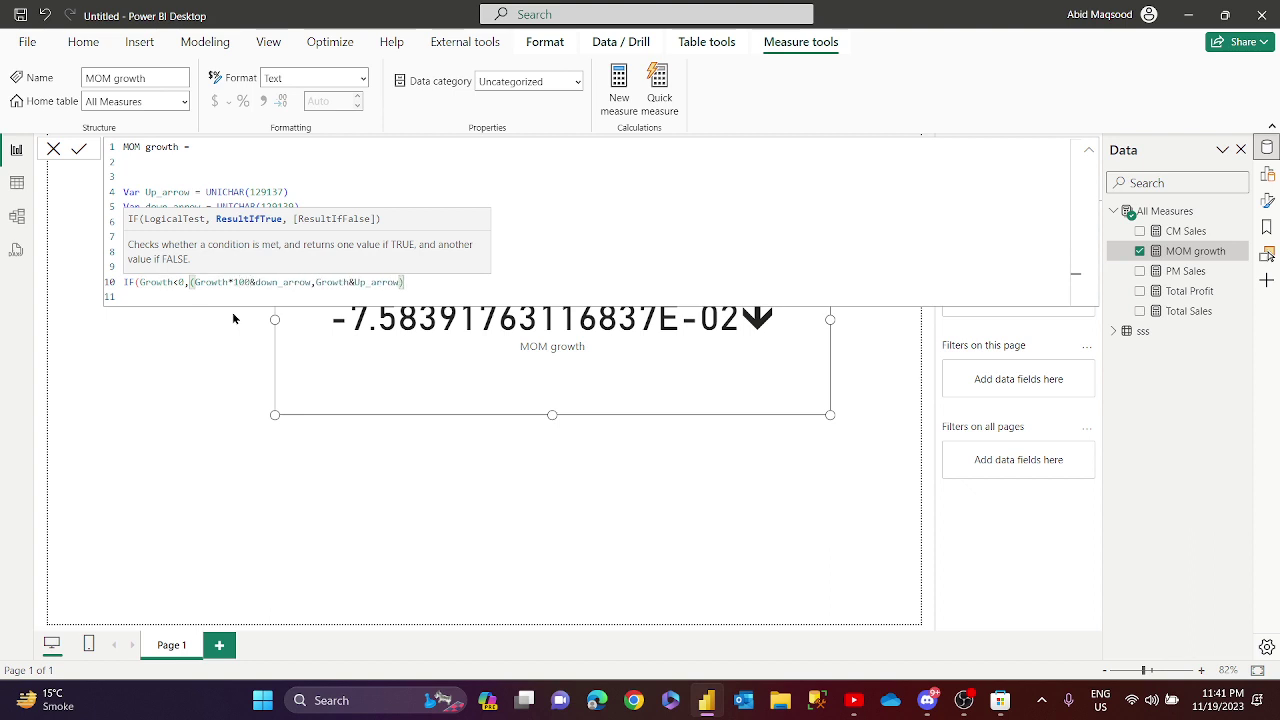
type(")")
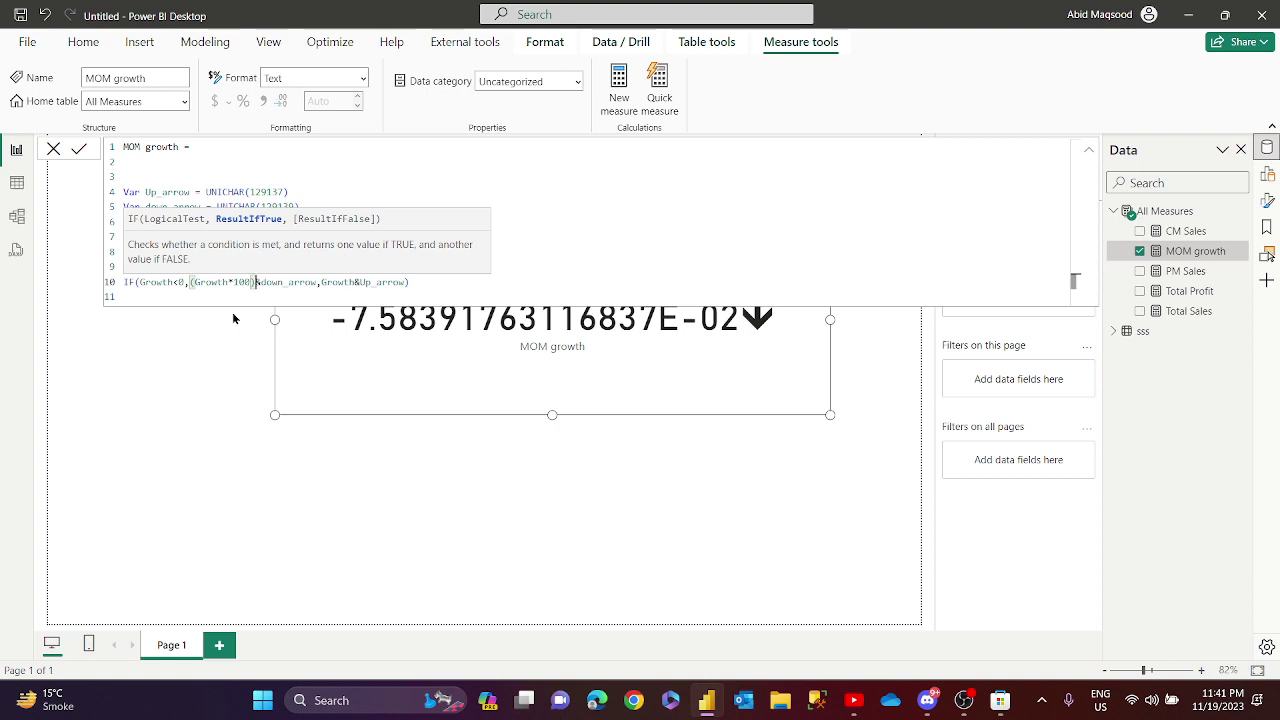
Insert a "%" text joined with & between (Growth*100) and down_arrow in the true result.
key("Right")
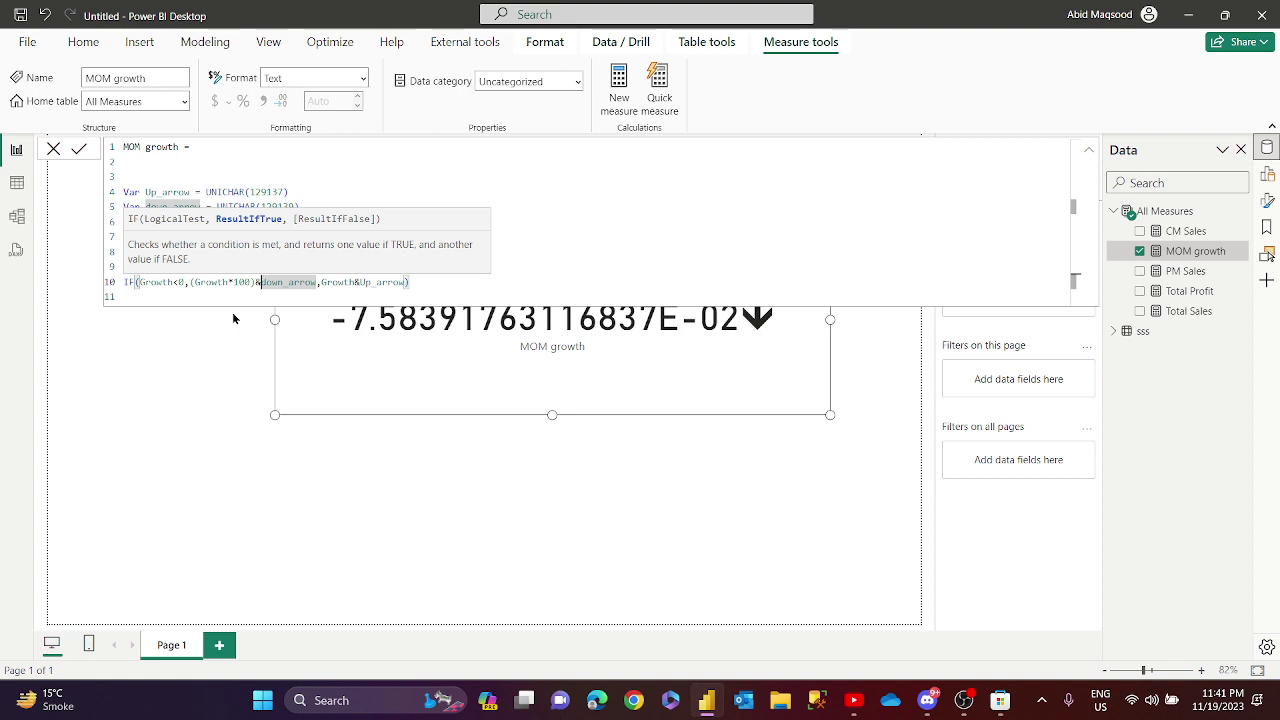
type("\"")
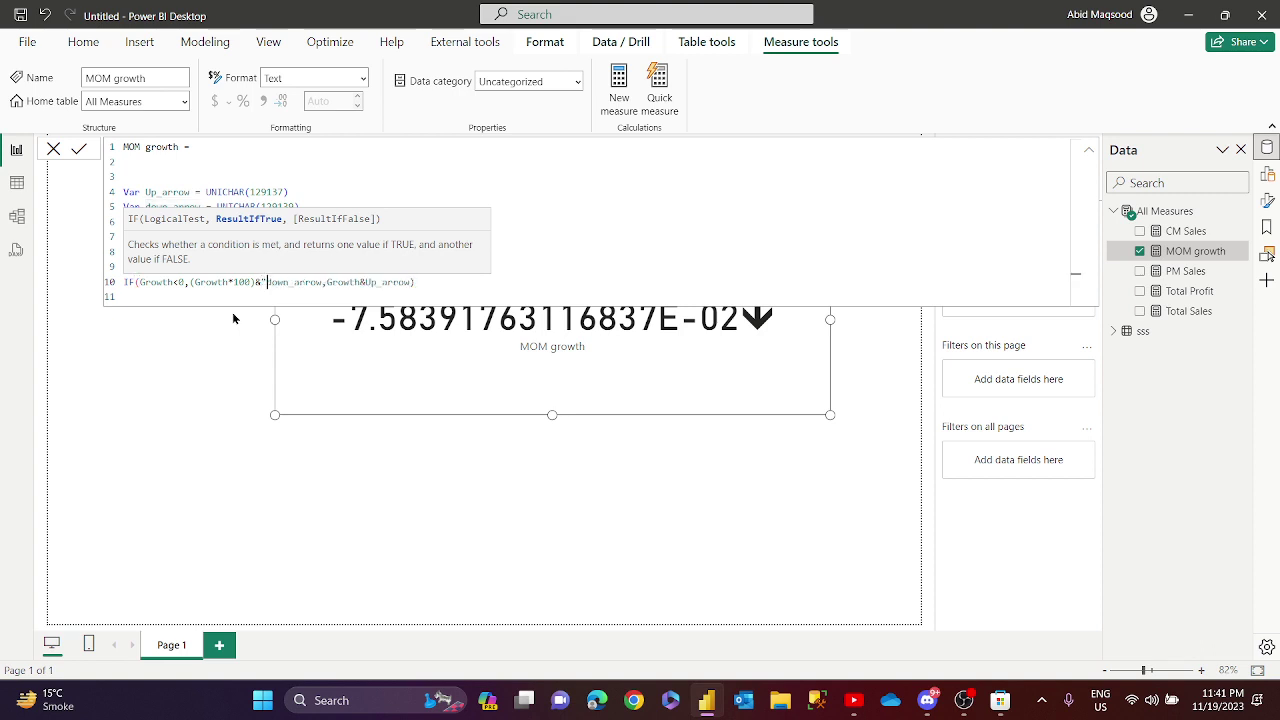
type("%\"")
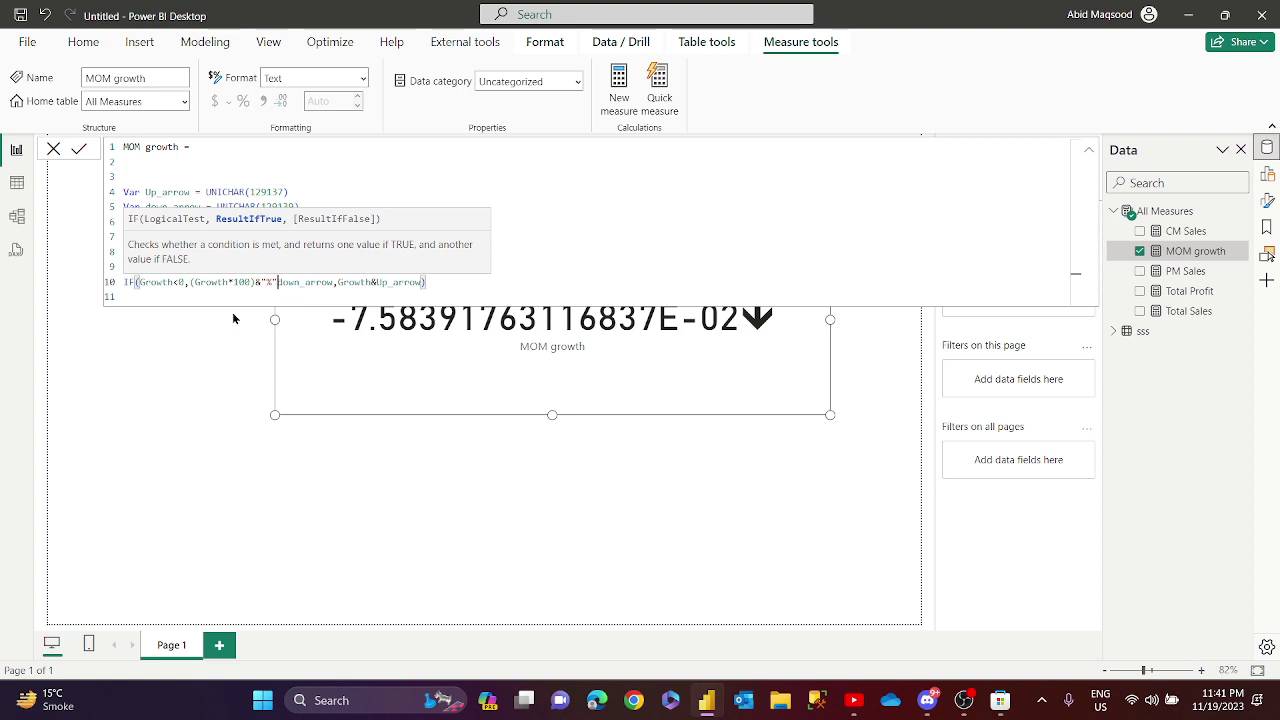
type("&")
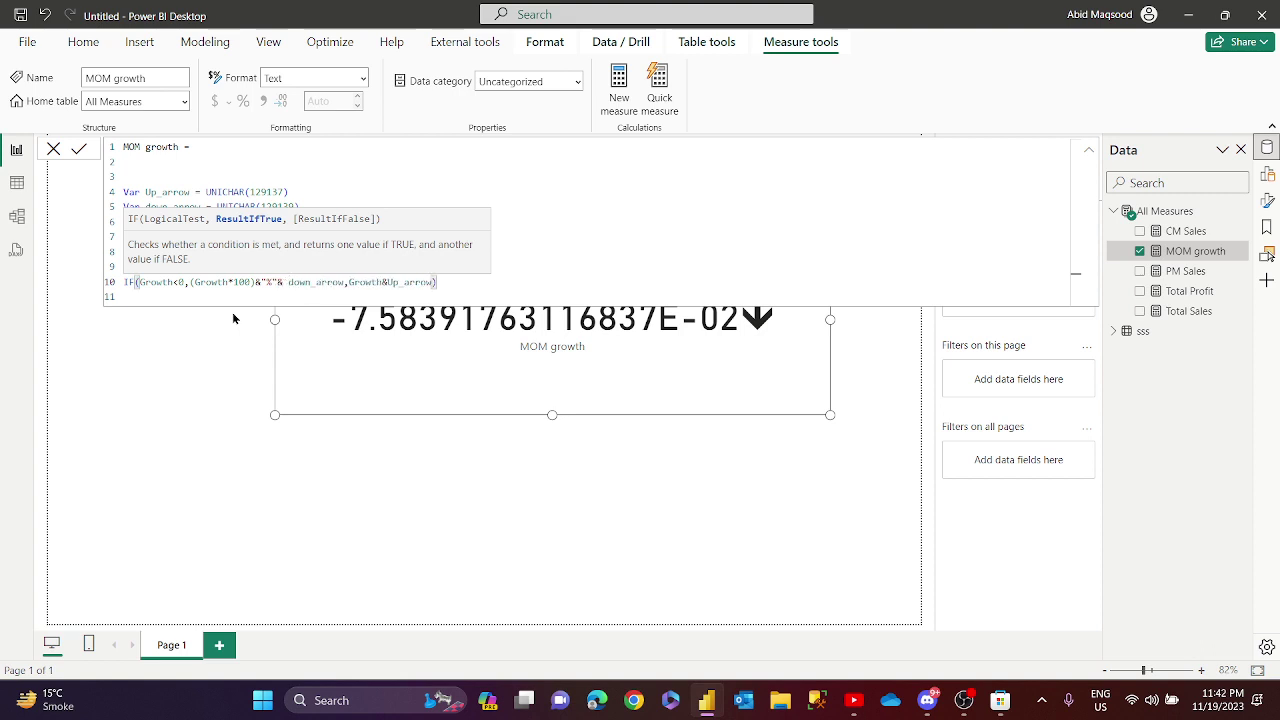
Wrap Growth*100 in the true result with a ROUND function using 1 digit.
key("Left")
key("Left")
key("Left")
key("Left")
key("Left")
key("Left")
key("Left")
key("Left")
key("Left")
key("Left")
key("Left")
key("Left")
key("Left")
key("Left")
key("Left")
key("Left")
key("Left")
key("Left")
type("roun")
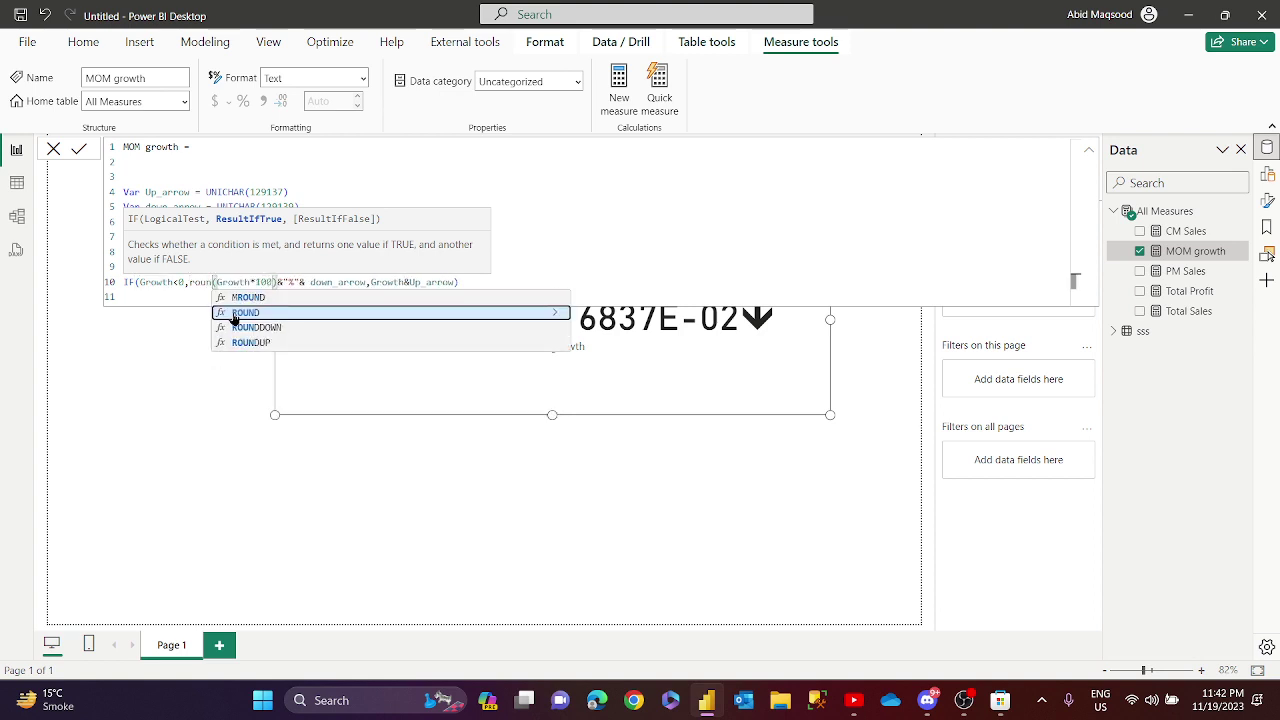
left_click(234, 313)
key("Right")
key("Right")
key("Right")
key("Right")
key("Right")
key("Right")
key("Right")
key("Right")
key("Right")
key("Right")
key("Right")
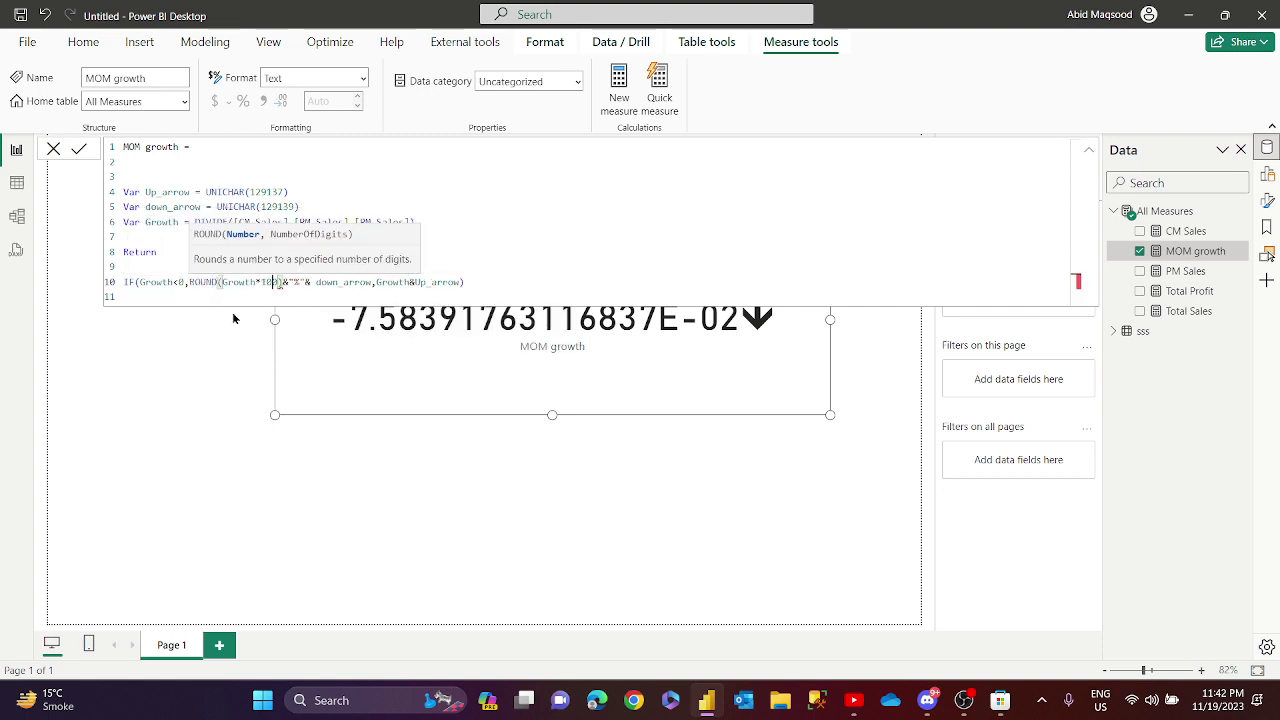
type(",1")
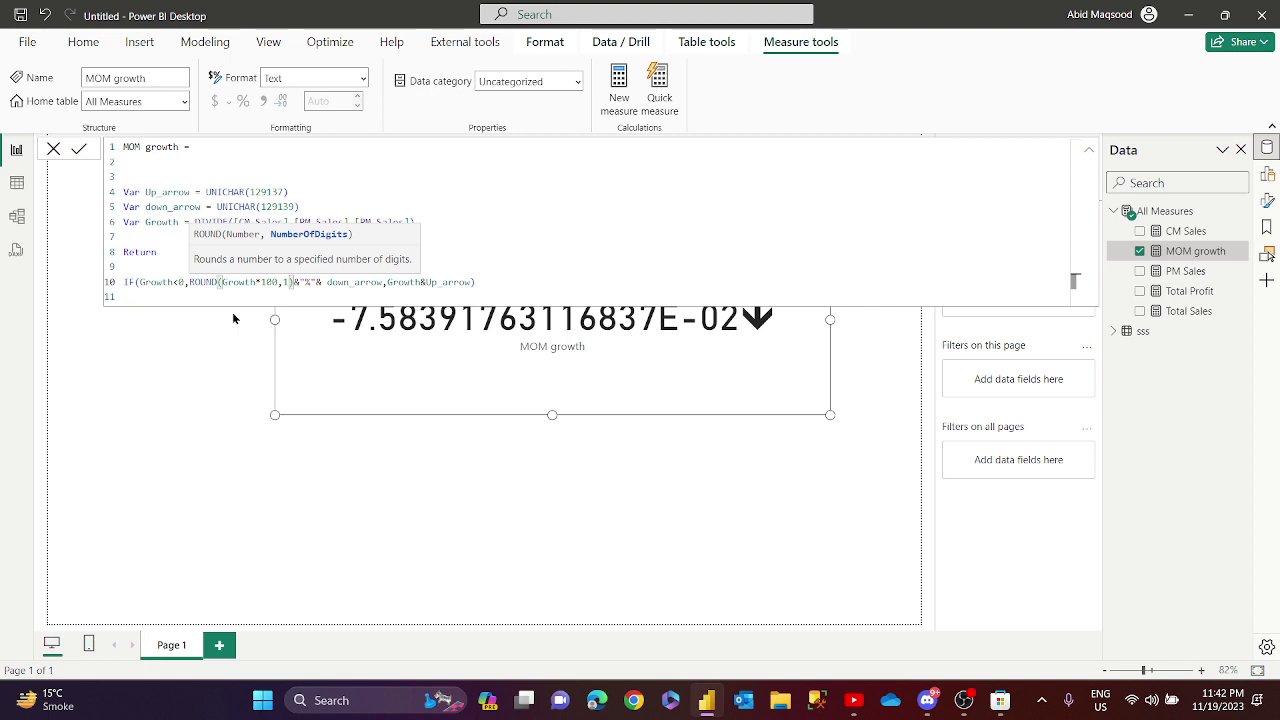
Copy the whole true result expression ROUND(Growth*100,1)&"%"& down_arrow from the IF function.
key("Right")
key("Right")
key("Right")
key("Right")
key("Right")
key("Right")
key("Right")
key("Right")
key("Right")
key("Right")
key("Right")
key("Right")
key("Right")
key("Right")
key("Right")
key("Right")
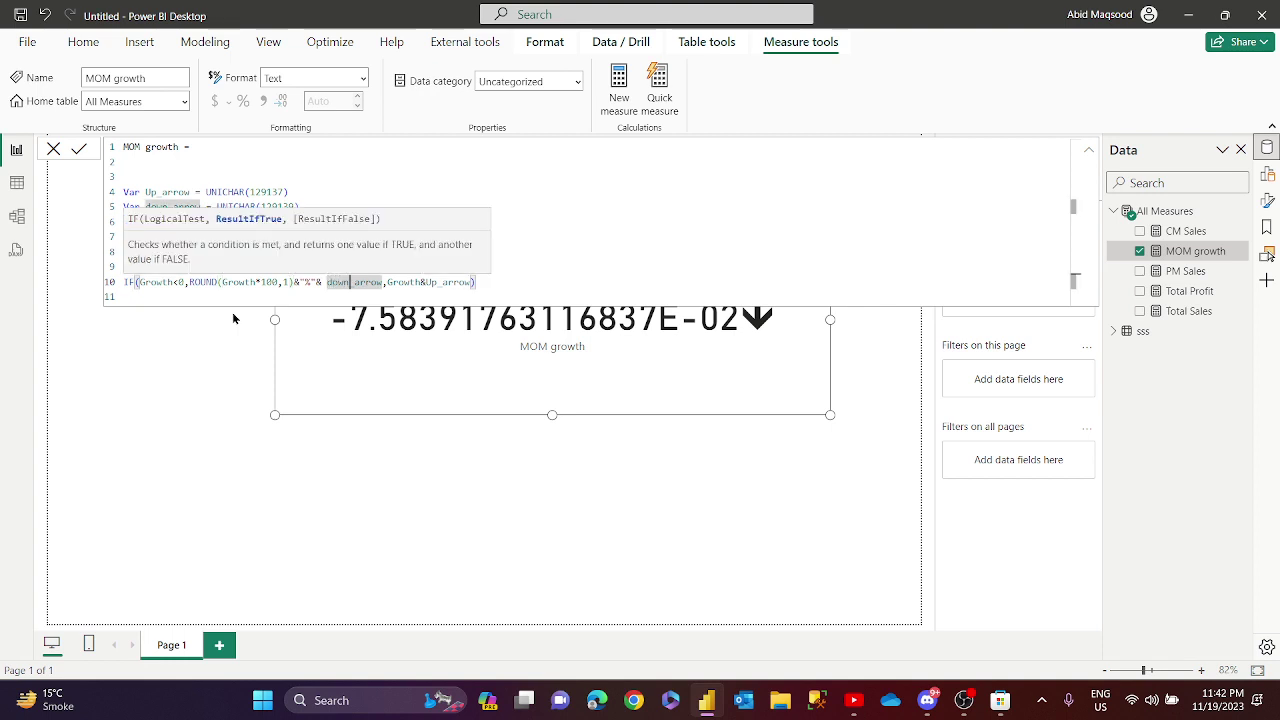
key("shift+Left")
key("shift+Left")
key("shift+Left")
key("shift+Left")
key("shift+Left")
key("shift+Left")
key("shift+Left")
key("shift+Left")
key("shift+Left")
key("shift+Left")
key("shift+Left")
key("shift+Left")
key("shift+Left")
key("shift+Left")
key("shift+Left")
key("shift+Left")
key("shift+Left")
key("shift+Left")
key("shift+Left")
key("shift+Left")
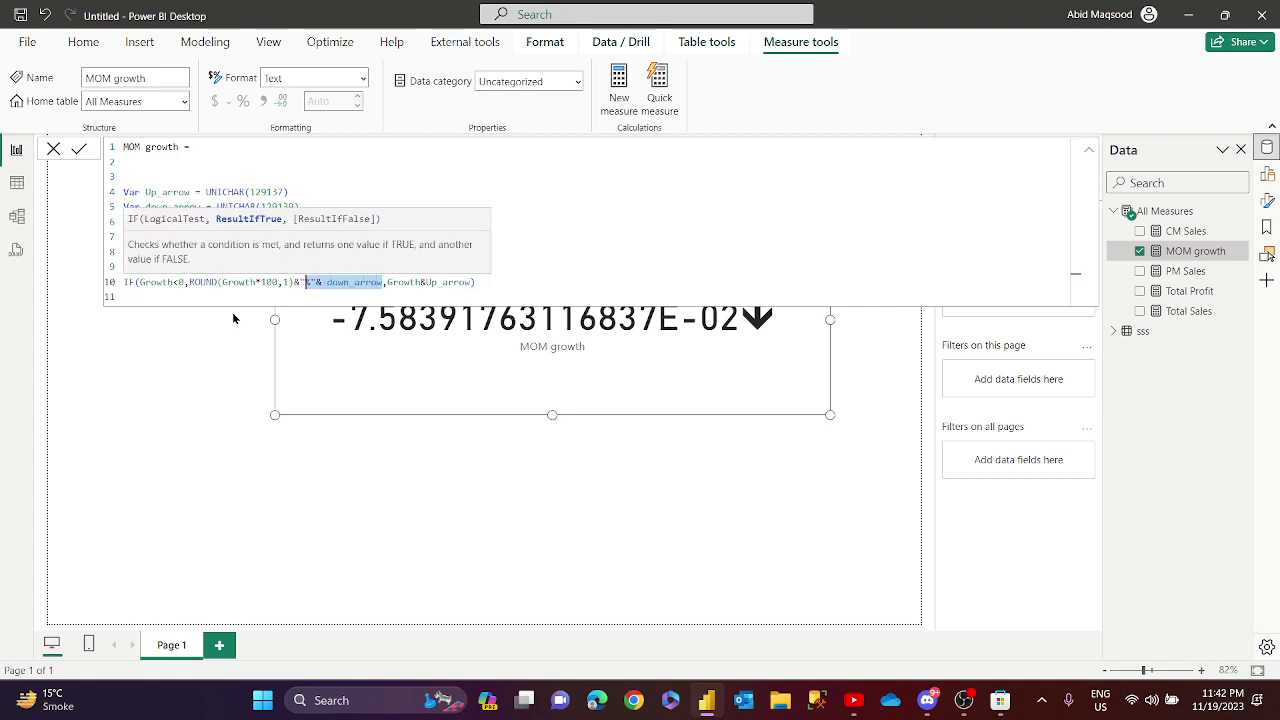
key("shift+Left")
key("shift+Left")
key("ctrl+c")
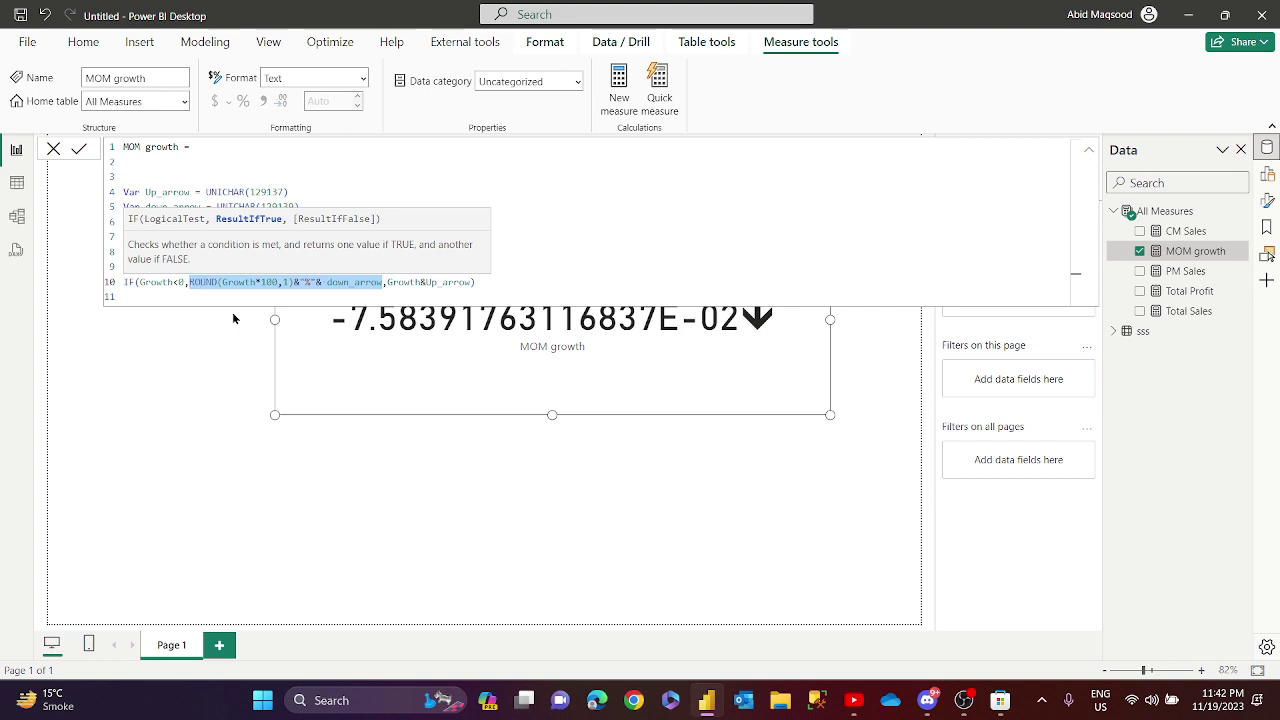
Replace Growth&Up_arrow in the IF function's false result with the copied ROUND(Growth*100,1)&"%"& down_arrow expression.
key("Right")
key("Right")
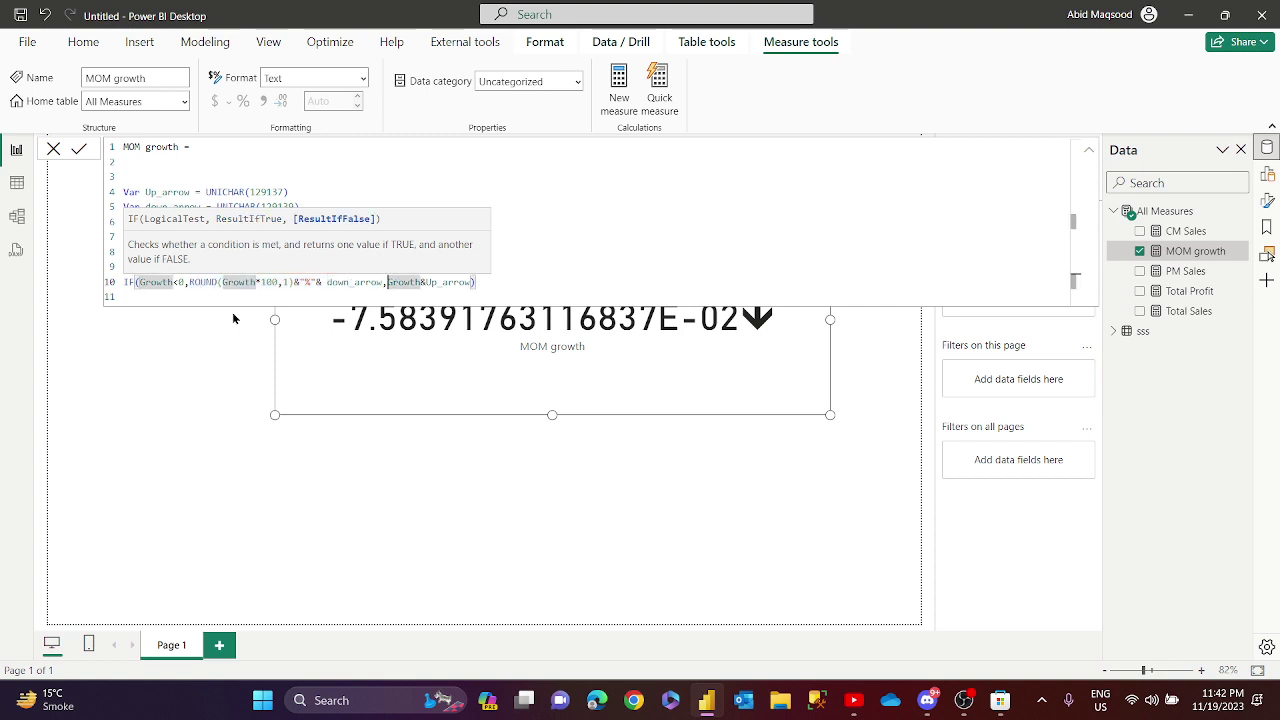
key("shift+Right")
key("shift+Right")
key("shift+Right")
key("shift+Right")
key("shift+Right")
key("shift+Right")
key("shift+Right")
key("shift+Right")
key("shift+Right")
key("shift+Right")
key("shift+Right")
key("shift+Right")
key("shift+Right")
key("shift+Right")
key("shift+Right")
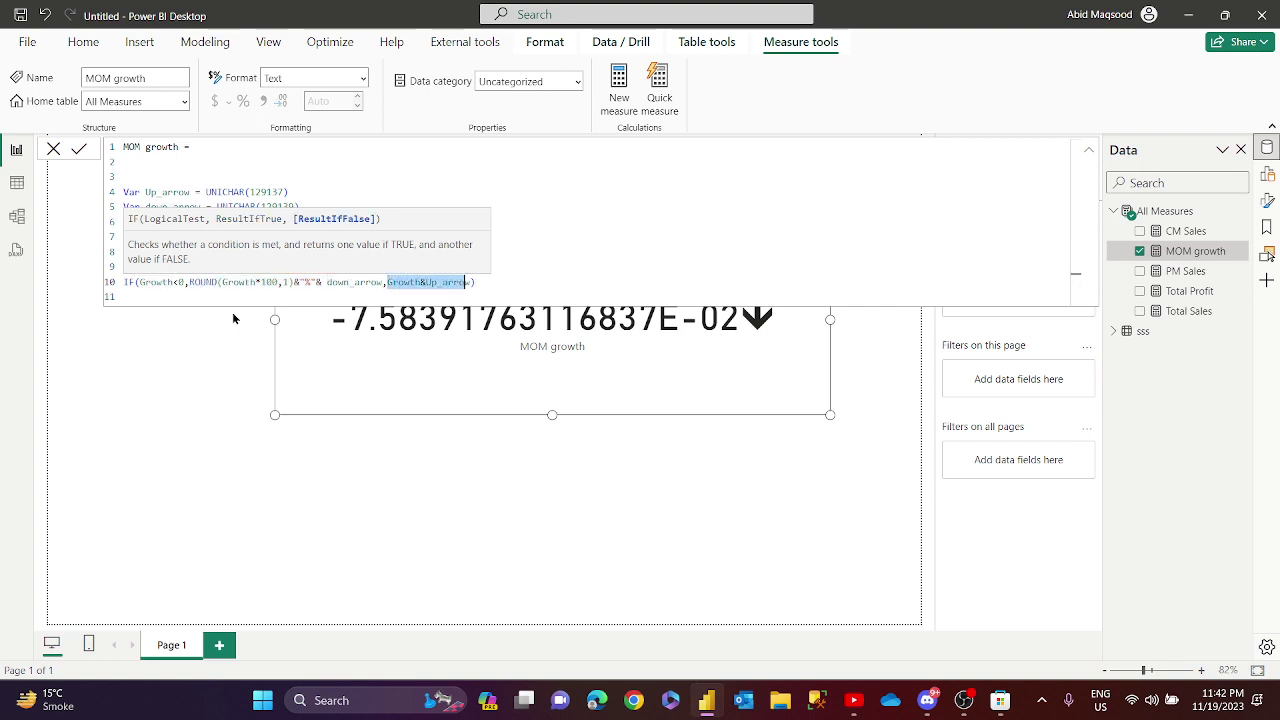
key("Right")
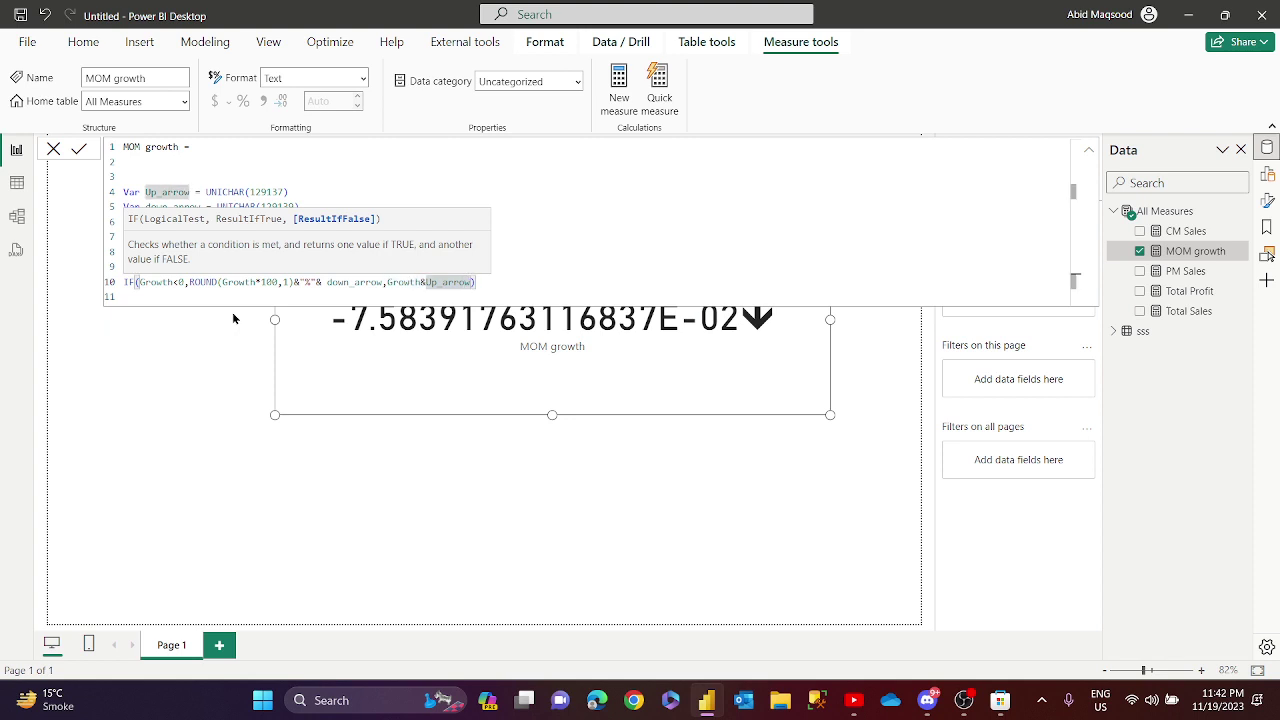
key("Right")
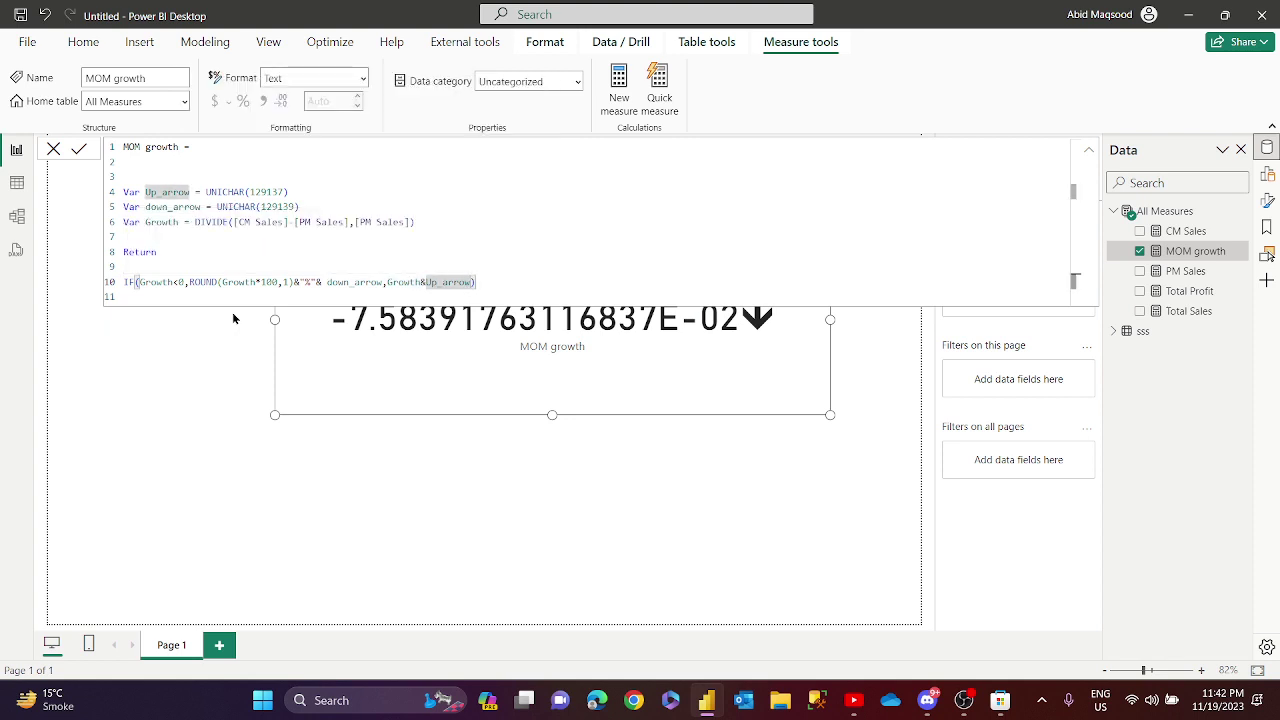
key("Left")
key("shift+Left")
key("shift+Left")
key("shift+Left")
key("shift+Left")
key("shift+Left")
key("shift+Left")
key("shift+Left")
key("shift+Left")
key("shift+Left")
key("shift+Left")
key("shift+Left")
key("shift+Left")
key("shift+Left")
key("shift+Left")
key("shift+Left")
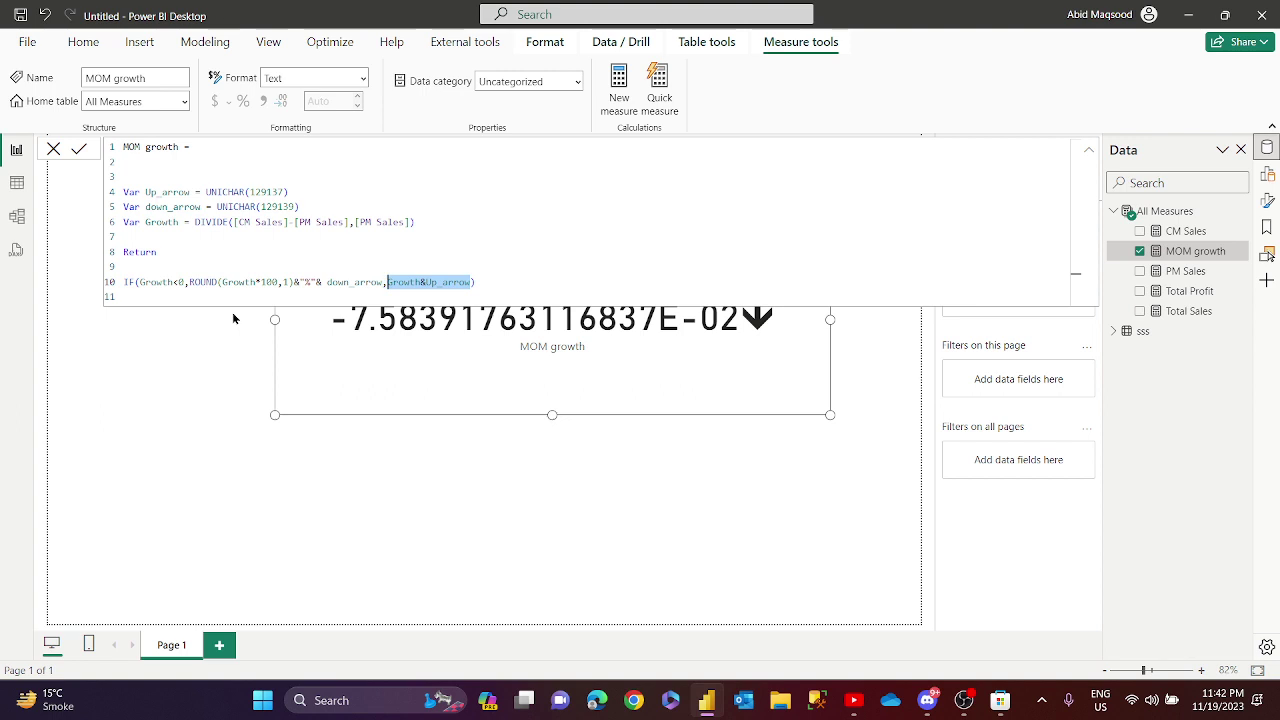
key("ctrl+v")
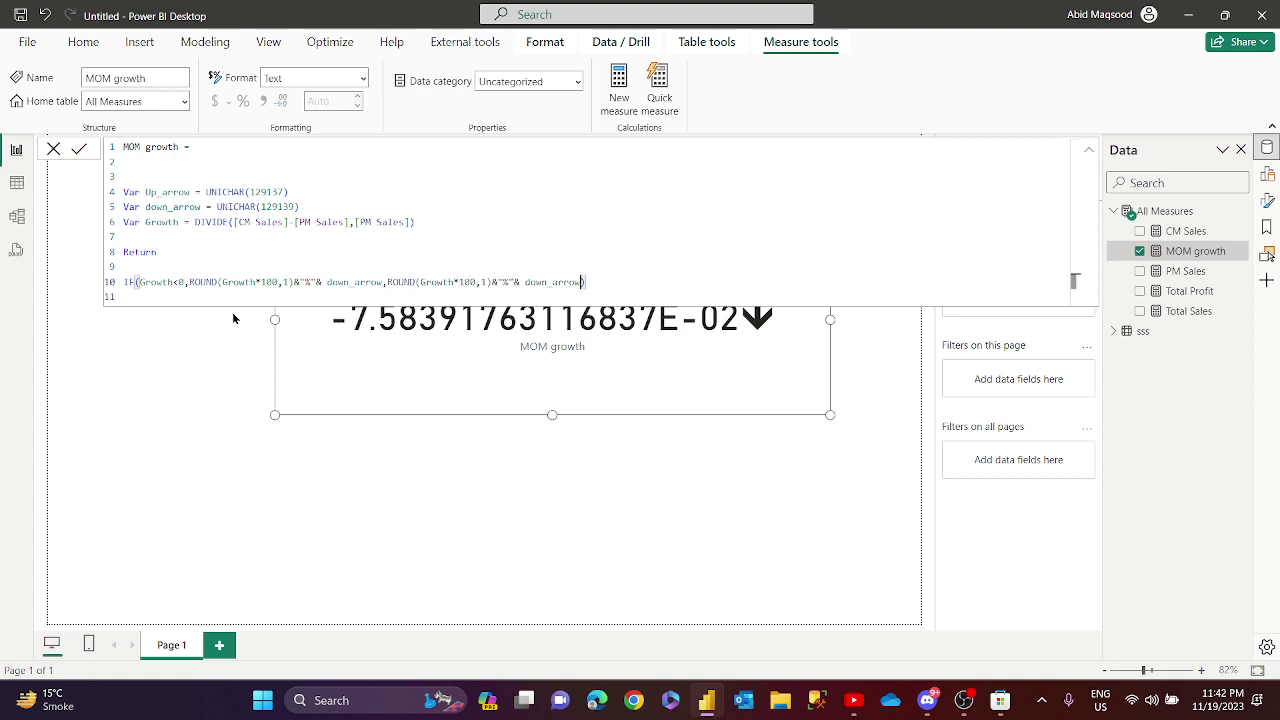
Change down_arrow in the IF function's false result to Up_arrow and commit the MOM growth formula.
key("BackSpace")
key("BackSpace")
key("BackSpace")
key("BackSpace")
key("BackSpace")
key("BackSpace")
key("BackSpace")
key("BackSpace")
key("BackSpace")
key("BackSpace")
type("up")
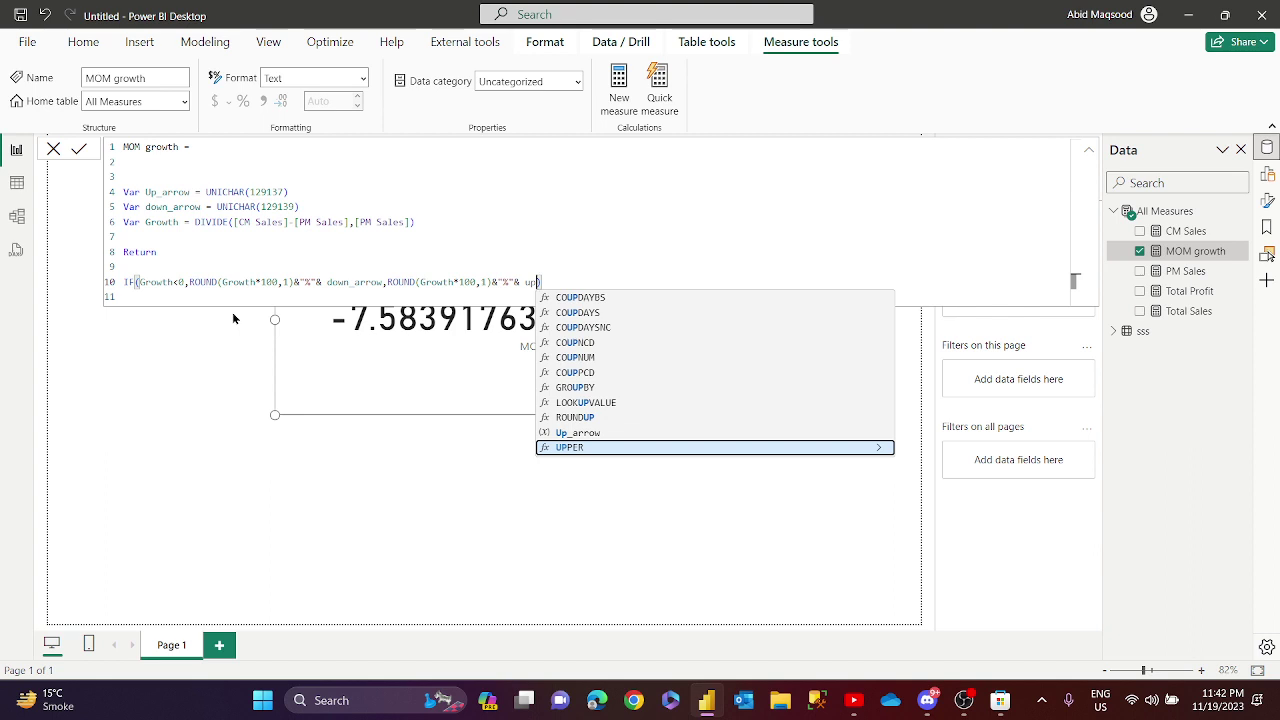
key("Up")
key("Tab")
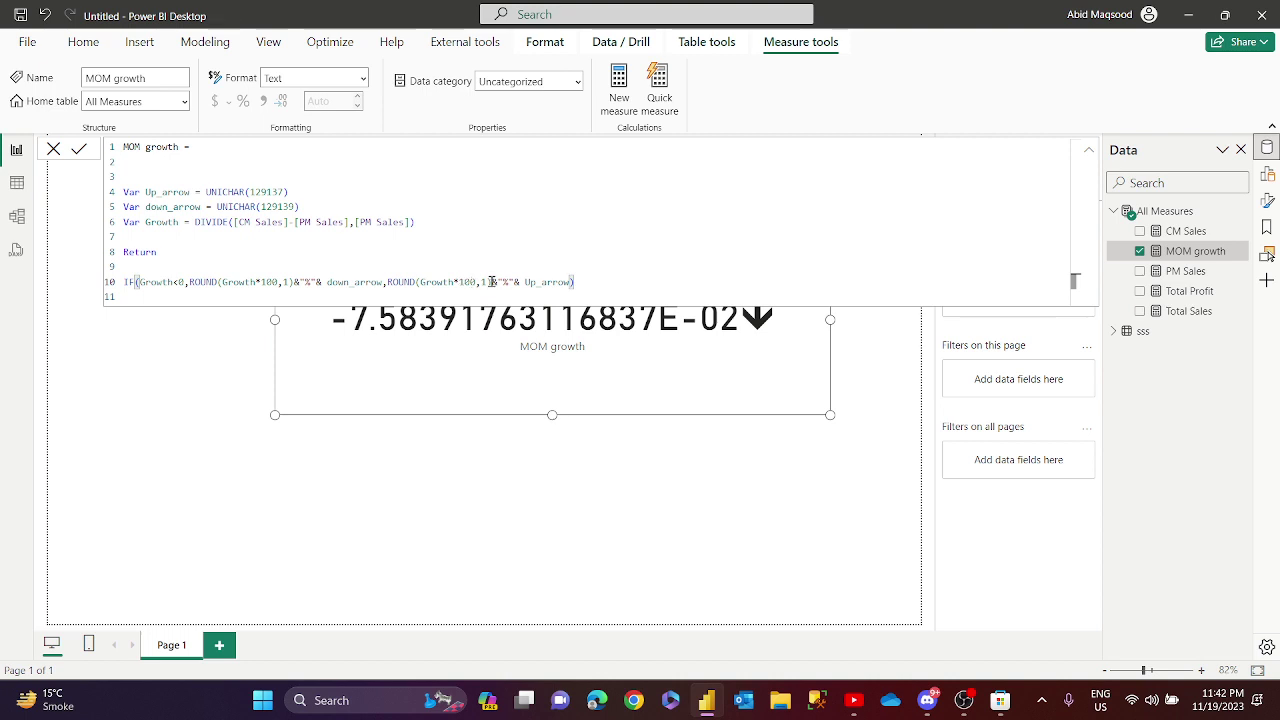
left_click(602, 296)
key("Return")
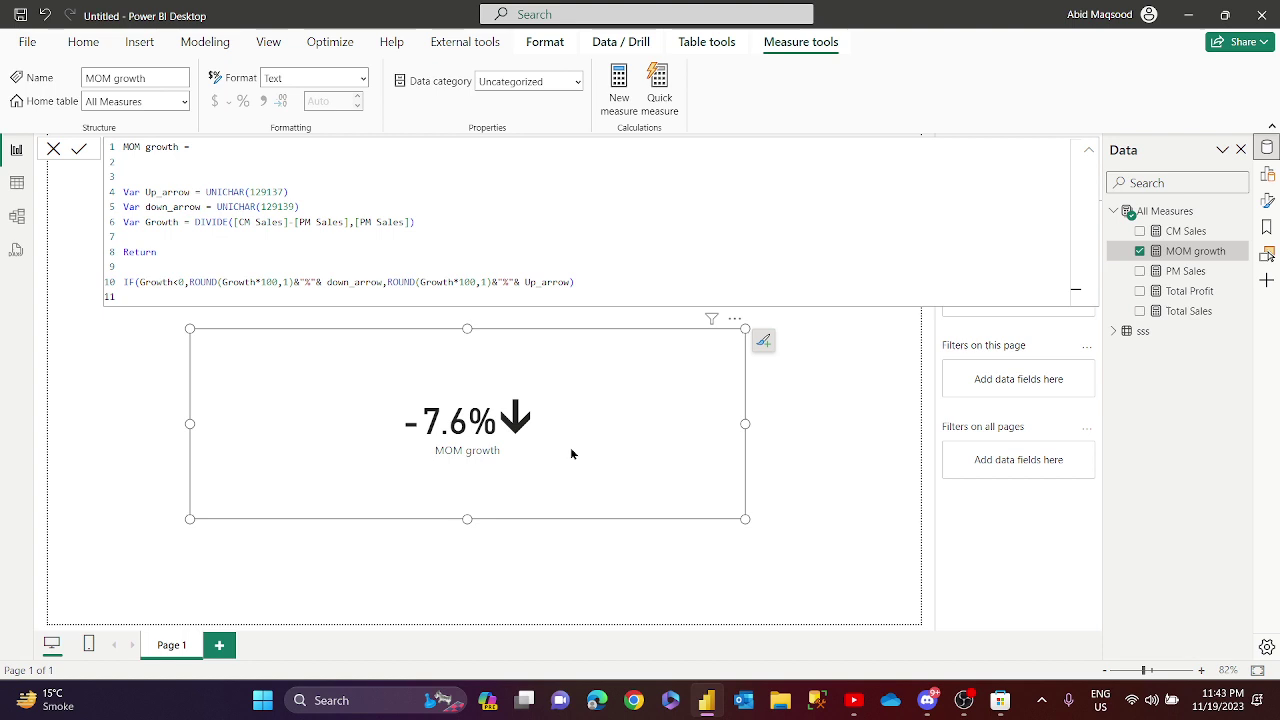
Delete the MOM growth card from the page and add a new measure to the All Measures table.
key("Delete")
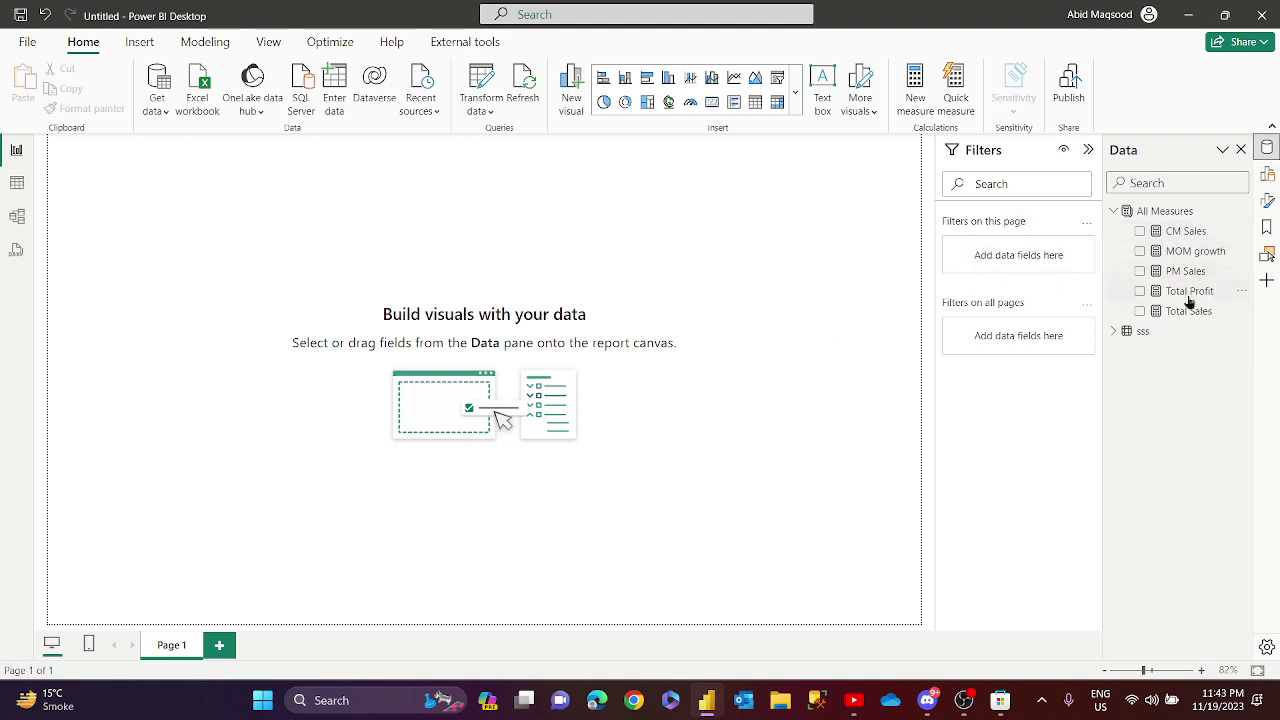
right_click(1160, 218)
left_click(1065, 249)
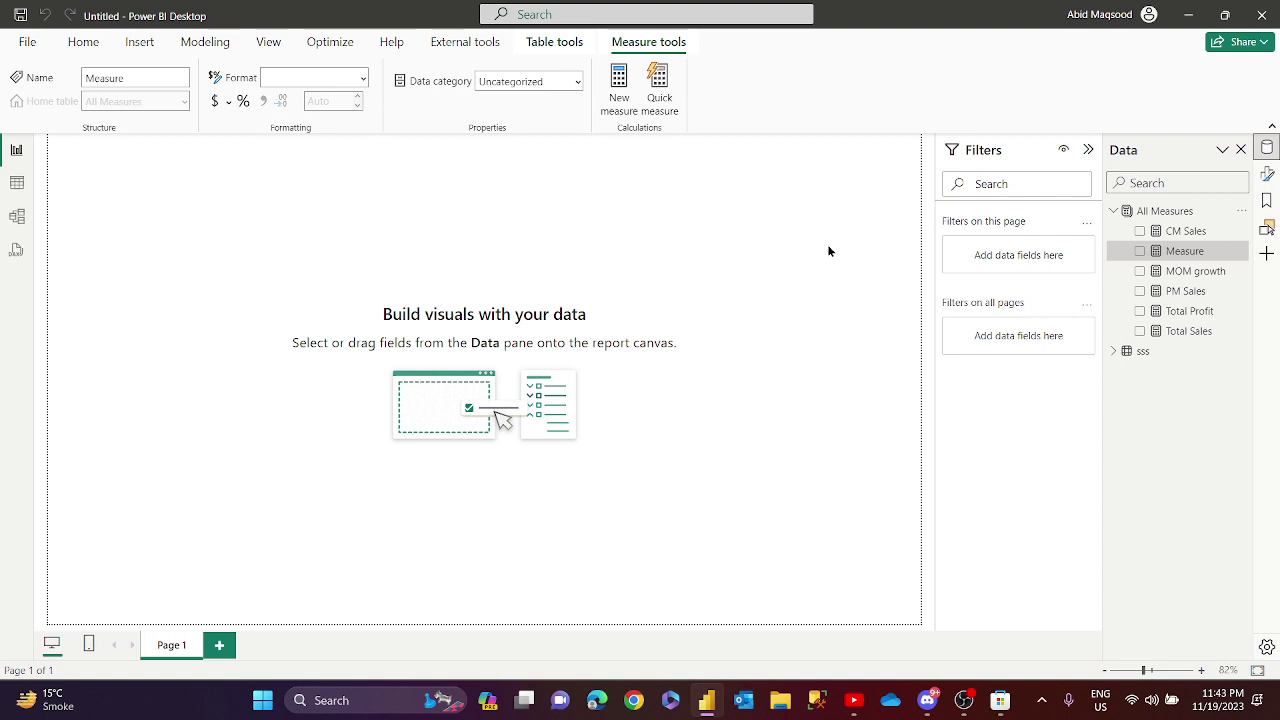
Name the new measure CM profit and start its formula with CALCULATE over [Total Profit].
type("CM ")
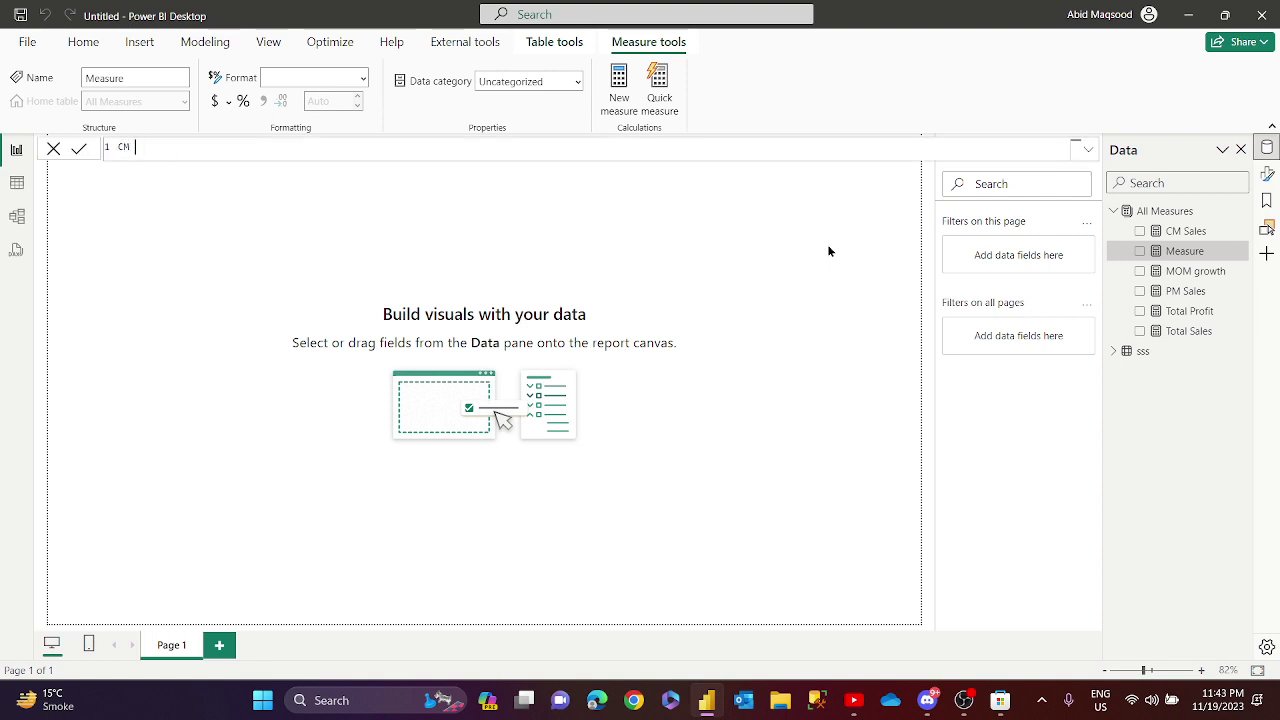
type("profit = CALCULATE(tot")
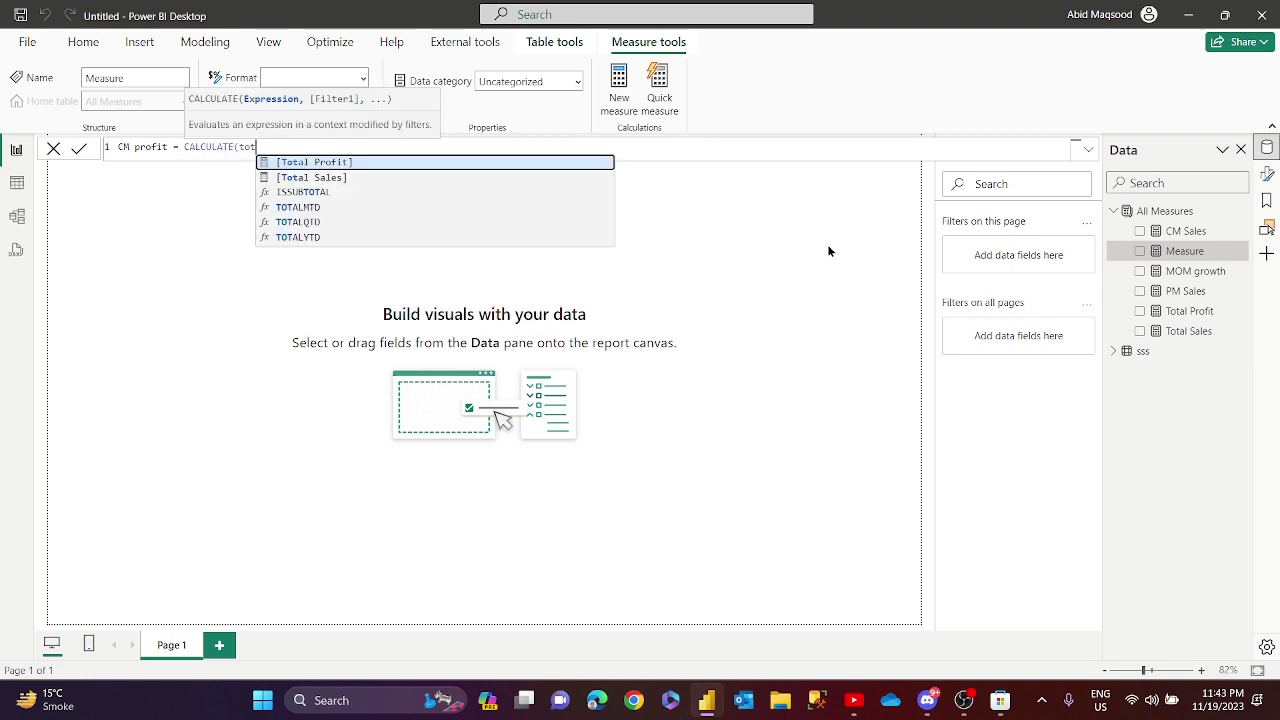
key("Tab")
Add DATESMTD(sss[Order Date].[Date]) as the CALCULATE filter and commit the CM profit measure.
type(", d")
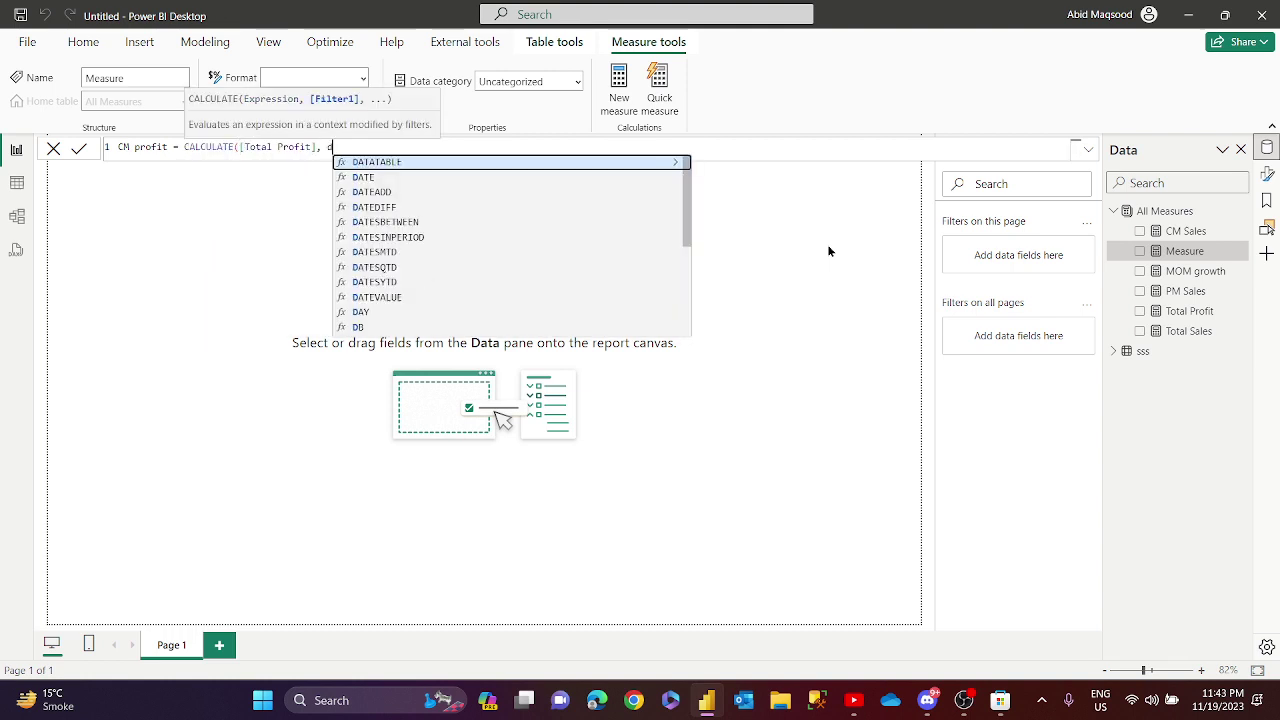
type("ates")
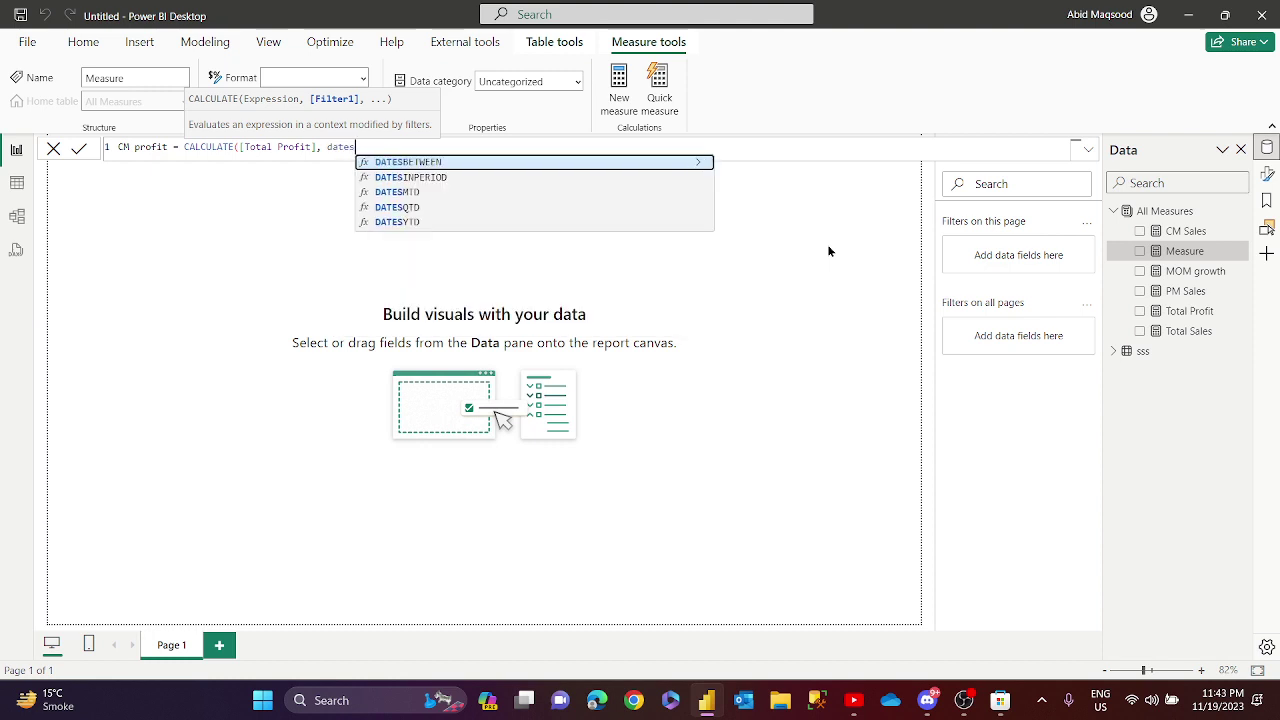
type("m")
key("Tab")
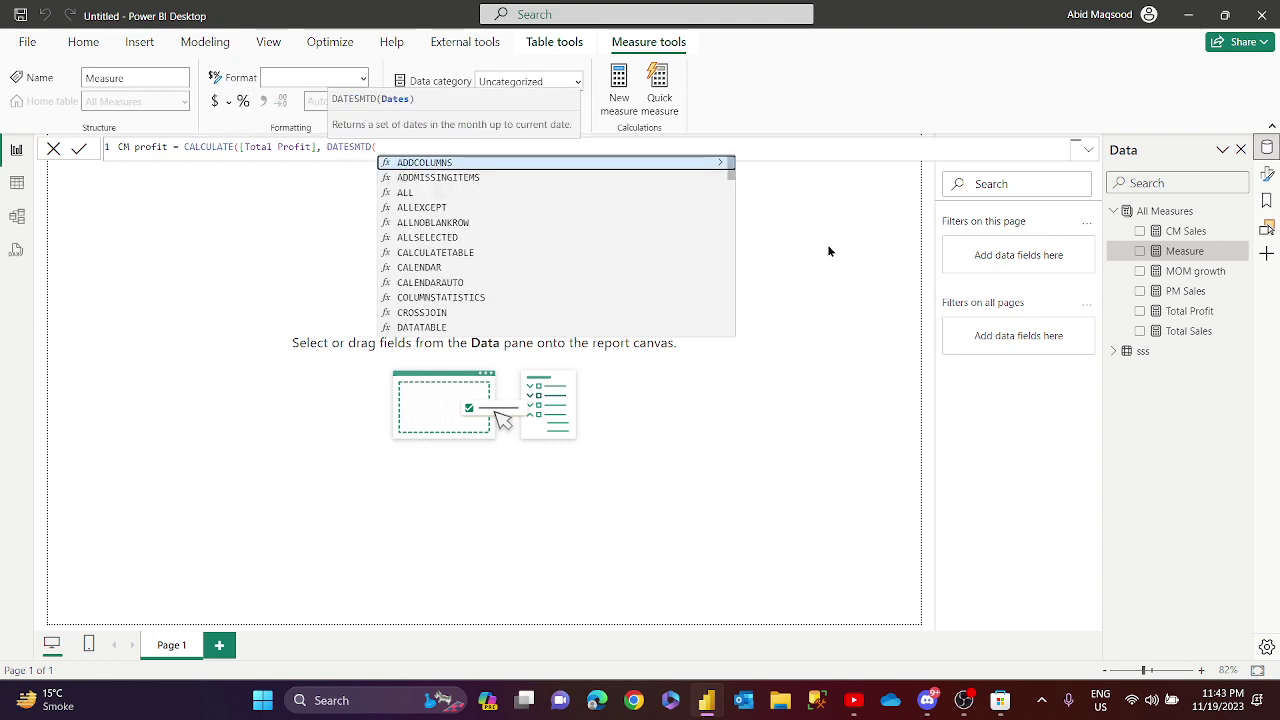
type("order")
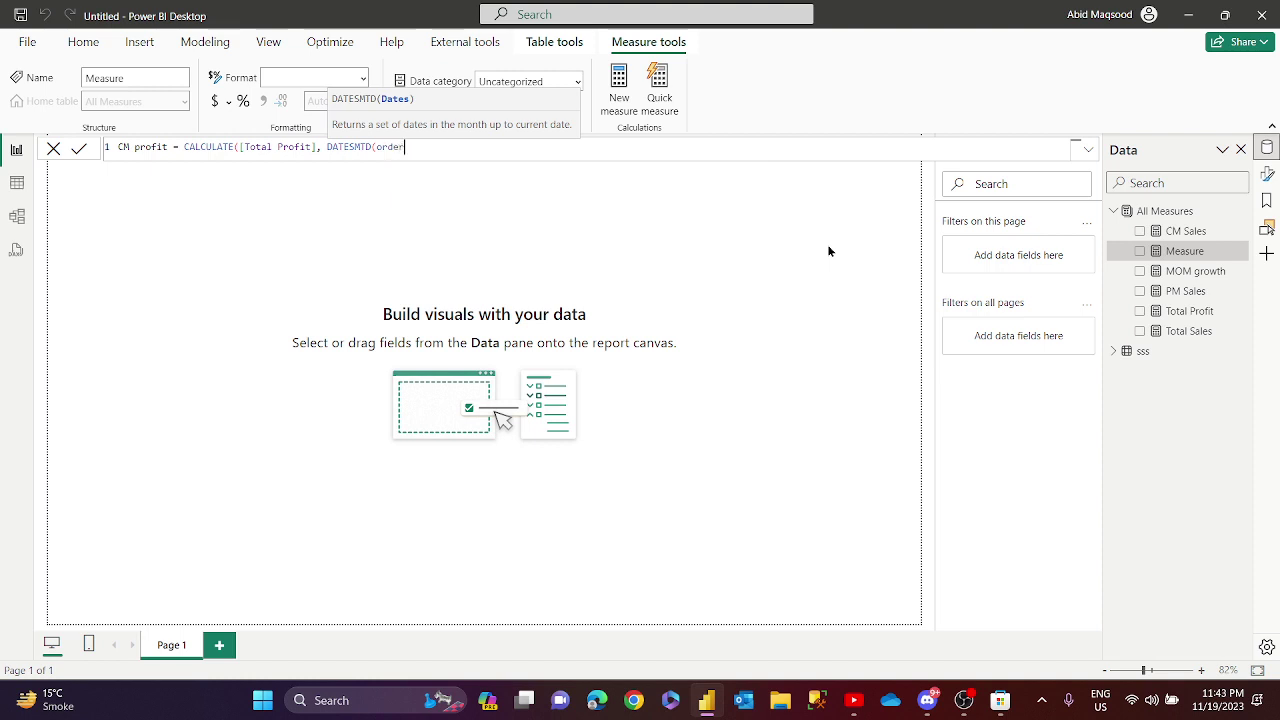
key("Tab")
key("Tab")
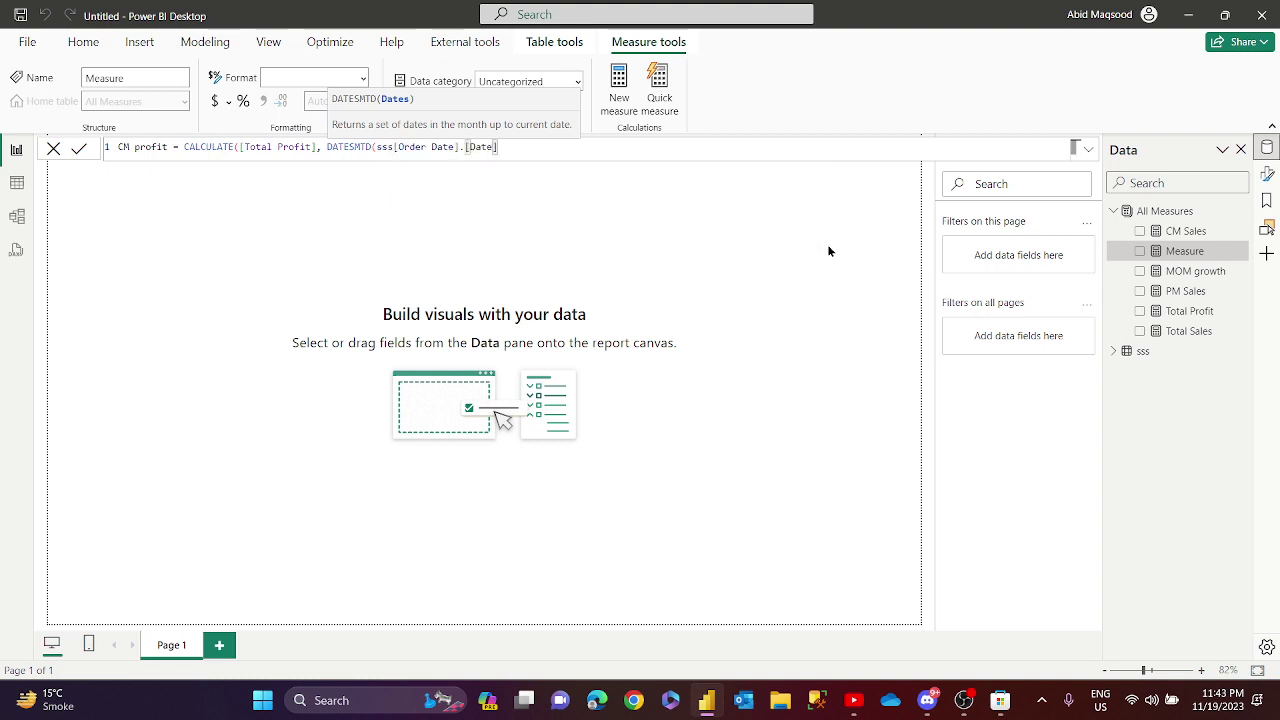
key("shift+Return")
type(")")
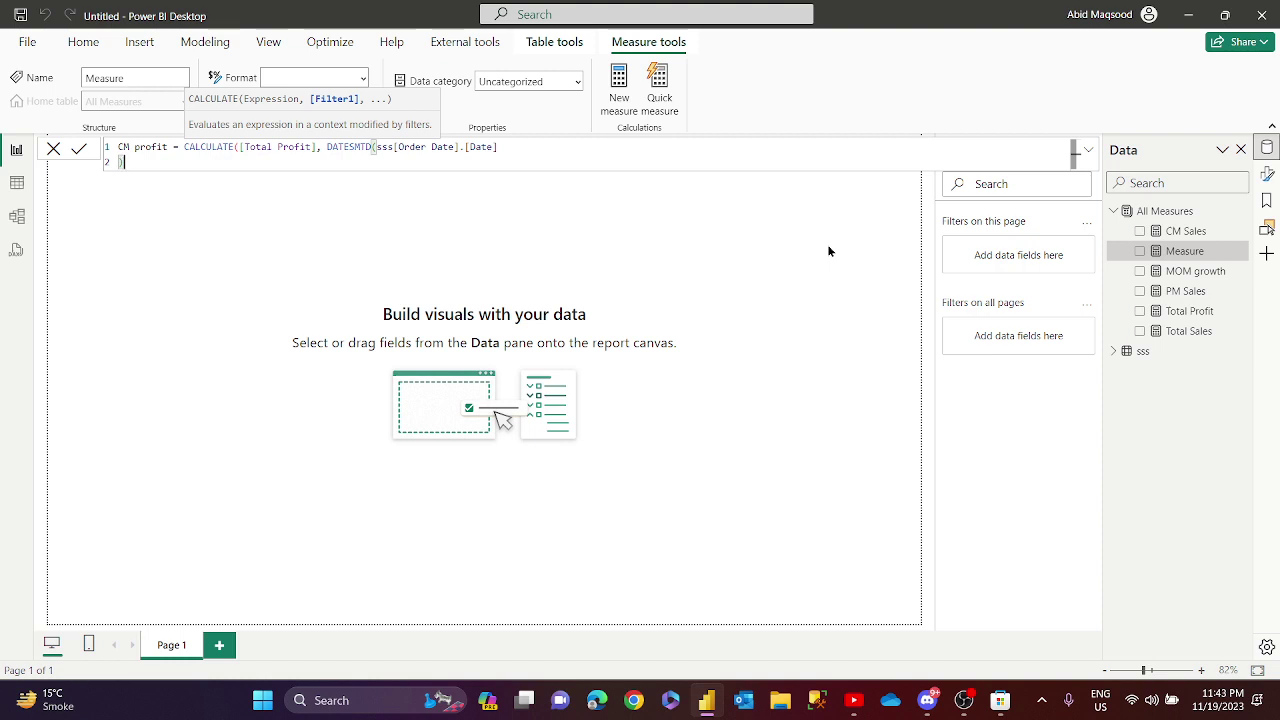
key("Return")
type(")")
key("Return")
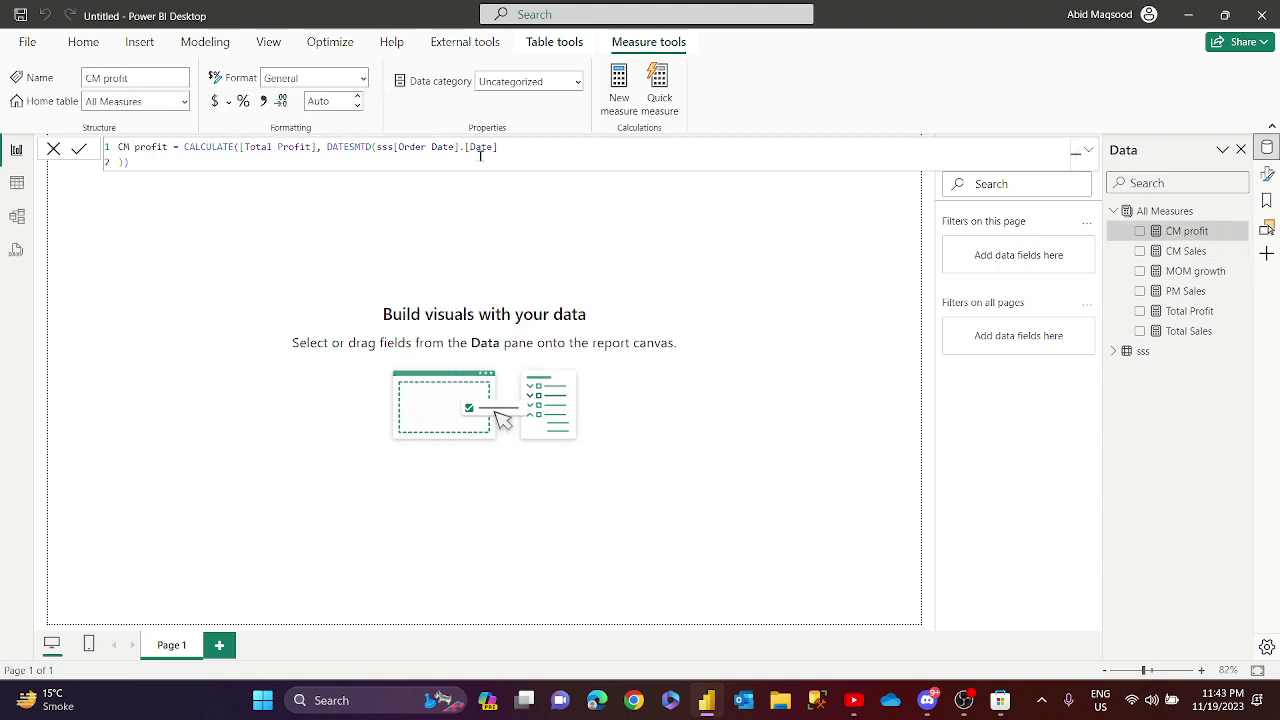
left_click(422, 160)
Add another measure named PM Profit to All Measures and start its formula with CALCULATE over [Total Profit].
right_click(1173, 216)
left_click(1016, 250)
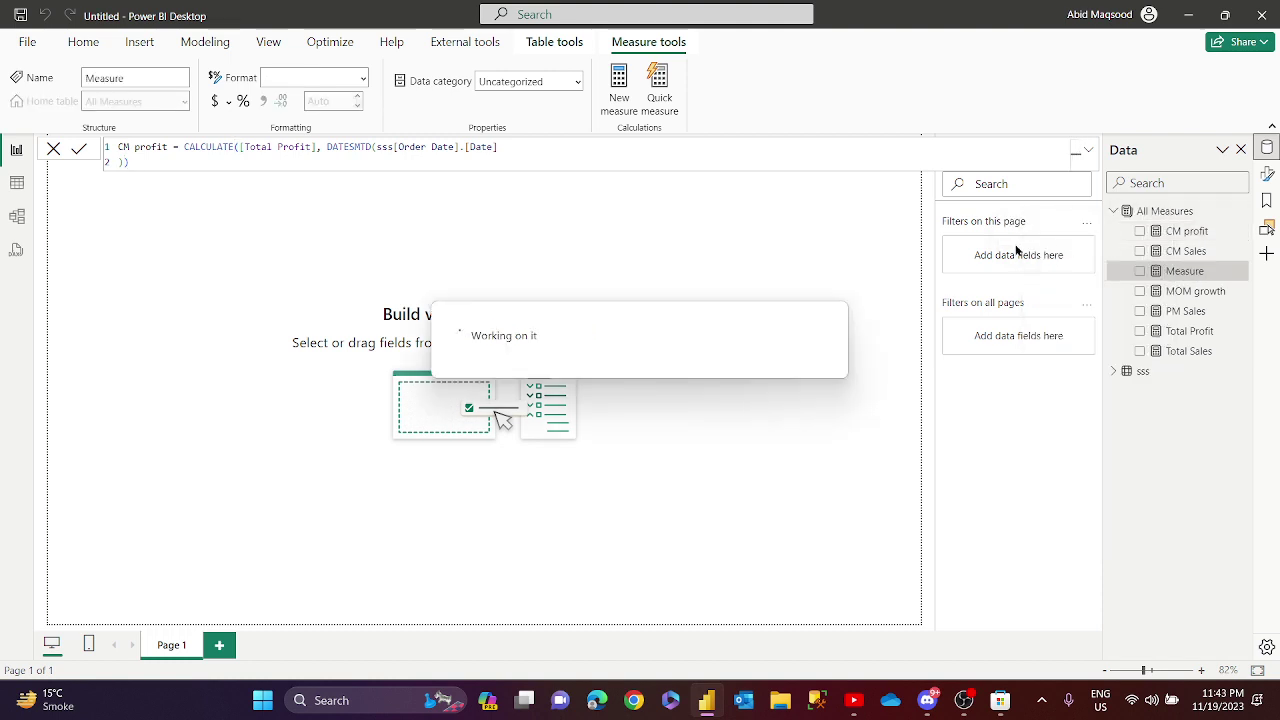
type("PM Profit")
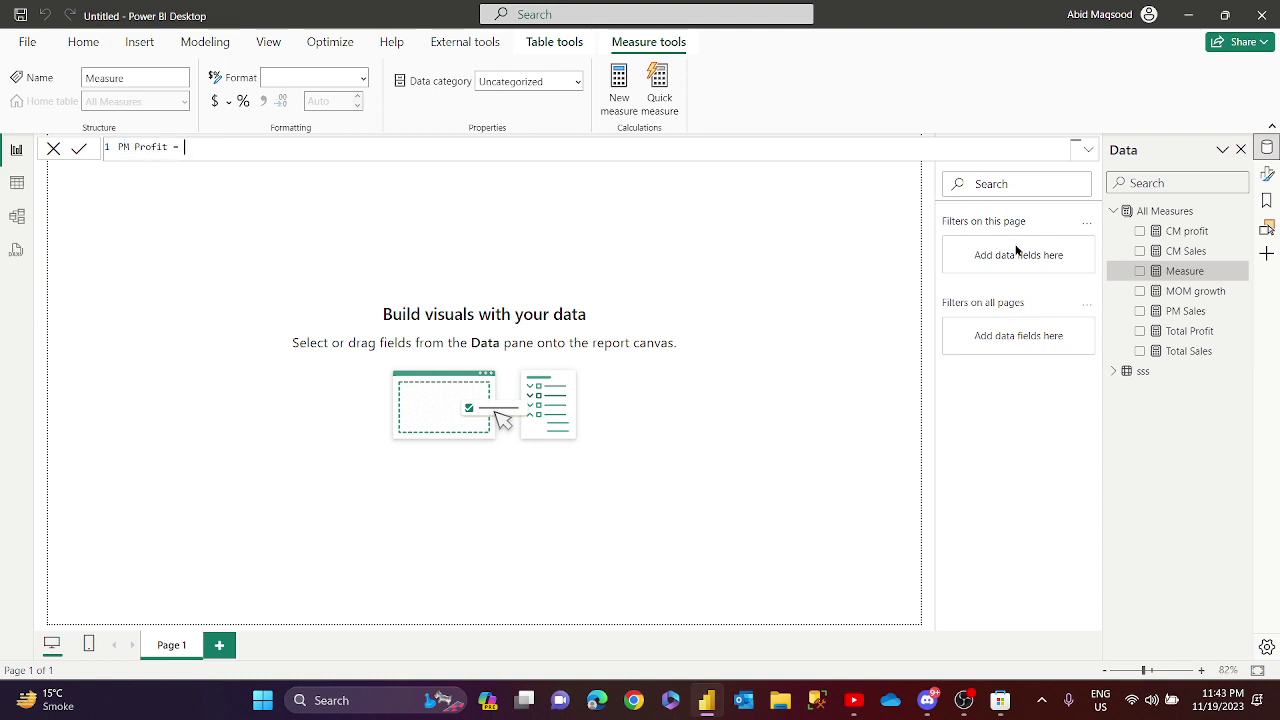
type(" = CALCULATE(SUM(")
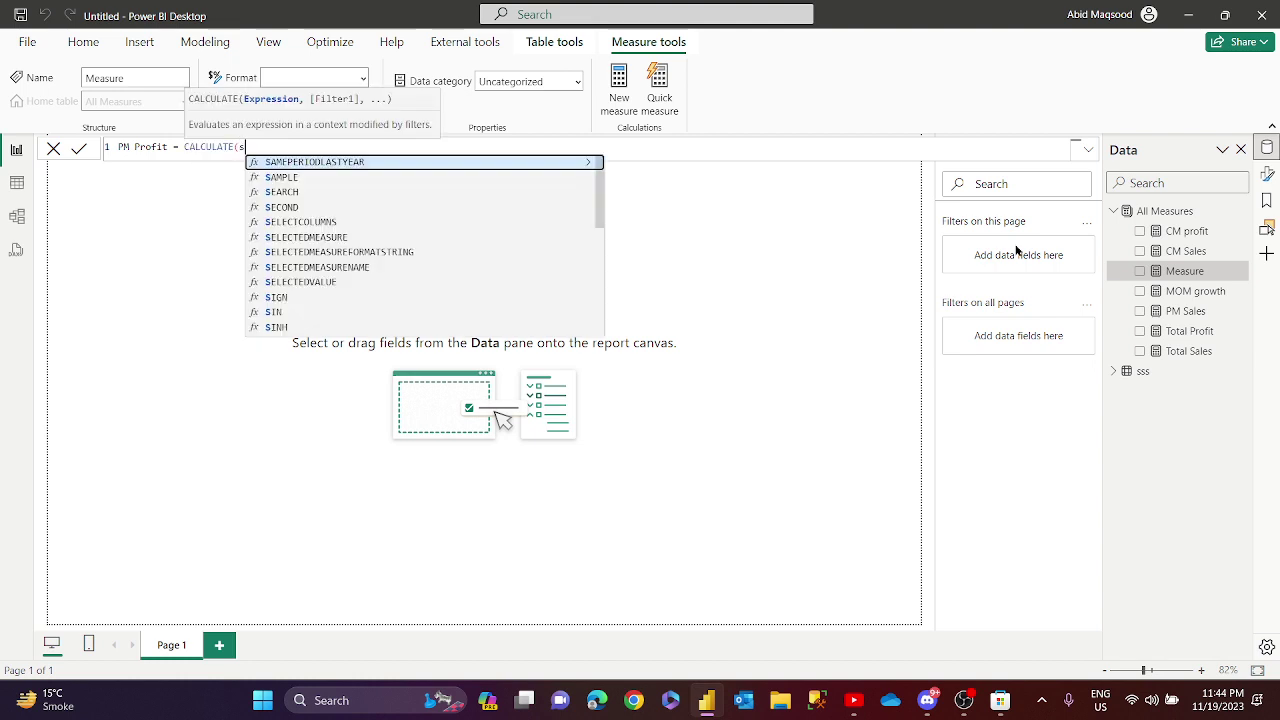
key("BackSpace")
key("BackSpace")
key("BackSpace")
key("BackSpace")
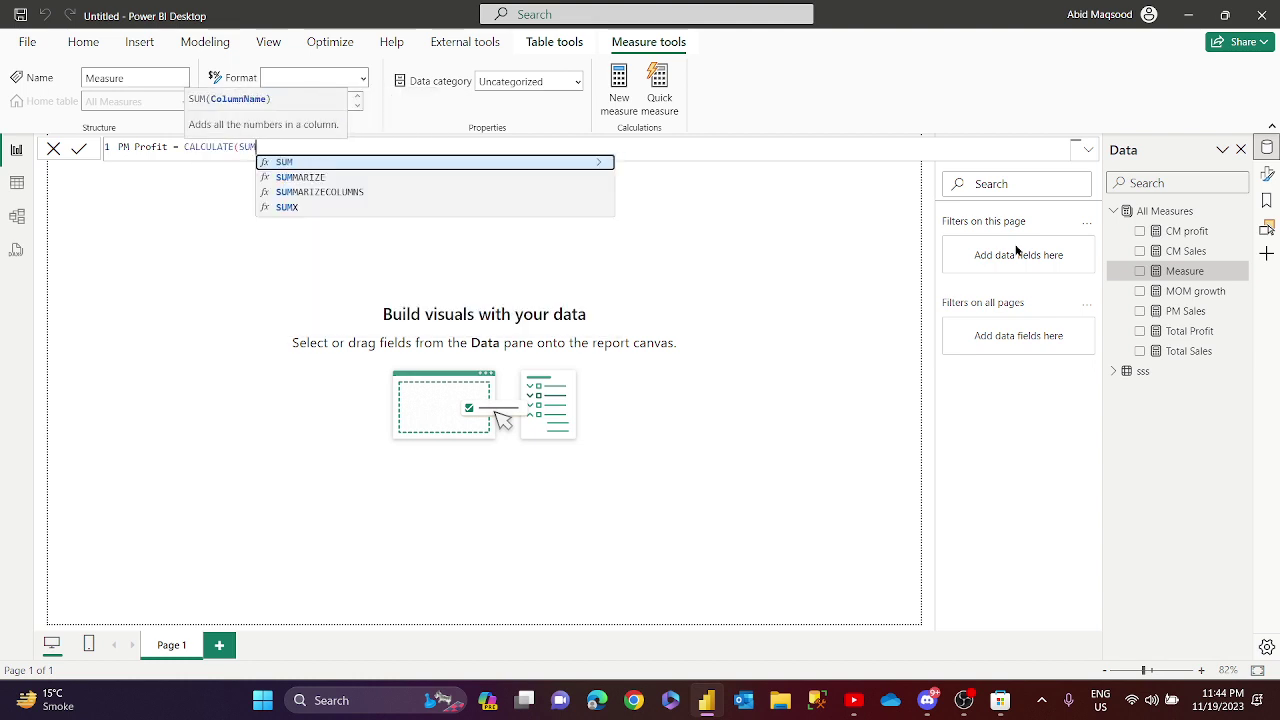
type("[Total Profit],")
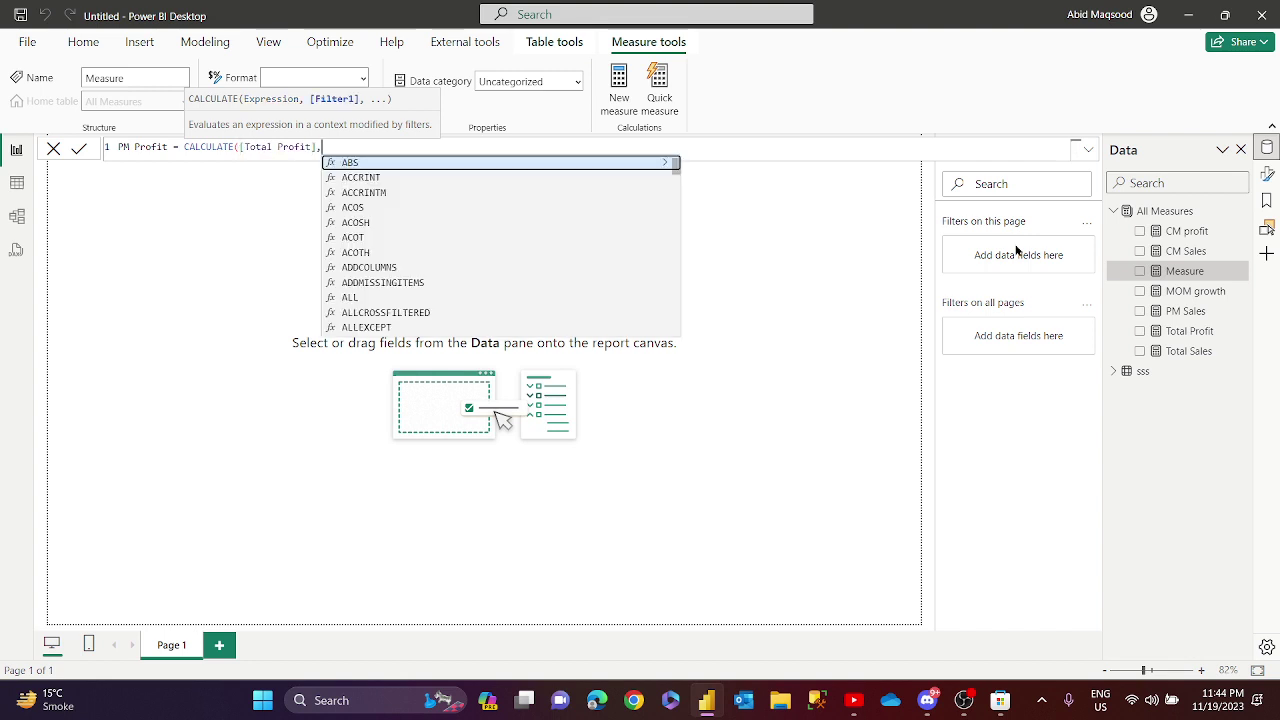
Insert the PREVIOUSMONTH function as the filter of the PM Profit calculation.
type("pro")
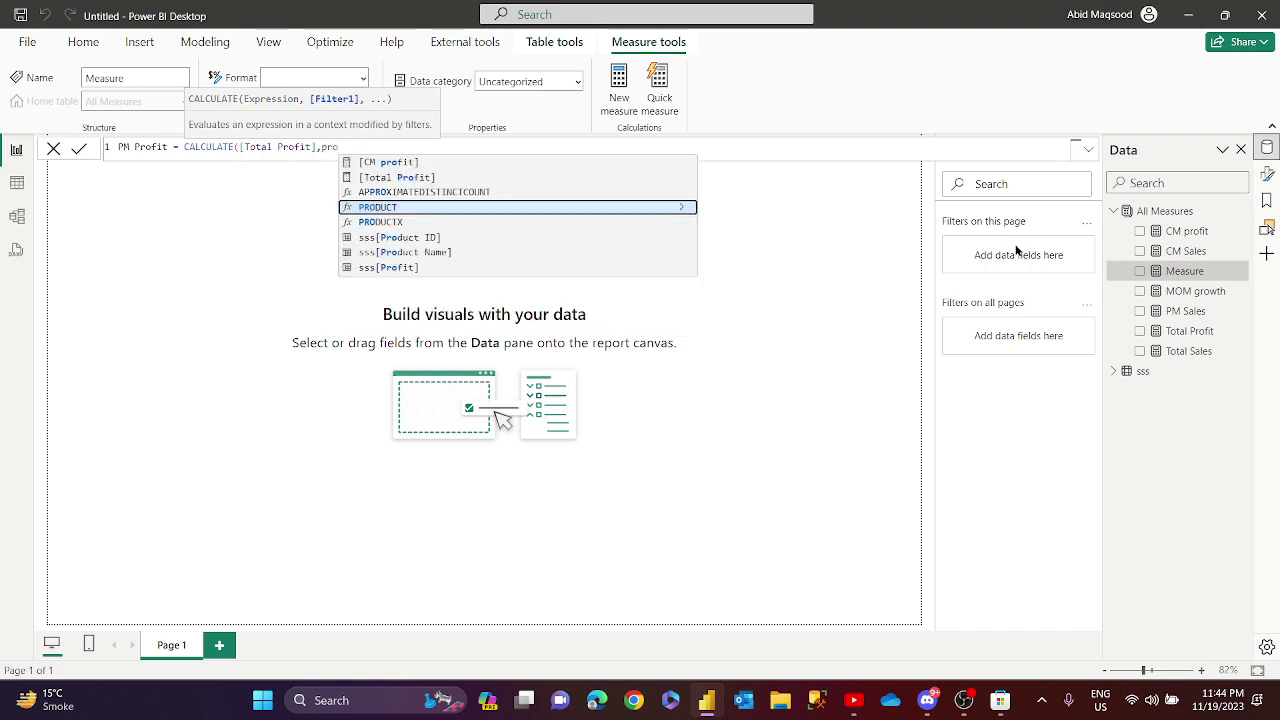
key("BackSpace")
type("evi")
key("Tab")
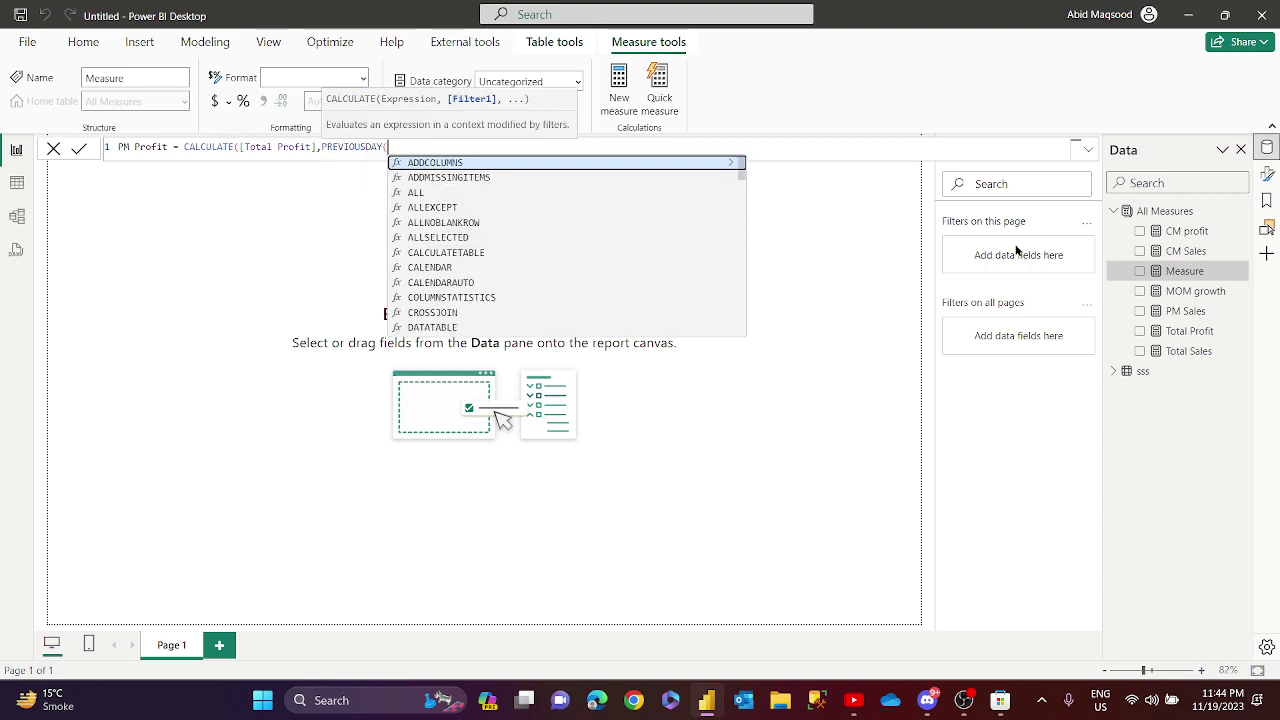
key("BackSpace")
key("BackSpace")
key("BackSpace")
key("BackSpace")
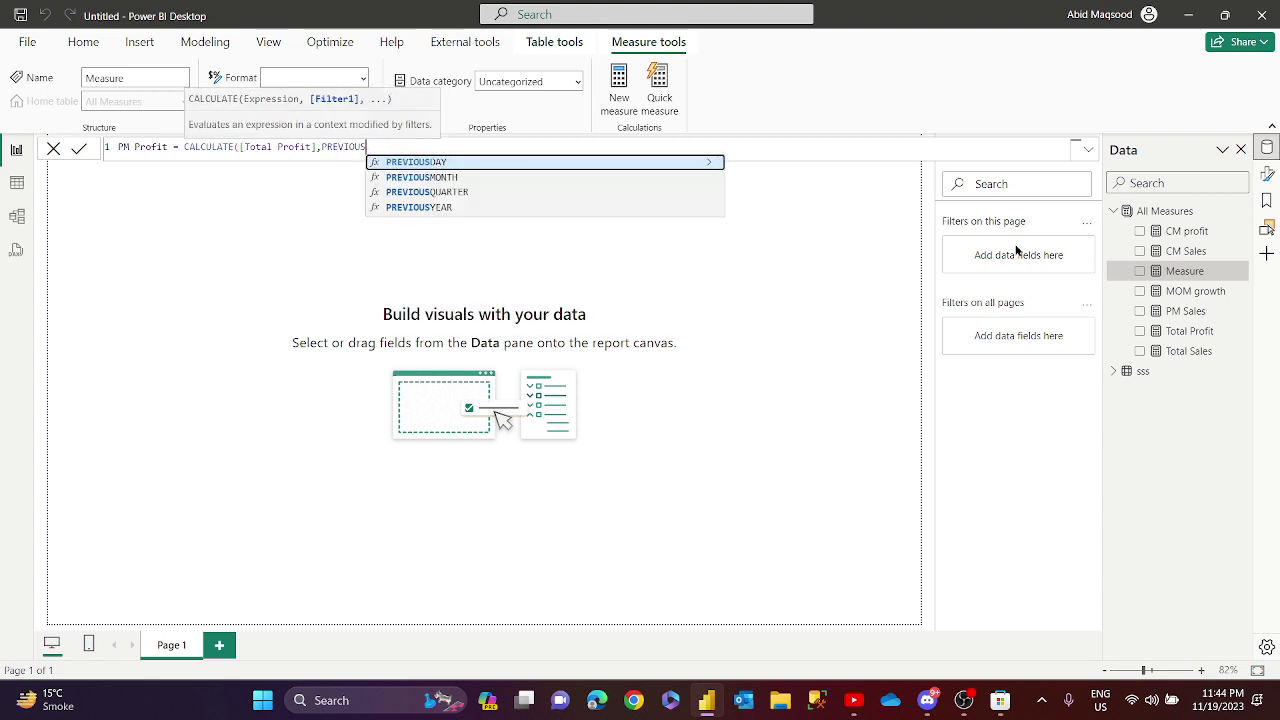
type("m")
key("Tab")
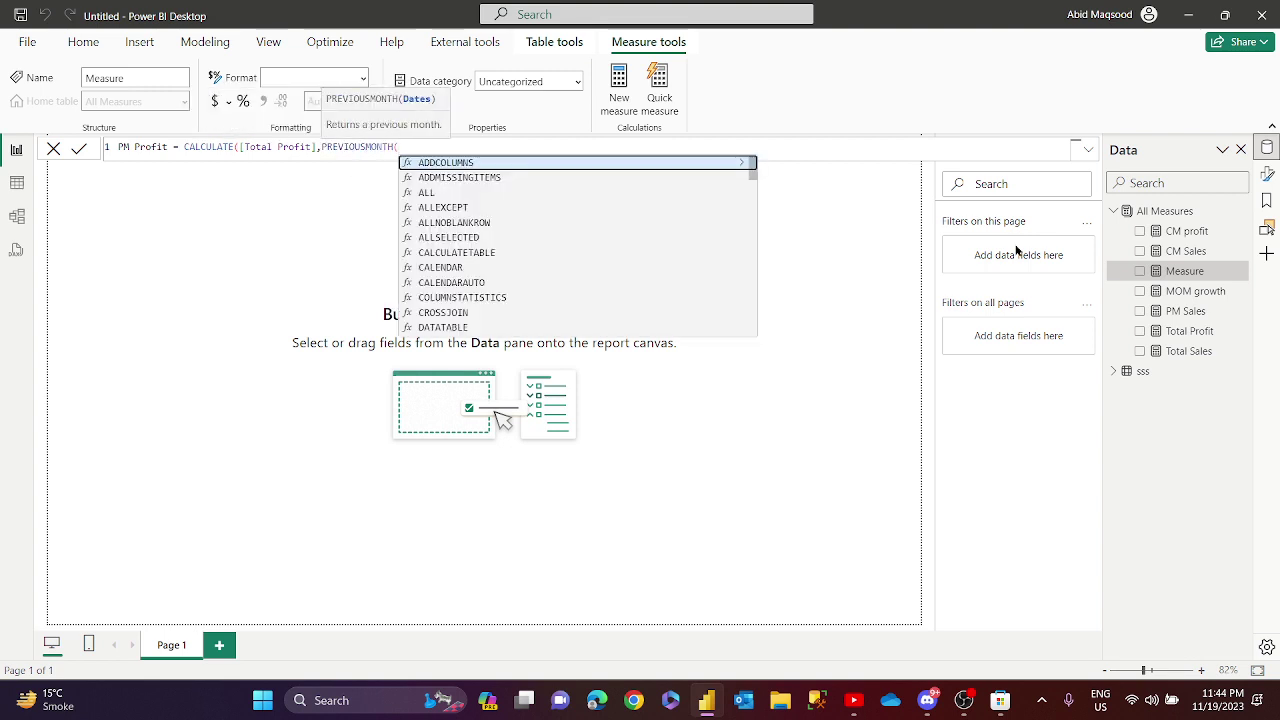
Nest DATESMTD(sss[Order Date].[Date]) inside PREVIOUSMONTH, close all parentheses and commit the PM Profit measure.
type("dat")
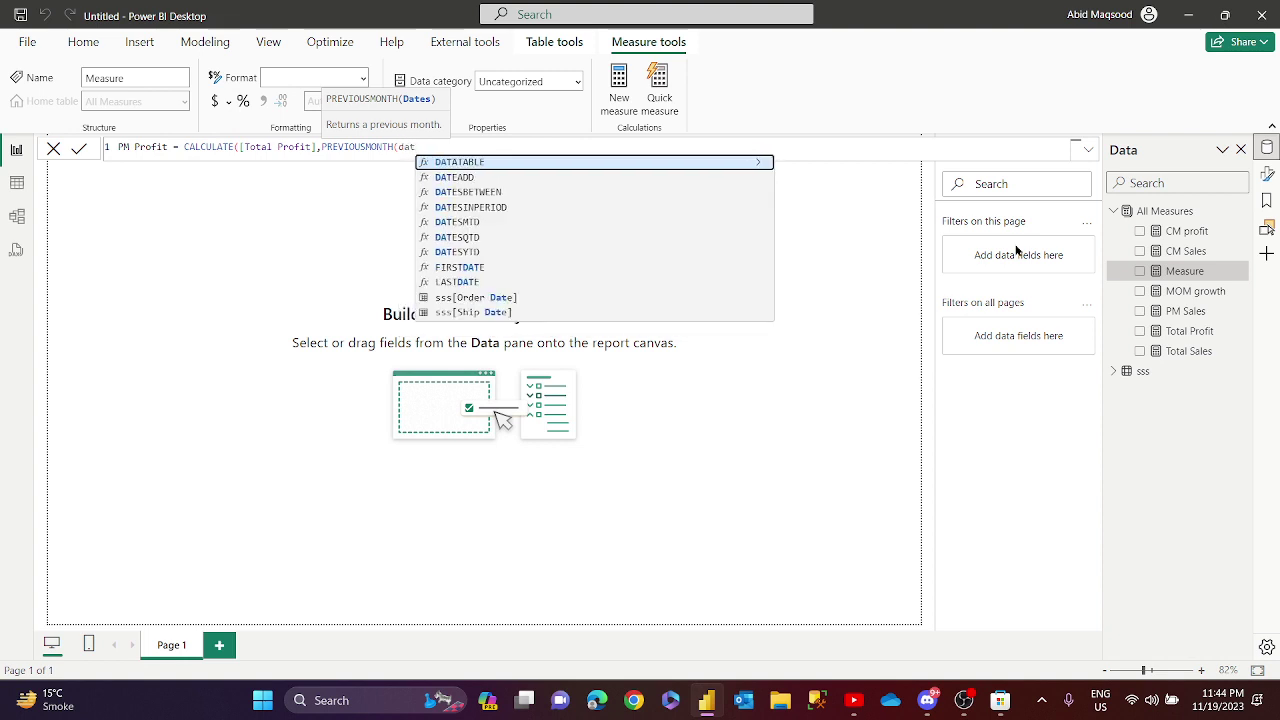
type("em")
key("BackSpace")
type("sm")
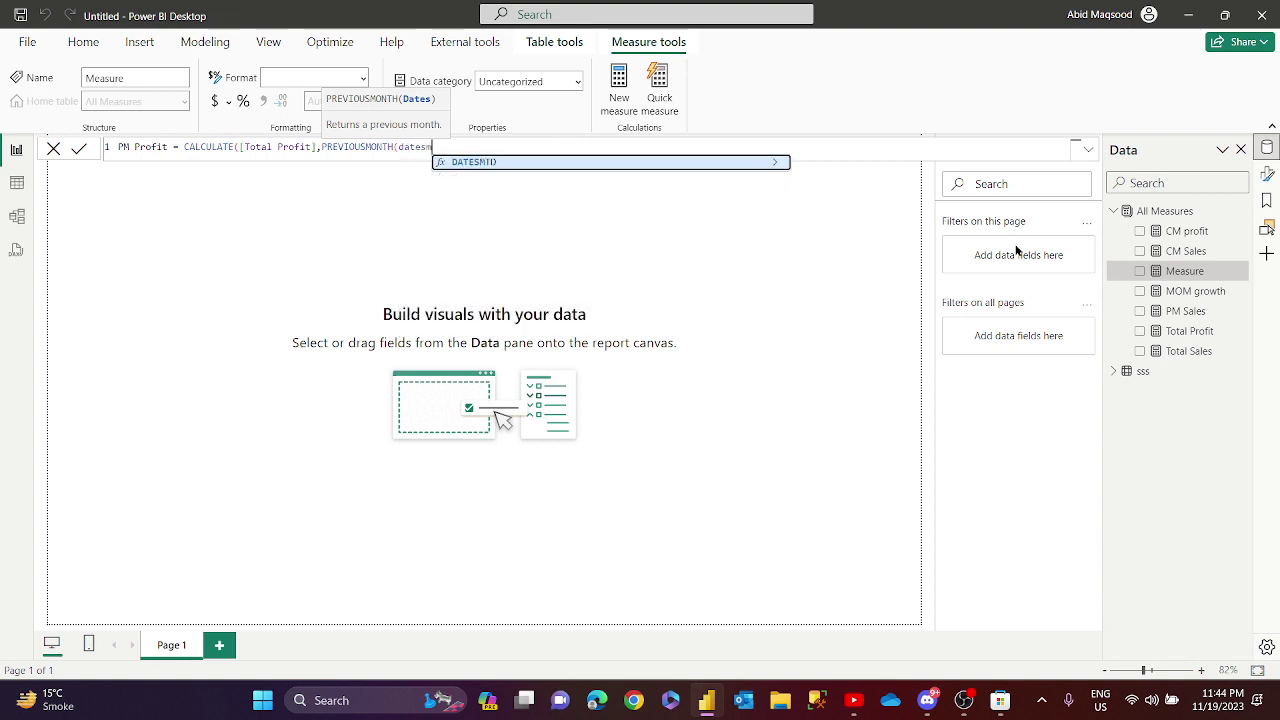
key("Tab")
type("orde")
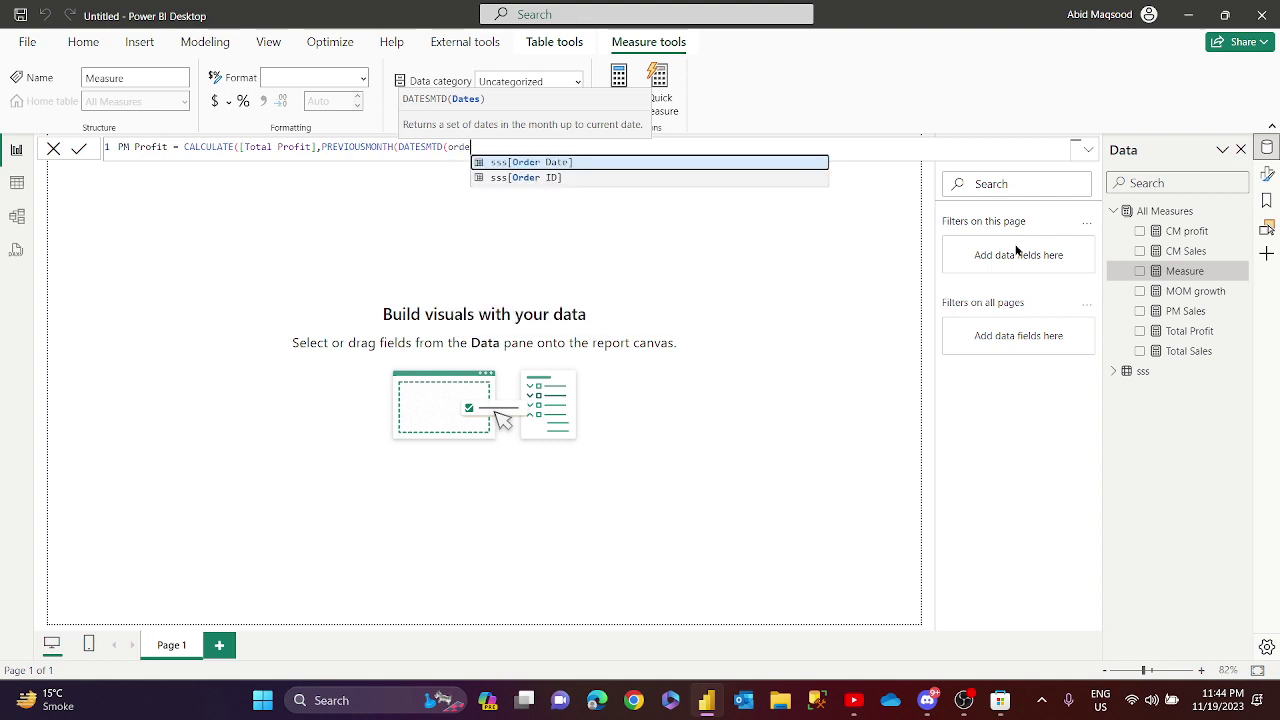
key("Tab")
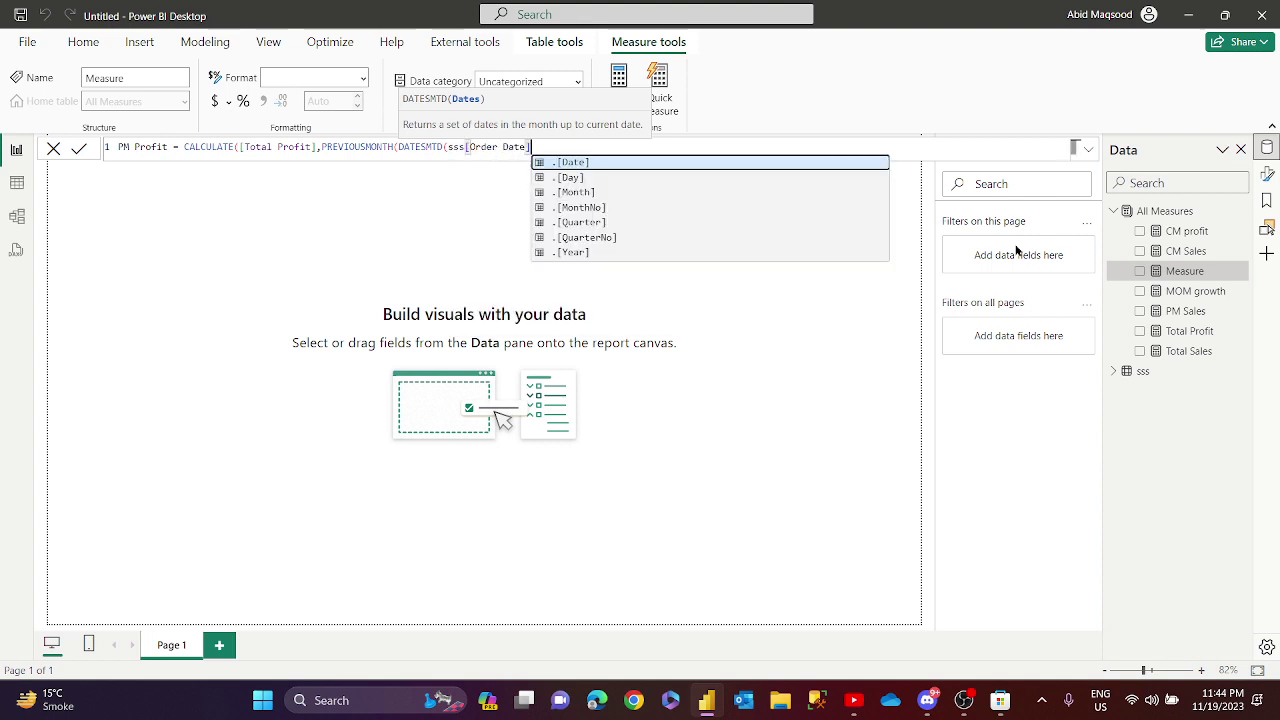
key("Tab")
type(")))")
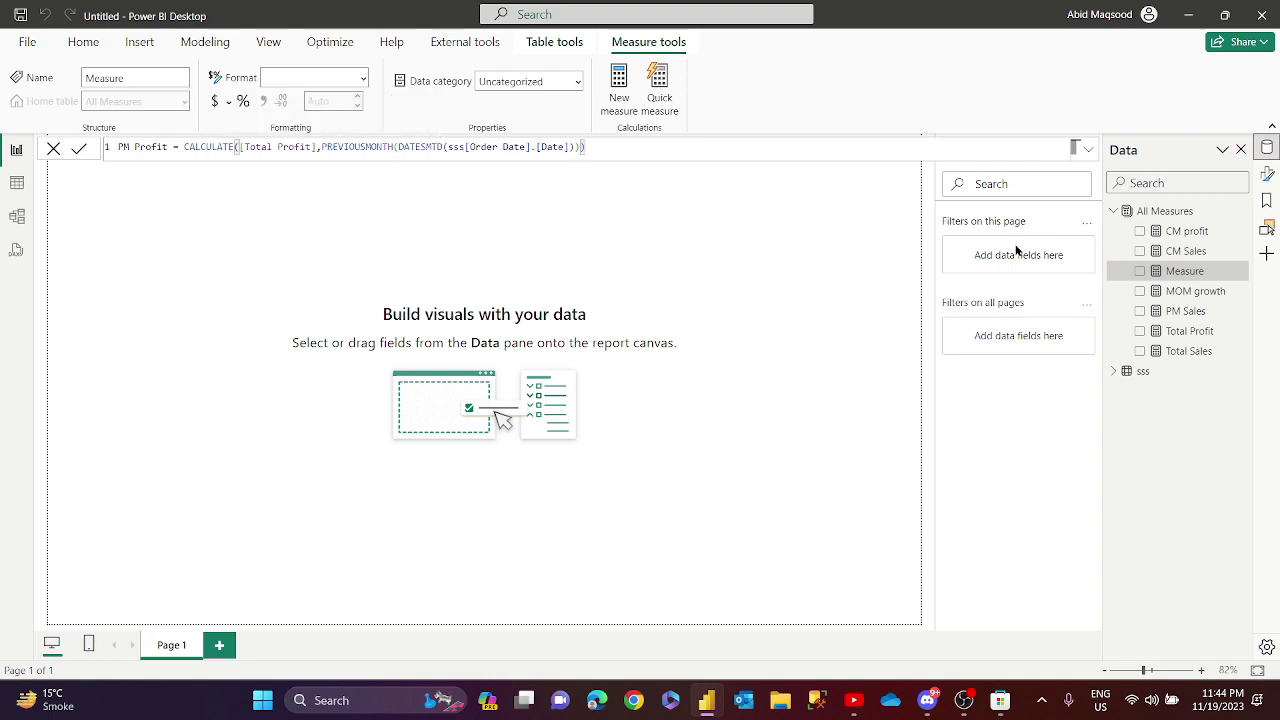
key("Return")
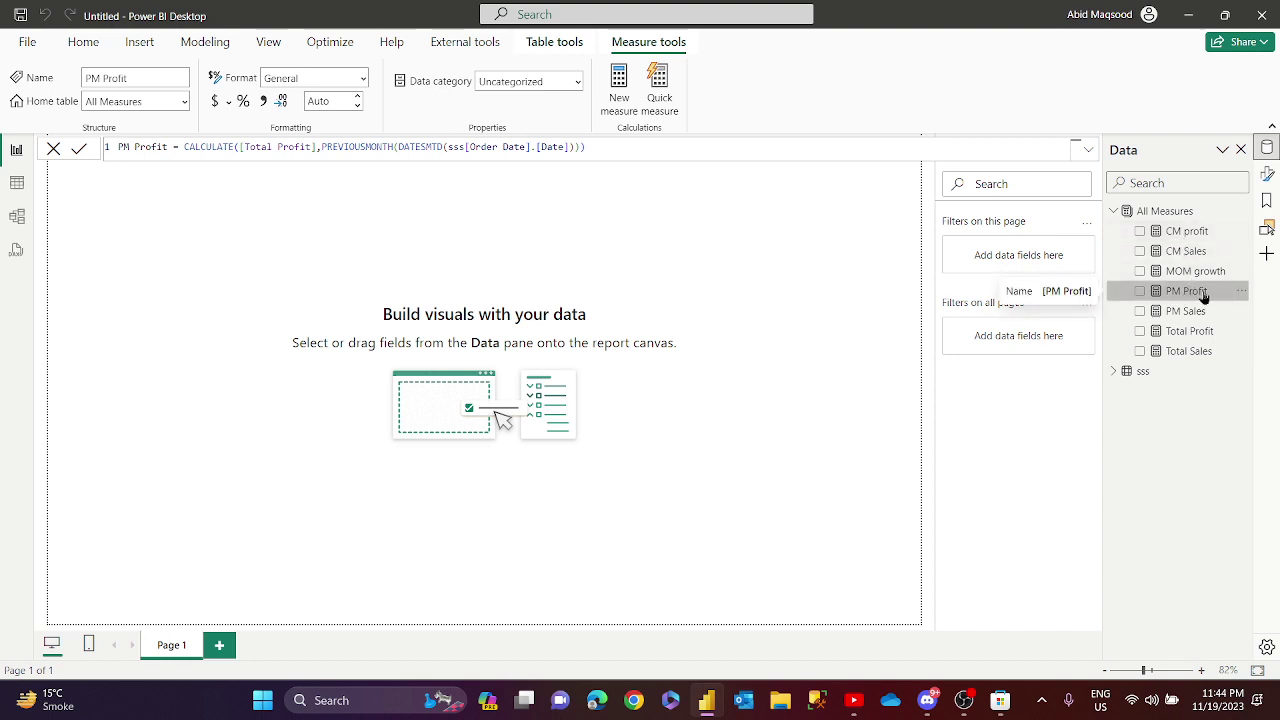
Add a new measure to the All Measures table.
right_click(1160, 213)
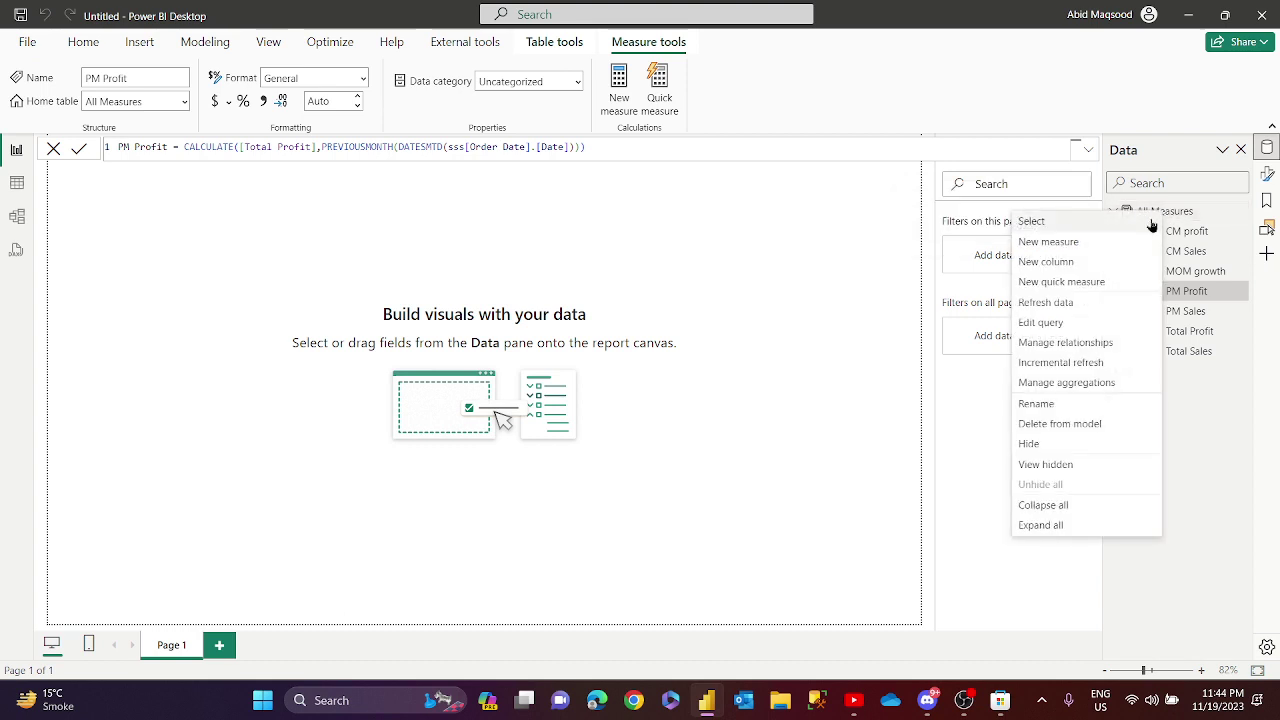
left_click(1100, 247)
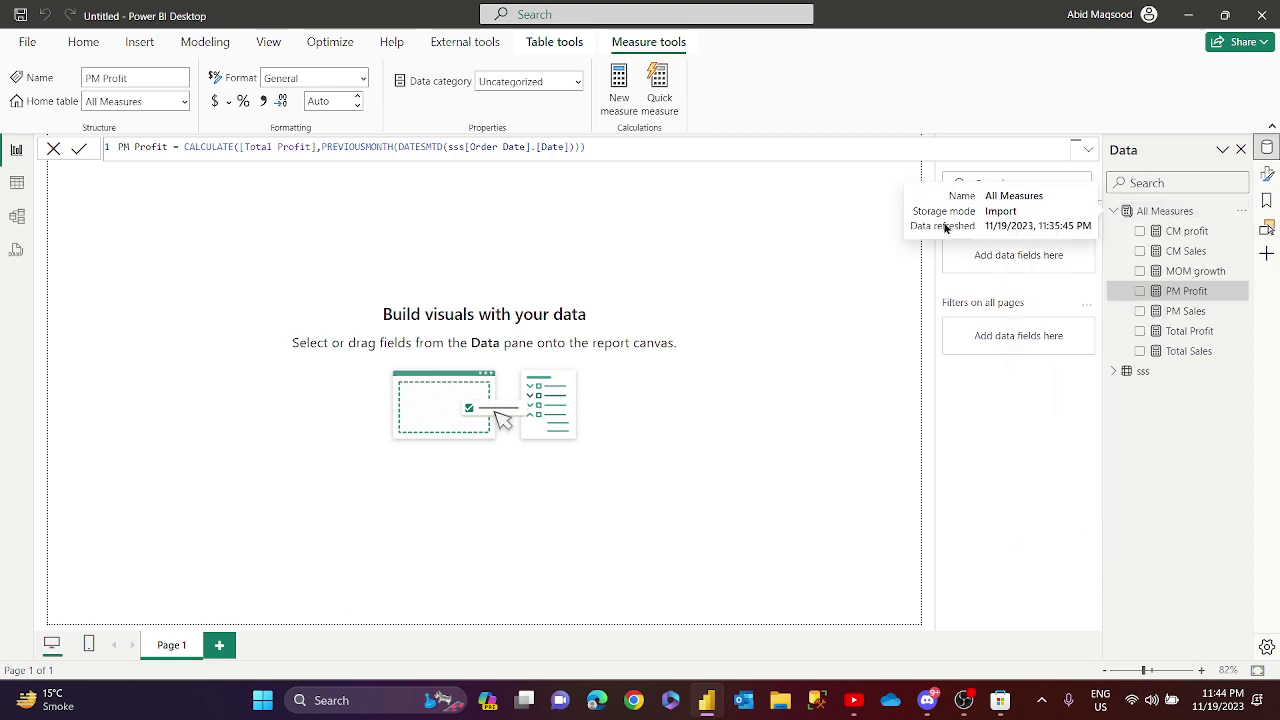
type("M")
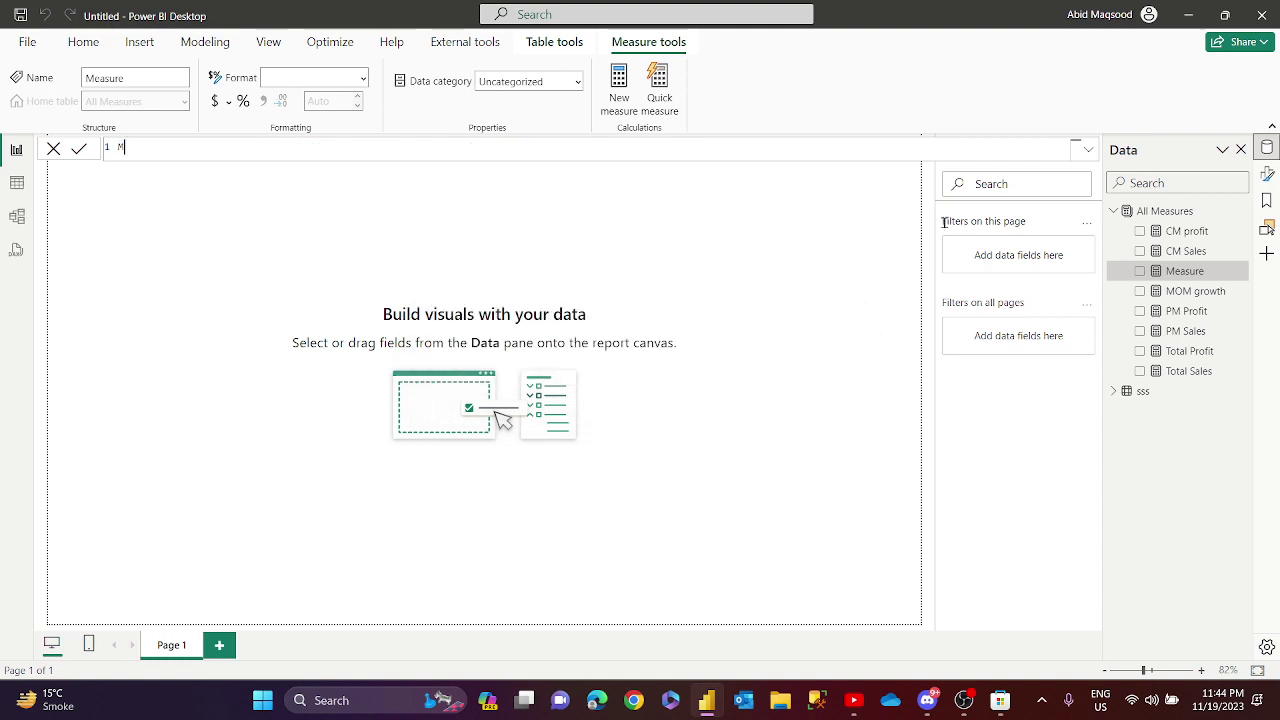
type("P")
key("BackSpace")
type("P")
key("BackSpace")
type("OM Profit growth =")
key("shift+Return")
key("shift+Return")
key("shift+Return")
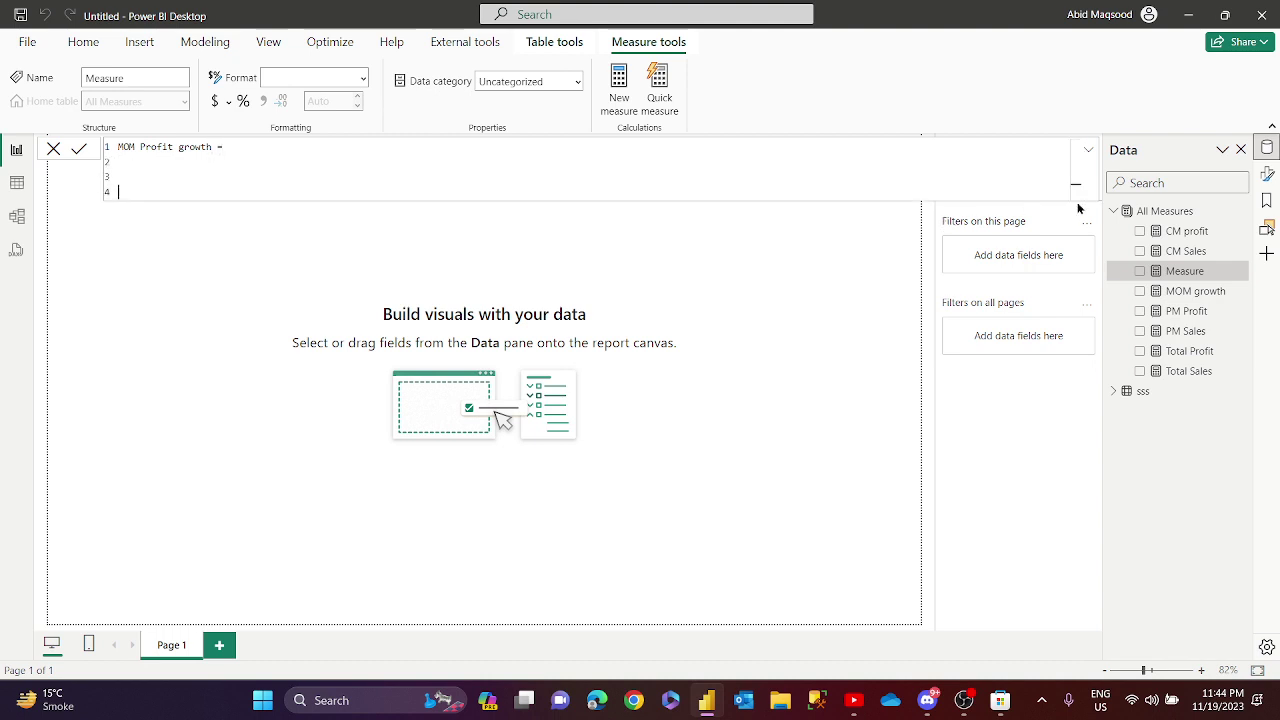
left_click(153, 166)
key("Down")
type("Var")
type("up")
key("BackSpace")
key("BackSpace")
key("BackSpace")
key("BackSpace")
key("BackSpace")
key("BackSpace")
key("BackSpace")
key("BackSpace")
key("BackSpace")
key("BackSpace")
key("BackSpace")
key("BackSpace")
key("BackSpace")
key("BackSpace")
key("BackSpace")
key("BackSpace")
key("BackSpace")
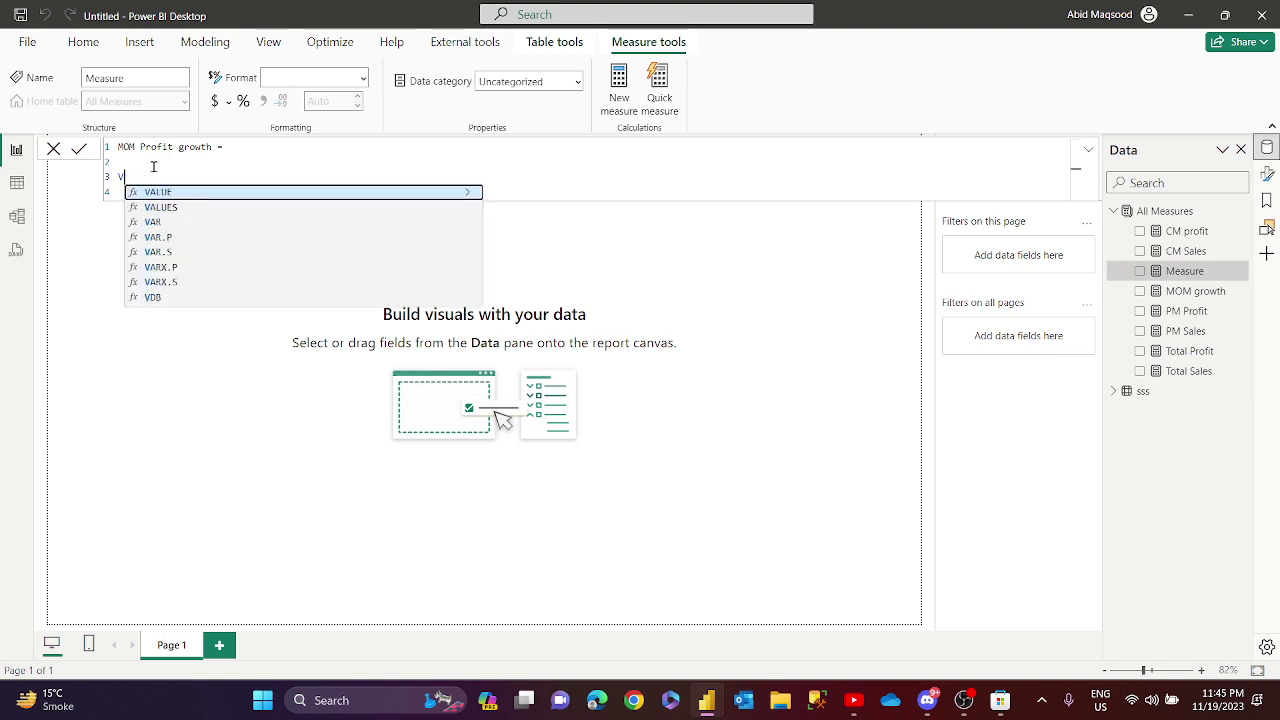
key("BackSpace")
key("BackSpace")
key("BackSpace")
key("BackSpace")
key("BackSpace")
key("BackSpace")
key("BackSpace")
key("BackSpace")
key("BackSpace")
key("BackSpace")
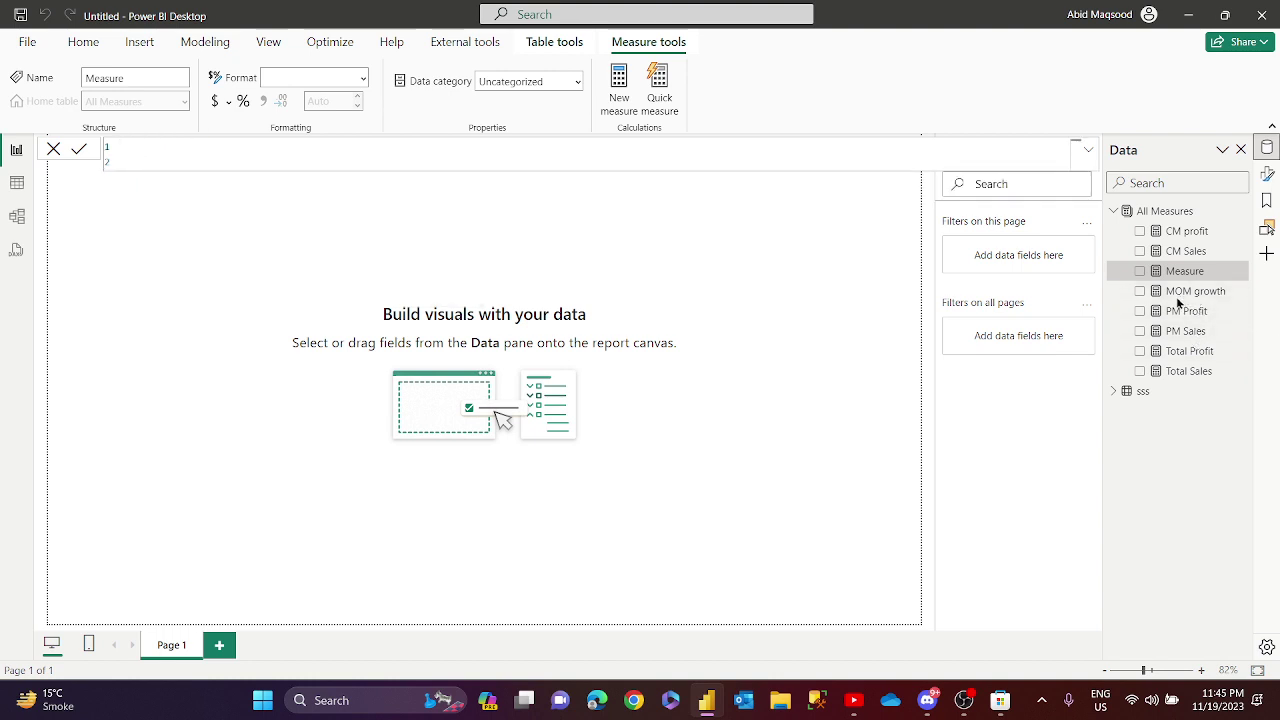
left_click(297, 197)
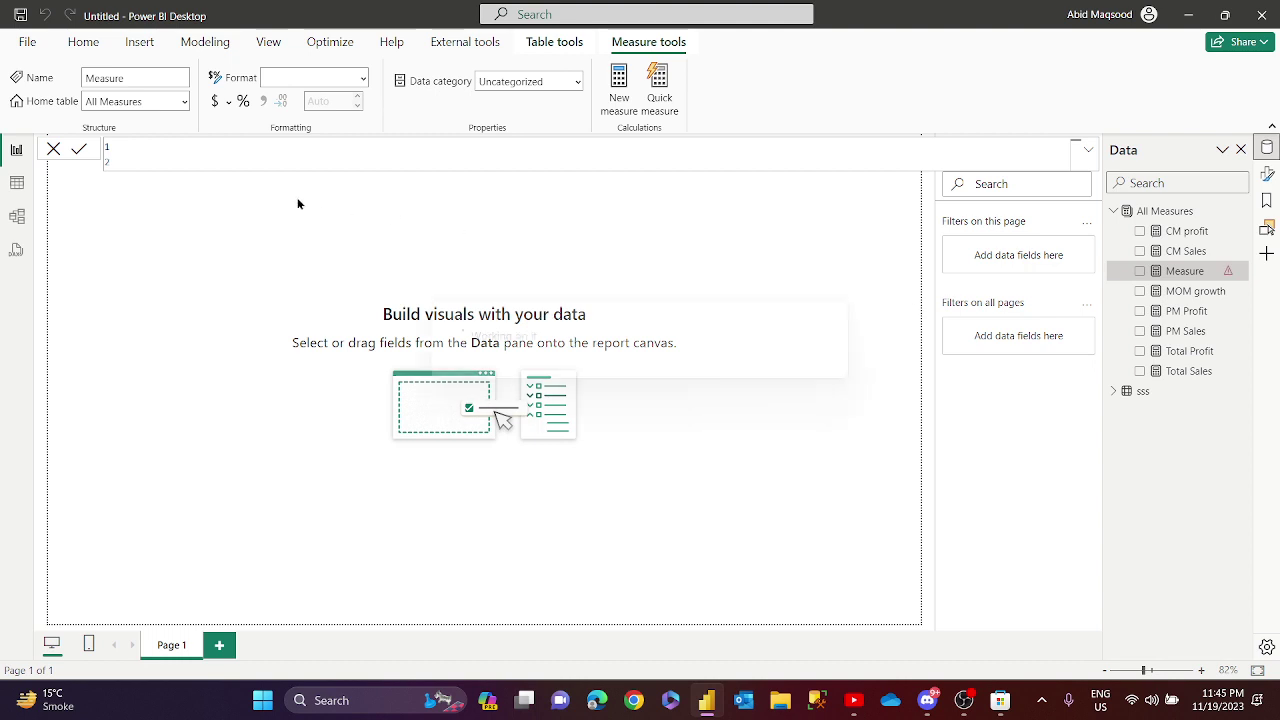
Rename the MOM growth measure to MOM Sales growth, copy its entire formula and commit the change.
left_click(1200, 295)
double_click(155, 148)
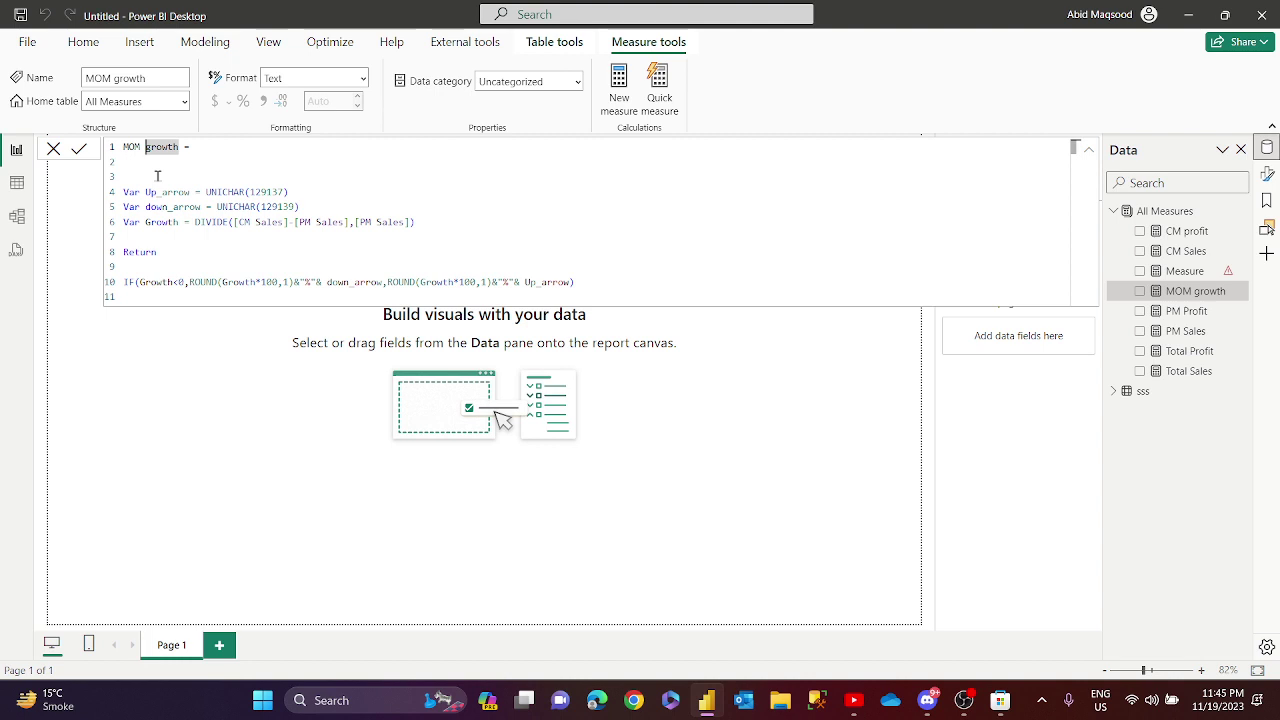
key("Left")
type("Sales")
key("ctrl+a")
key("ctrl+c")
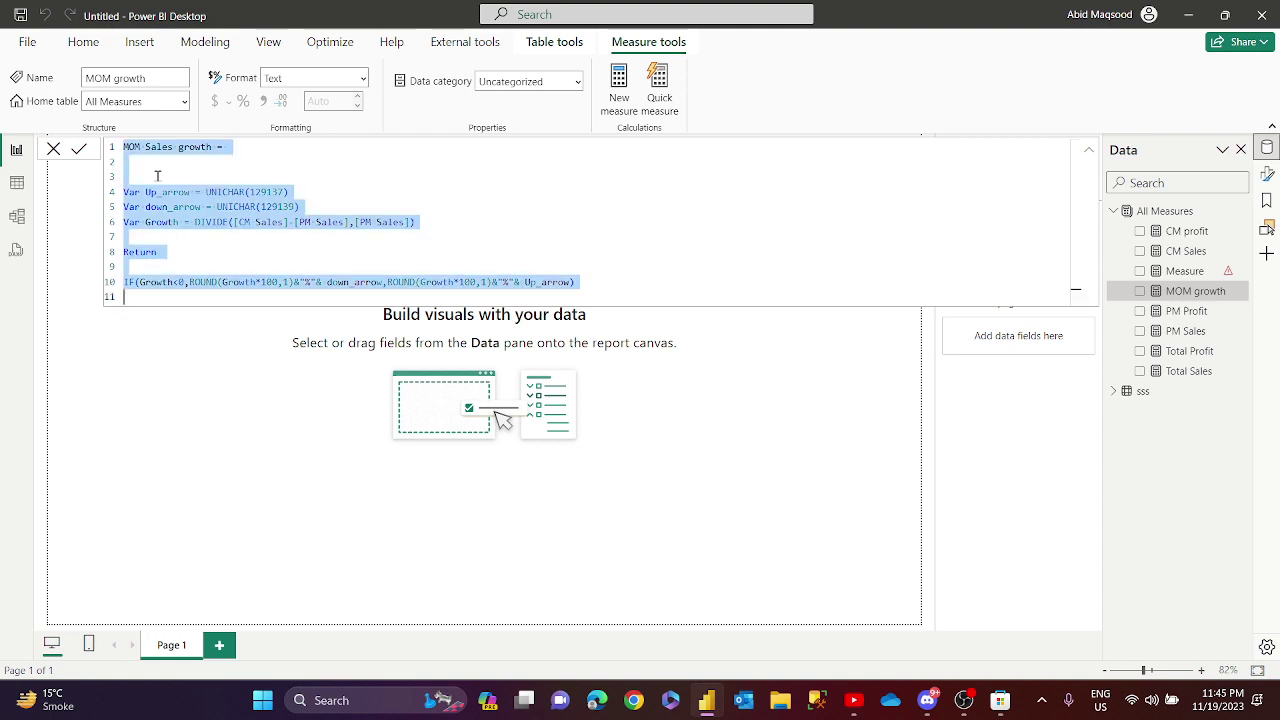
key("Return")
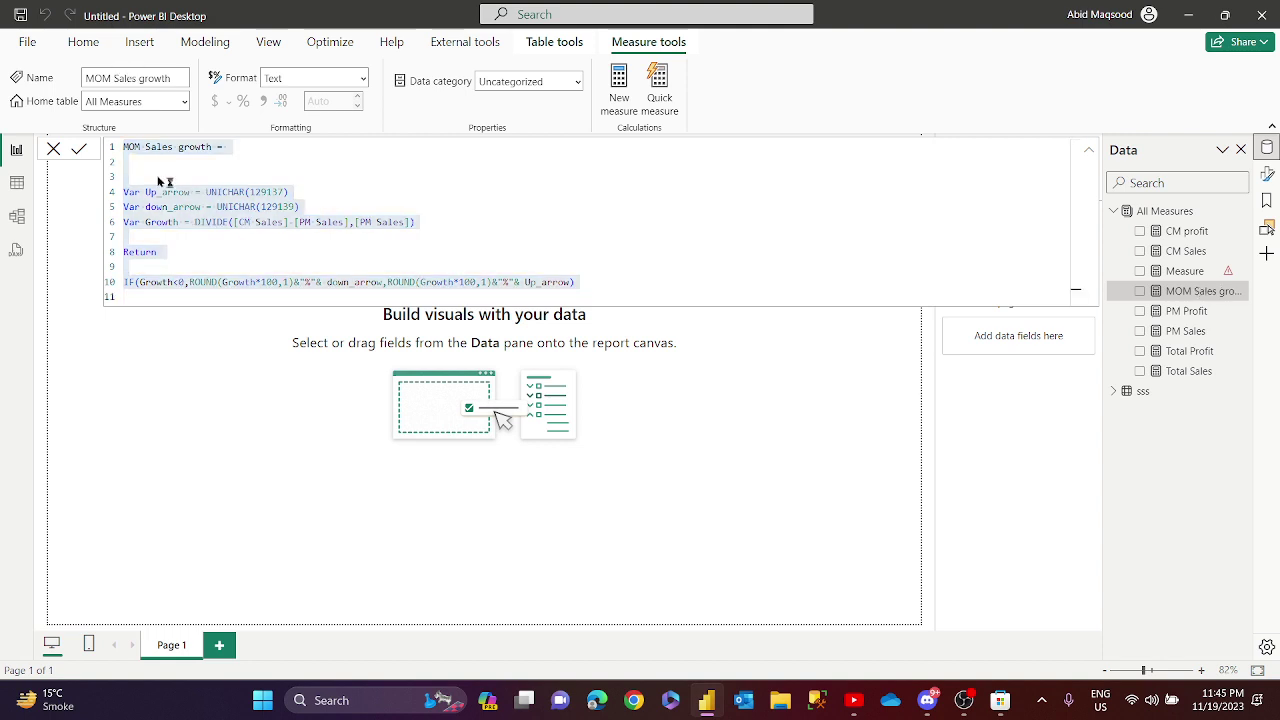
Replace the placeholder text of the unnamed measure with the copied MOM Sales growth formula.
left_click(1182, 273)
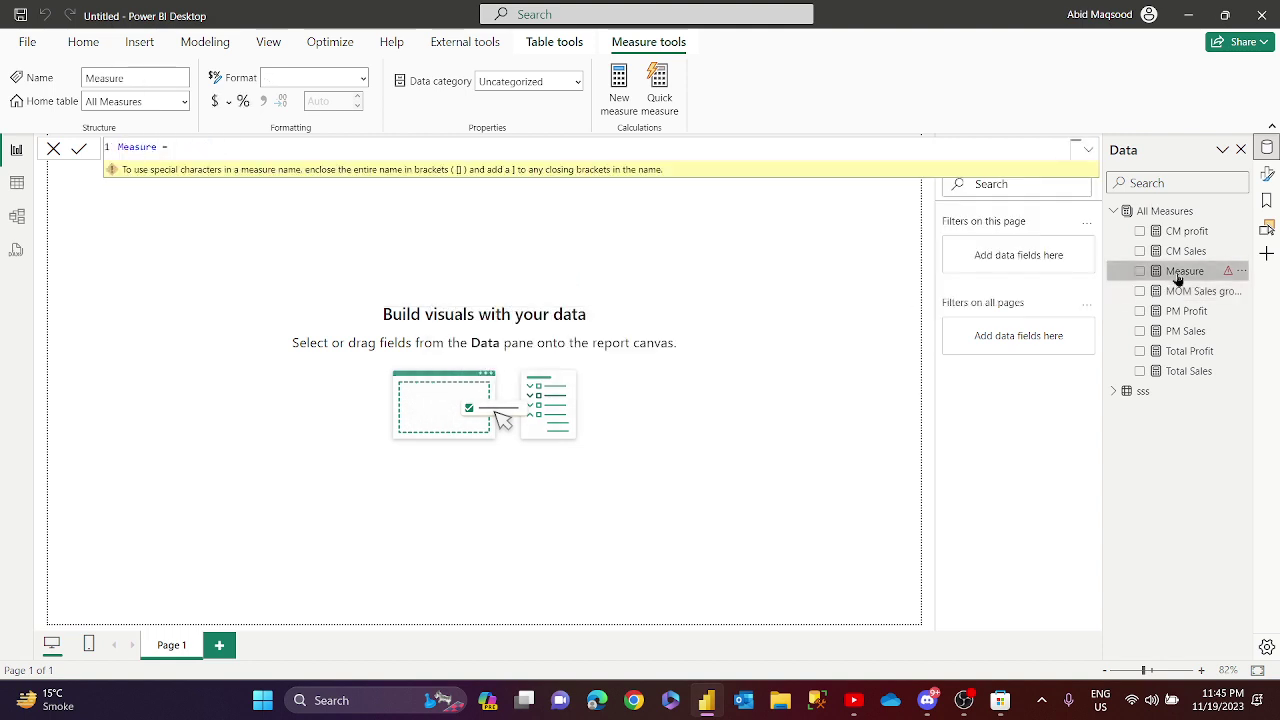
left_click_drag(232, 152, 46, 121)
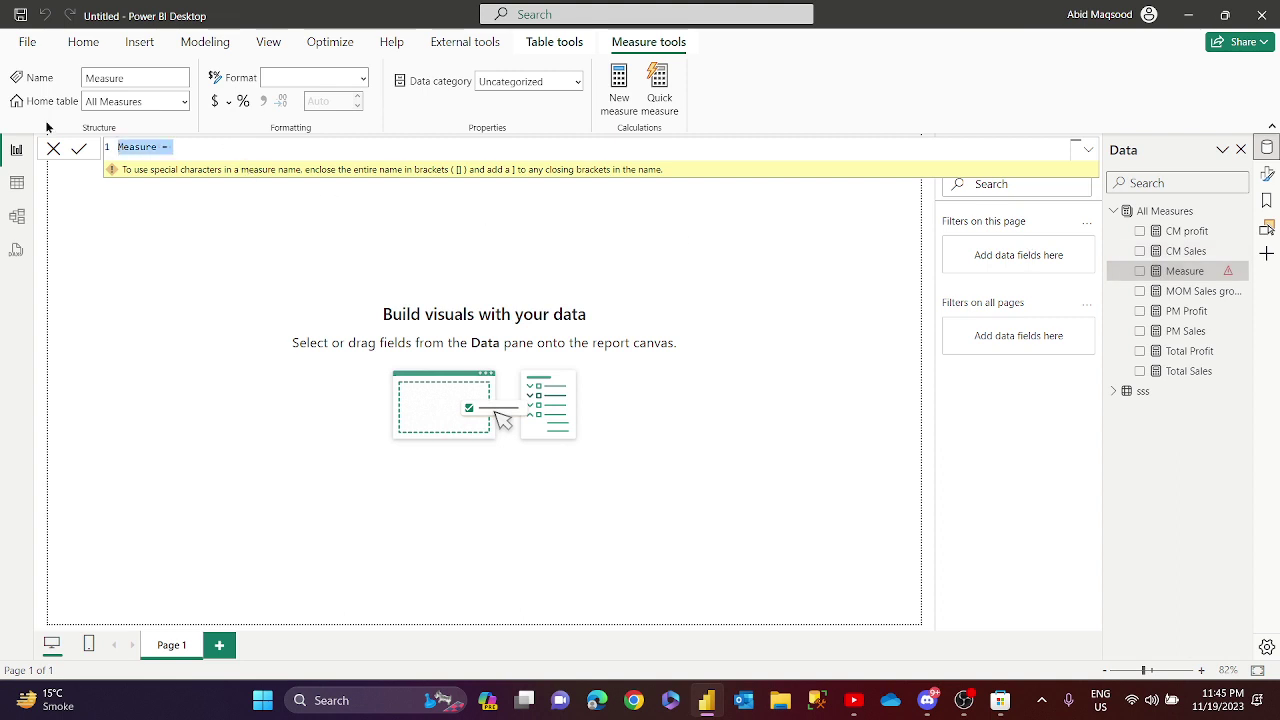
key("ctrl+v")
Replace every occurrence of Sales with profit in the pasted formula and commit it as the MOM profit growth measure.
left_click(170, 147)
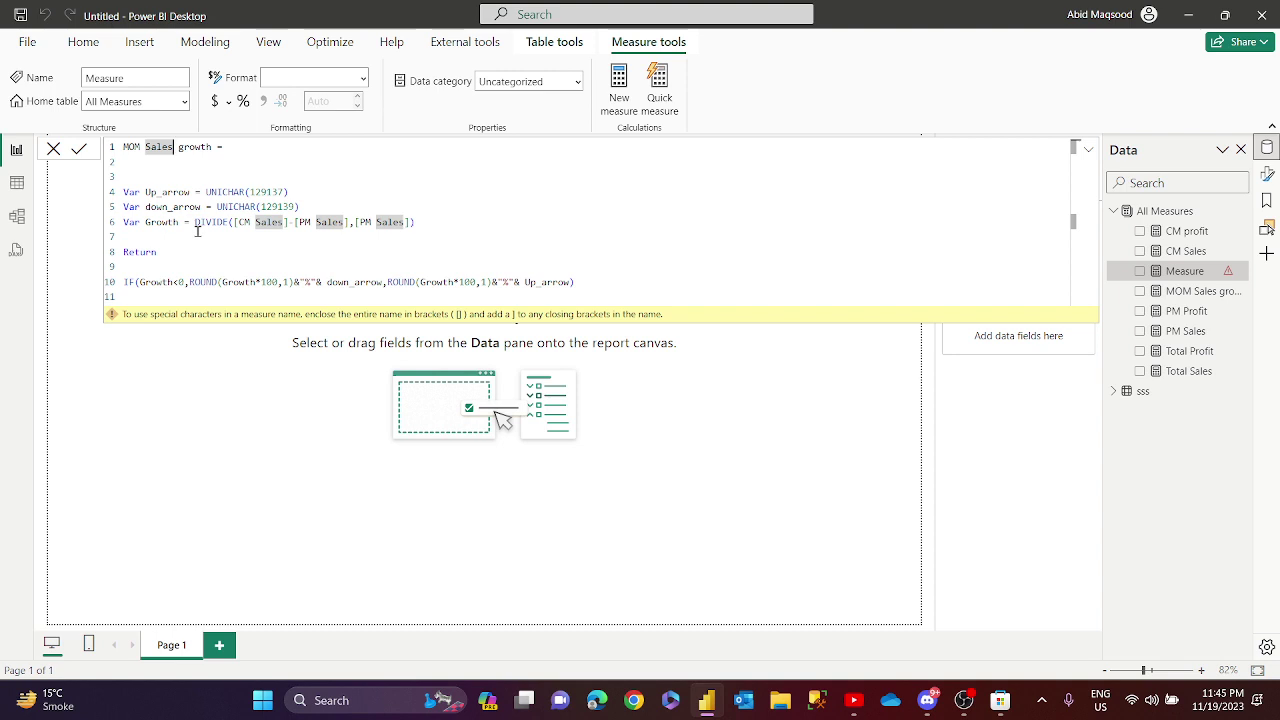
key("shift+Left")
key("shift+Left")
key("shift+Left")
key("shift+Left")
key("shift+Left")
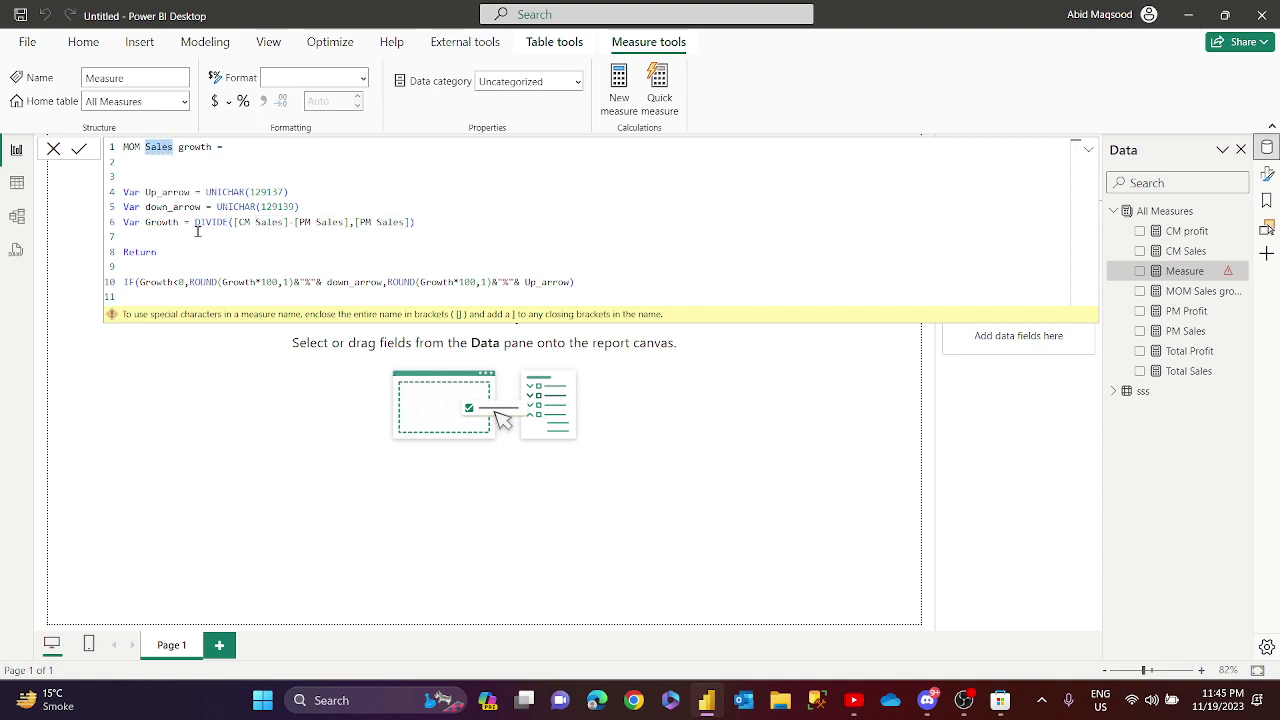
key("ctrl+f")
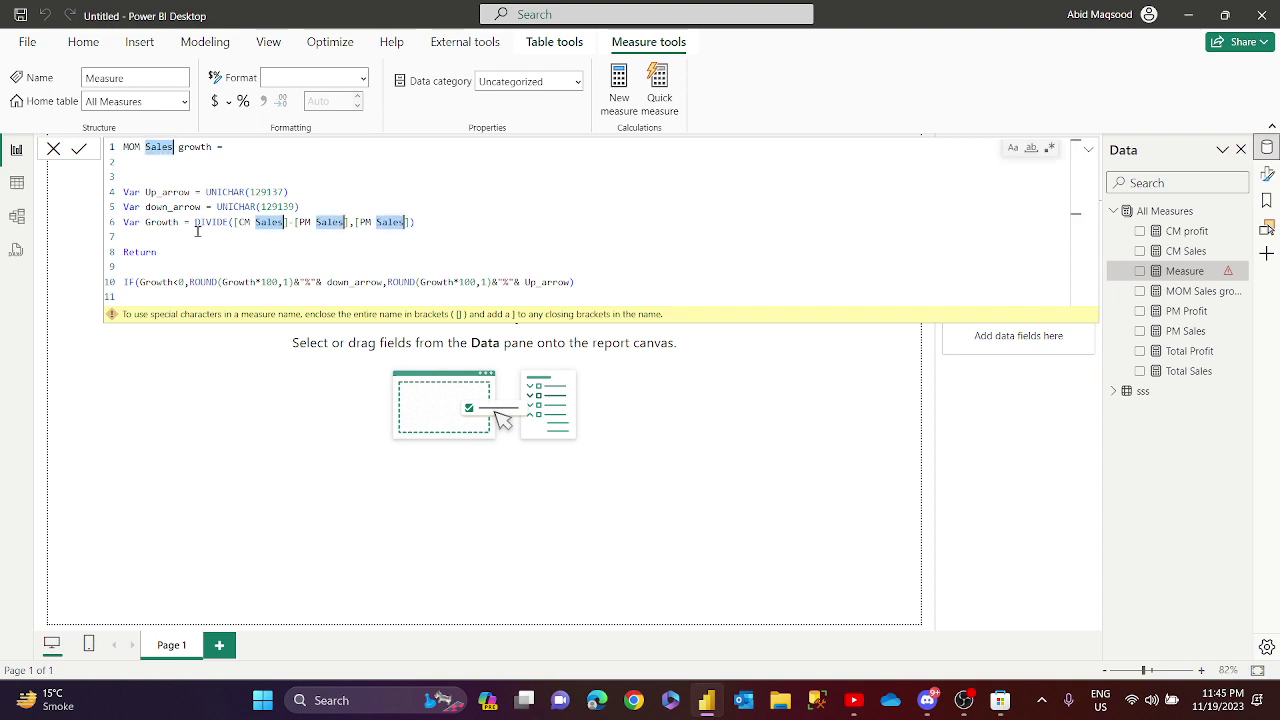
key("ctrl+shift+l")
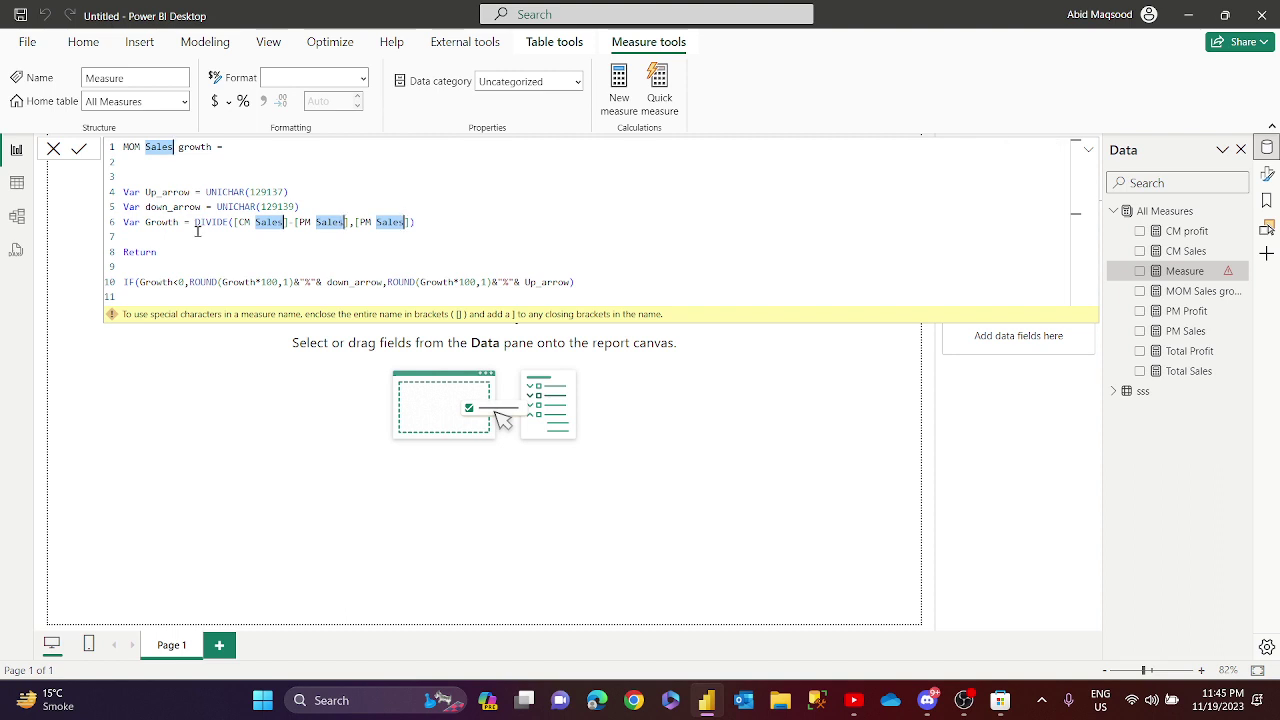
type("profit")
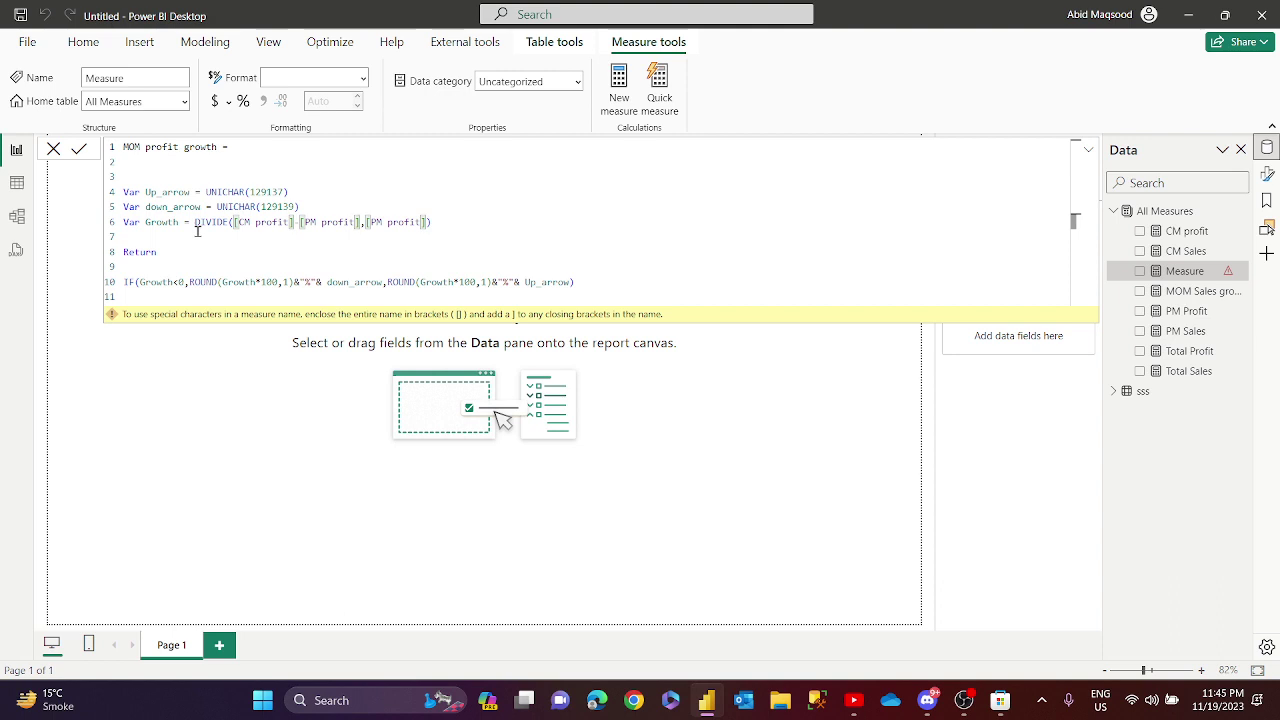
key("Down")
key("Down")
key("Down")
key("Down")
key("Down")
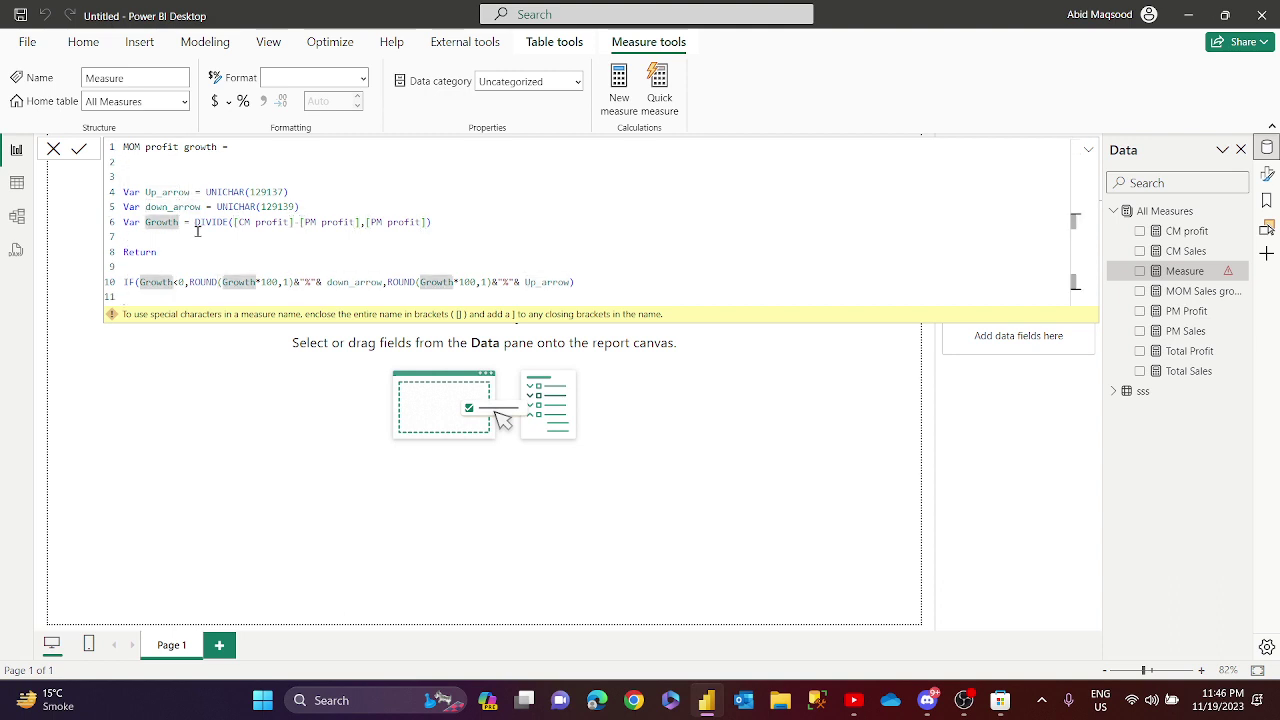
key("Return")
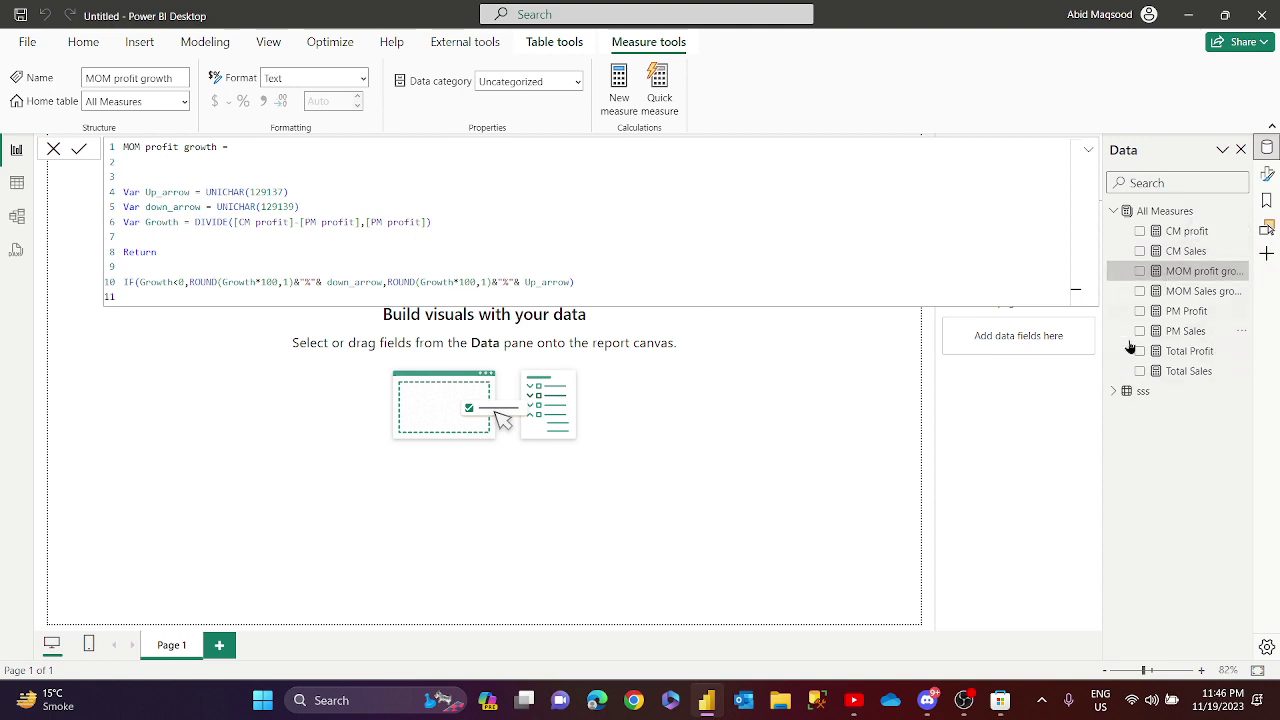
left_click(843, 410)
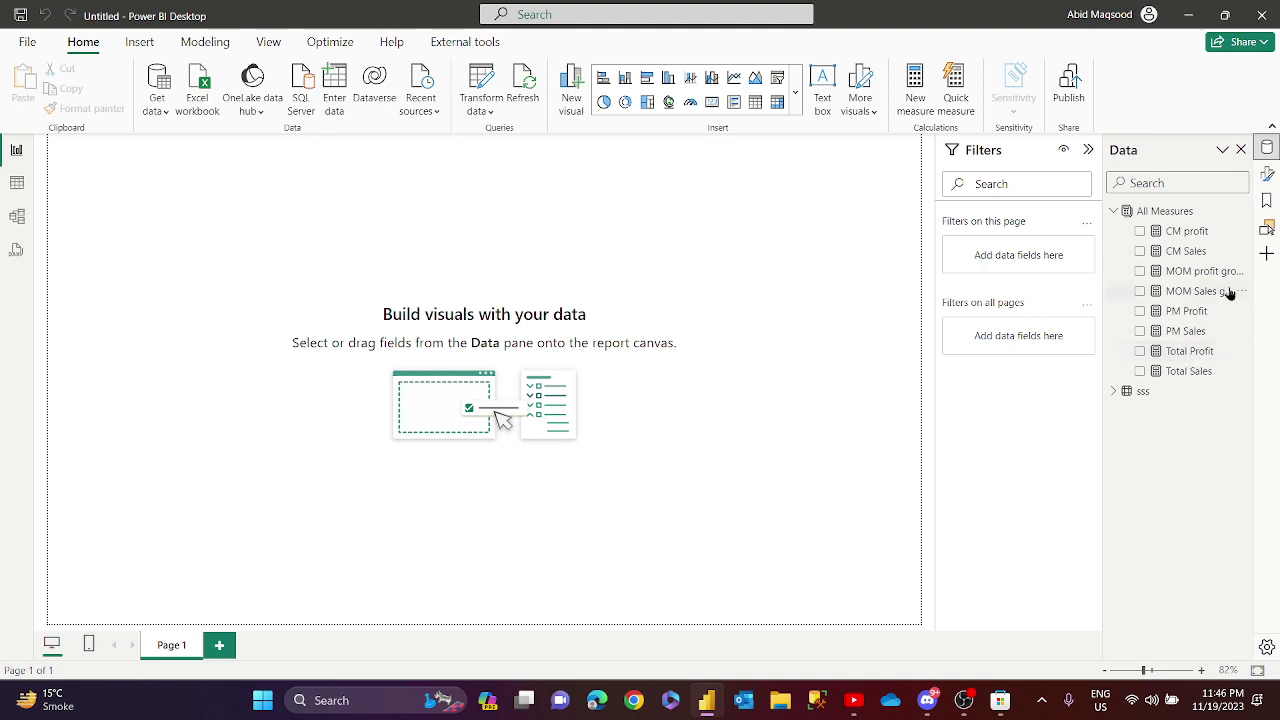
Add a measure named CQ Sales to All Measures and start its formula with CALCULATE over [Total Sales].
right_click(1158, 212)
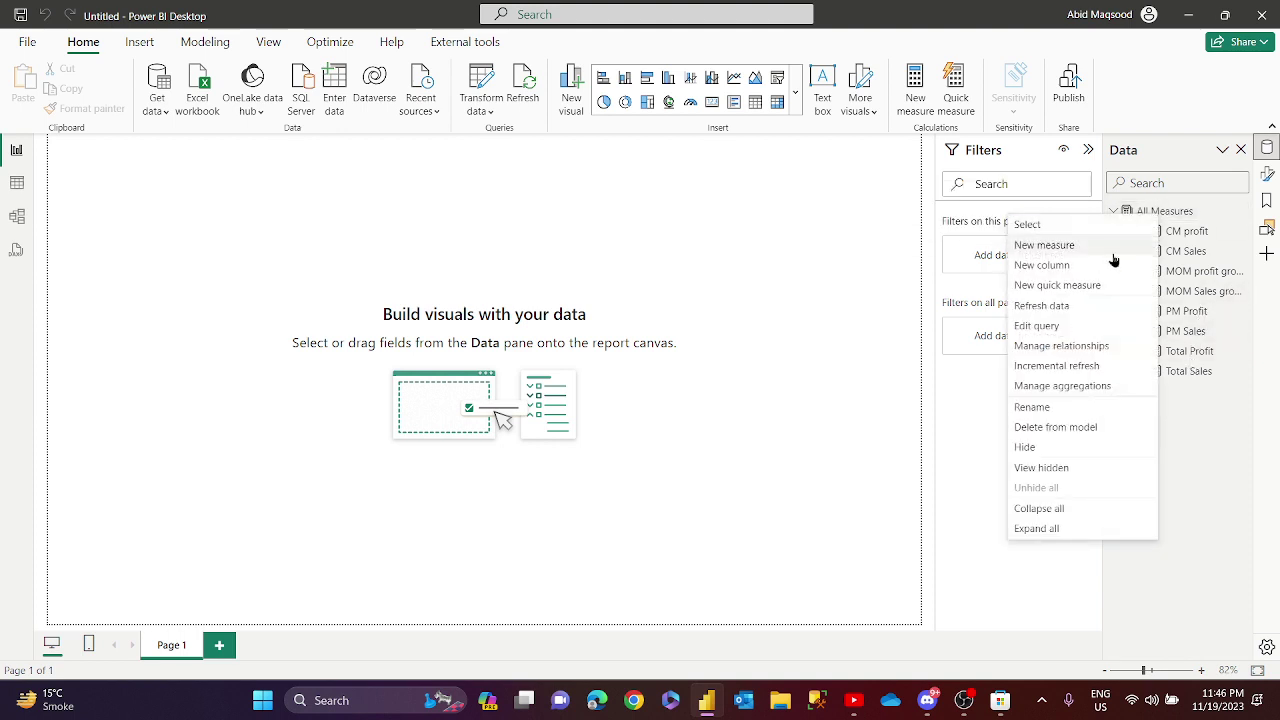
left_click(1046, 255)
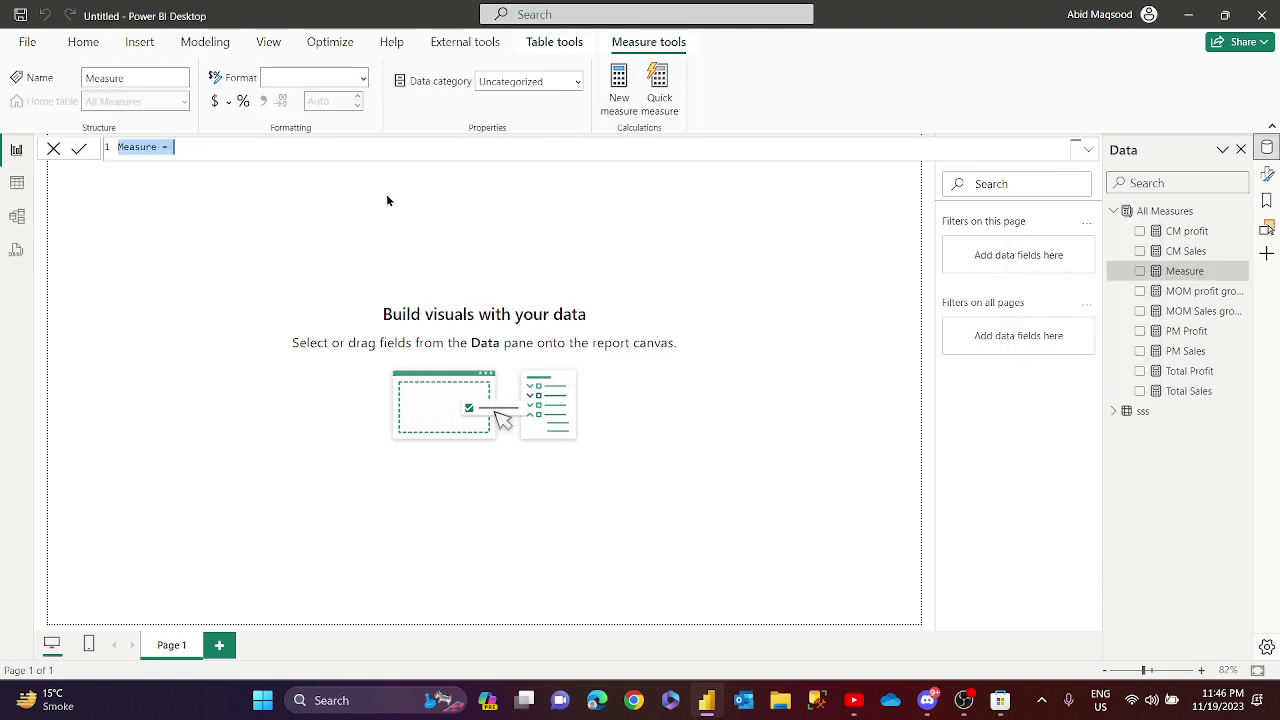
type("C")
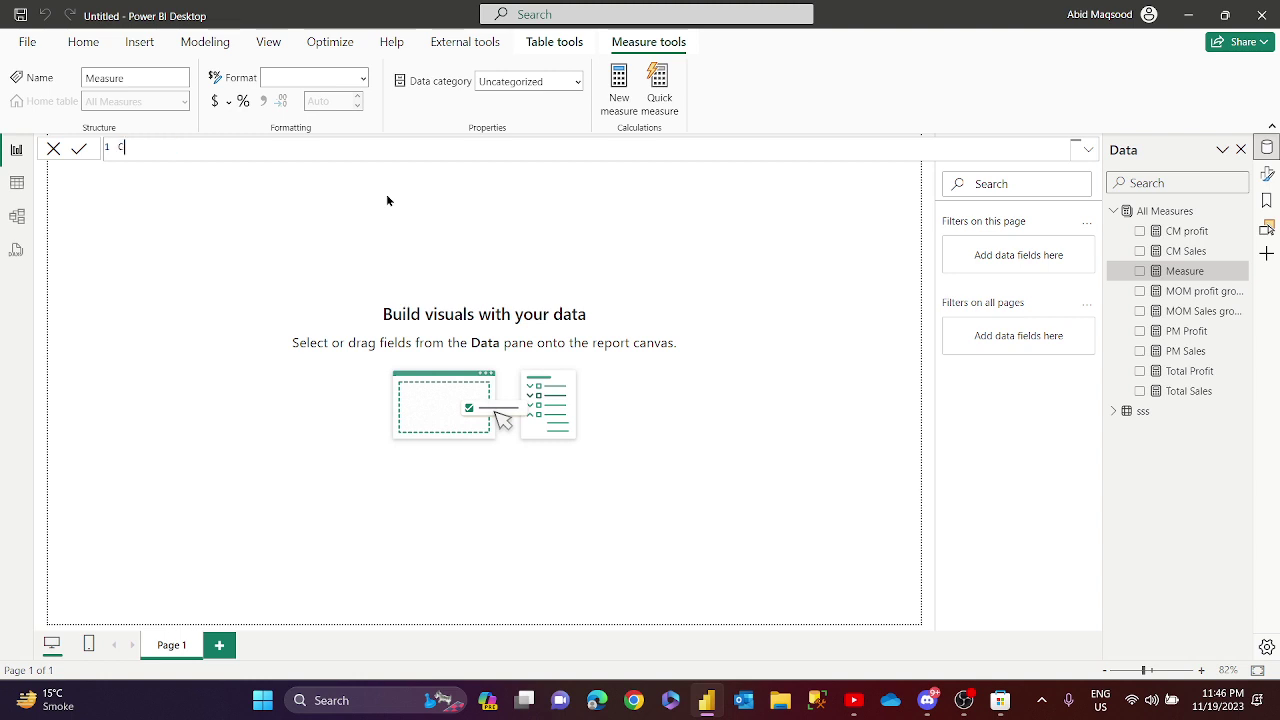
type("O Sales = CALCULATE(")
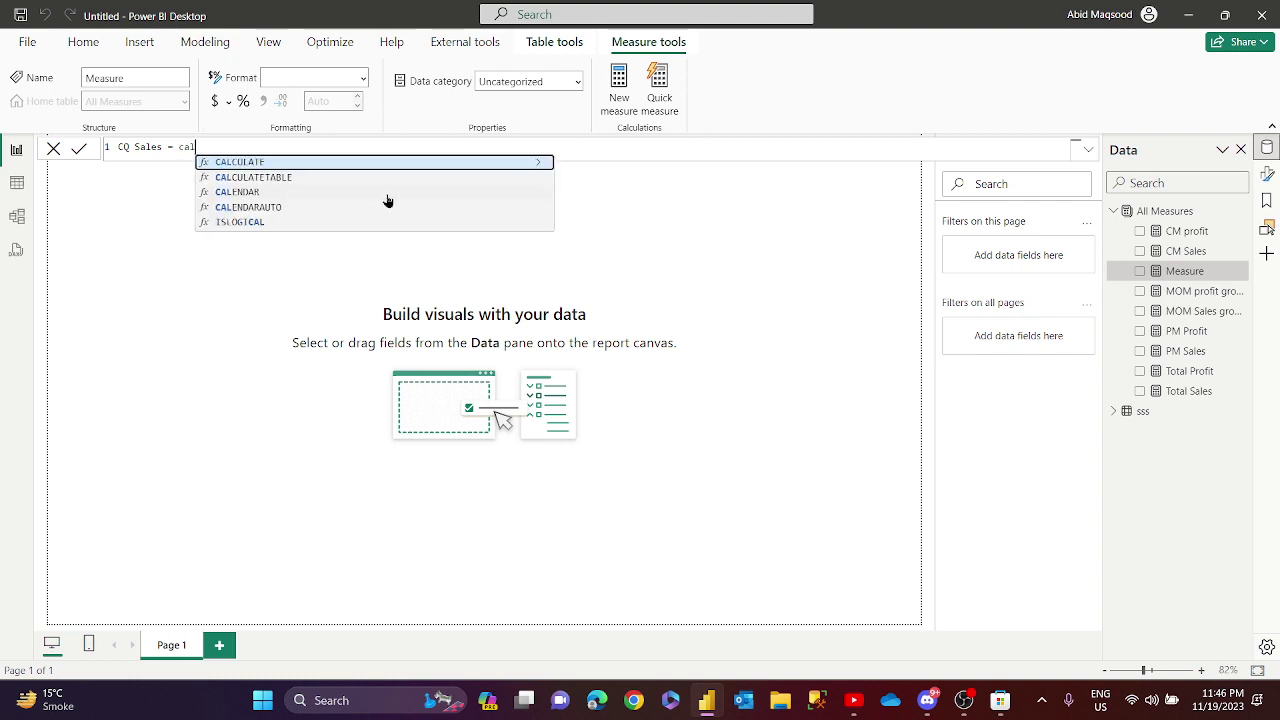
type("tot")
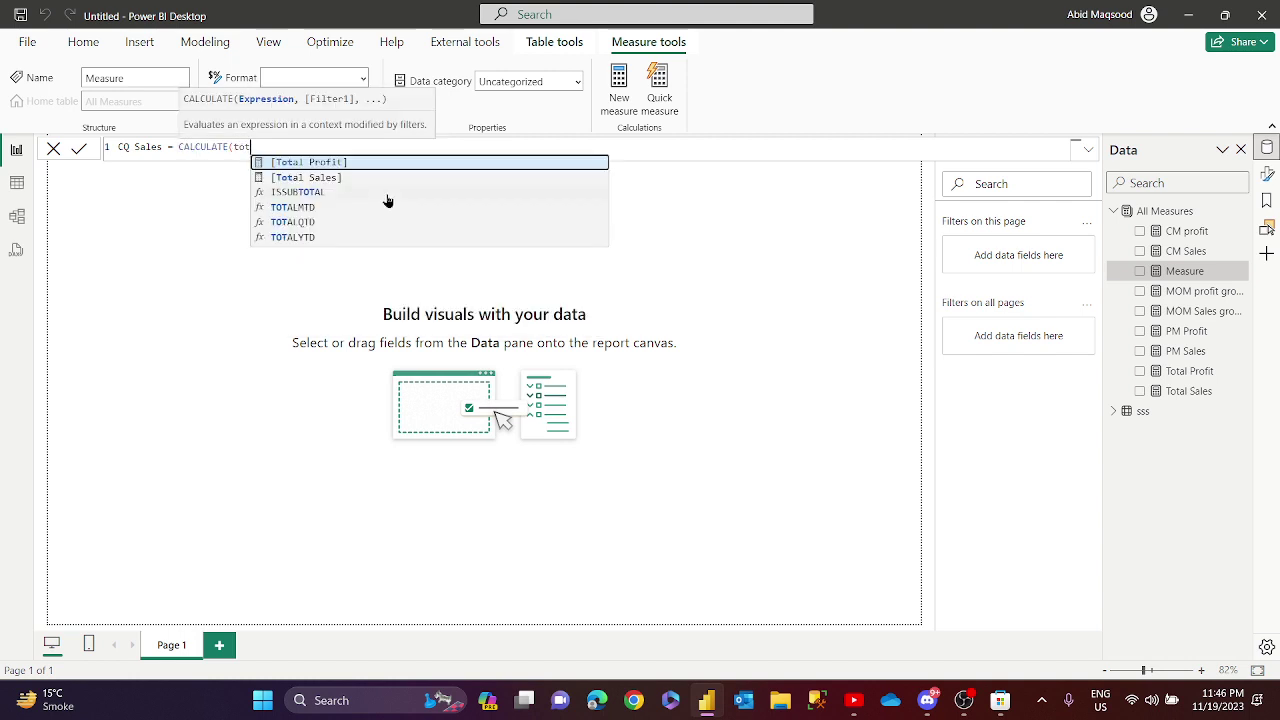
key("Down")
key("Tab")
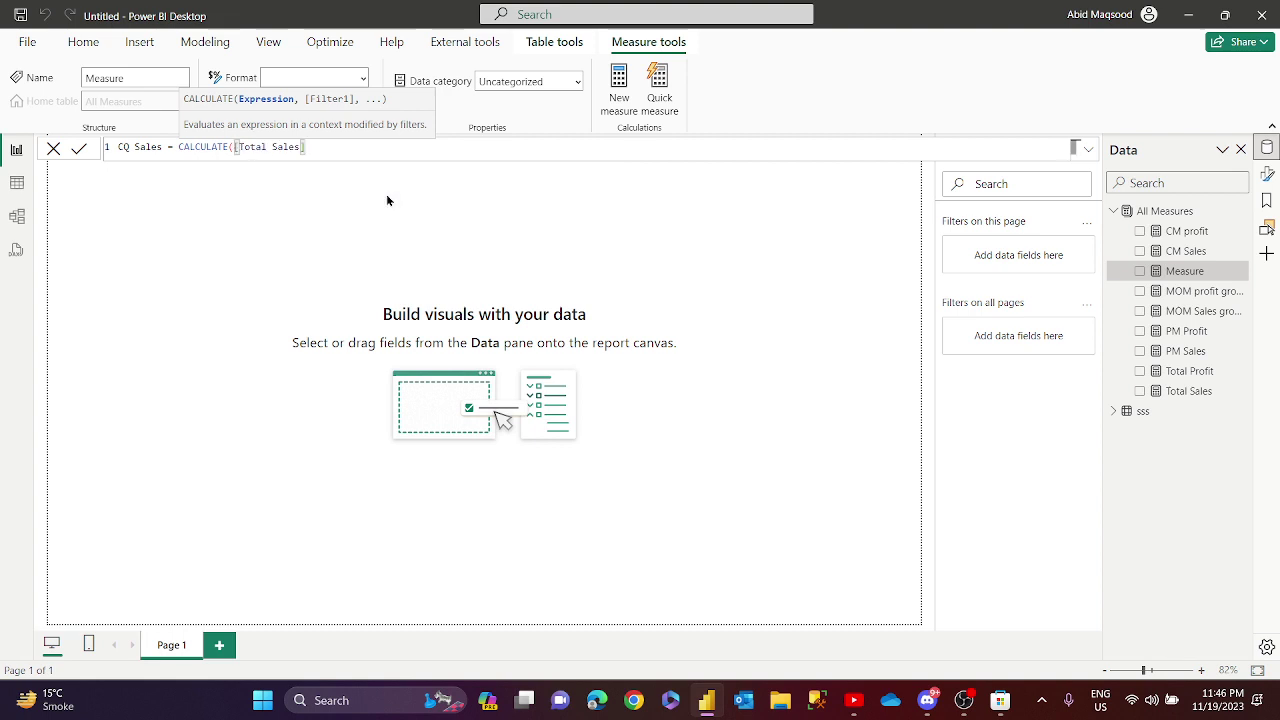
Add DATESQTD(sss[Order Date].[Date]) as the CALCULATE filter, close the parentheses and commit the CQ Sales measure.
type(",")
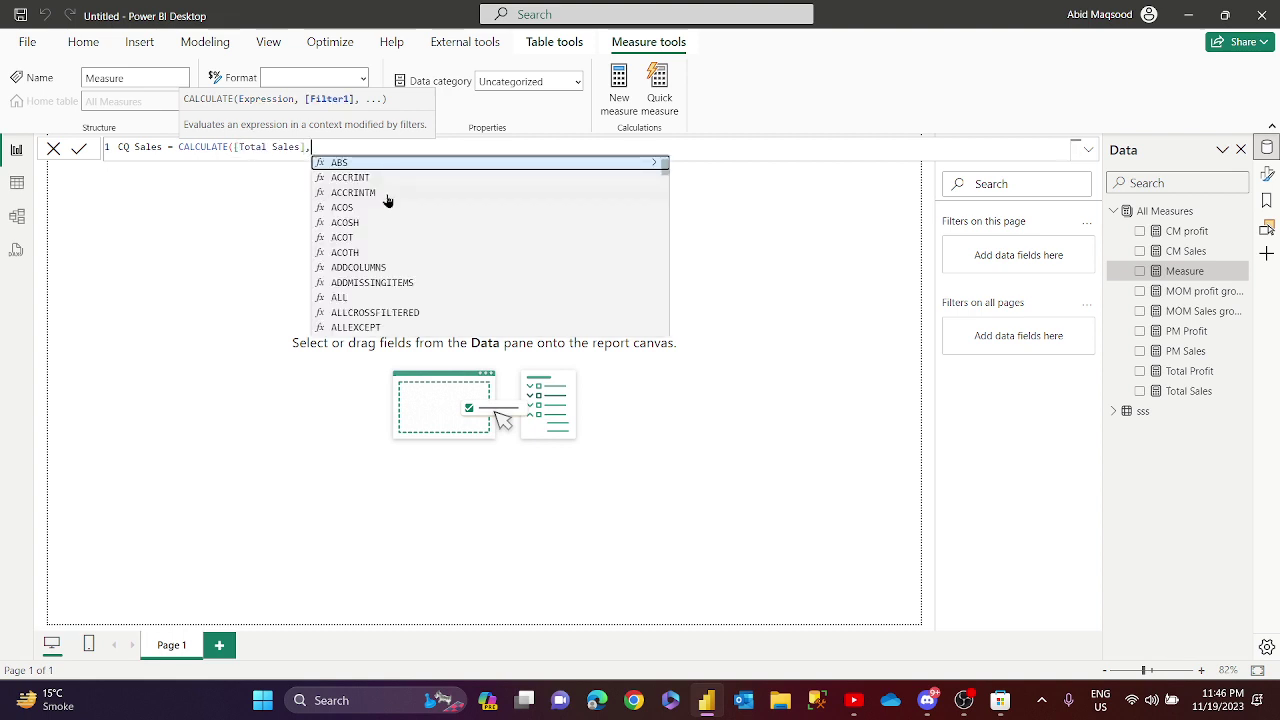
type("date")
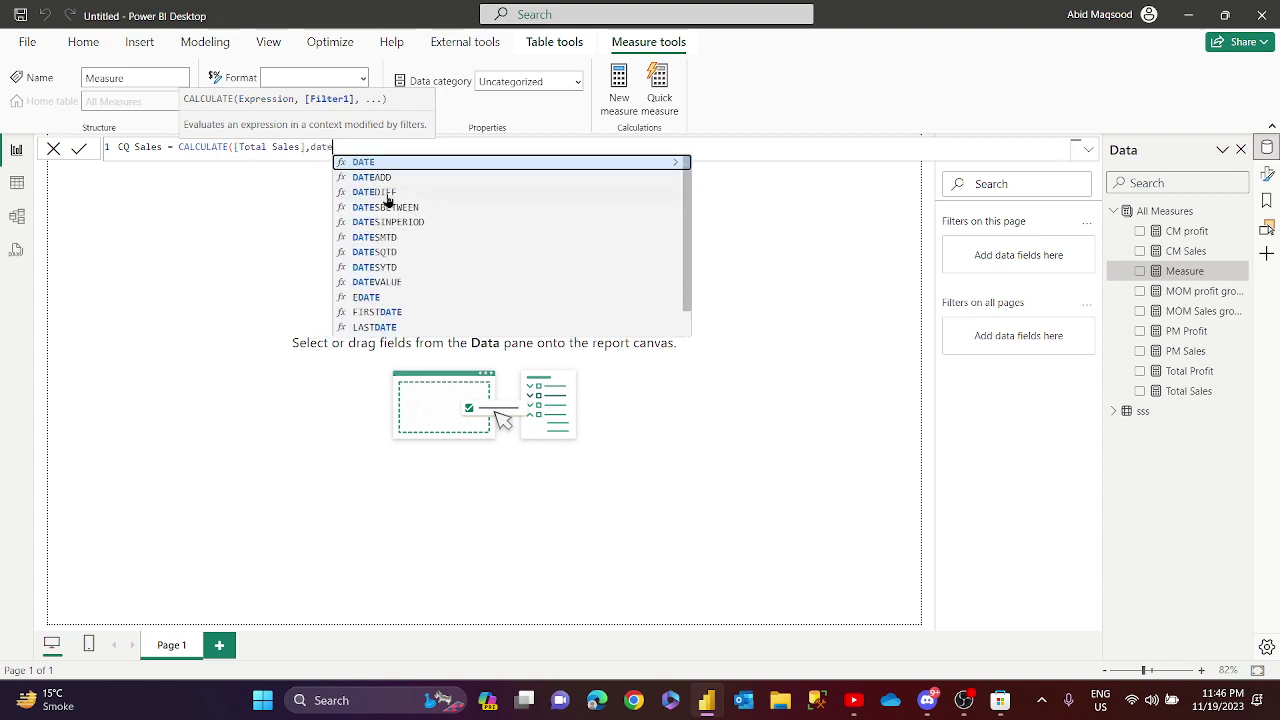
type("sqt")
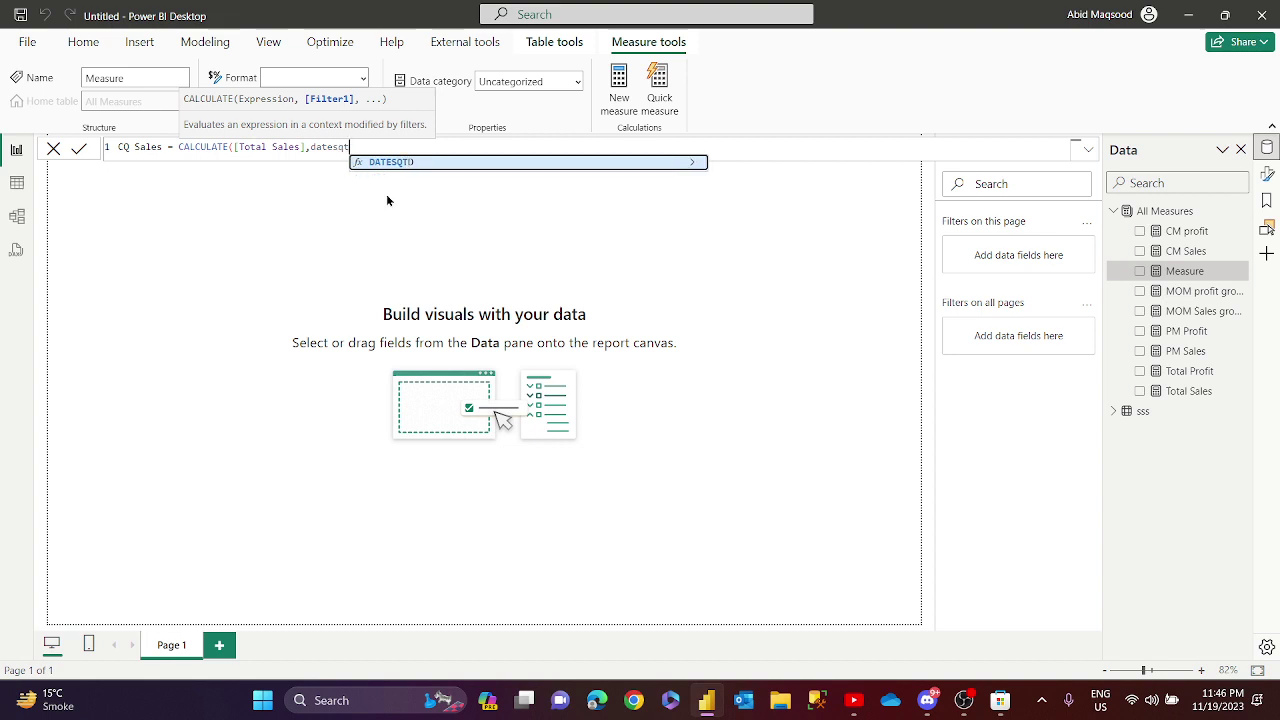
key("Tab")
type("orde")
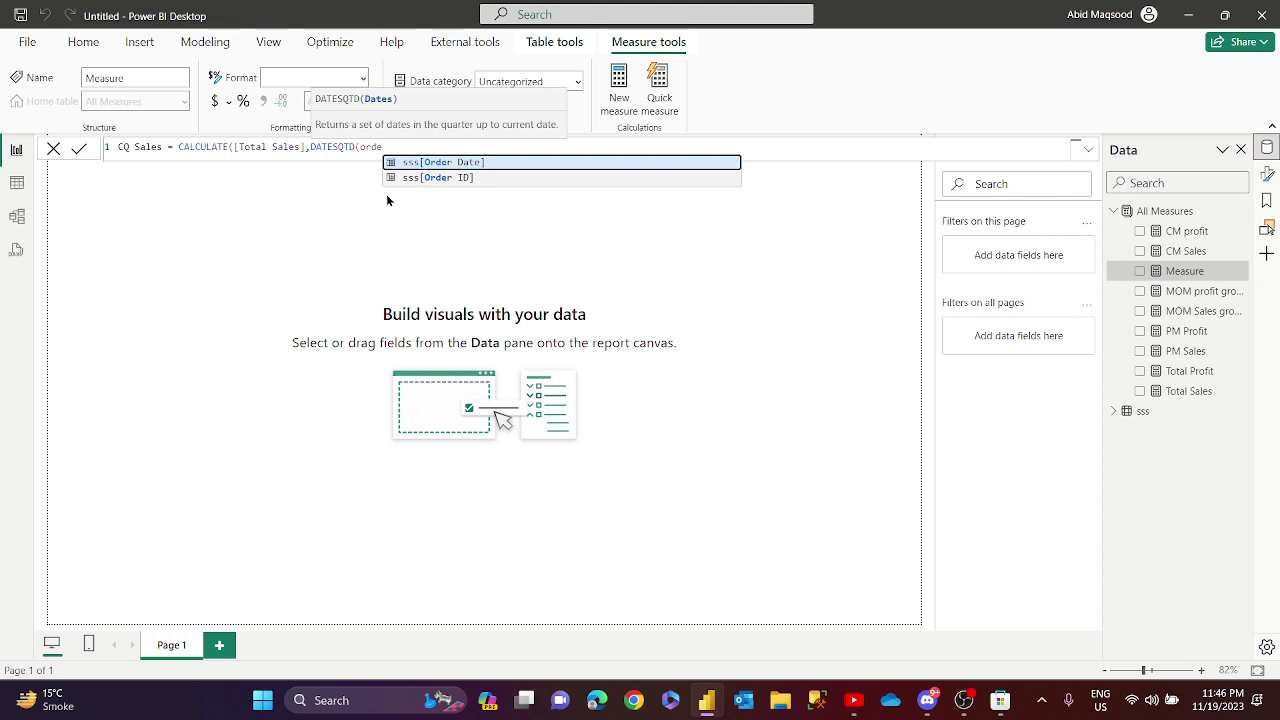
key("Tab")
type(".")
key("Tab")
type(")")
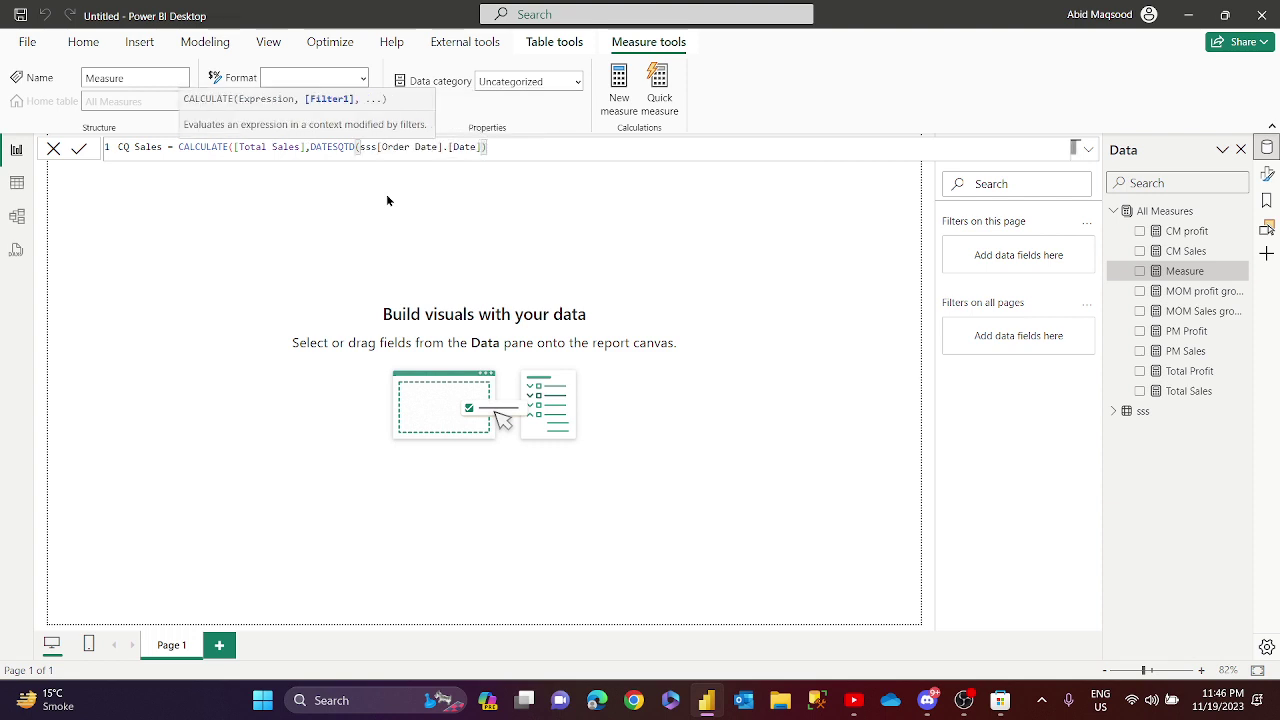
type(")")
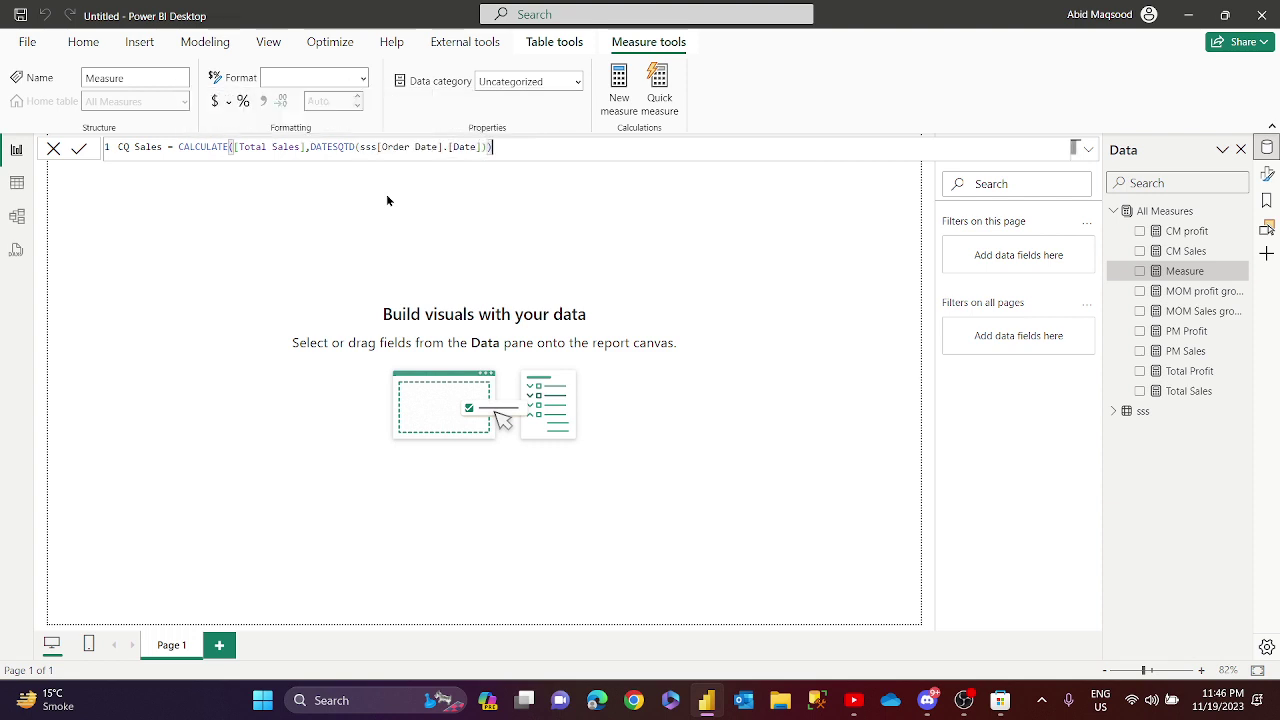
key("Return")
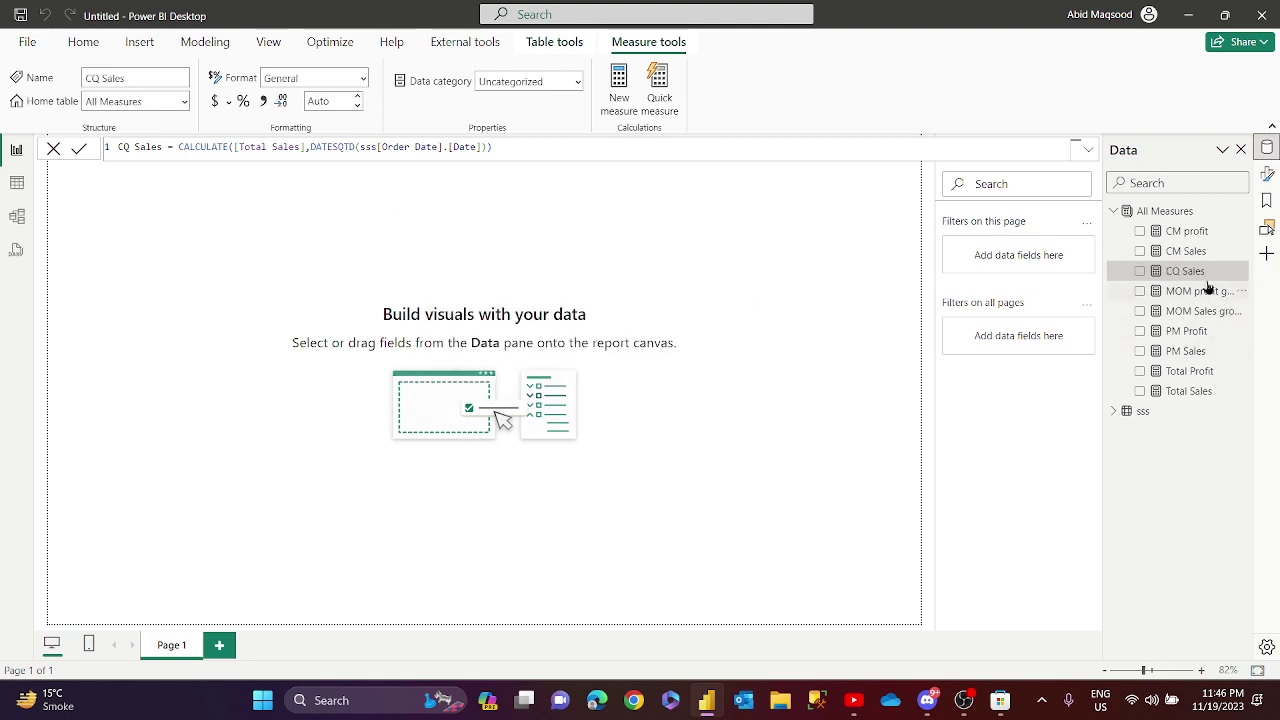
Add a measure named PQ sales to All Measures and start its formula with CALCULATE over [Total Sales].
right_click(1160, 213)
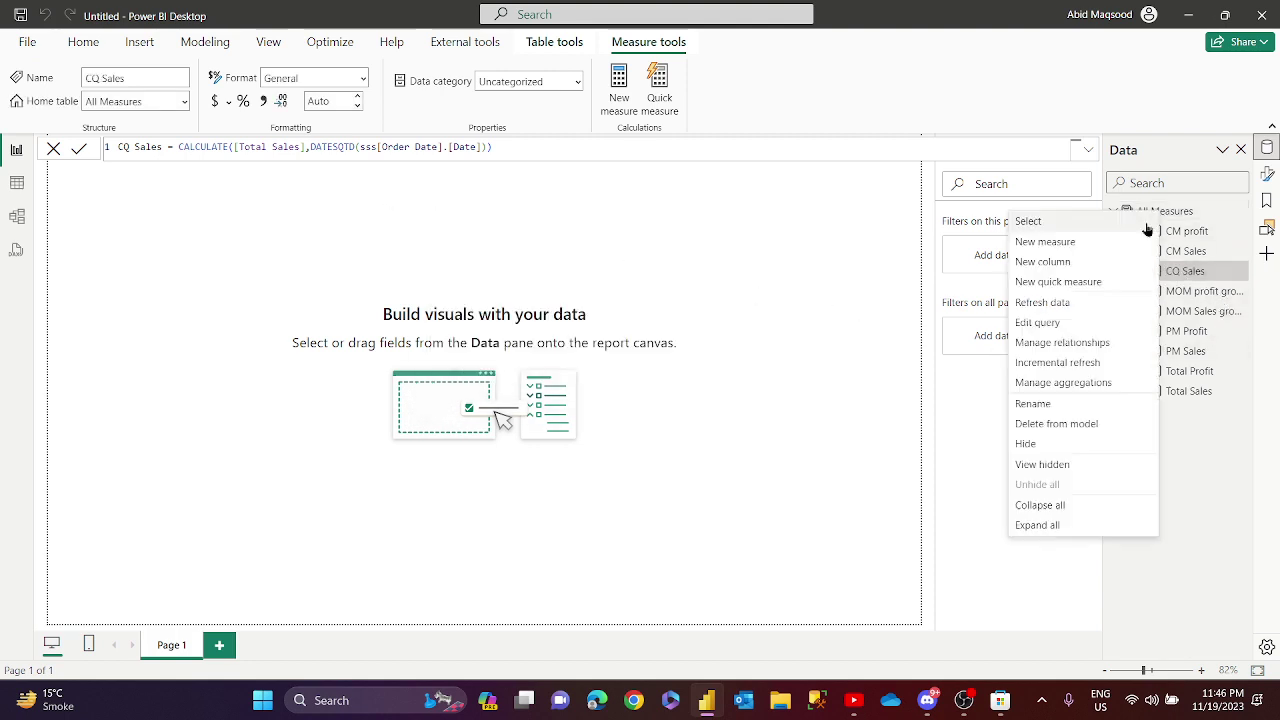
left_click(1071, 240)
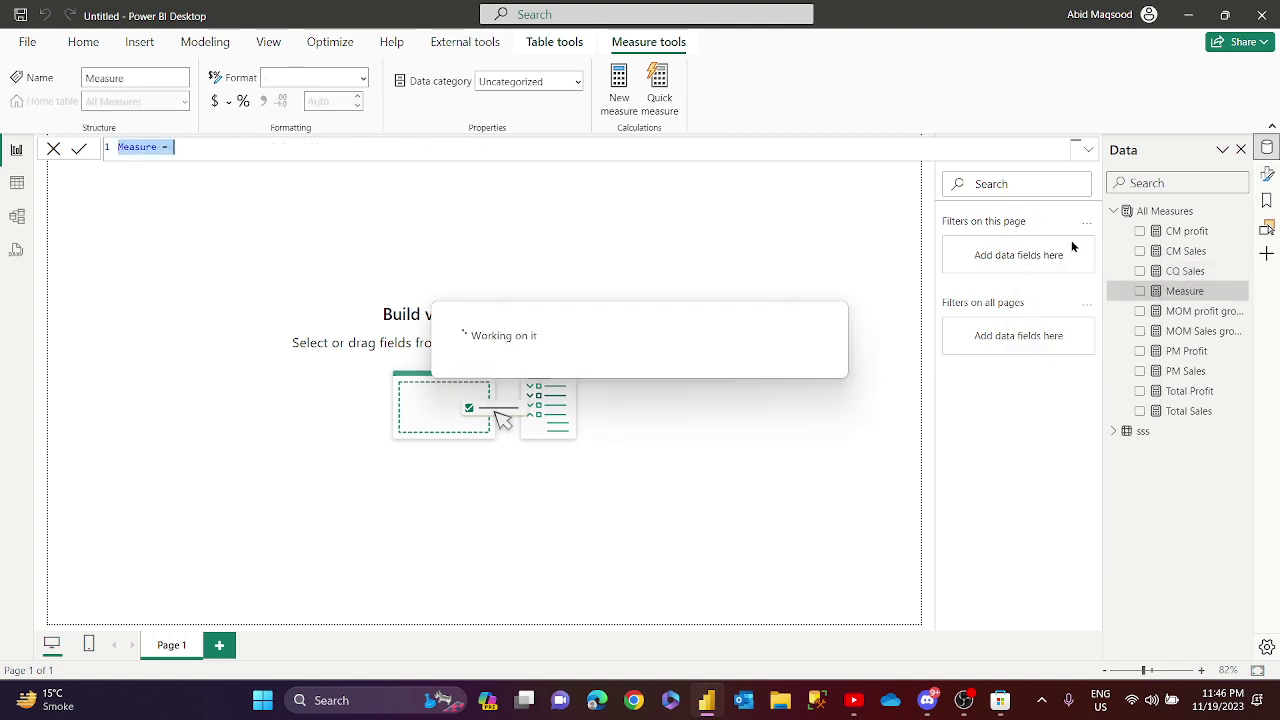
type("P")
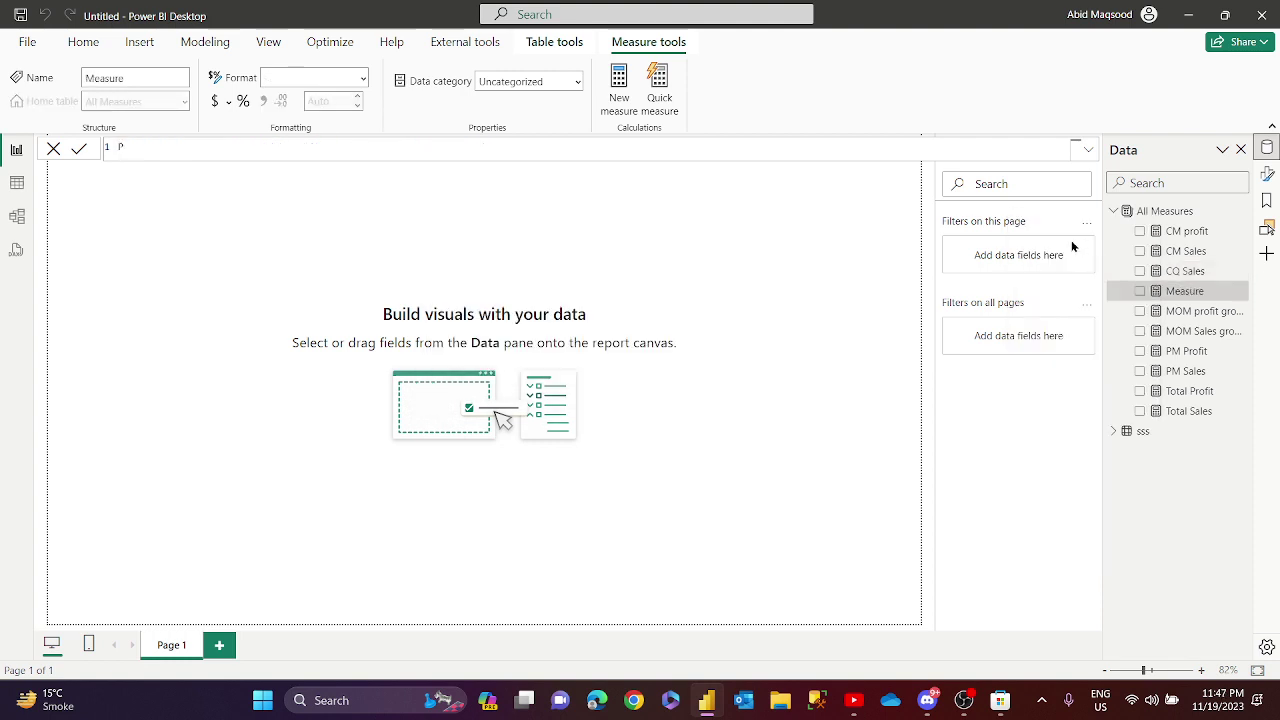
type("Q sal")
type("cal")
key("Tab")
type("total")
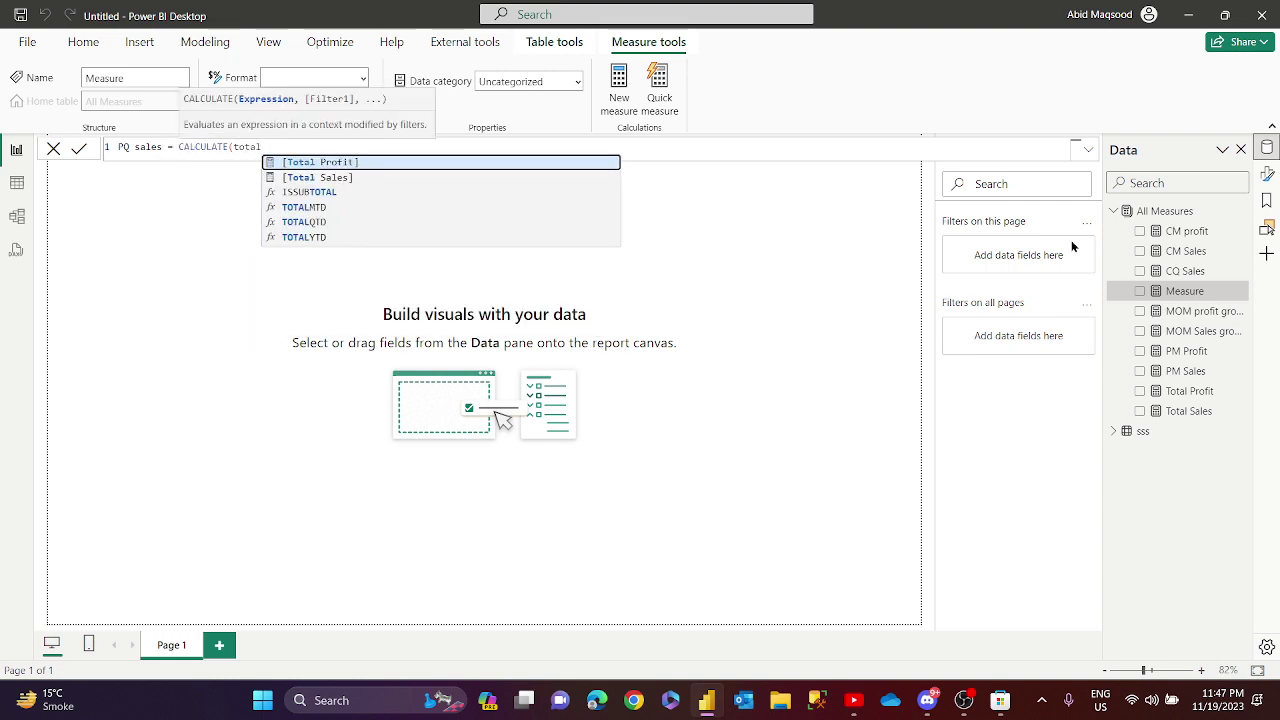
key("Down")
key("Tab")
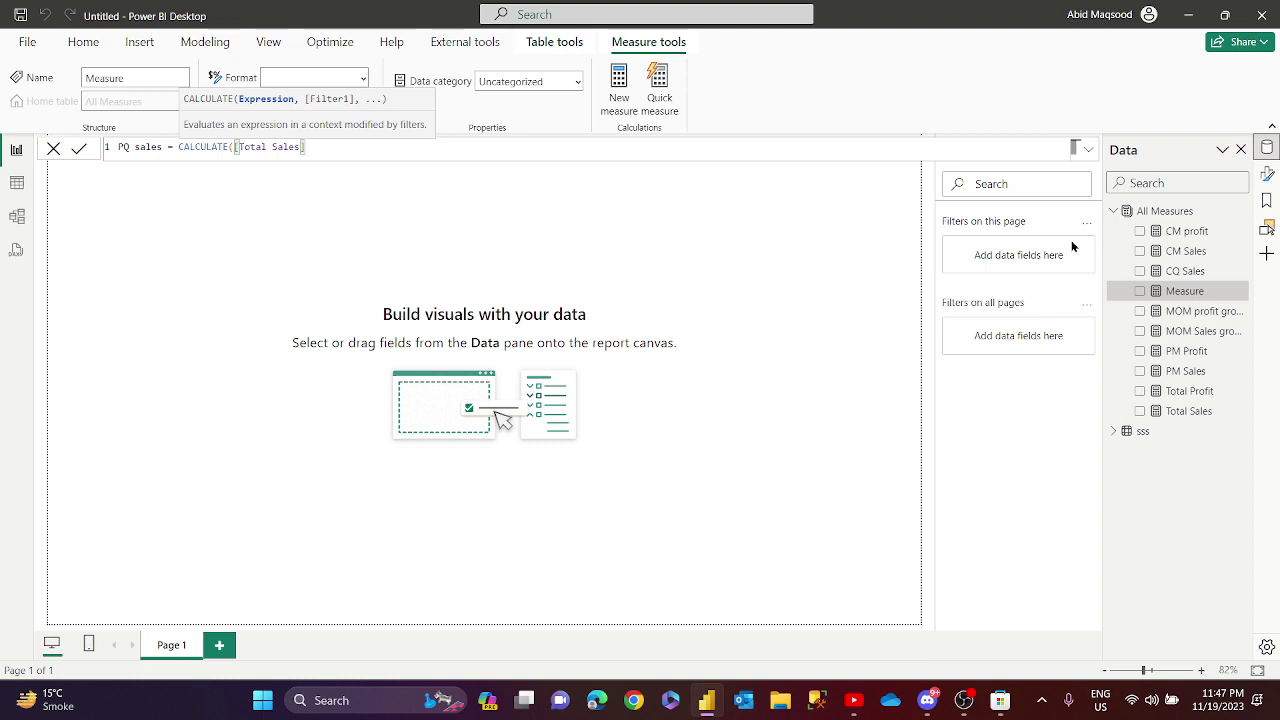
Open a PREVIOUSQUARTER function as the CALCULATE filter of the PQ sales measure.
type(",")
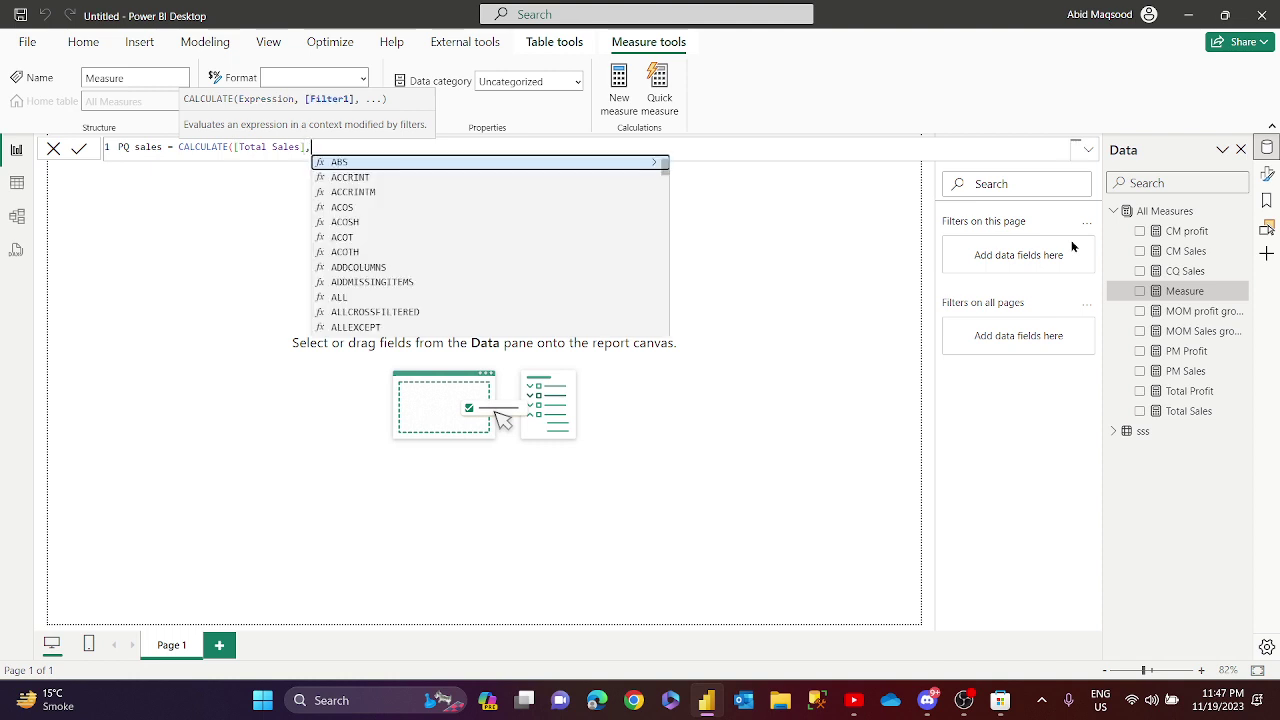
type("prev")
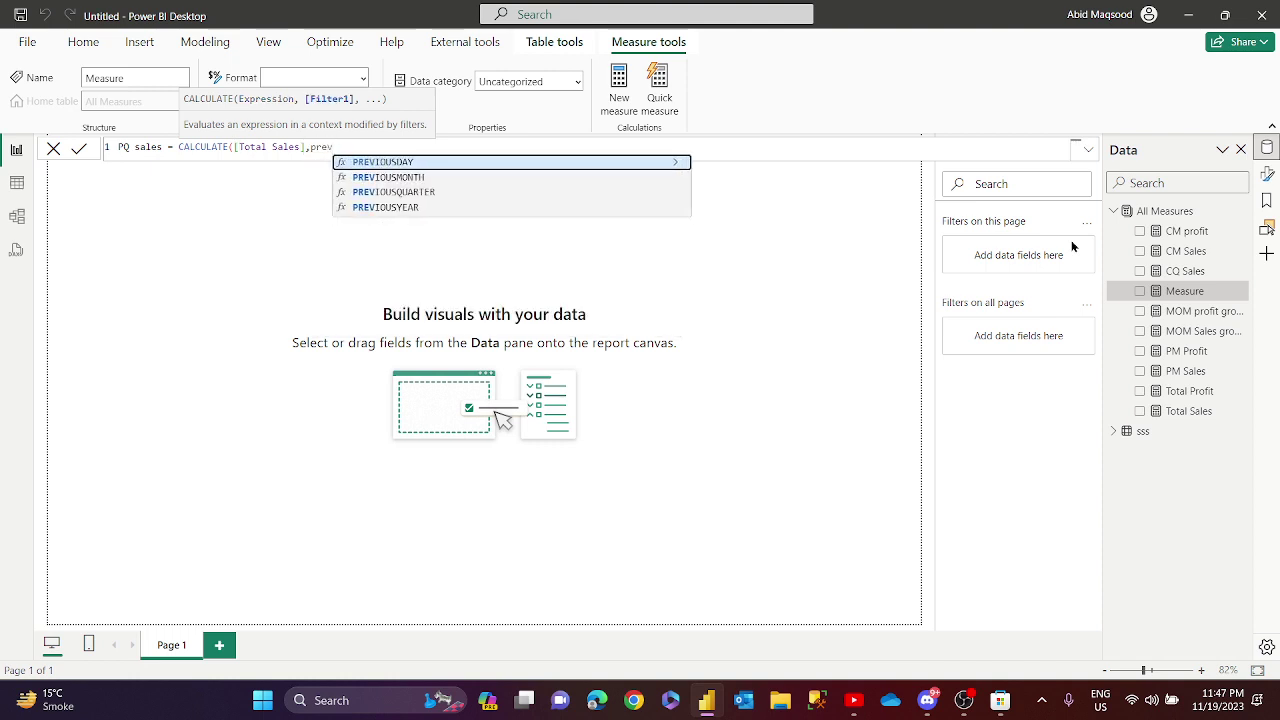
key("Down")
key("Down")
key("Tab")
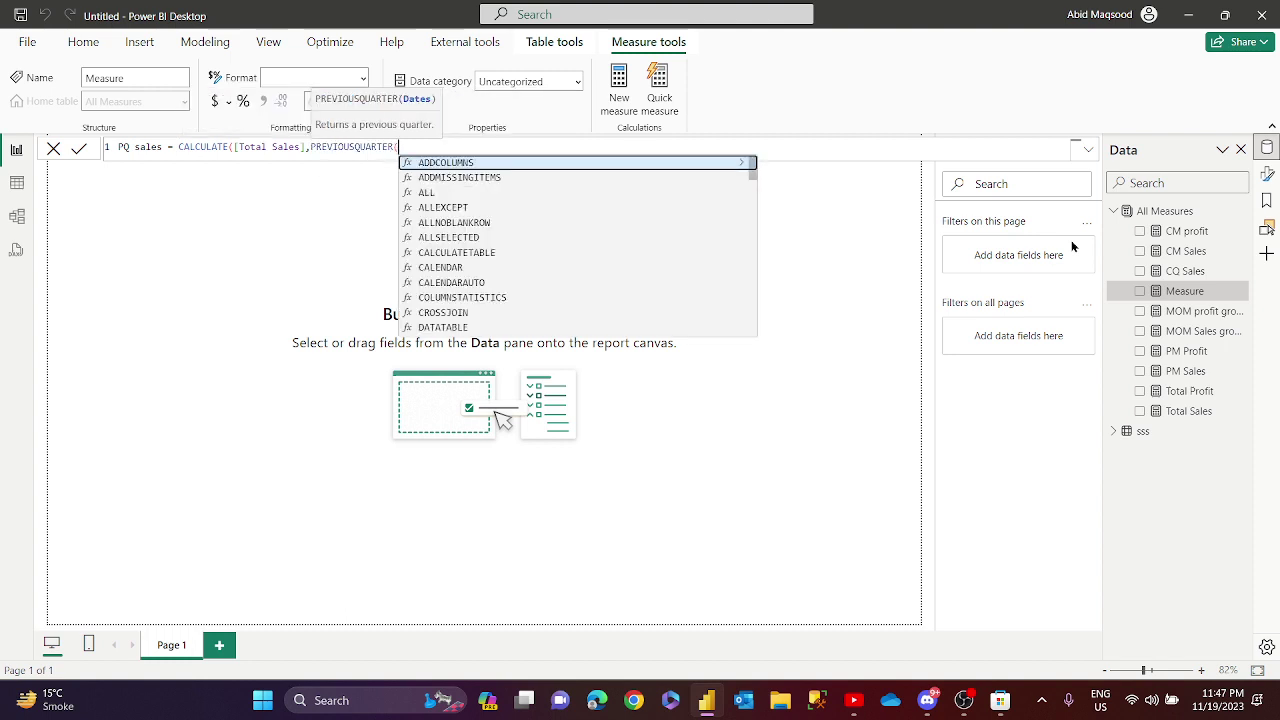
Nest DATESQTD(sss[Order Date].[Date]) inside PREVIOUSQUARTER, close all parentheses and commit the PQ sales measure.
type("dates")
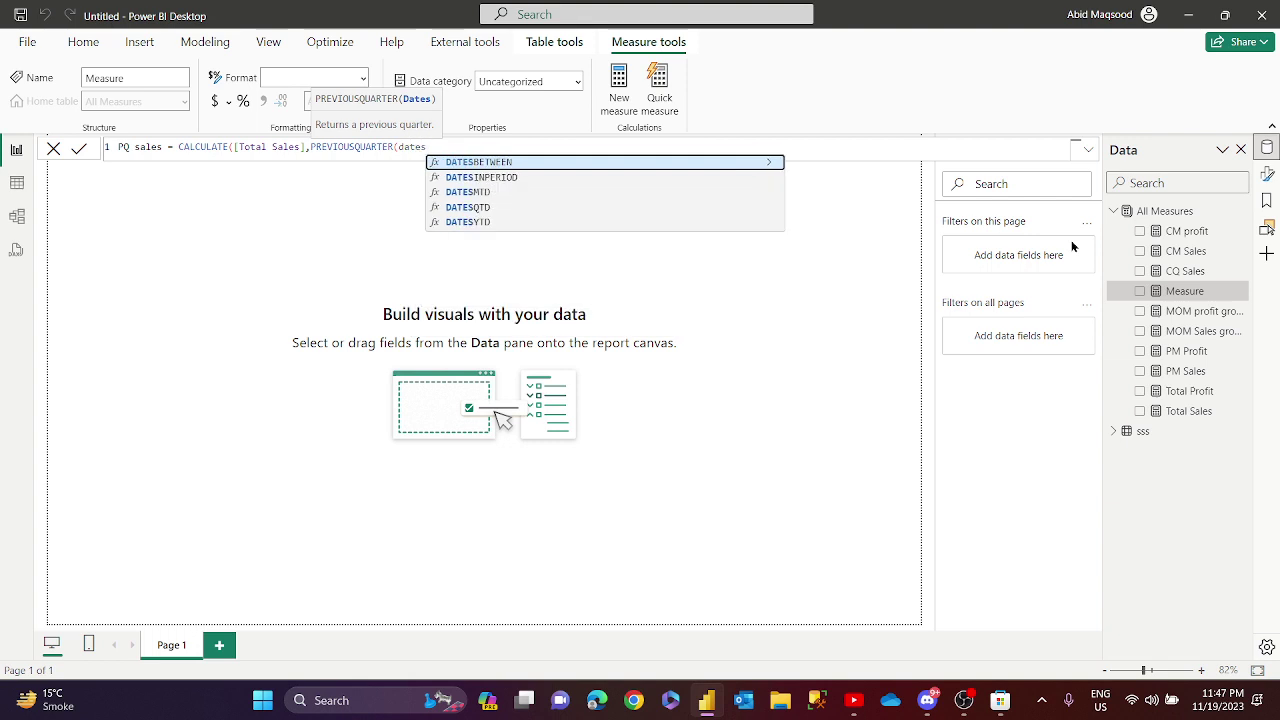
key("Down")
key("Down")
key("Down")
key("Tab")
type("orde")
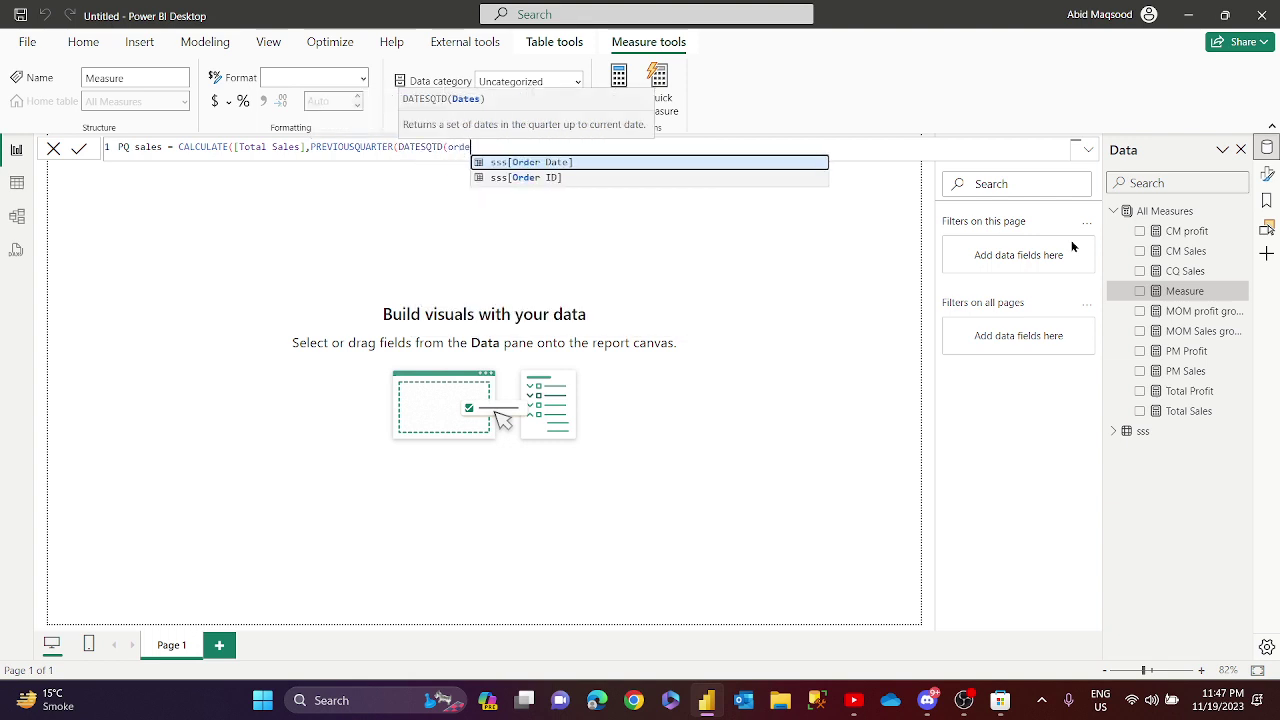
key("Tab")
type(".")
key("Tab")
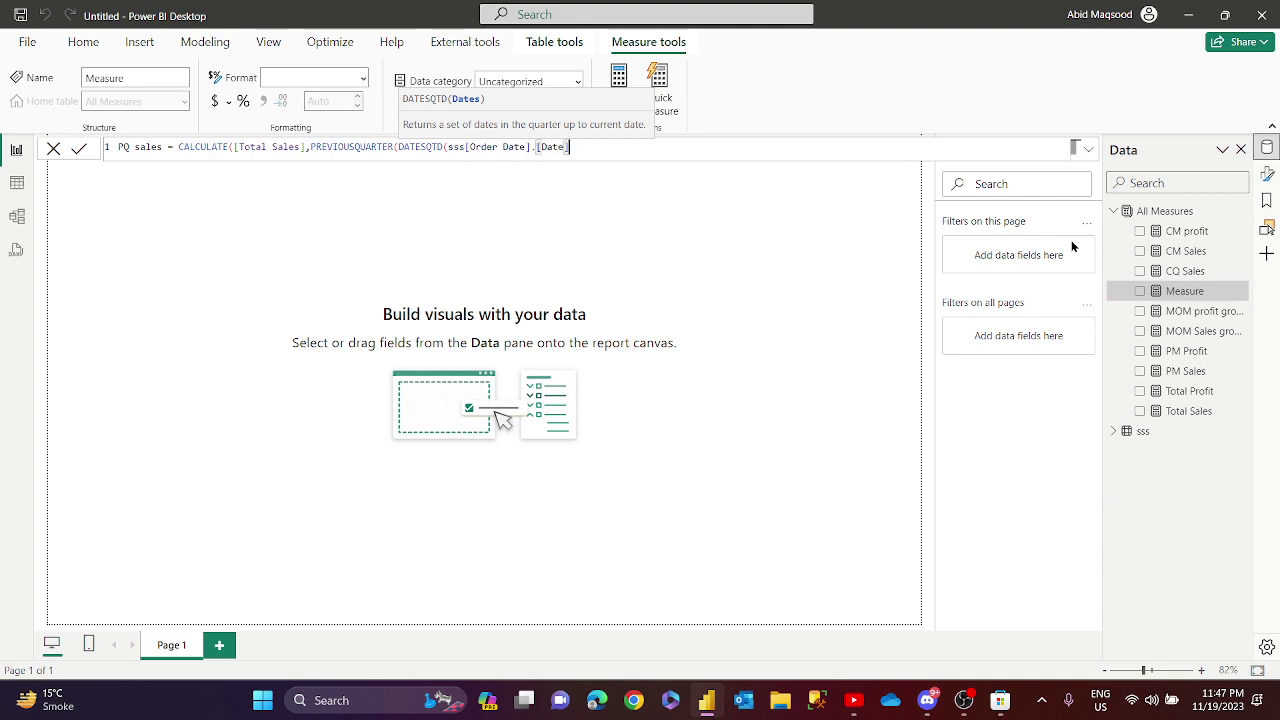
type(")))")
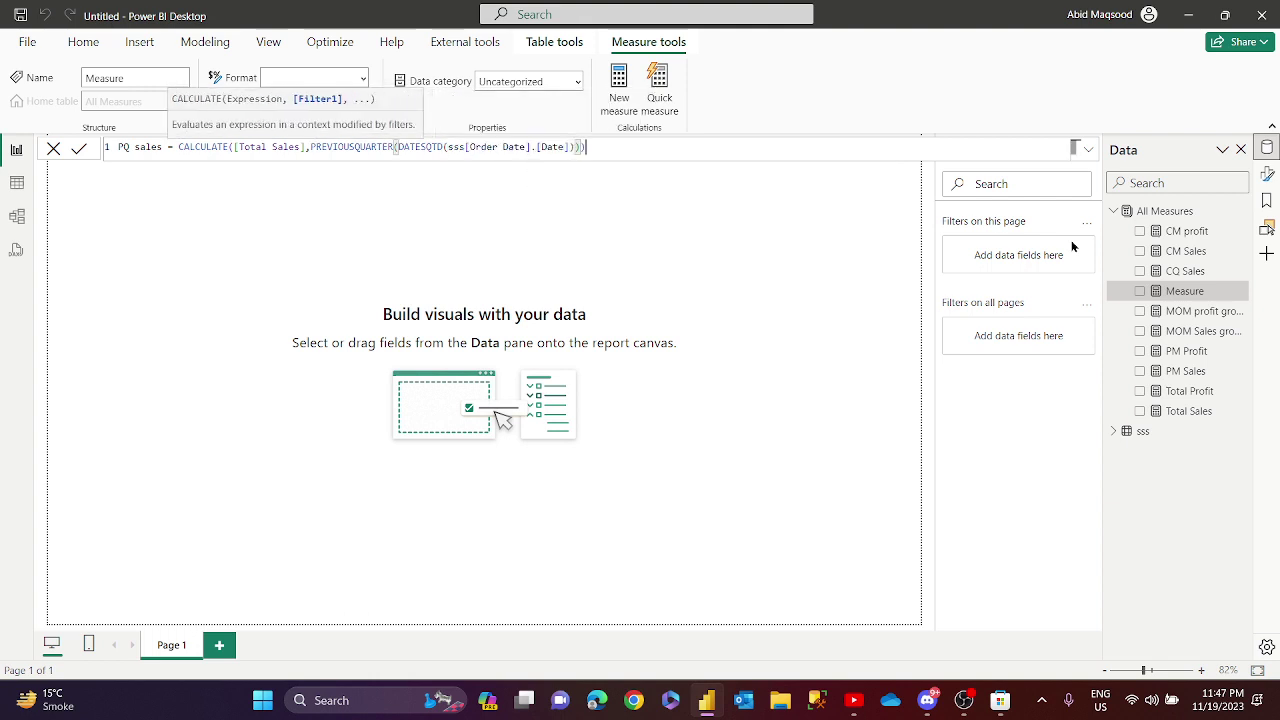
key("Return")
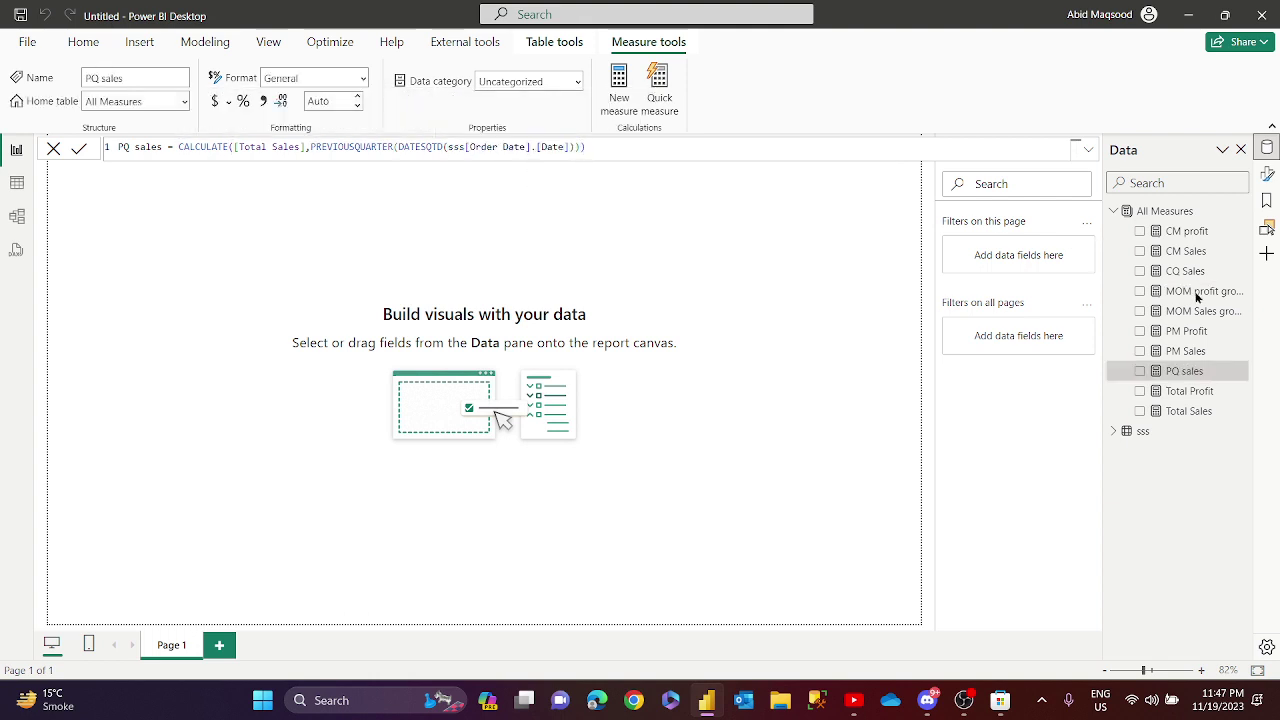
Add a measure named QOQ Sales Growth to All Measures and insert six blank lines below its name for the formula.
right_click(1171, 219)
left_click(1092, 250)
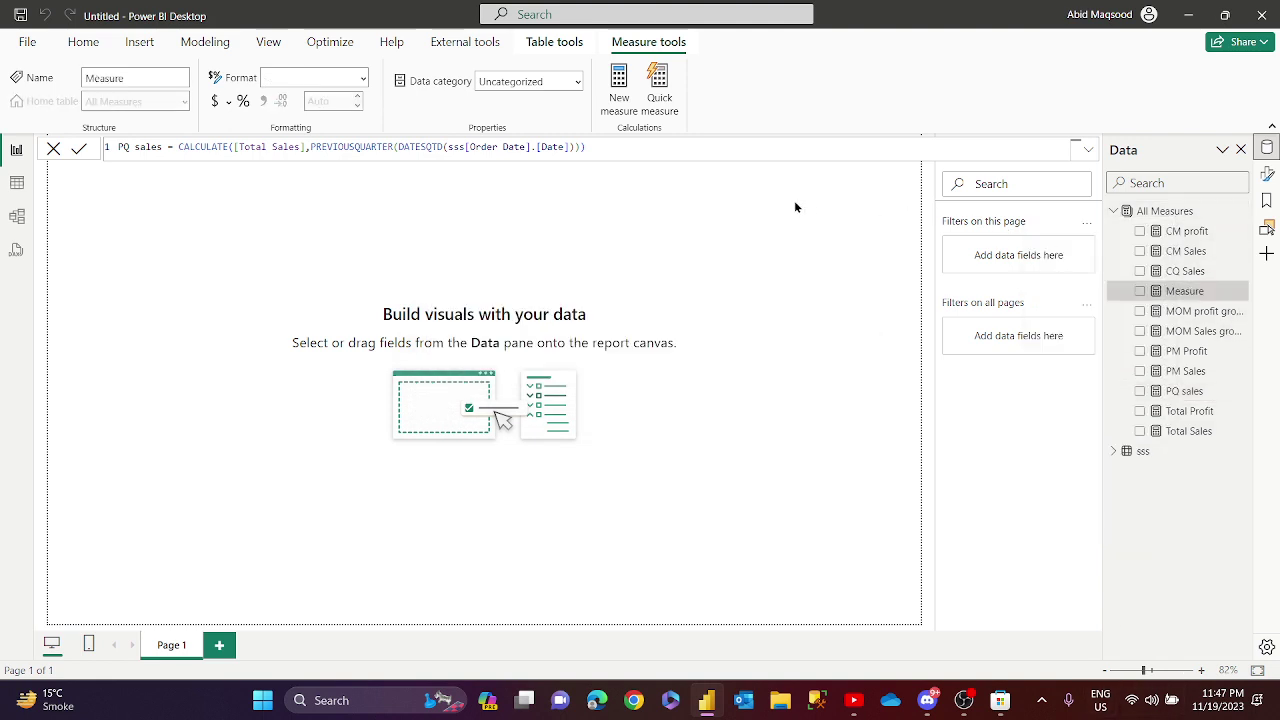
type("QOQ")
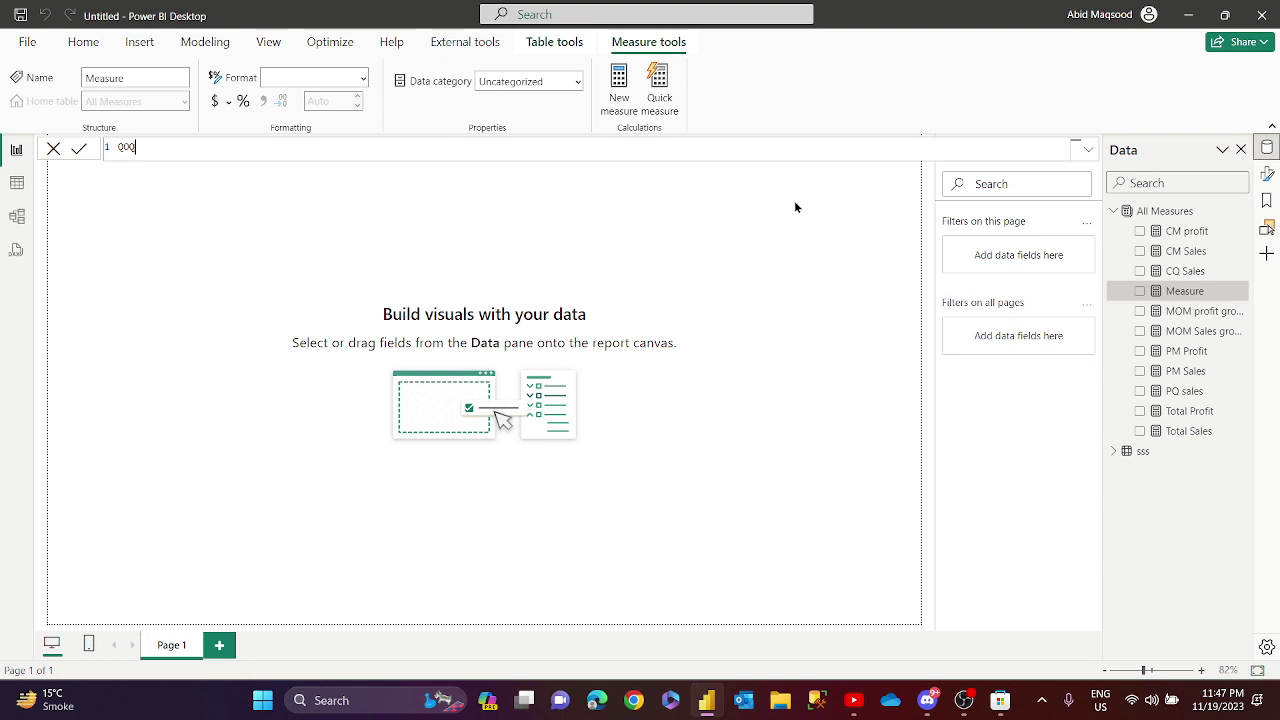
type(" Sales Growth =")
key("shift+Return")
key("shift+Return")
key("shift+Return")
key("shift+Return")
key("shift+Return")
key("shift+Return")
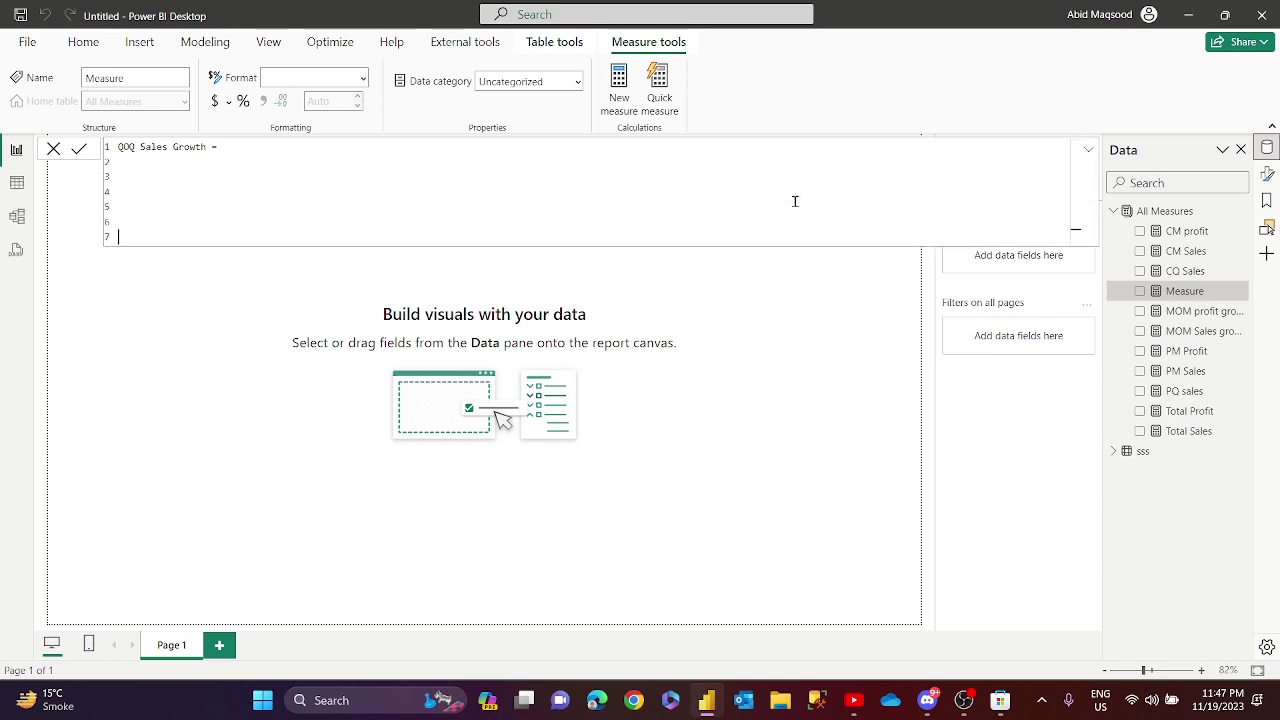
On line 3 of the QOQ Sales Growth formula, declare the variable Up_arrow as UNICHAR(129137).
key("Up")
key("Up")
key("Up")
key("Up")
type("Va")
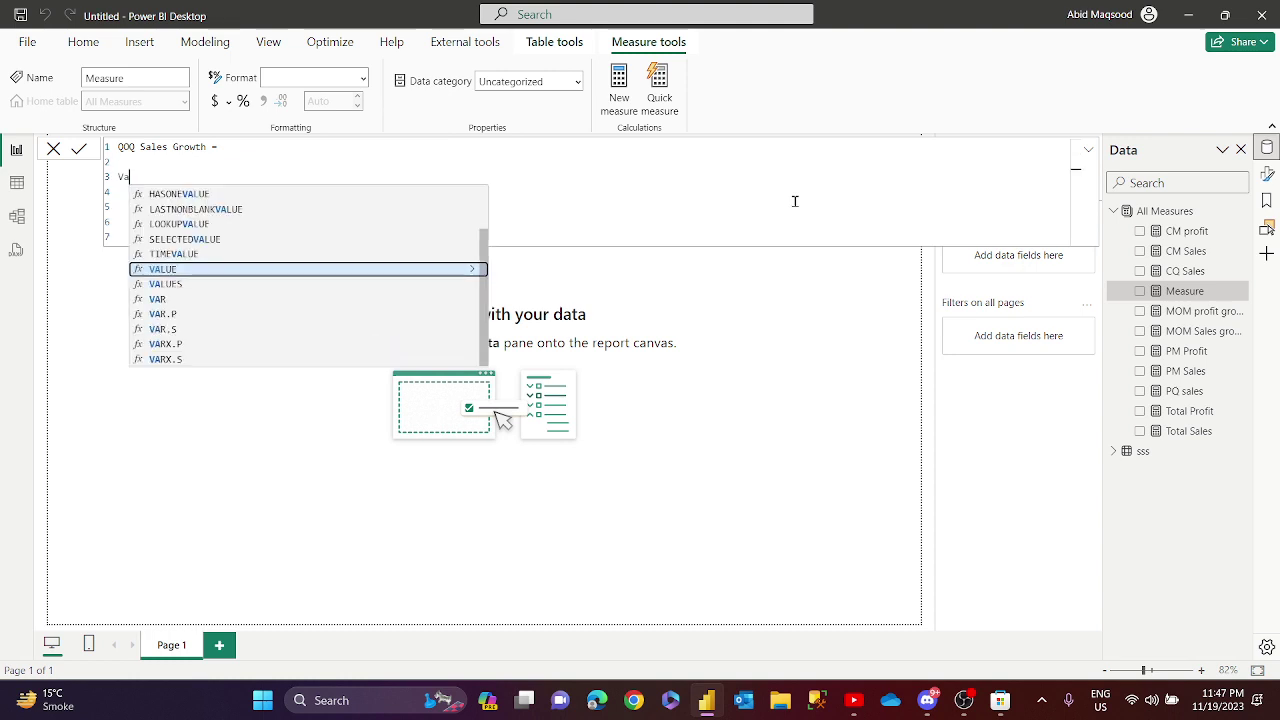
type("r ")
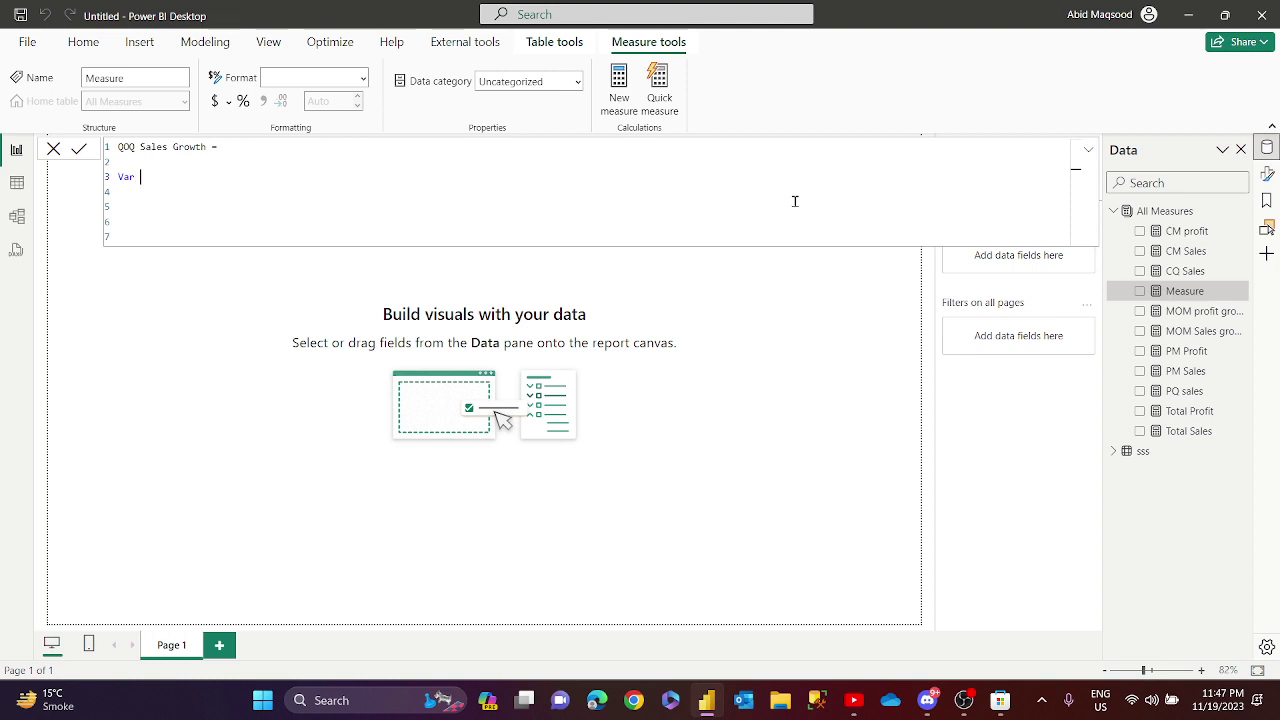
type("Up_arrow = UNICHAR(")
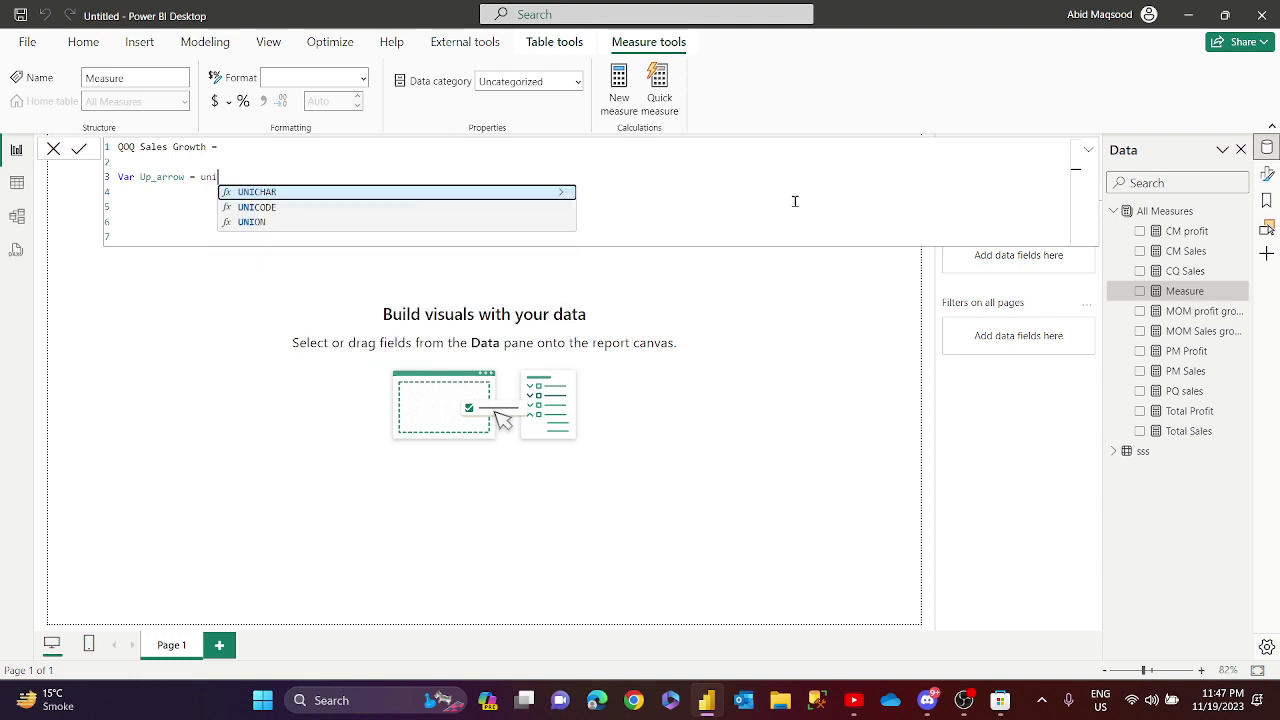
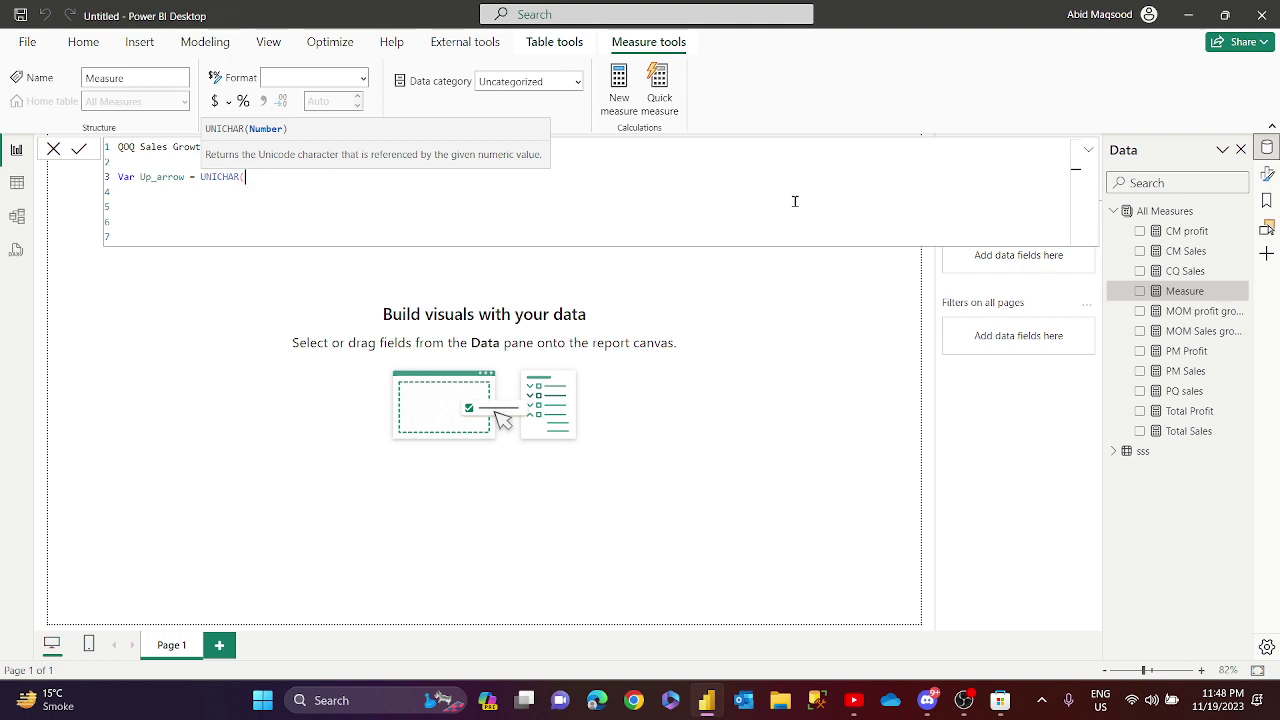
type("129137)")
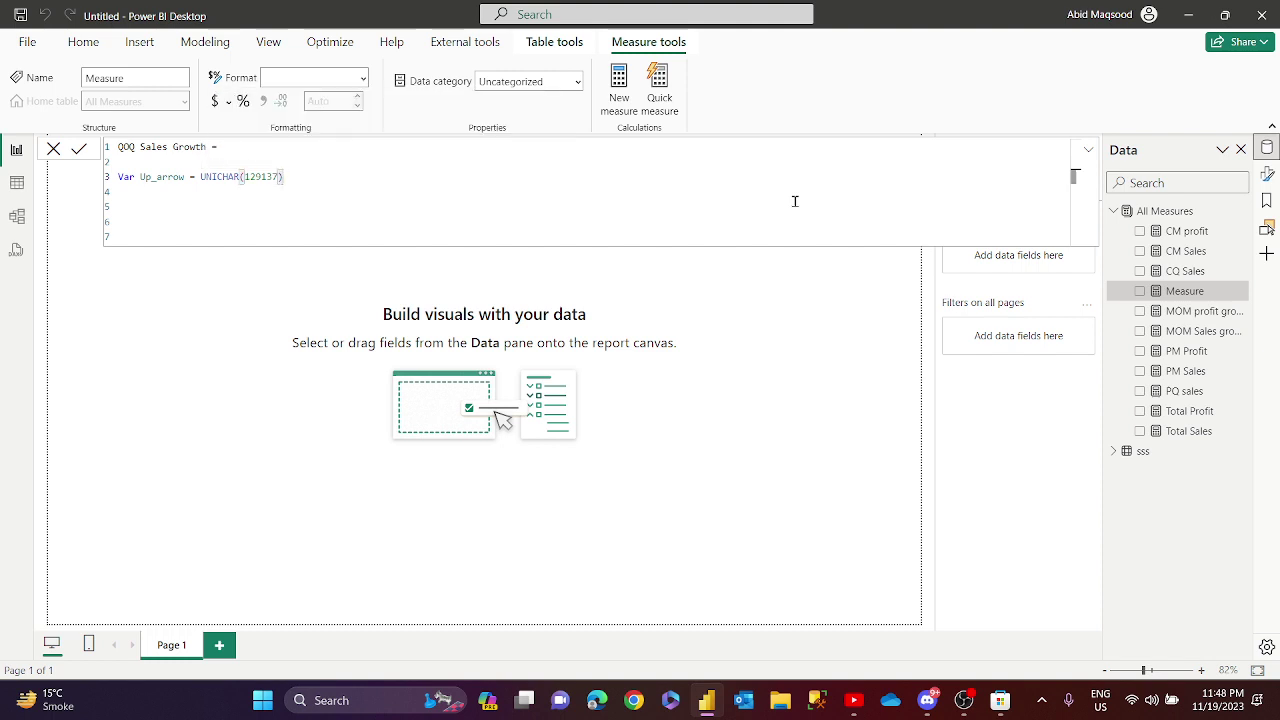
Declare the variable down_arrow as UNICHAR(129139) on the line below Up_arrow.
key("Return")
type("va")
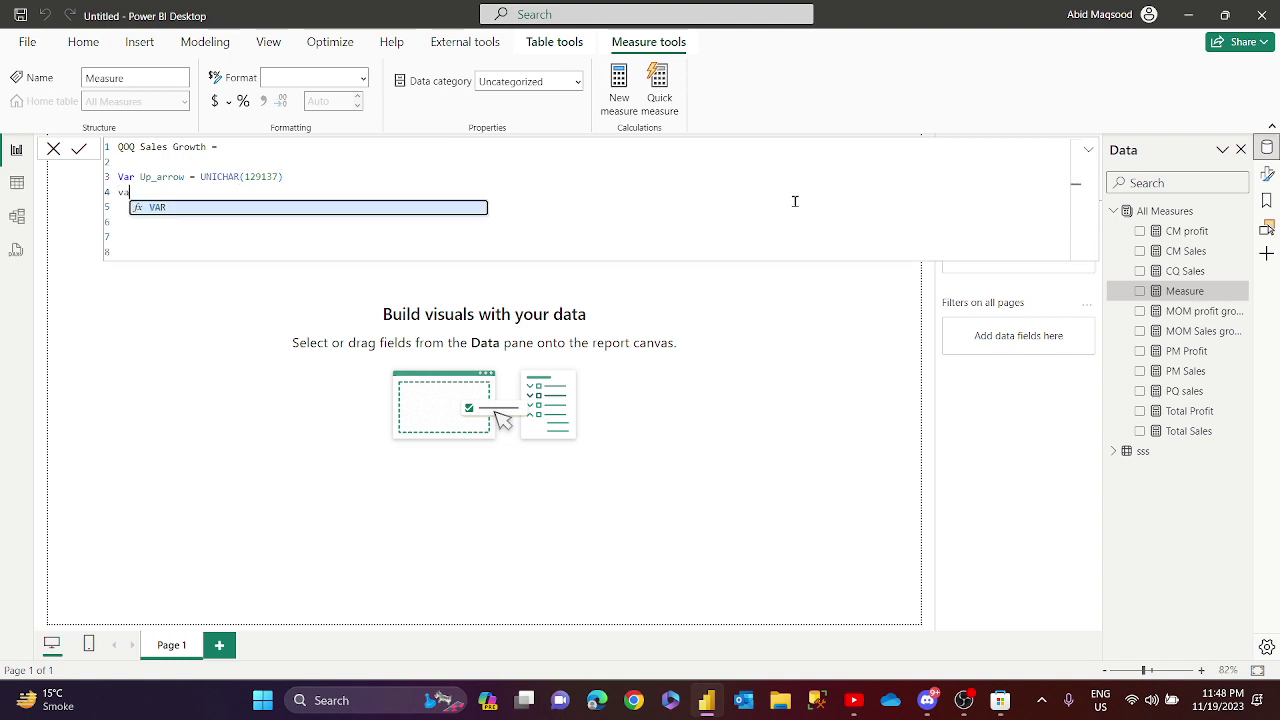
type("r down")
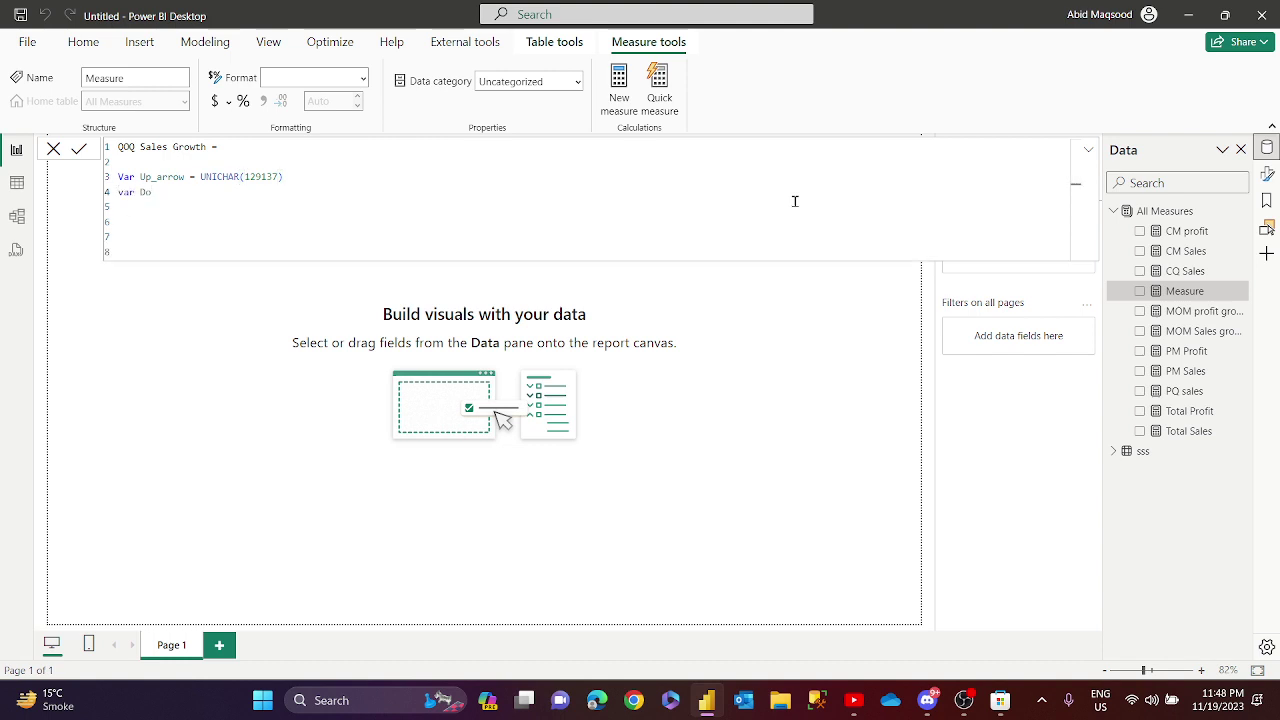
type("_arrow = unic")
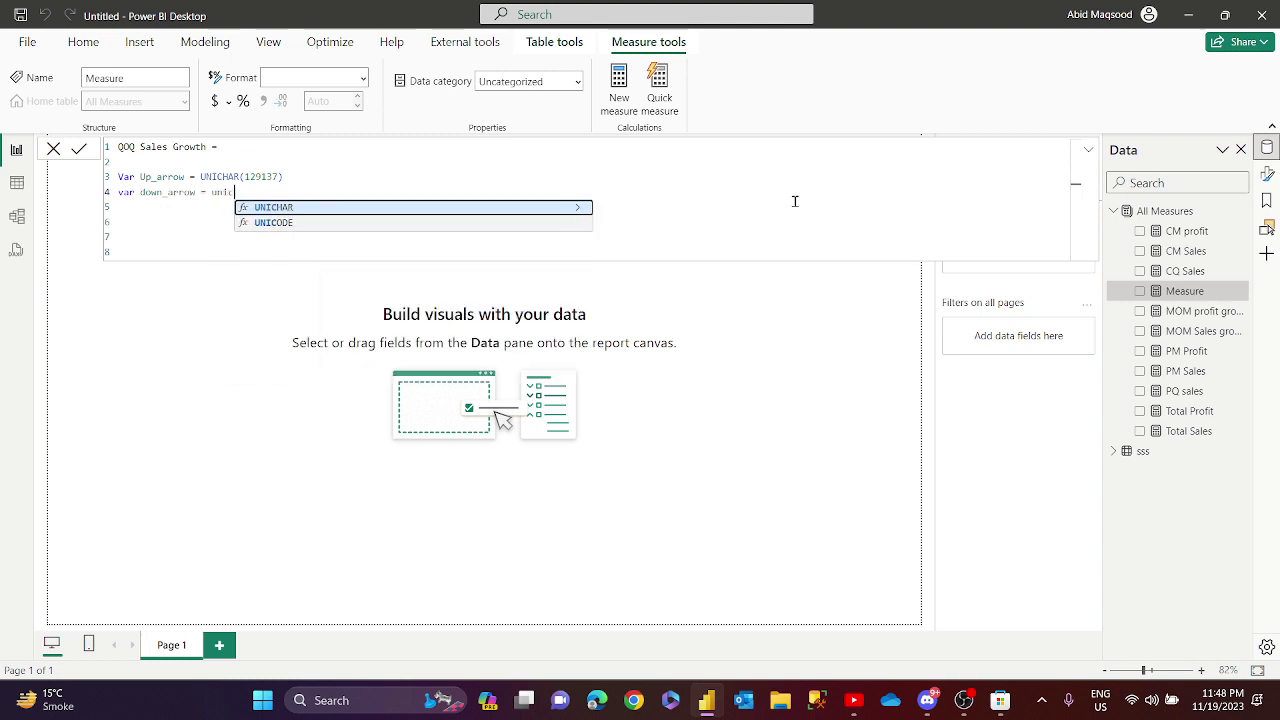
type("ha")
key("Tab")
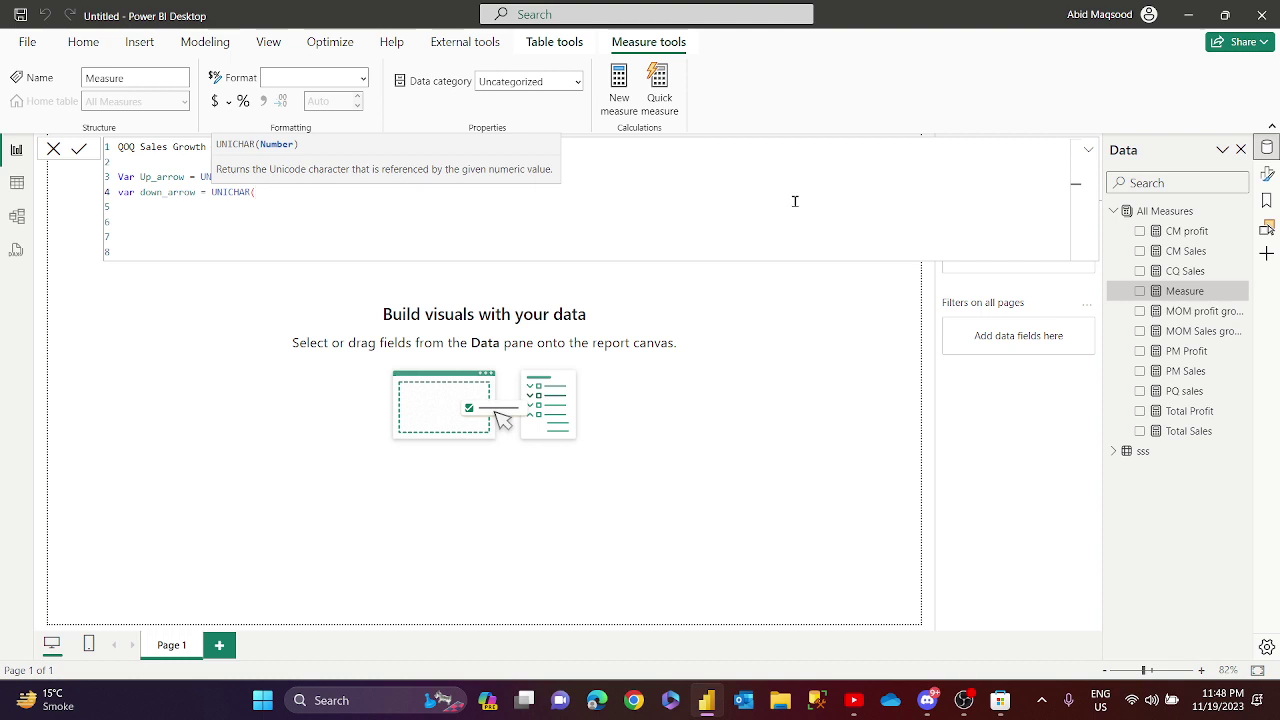
type("129139)")
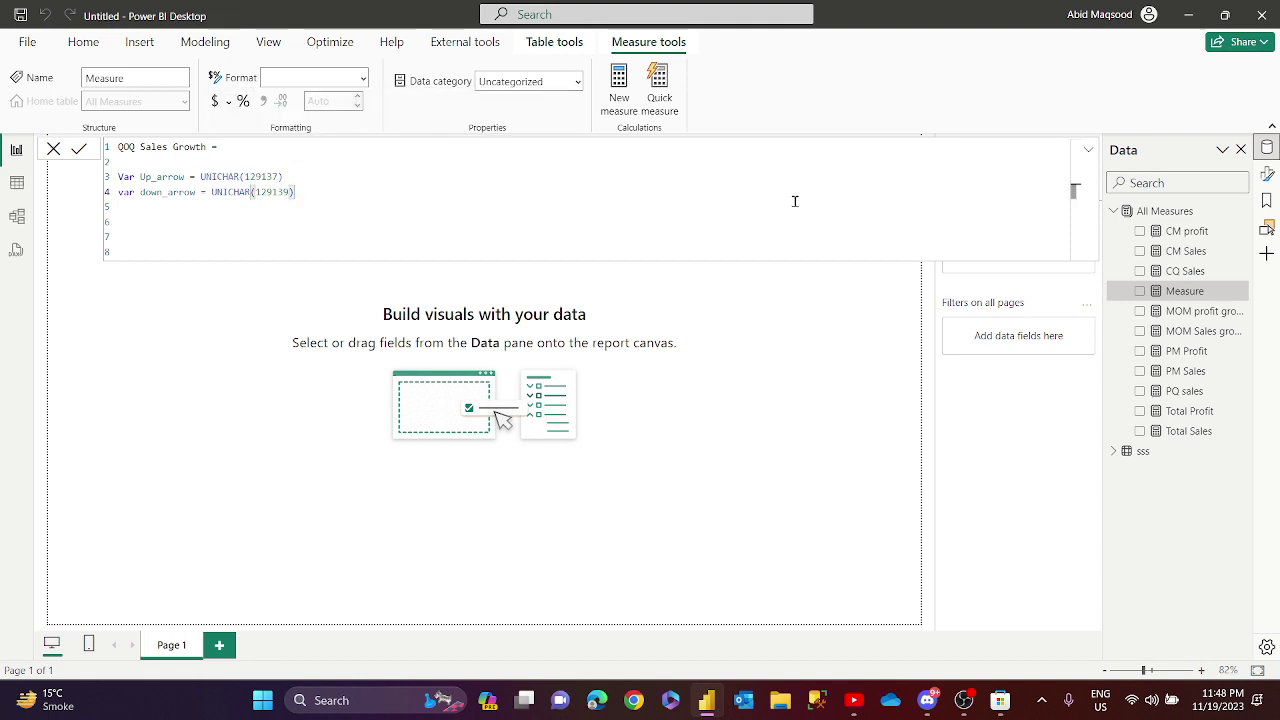
Declare the variable Growth as DIVIDE([CQ Sales]-[PQ sales],[PQ sales]) below down_arrow.
key("shift+Return")
key("shift+Return")
key("shift+Return")
type("Var Growth = DIVIDE(")
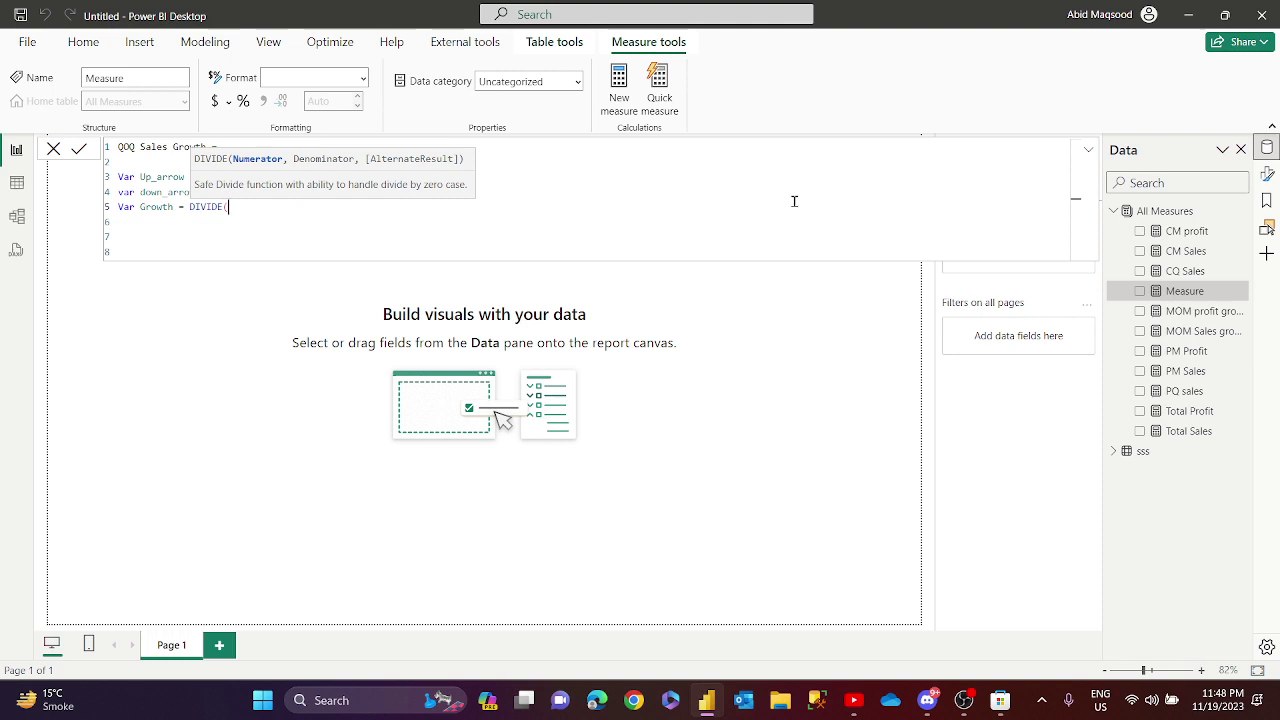
type("c")
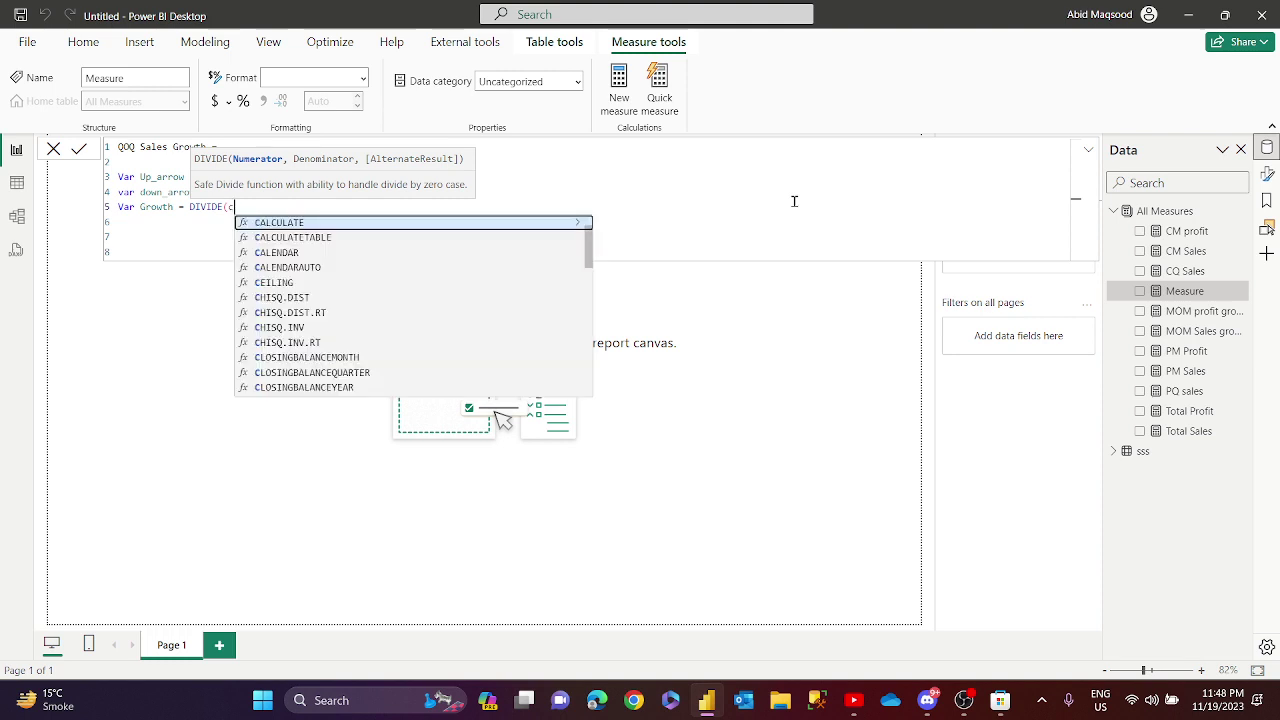
type("q")
key("Tab")
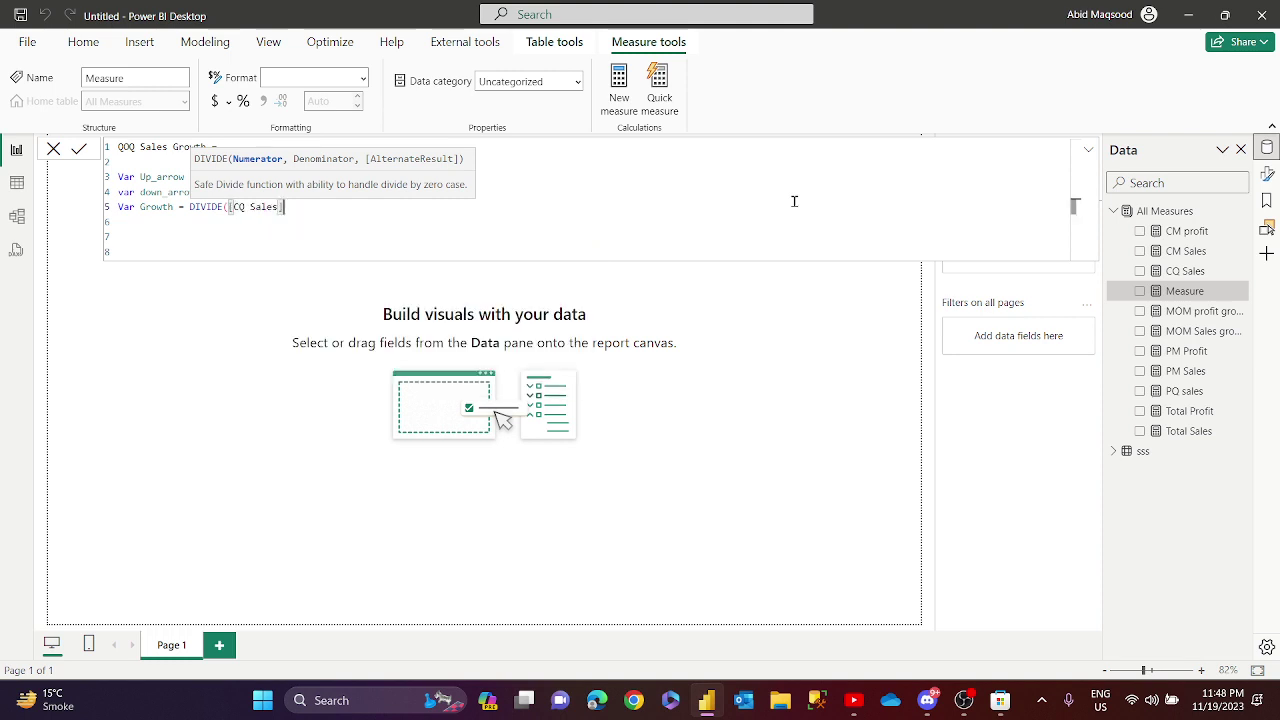
type("-pq")
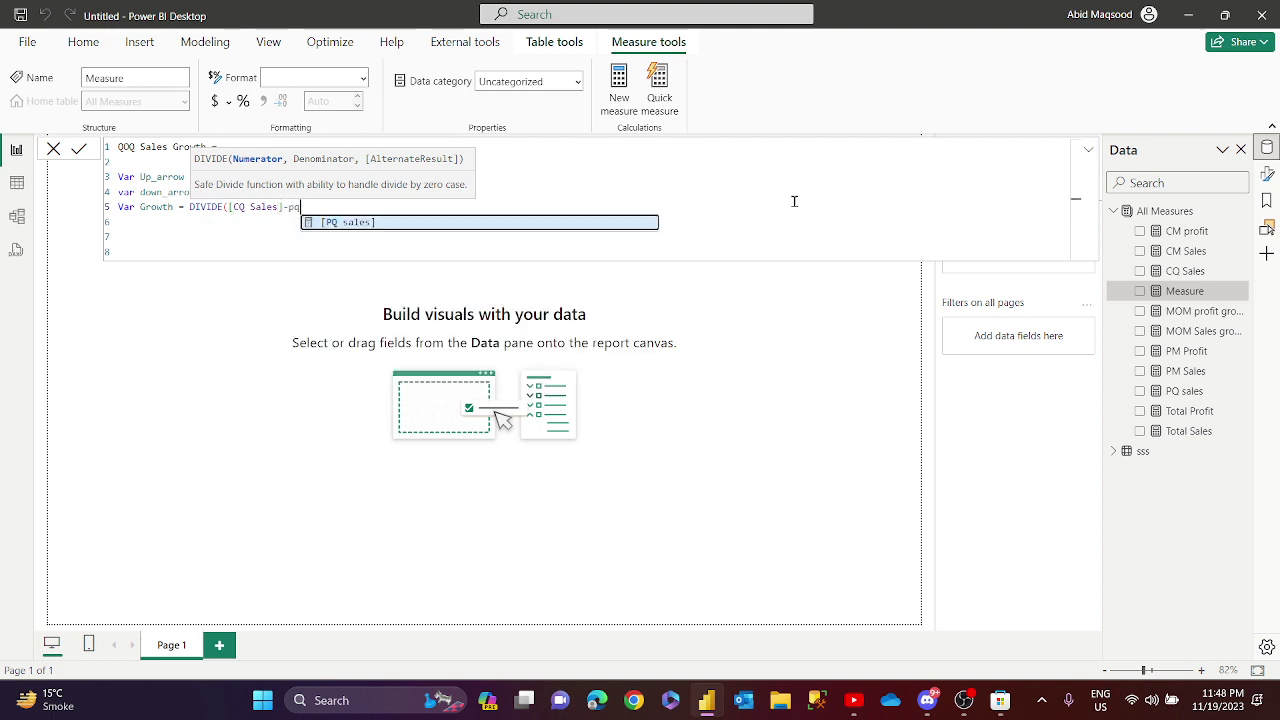
key("Tab")
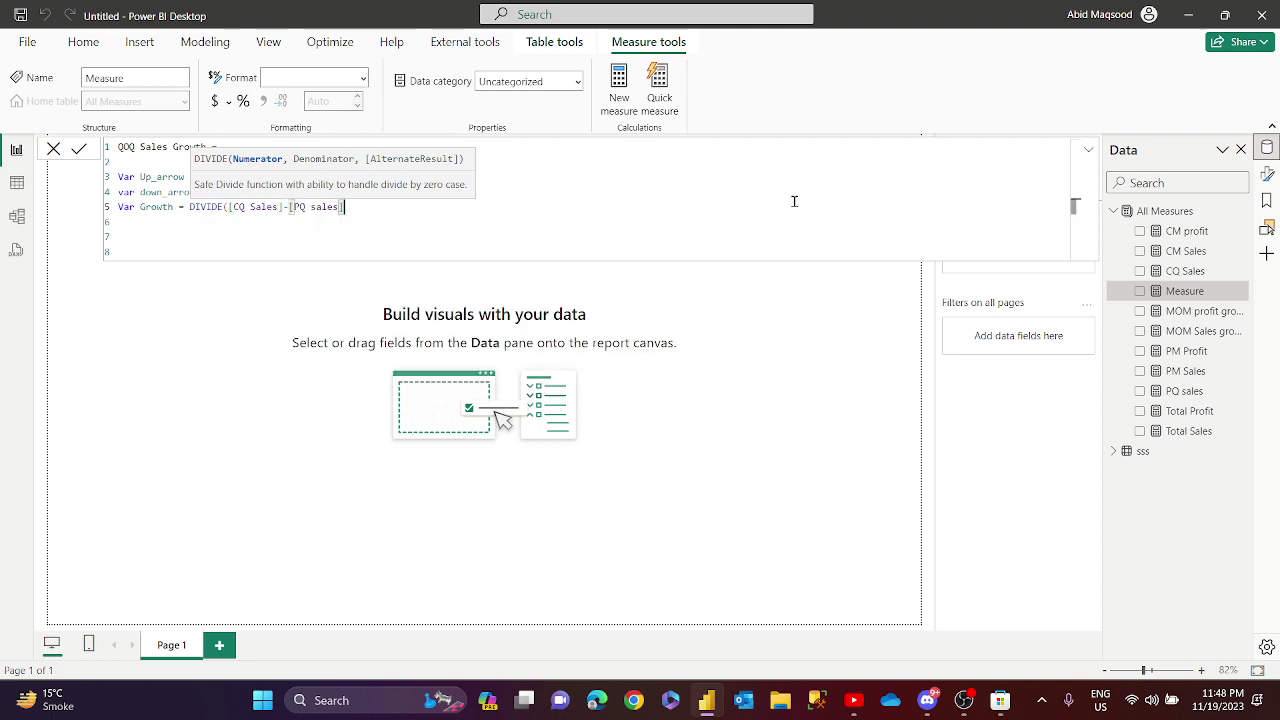
type(",pq")
key("Tab")
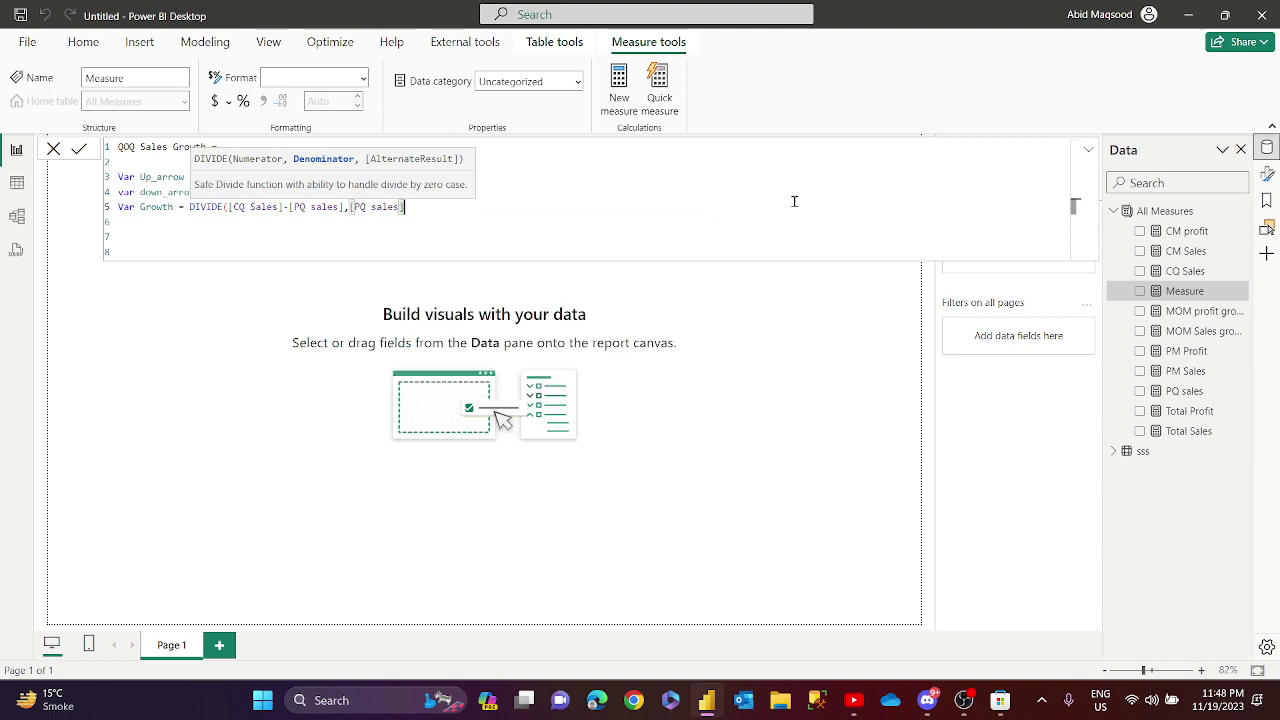
type(")")
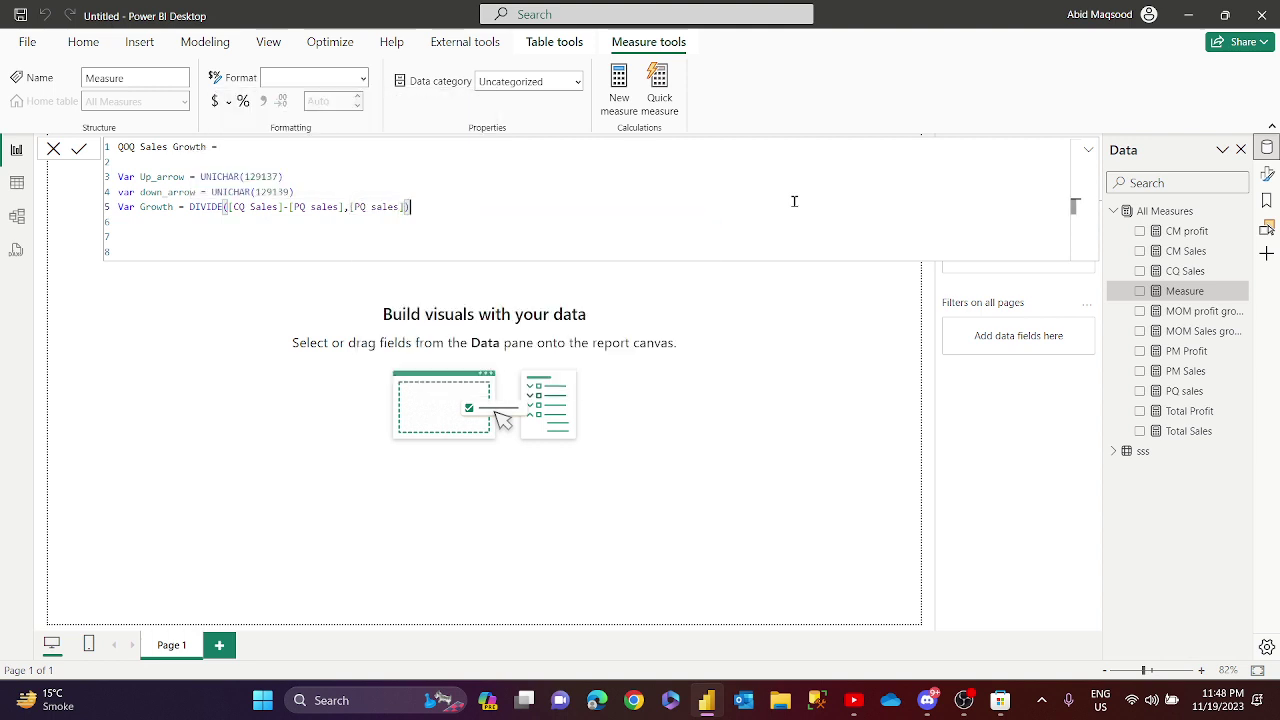
Add Return below the variables and begin an IF testing Growth<0 with ROUND(Growth*100,1) as the true result.
key("shift+Return")
type("Return")
key("Return")
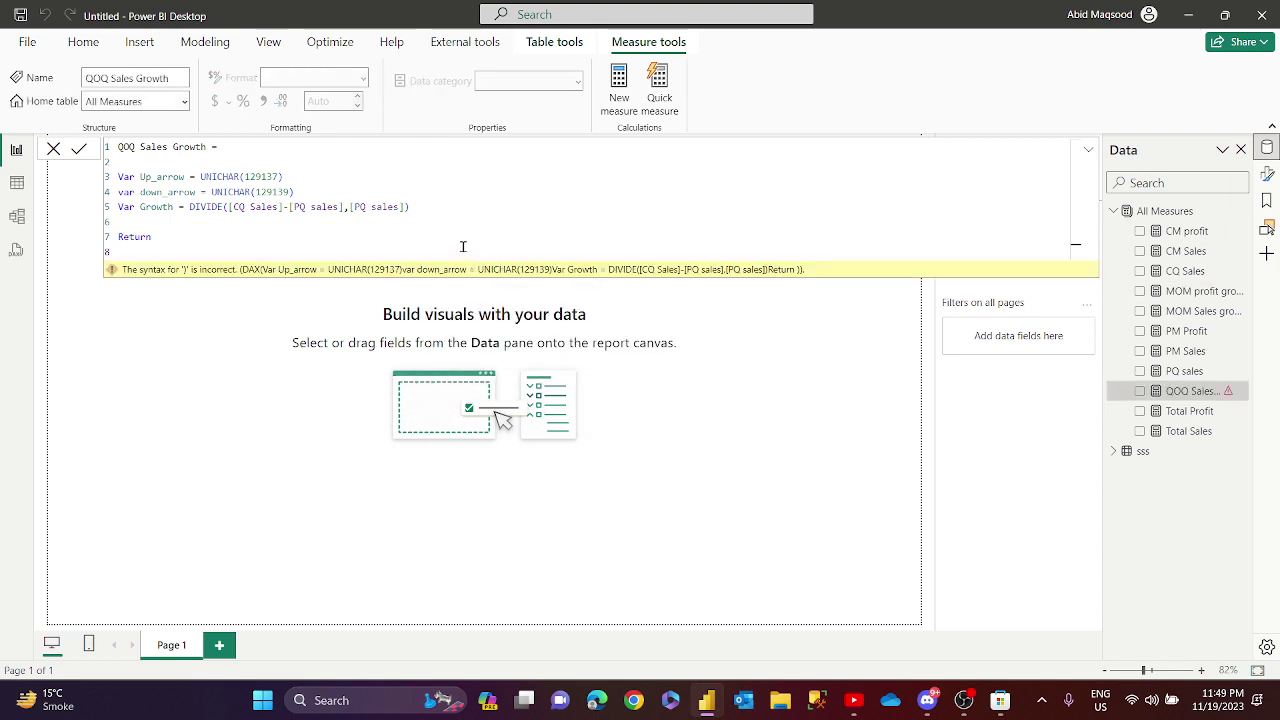
type("IF(grow")
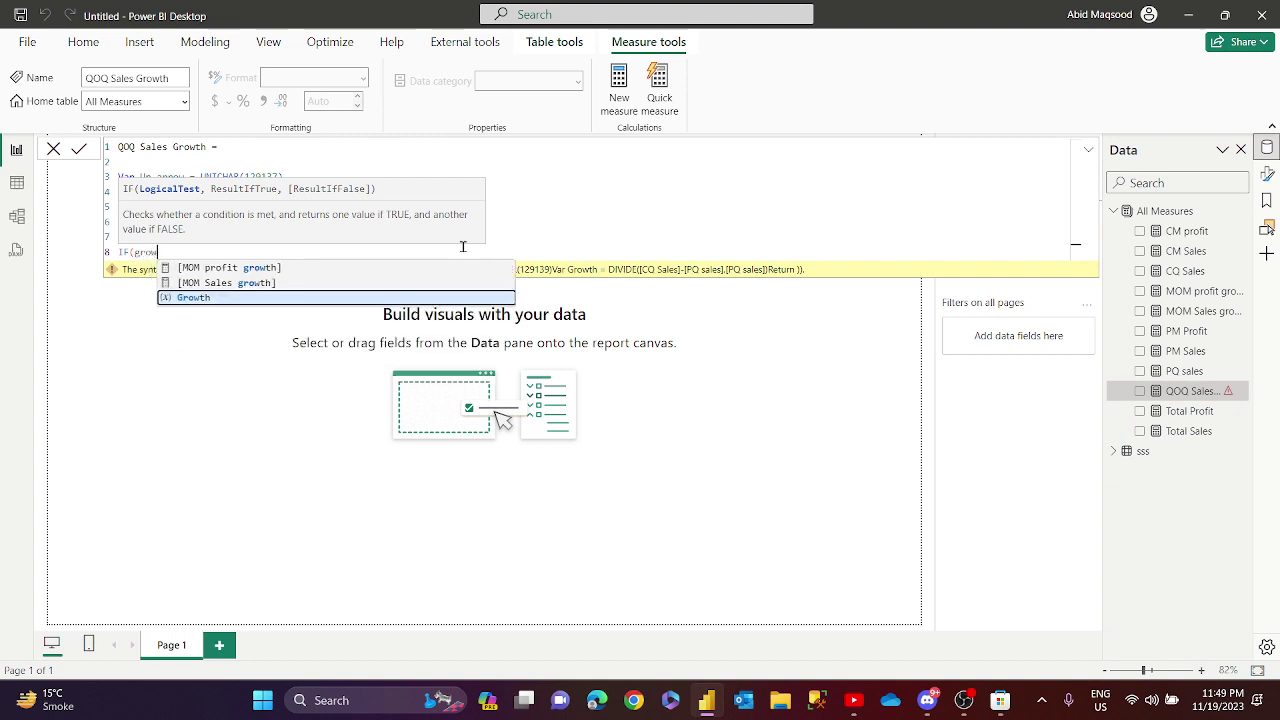
key("Tab")
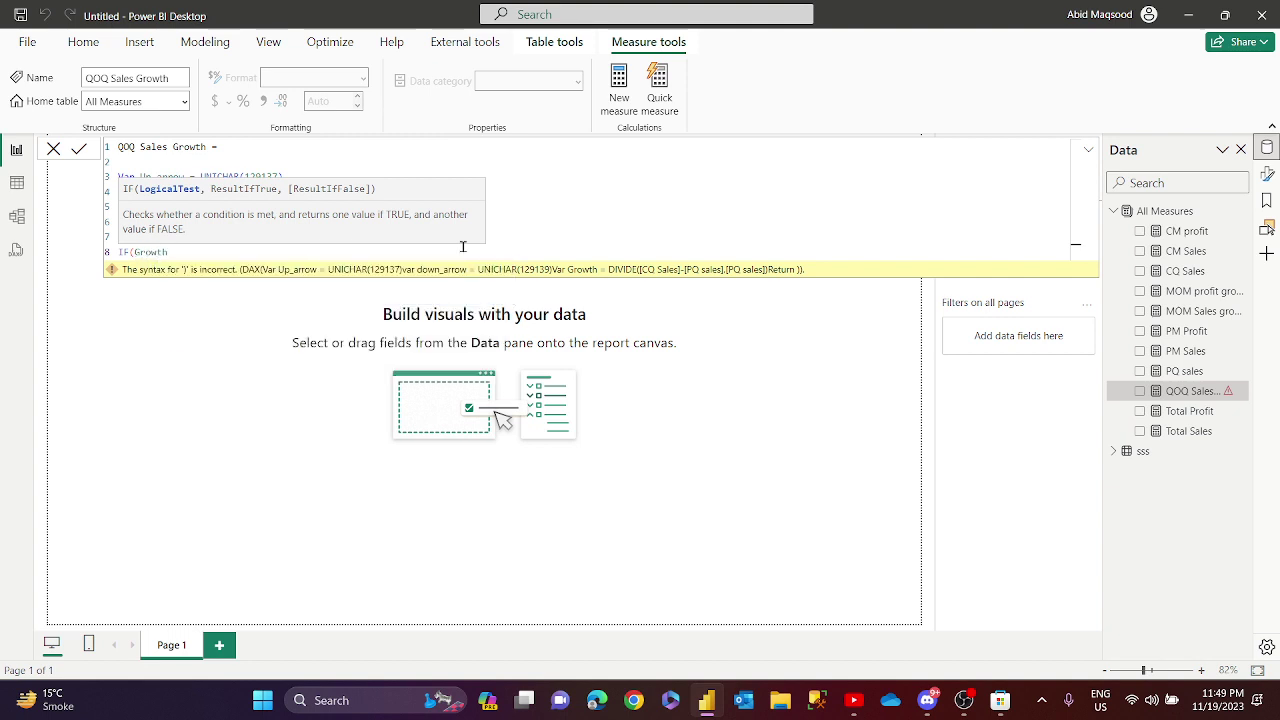
type("<0 , roun")
key("Tab")
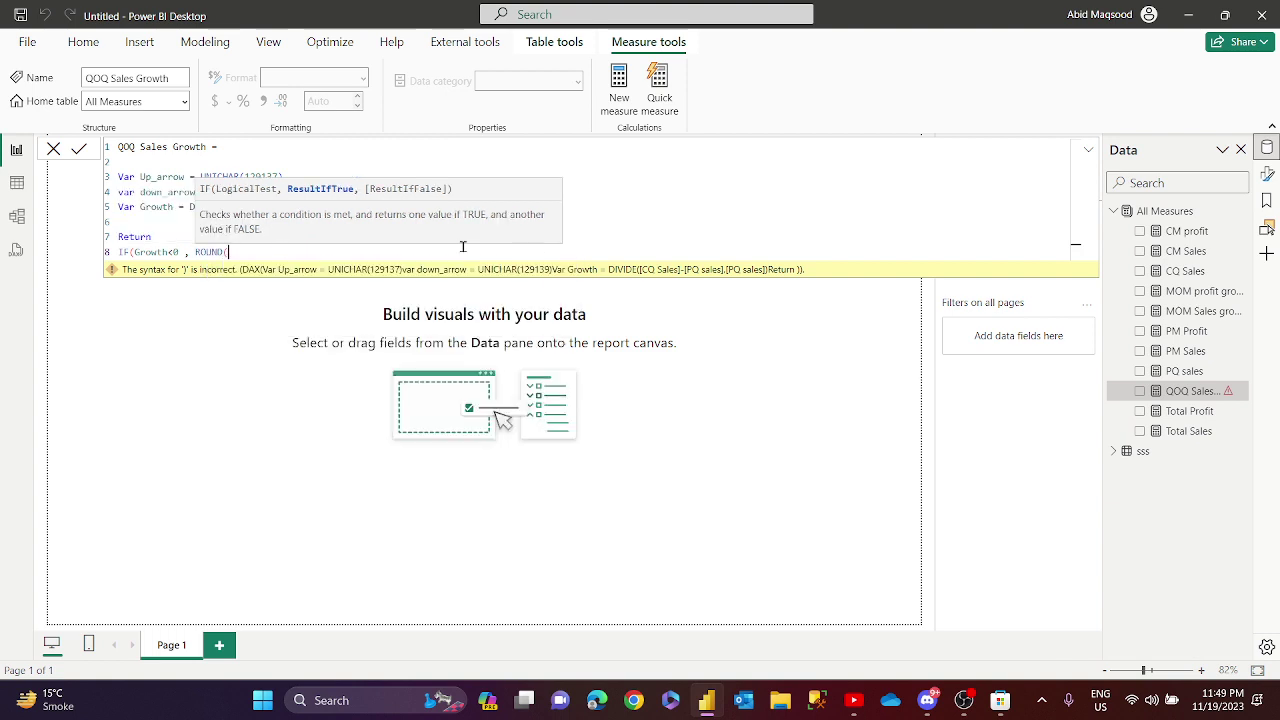
type("gro")
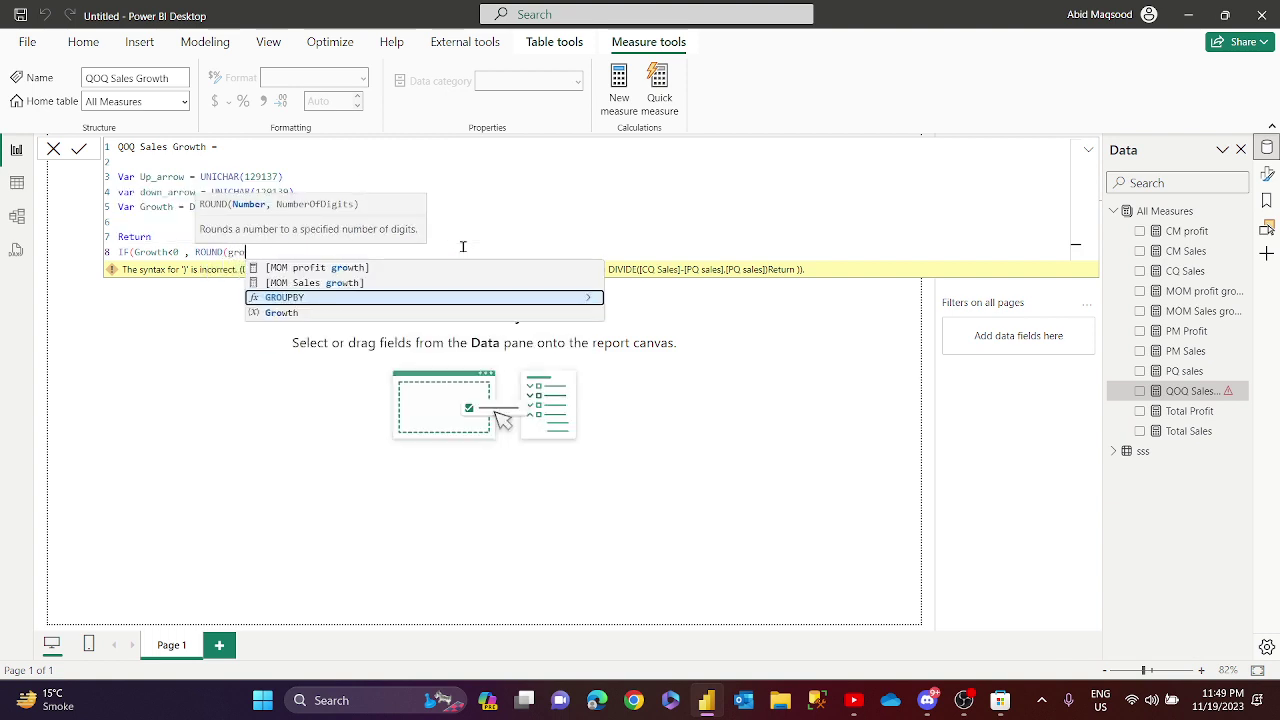
key("Down")
key("Tab")
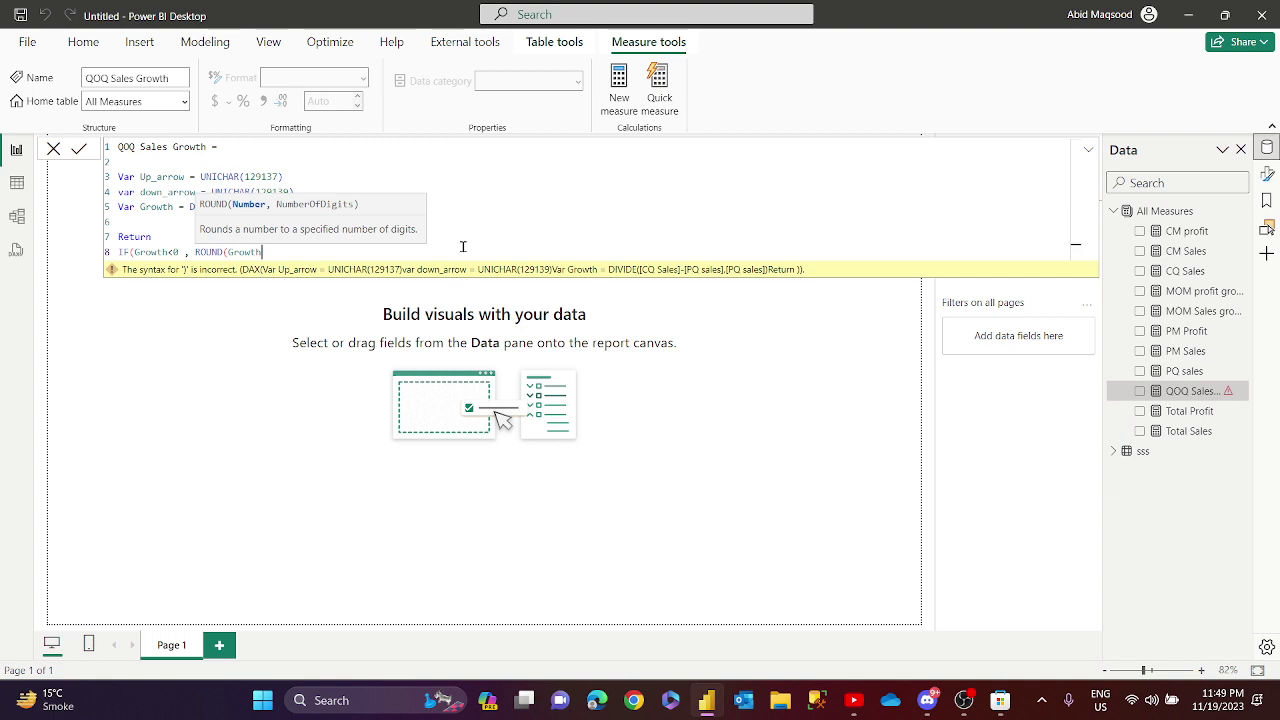
type("*100,1)")
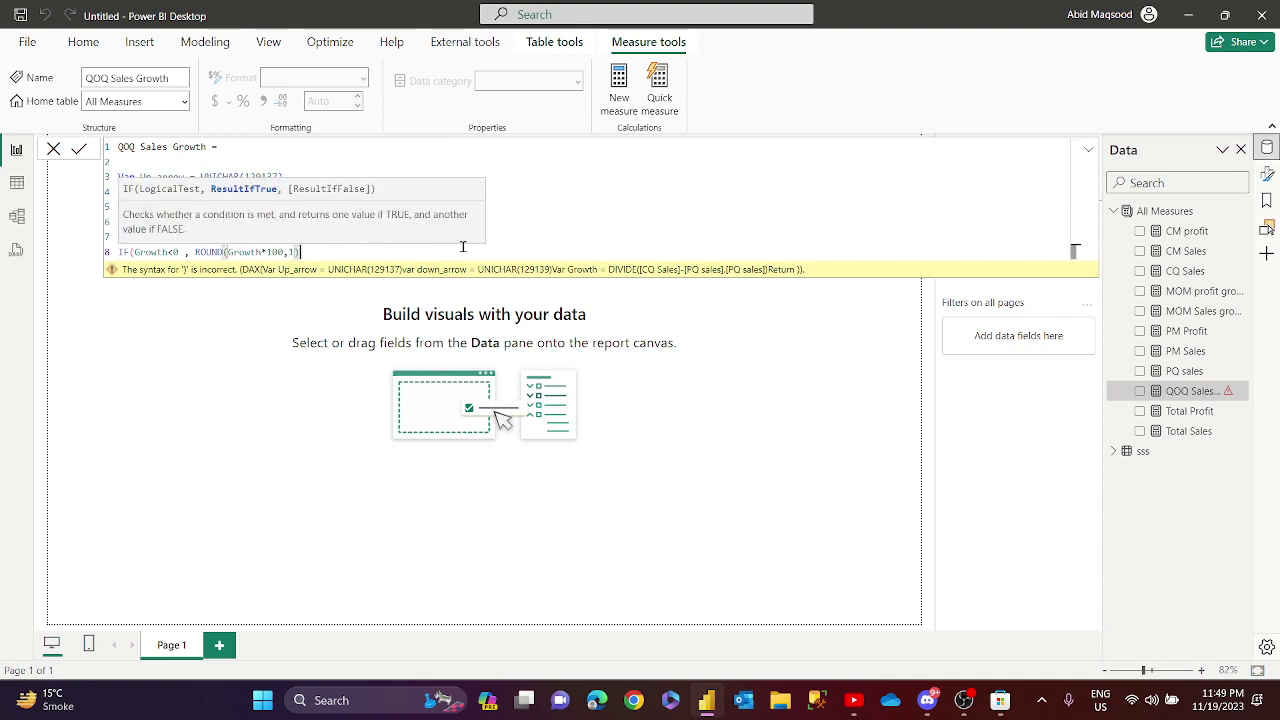
Append &"%"& down_arrow to the rounded growth in the IF's true result.
type("&")
type("\"%\"&do")
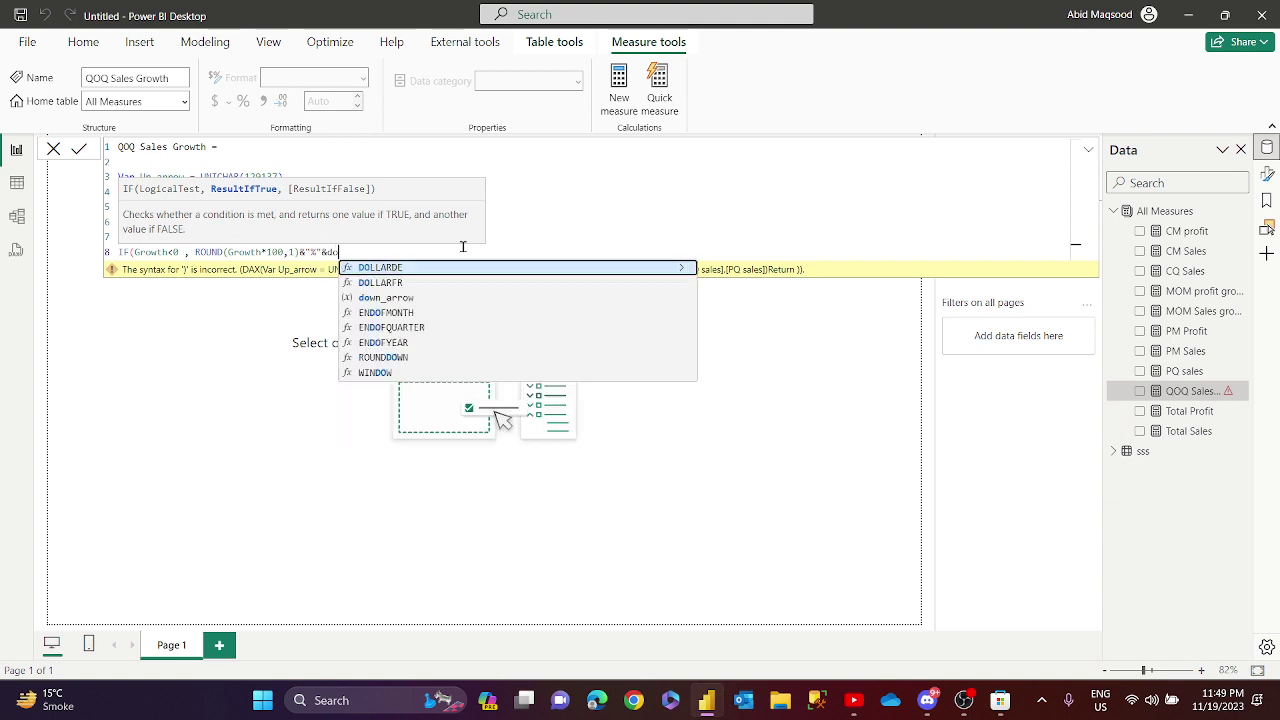
key("BackSpace")
key("BackSpace")
type("dow")
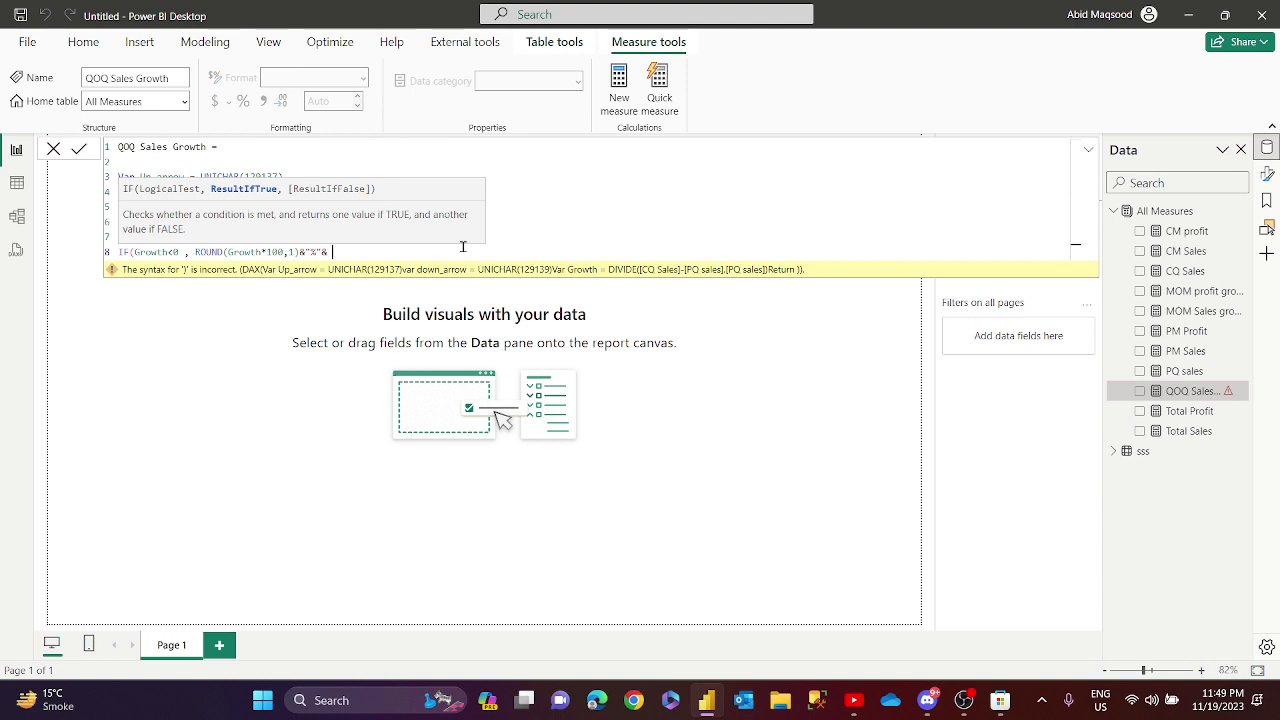
key("Tab")
Copy the expression ROUND(Growth*100,1)&"%"& down_arrow and reuse it as the IF's false result after a comma.
key("shift+Left")
key("shift+Left")
key("shift+Left")
key("shift+Left")
key("shift+Left")
key("shift+Left")
key("shift+Left")
key("shift+Left")
key("shift+Left")
key("shift+Left")
key("shift+Left")
key("shift+Left")
key("shift+Left")
key("shift+Left")
key("shift+Left")
key("shift+Left")
key("shift+Left")
key("shift+Left")
key("shift+Left")
key("shift+Left")
key("shift+Left")
key("shift+Left")
key("shift+Left")
key("shift+Left")
key("ctrl+c")
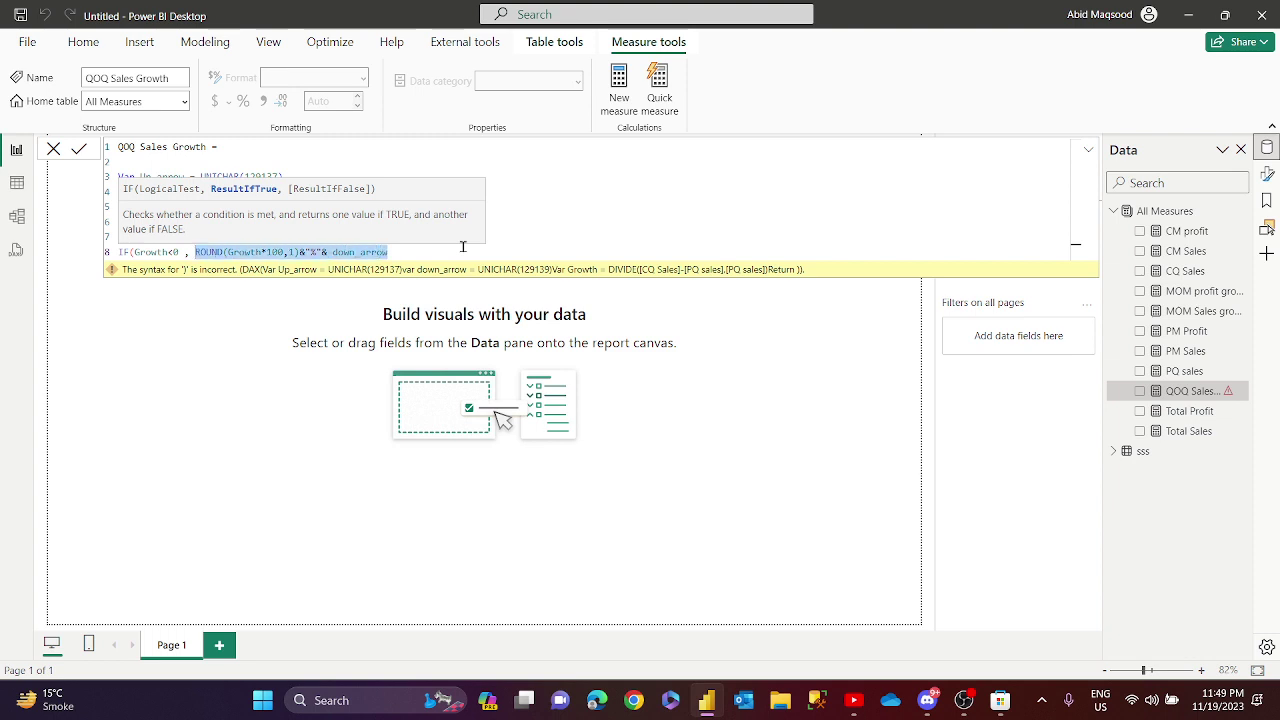
key("End")
type(",")
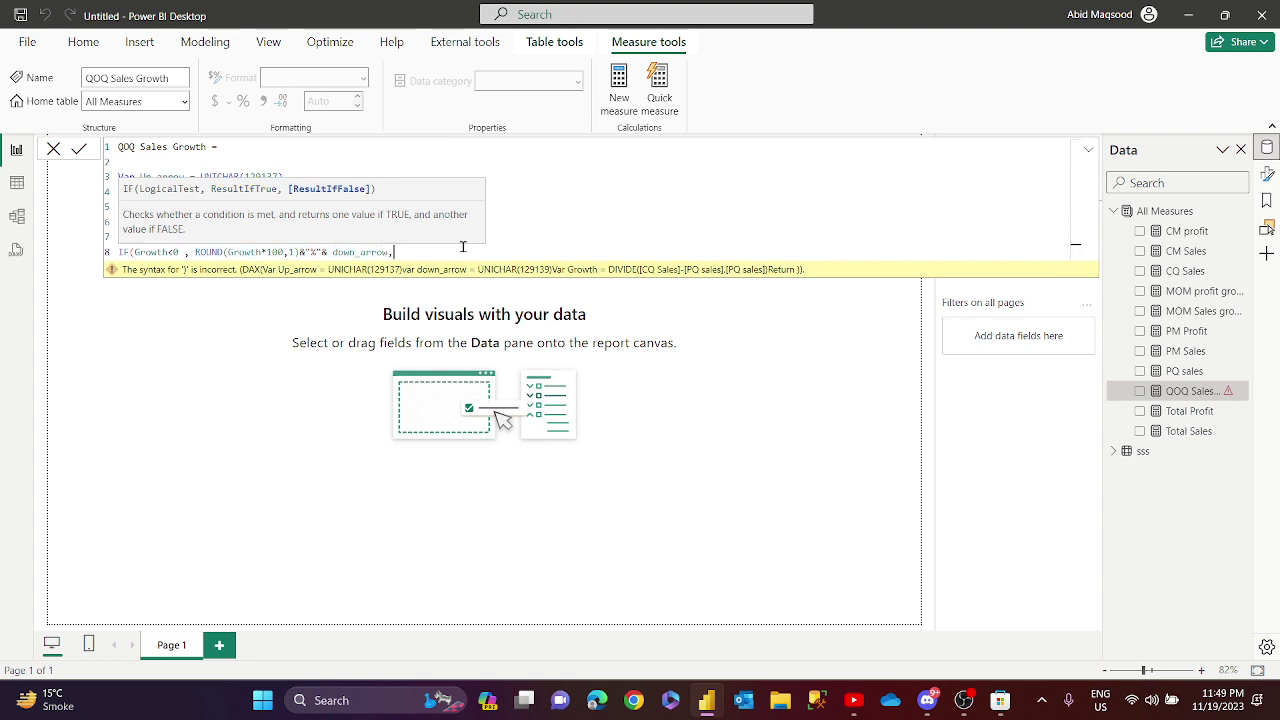
key("ctrl+v")
Replace down_arrow with Up_arrow in the false result, close the IF parenthesis and commit the QOQ Sales Growth measure.
key("BackSpace")
key("BackSpace")
key("BackSpace")
key("BackSpace")
key("BackSpace")
key("BackSpace")
key("BackSpace")
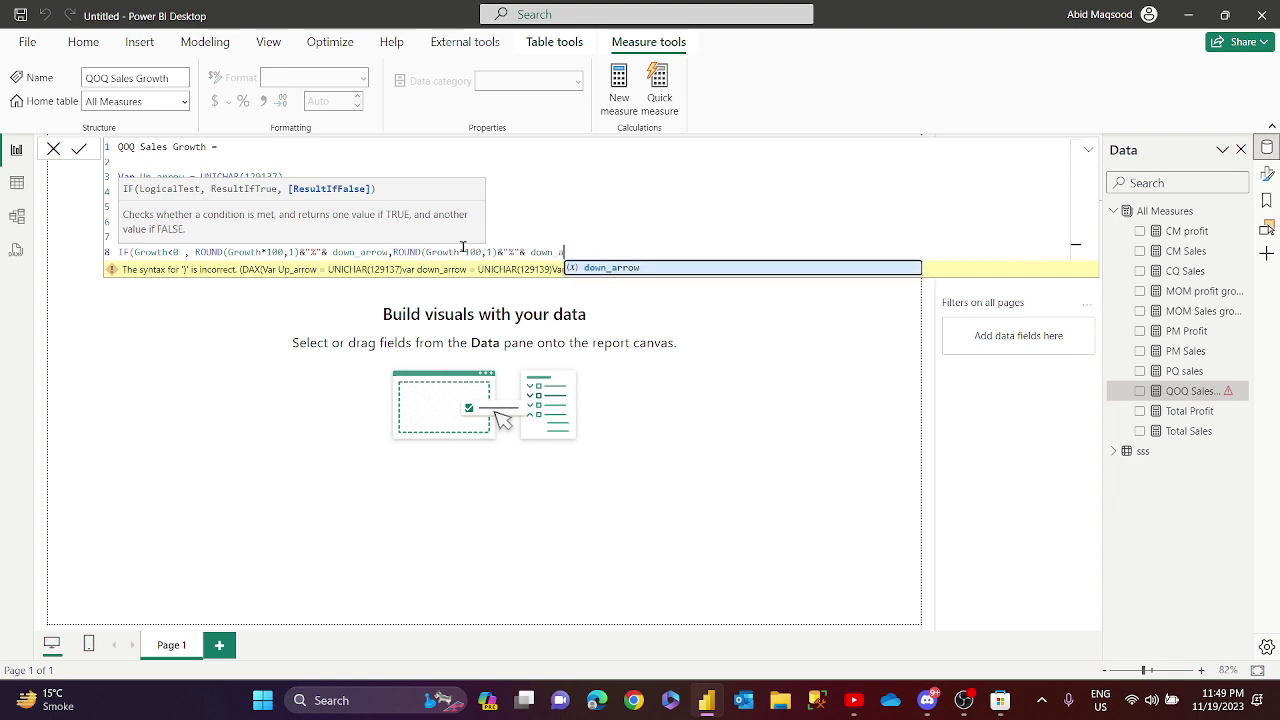
key("BackSpace")
key("BackSpace")
key("BackSpace")
type("up")
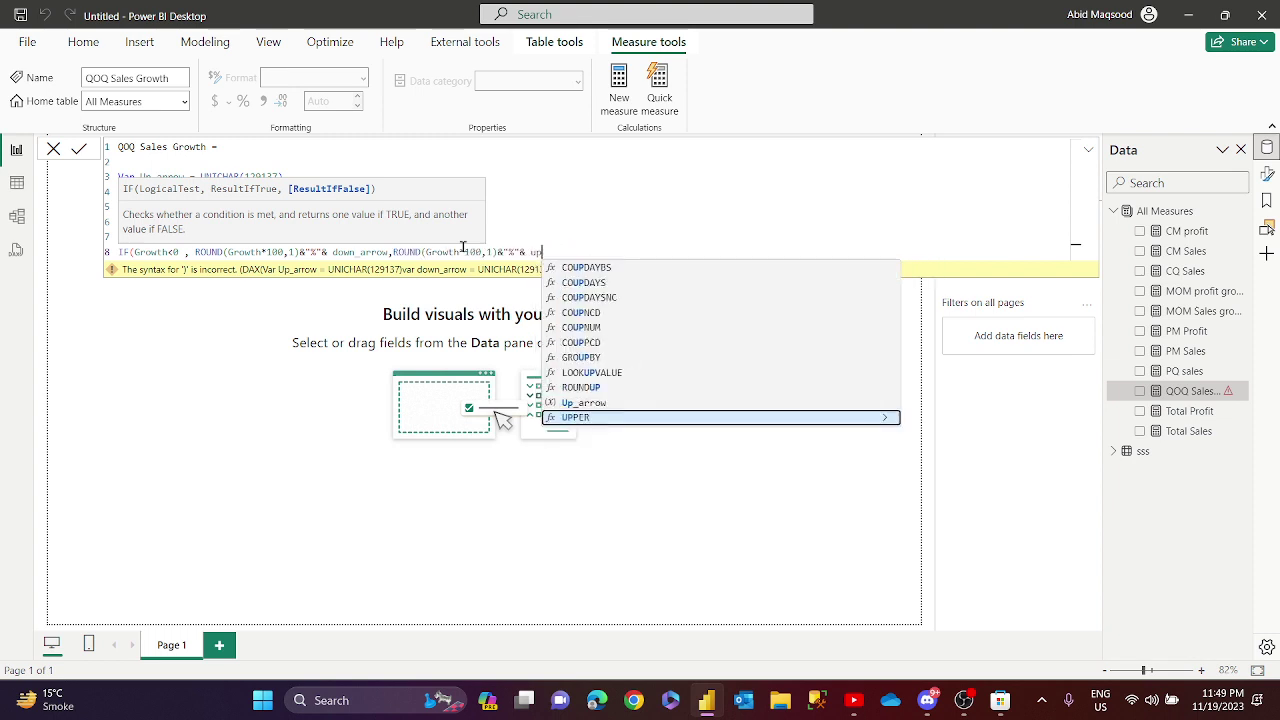
key("Up")
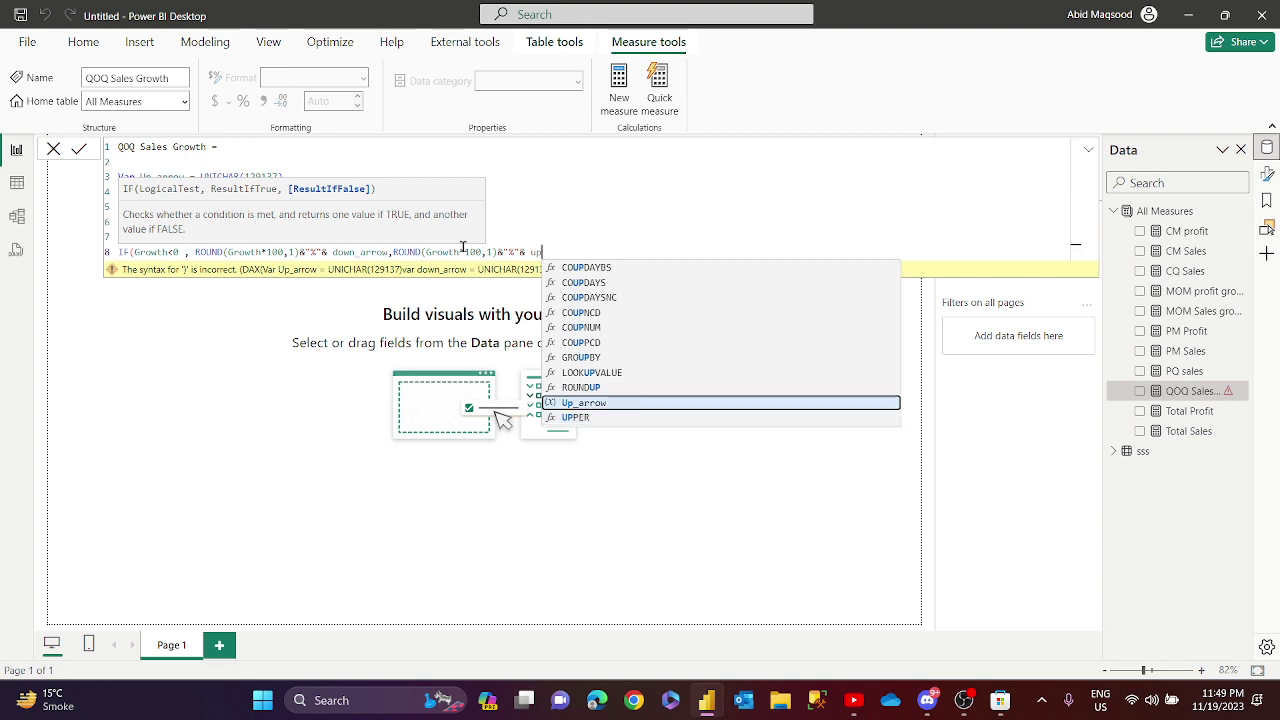
key("Tab")
type(")")
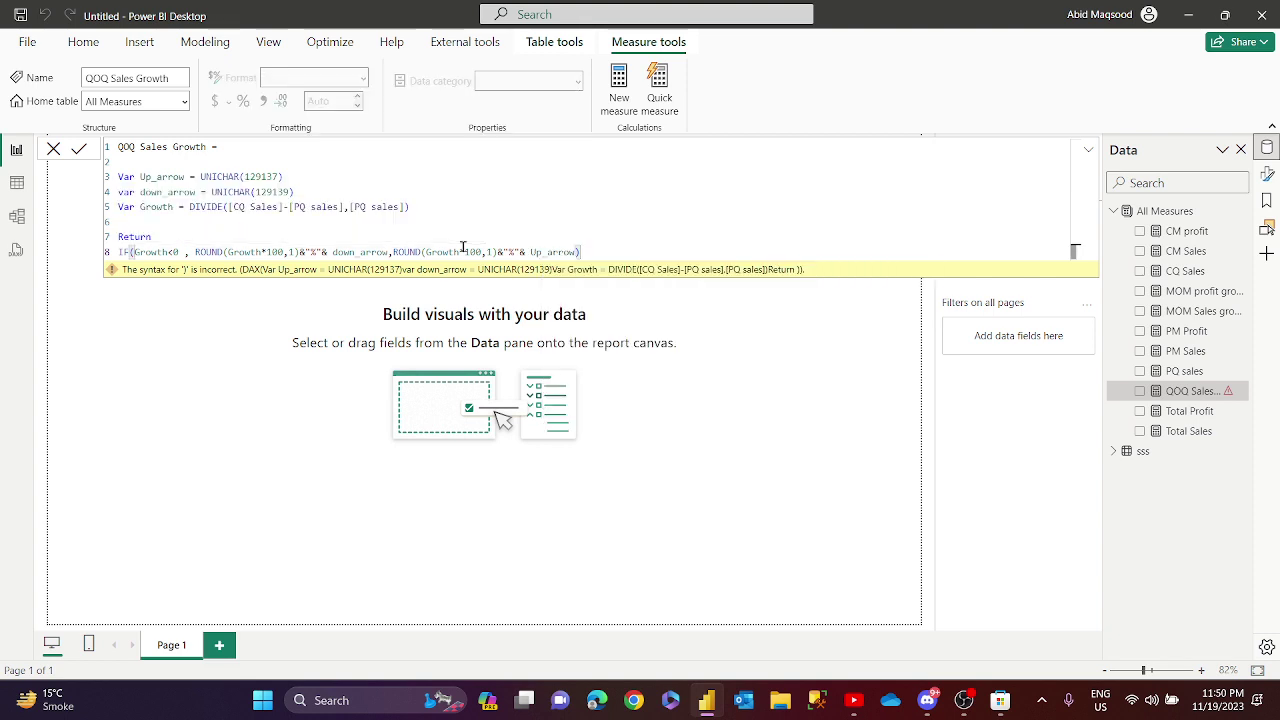
key("Return")
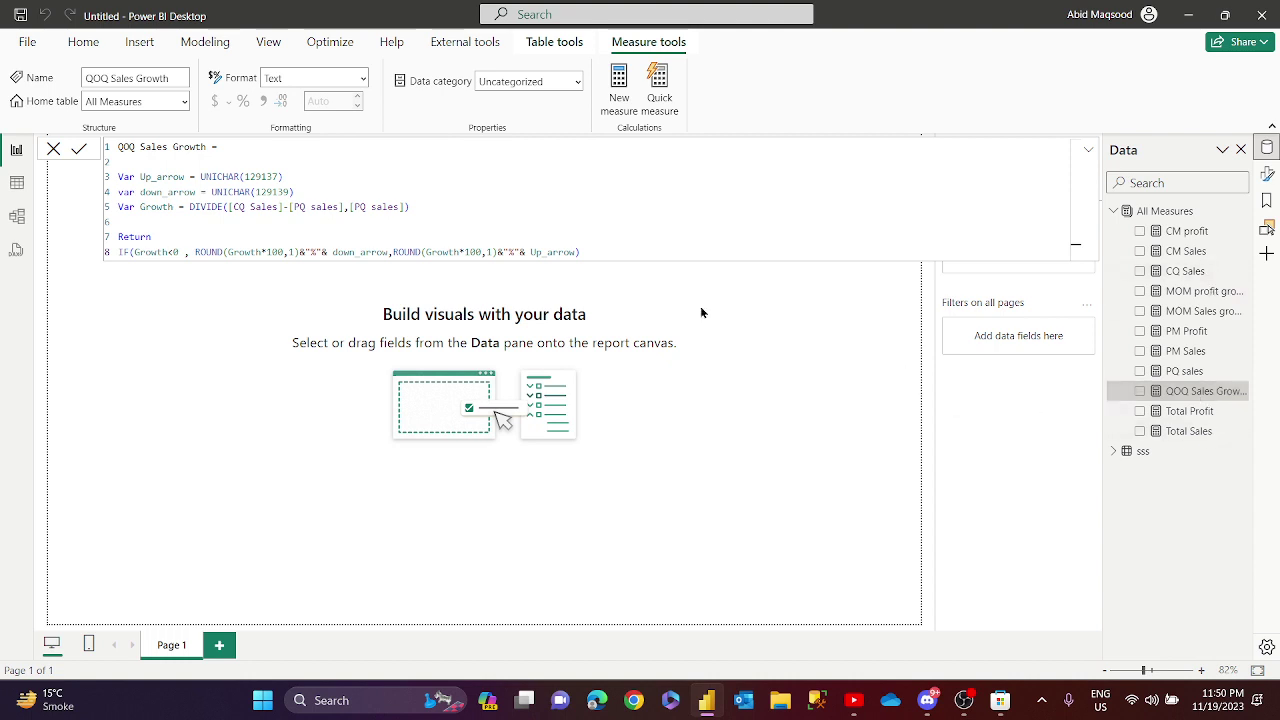
In the model view, filter the fields by "sal" and assign CM Sales through Total Sales to a display folder named Sales Measures.
left_click(17, 217)
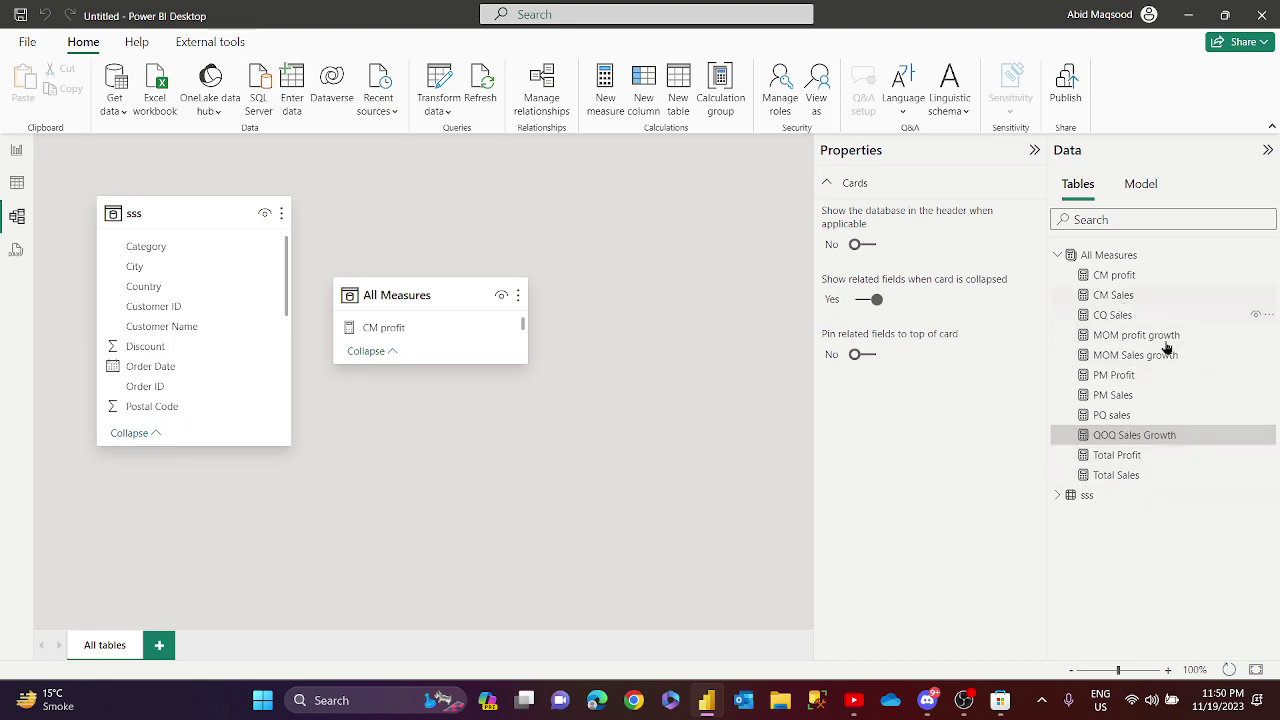
left_click(1116, 280)
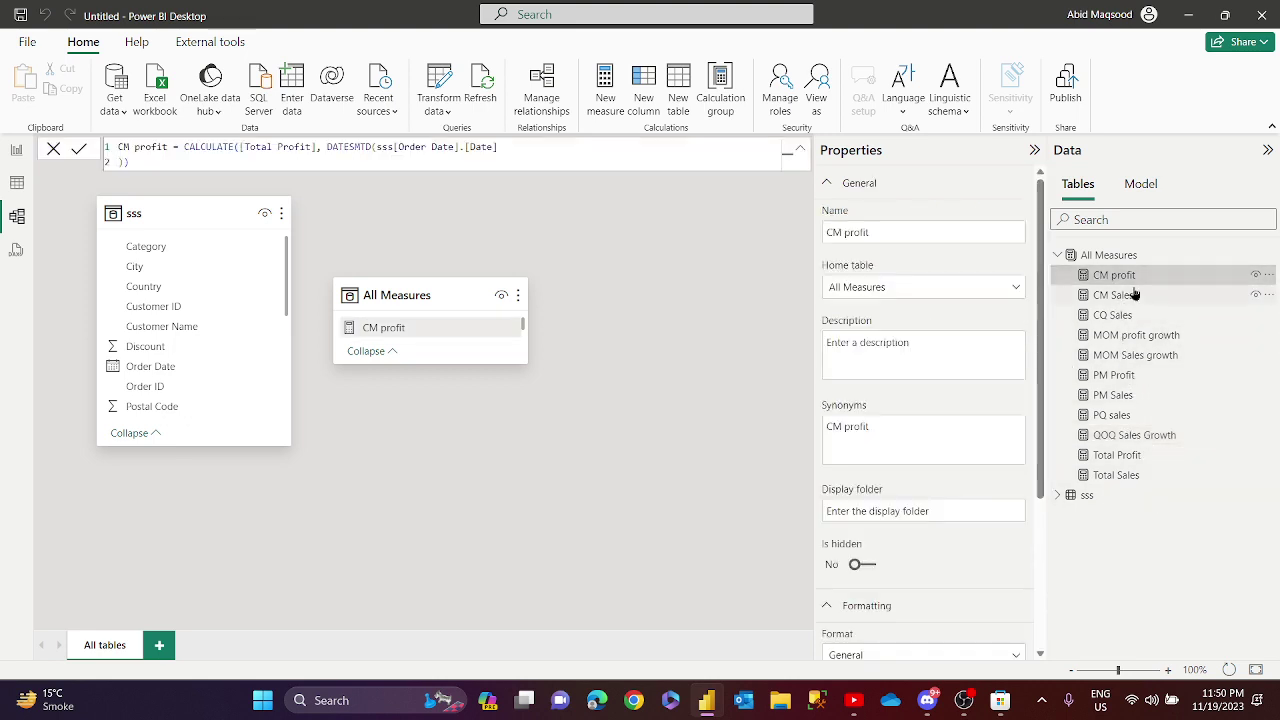
left_click(1090, 218)
type("CM")
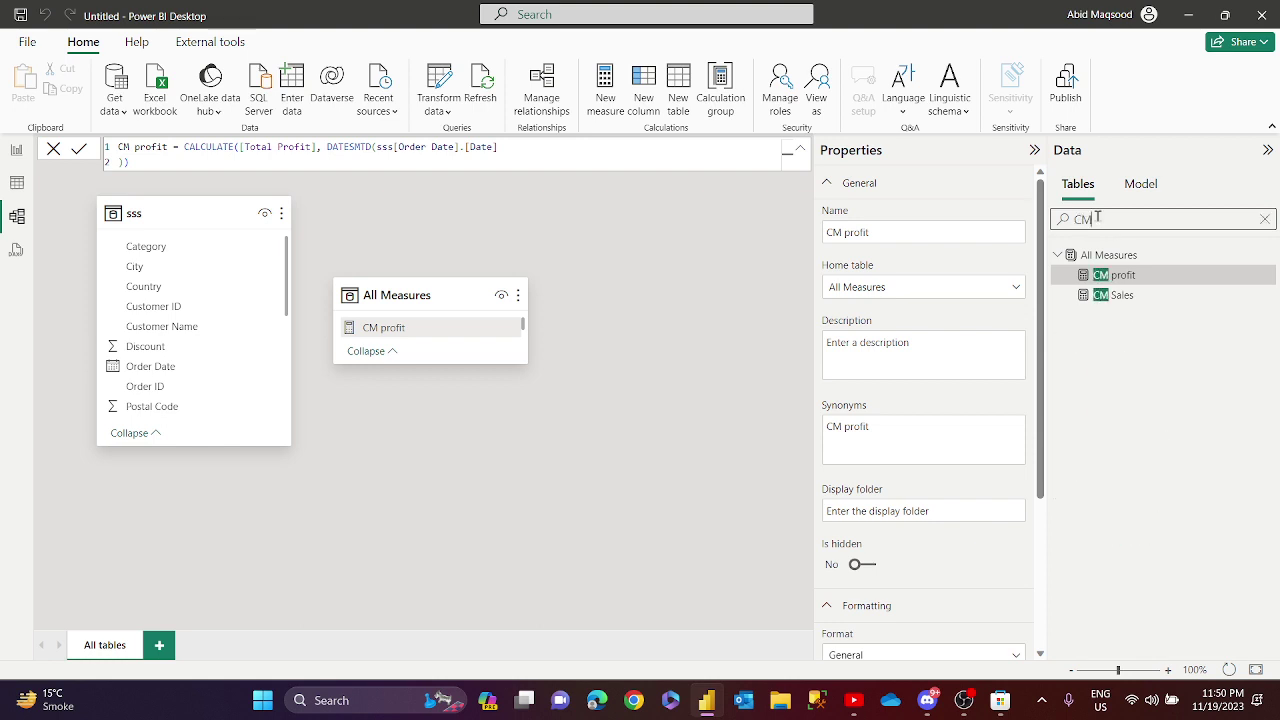
key("BackSpace")
type("sal")
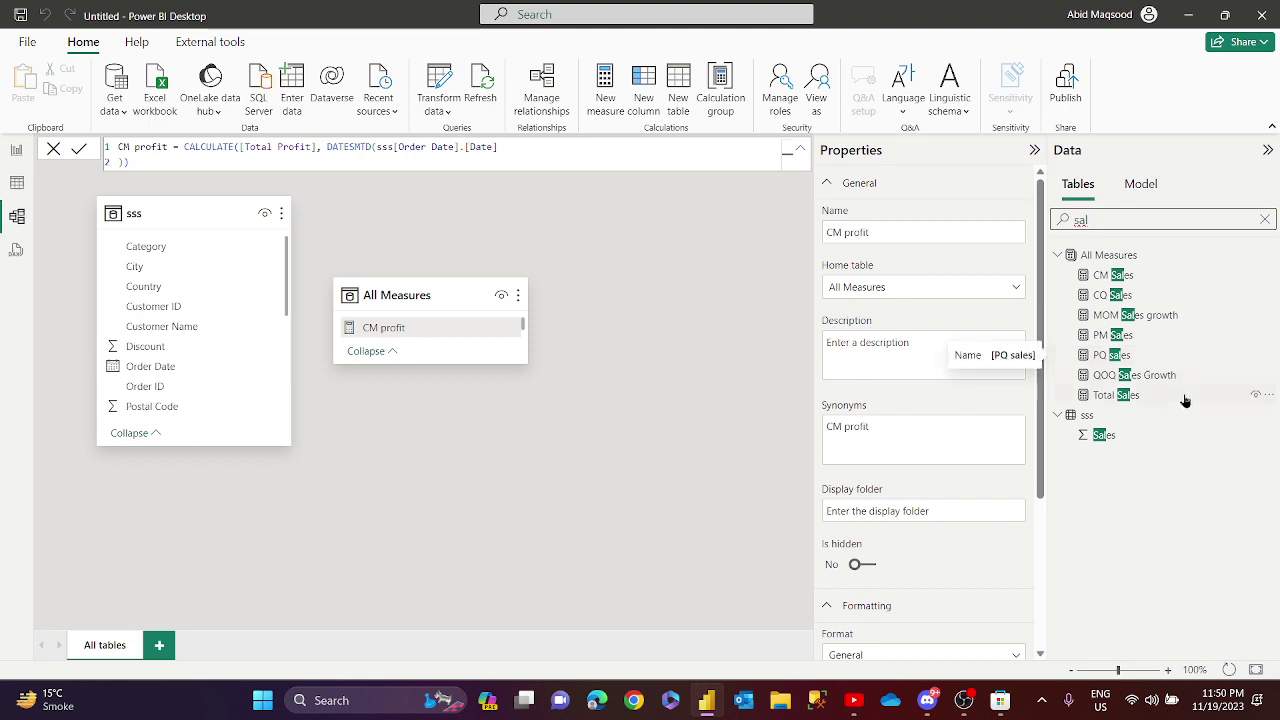
left_click(1108, 397)
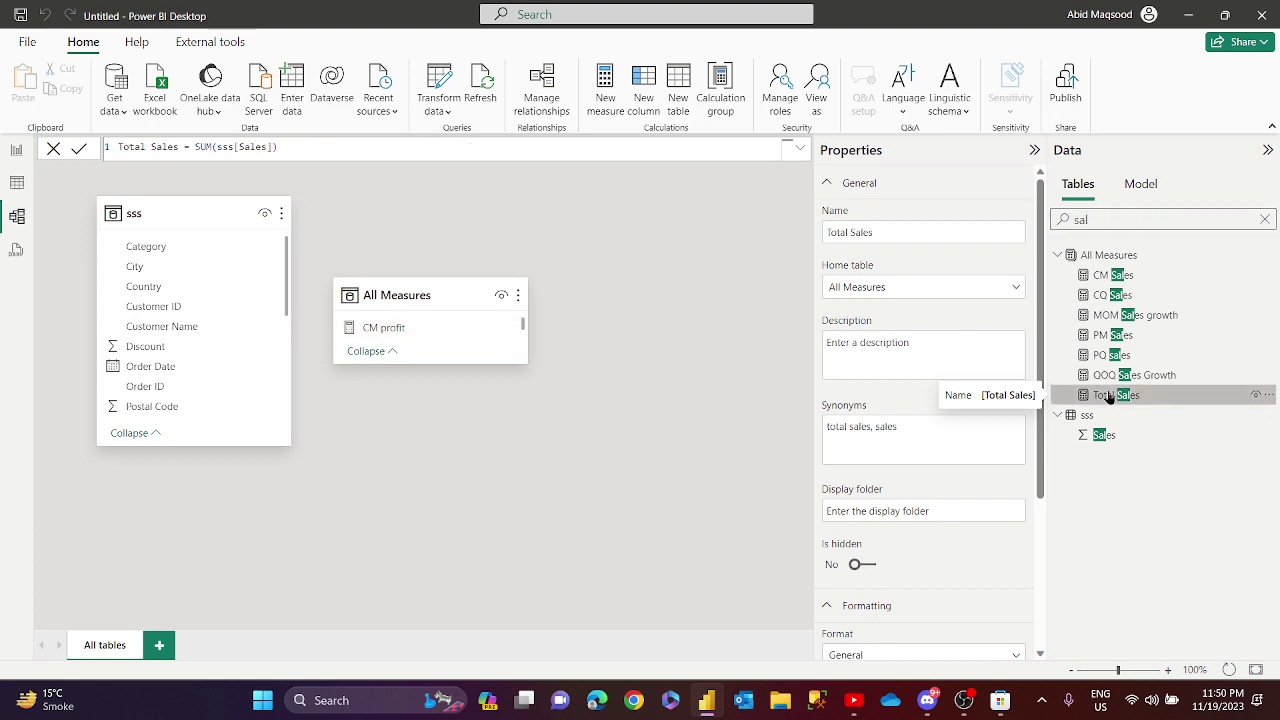
left_click(1127, 276, "shift")
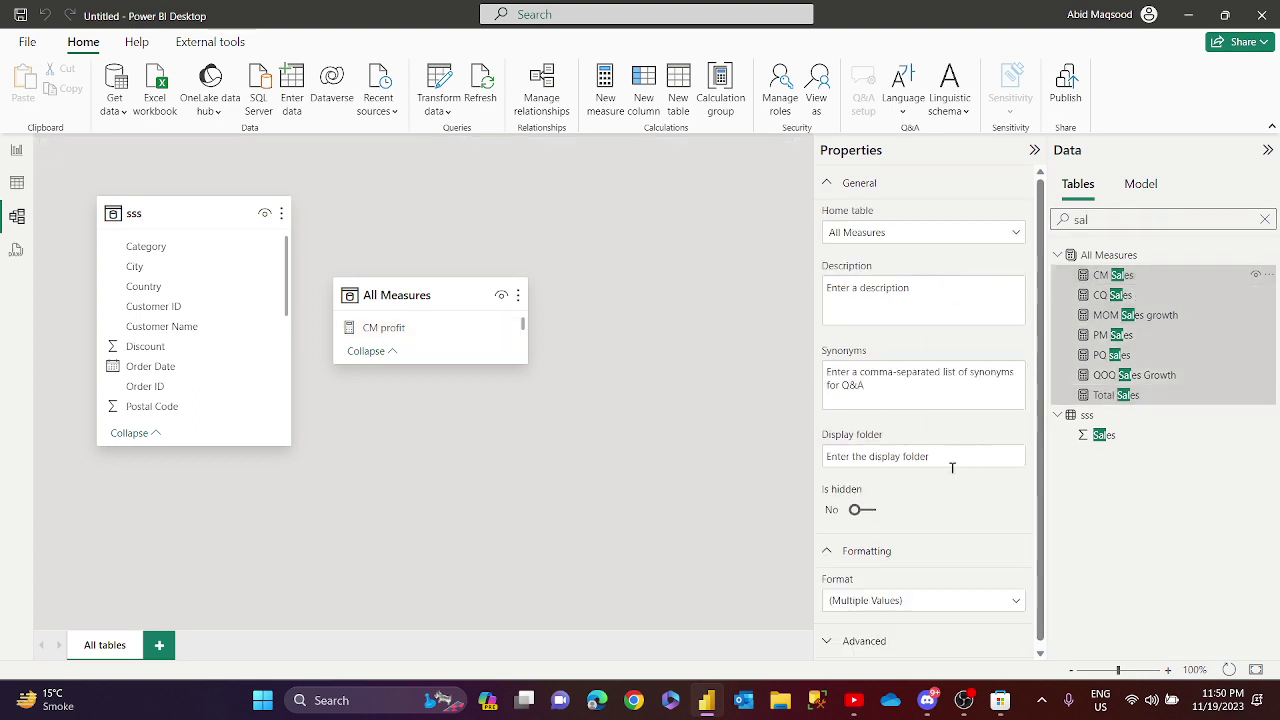
left_click(866, 458)
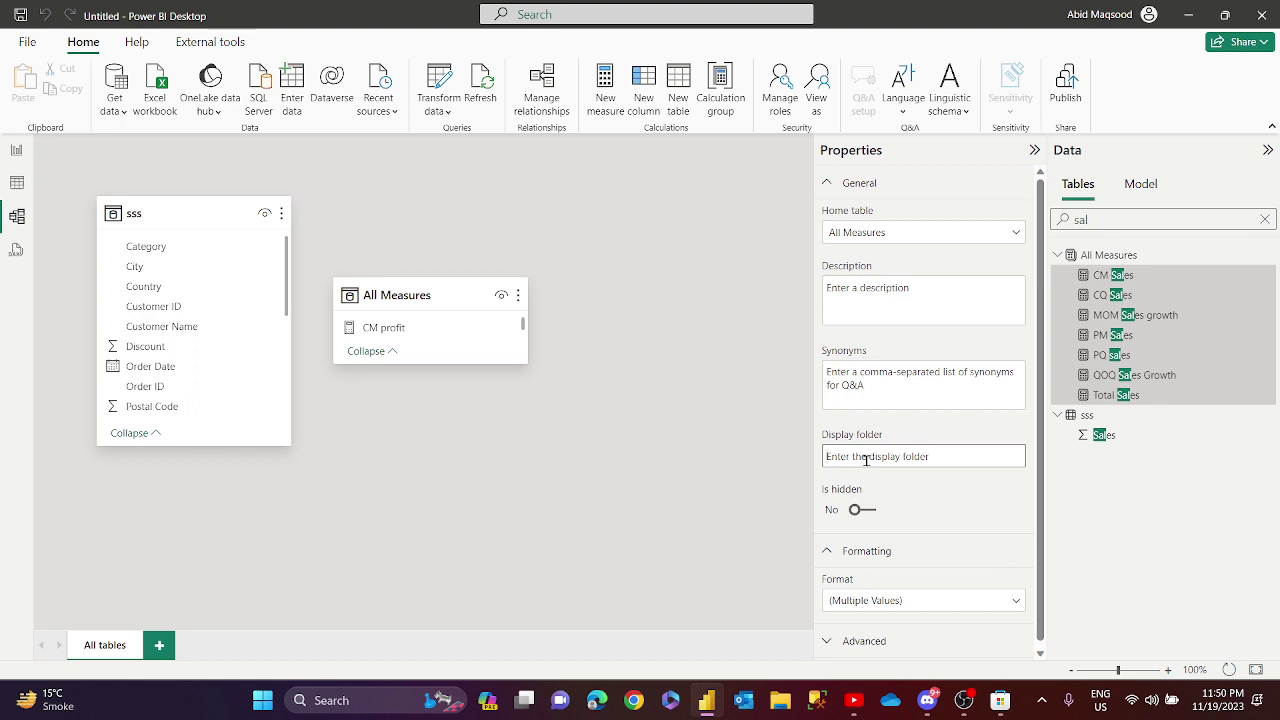
type("Sales Measures")
key("Return")
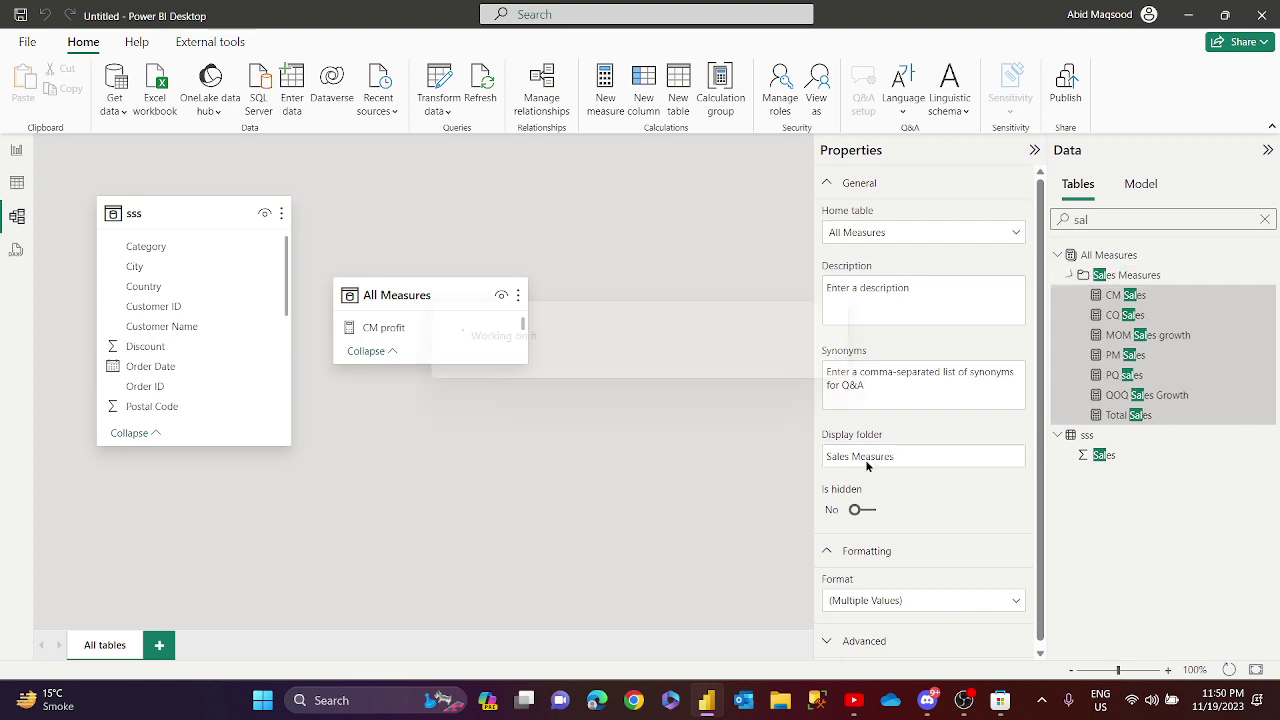
Filter the fields by "prof" and assign CM profit through Total Profit to a display folder named Profit Measures.
left_click_drag(1113, 217, 1070, 219)
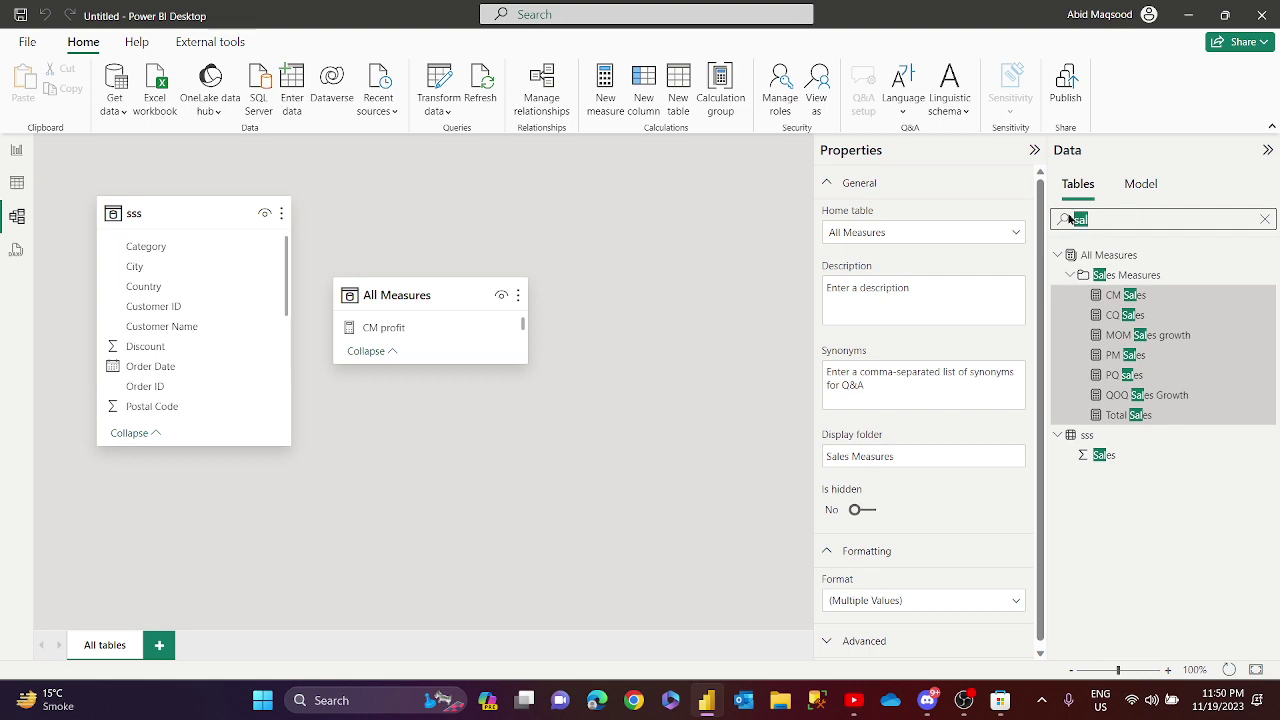
type("prof")
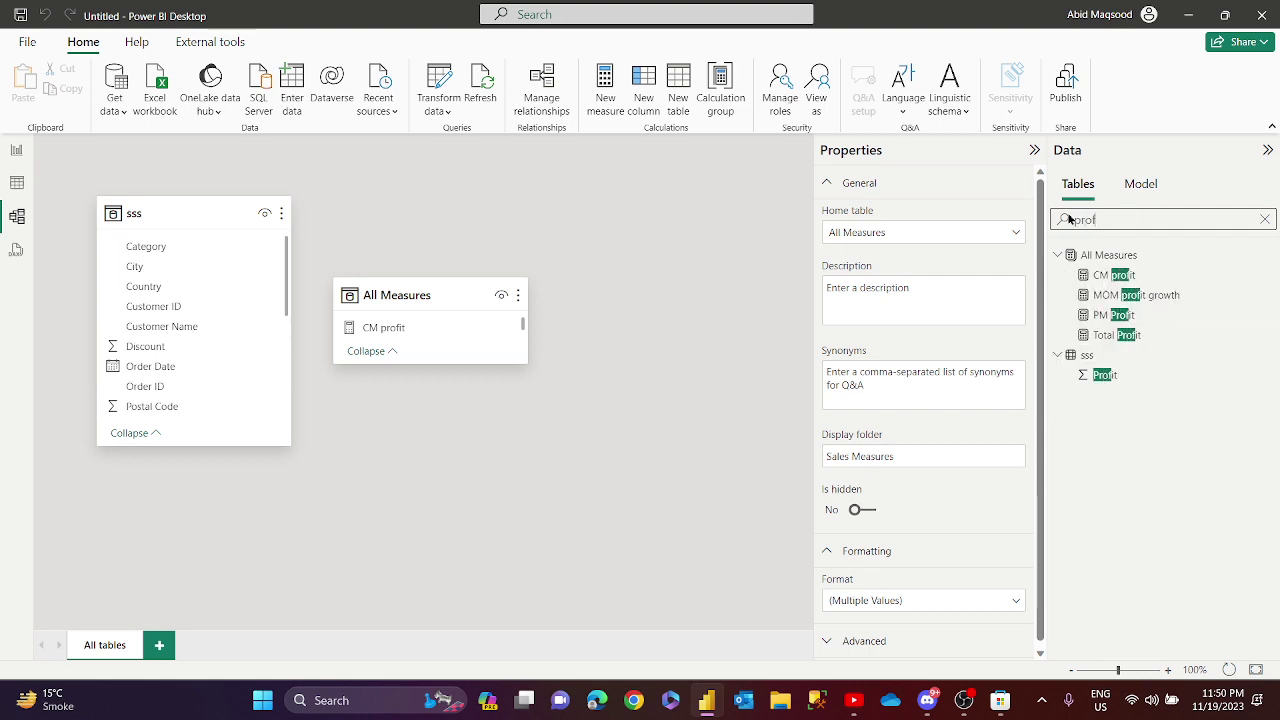
left_click(1108, 275)
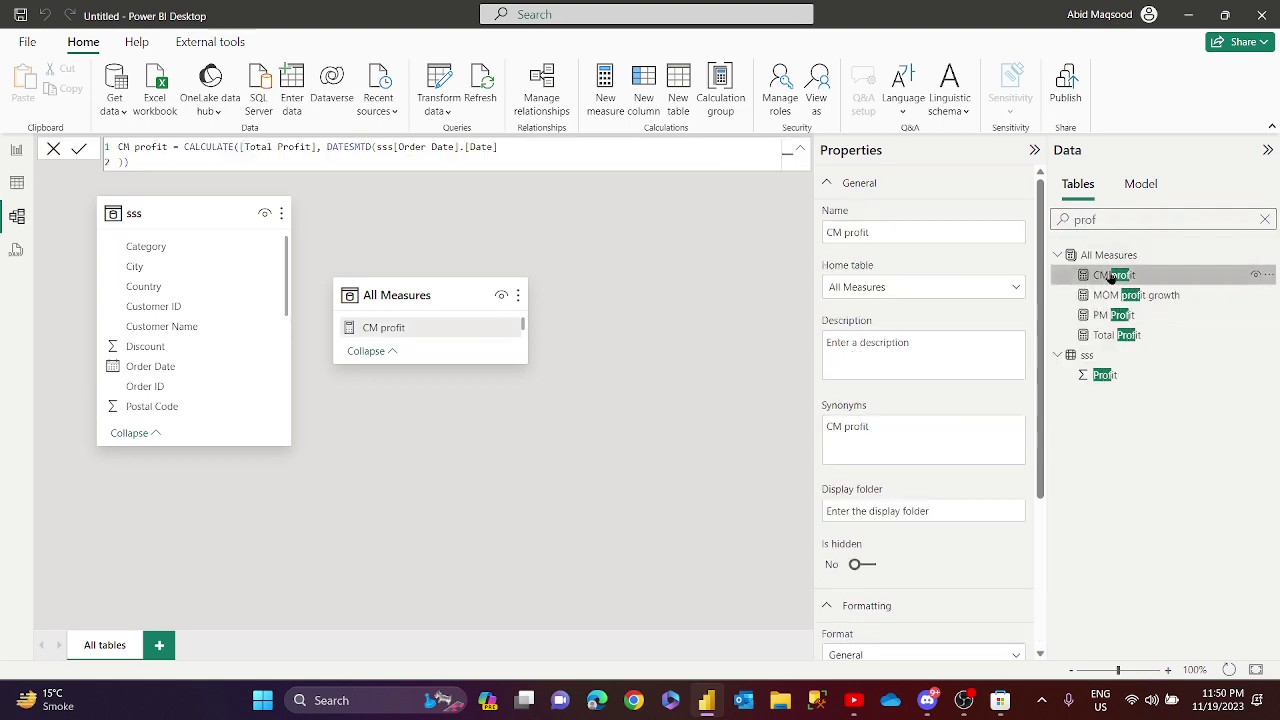
left_click(1127, 336, "shift")
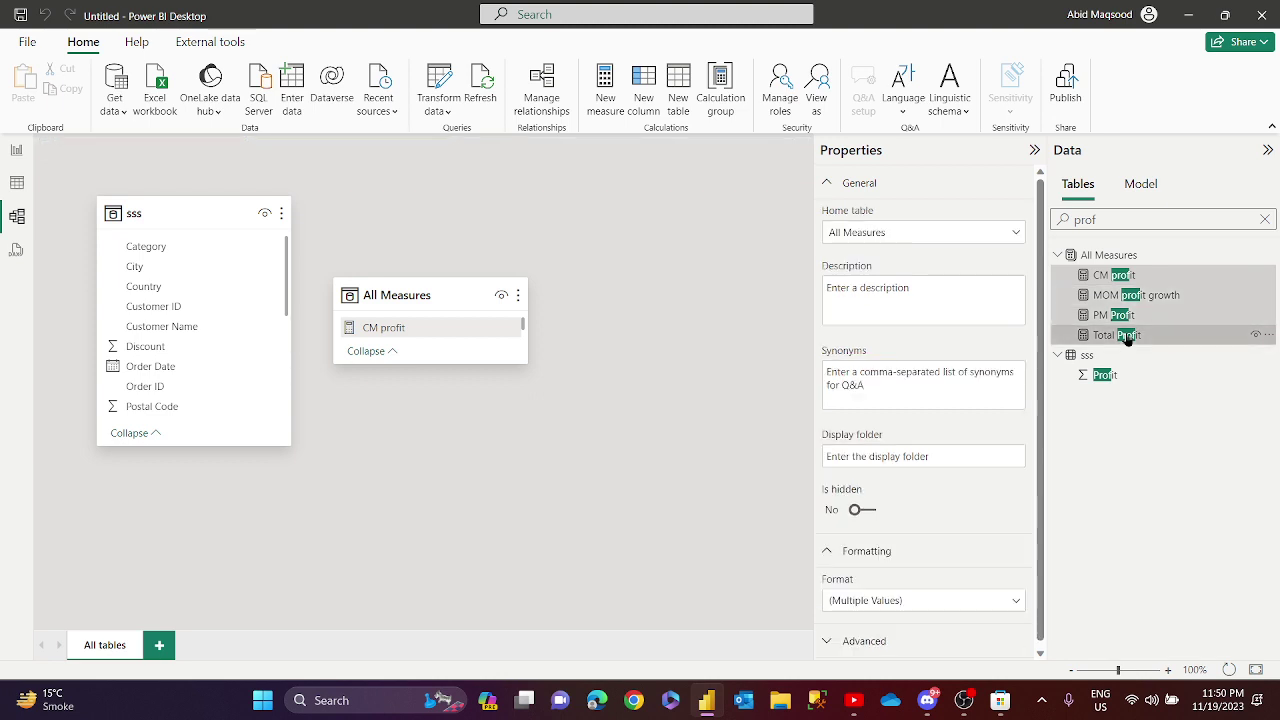
left_click(889, 462)
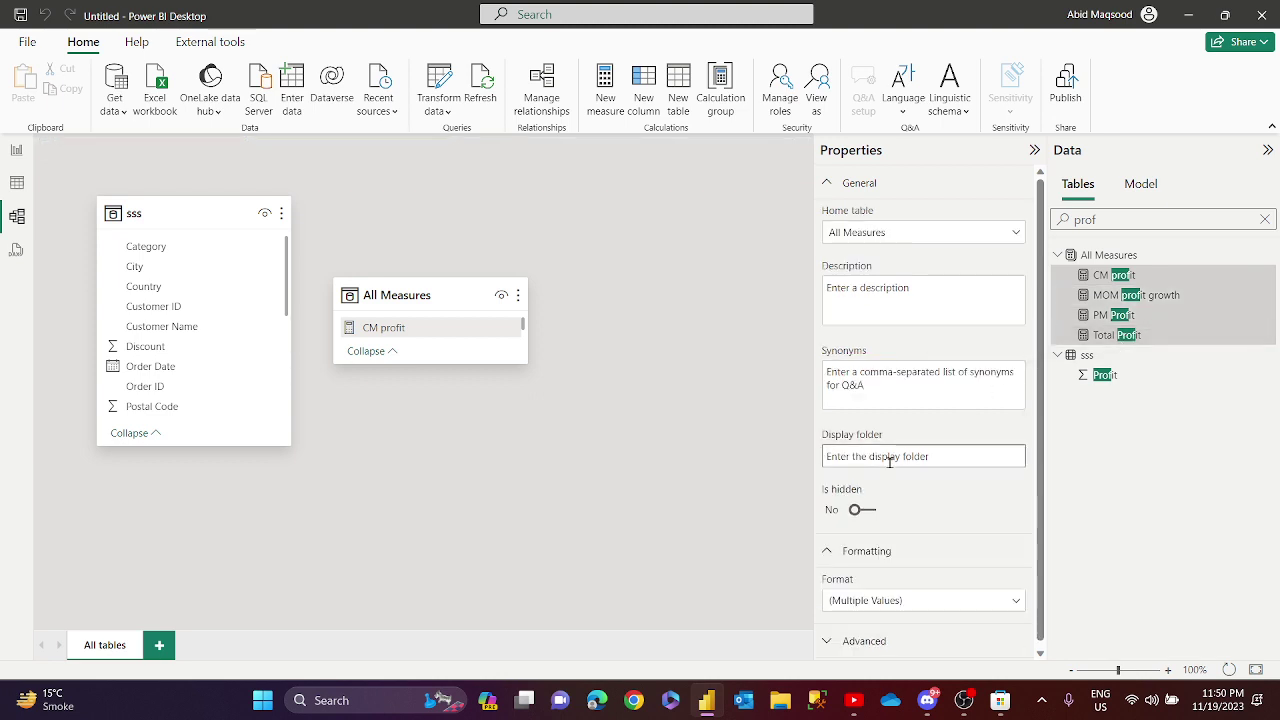
type("Profit Measures")
key("Return")
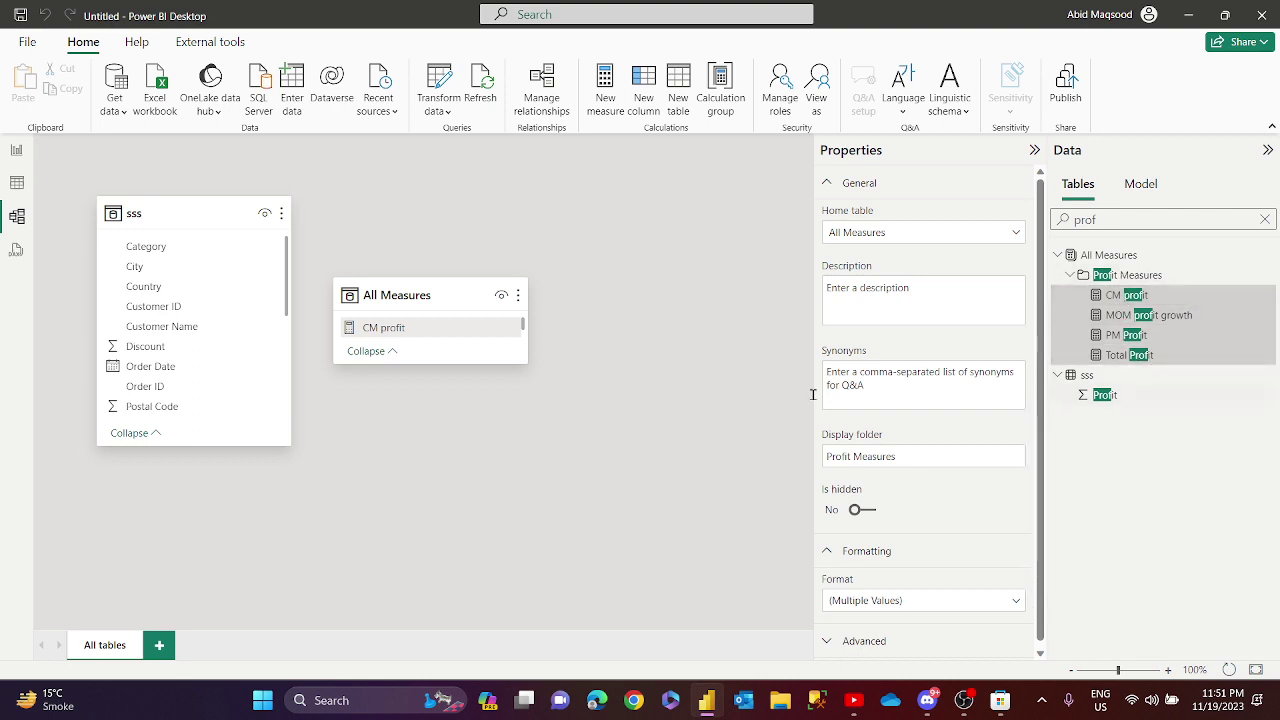
Return to the report view and expand the Profit Measures and Sales Measures folders to check their contents.
left_click(16, 150)
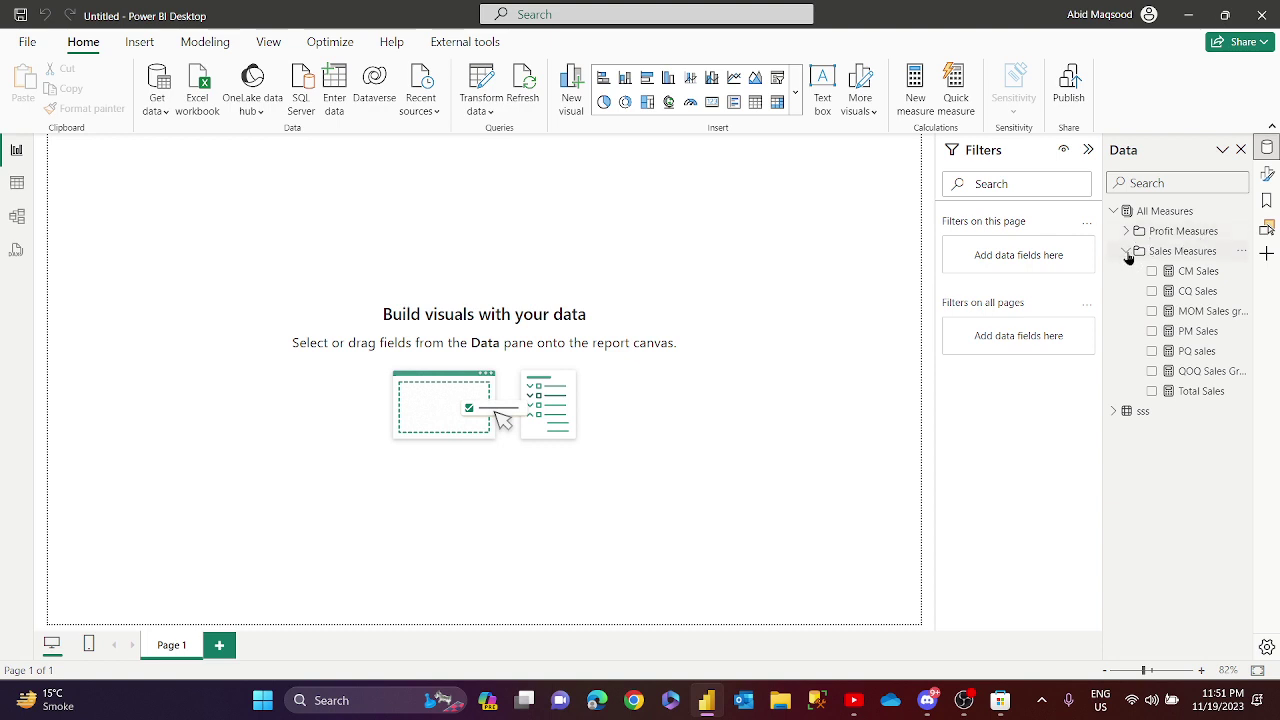
left_click(1126, 251)
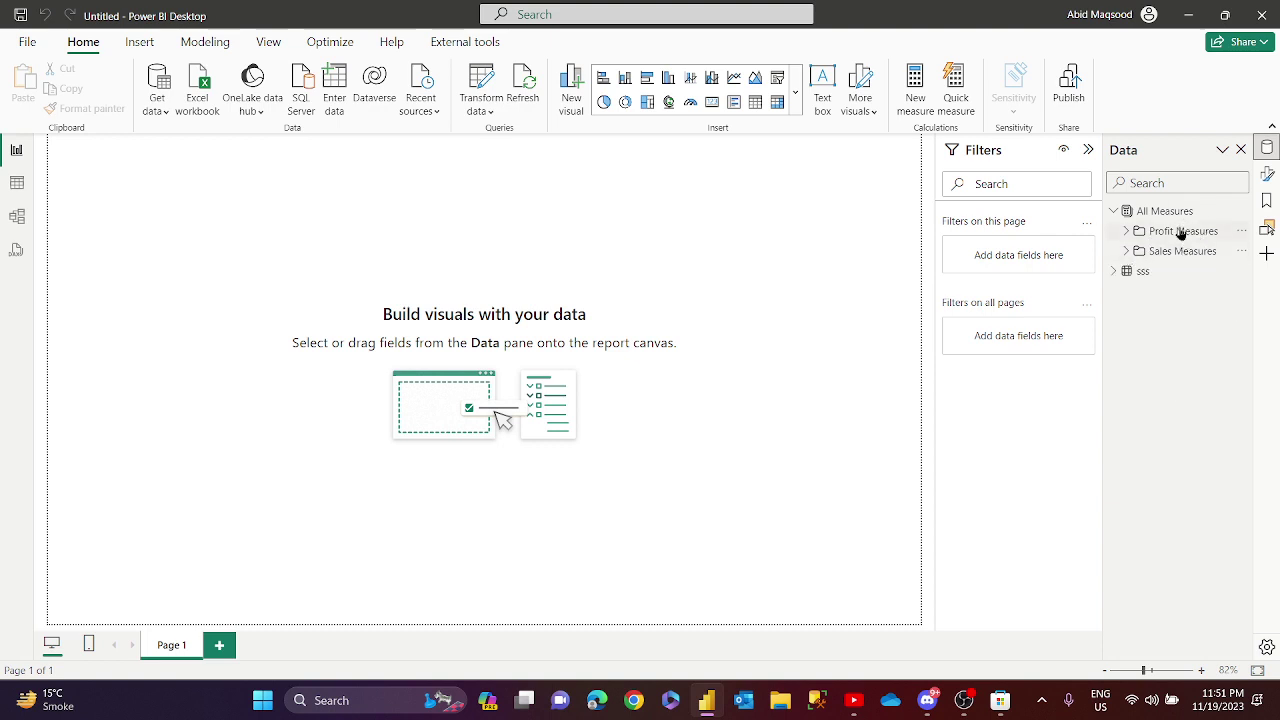
left_click(1126, 231)
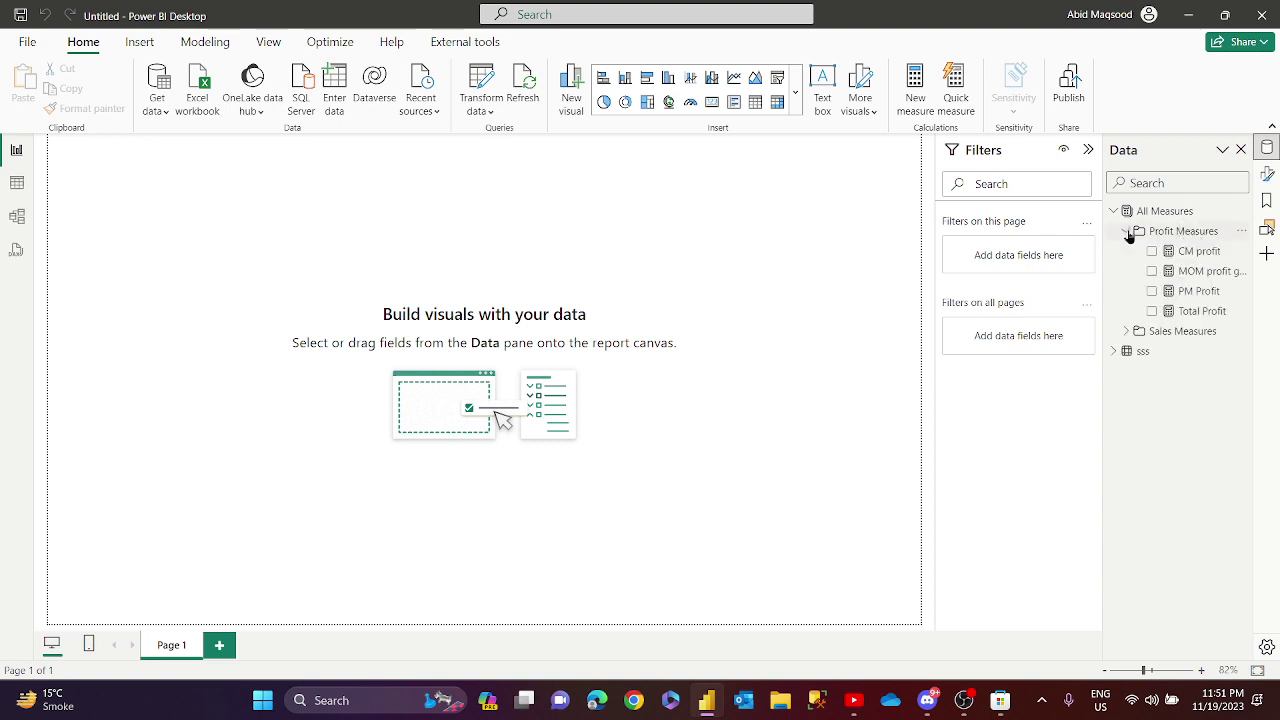
left_click(1127, 332)
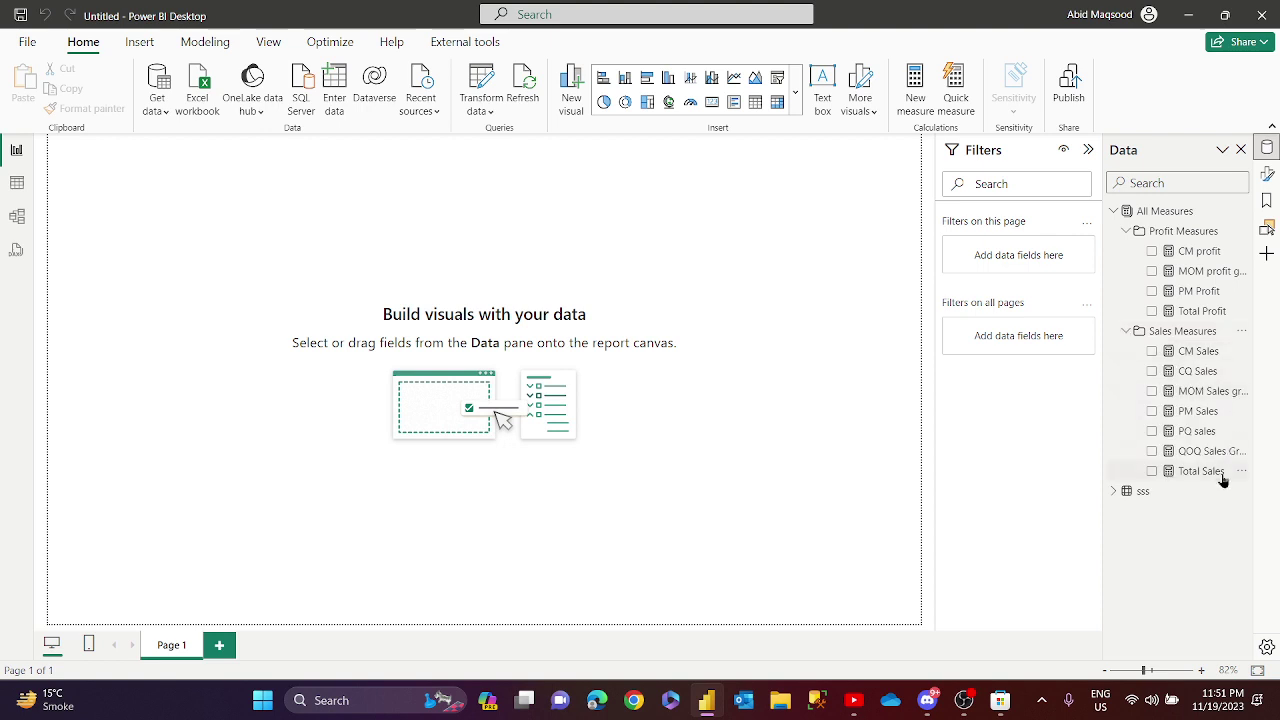
Create a new measure in the Profit Measures folder, starting it as CQ Profit = CALCULATE([Total Profit],.
right_click(1187, 233)
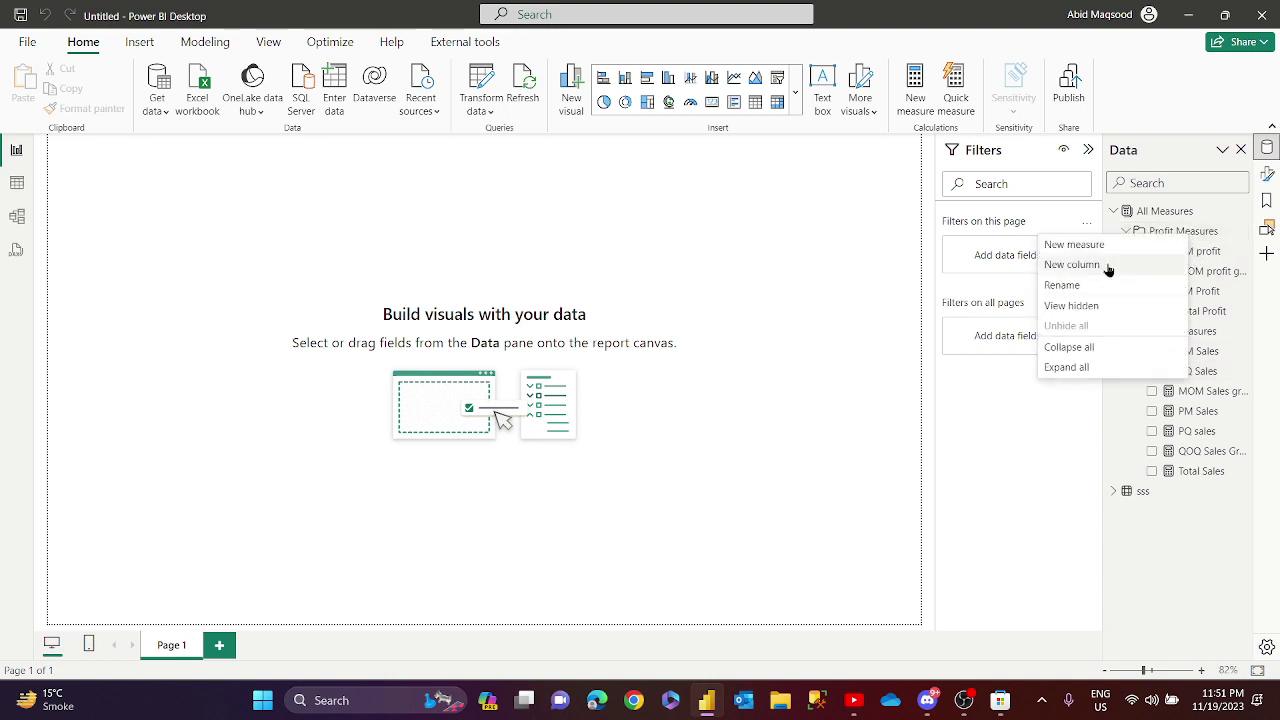
key("Escape")
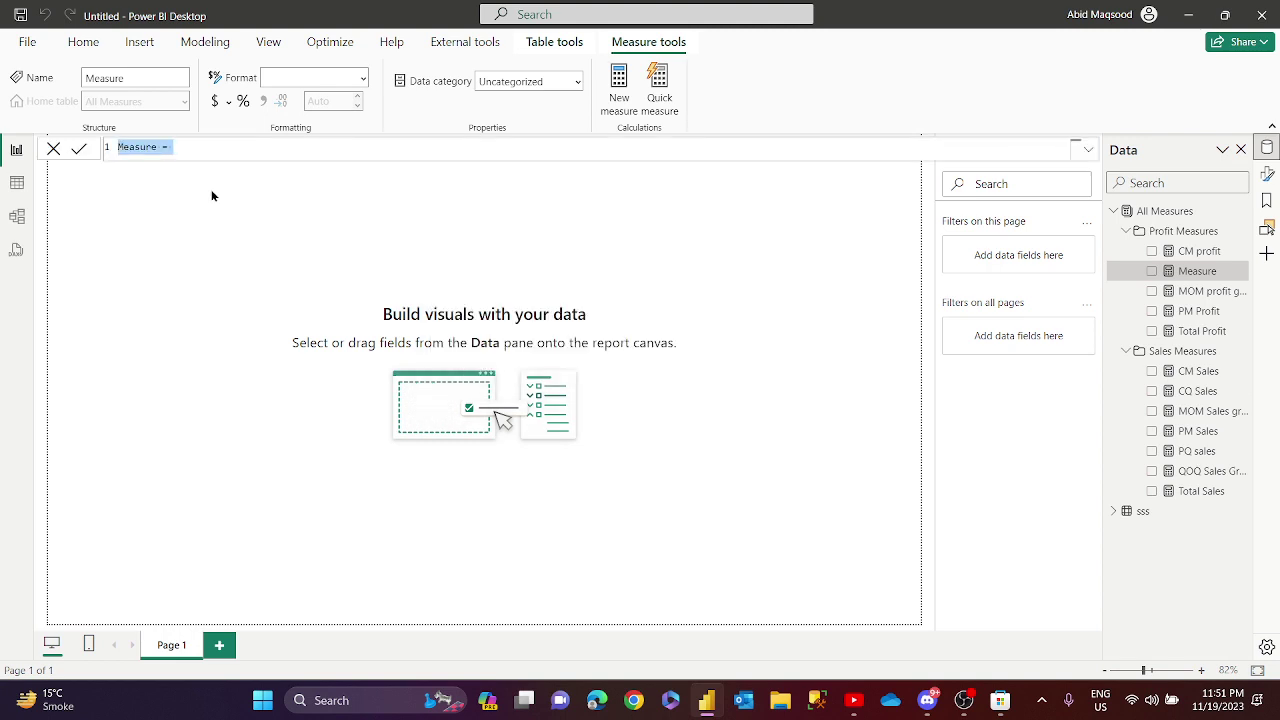
type("CQ ")
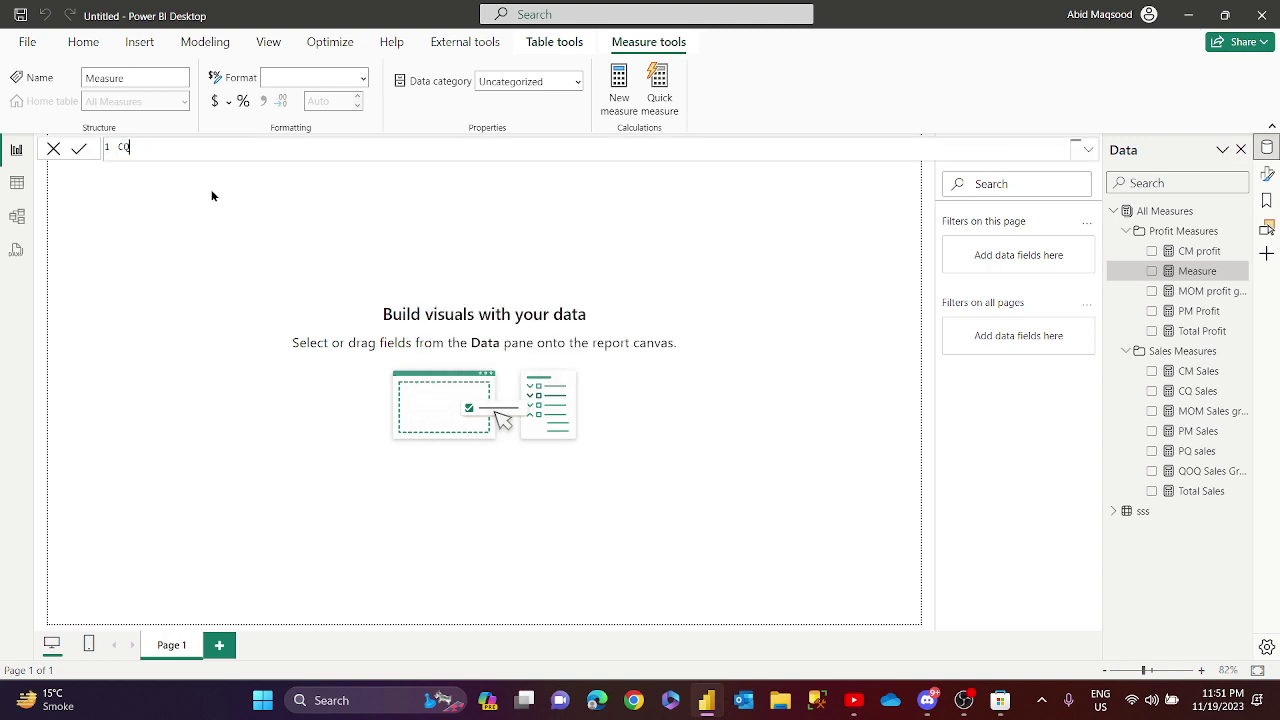
type("Profit = CALCULATE(")
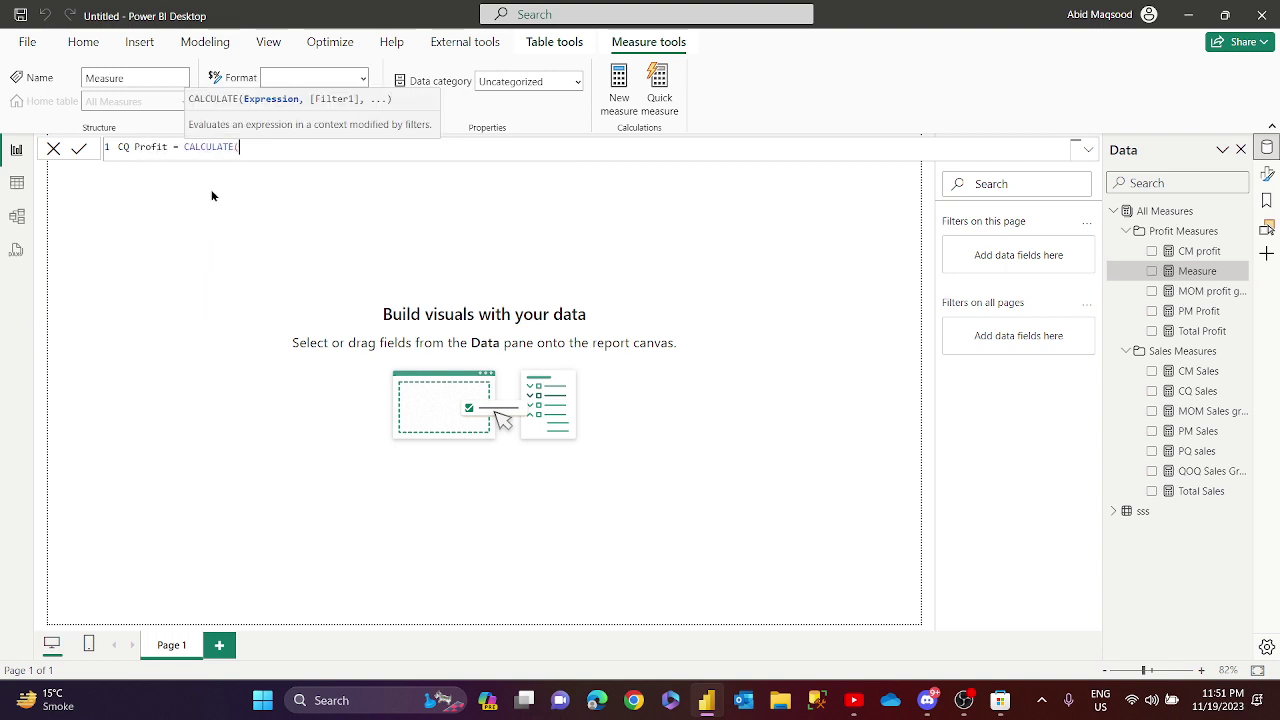
type("[Total Profit")
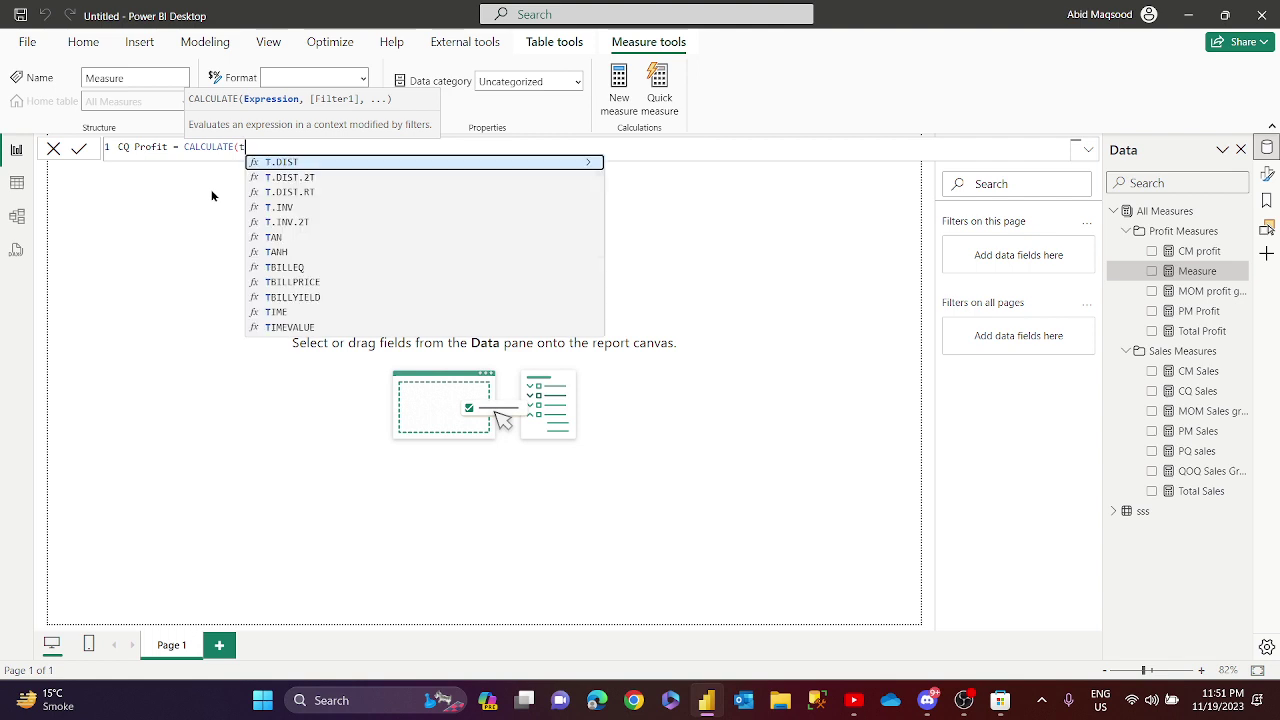
key("Tab")
type(",")
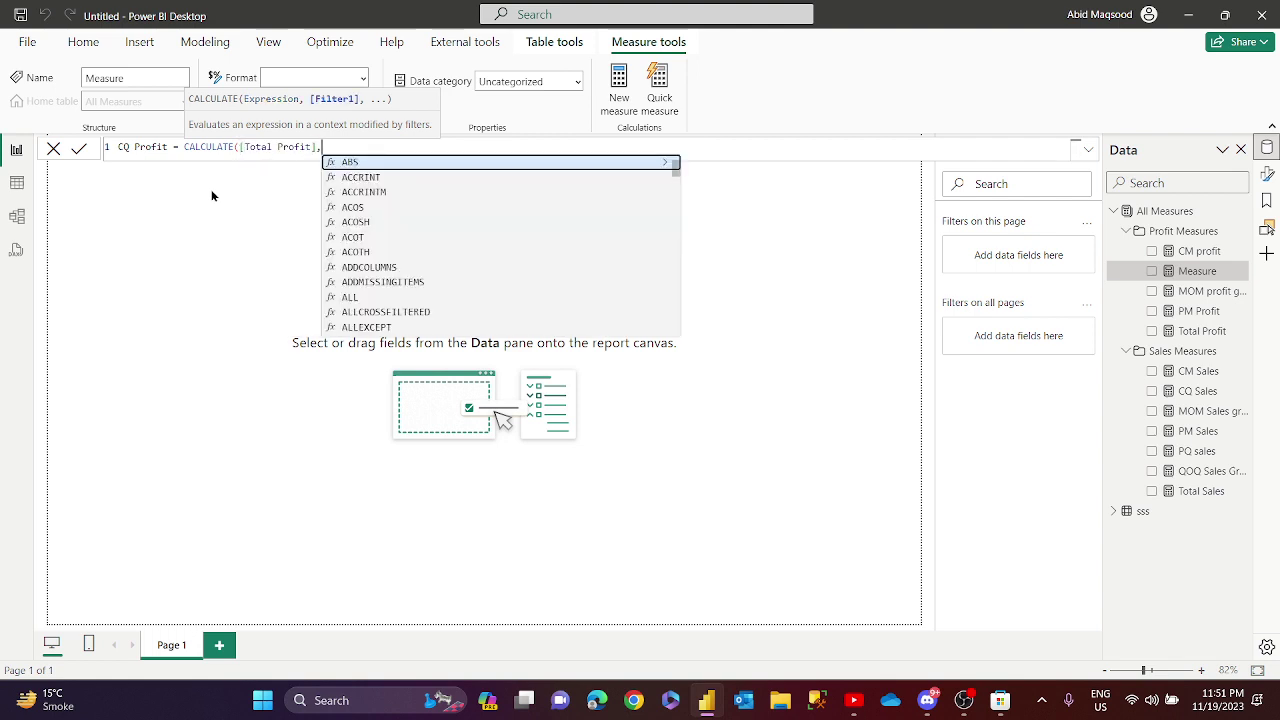
Add the DATESQTD function as the filter argument of the CQ Profit CALCULATE expression.
type("q")
key("BackSpace")
type("dates")
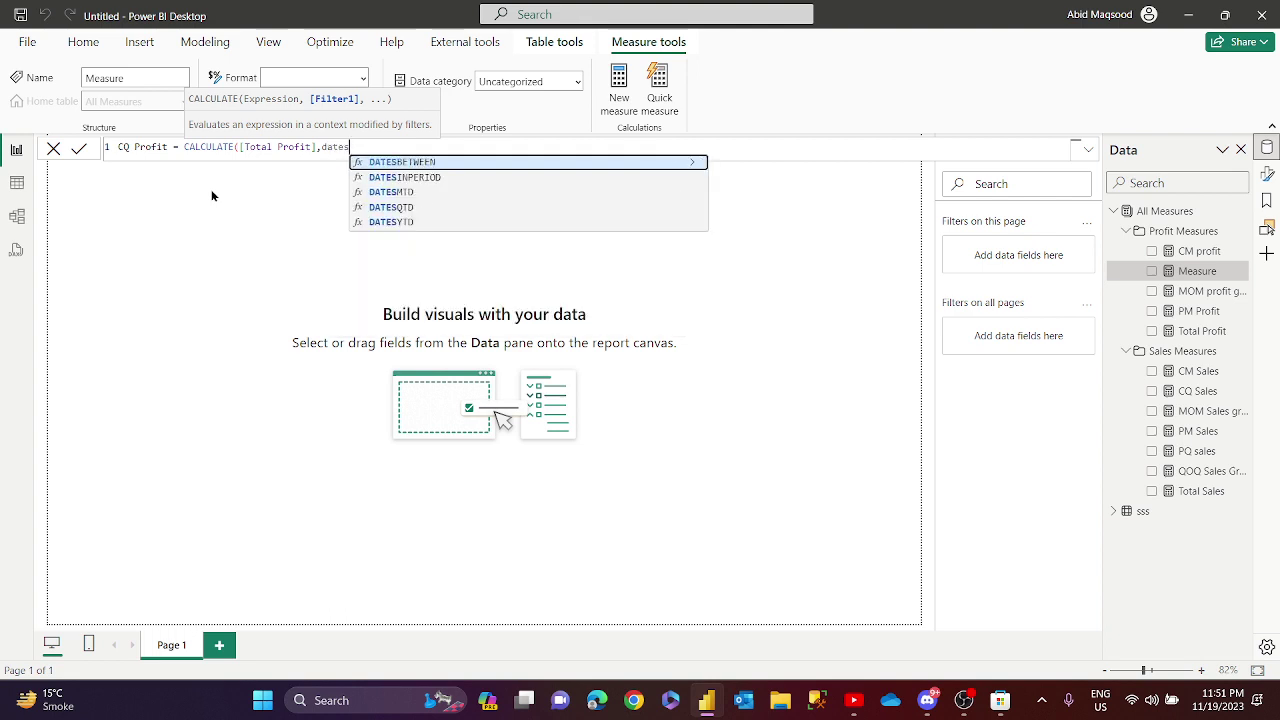
key("Down")
key("Down")
key("Down")
key("Tab")
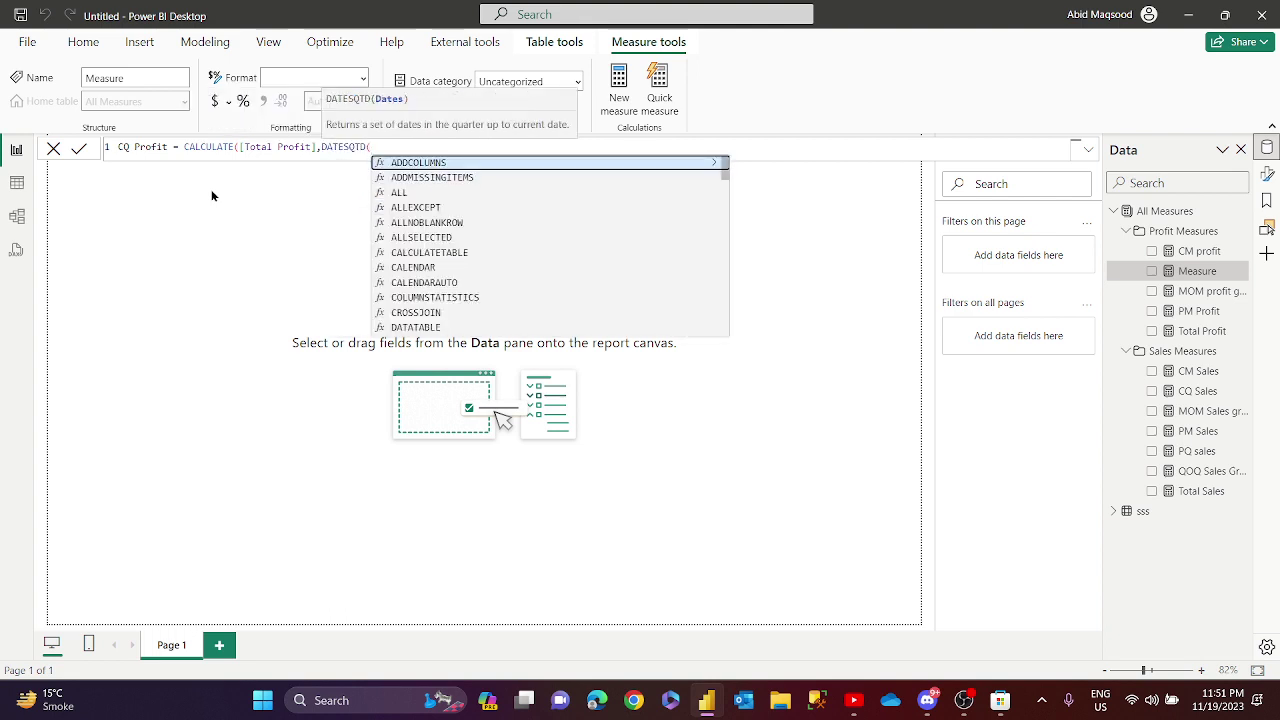
Give DATESQTD the argument sss[Order Date].[Date], close both parentheses and commit the CQ Profit measure.
type("da")
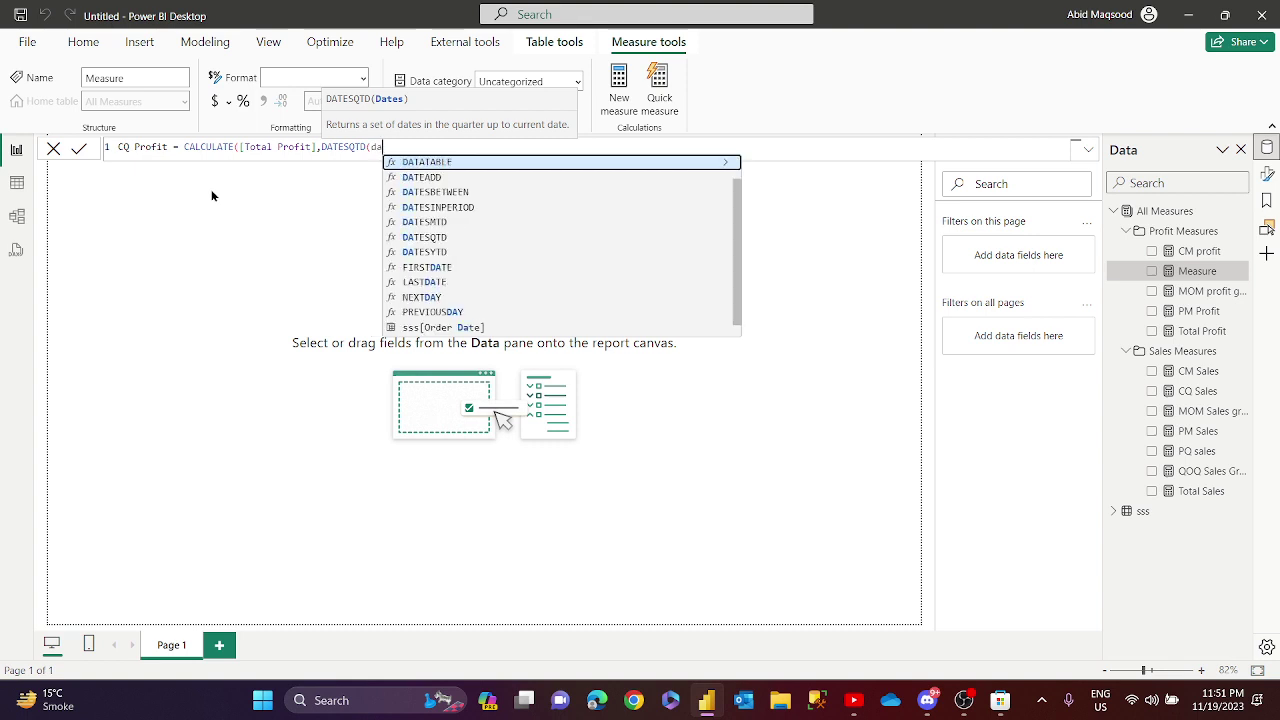
key("BackSpace")
key("BackSpace")
type("or")
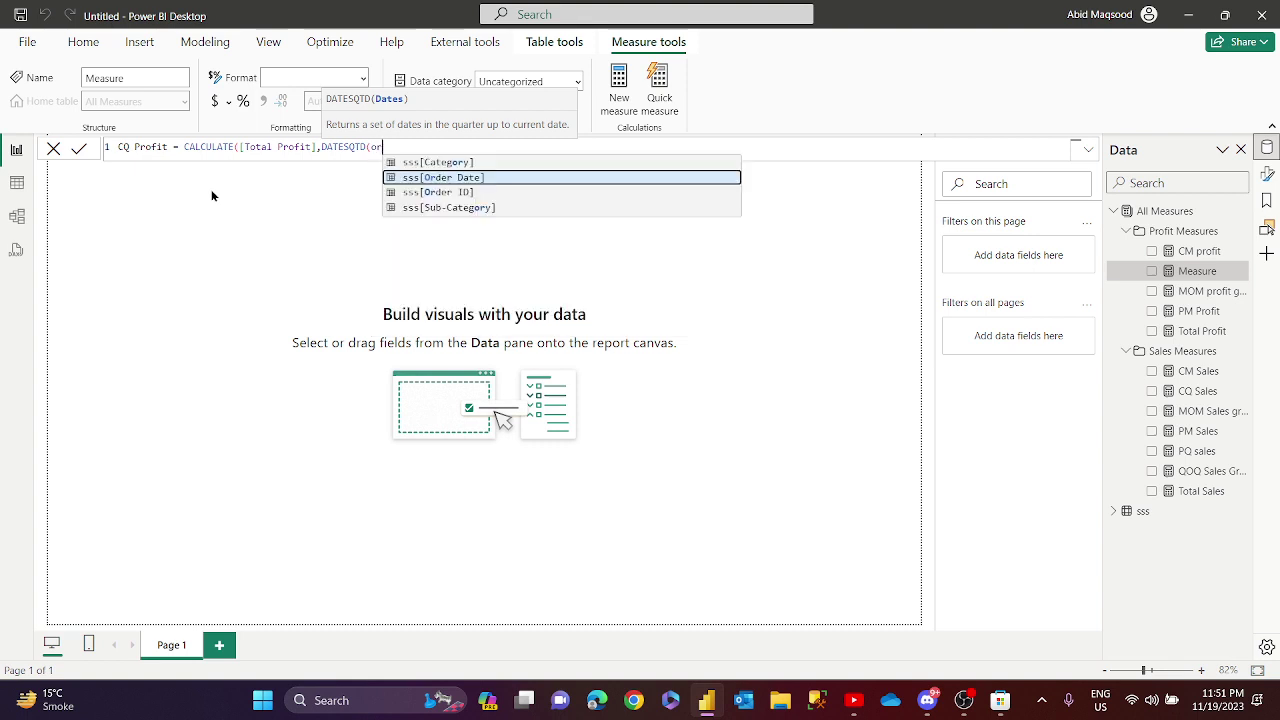
type("d")
key("Tab")
type(".")
key("Tab")
type(")")
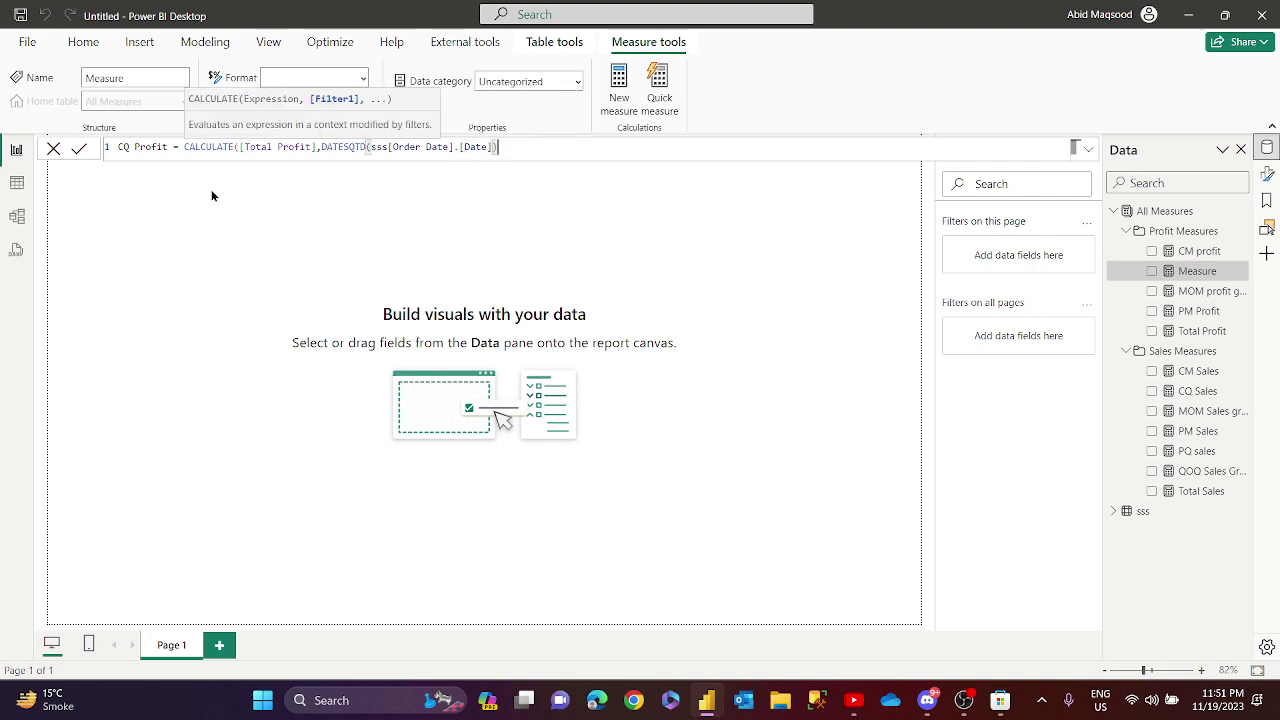
type(")")
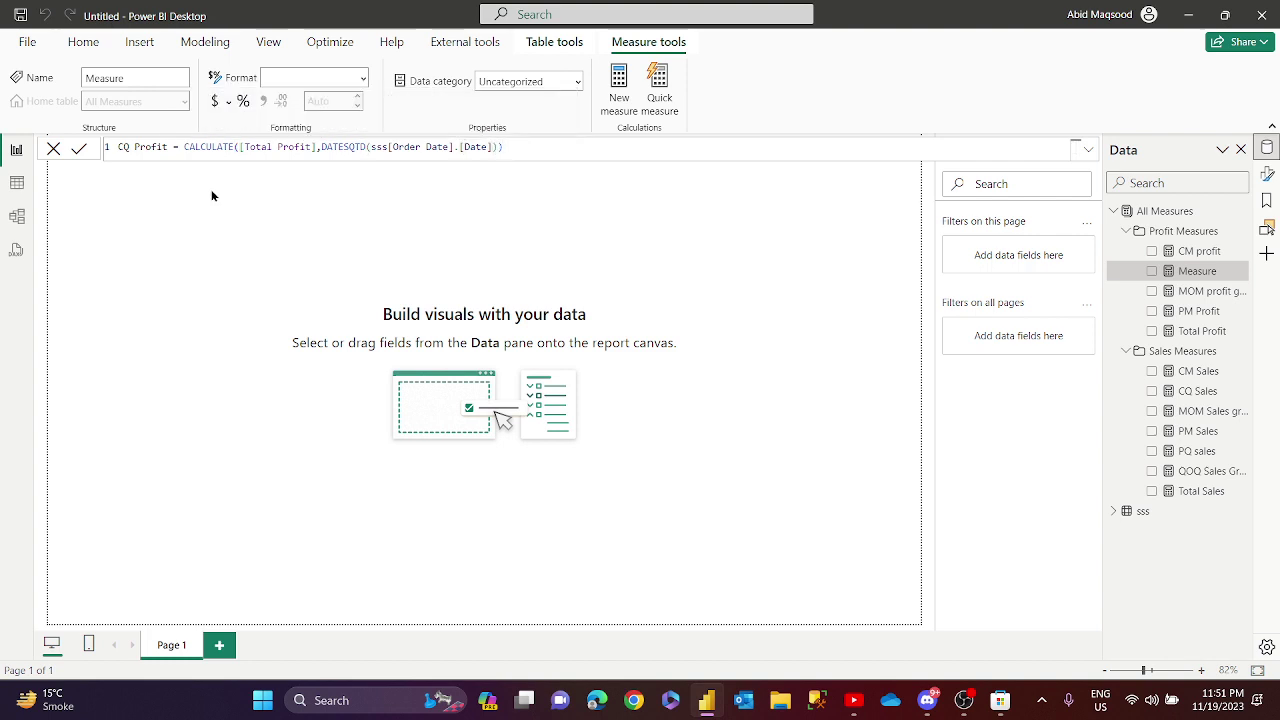
key("Return")
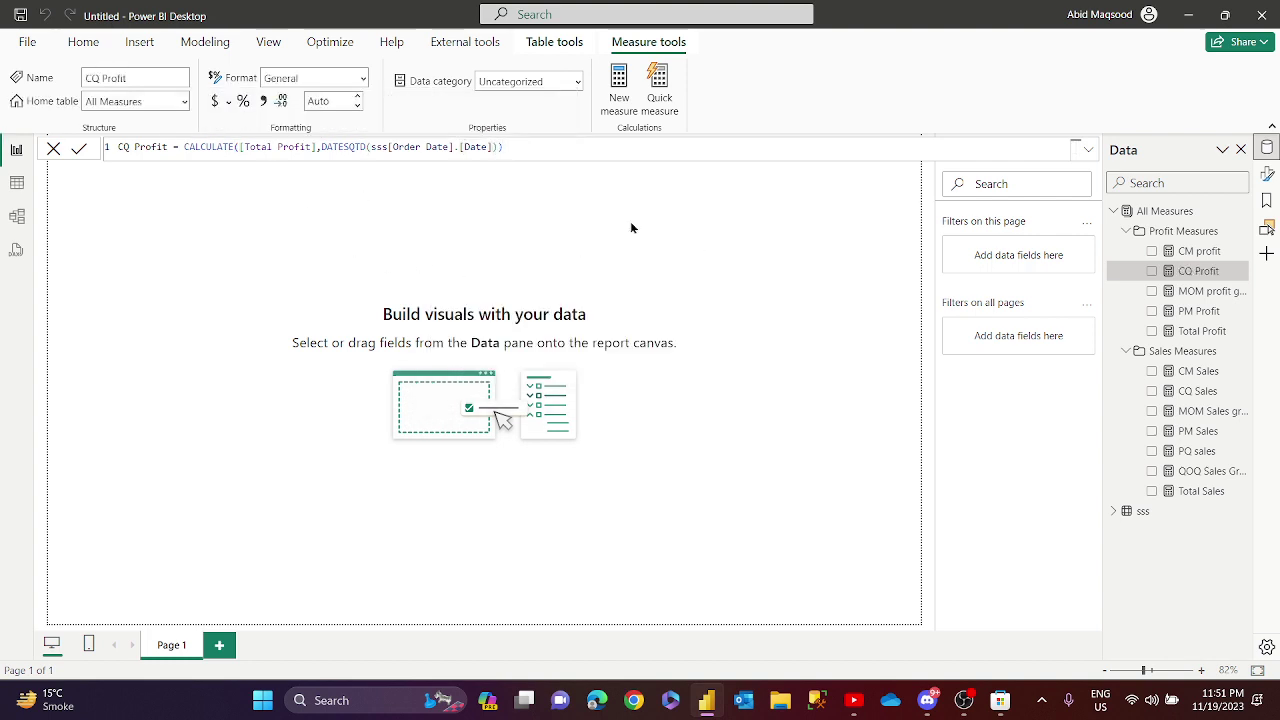
left_click(1200, 277)
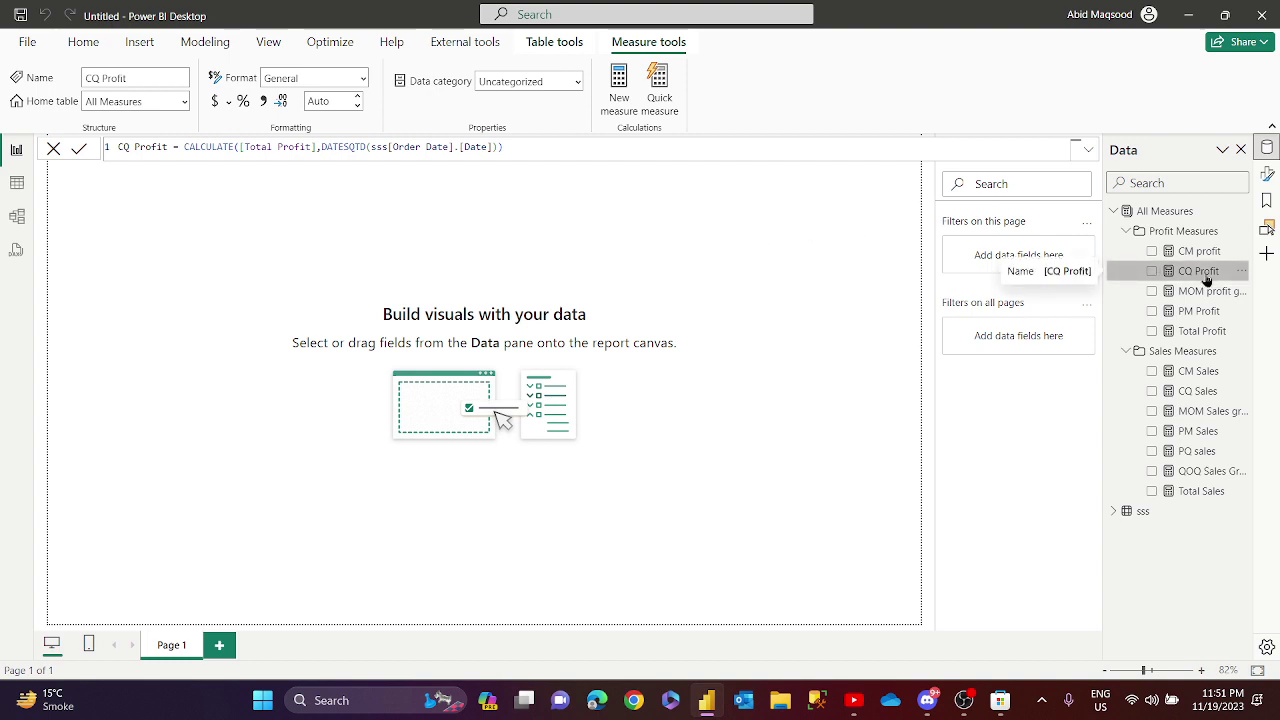
Create another measure in the Profit Measures folder, starting it as PQ Profit = CALCULATE([Total Profit],.
right_click(1188, 236)
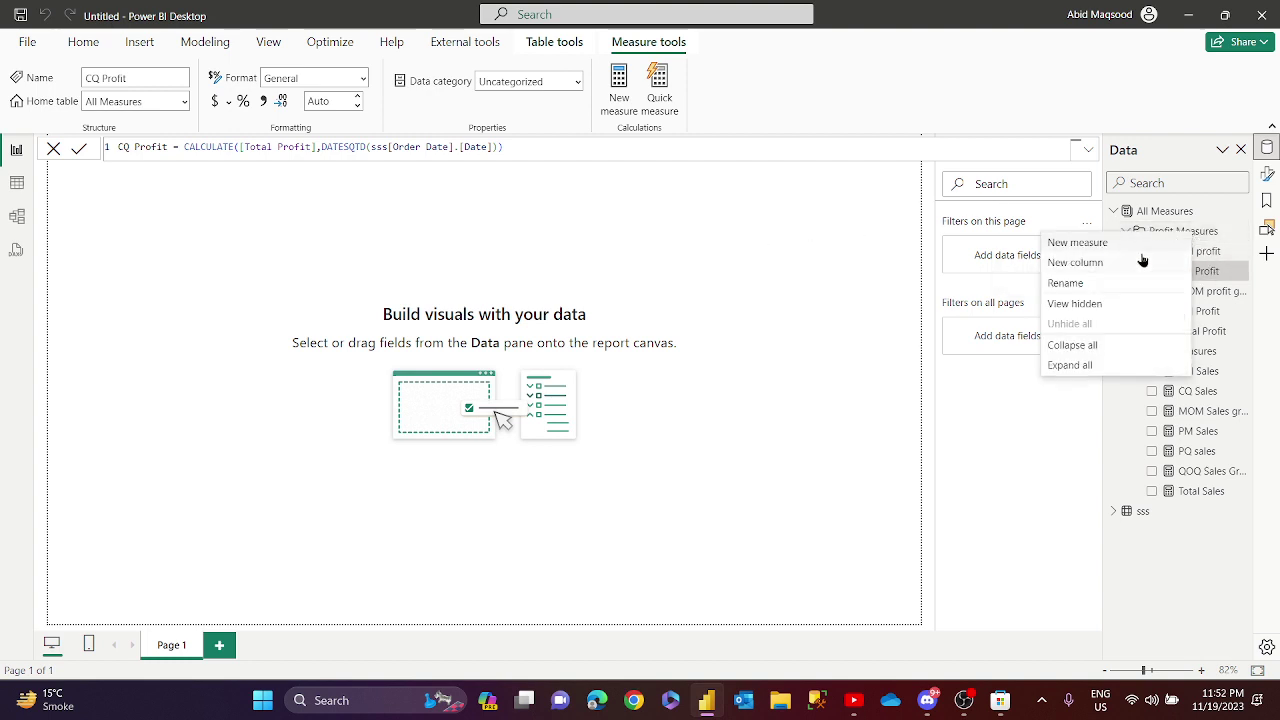
left_click(1122, 248)
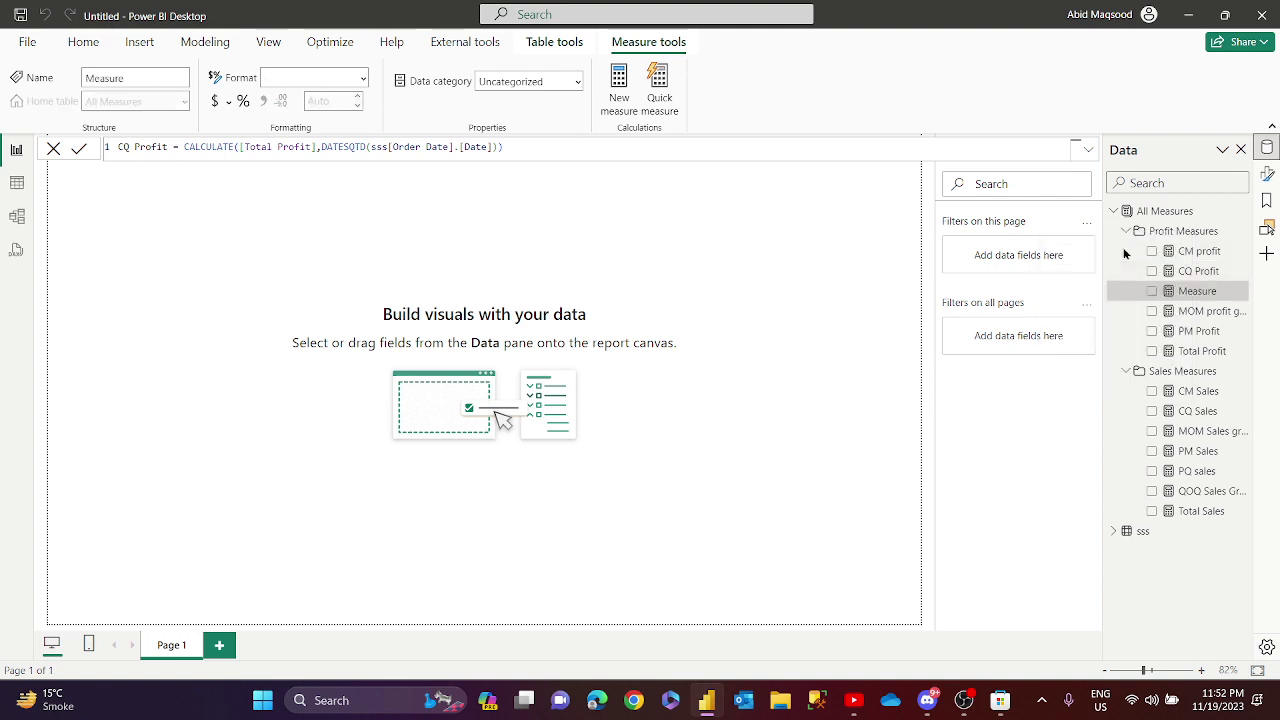
type("PQ")
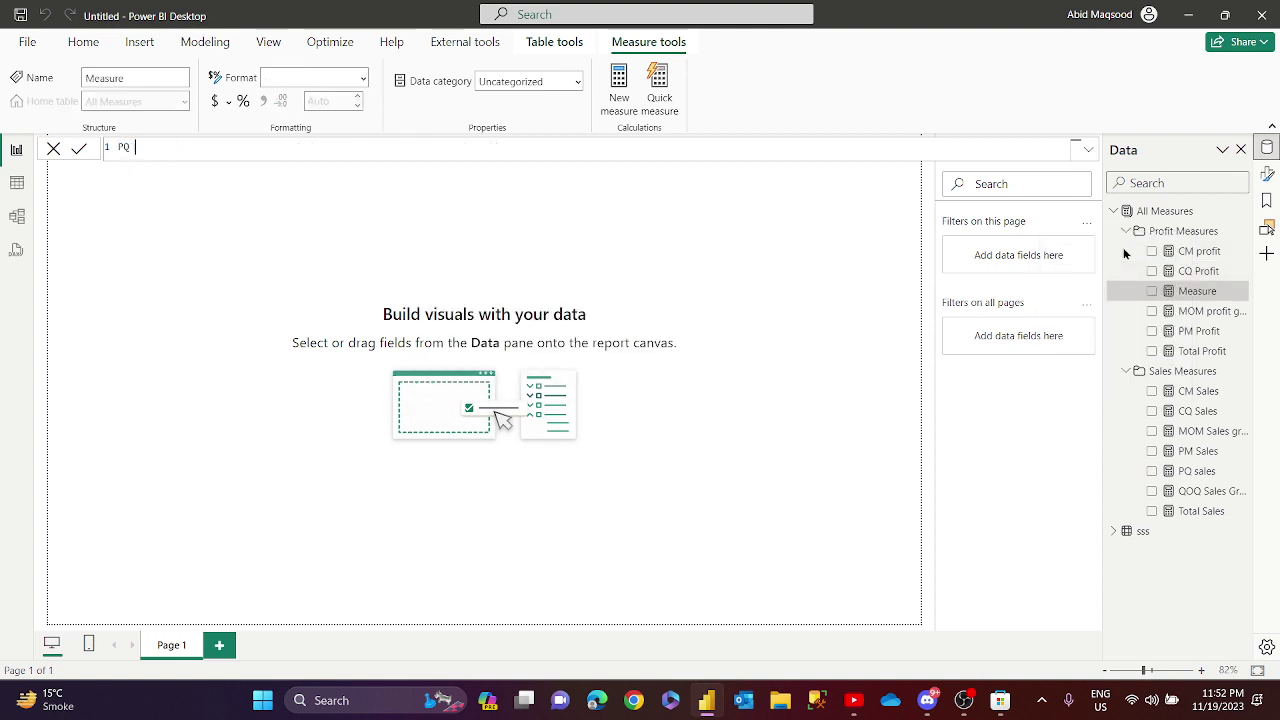
type(" Profit = ca")
key("Tab")
type("to")
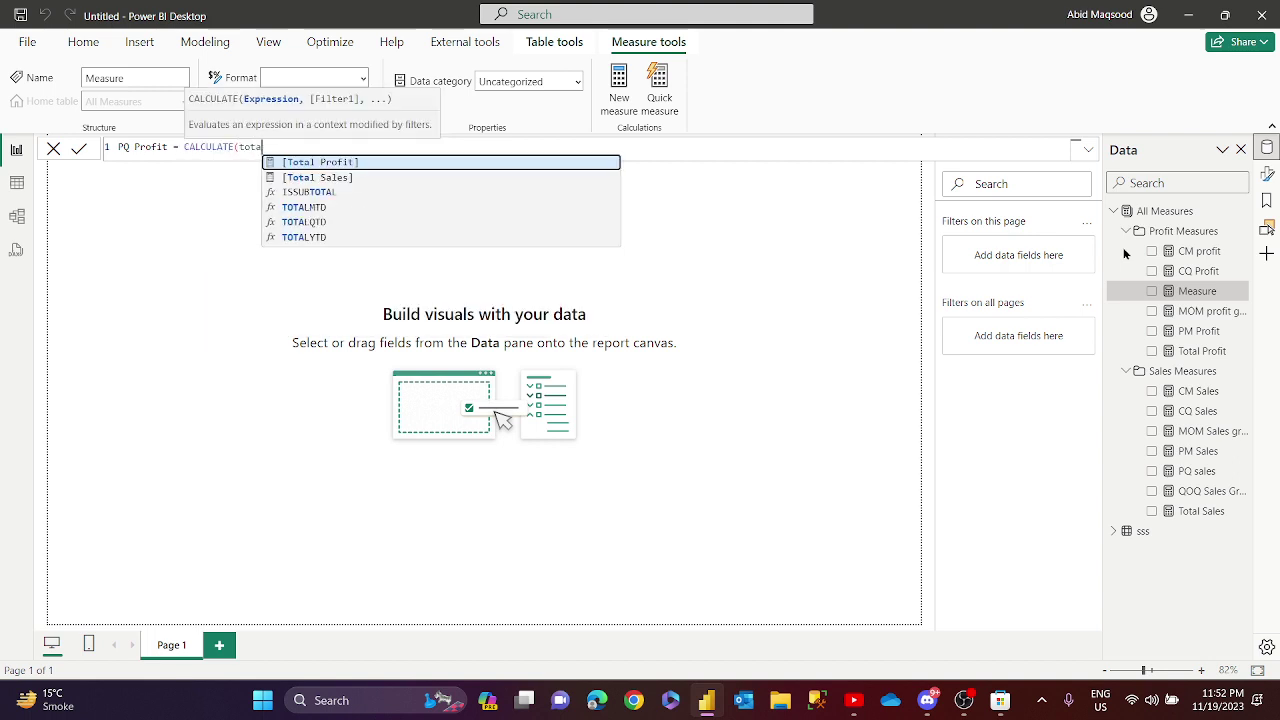
key("Tab")
type(",")
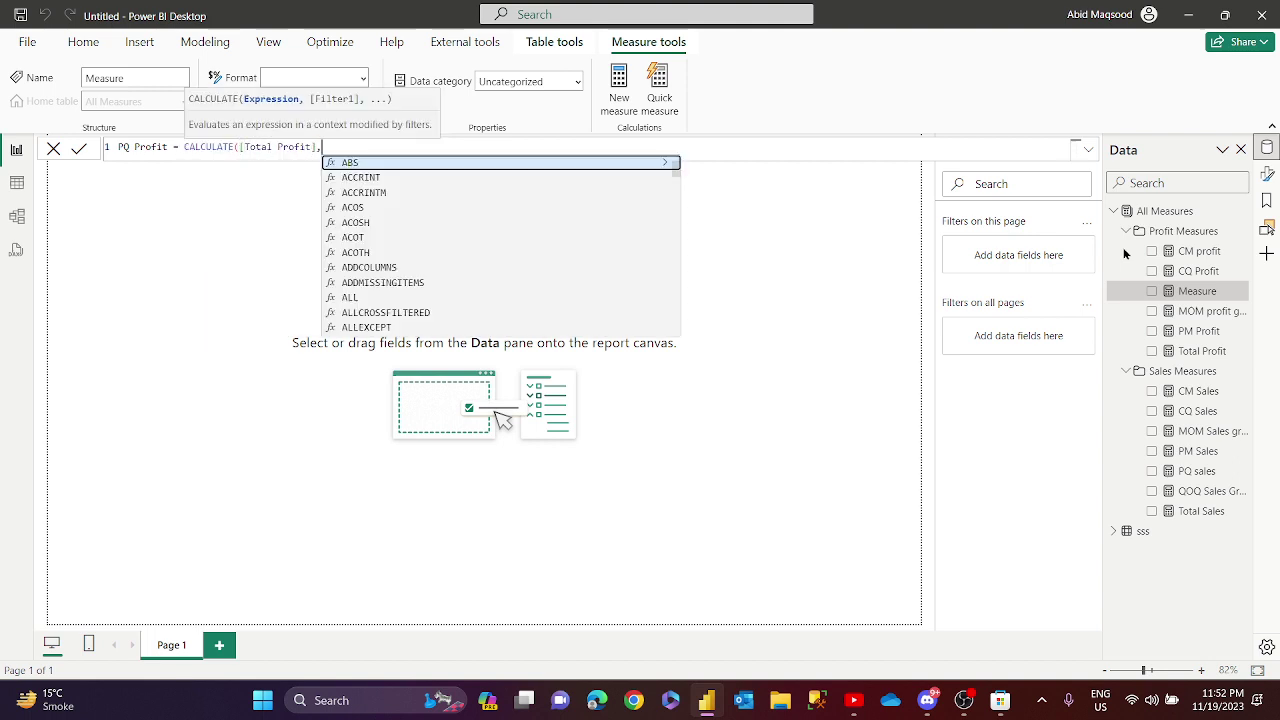
Complete the PQ Profit formula with the filter PREVIOUSQUARTER(DATESQTD(sss[Order Date].[Date])), close CALCULATE and commit the measure.
type("prev")
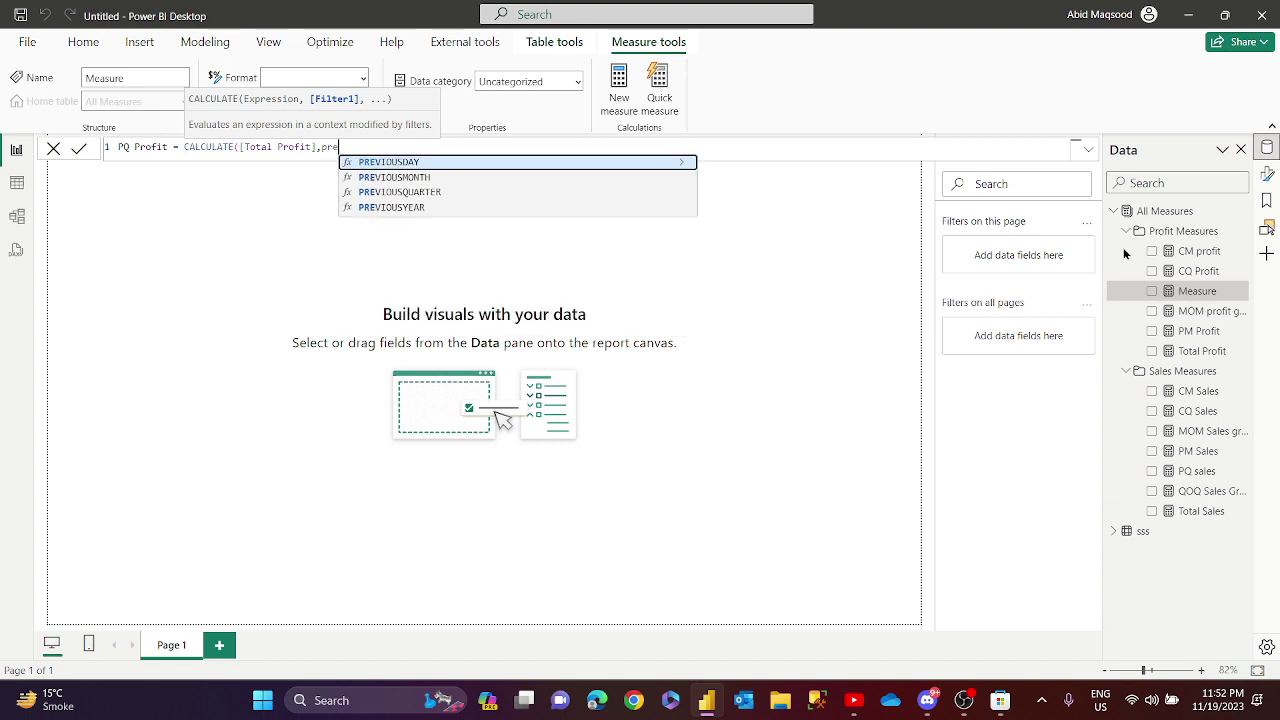
key("Down")
key("Down")
key("Tab")
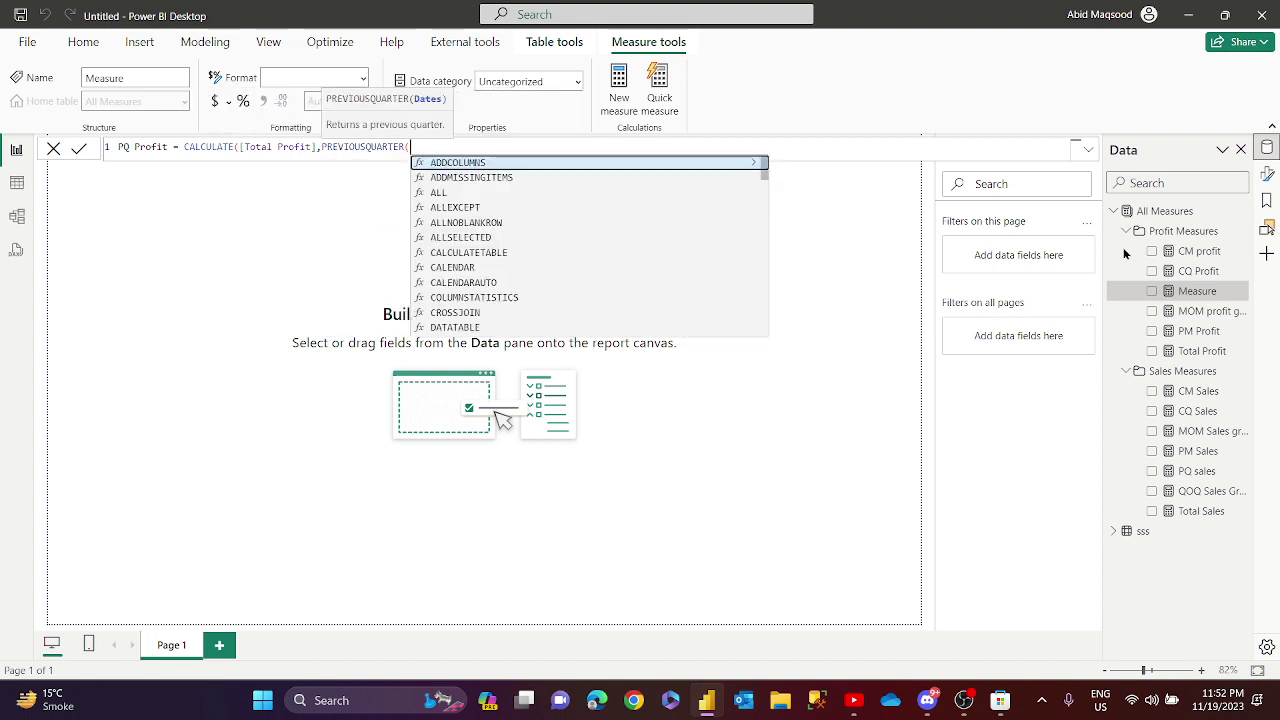
type("qtd")
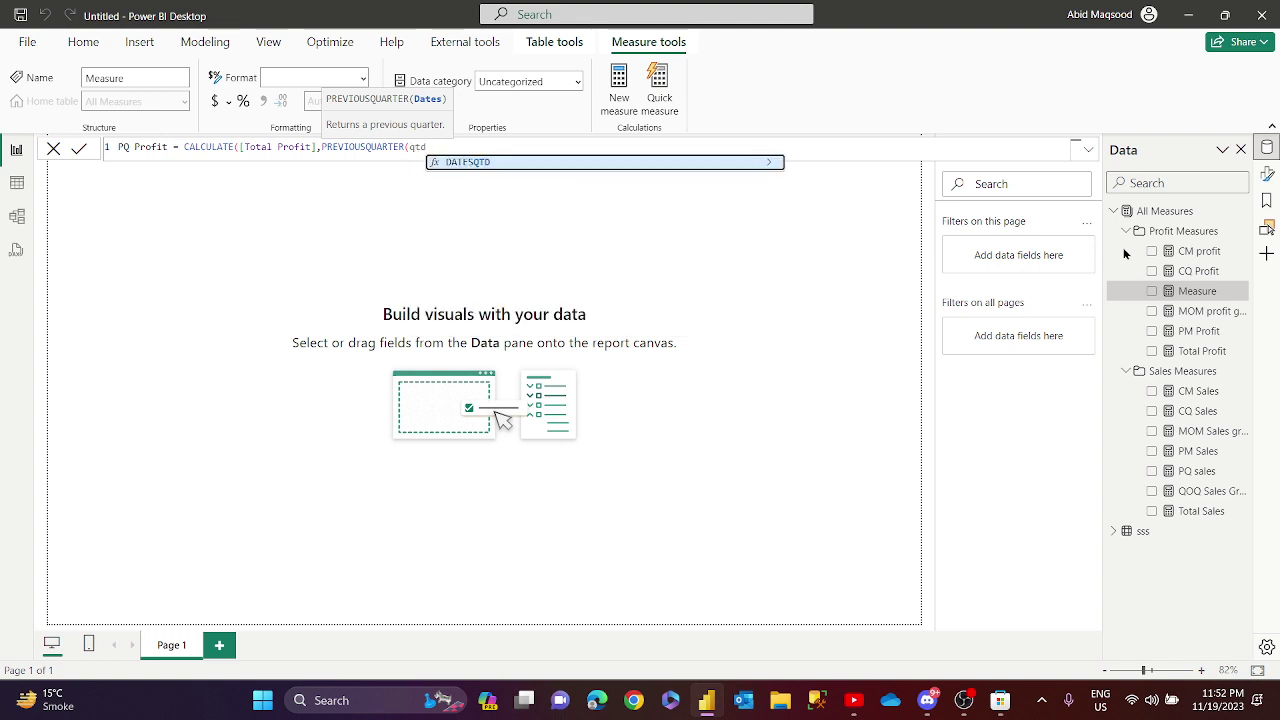
key("Tab")
type("ord")
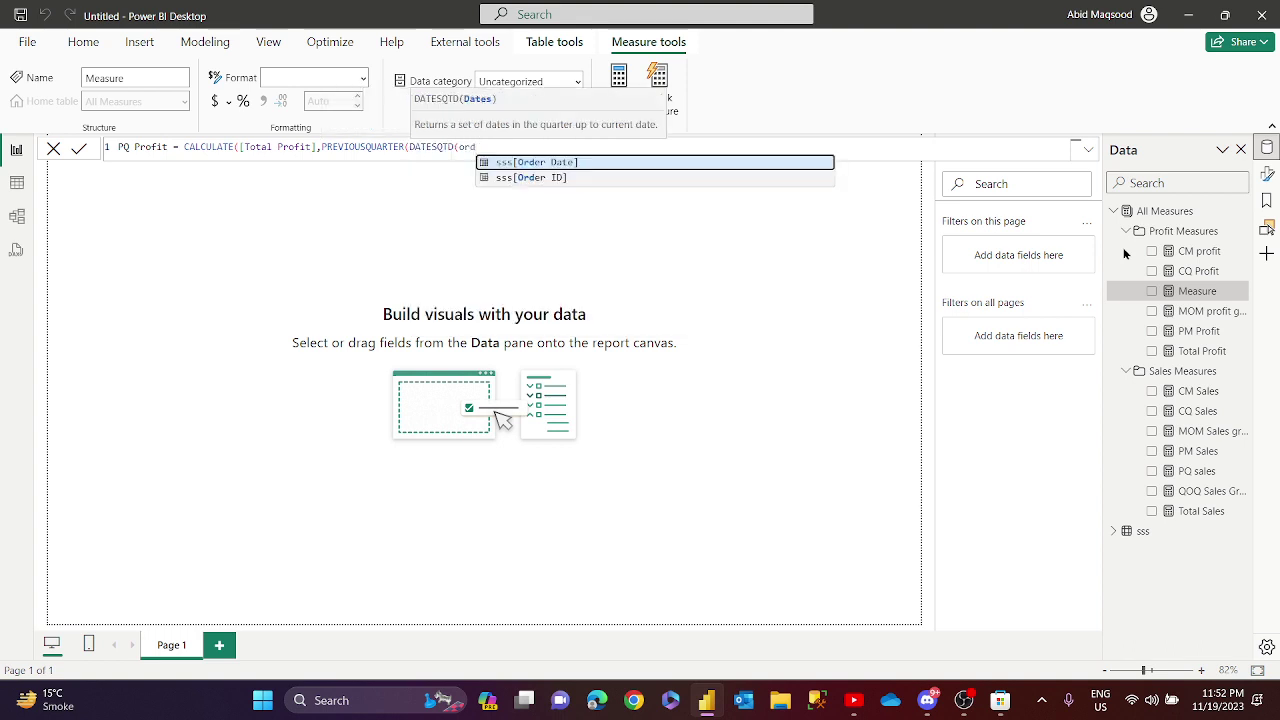
key("Tab")
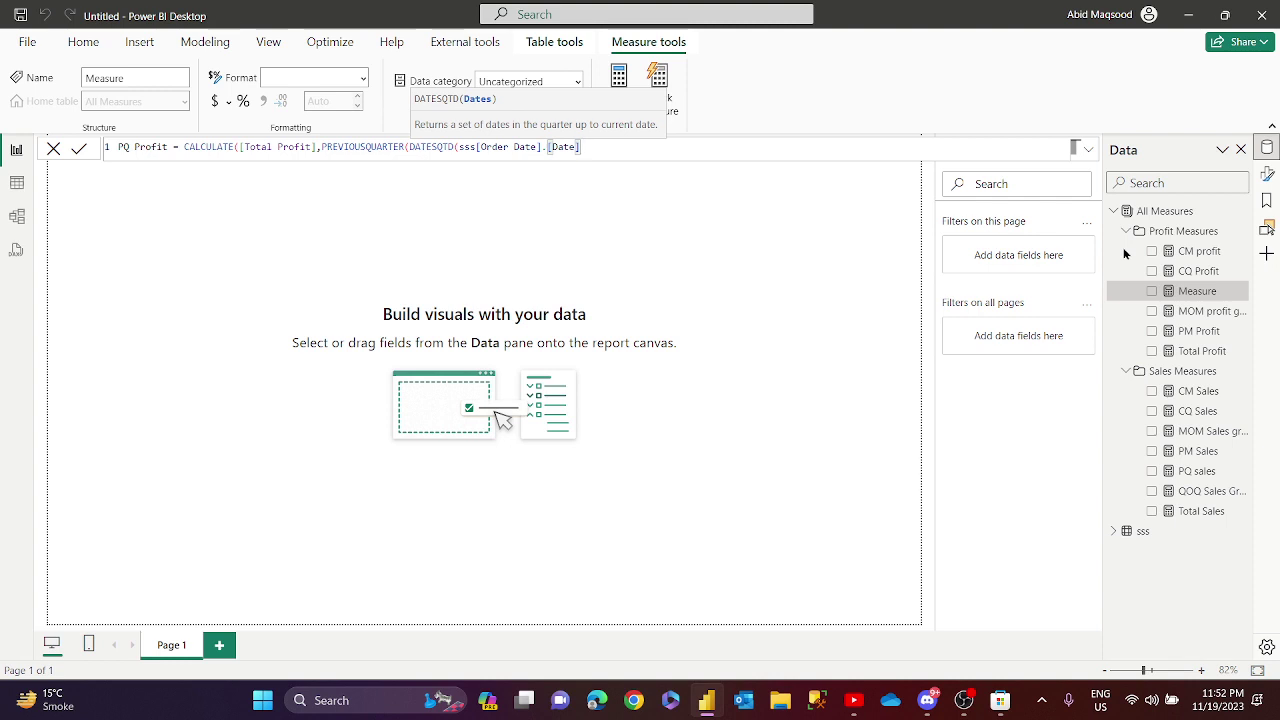
type(")))")
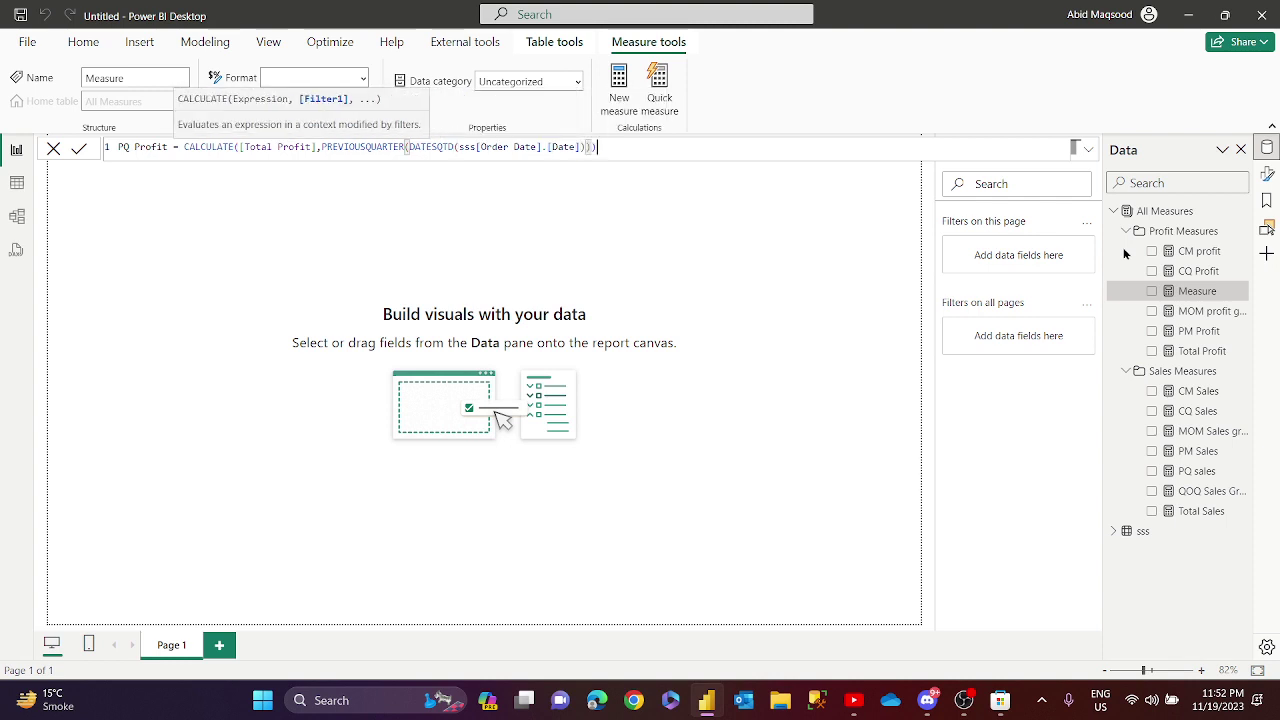
key("Return")
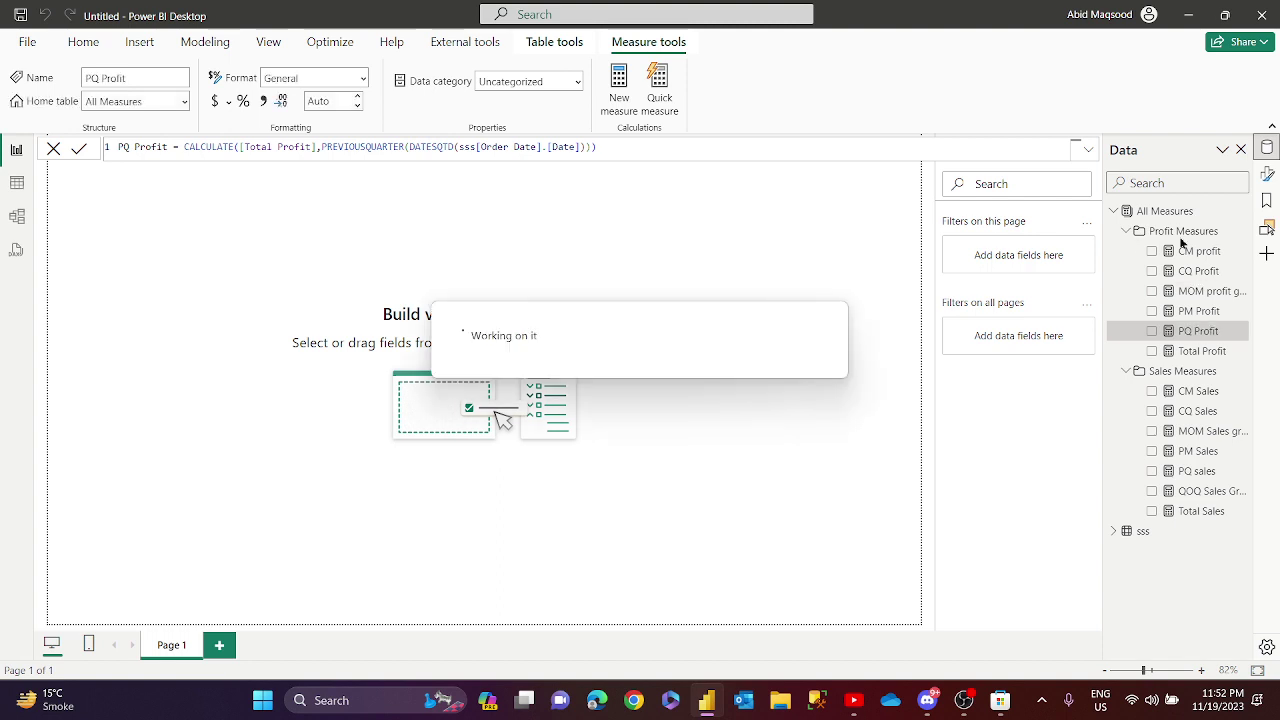
Open the QOQ Sales Growth measure and copy its entire formula.
right_click(1174, 232)
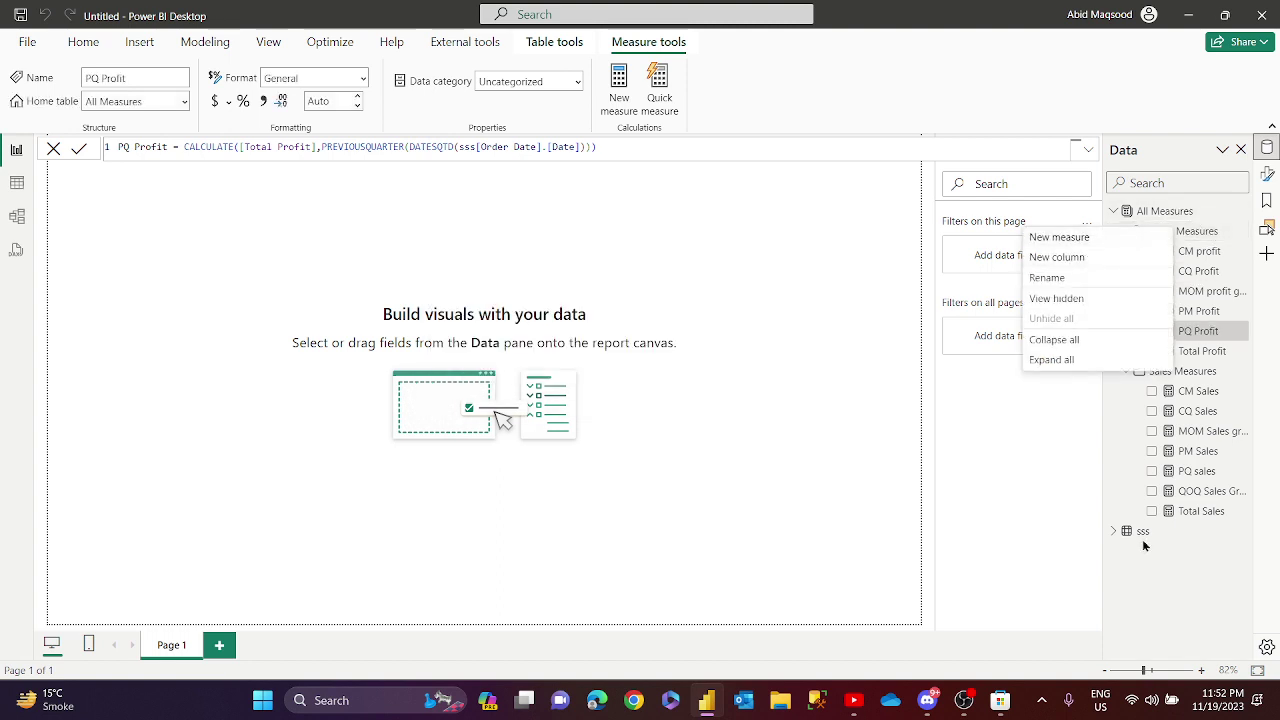
left_click(1198, 491)
key("ctrl+a")
key("ctrl+c")
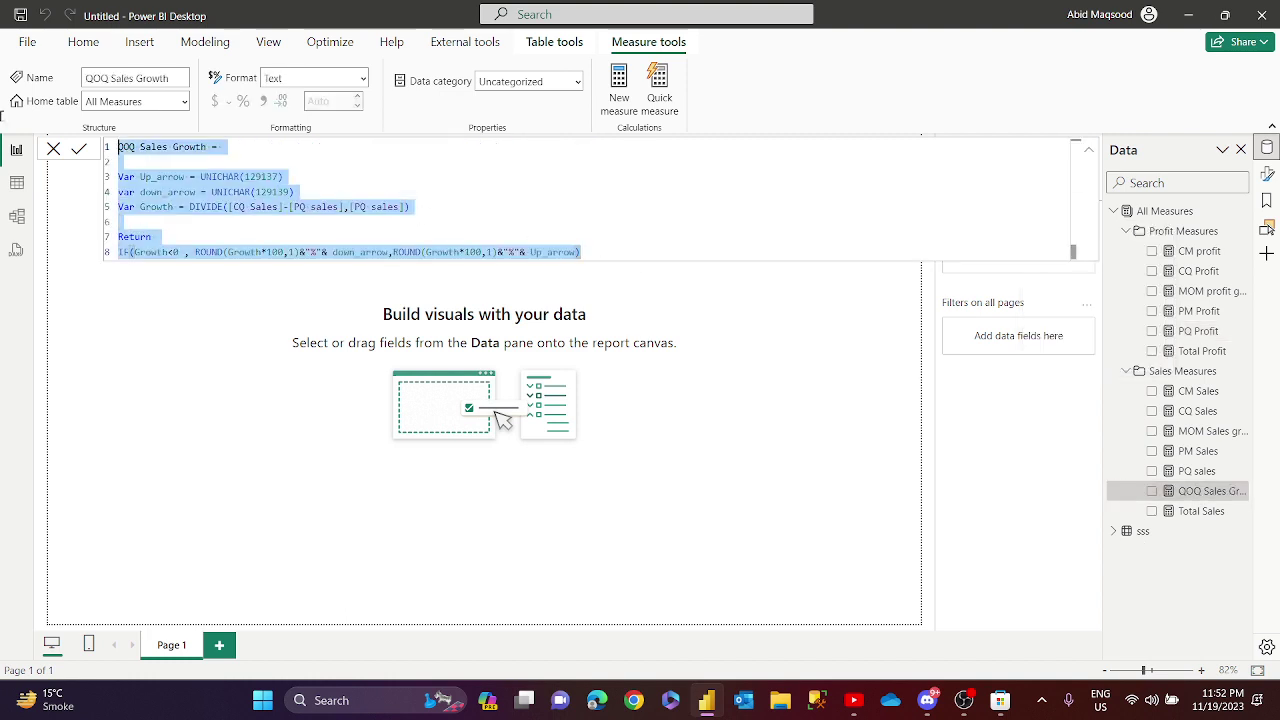
Create a measure in the Profit Measures folder, paste the copied formula and rename it QOQ Profit Growth.
left_click(1140, 232)
right_click(1138, 233)
left_click(1048, 229)
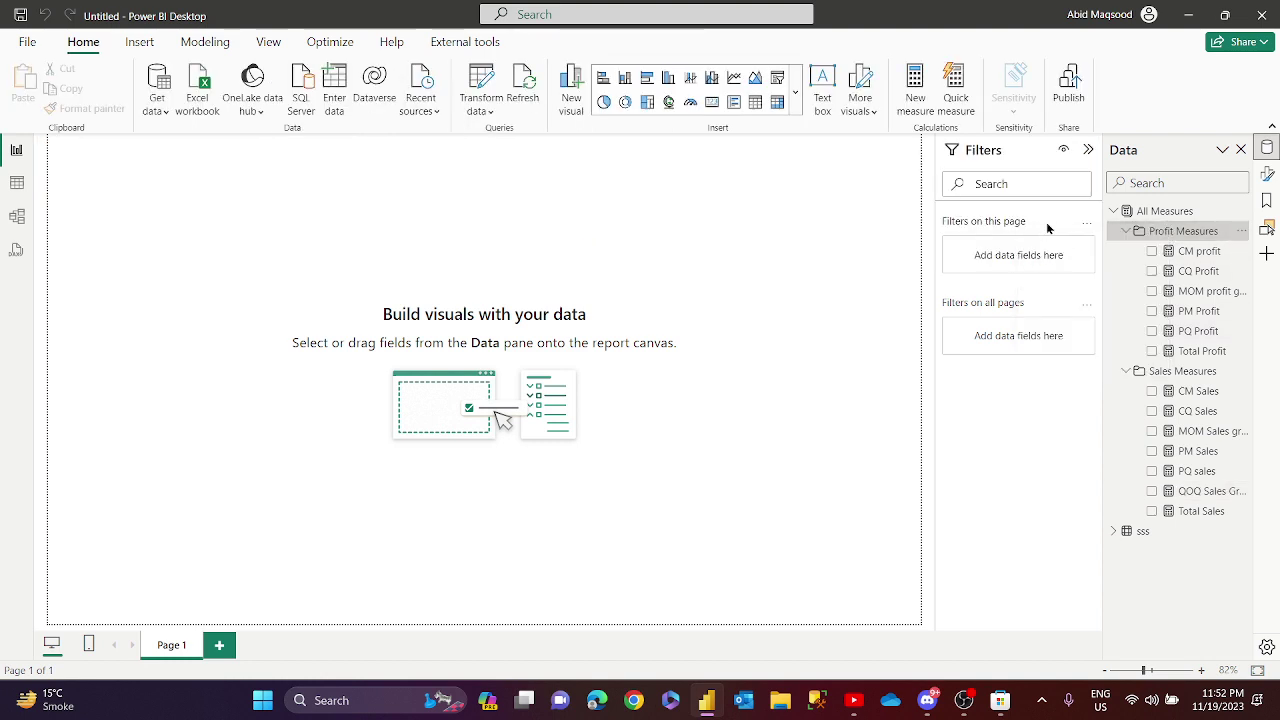
key("ctrl+v")
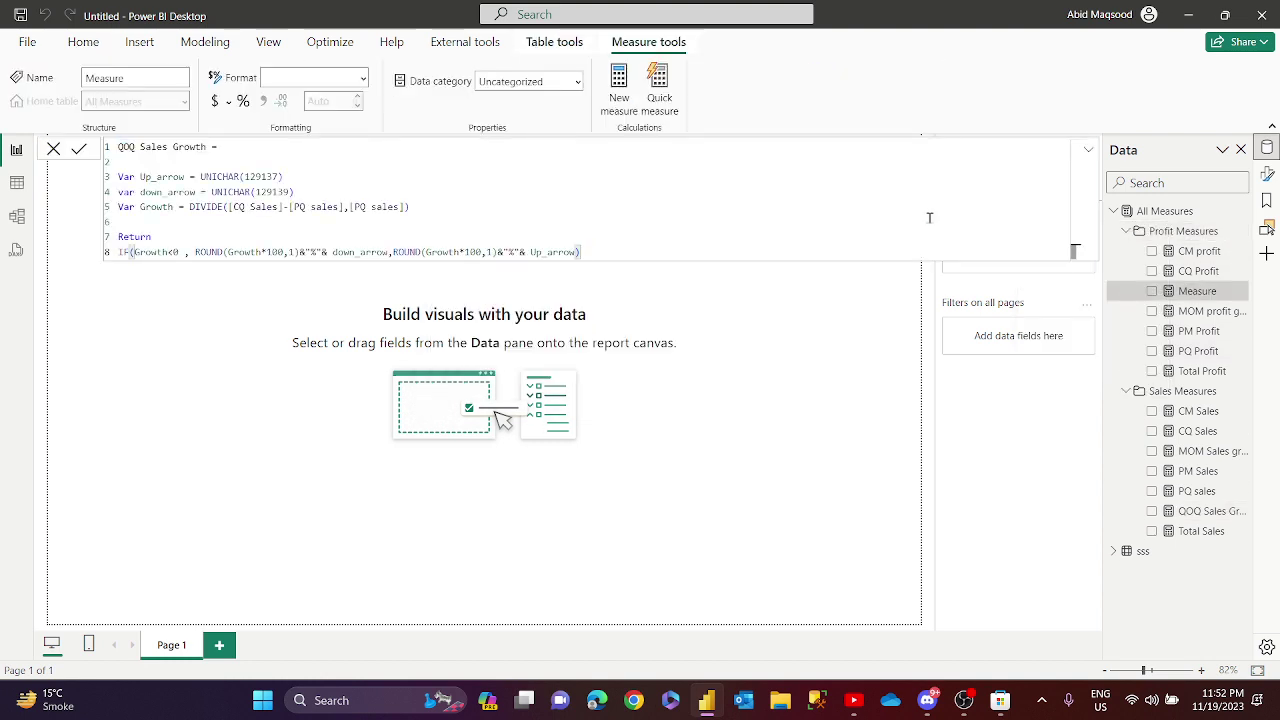
left_click_drag(169, 146, 141, 146)
type("Profit")
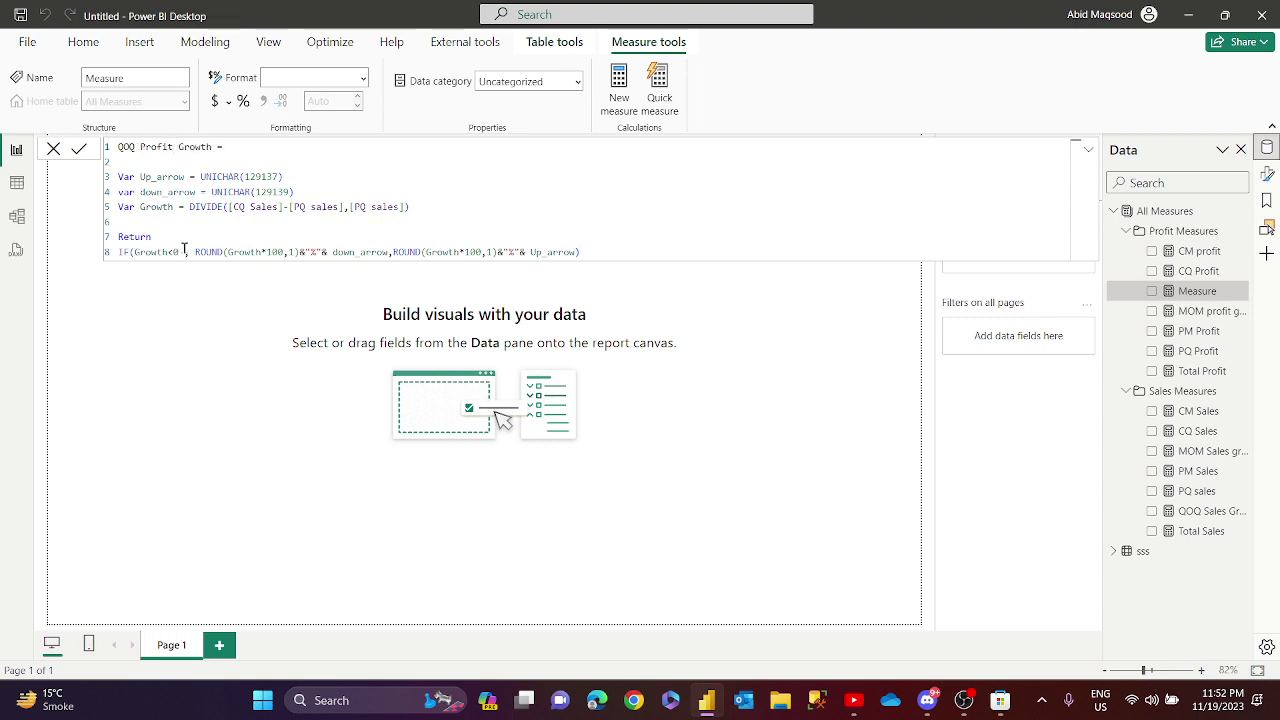
Replace every Sales reference in the Growth variable with Profit, giving DIVIDE([CQ Profit]-[PQ Profit],[PQ Profit]).
double_click(277, 208)
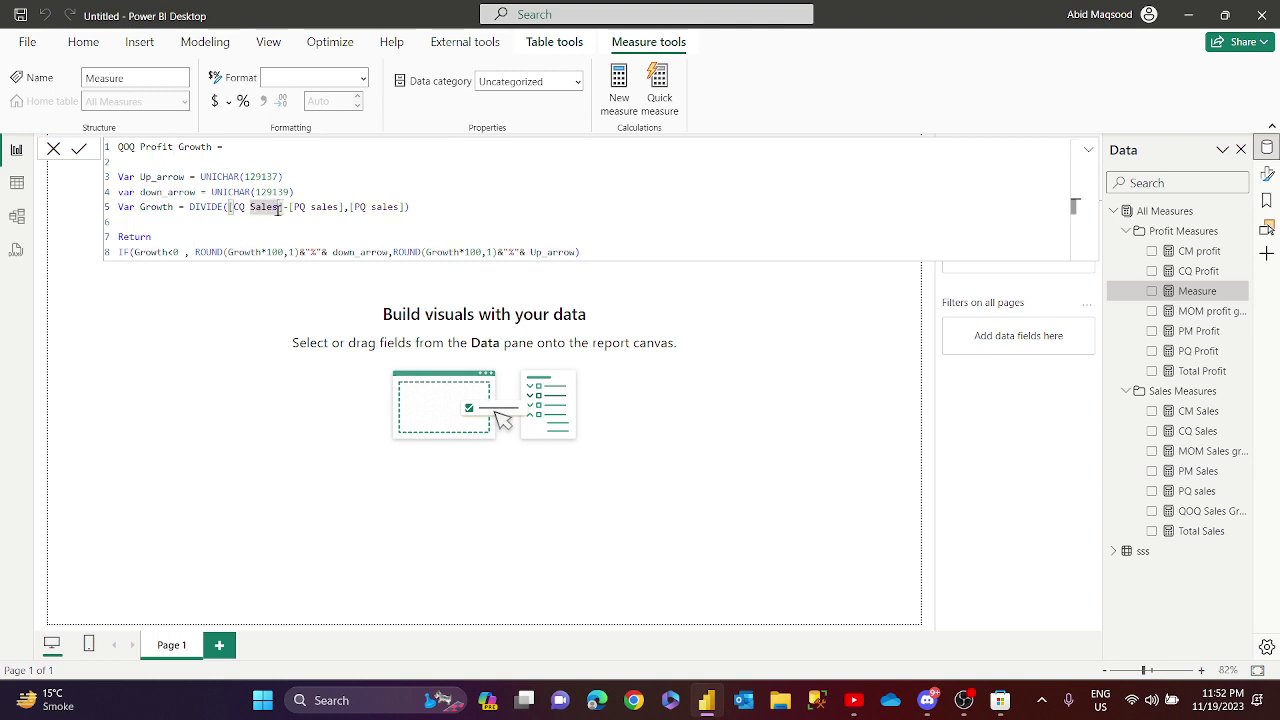
key("ctrl+f")
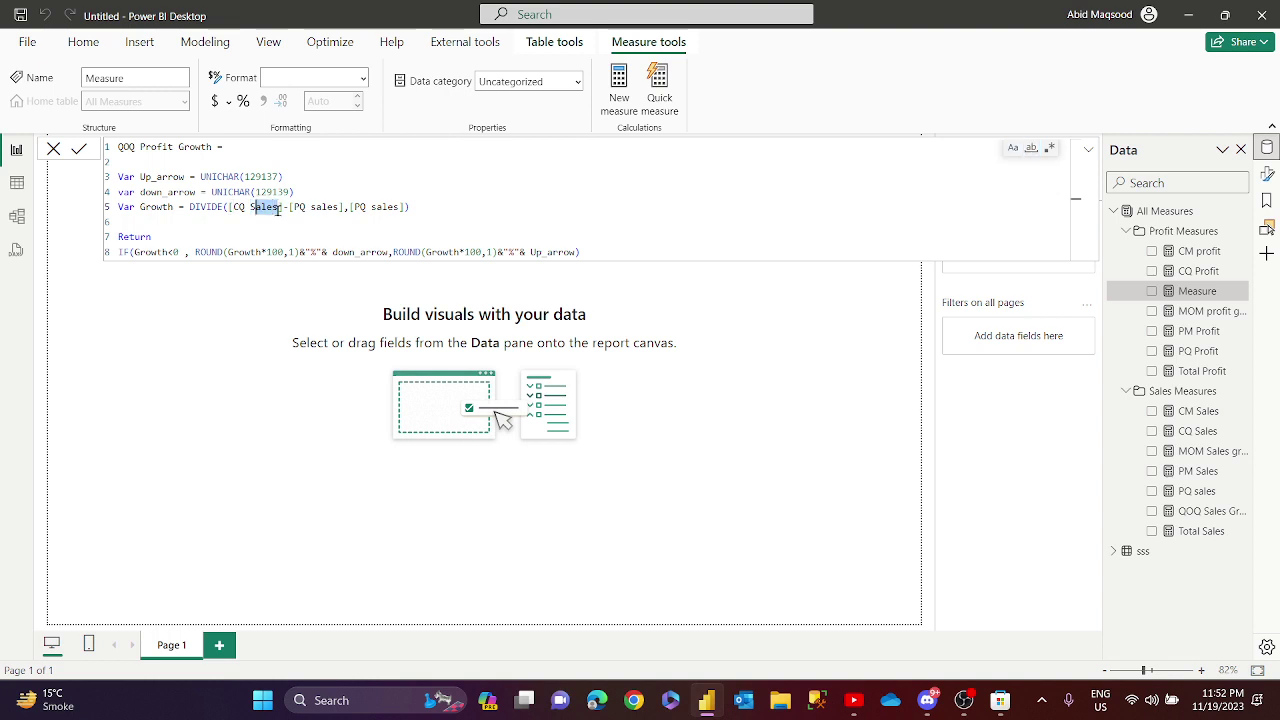
key("Escape")
key("ctrl+f")
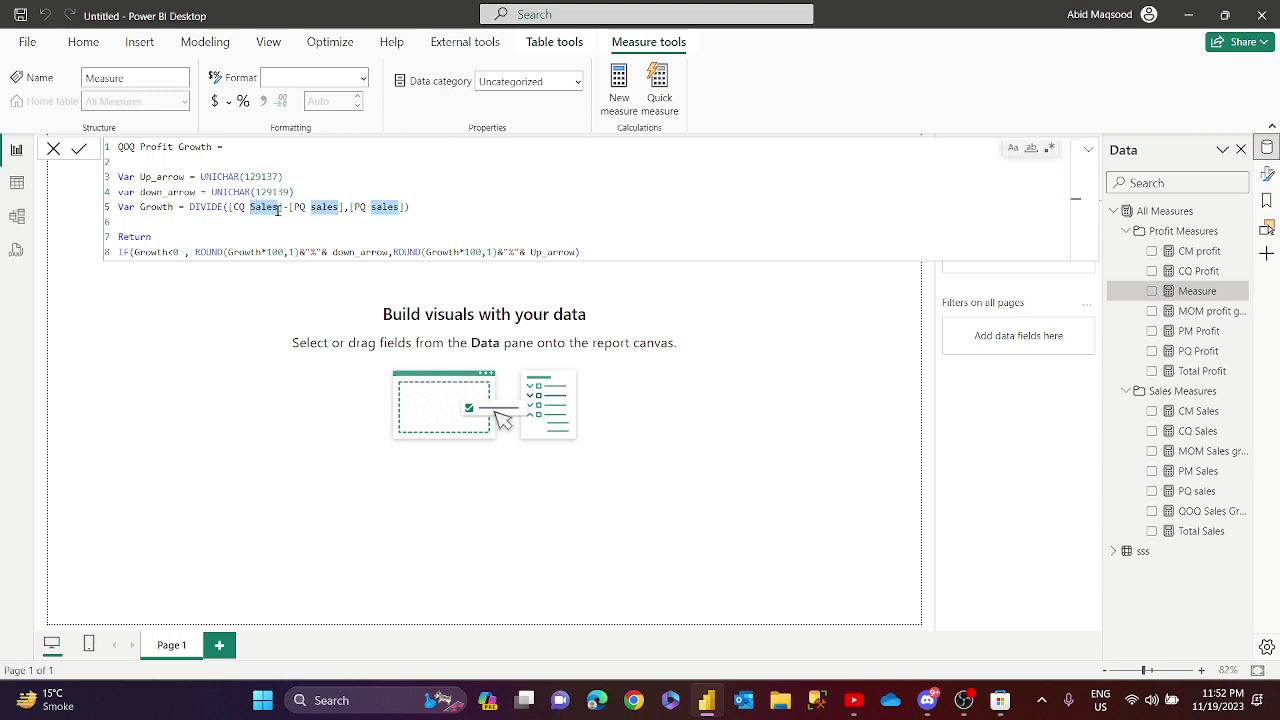
key("ctrl+shift+l")
type("Profit")
key("Escape")
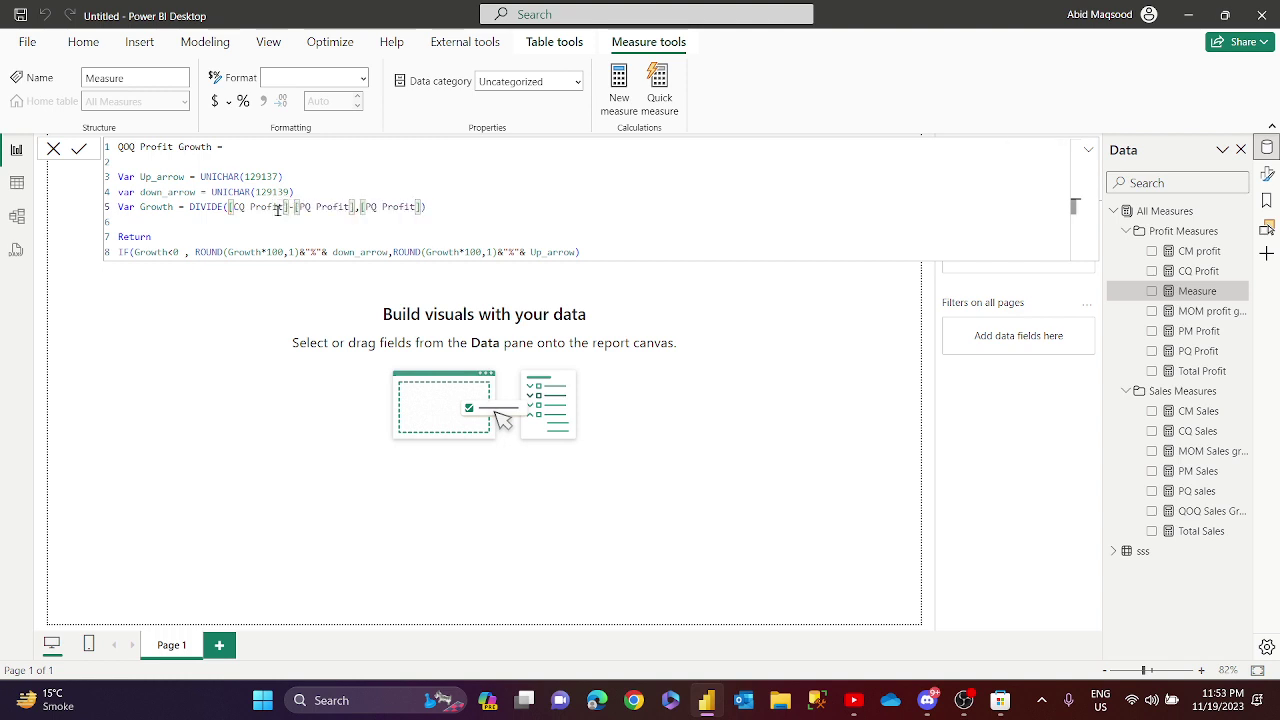
Commit the QOQ Profit Growth measure and return to the blank report canvas.
key("Escape")
key("Return")
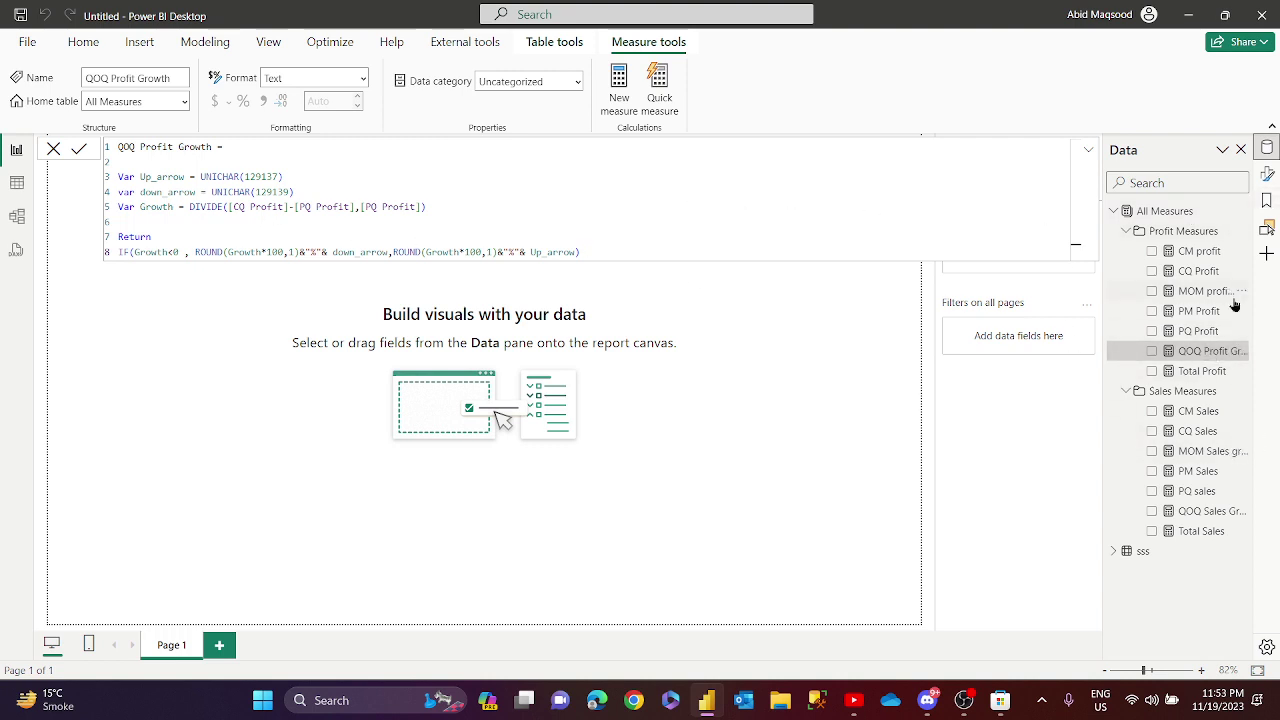
left_click(692, 424)
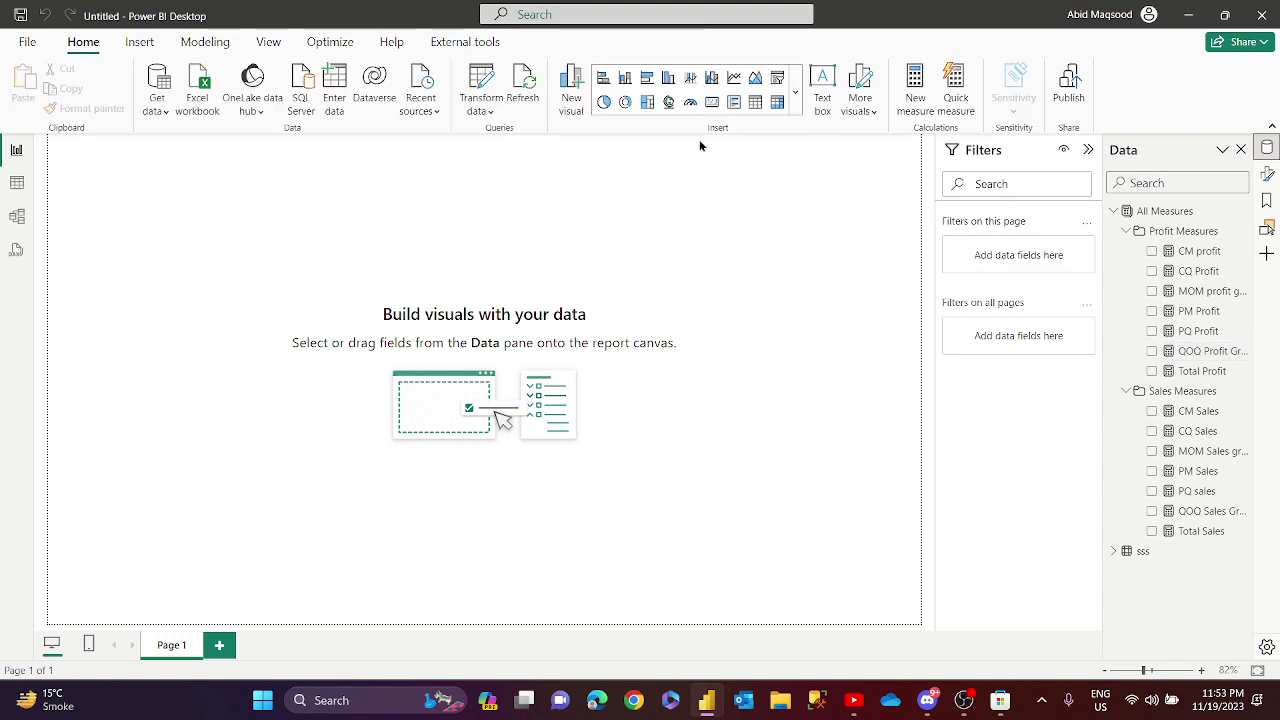
Insert a table visual on the report page and add the Order Date field from the sss table.
left_click(755, 102)
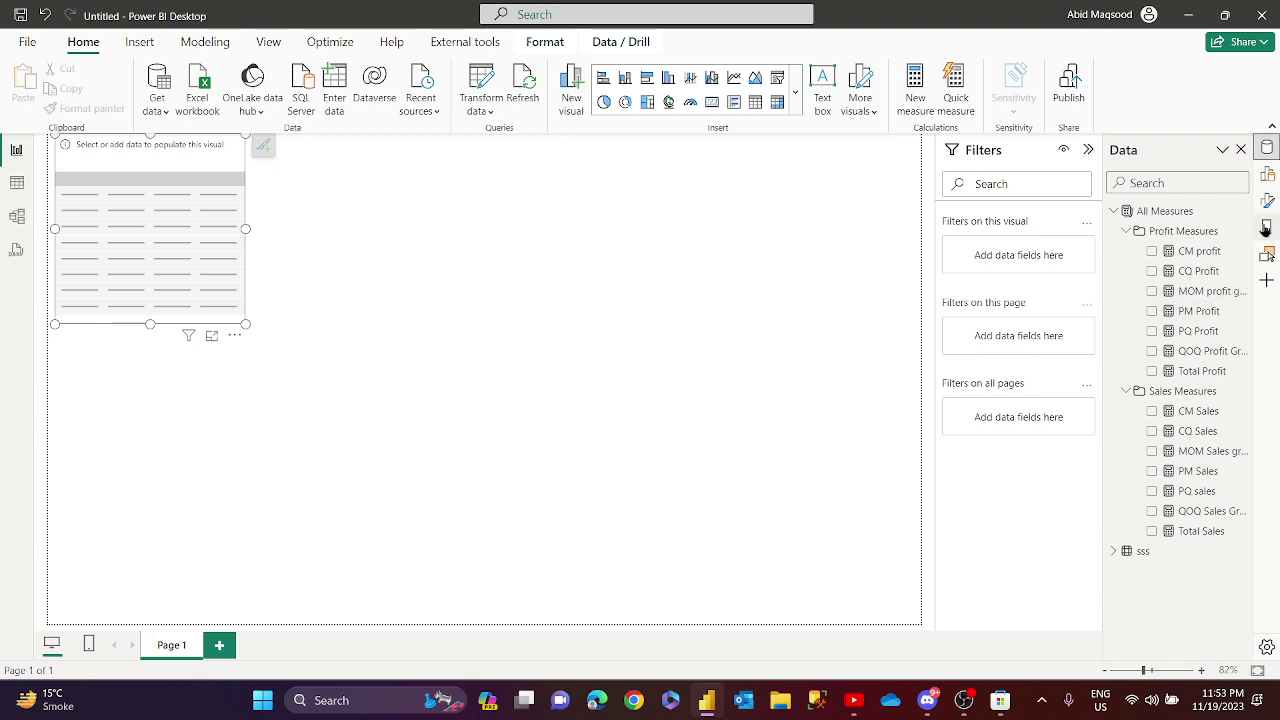
left_click(1117, 558)
scroll(1237, 528, "down", 3)
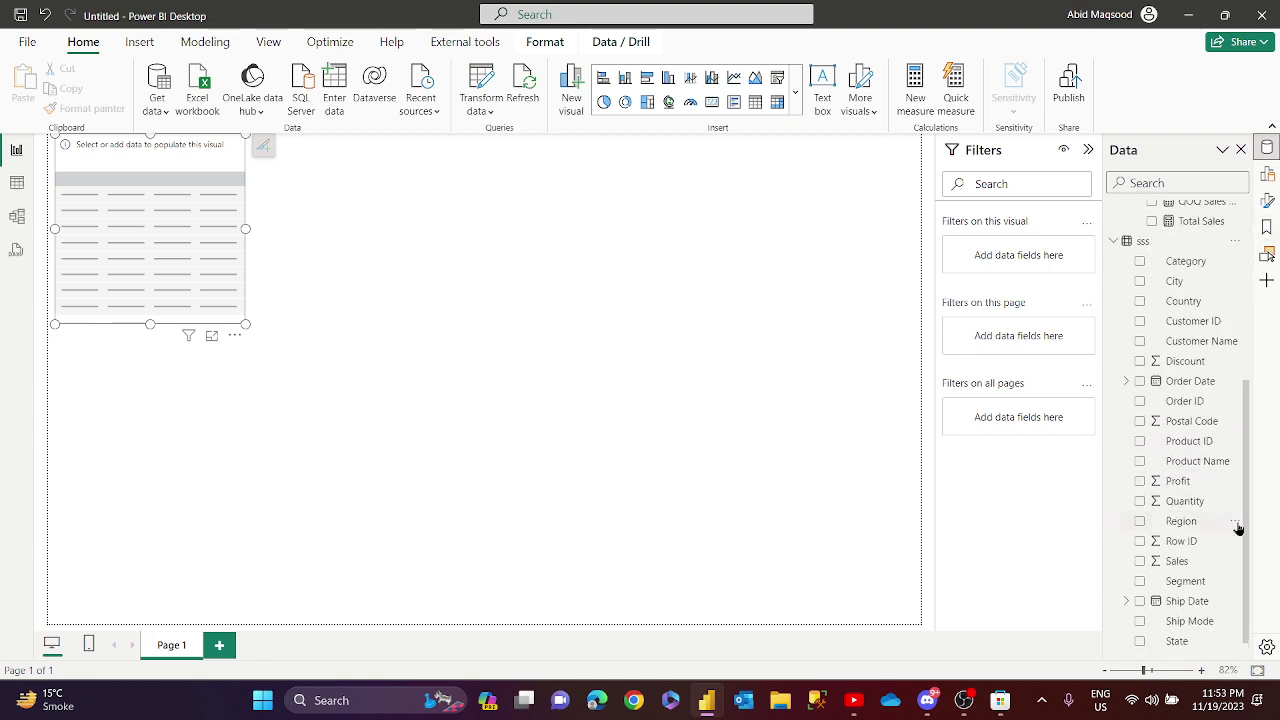
left_click_drag(1190, 373, 209, 235)
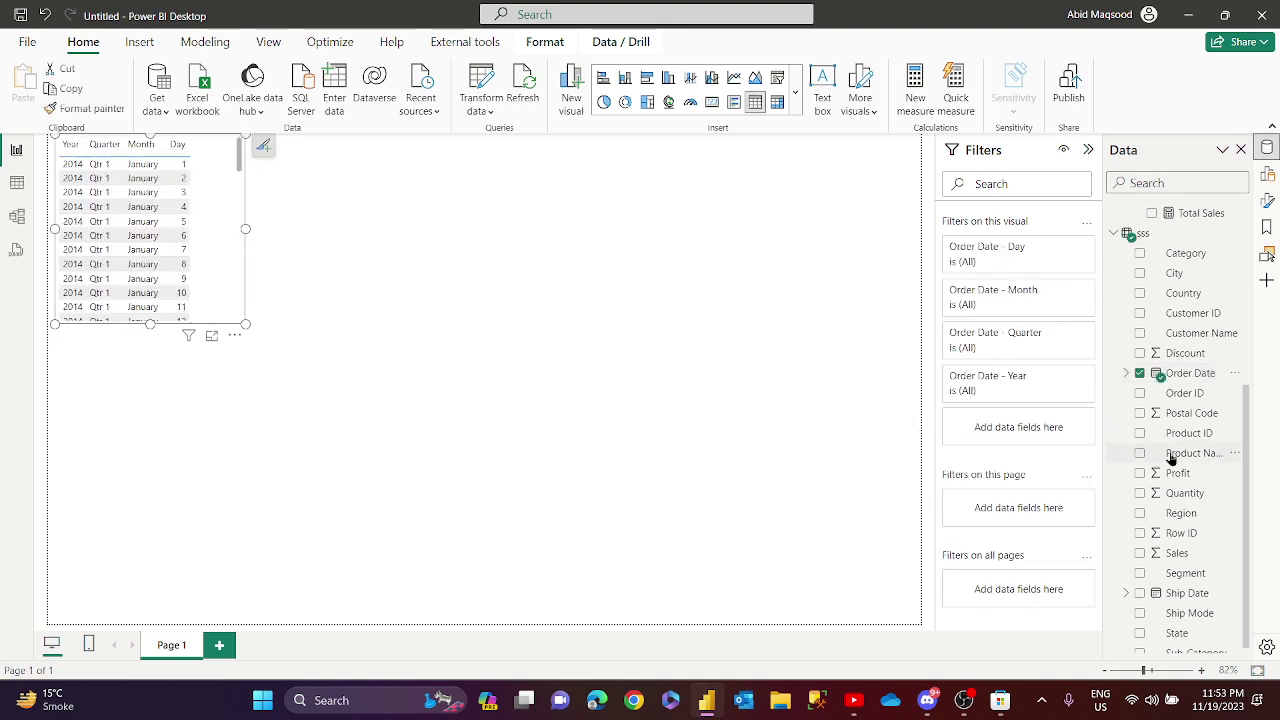
Add the Total Sales and Total Profit measures to the table visual and widen it.
scroll(1191, 564, "up", 1)
scroll(1191, 564, "up", 3)
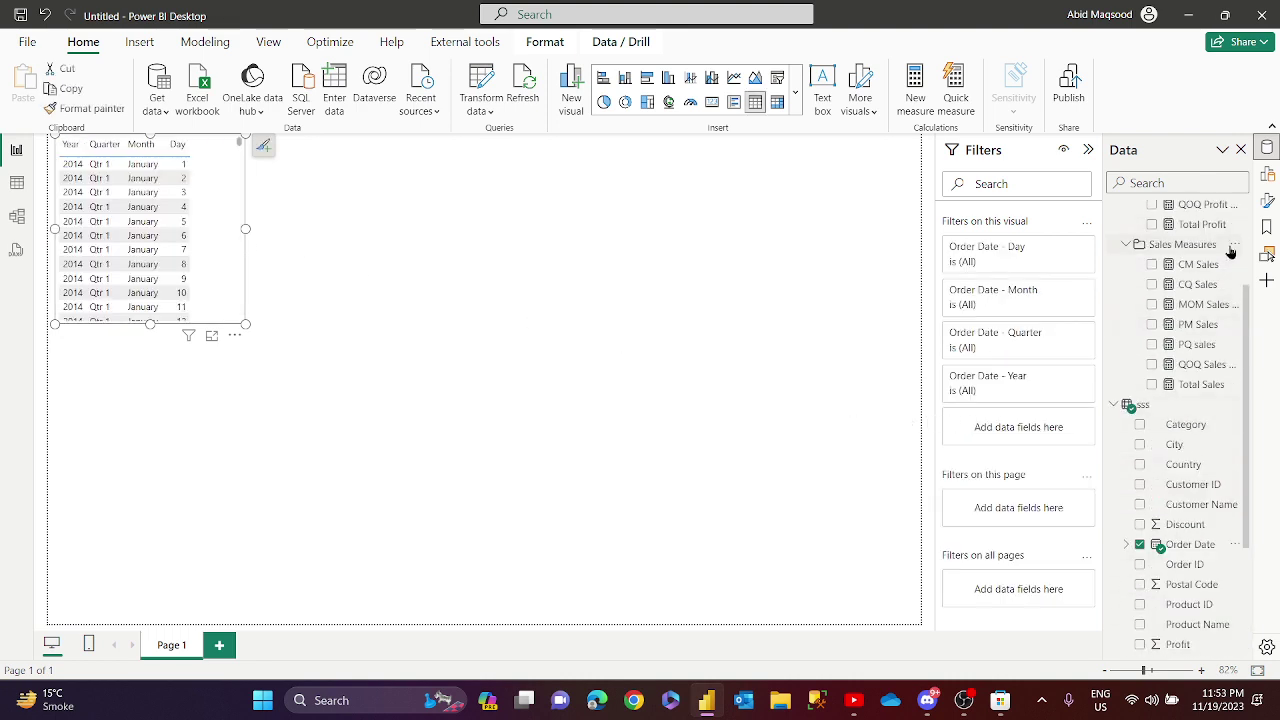
left_click_drag(1200, 385, 212, 245)
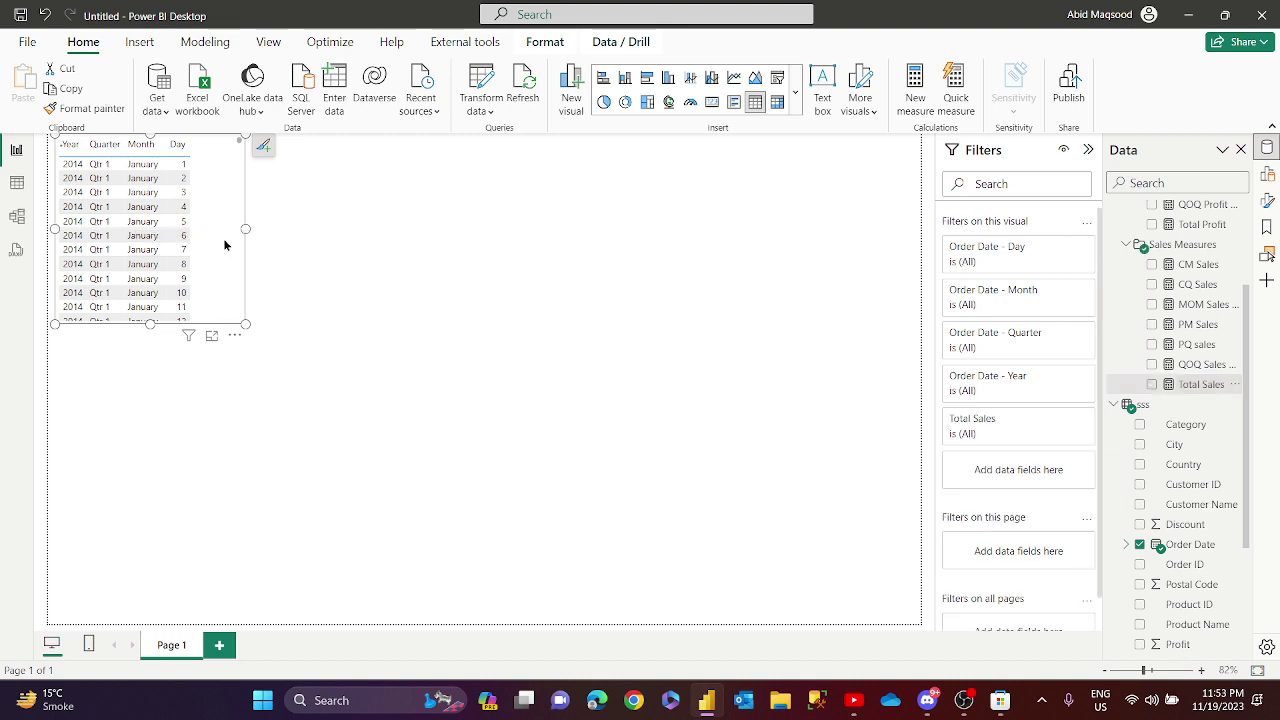
left_click_drag(1195, 224, 507, 230)
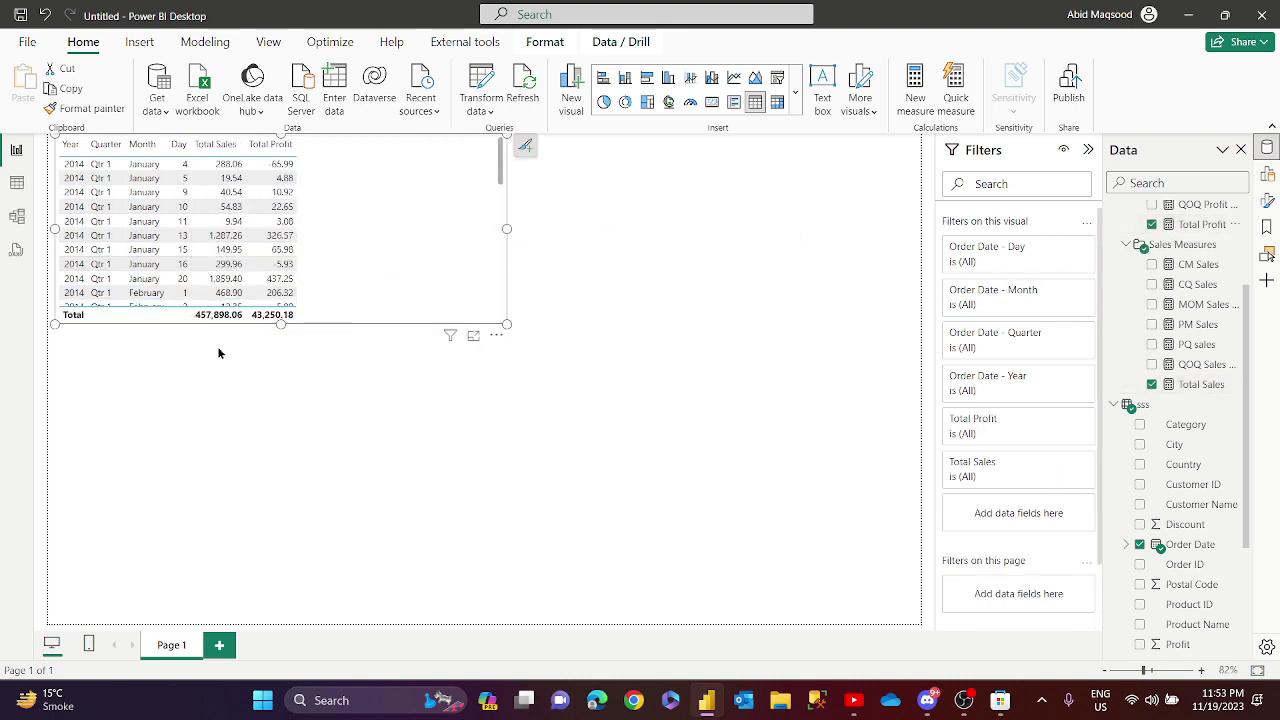
Make the table visual taller, move it down the page and narrow it towards the width of its columns.
left_click_drag(281, 325, 266, 411)
left_click_drag(391, 297, 391, 397)
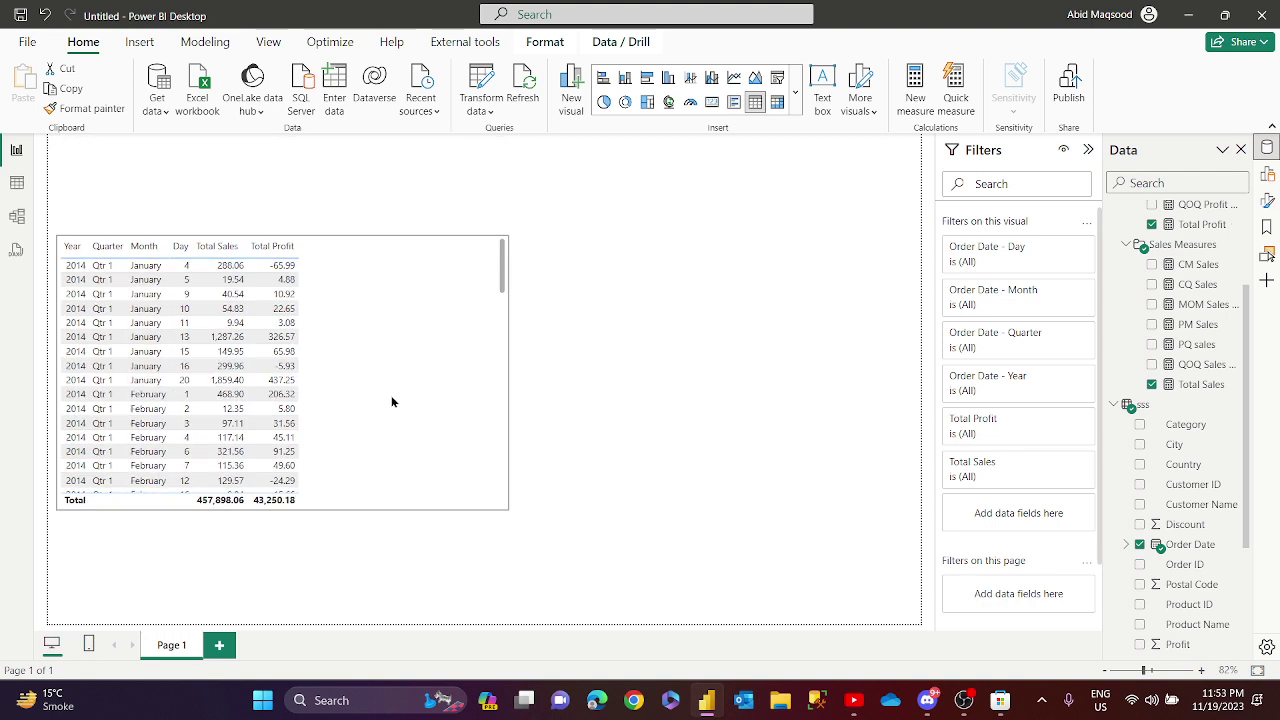
left_click_drag(508, 369, 357, 369)
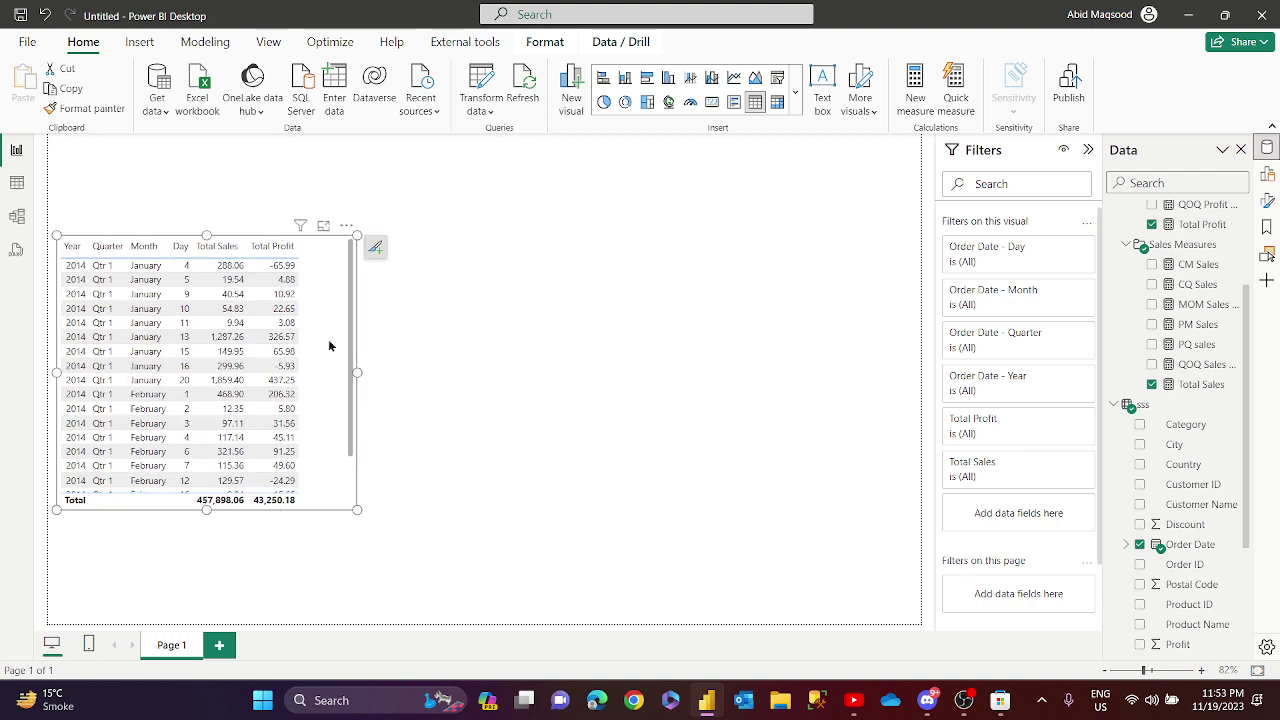
Remove the Day level of the Order Date hierarchy from the table, keeping Year, Quarter and Month.
left_click(1126, 544)
scroll(1190, 600, "down", 3)
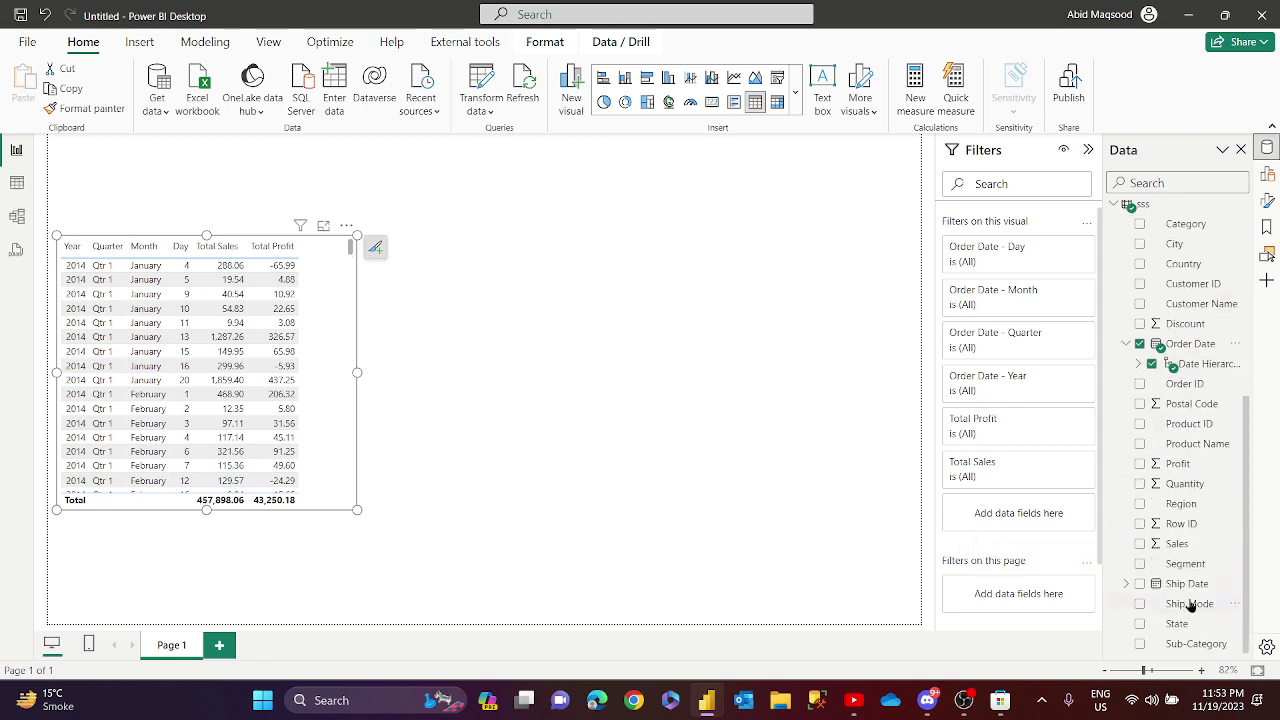
left_click(1138, 364)
left_click(1164, 443)
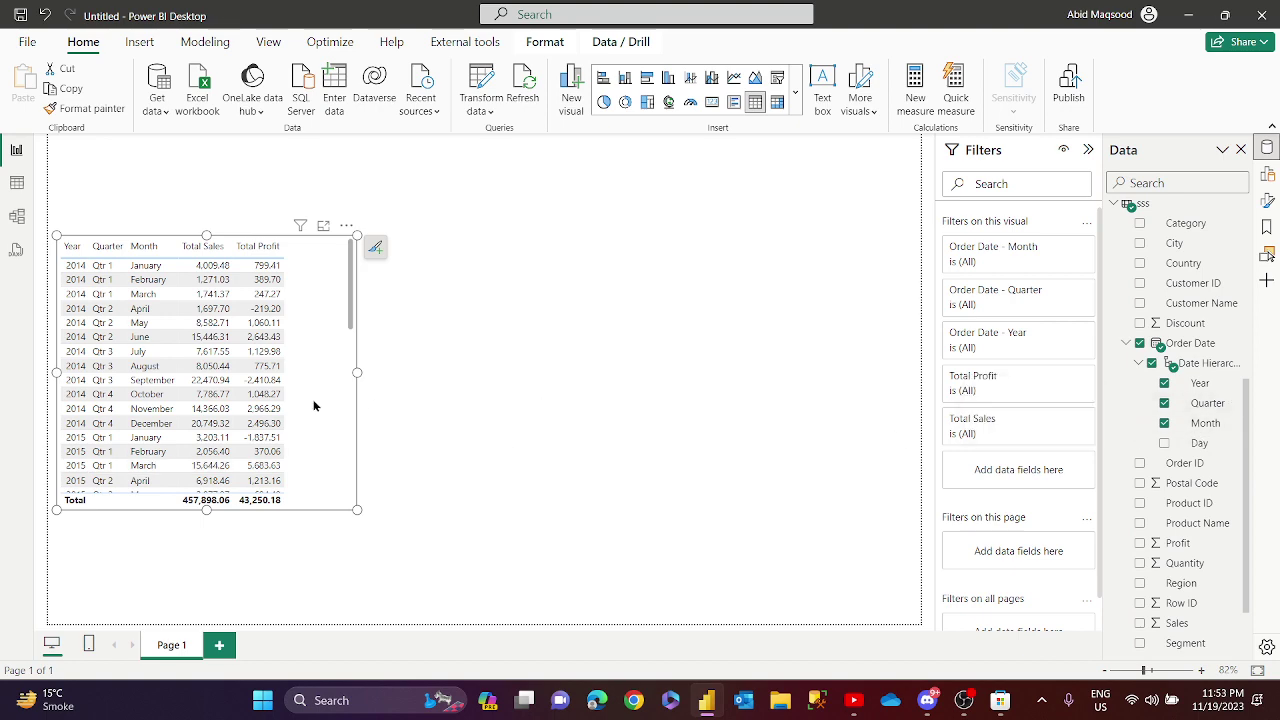
Reposition the table visual in the lower-left corner of the report page, leaving free space above it.
left_click_drag(317, 406, 434, 380)
left_click_drag(476, 303, 341, 329)
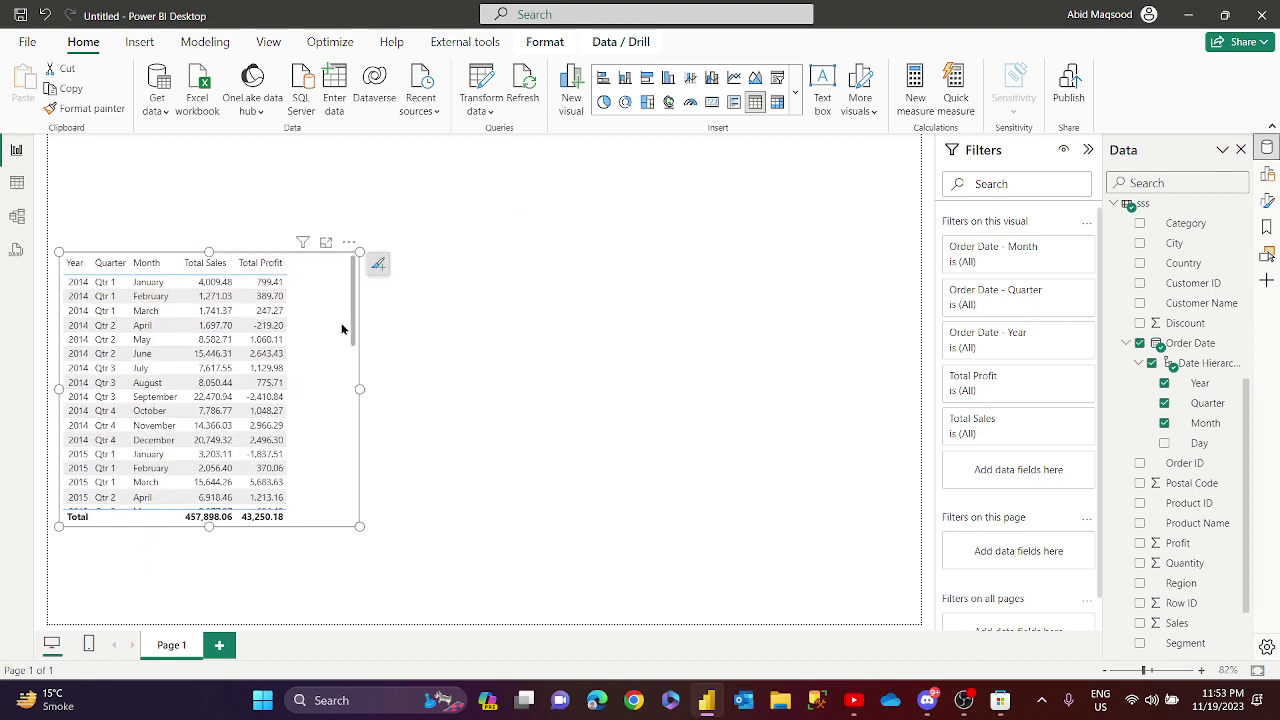
left_click(768, 267)
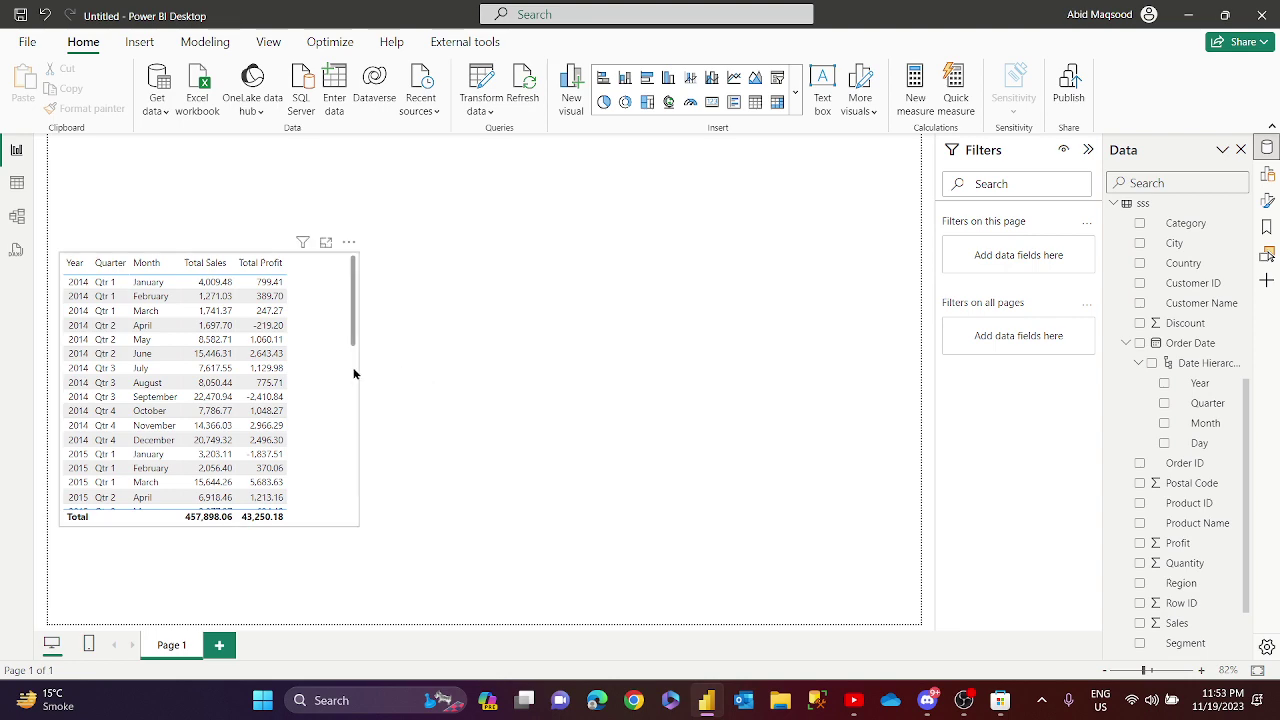
left_click_drag(354, 369, 347, 430)
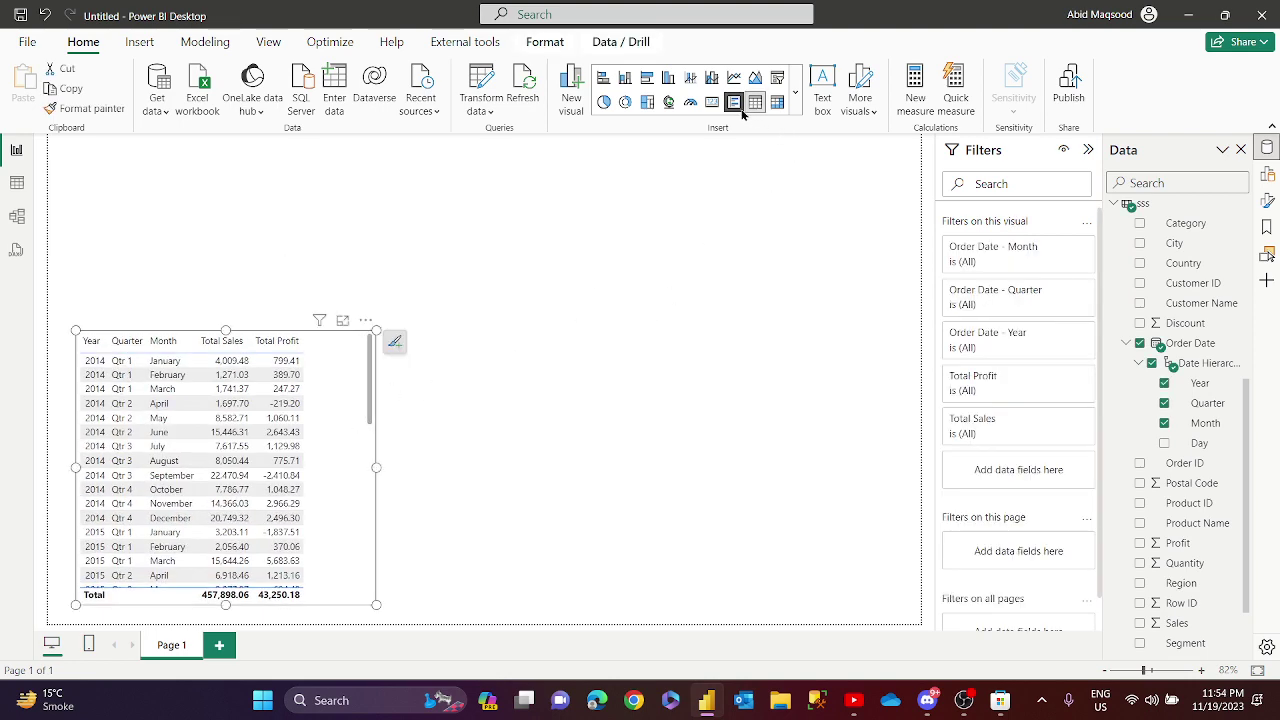
Insert a separate slicer visual above the table and add the Order Date Year field to it.
left_click(777, 77)
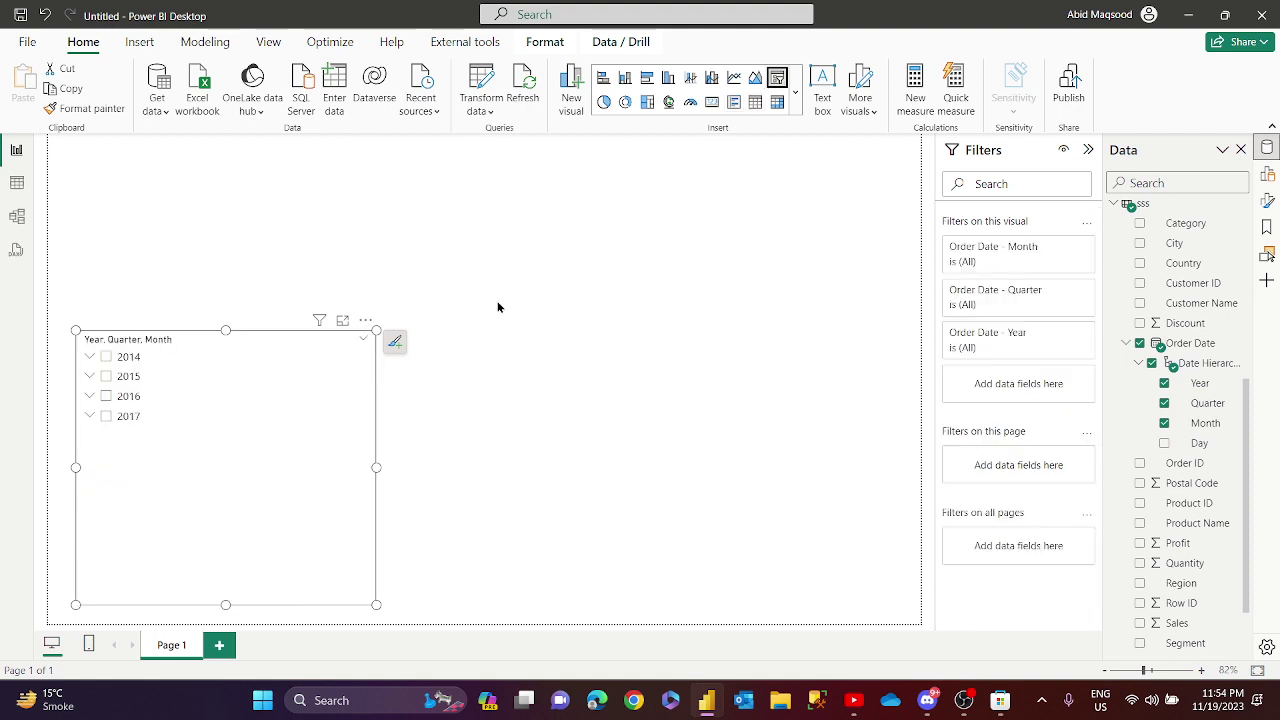
key("ctrl+z")
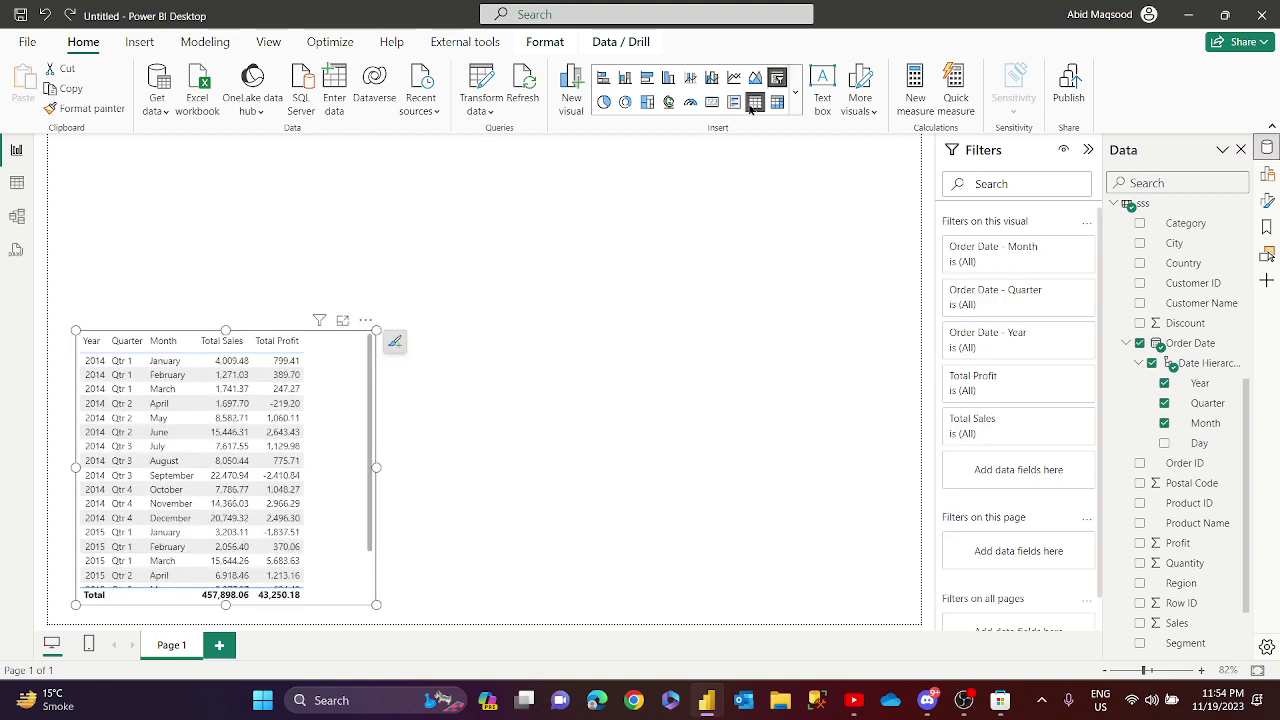
left_click(777, 77)
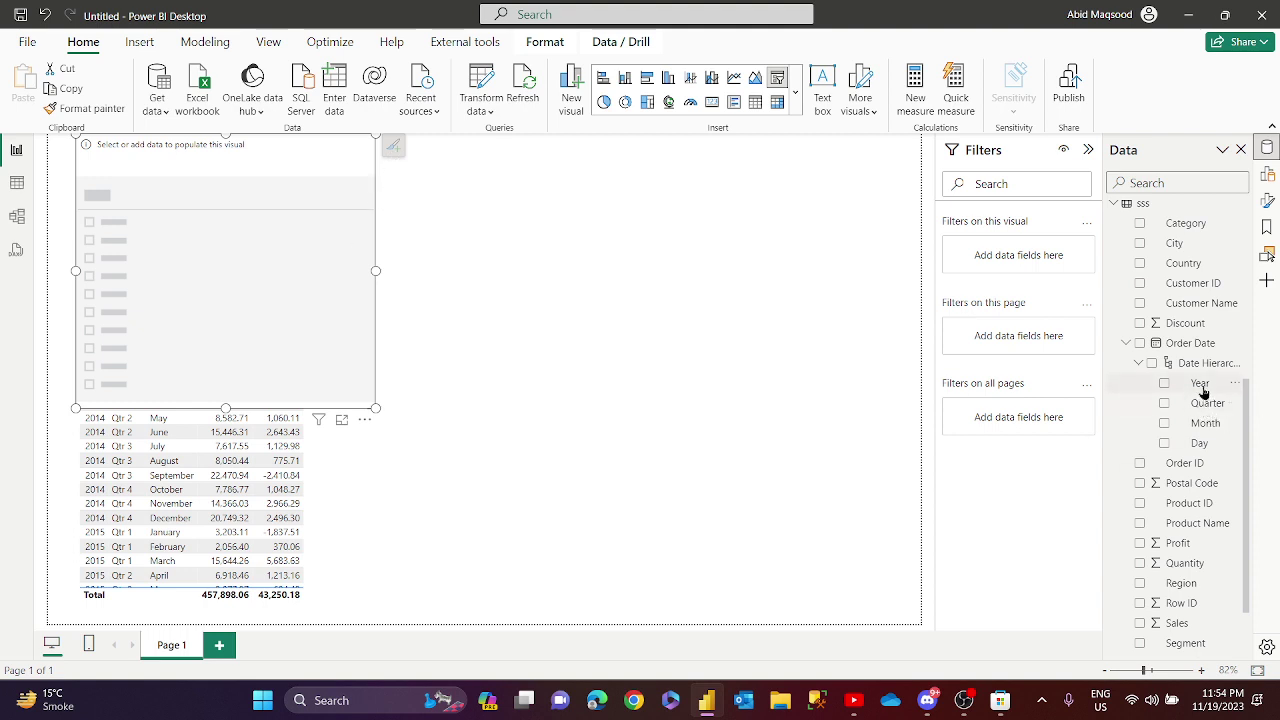
left_click_drag(1203, 392, 243, 297)
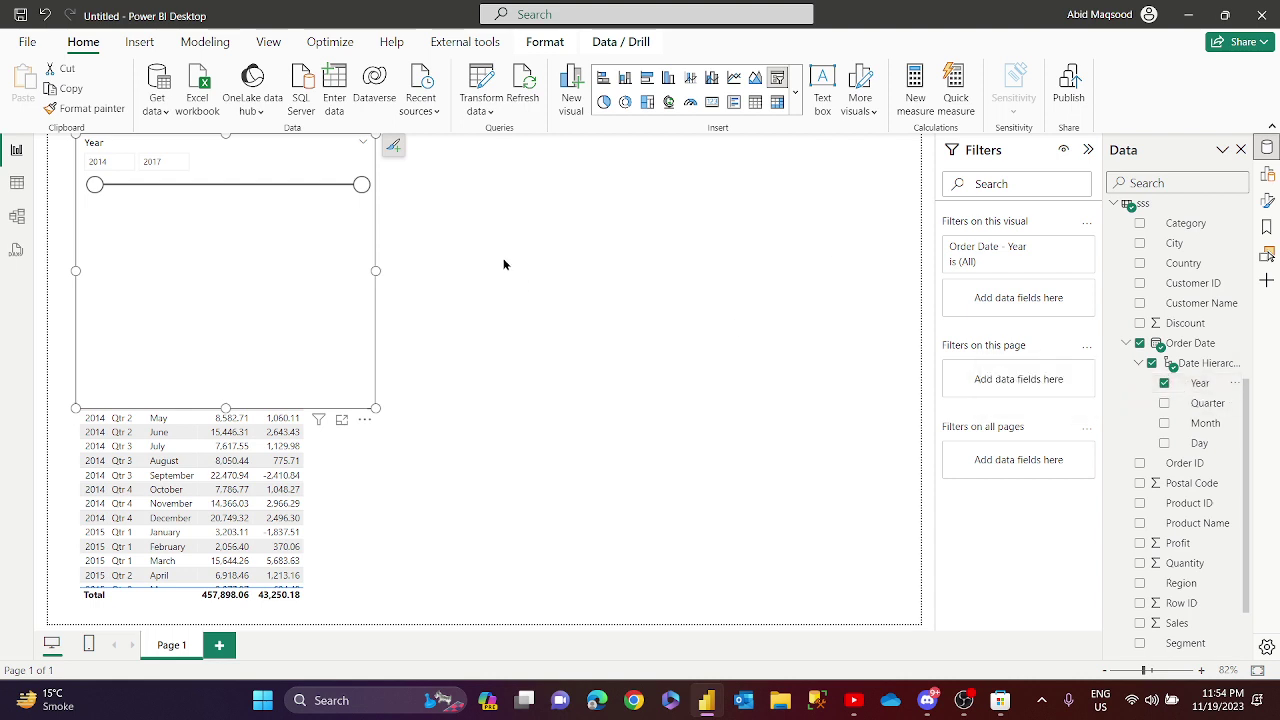
Set the Year slicer's style to Dropdown in its slicer settings.
left_click(1266, 175)
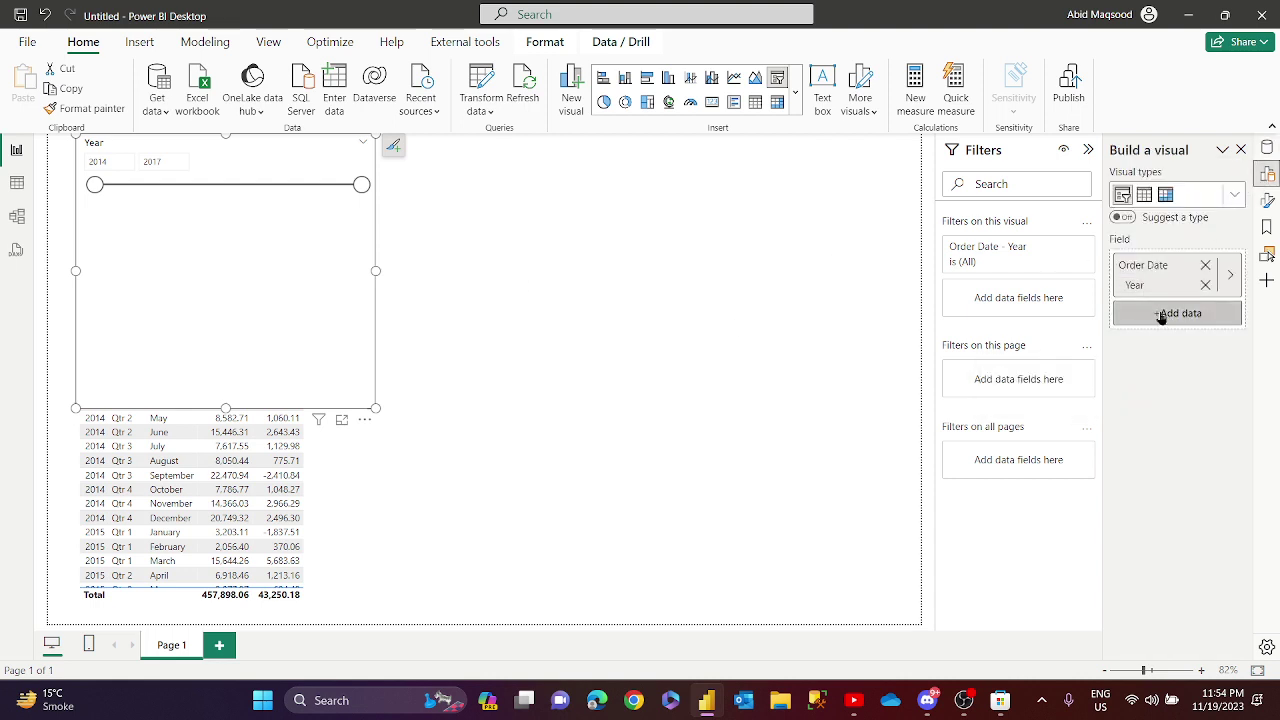
left_click(1266, 200)
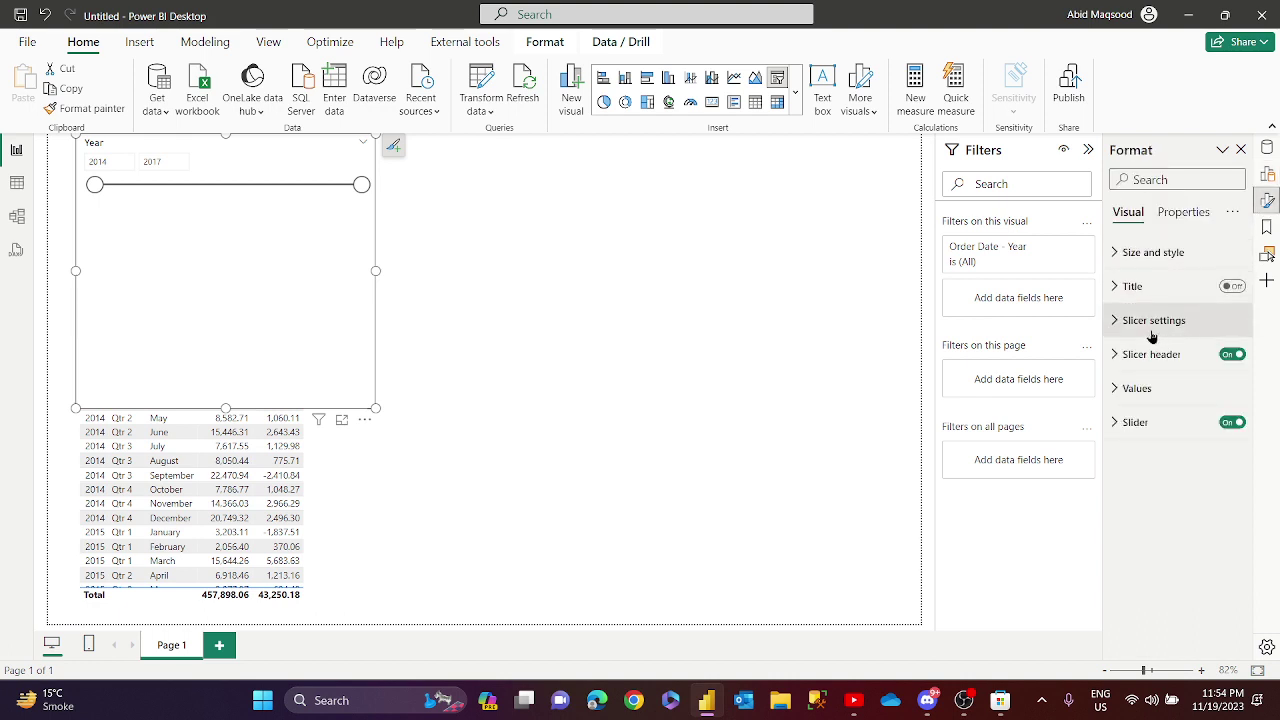
left_click(1151, 330)
left_click(1166, 403)
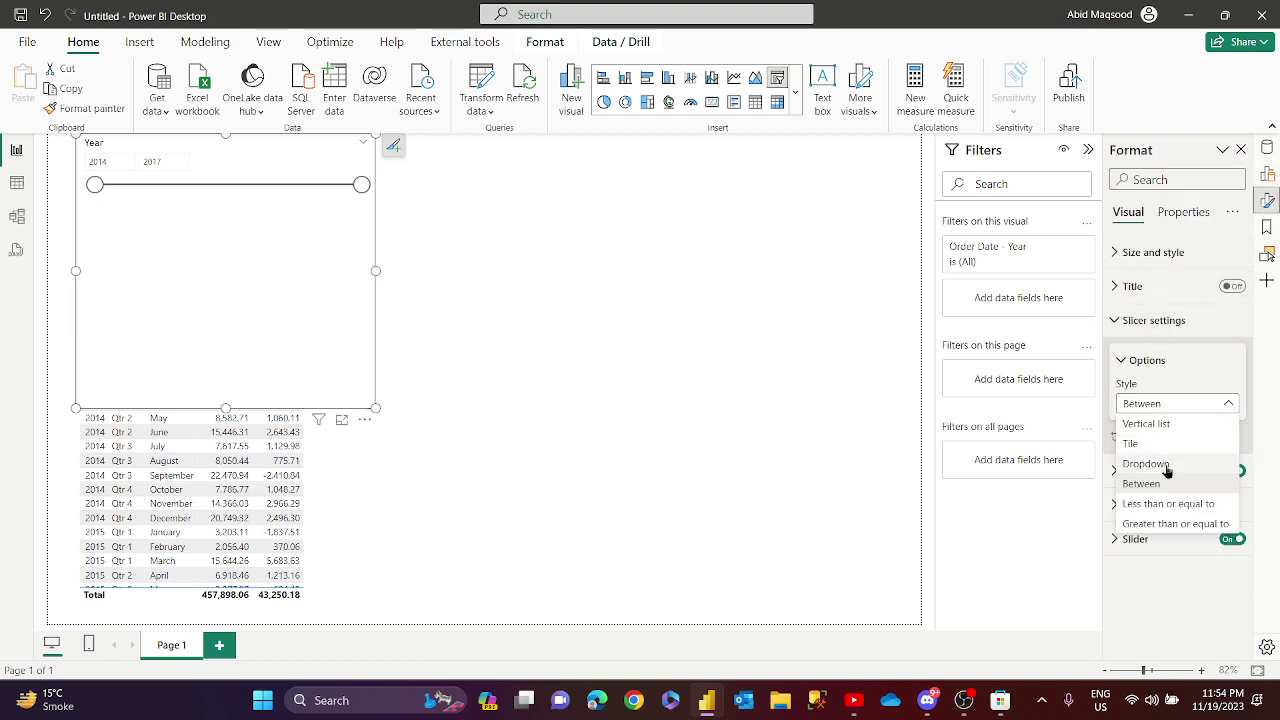
left_click(1148, 464)
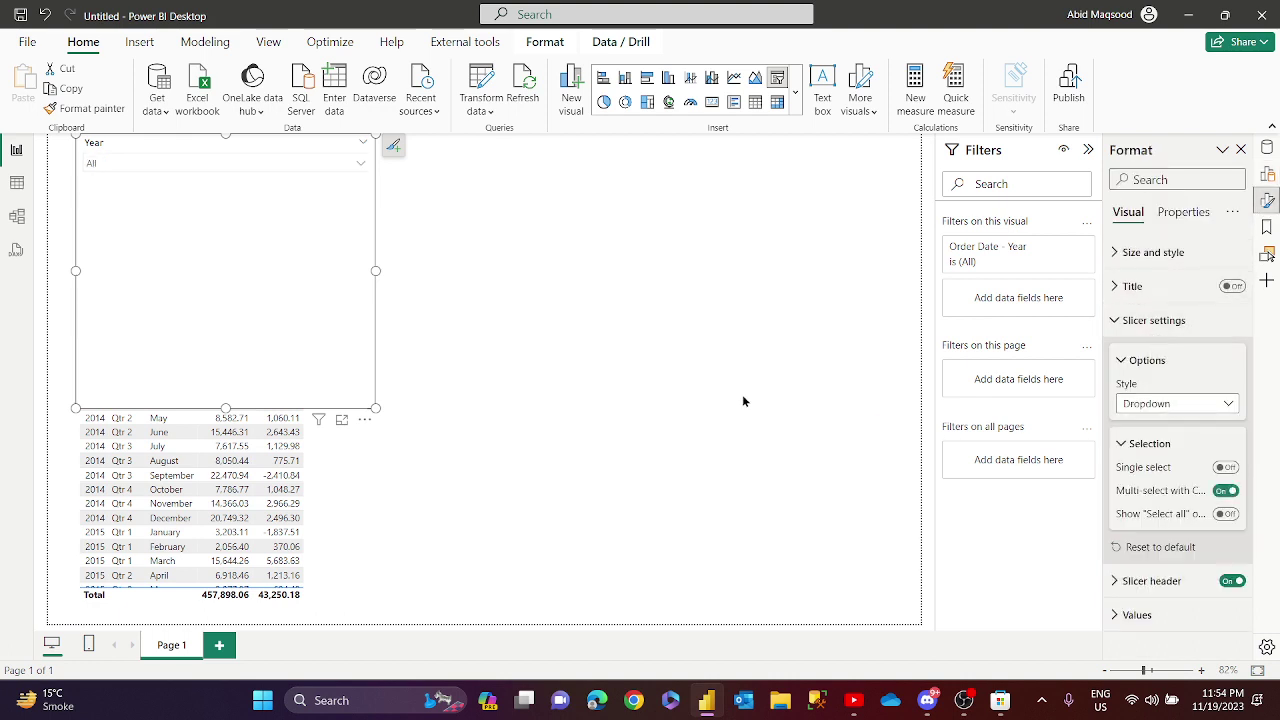
Shrink the Year slicer so it clears the table, and expand its dropdown to check the year list.
left_click_drag(376, 408, 366, 266)
mouse_move(263, 231)
left_mouse_down()
mouse_move(568, 270)
mouse_move(277, 224)
left_mouse_up()
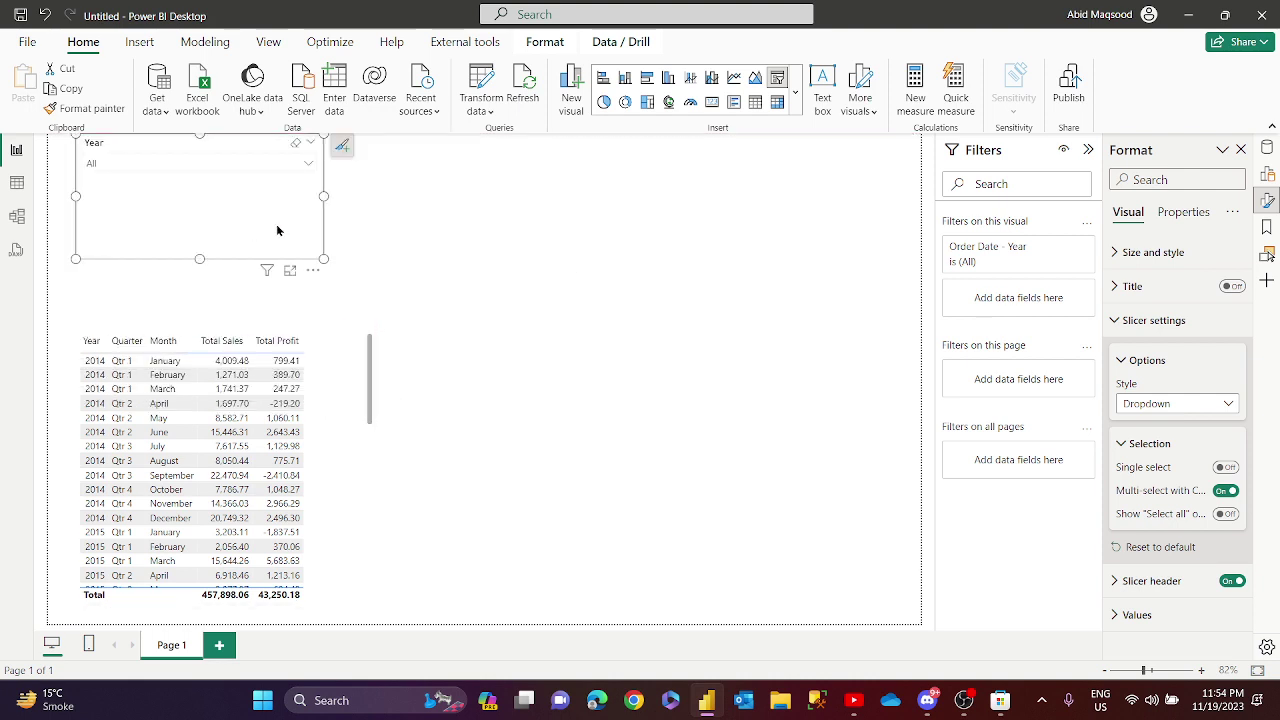
left_click(306, 165)
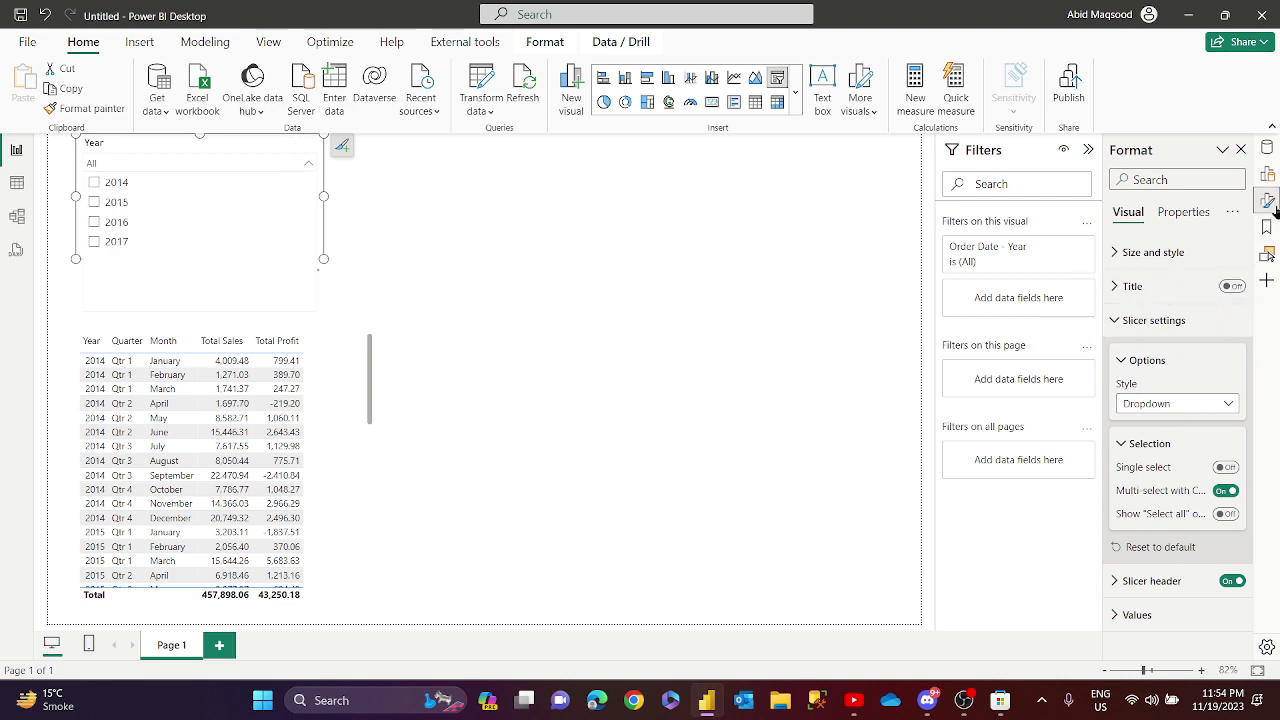
Start adding another field to the Year slicer by searching the available fields for "qu".
left_click(1267, 174)
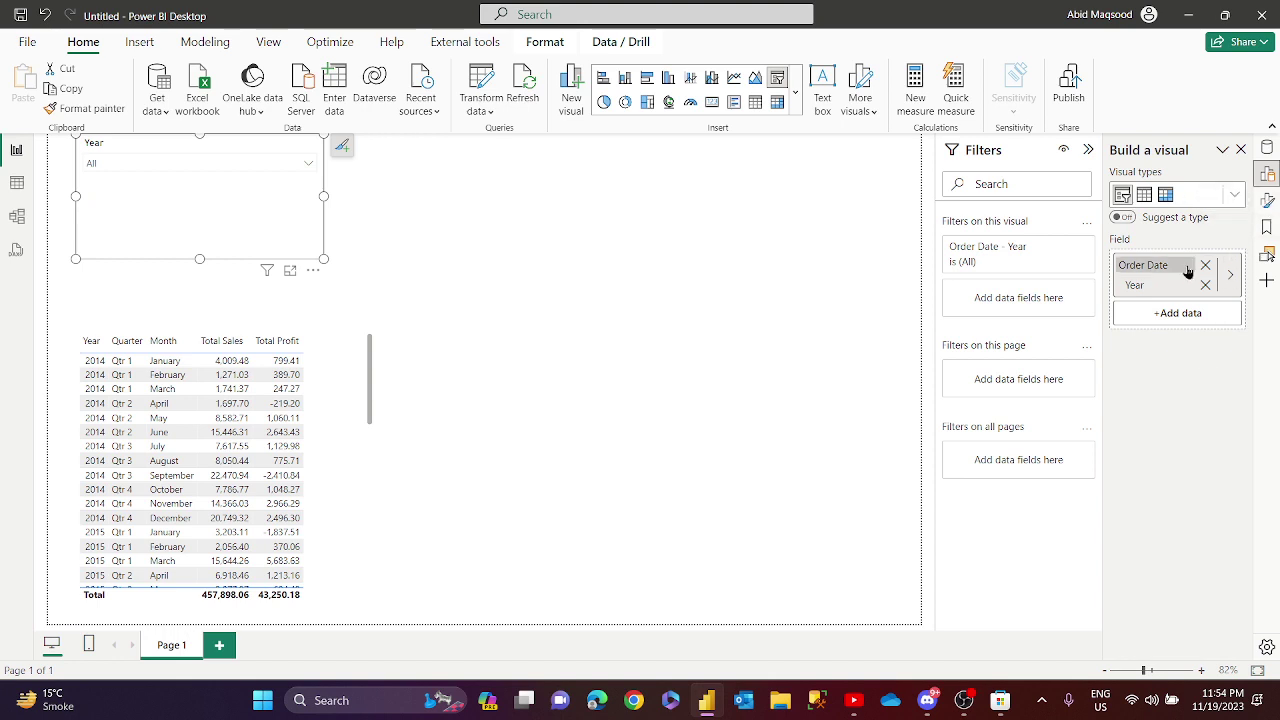
left_click(1183, 314)
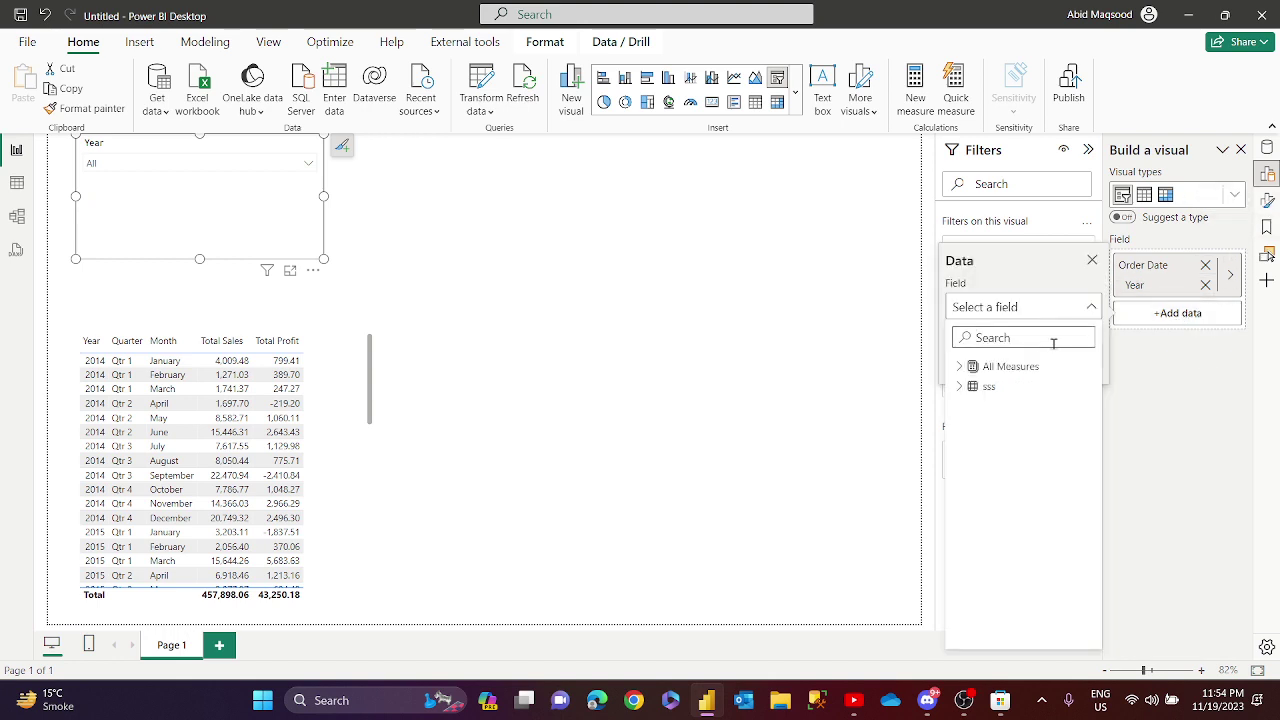
type("qu")
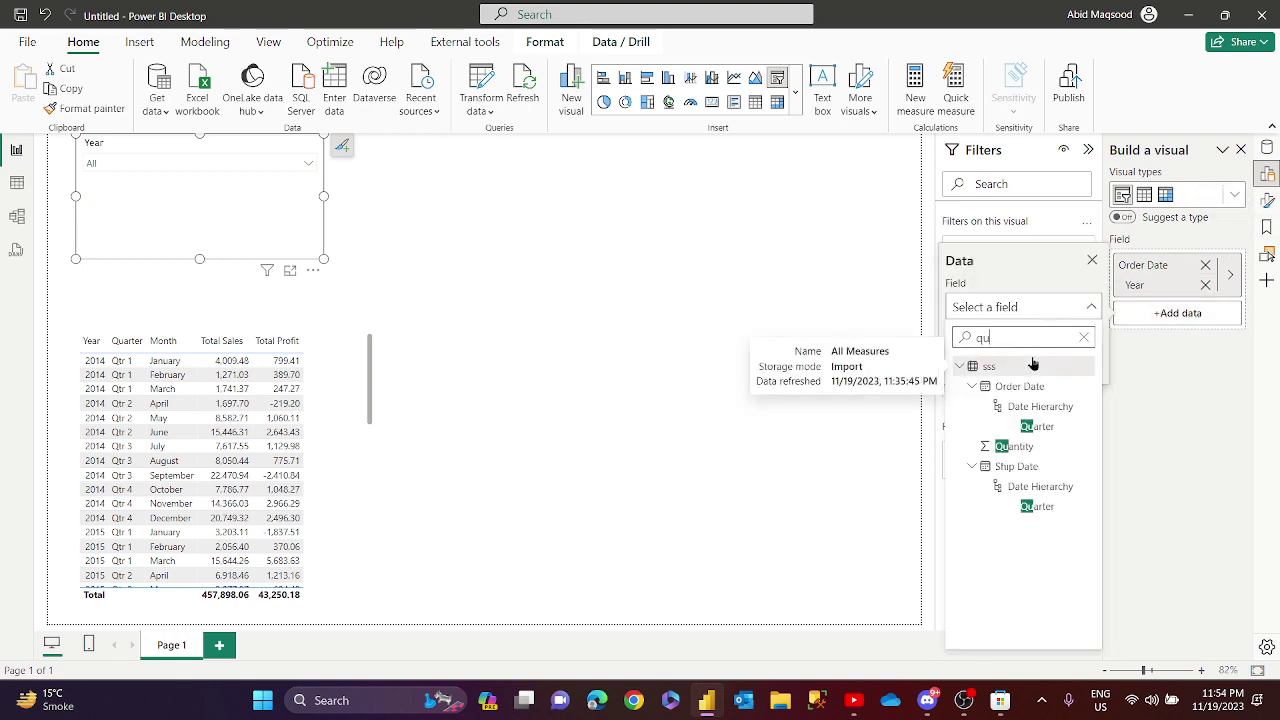
left_click(1040, 508)
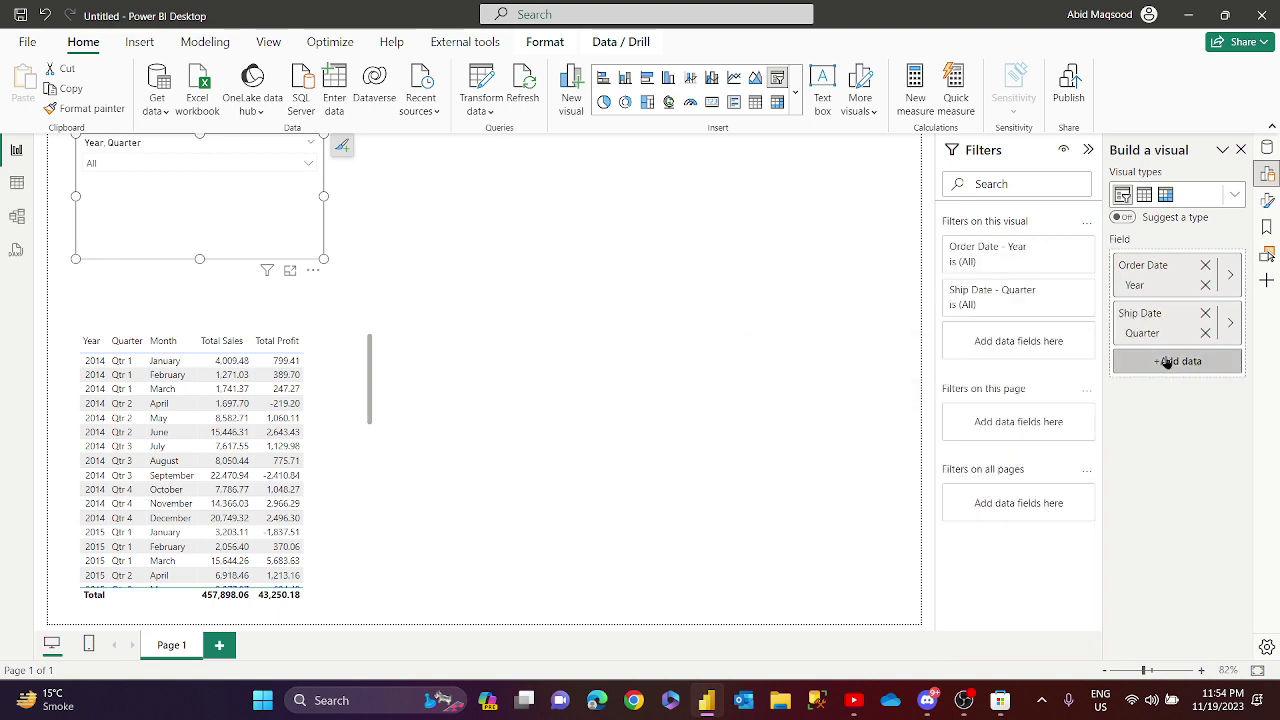
left_click(1168, 362)
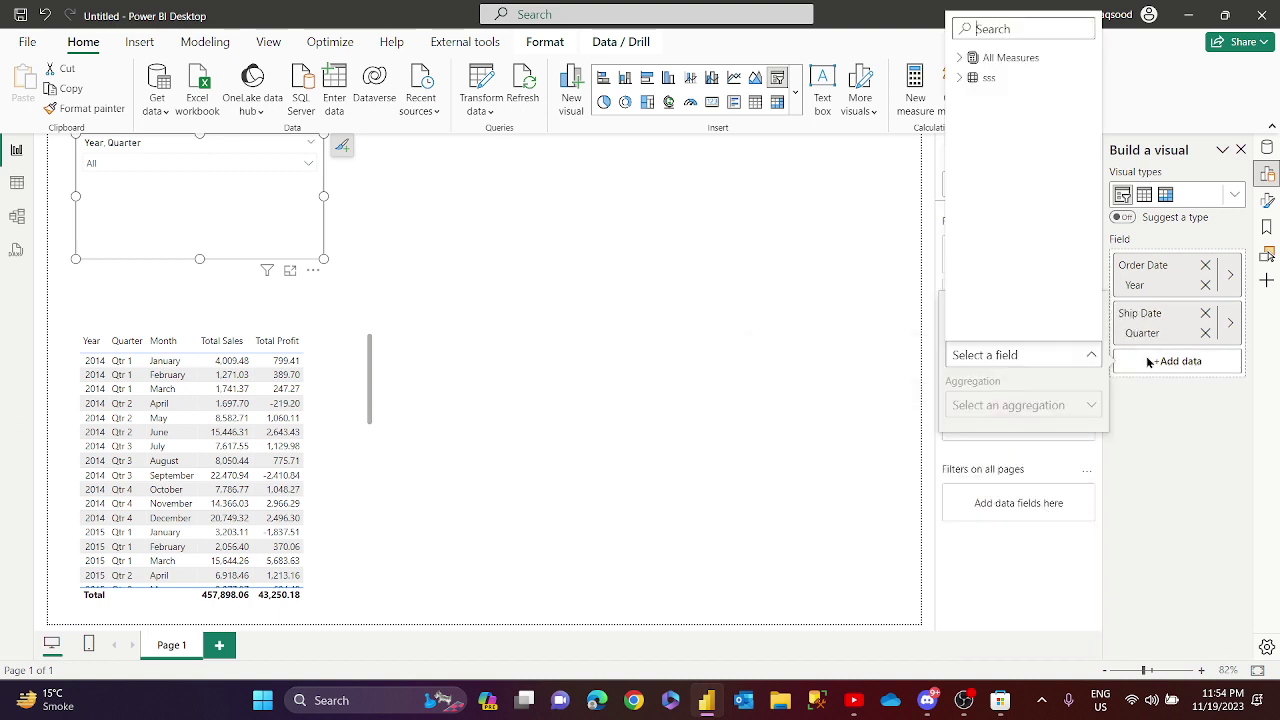
left_click(1206, 315)
left_click(1205, 313)
Add the Quarter and Month levels of the Order Date hierarchy to the Year slicer.
left_click(1190, 314)
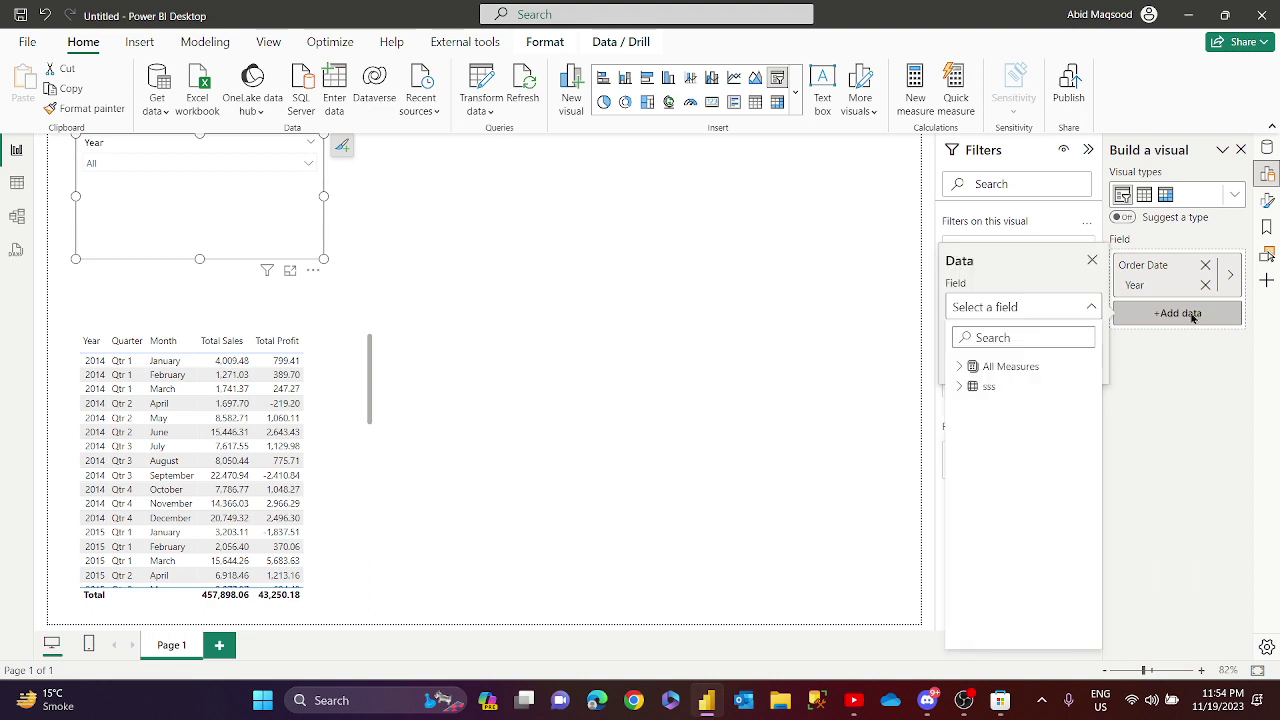
type("orde")
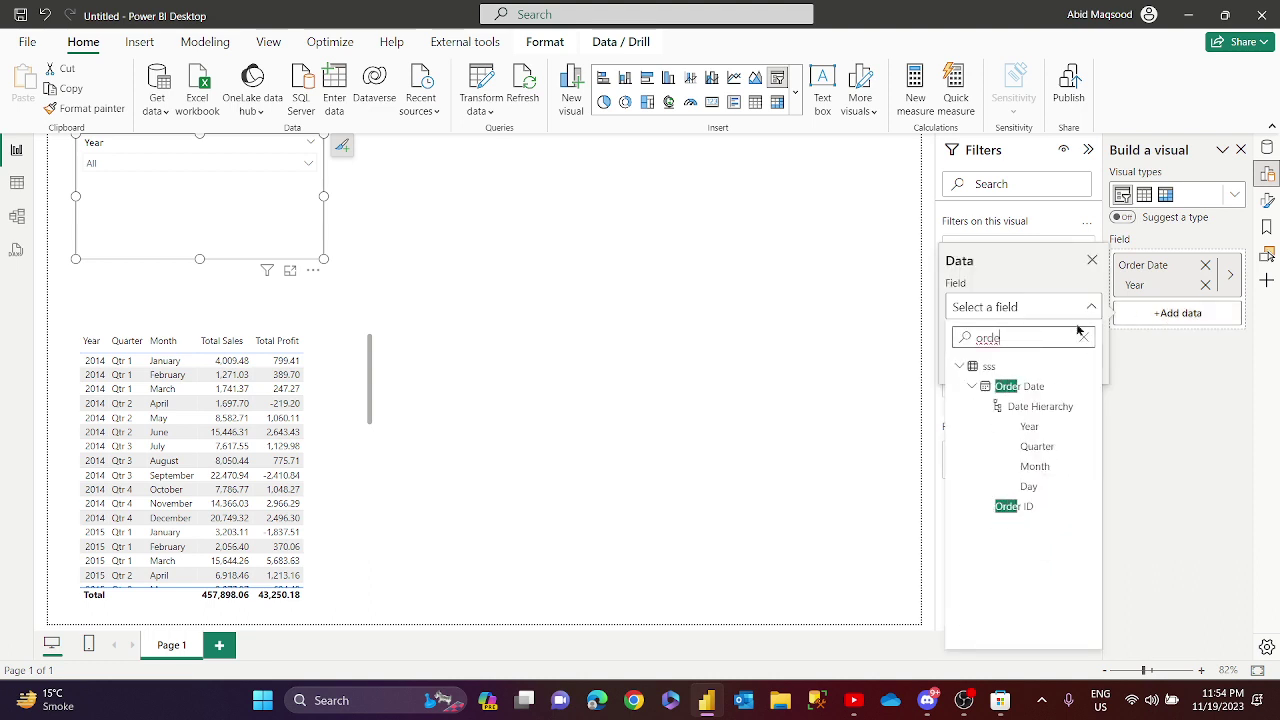
left_click(1037, 446)
left_click(1160, 335)
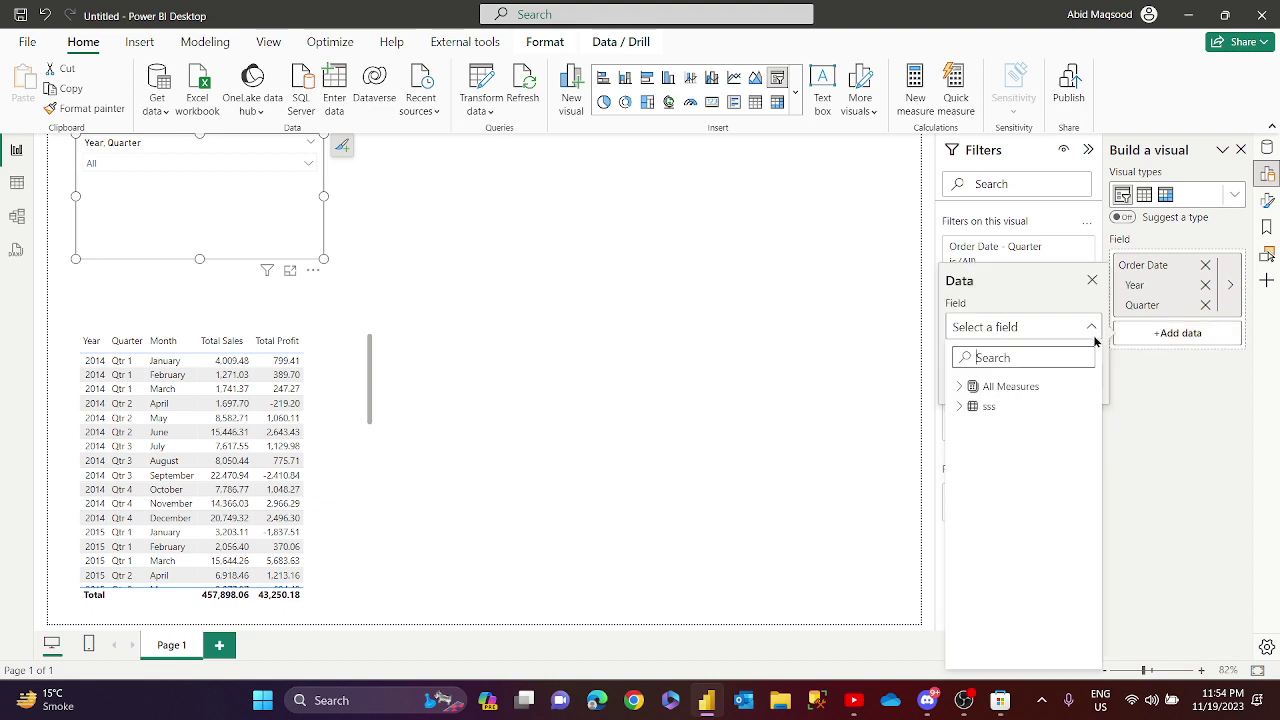
type("mo")
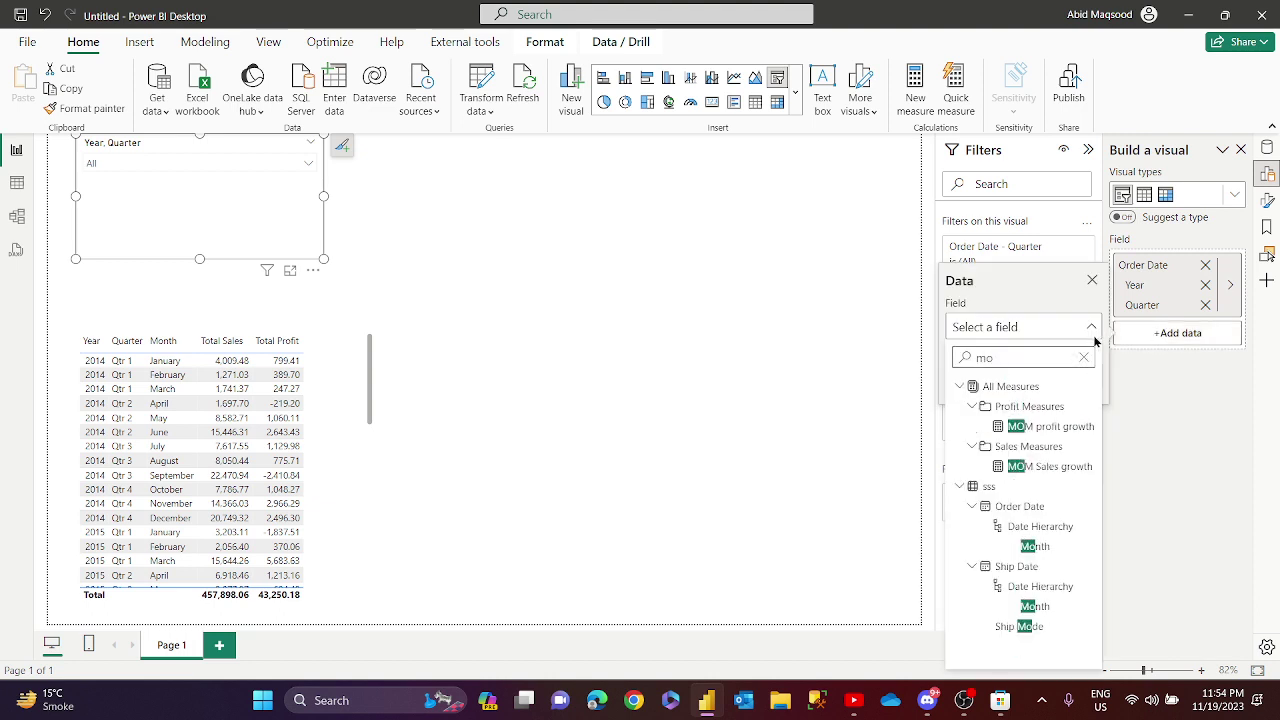
type("nth")
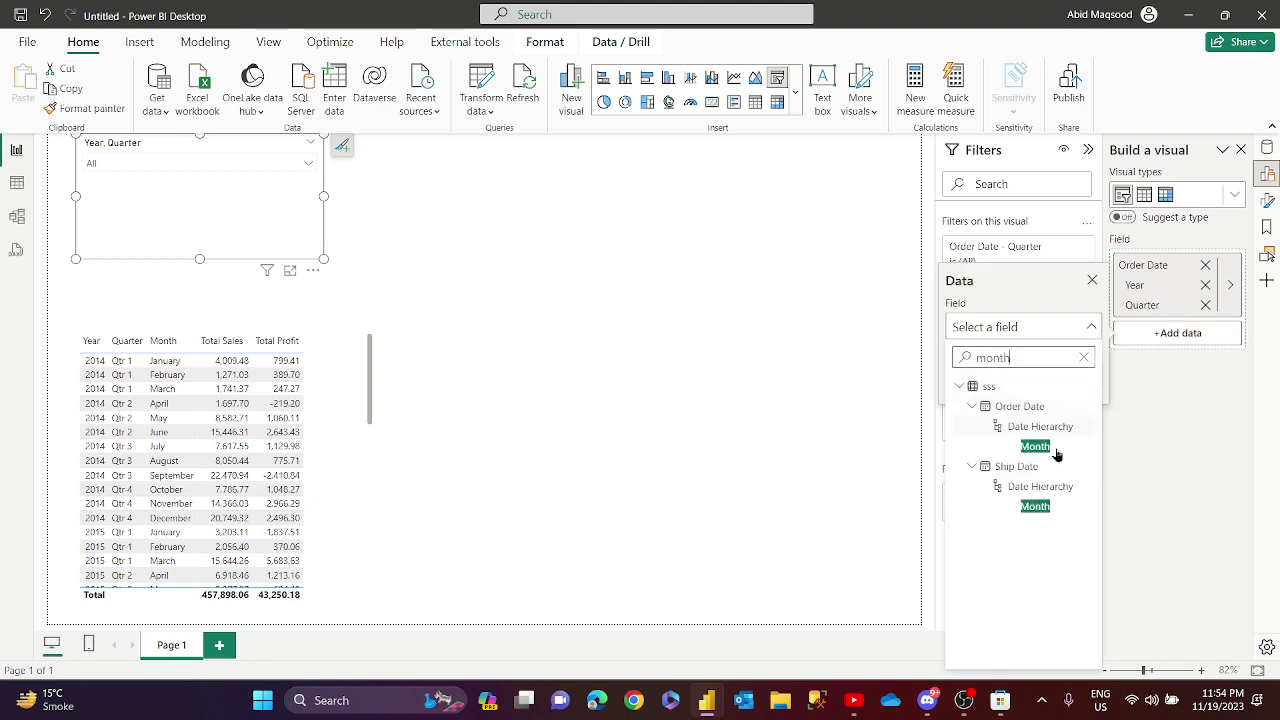
left_click(1036, 447)
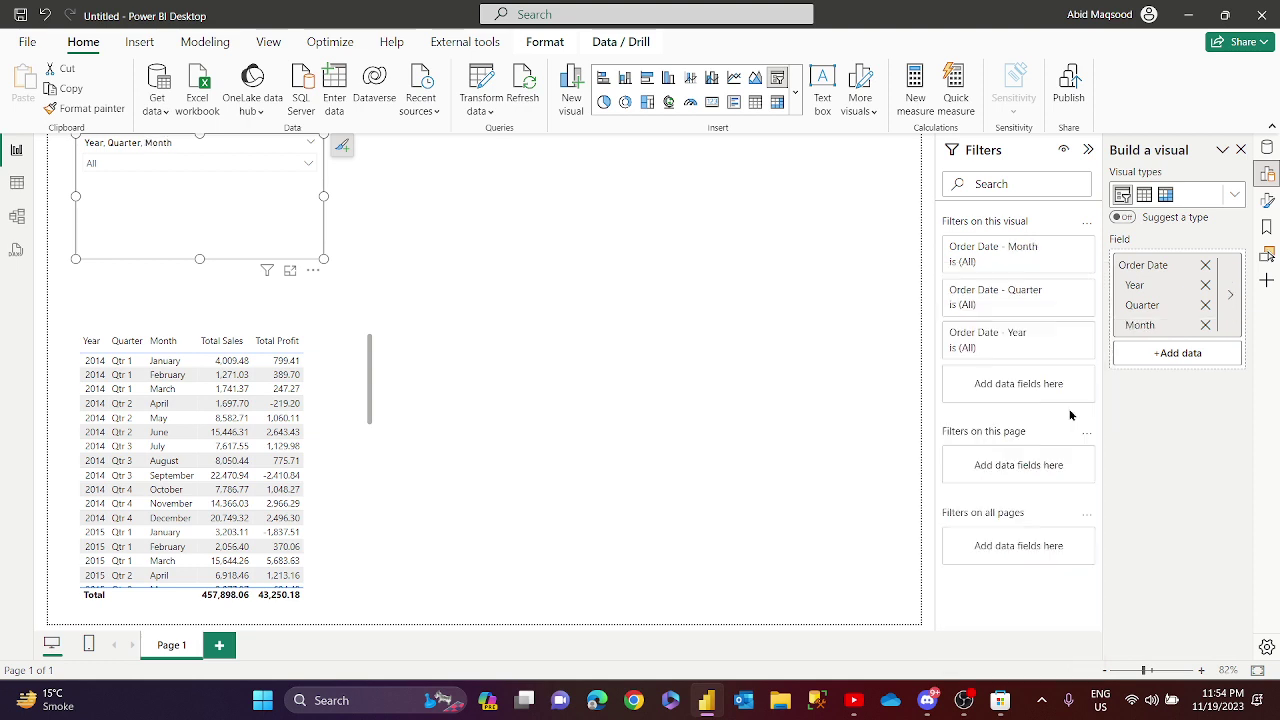
left_click(1172, 356)
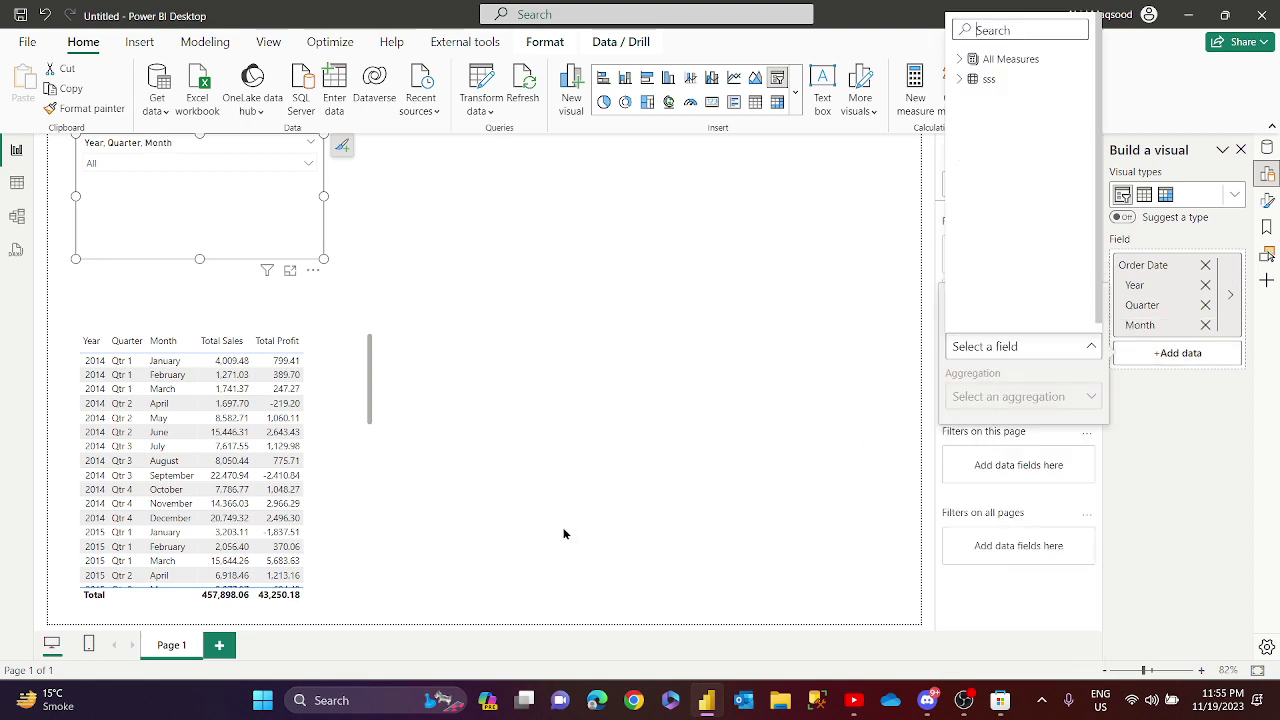
key("Escape")
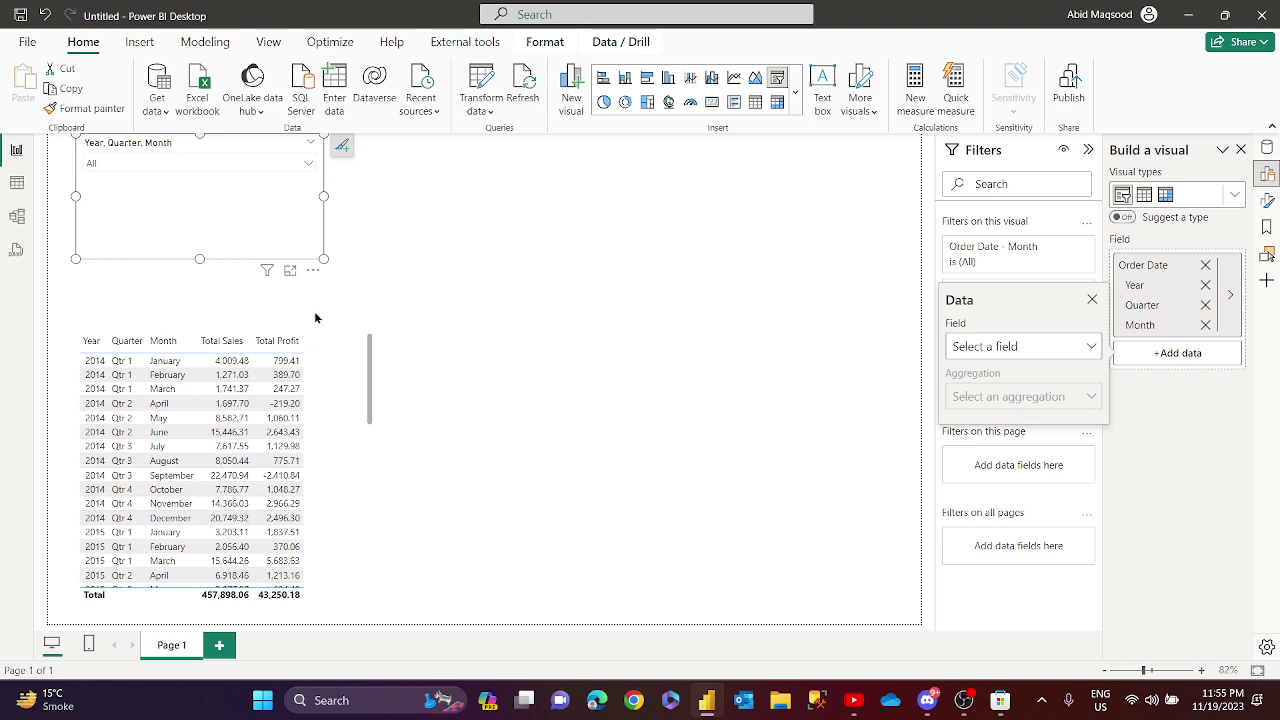
Test the date slicer by expanding 2014 and filtering the table to that year, and clear the selection.
left_click(234, 168)
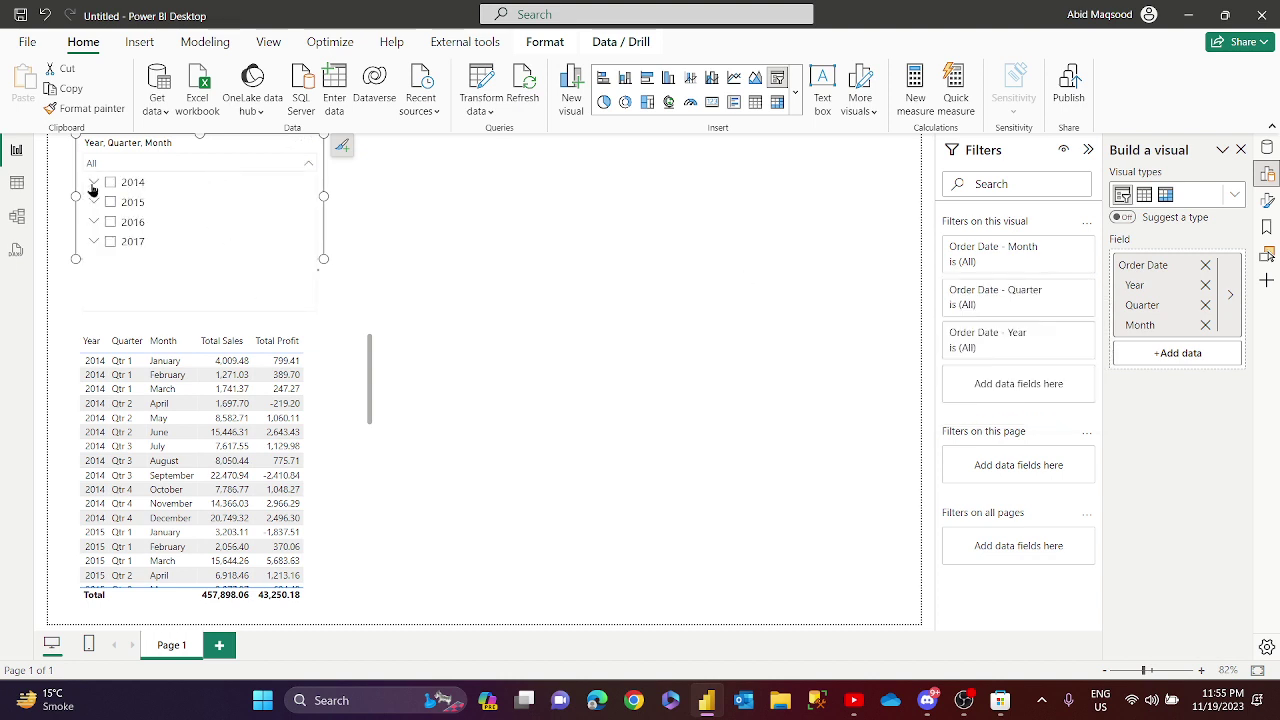
left_click(98, 186)
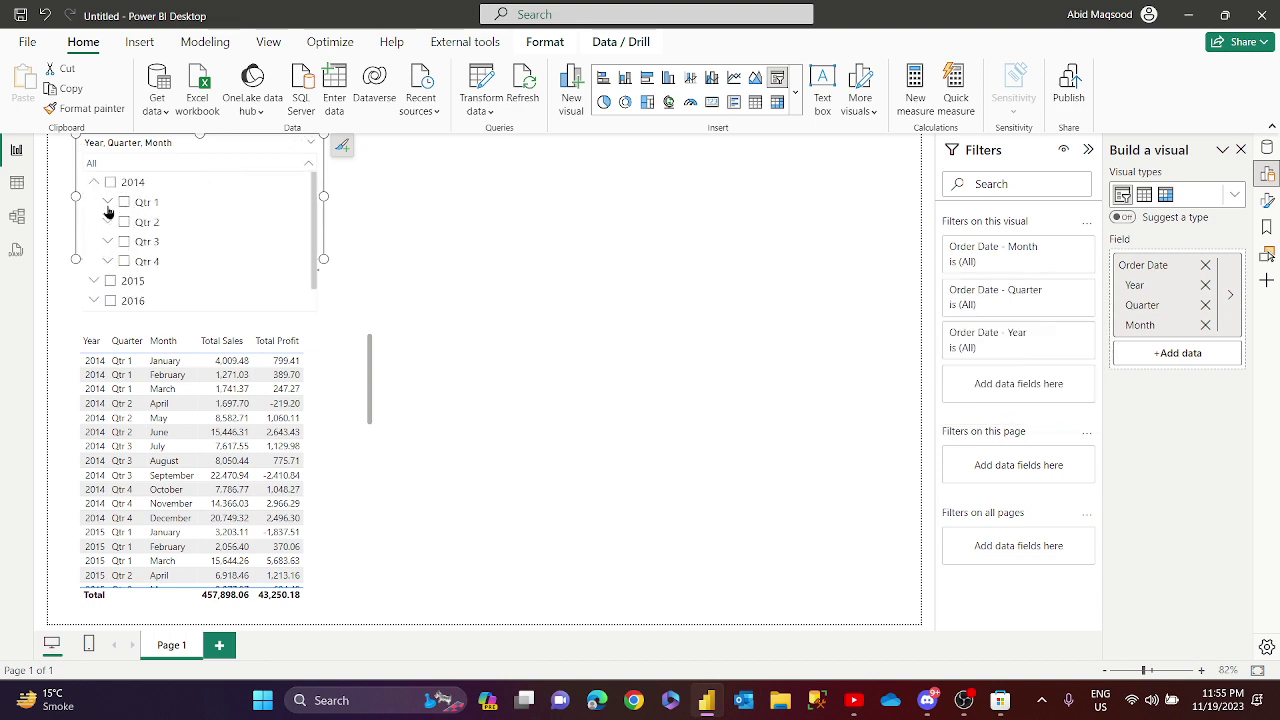
left_click(109, 208)
left_click(110, 204)
left_click(110, 183)
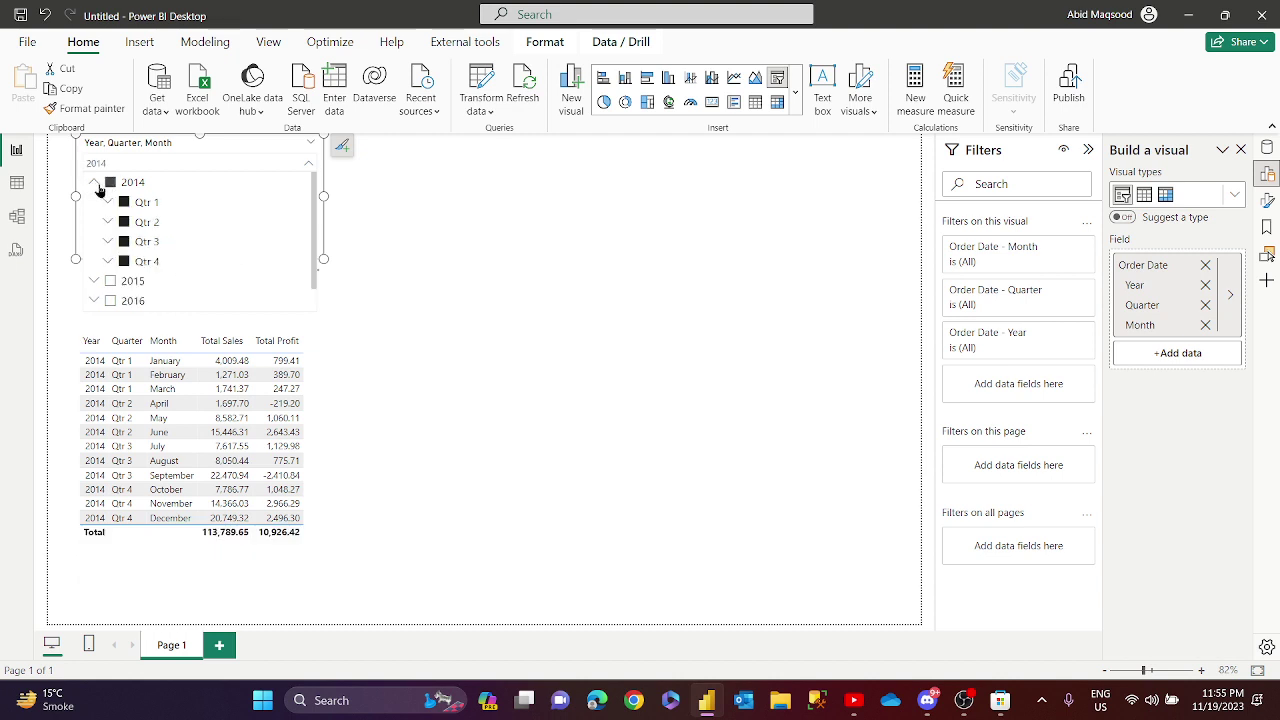
left_click(94, 185)
left_click(648, 343)
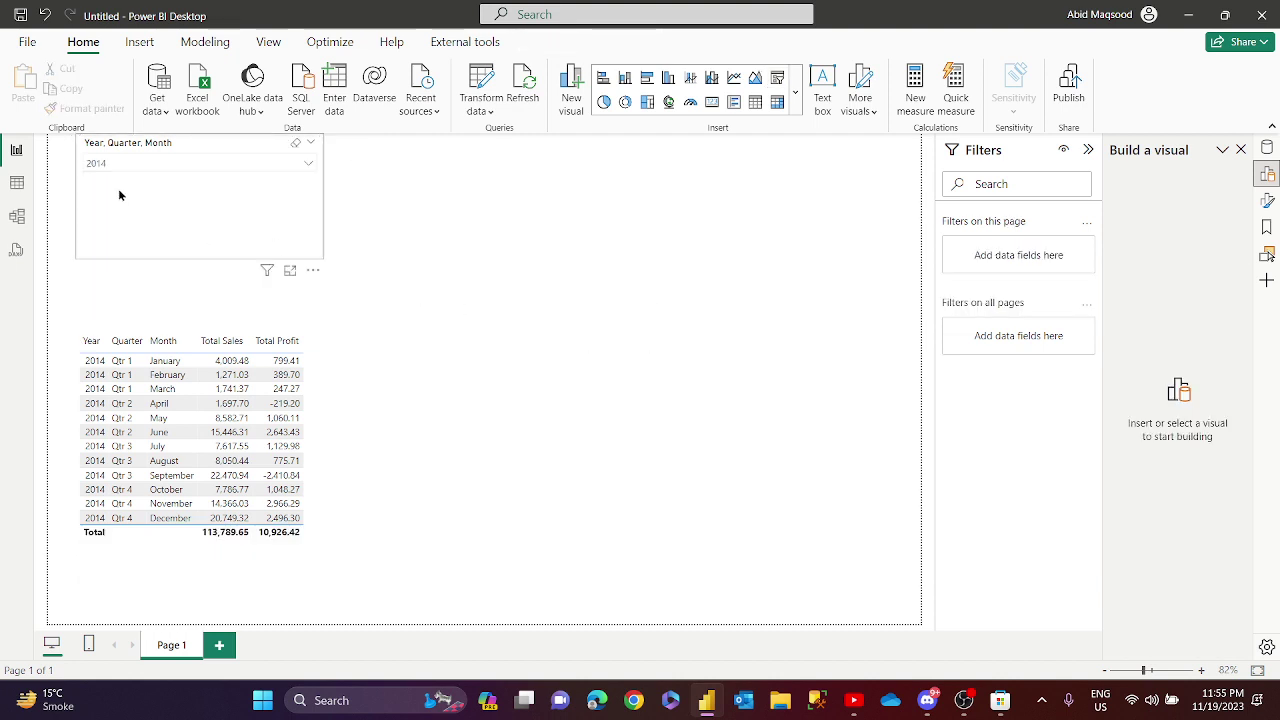
left_click(297, 145)
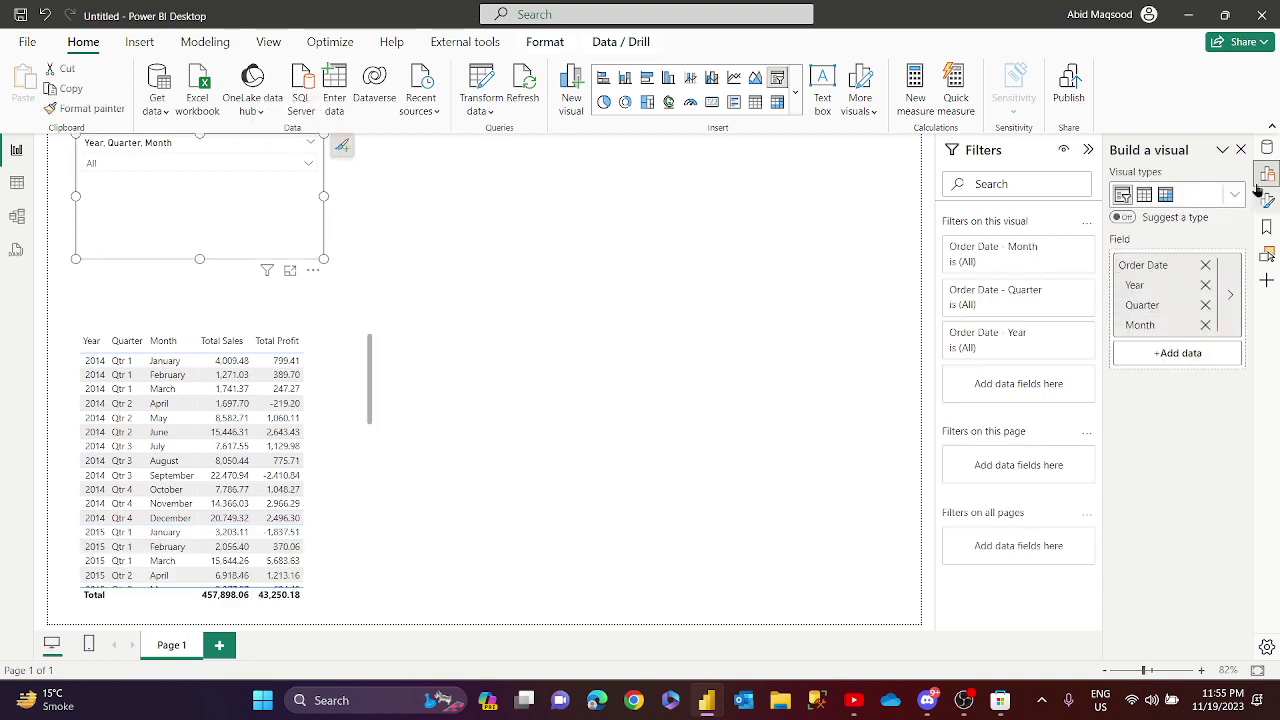
Insert a card visual as a separate object beside the date slicer and fill it with the CM profit measure.
left_click(1267, 147)
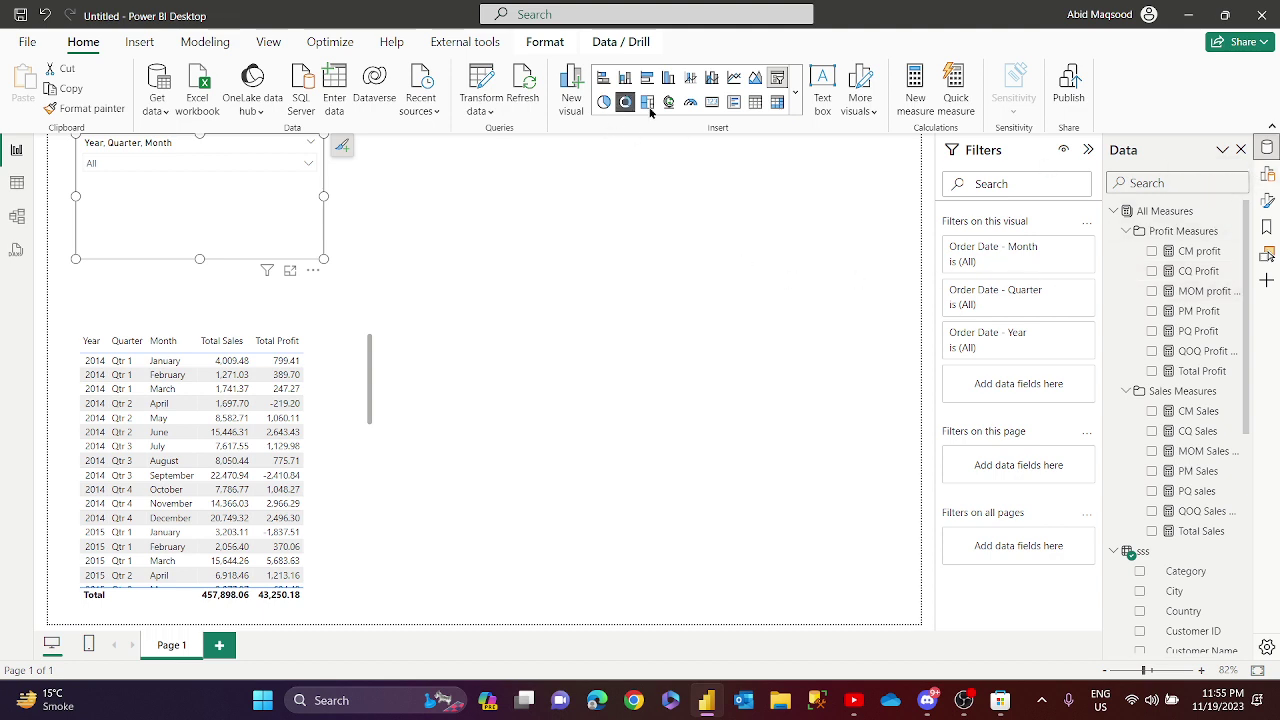
left_click(710, 102)
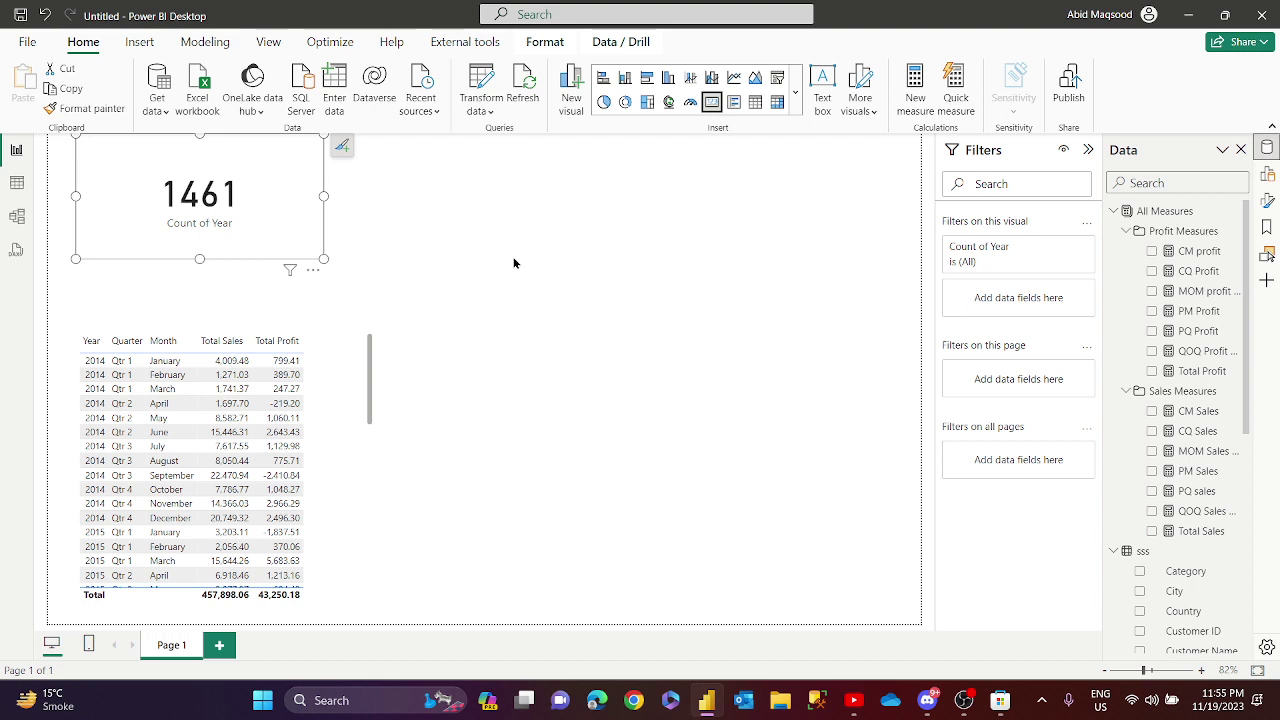
key("ctrl+z")
left_click(657, 157)
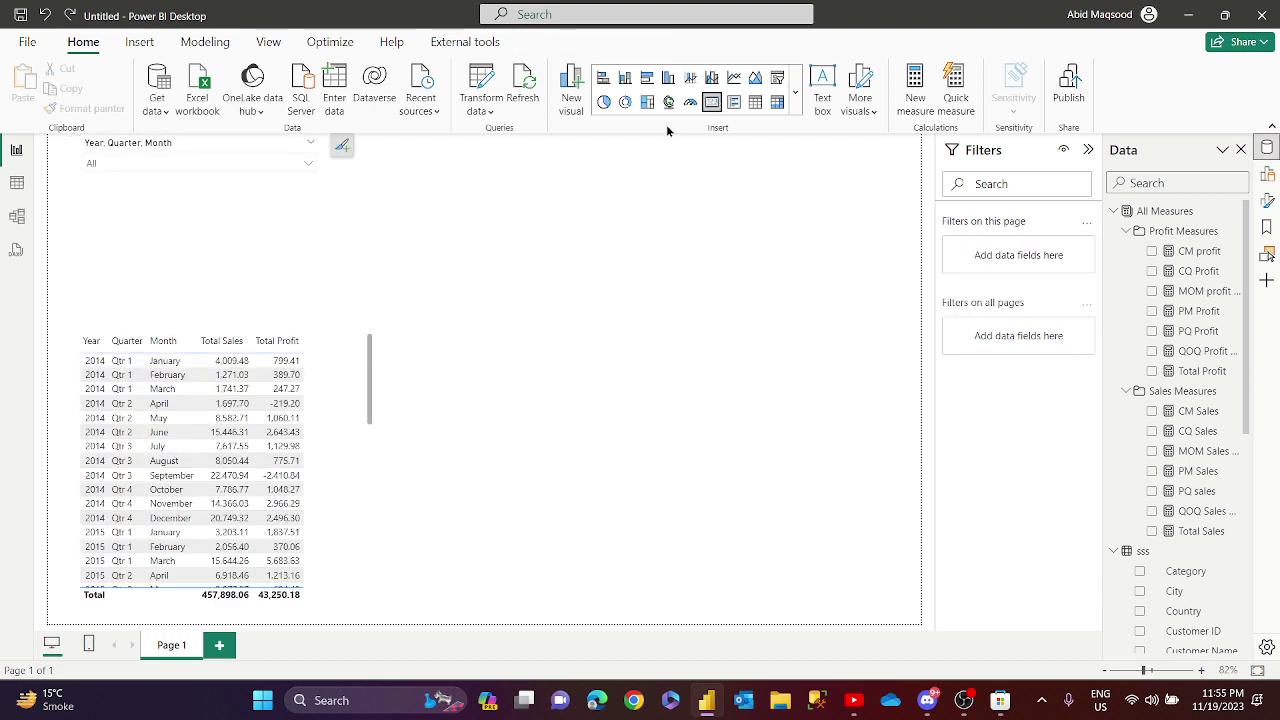
left_click(711, 102)
left_click_drag(504, 244, 593, 275)
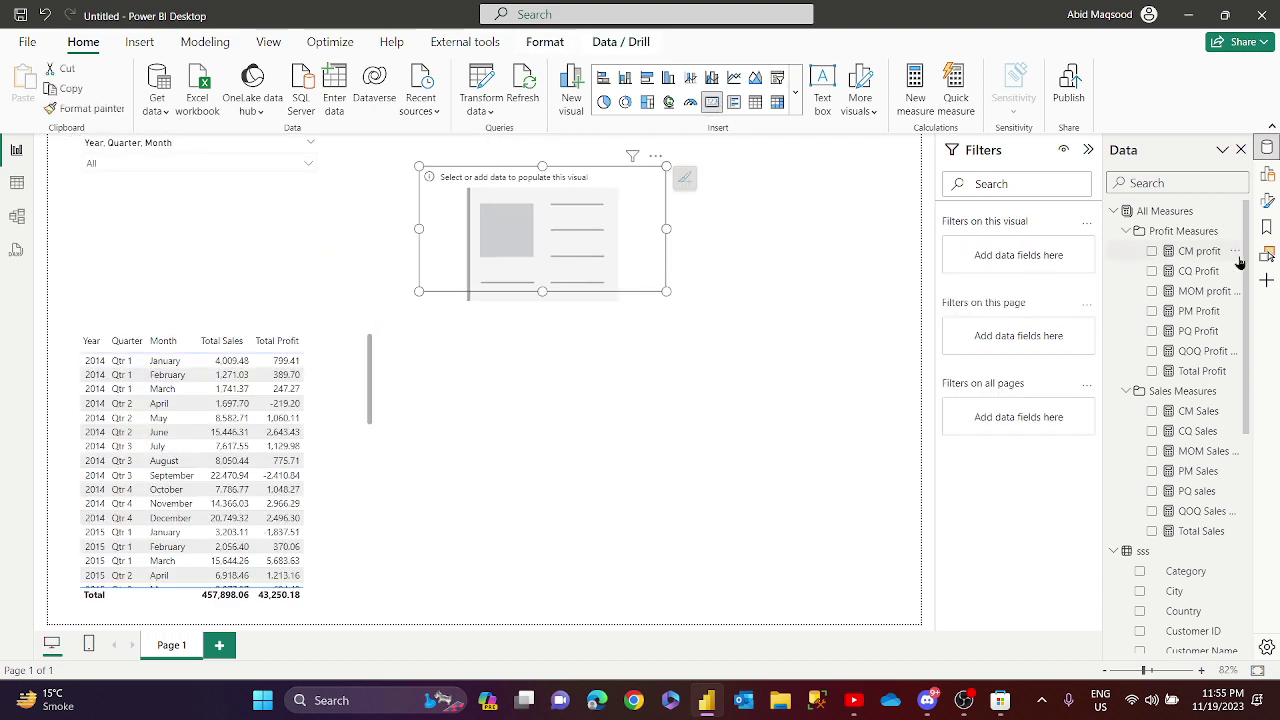
left_click_drag(1219, 258, 624, 259)
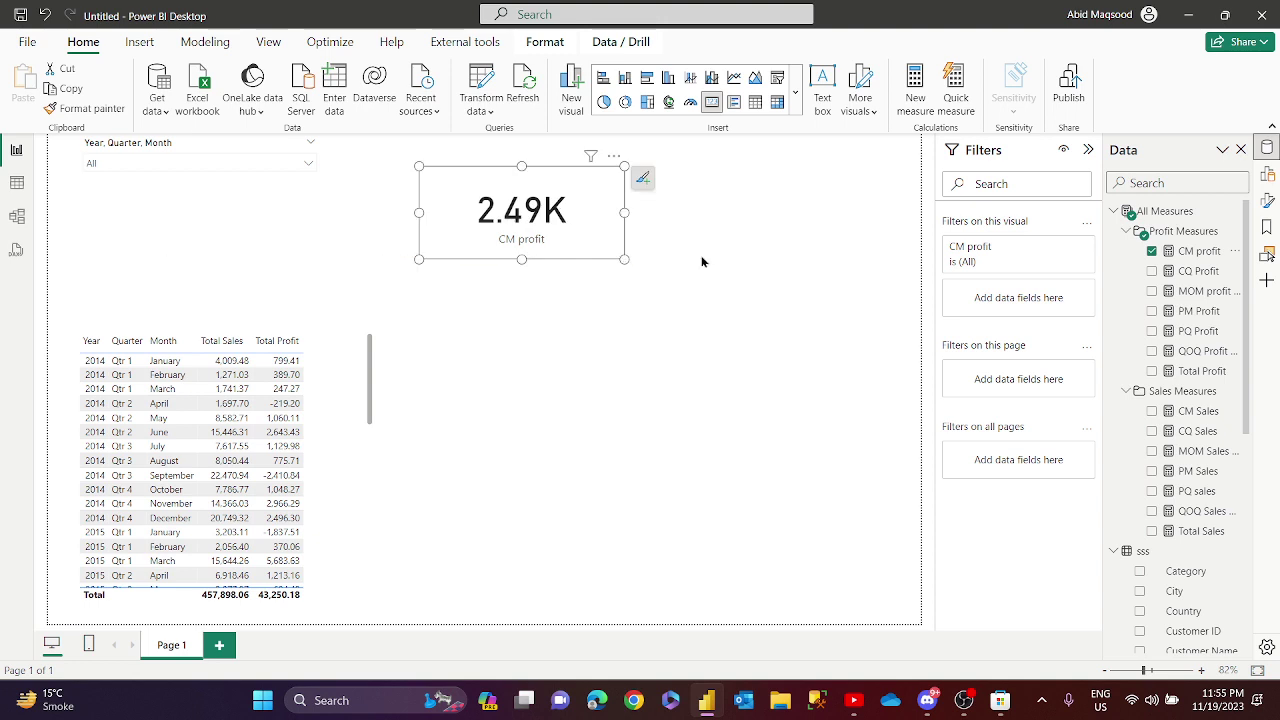
Set the CM profit card's callout value font size to 25, and shrink and reposition the card.
left_click(1267, 200)
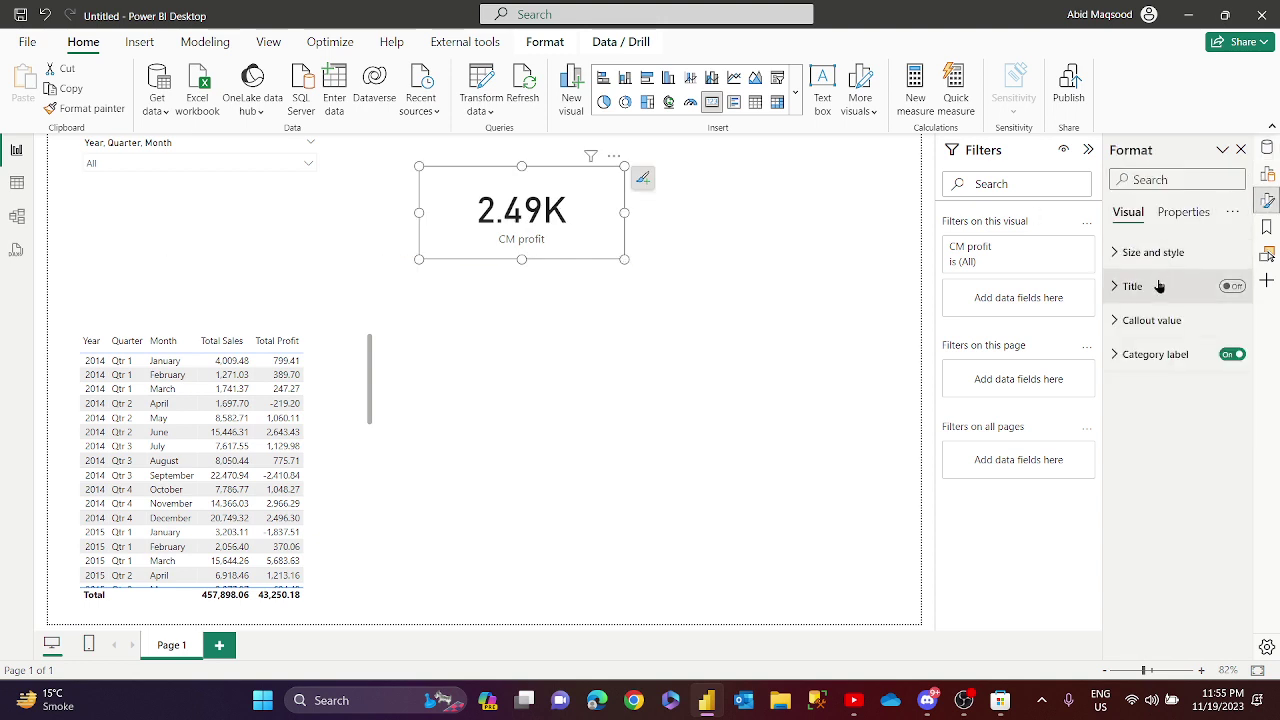
left_click(1150, 321)
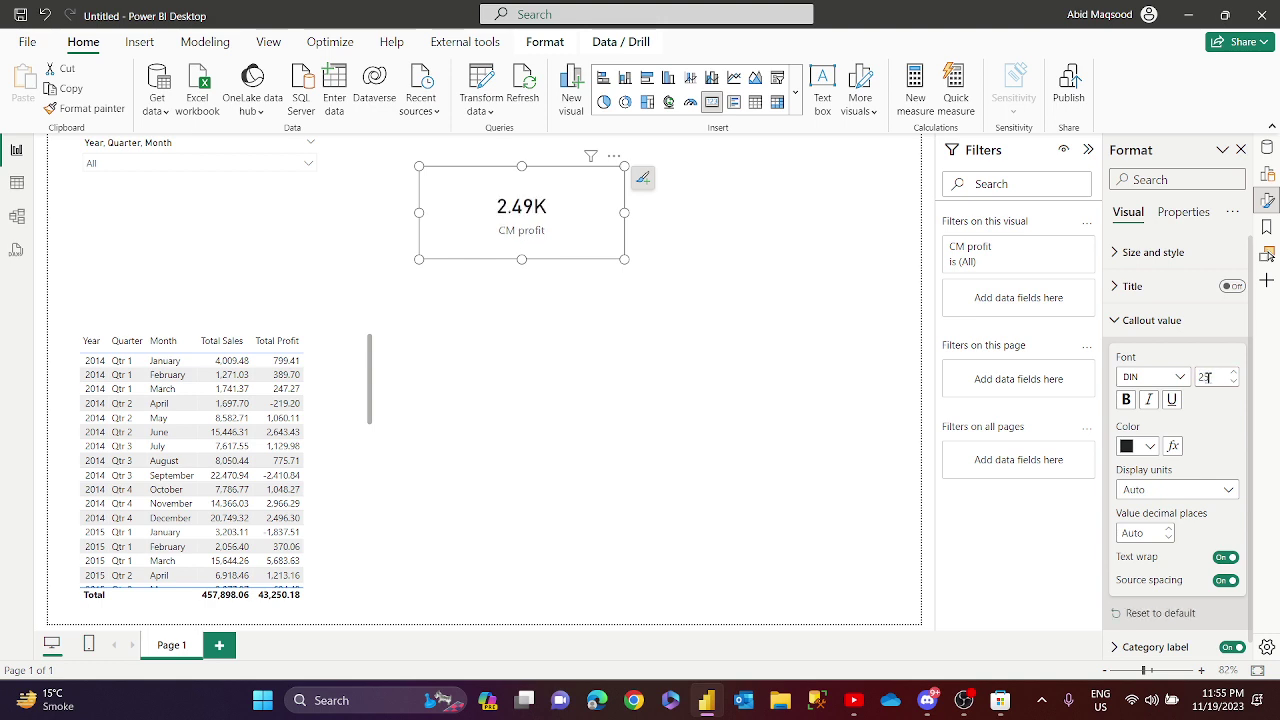
left_click_drag(622, 257, 551, 231)
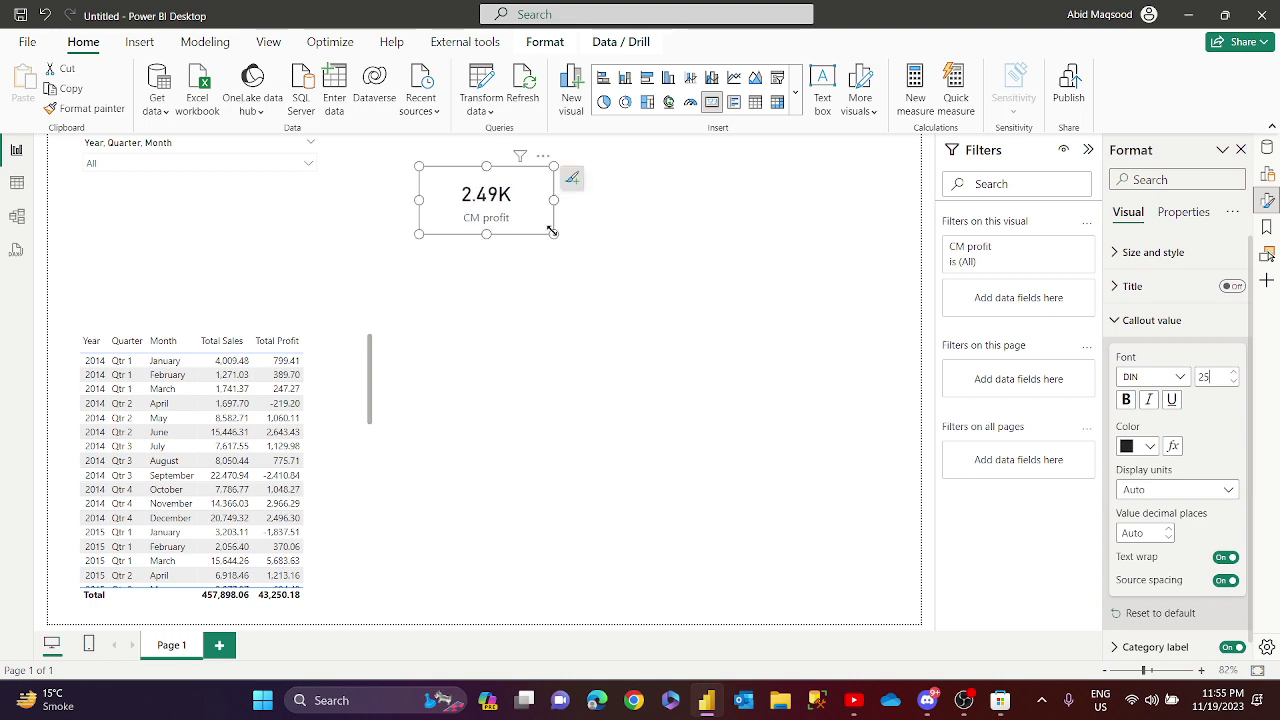
left_click_drag(525, 212, 540, 233)
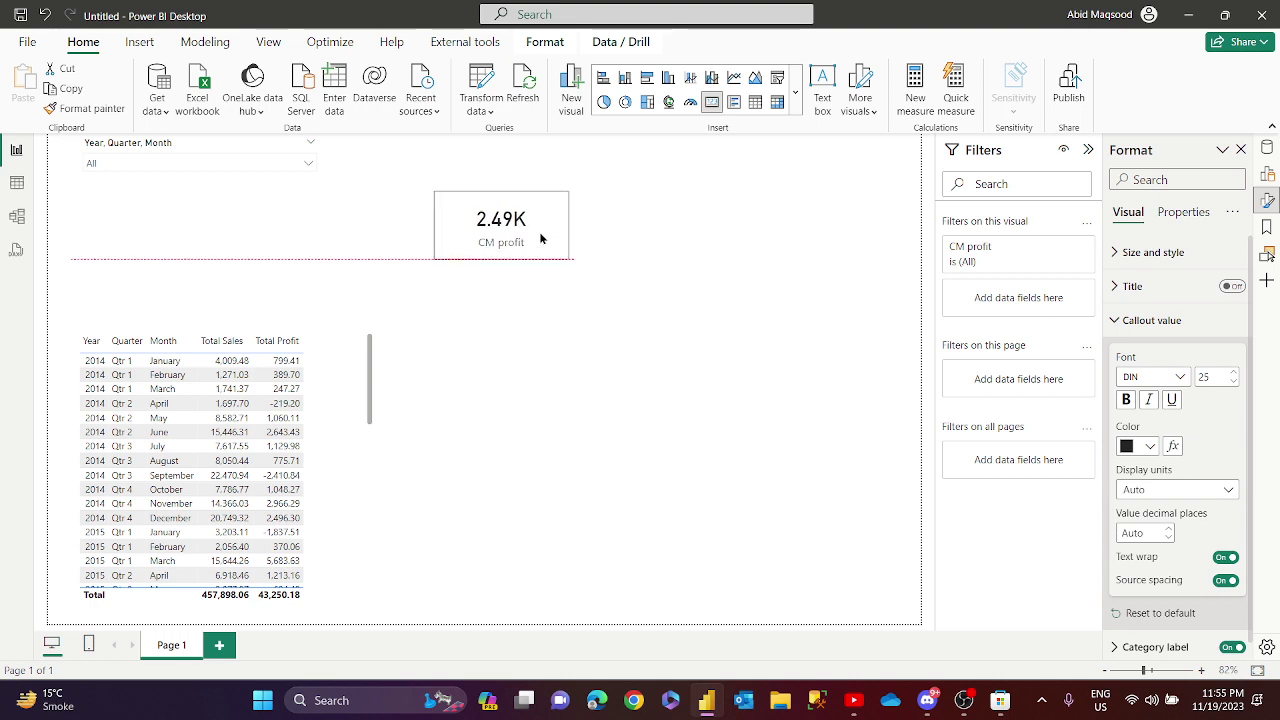
Duplicate the CM profit card and place the copy to the right of the original.
key("ctrl+c")
key("ctrl+v")
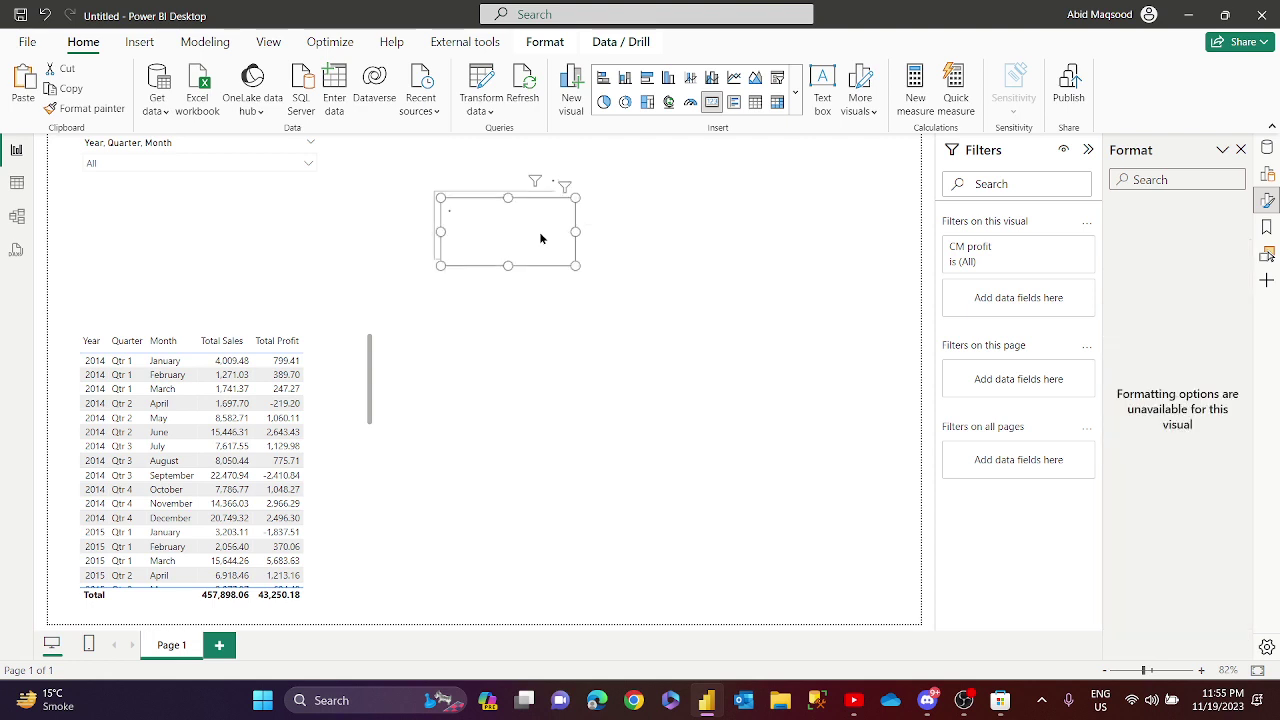
left_click_drag(540, 237, 704, 249)
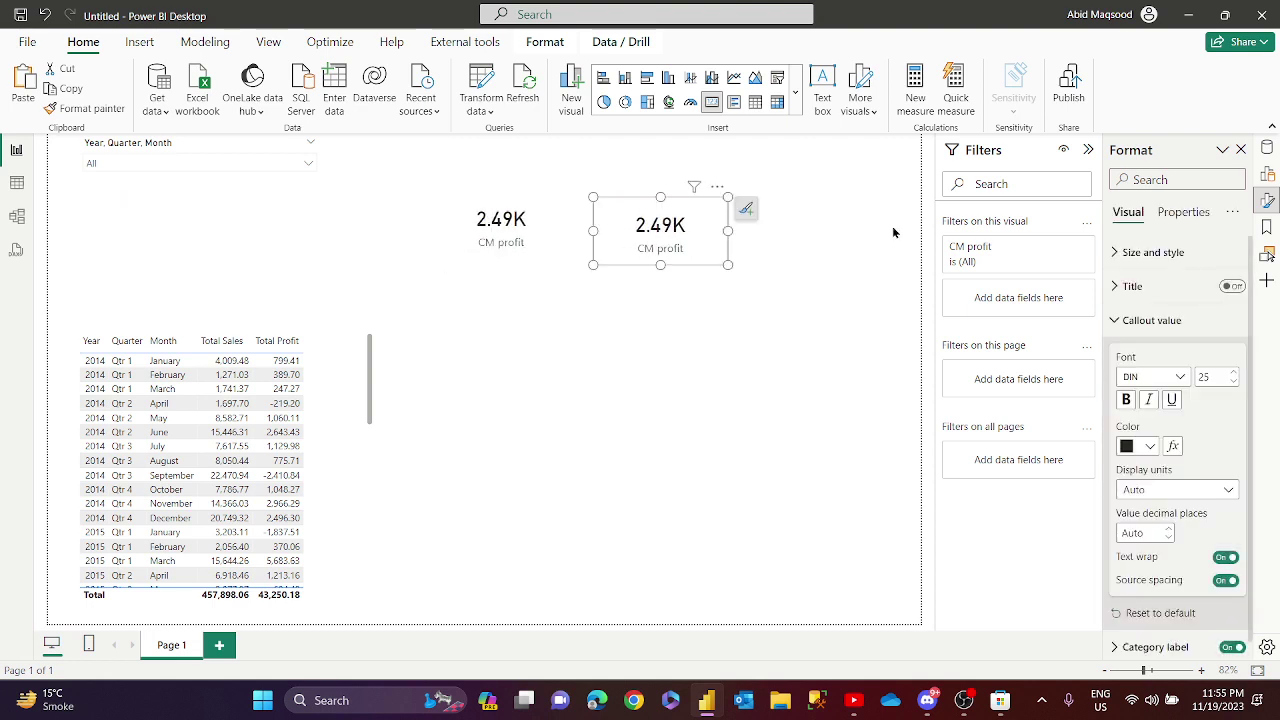
Replace the copied card's measure with CQ Profit from the Profit Measures folder and widen the card slightly.
left_click(1267, 173)
left_click(1204, 265)
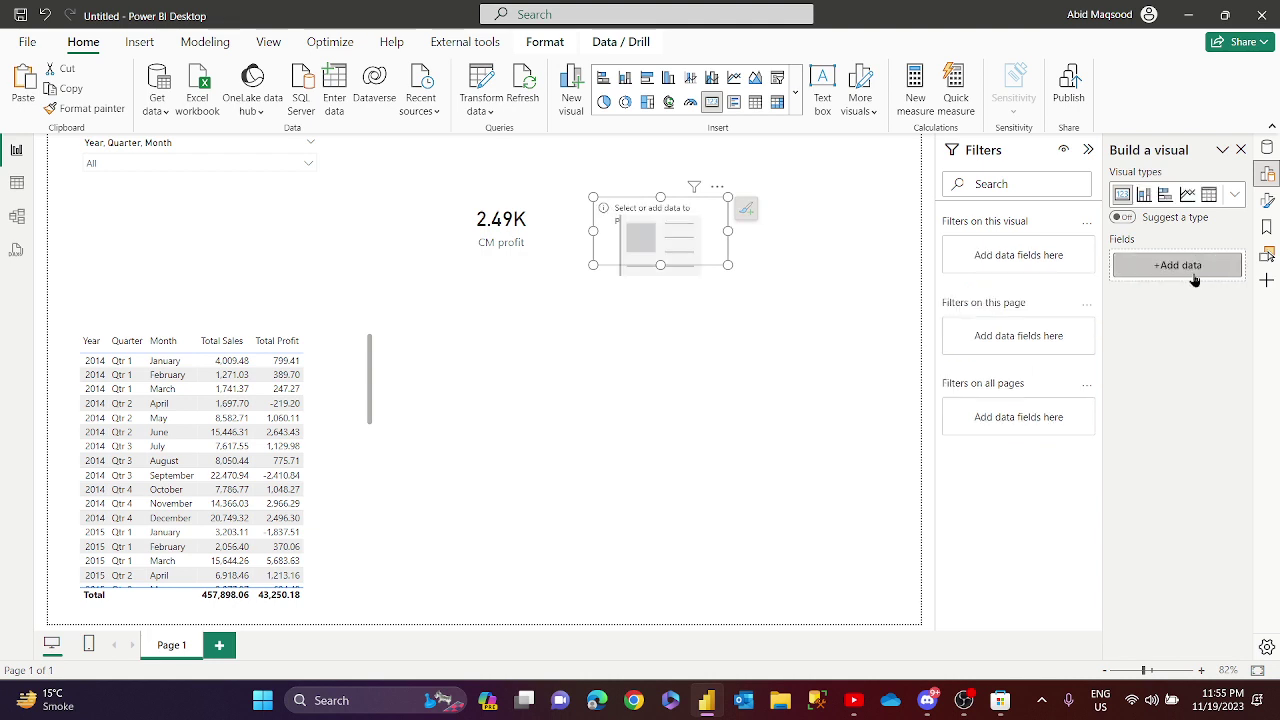
left_click(1188, 266)
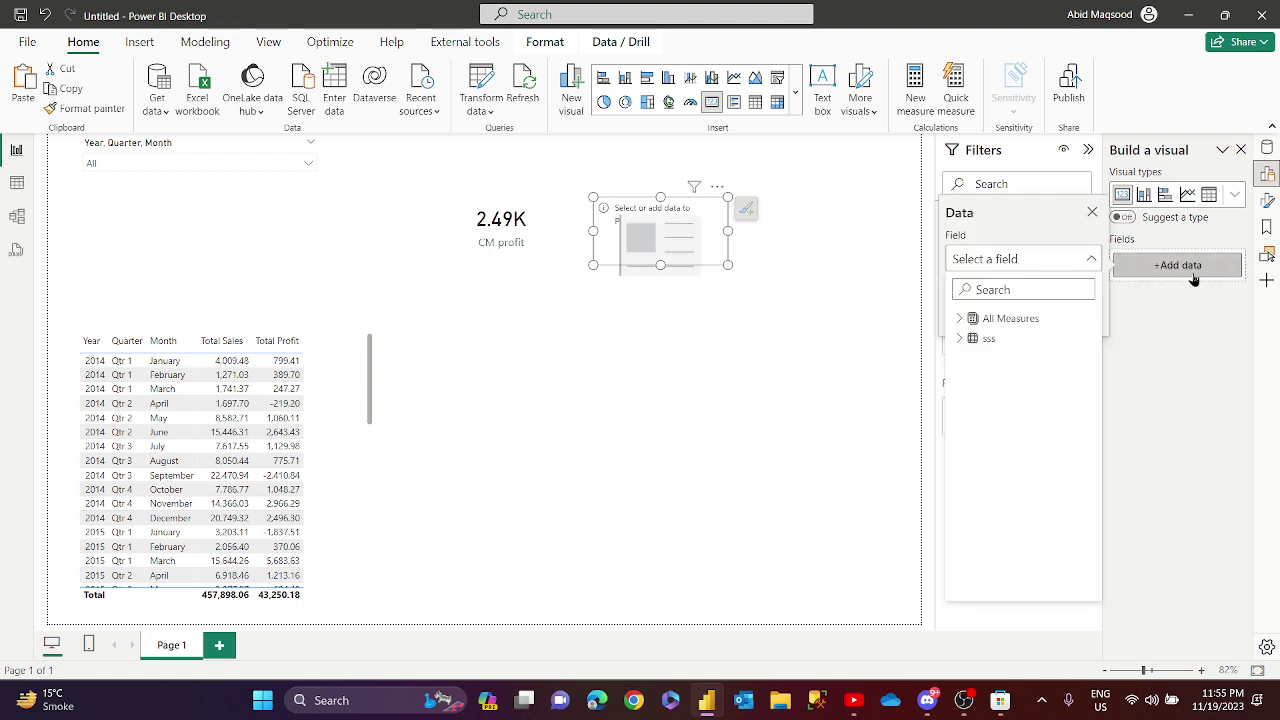
left_click(960, 318)
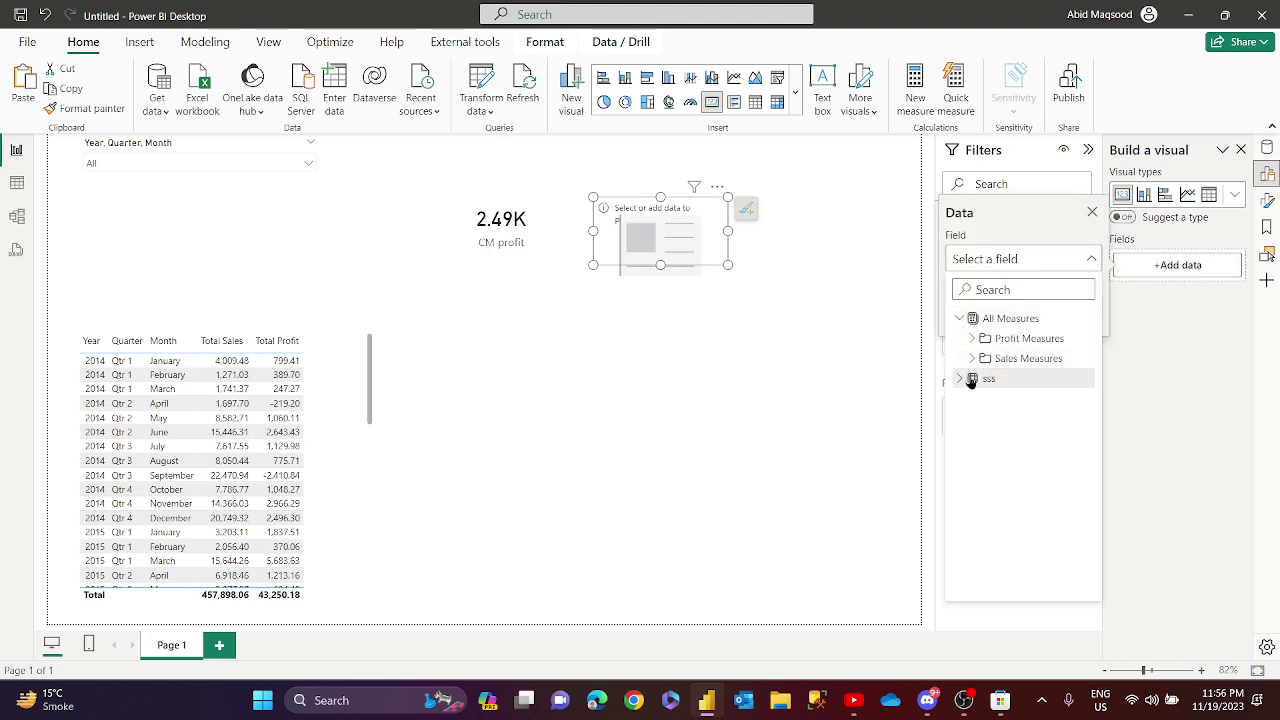
left_click(971, 338)
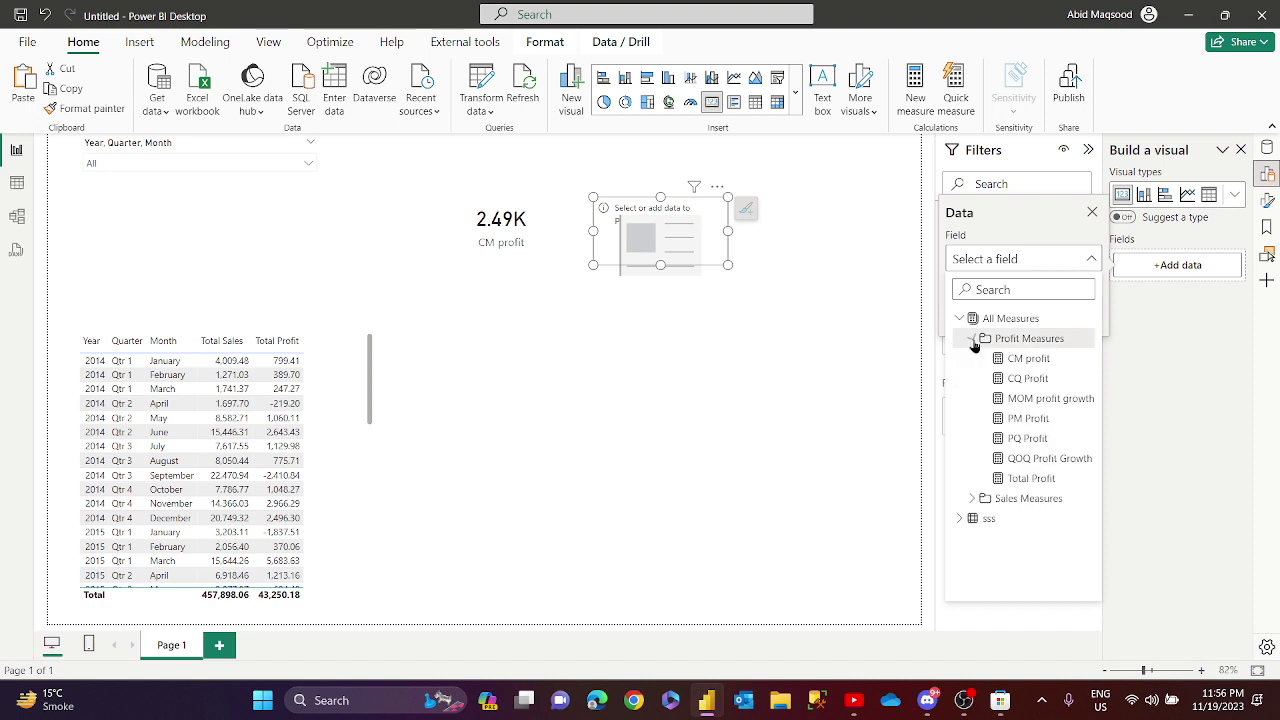
left_click(1035, 380)
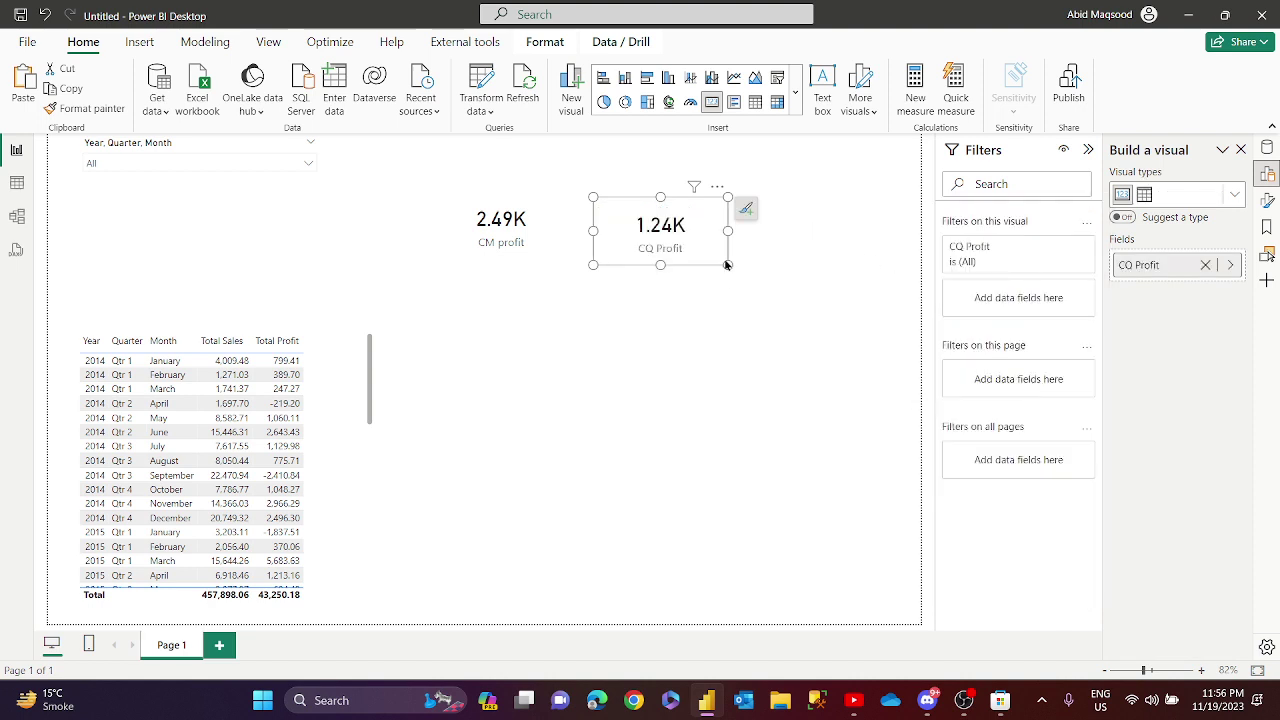
left_click_drag(727, 264, 761, 262)
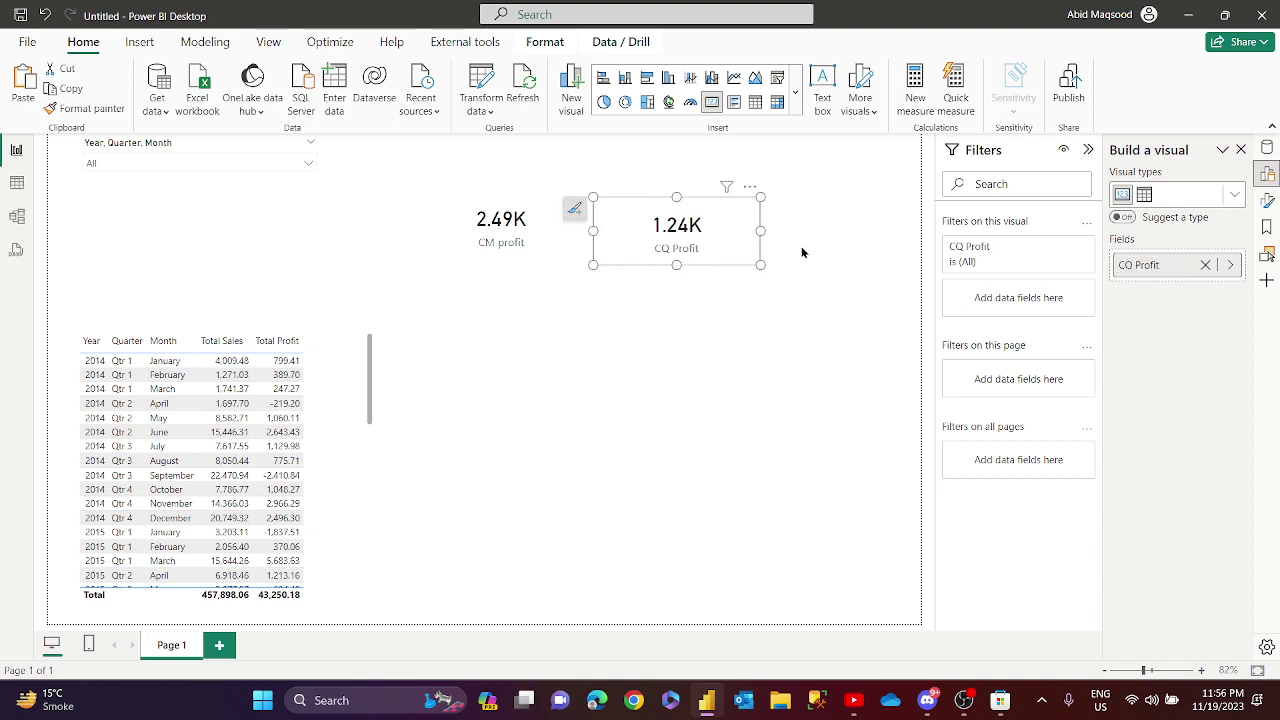
Duplicate the CQ Profit card, place the copy below the CM profit card, and replace its measure with PM Profit.
key("ctrl+c")
key("ctrl+v")
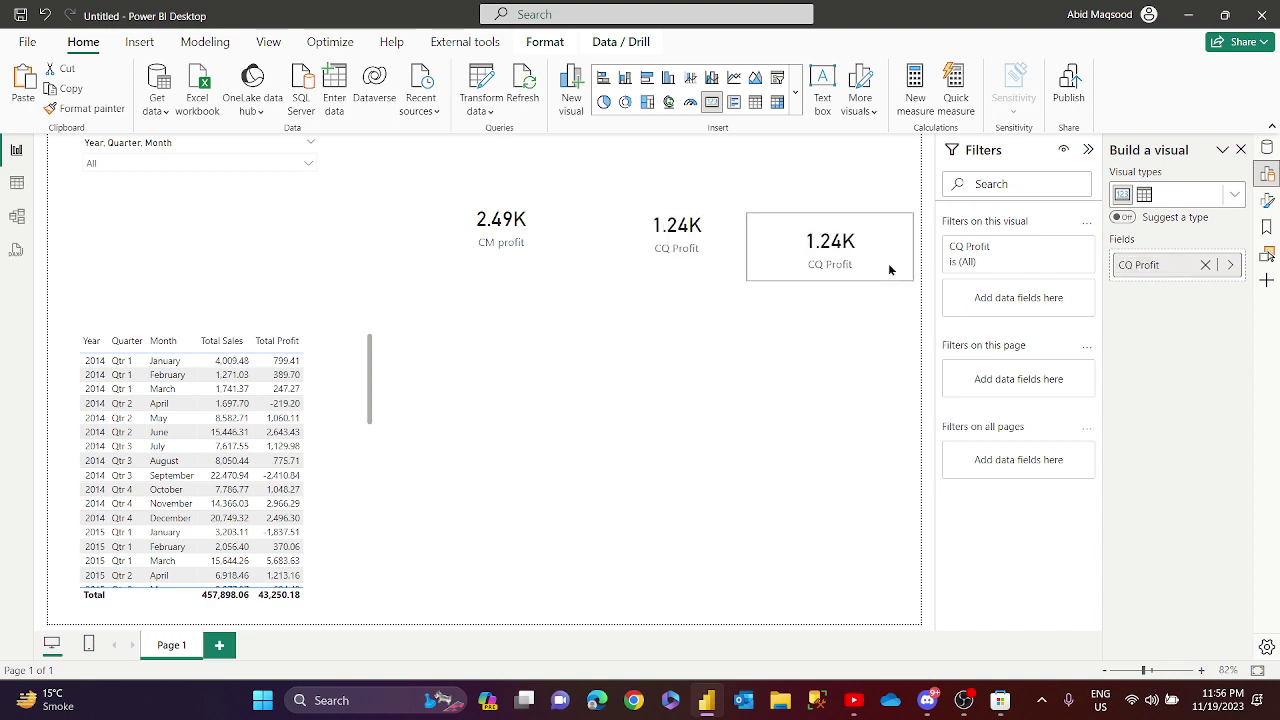
left_click_drag(888, 263, 585, 338)
left_click(1205, 265)
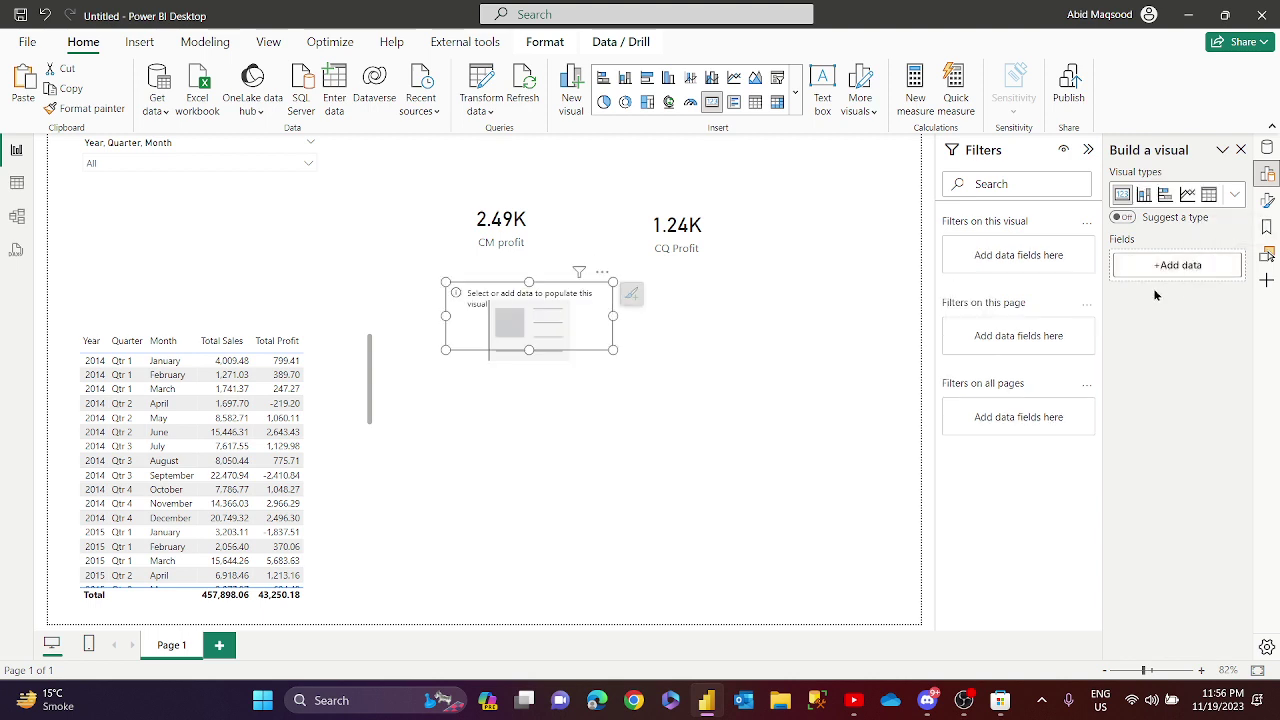
left_click(1181, 266)
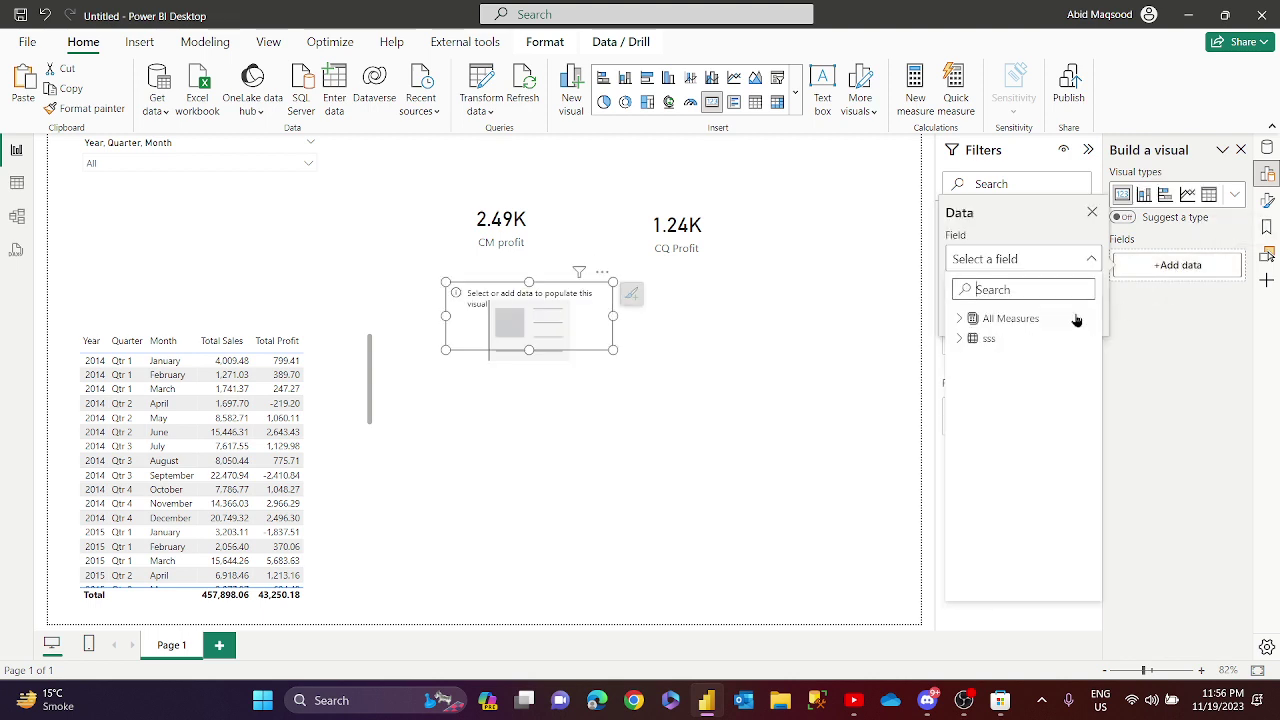
left_click(958, 320)
left_click(972, 338)
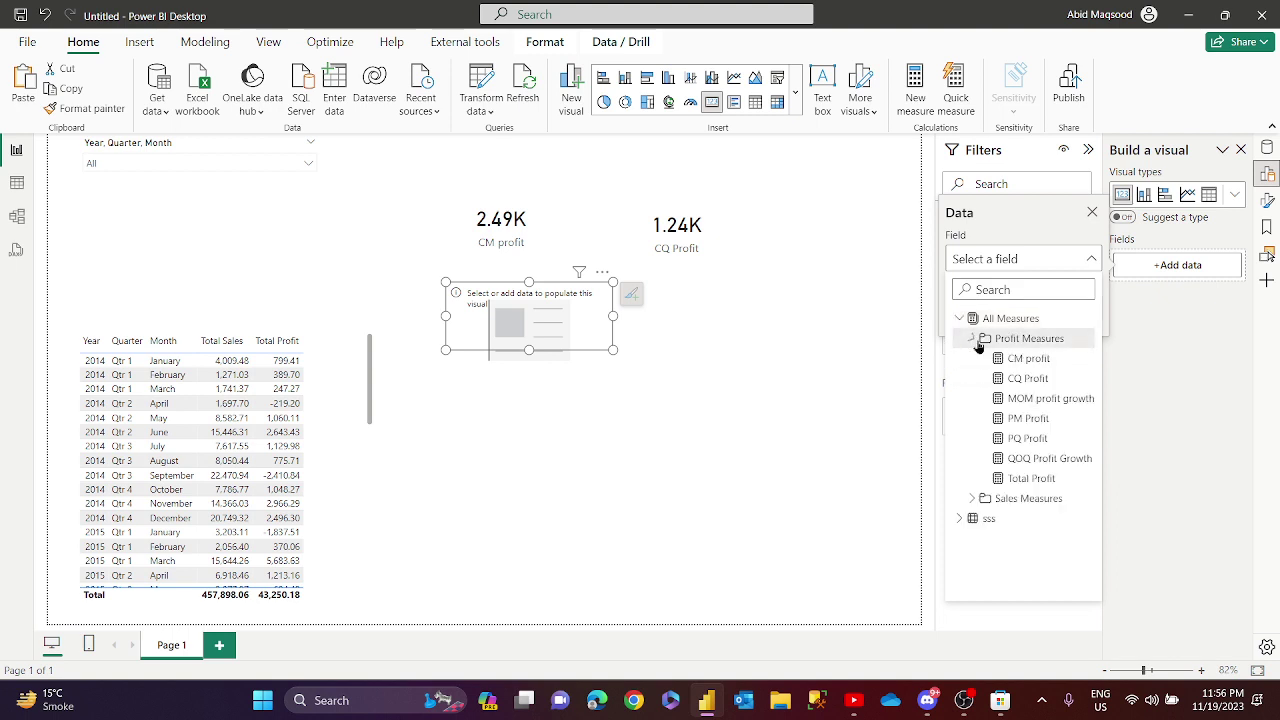
left_click(1028, 420)
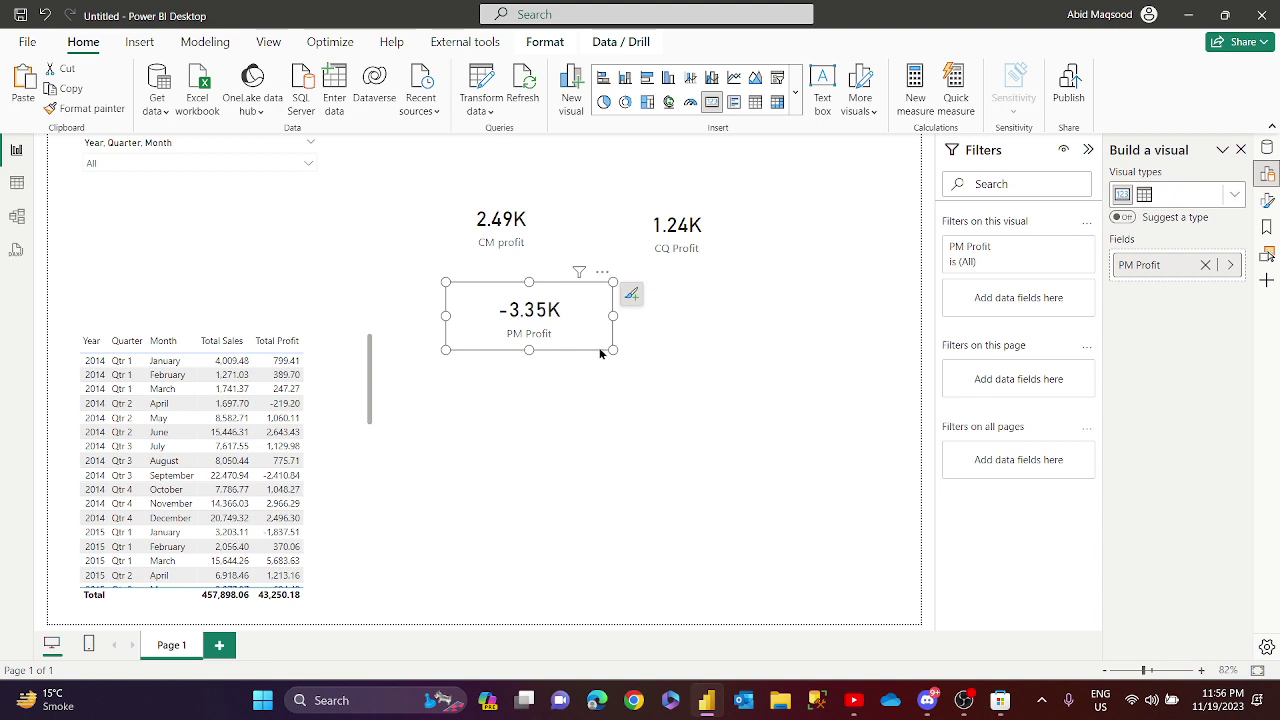
Duplicate the PM Profit card to the right of the original and replace the copy's measure with PQ Profit.
key("ctrl+c")
key("ctrl+v")
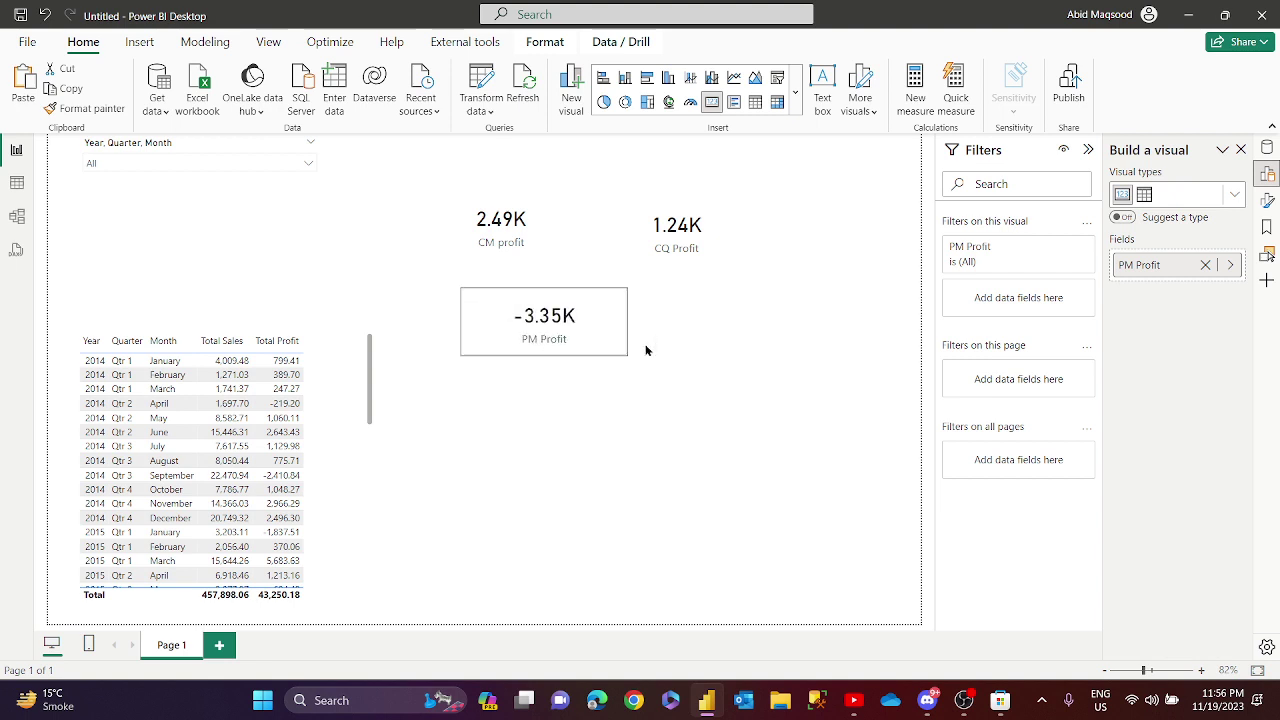
left_click_drag(606, 340, 793, 340)
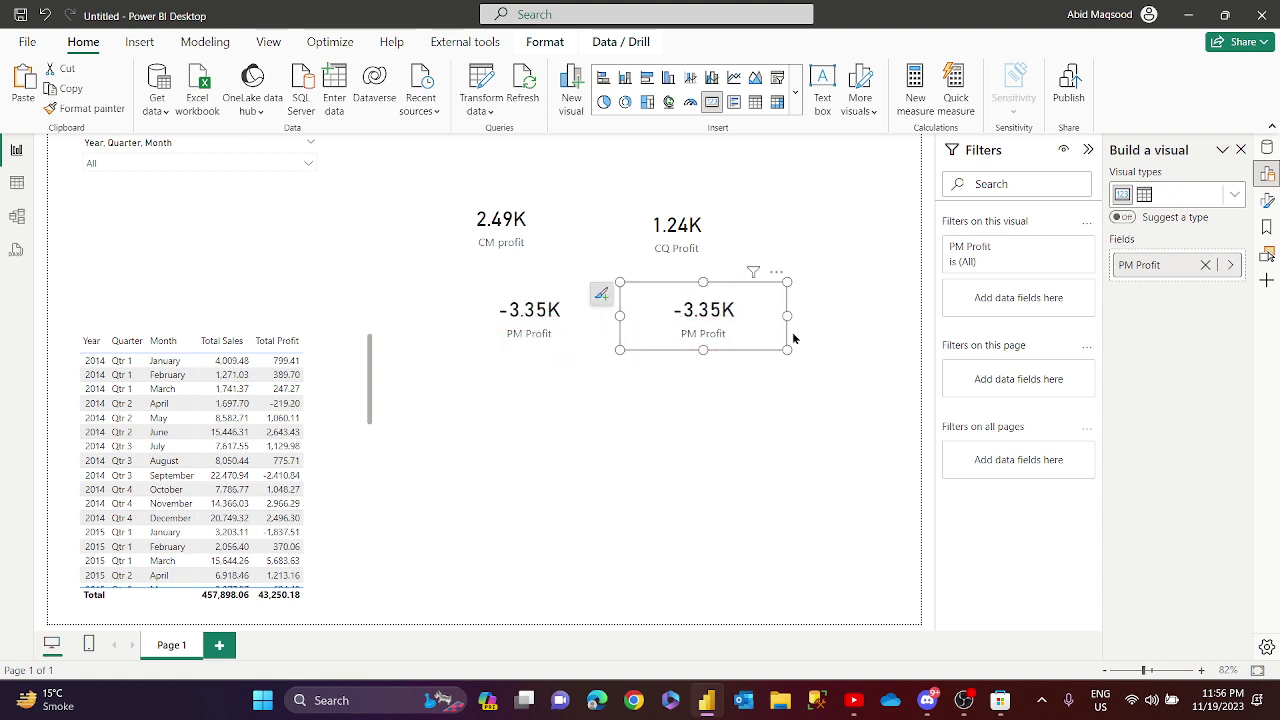
left_click(1205, 265)
left_click(1180, 268)
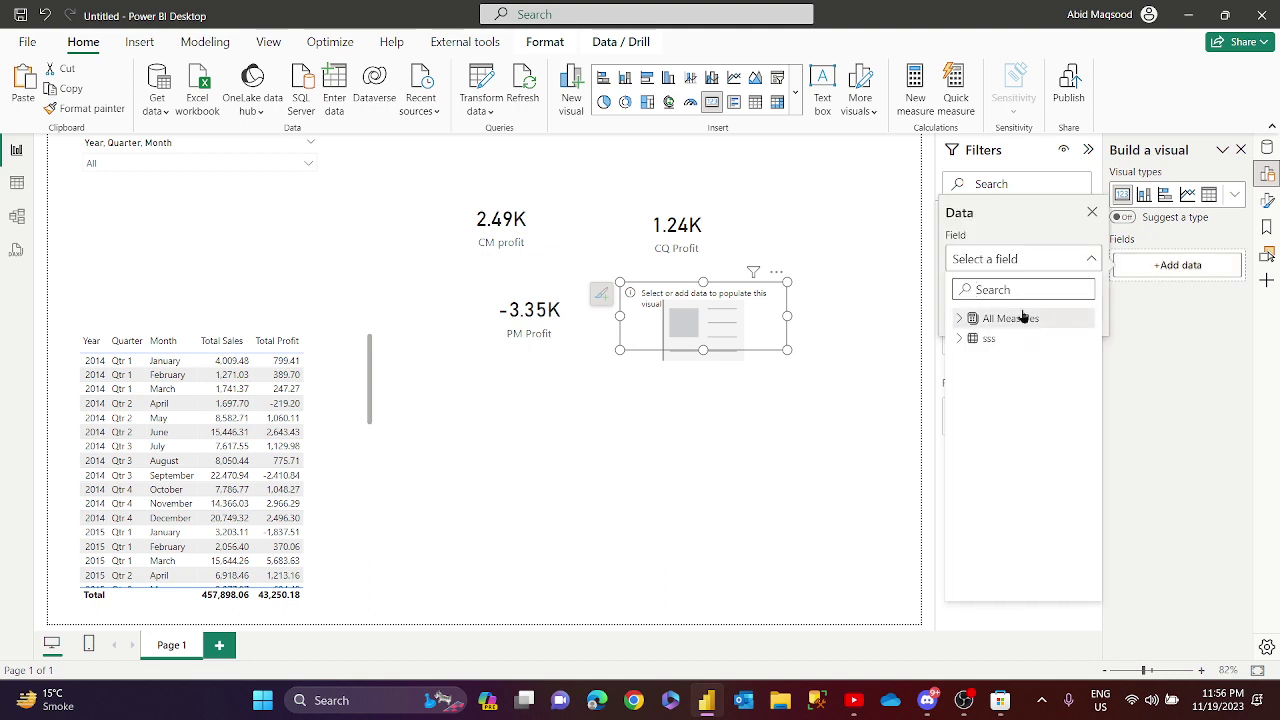
left_click(962, 319)
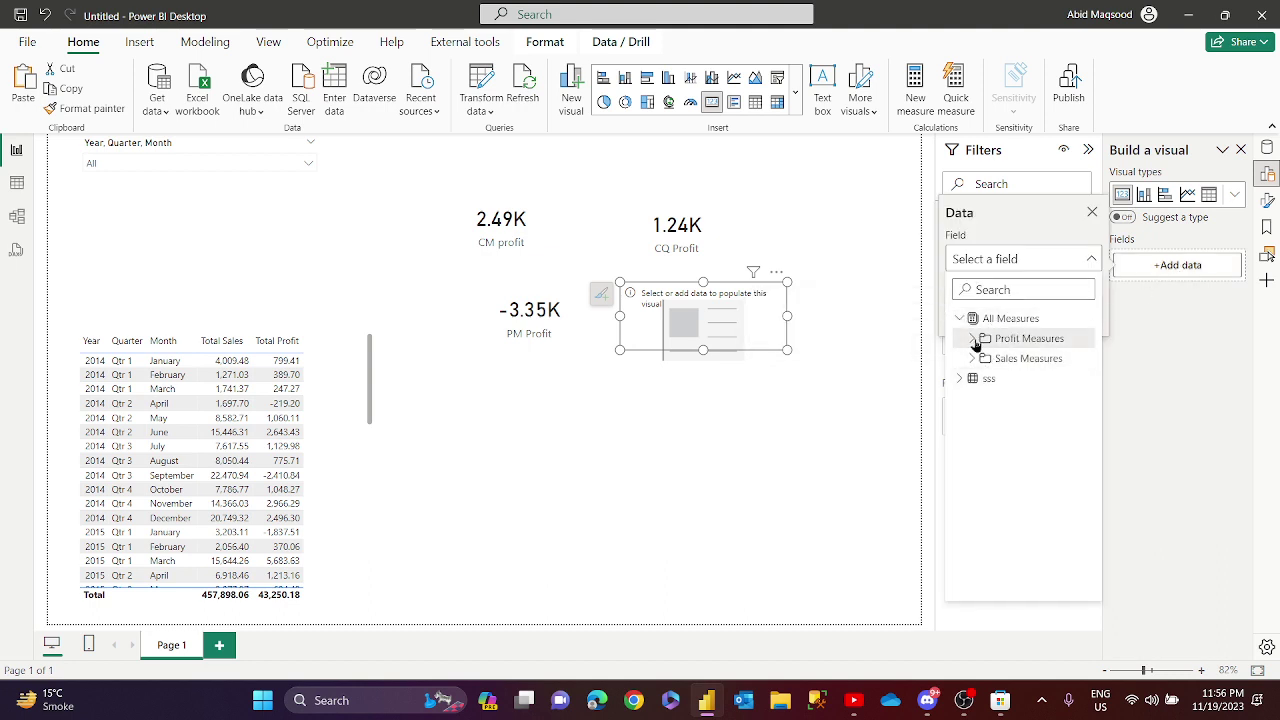
left_click(974, 341)
left_click(1035, 441)
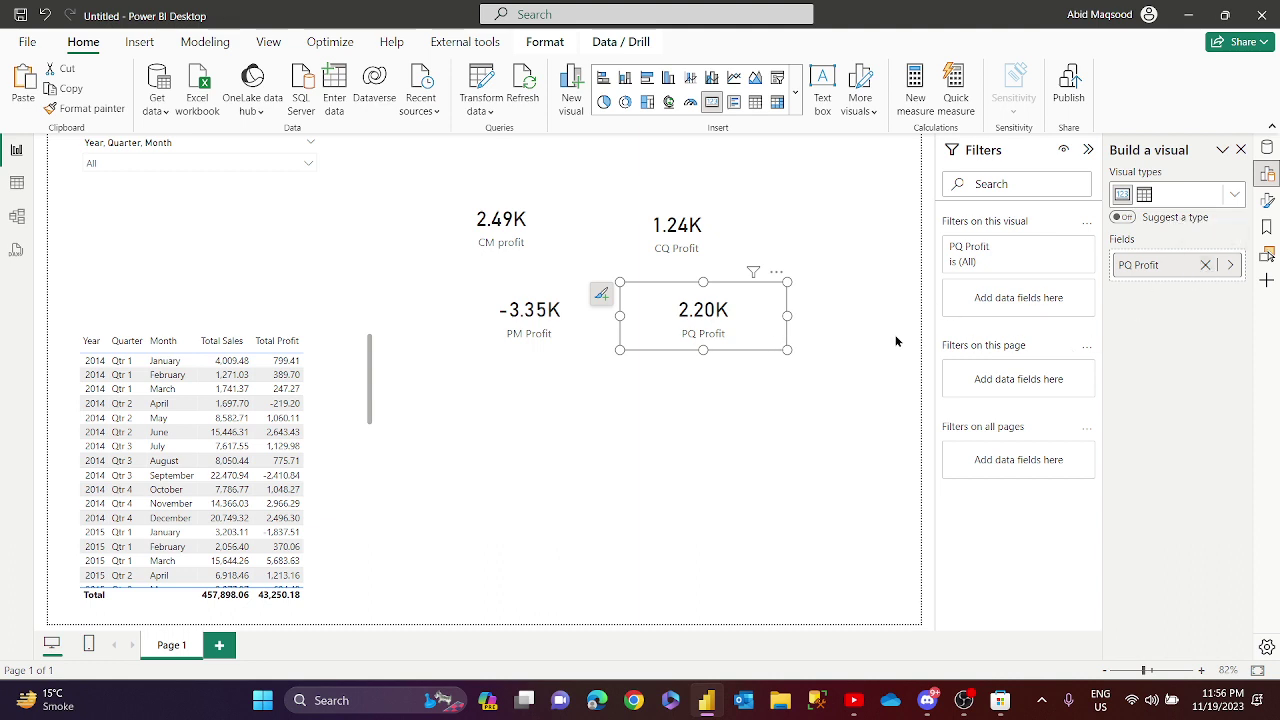
Place a copy of the PQ Profit card below the PM Profit card and replace its measure with Total Profit.
left_click_drag(768, 341, 600, 421)
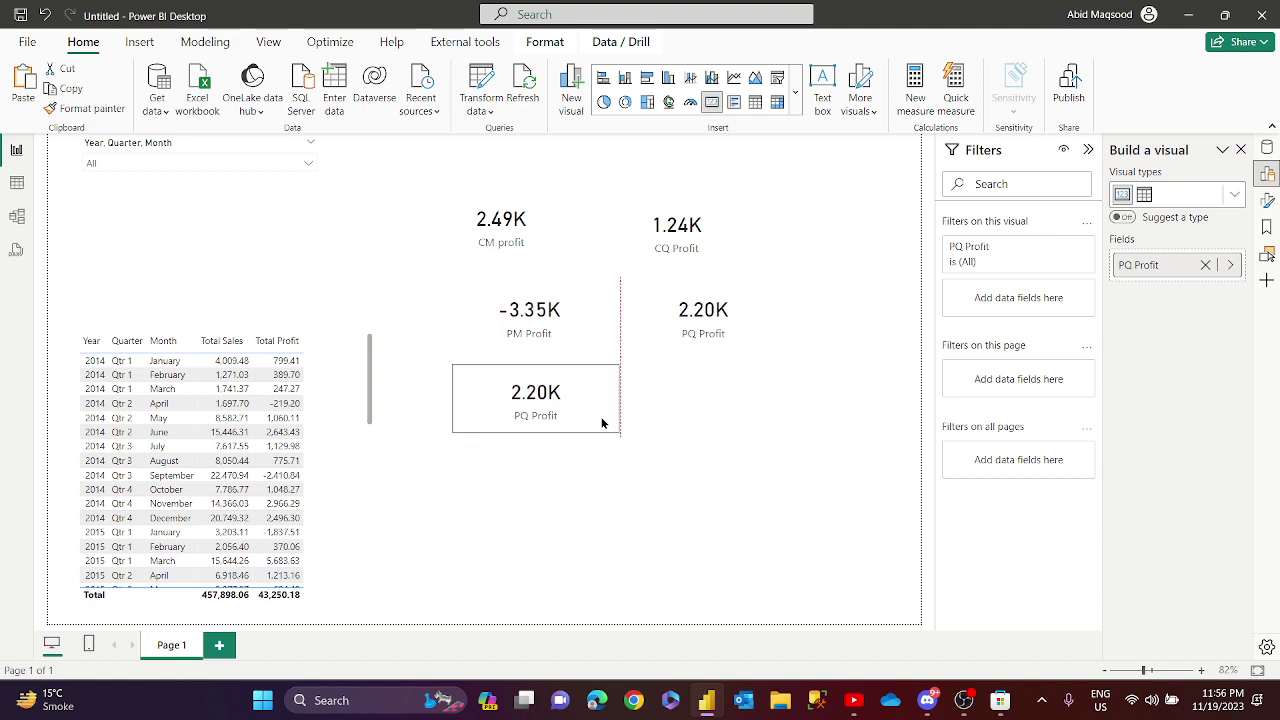
left_click(1205, 265)
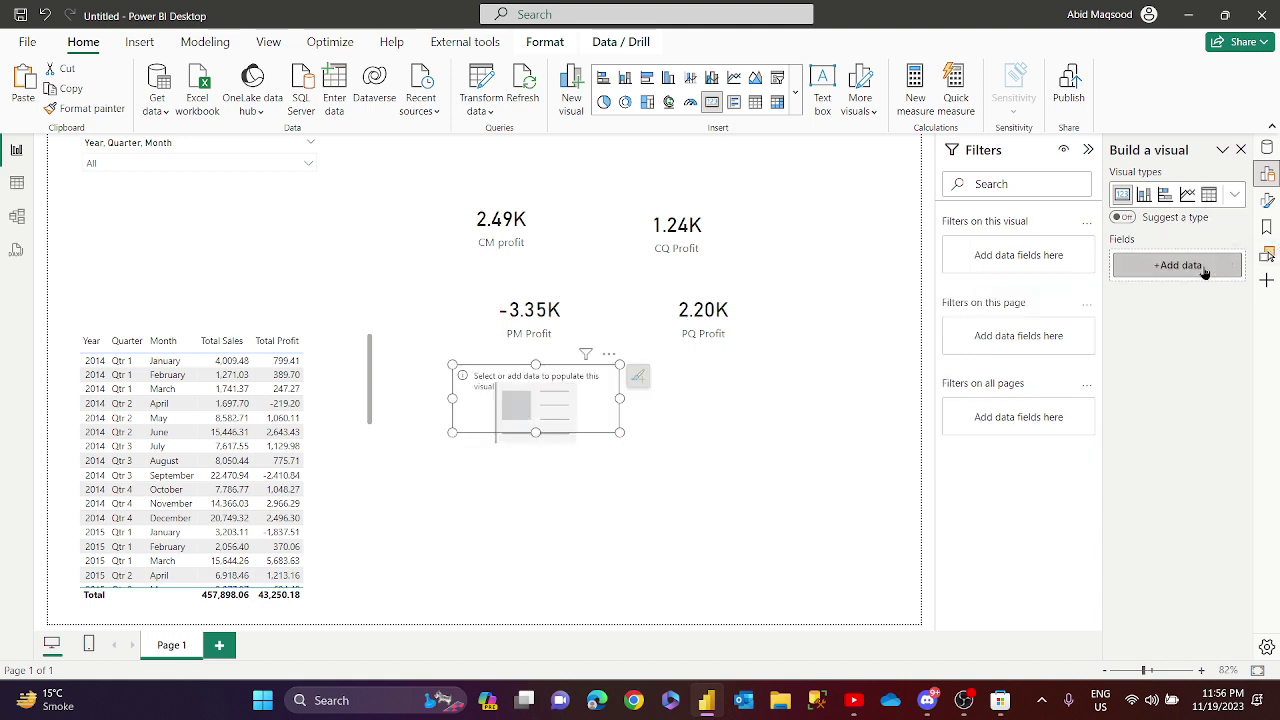
left_click(1176, 265)
left_click(960, 318)
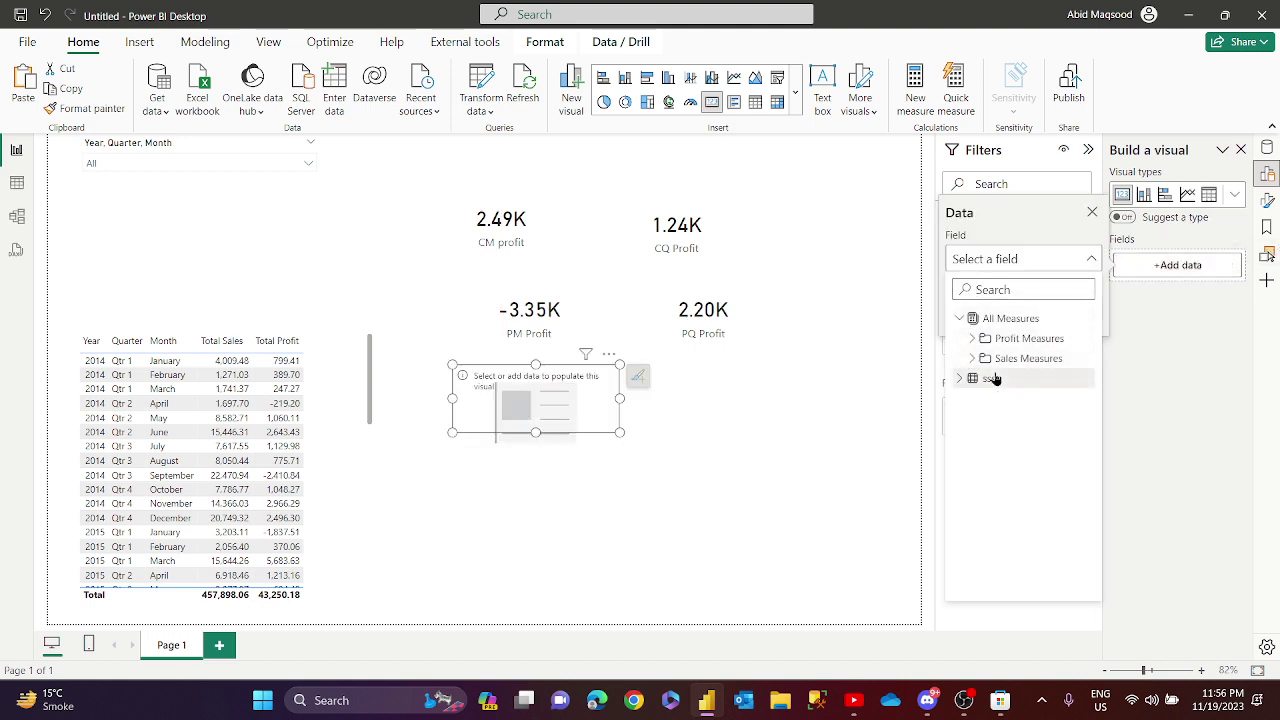
left_click(972, 338)
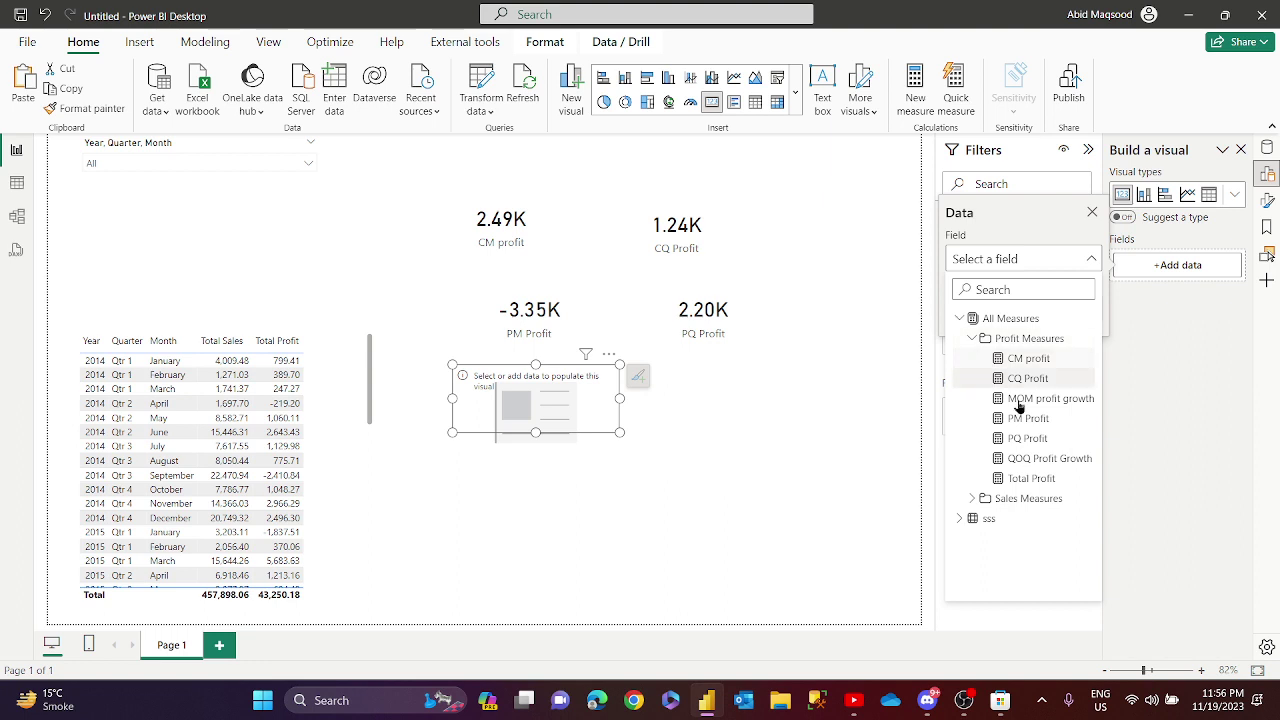
left_click(1031, 478)
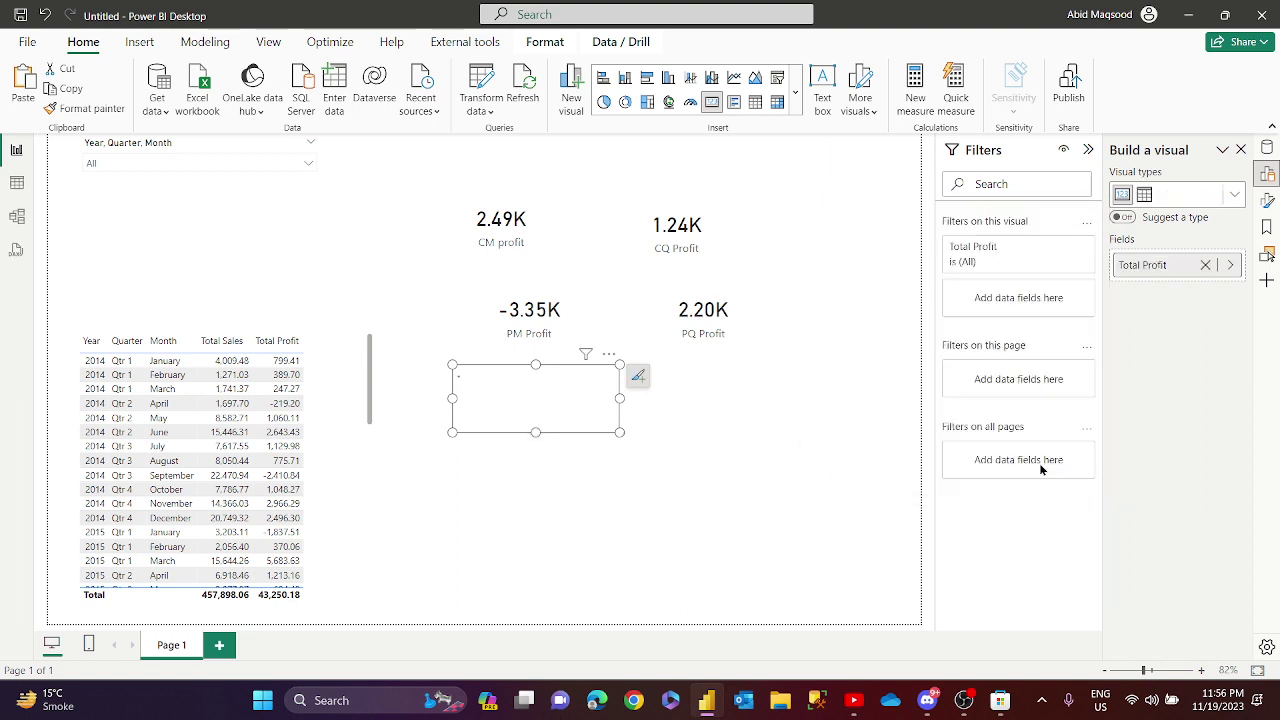
Set the CM profit card's callout value display units to None and copy its formatting to the CQ Profit card.
left_click(566, 242)
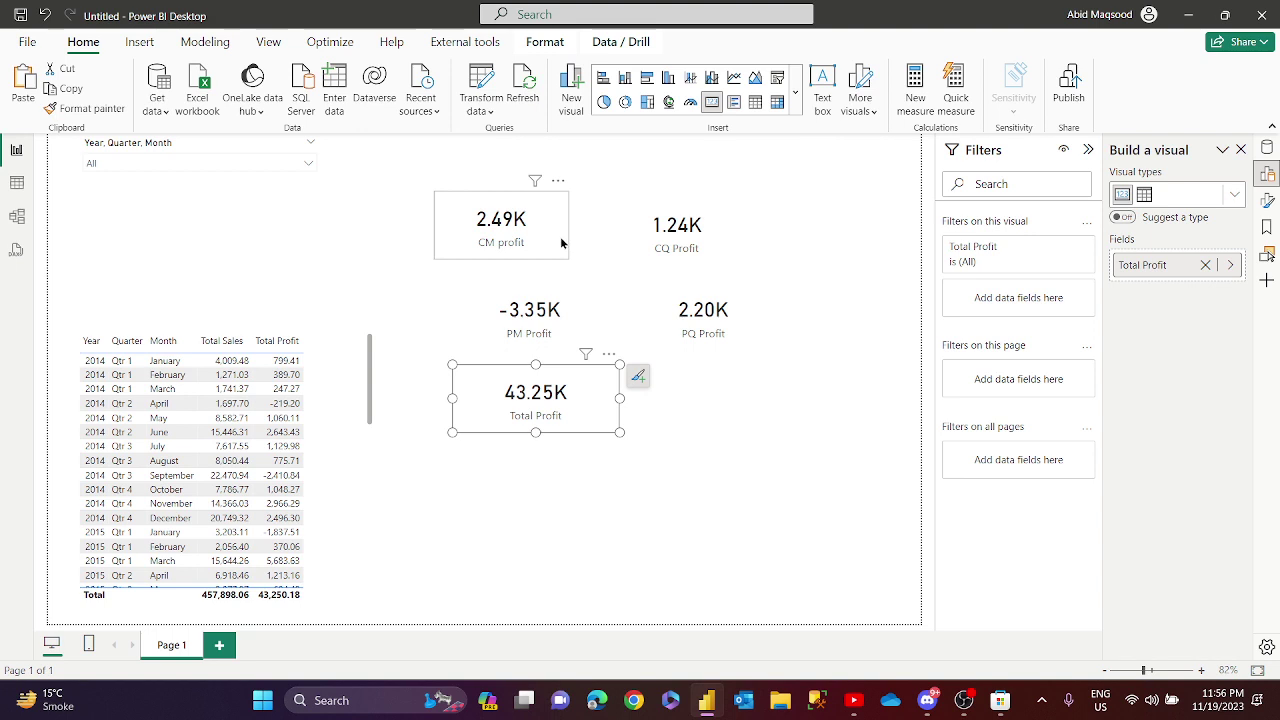
left_click(1267, 200)
scroll(1177, 418, "down", 1)
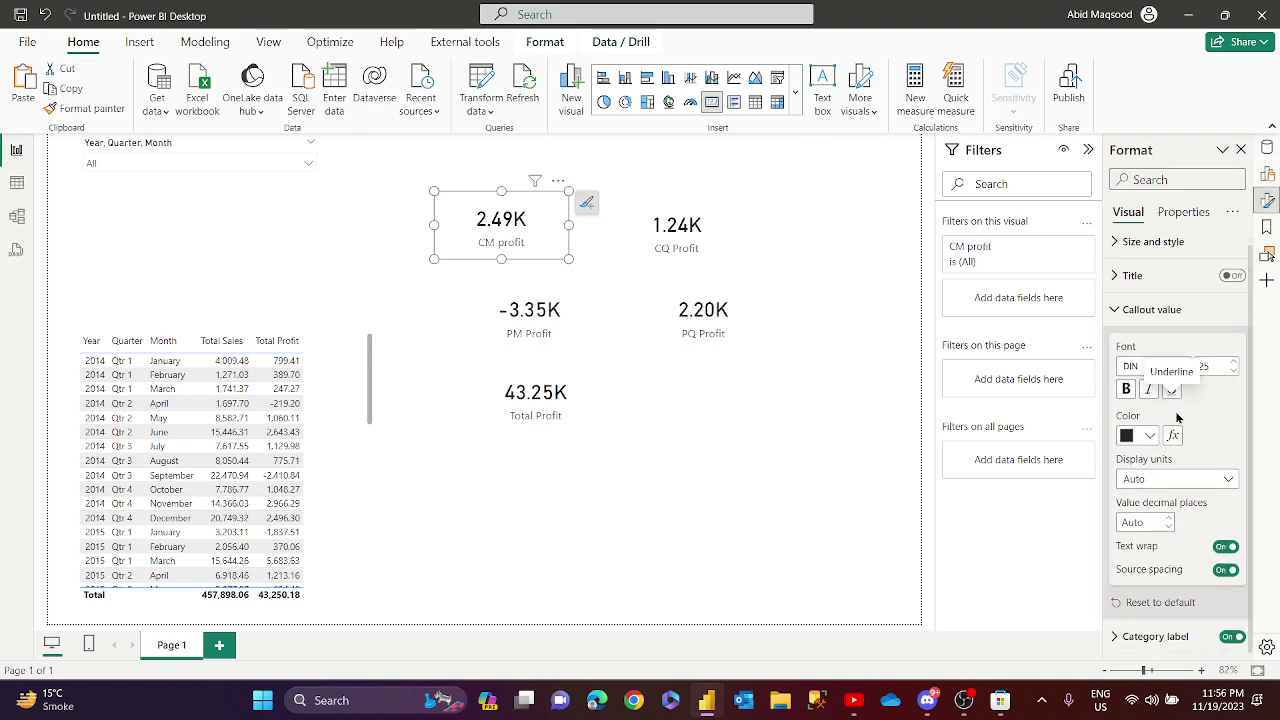
left_click(1176, 481)
left_click(1149, 519)
right_click(1149, 519)
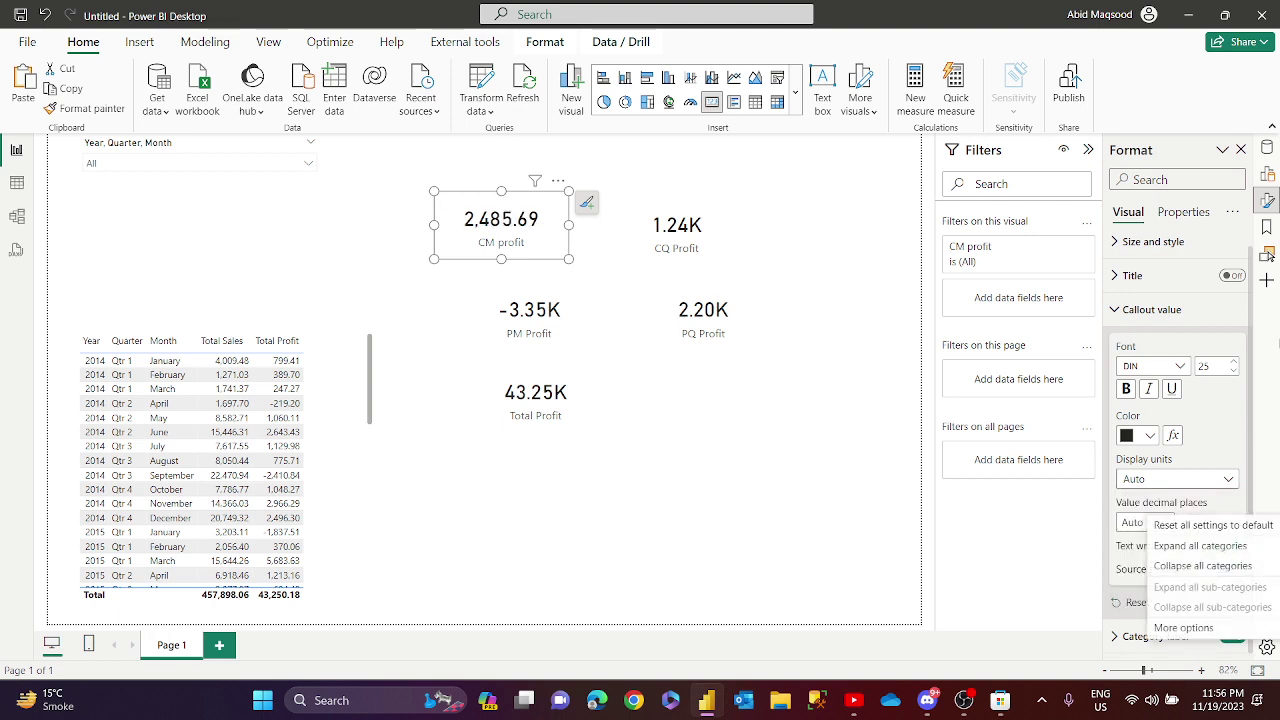
left_click(82, 110)
left_click(672, 240)
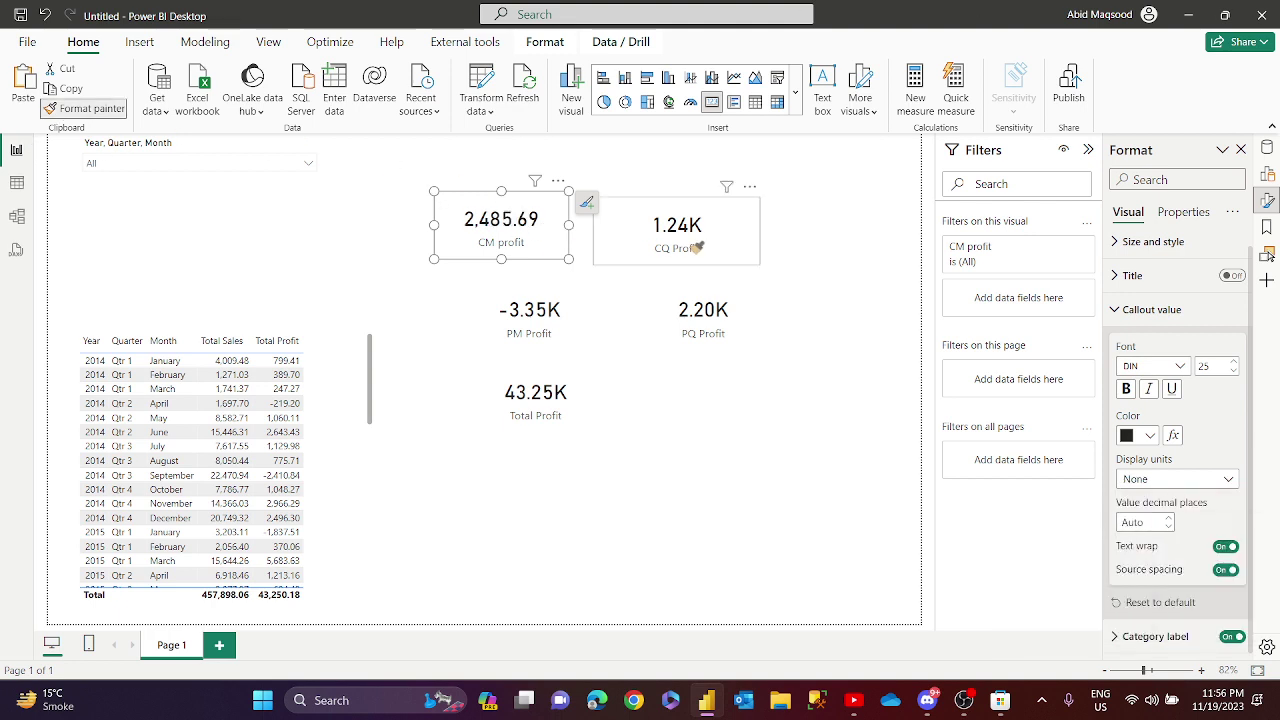
Try to apply Format Painter to the CQ, PM, PQ and Total Profit cards selected together.
left_click(84, 108)
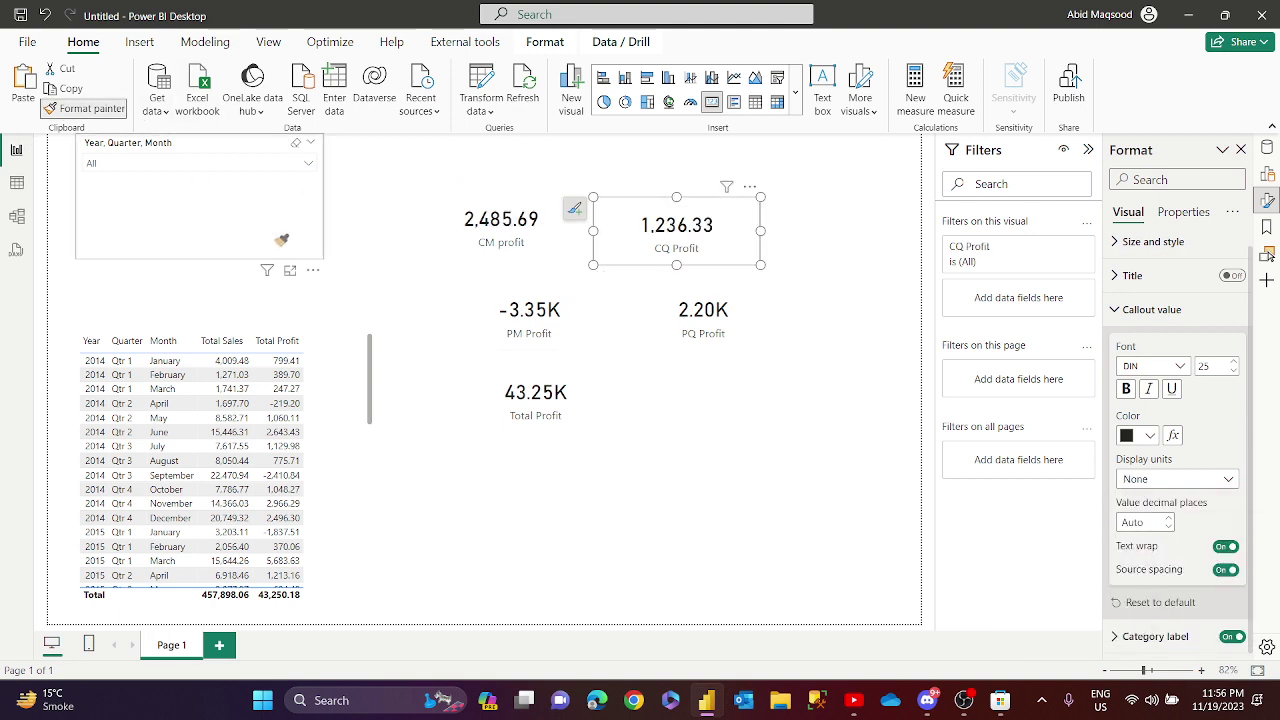
left_click(551, 316, "ctrl")
left_click(703, 318, "ctrl")
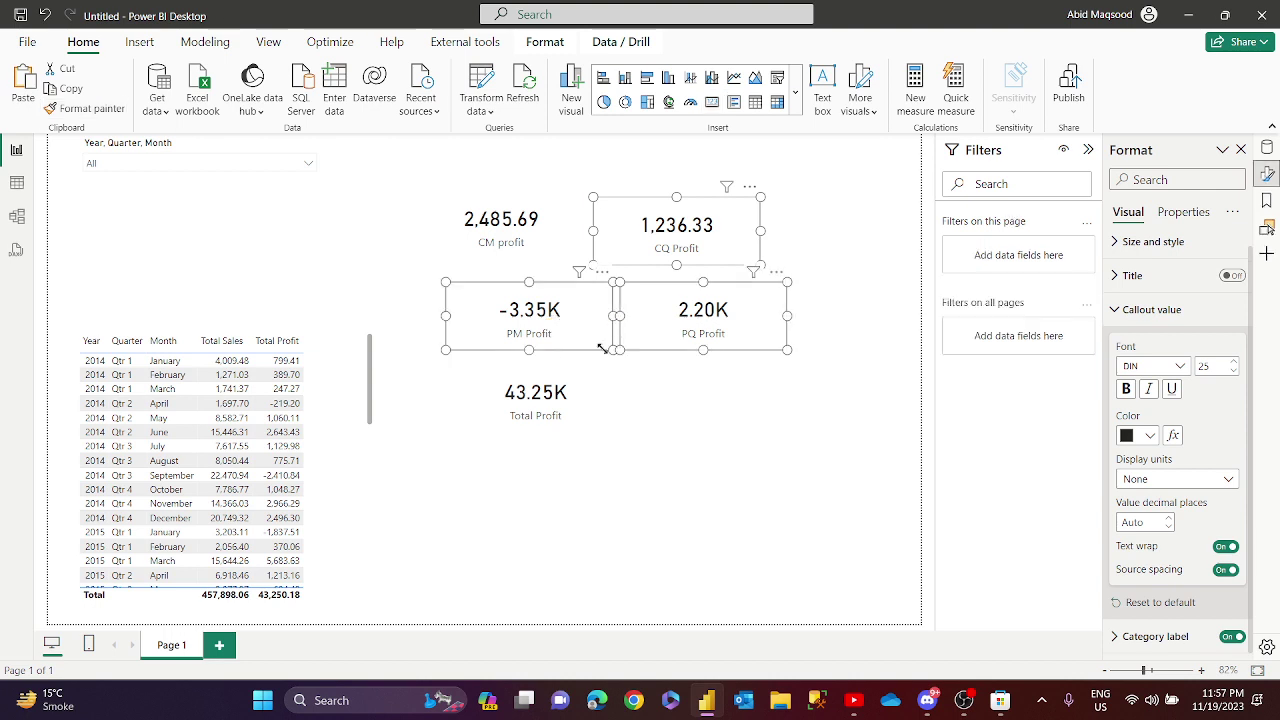
left_click(544, 380, "ctrl")
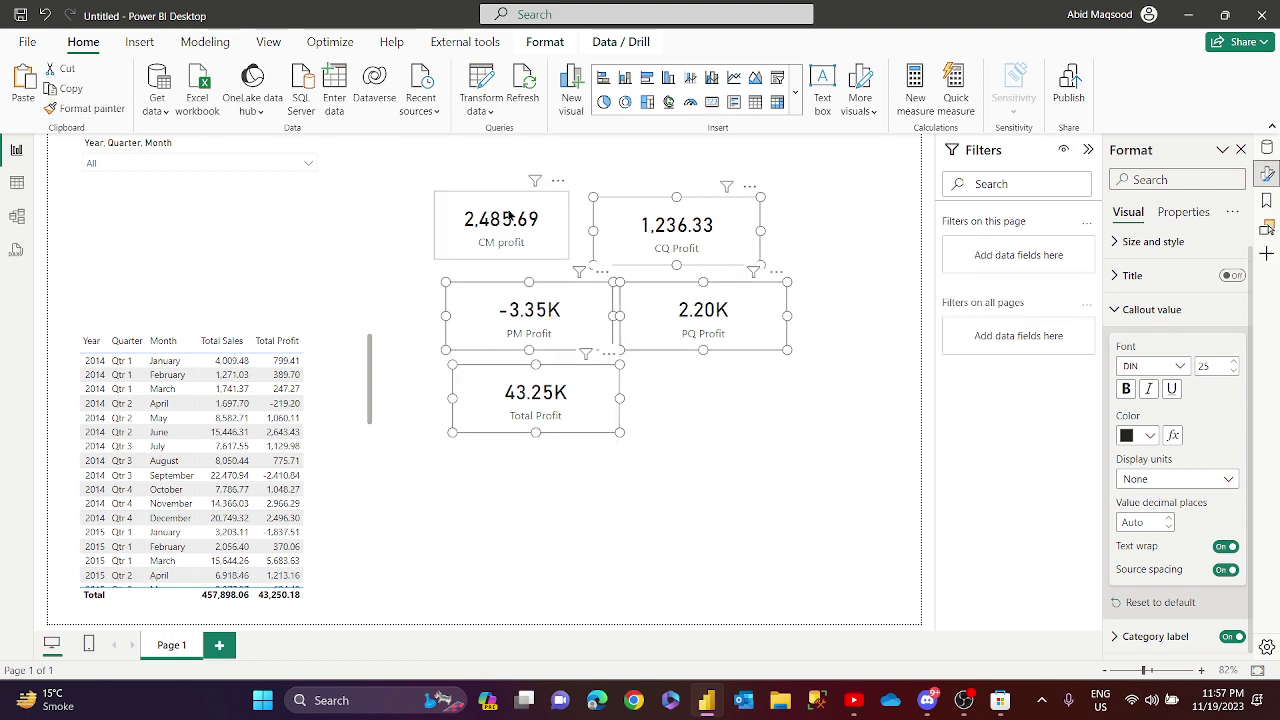
left_click(117, 112)
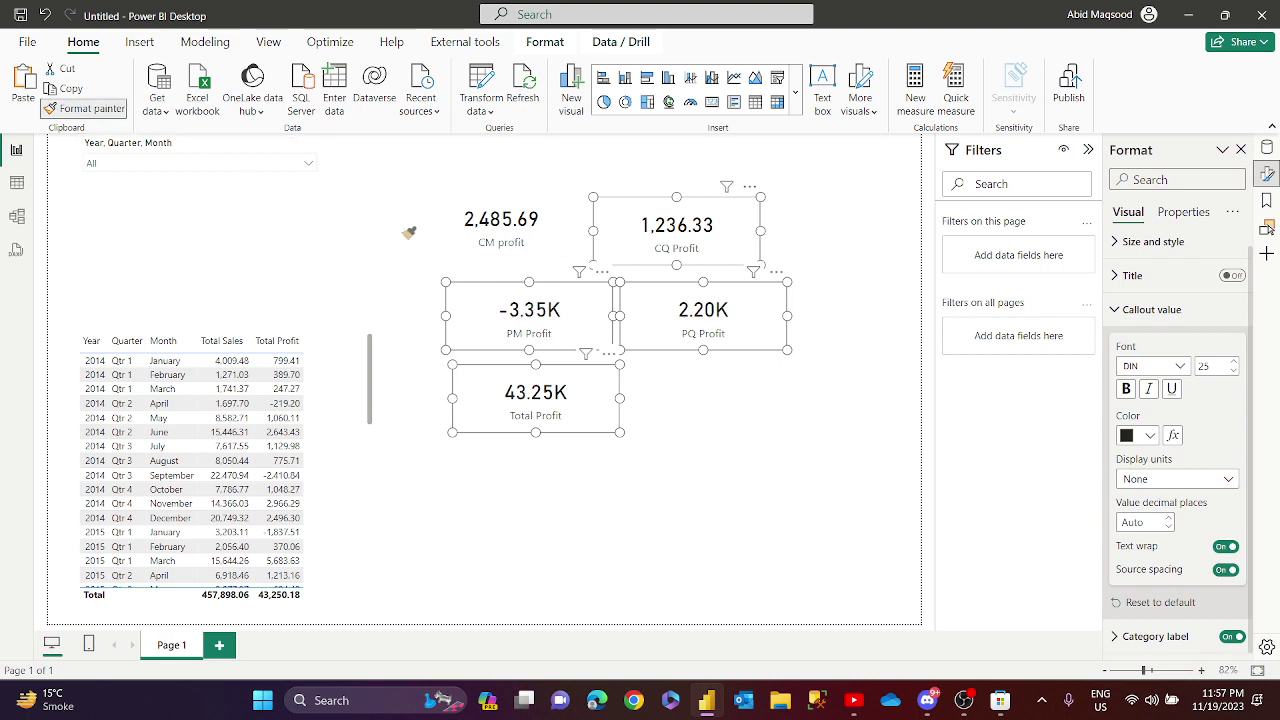
left_click(462, 244)
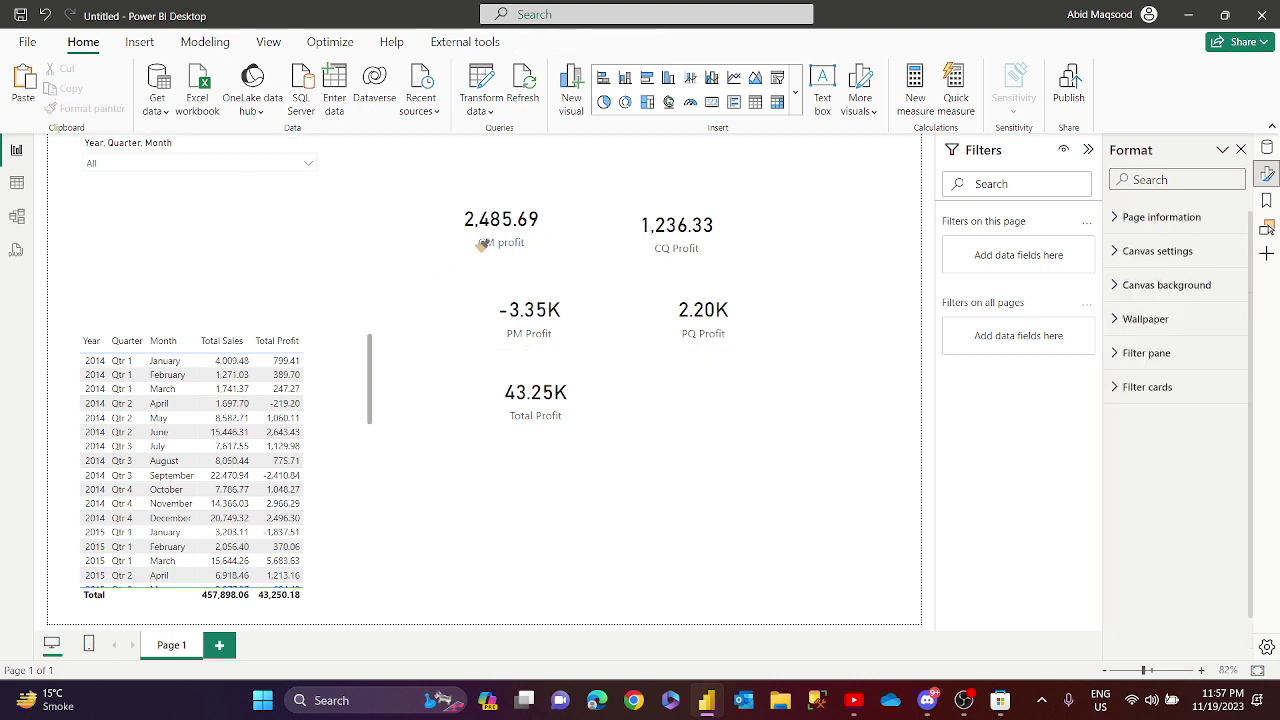
Use Format Painter card by card to carry the CM profit card's formatting over to the CQ, PM, PQ and Total Profit cards.
left_click(538, 231)
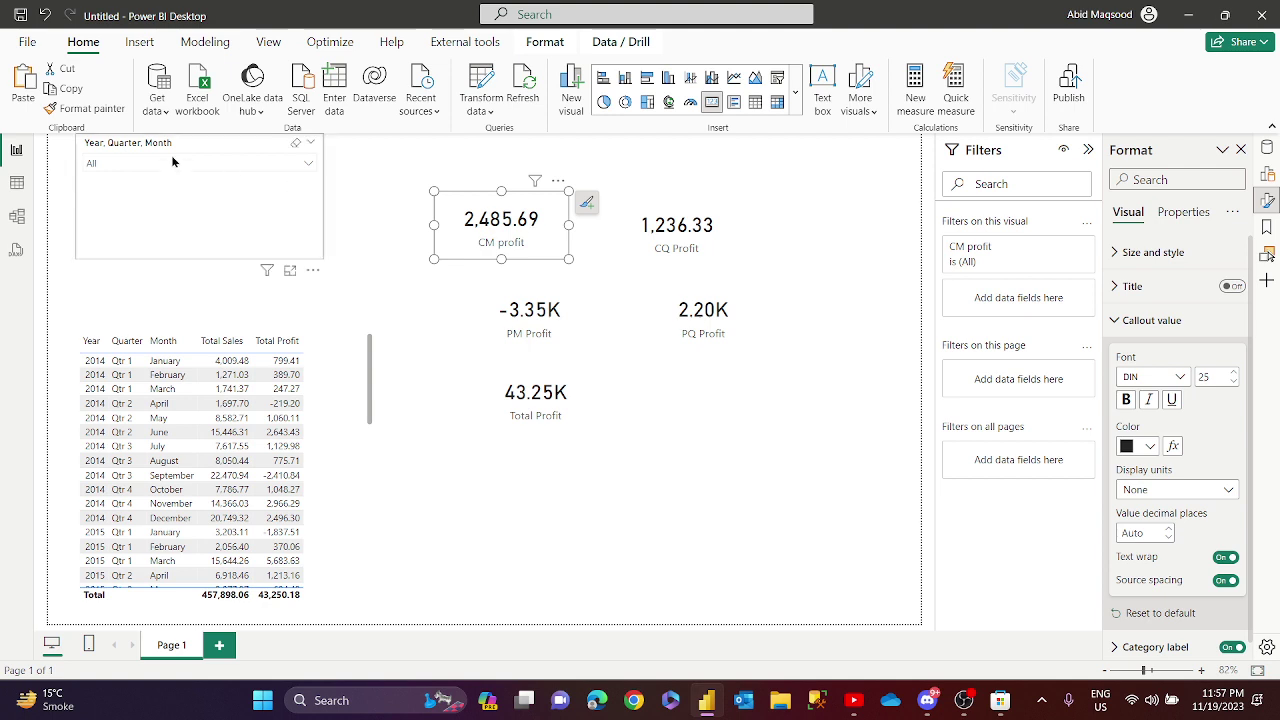
left_click(90, 108)
left_click(611, 208)
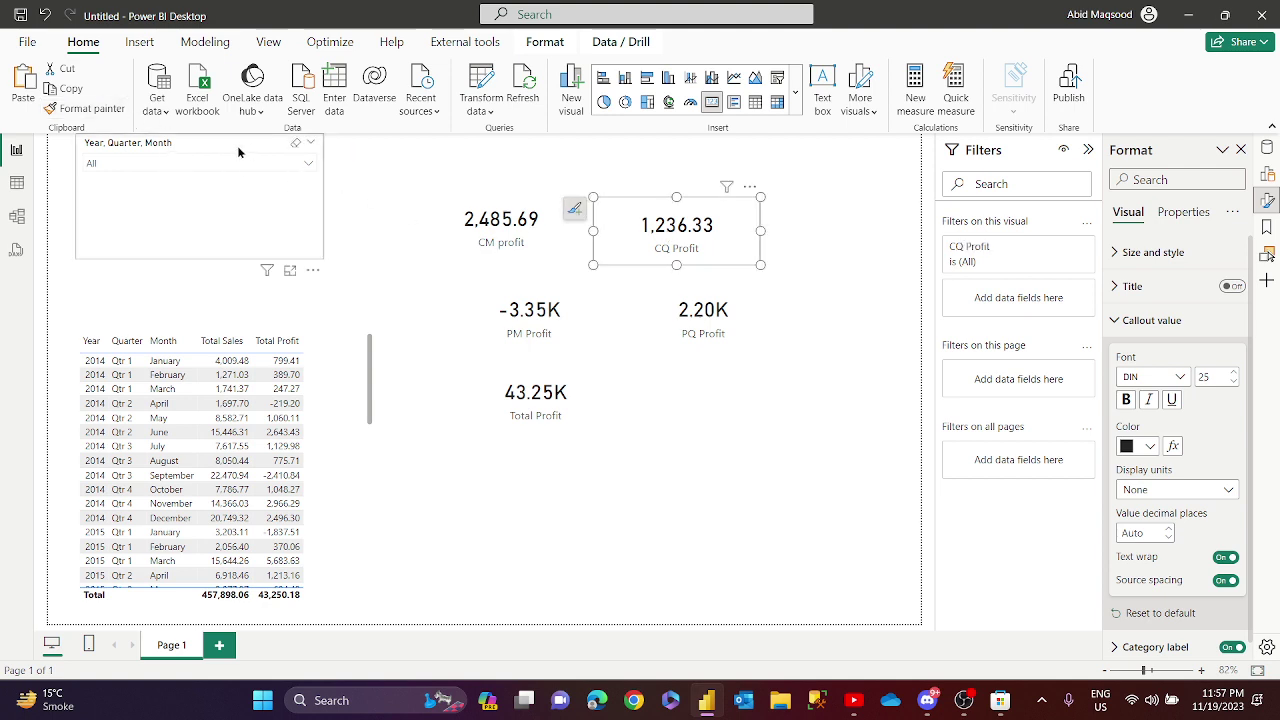
left_click(109, 120)
left_click(520, 318)
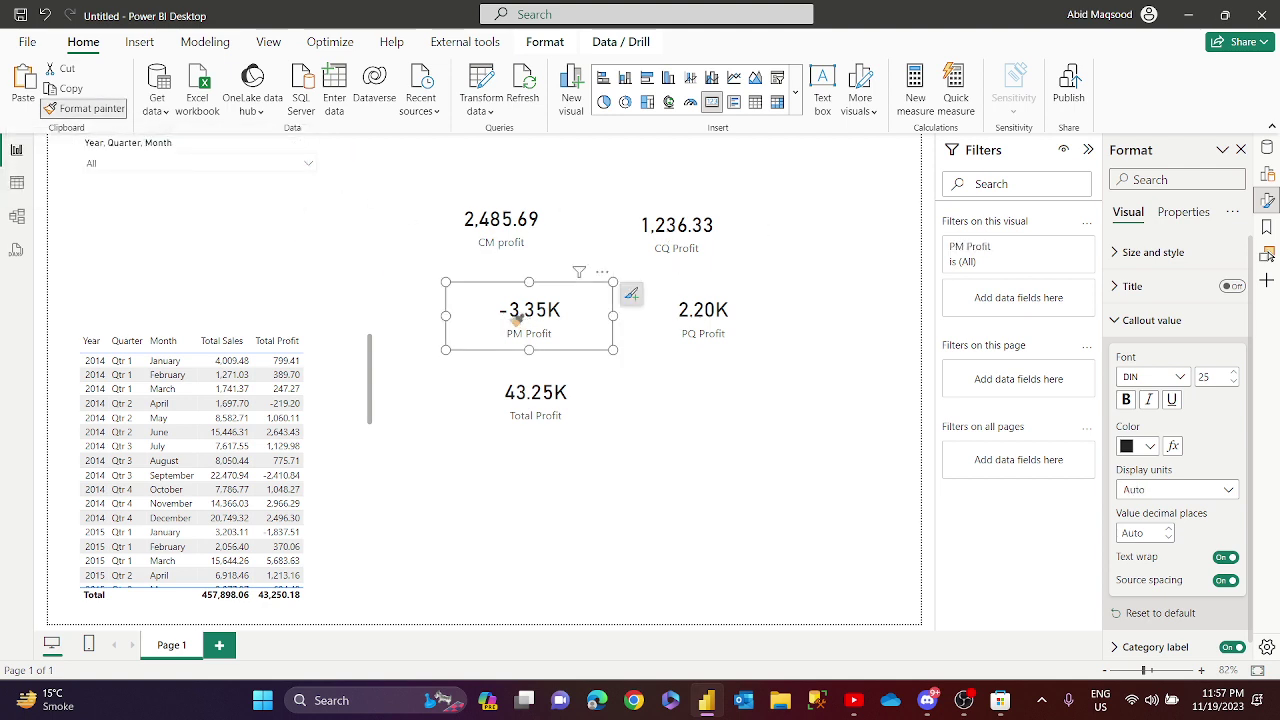
left_click(108, 115)
left_click(703, 315)
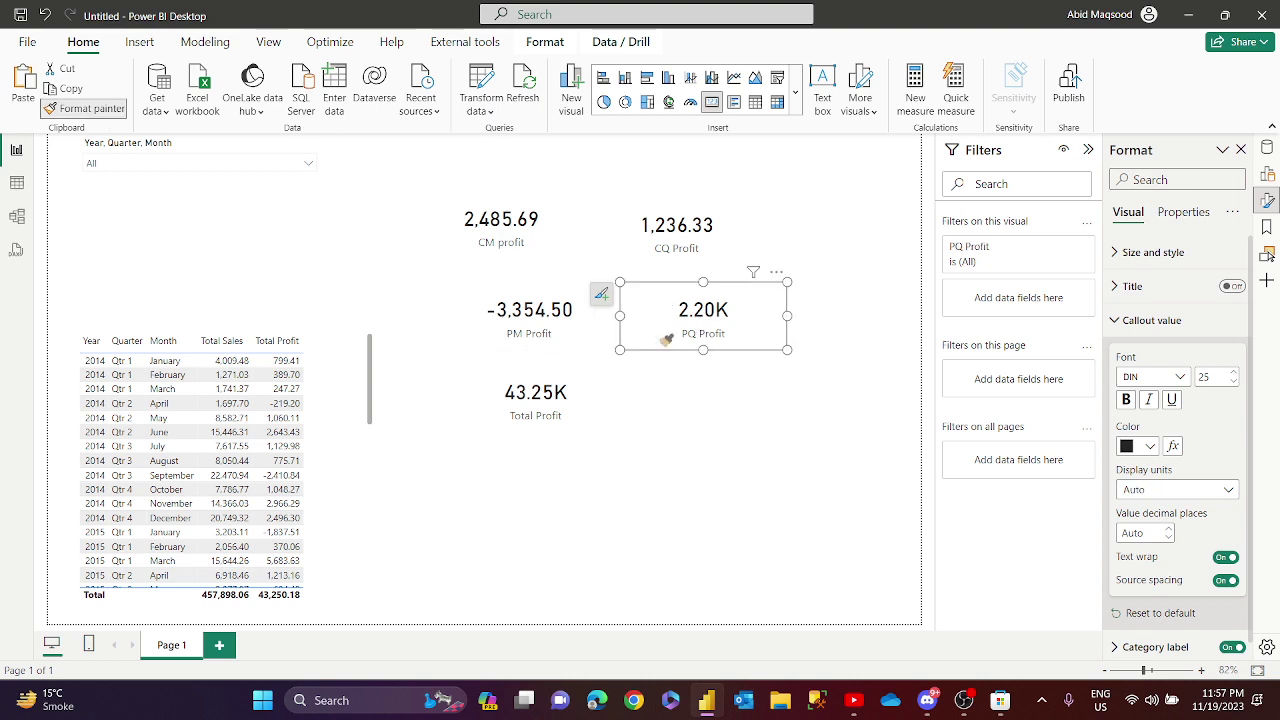
left_click(100, 109)
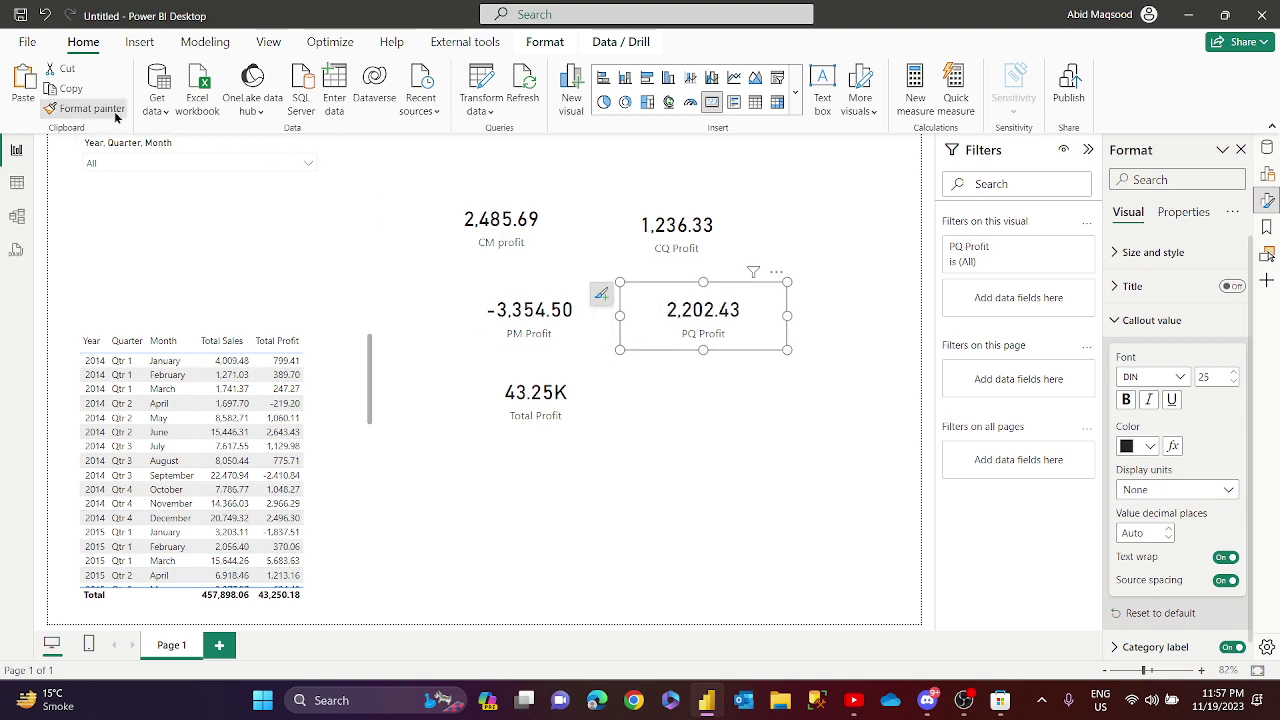
left_click(530, 394)
Rearrange the five profit cards higher on the page, with current measures on top, previous measures beneath, and Total Profit last.
left_click_drag(590, 393, 583, 396)
left_click_drag(530, 213, 543, 179)
left_click_drag(665, 215, 678, 175)
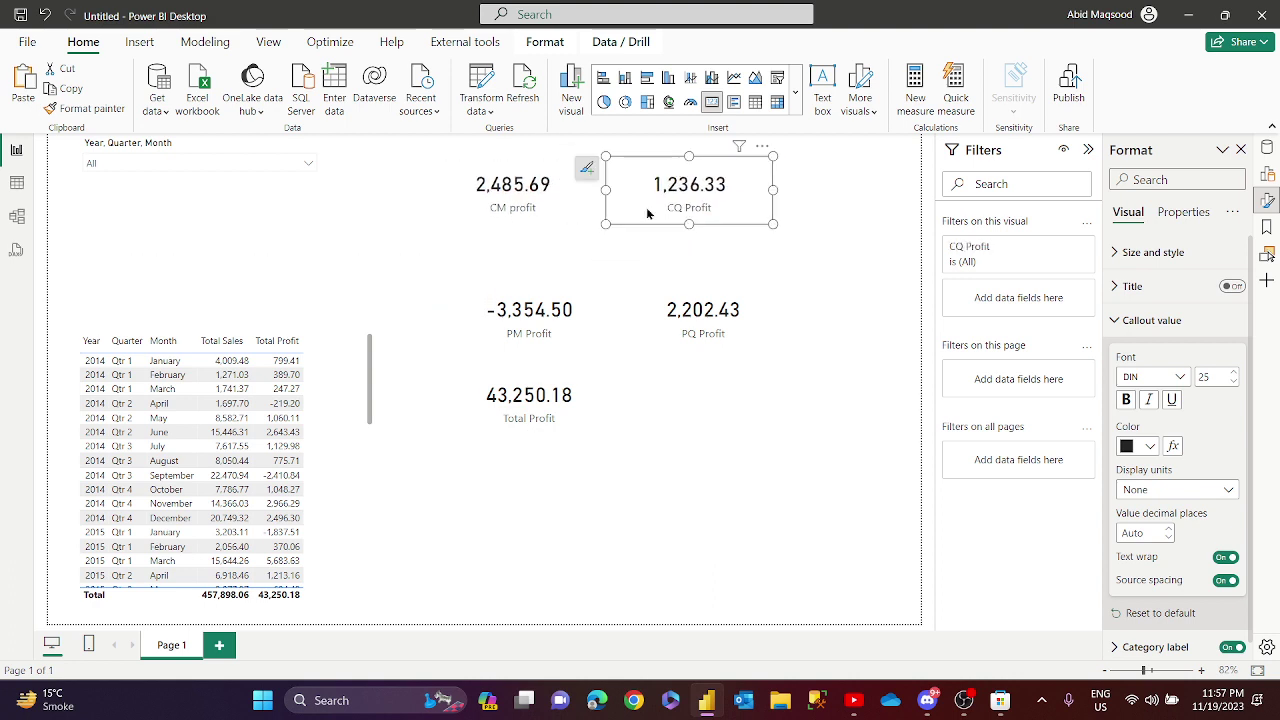
left_click(577, 287)
left_click_drag(577, 287, 543, 249)
left_click(700, 325)
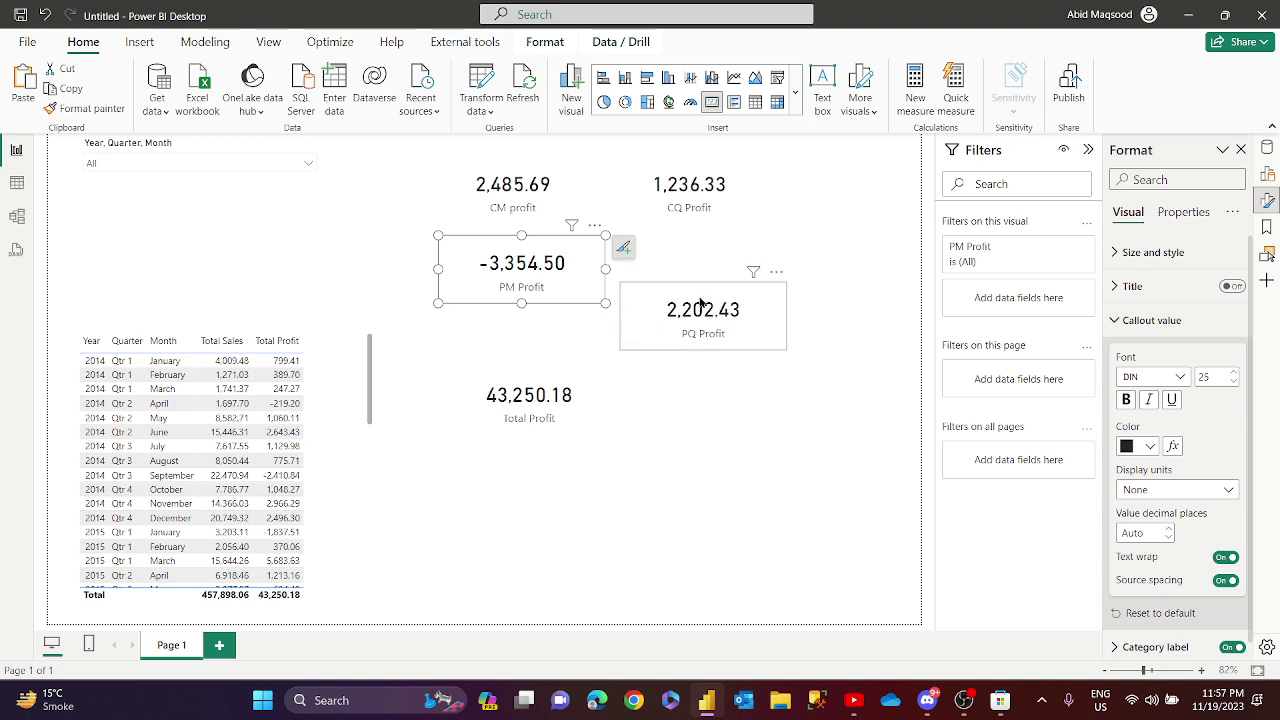
left_click_drag(700, 325, 710, 278)
left_click(573, 384)
left_click_drag(573, 384, 580, 328)
left_click(722, 436)
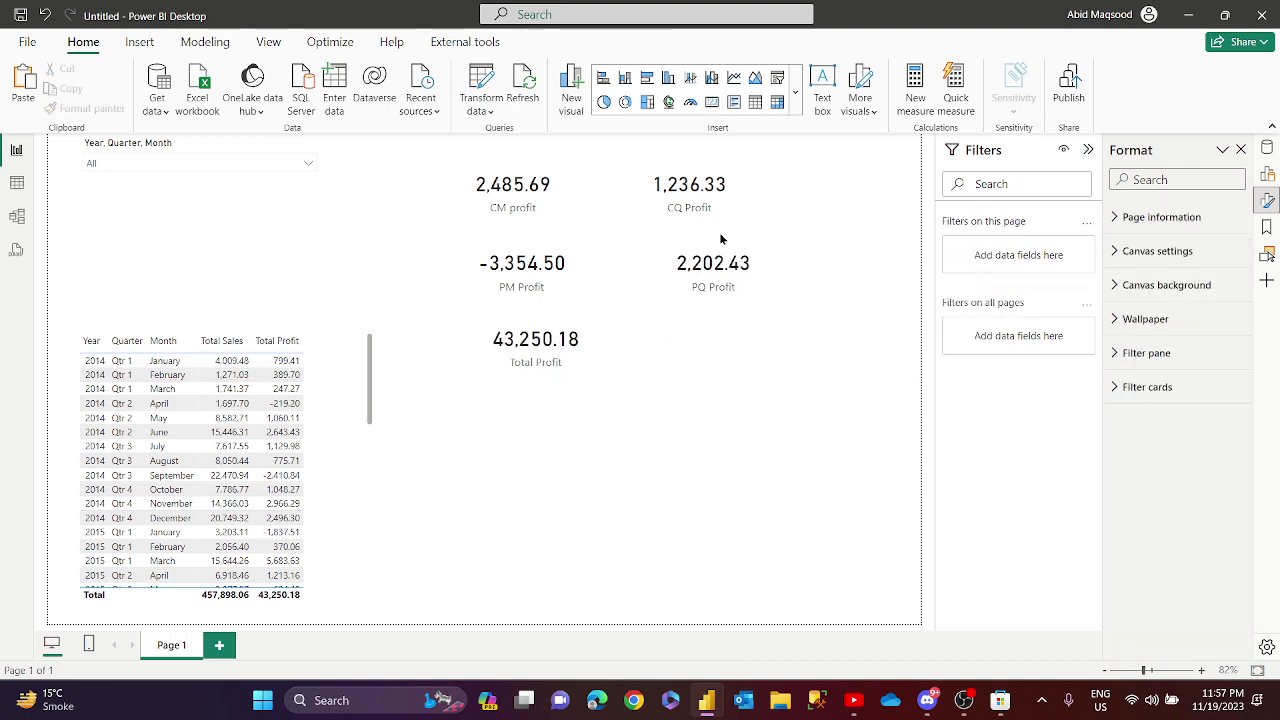
Duplicate the Total Profit card, place the copy below it, and replace its field with the CM Sales measure.
left_click(562, 360)
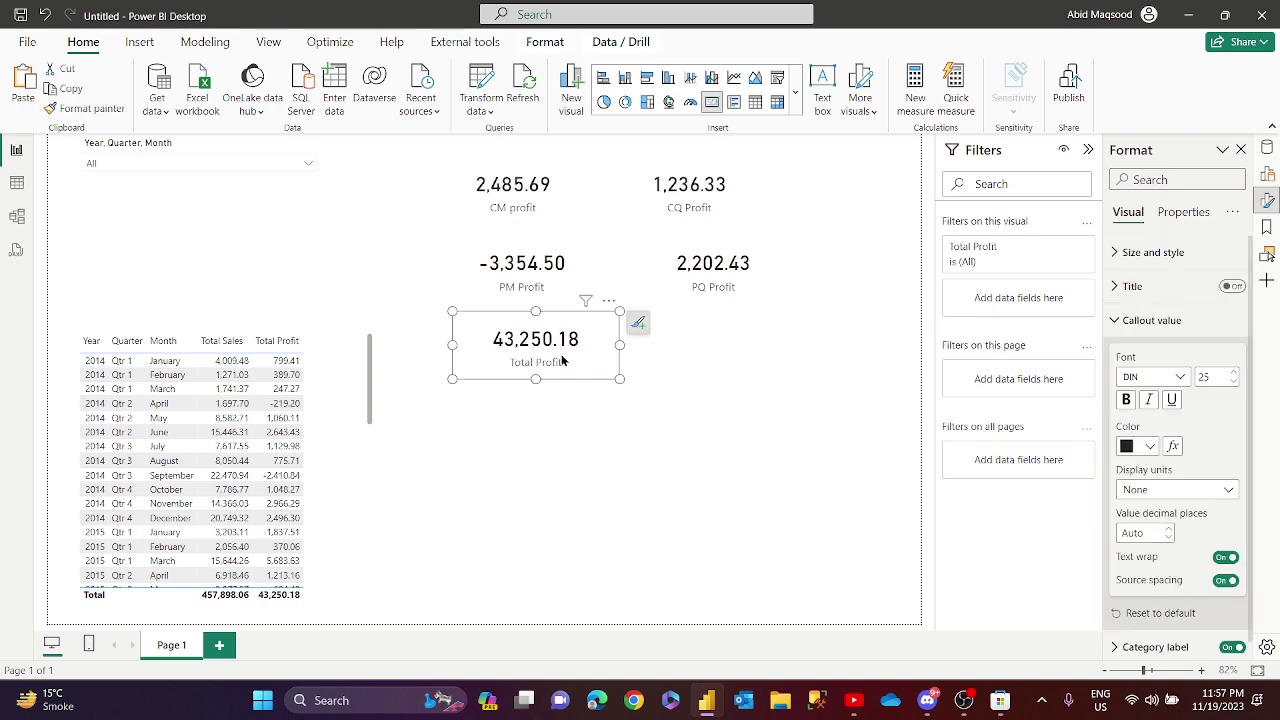
key("ctrl+c")
key("ctrl+v")
left_click_drag(602, 372, 613, 488)
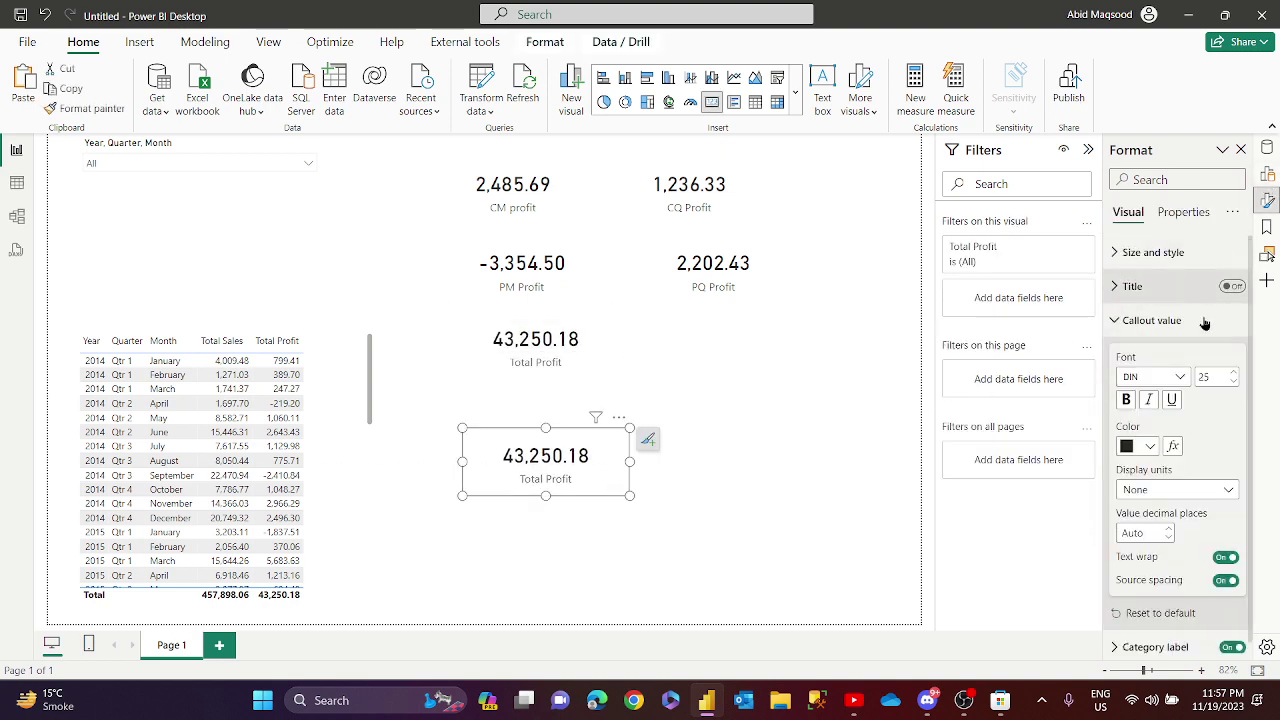
left_click(1267, 174)
left_click(1207, 265)
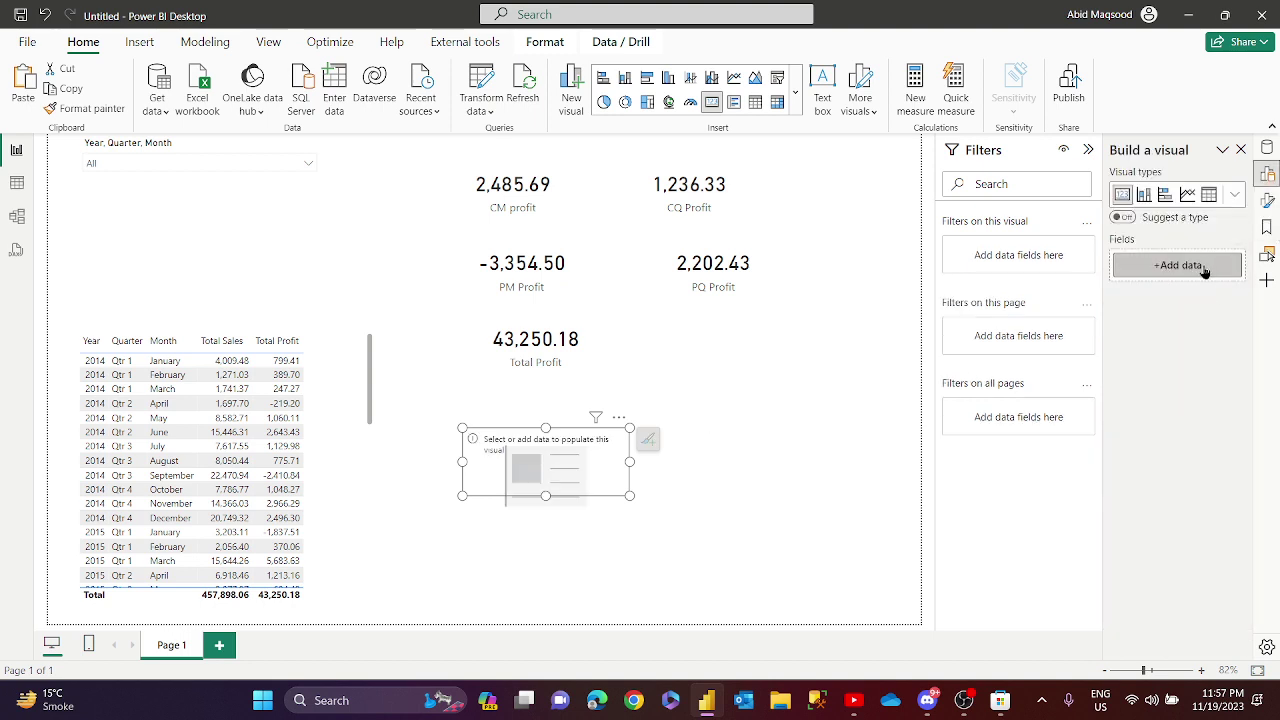
left_click(1180, 265)
left_click(960, 318)
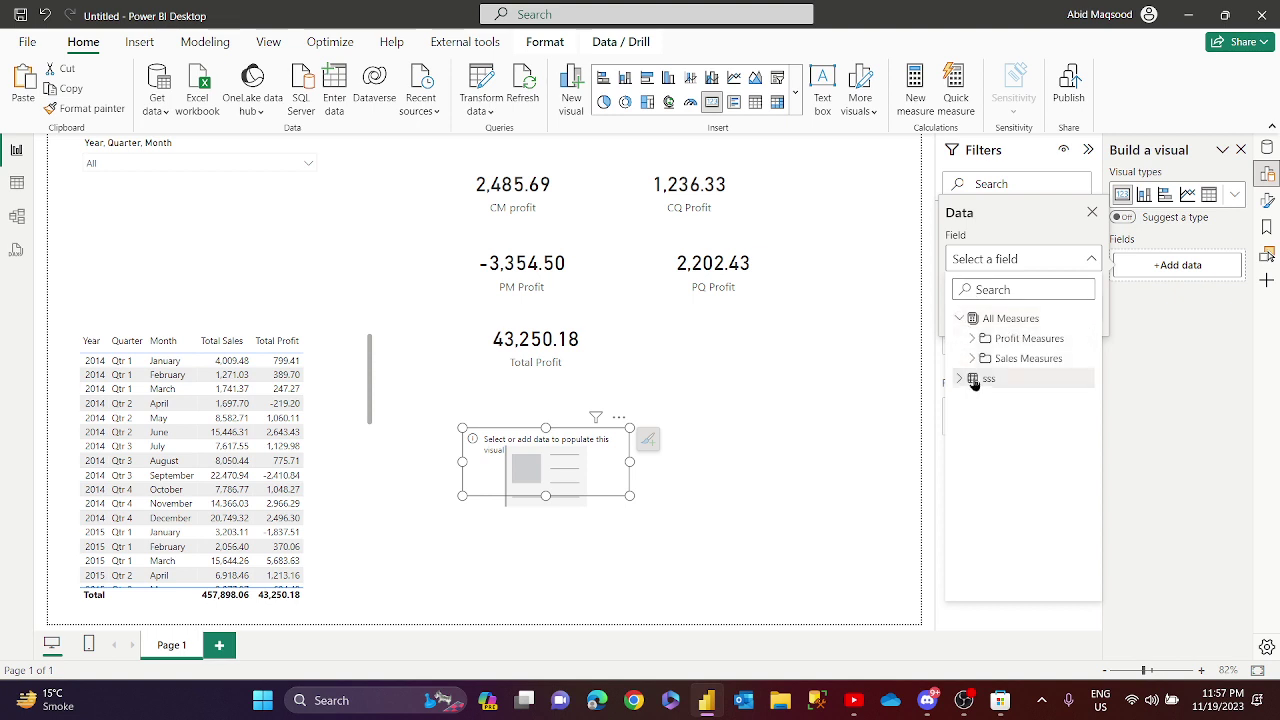
left_click(968, 360)
left_click(1020, 380)
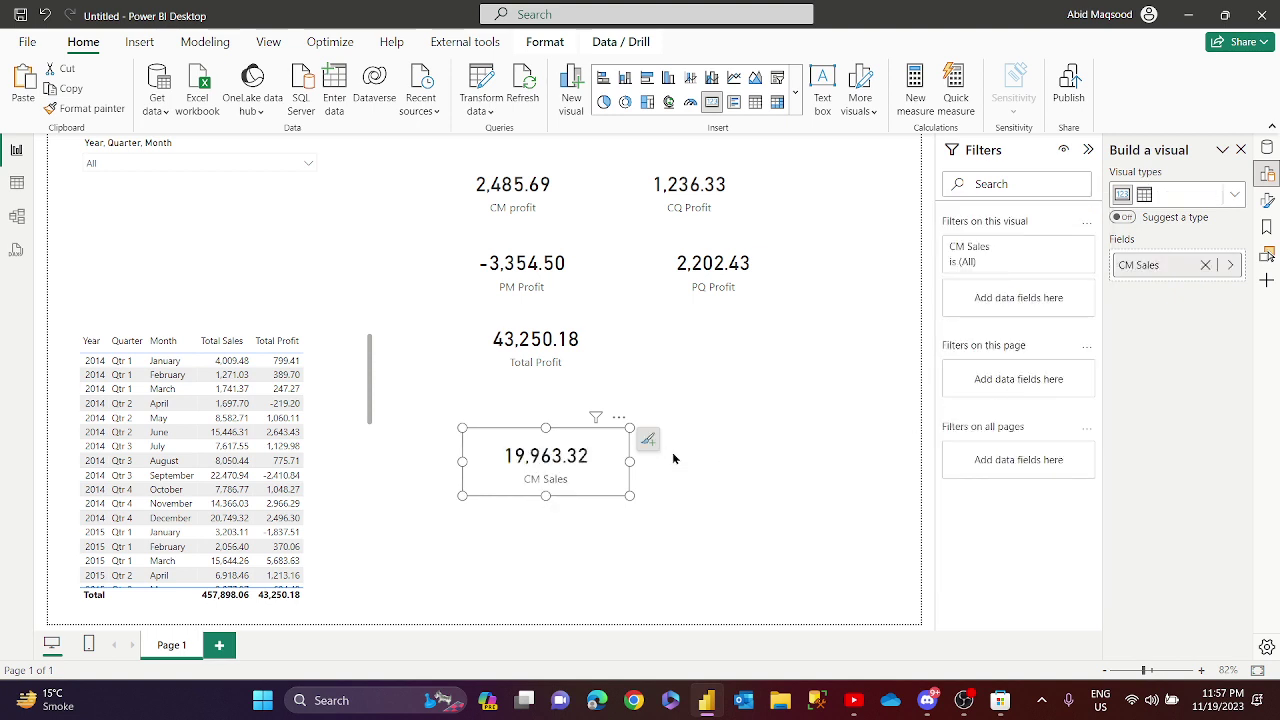
Duplicate the CM Sales card, place the copy beside it, and replace its field with the CQ Sales measure.
key("ctrl+c")
key("ctrl+v")
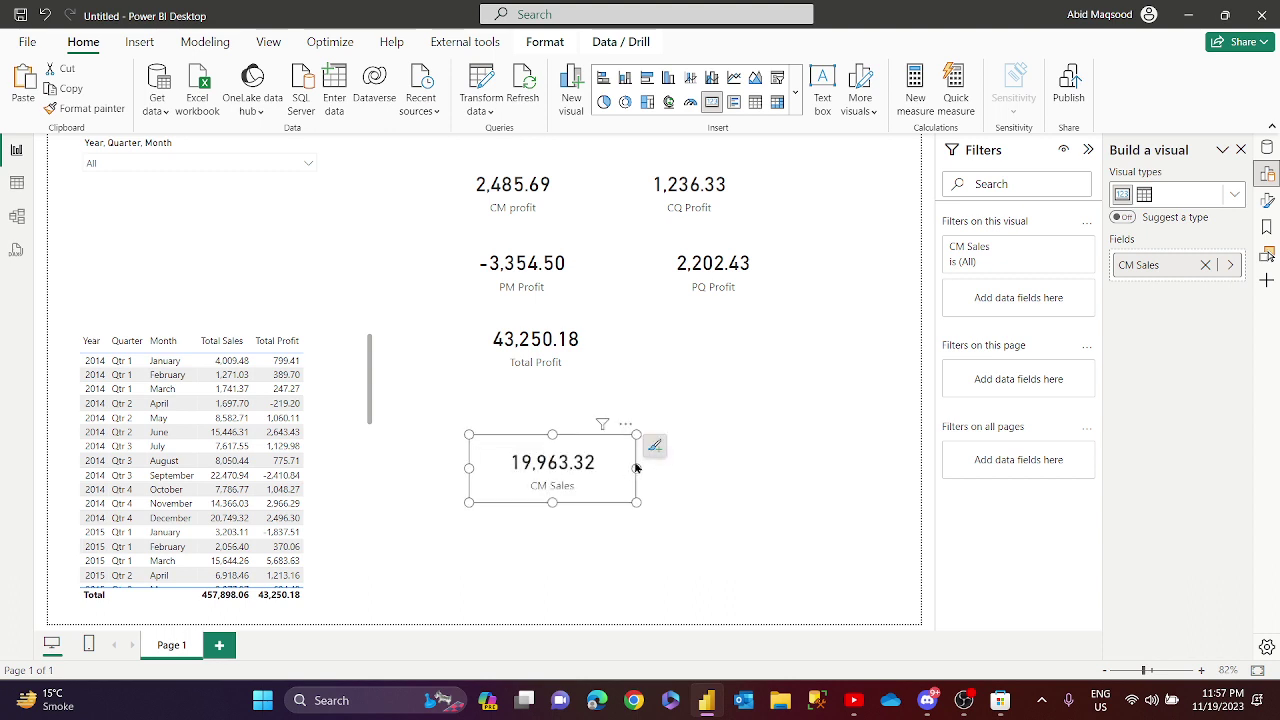
left_click_drag(622, 458, 790, 463)
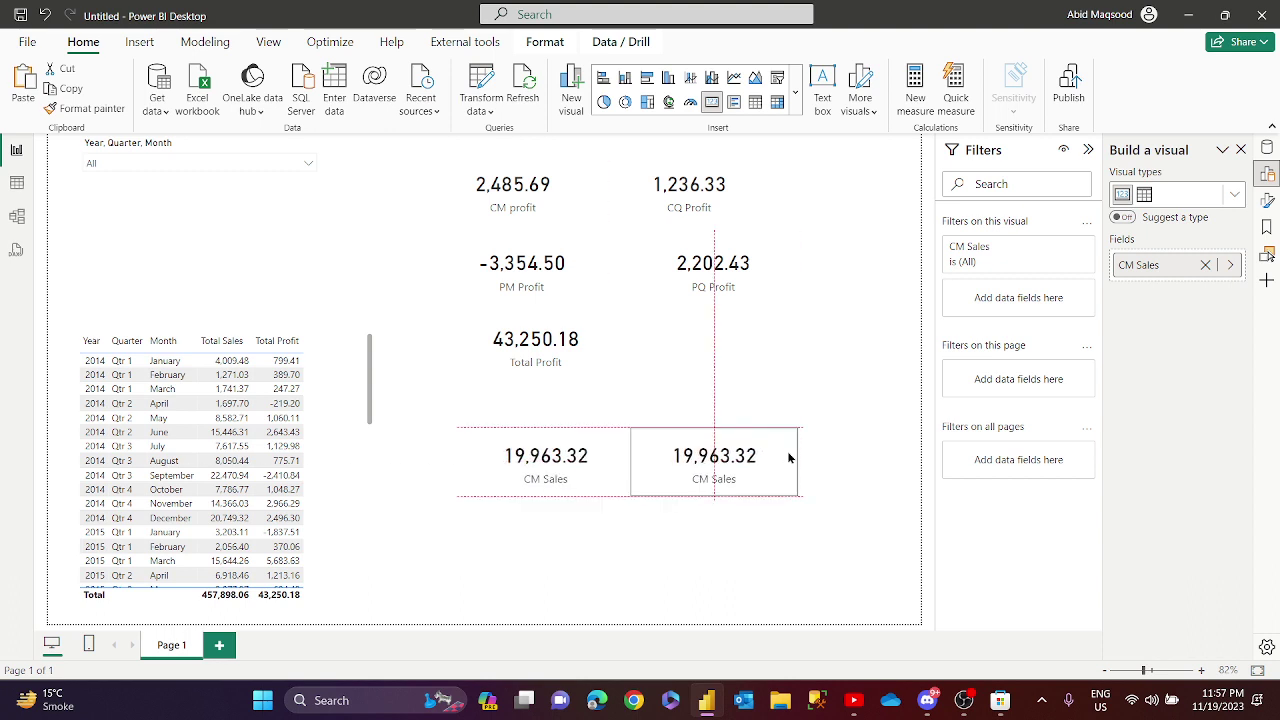
left_click(1204, 268)
left_click(1190, 272)
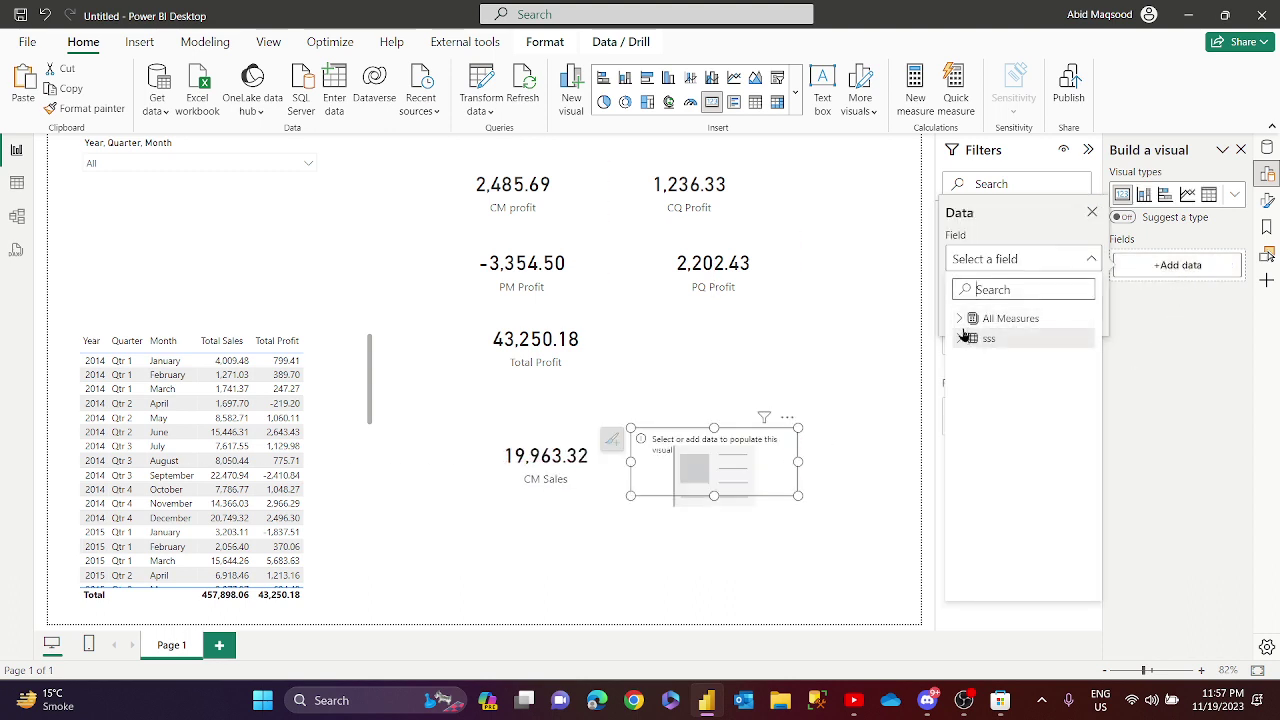
left_click(960, 319)
left_click(984, 358)
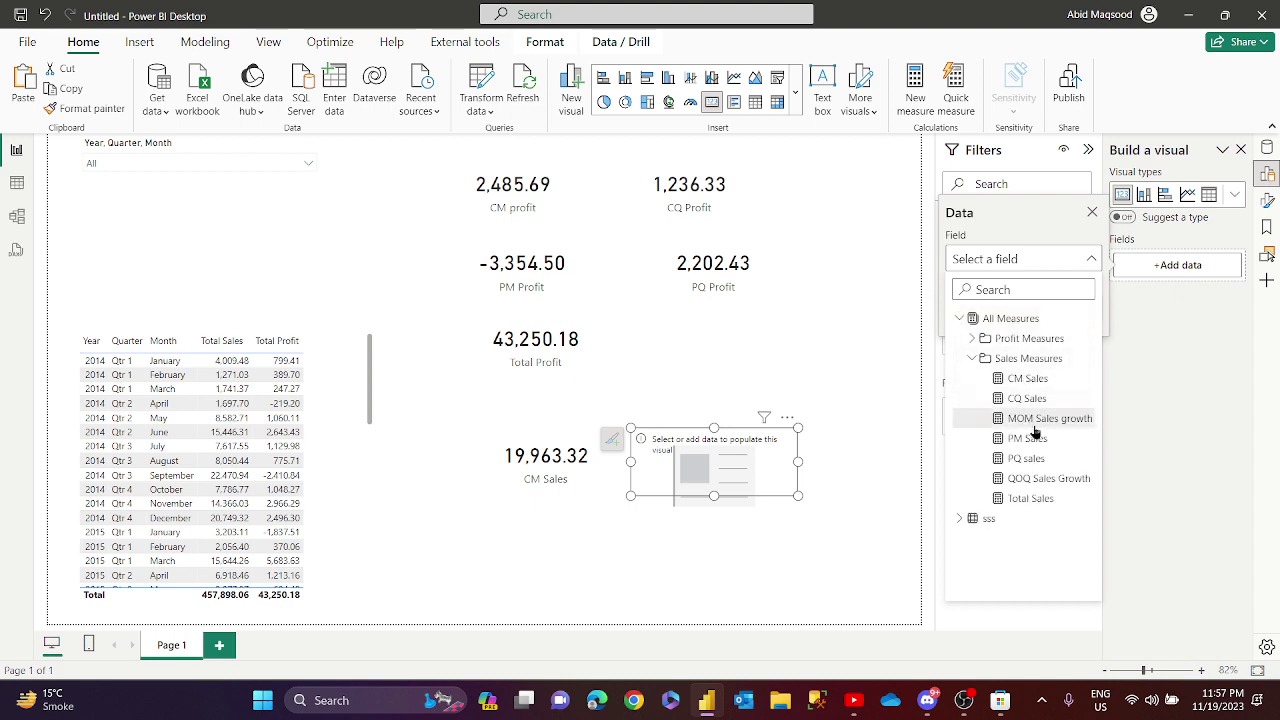
left_click(1017, 399)
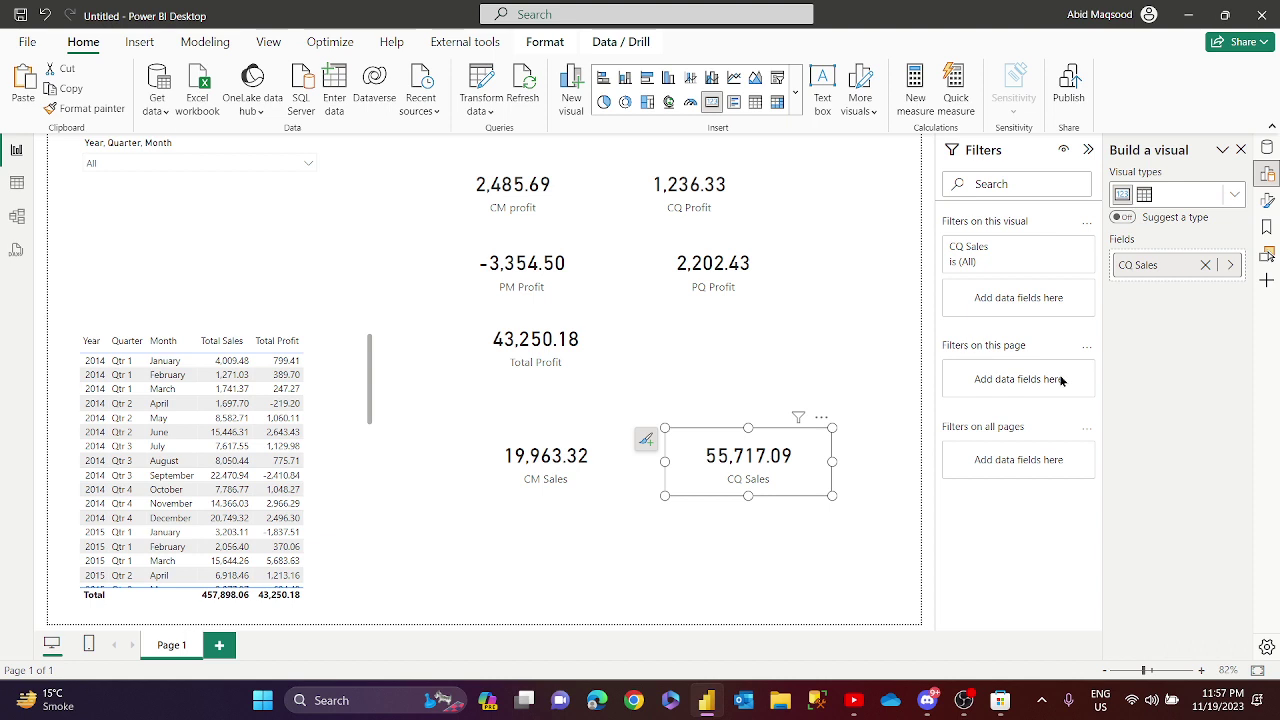
Place a copy of the CQ Sales card beneath the CM Sales card and replace its field with the PM Sales measure.
left_click_drag(771, 491, 575, 553)
left_click(1206, 266)
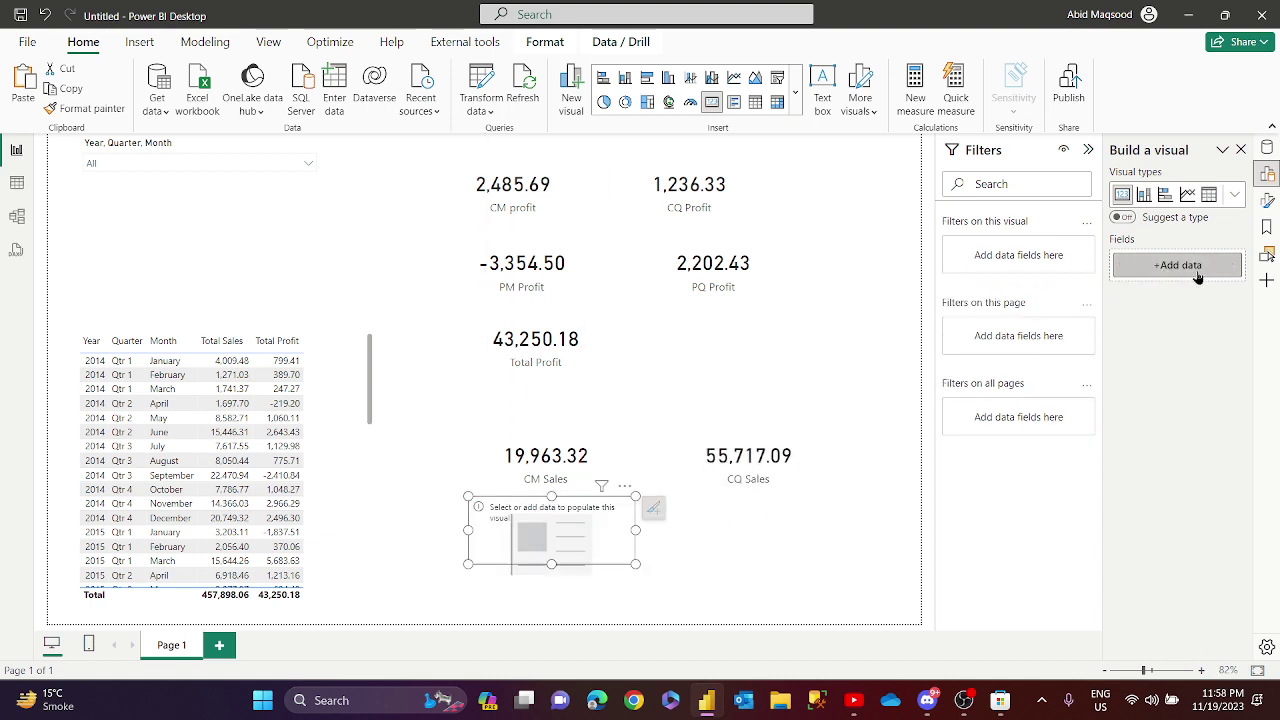
left_click(1195, 268)
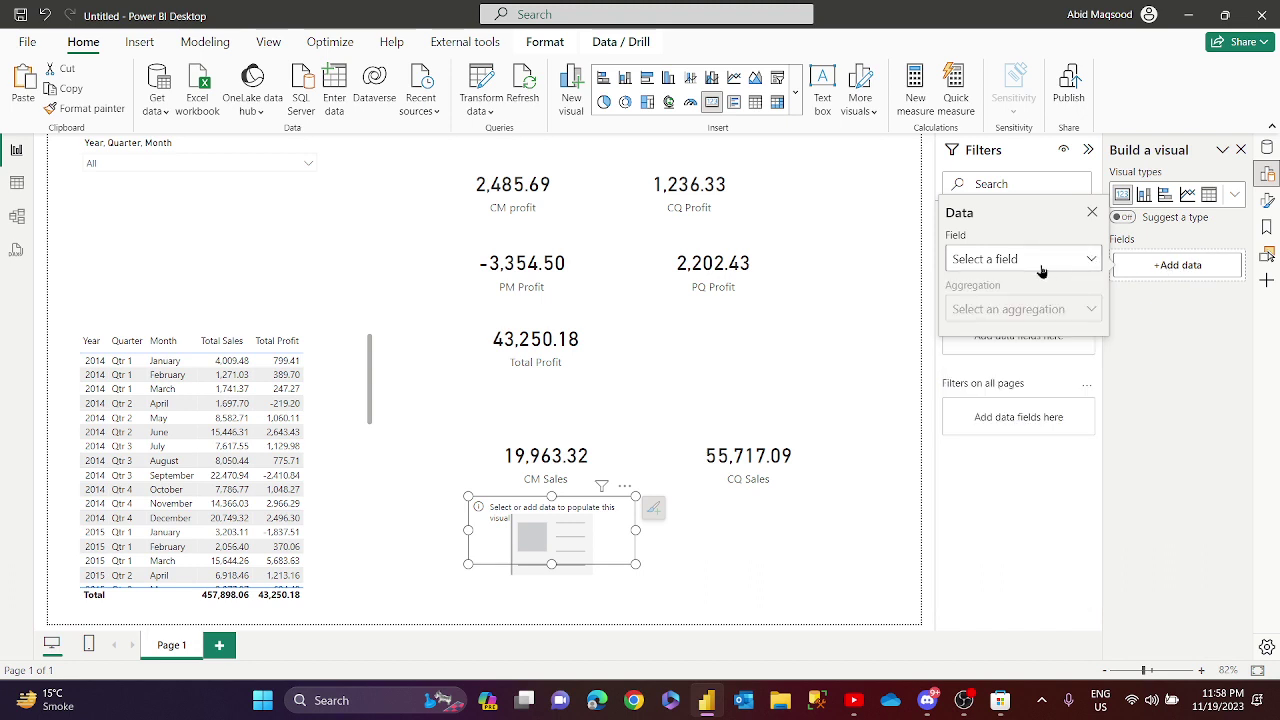
left_click(1192, 278)
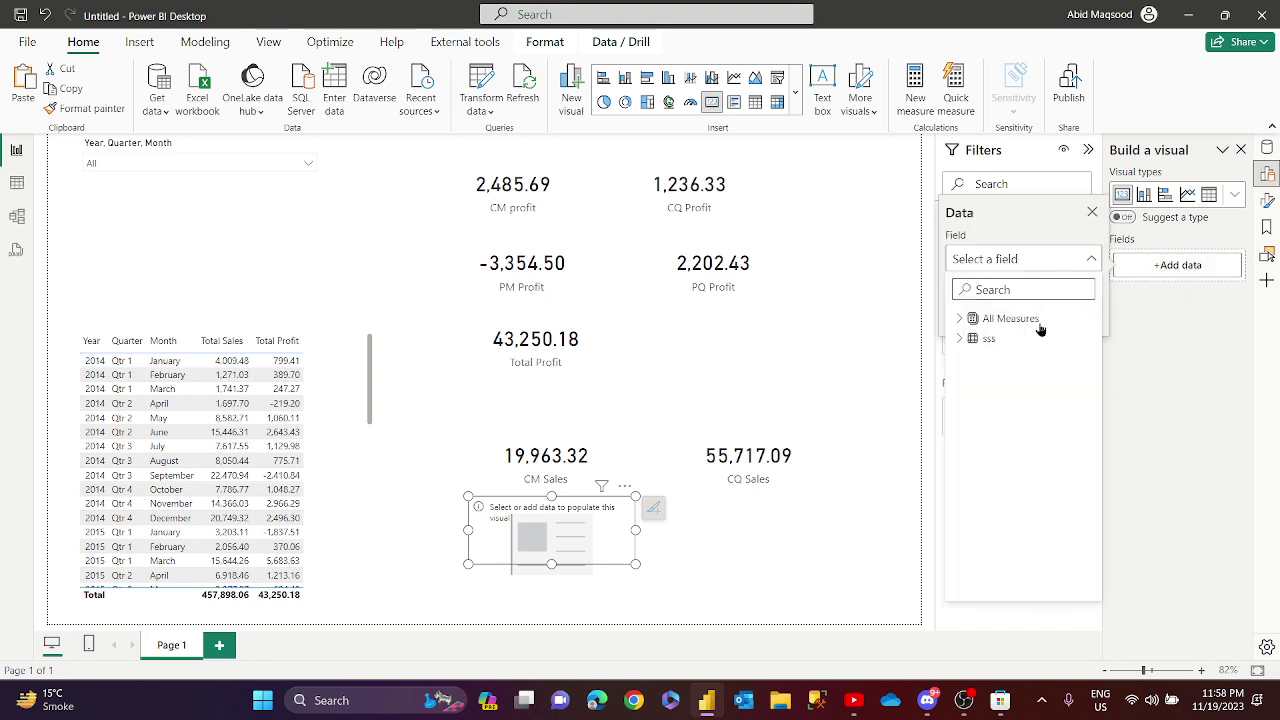
left_click(960, 318)
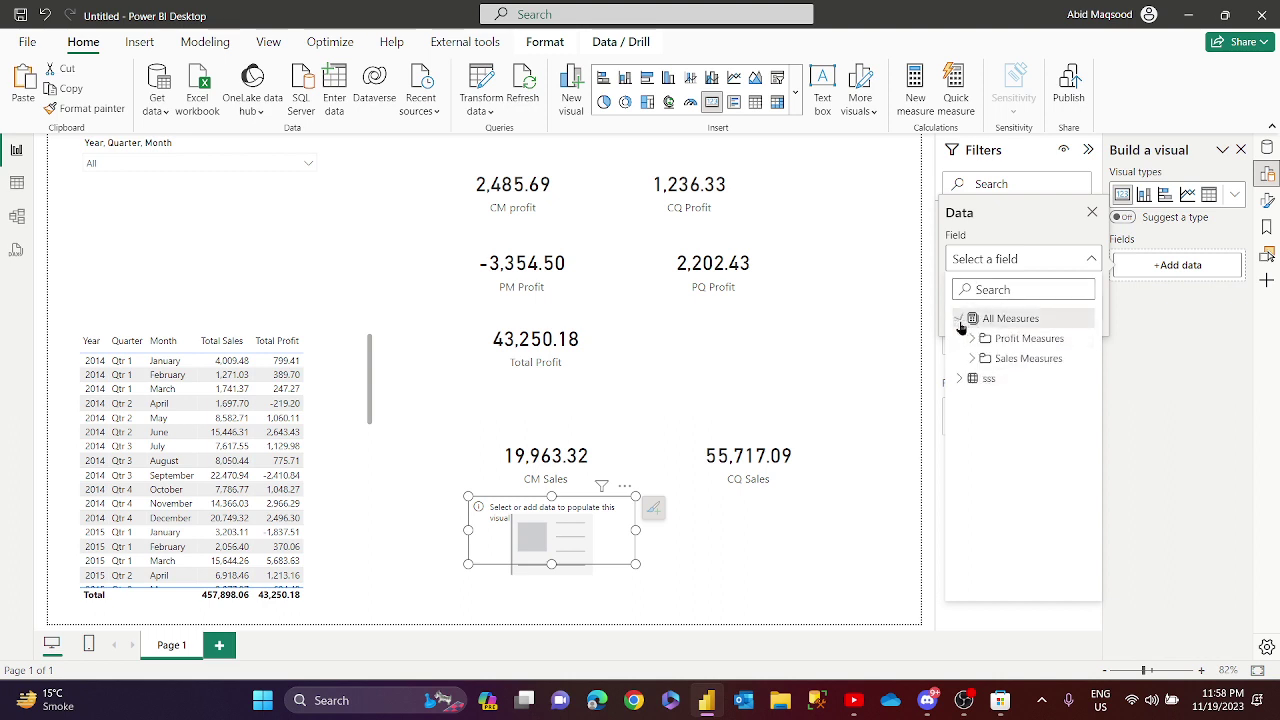
left_click(973, 358)
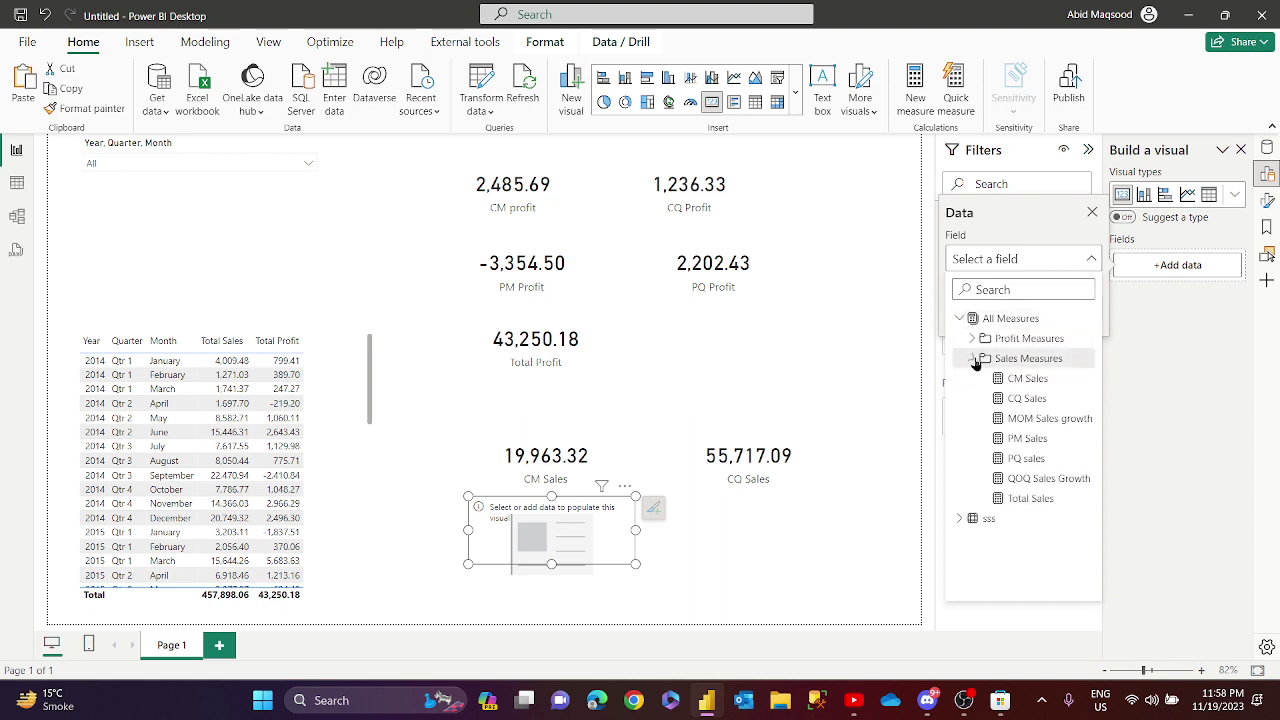
left_click(1022, 440)
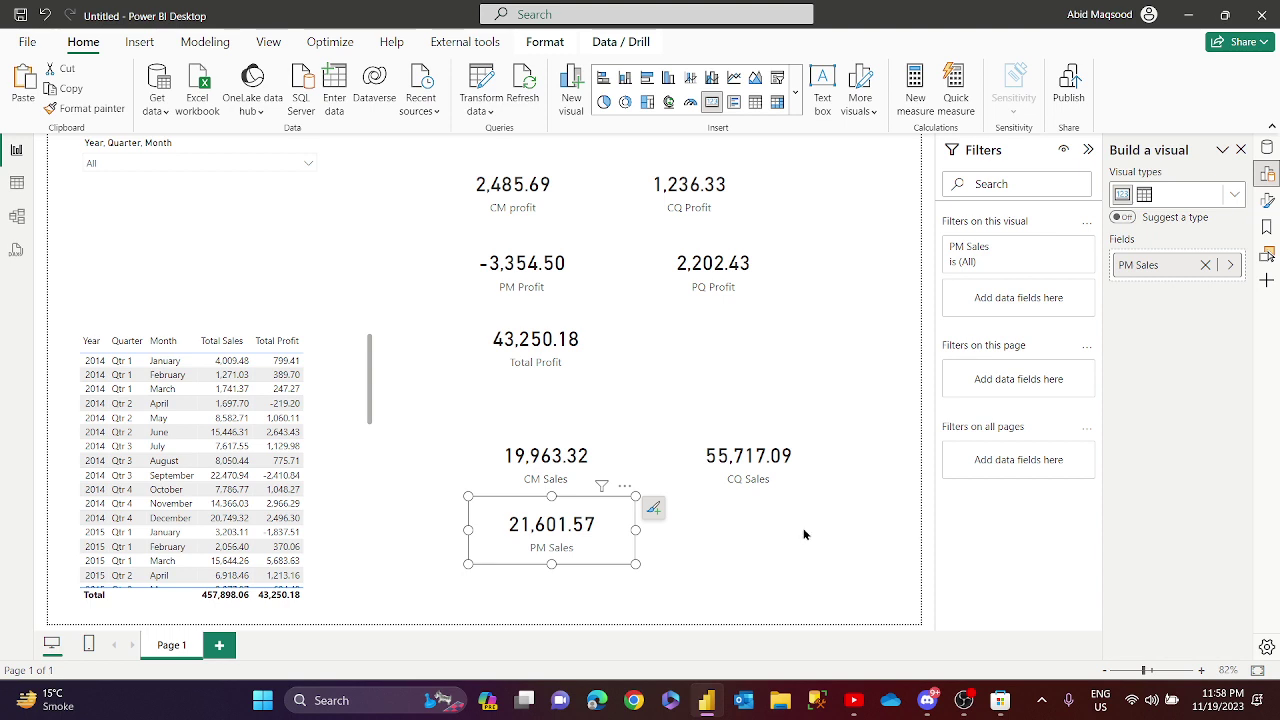
Duplicate the PM Sales card, place the copy beneath the CQ Sales card, and replace its field with the PQ sales measure.
key("ctrl+c")
key("ctrl+v")
mouse_move(800, 540)
left_mouse_down()
mouse_move(829, 535)
mouse_move(818, 530)
left_mouse_up()
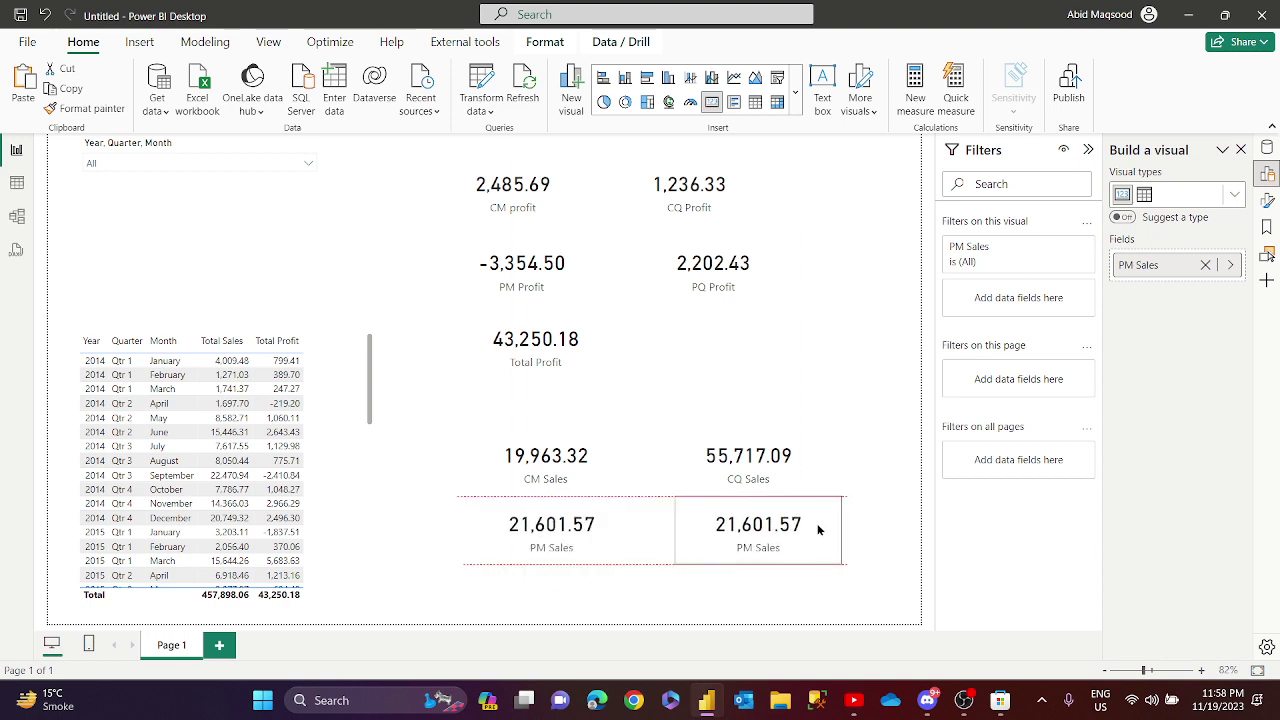
left_click(1205, 265)
left_click(1205, 266)
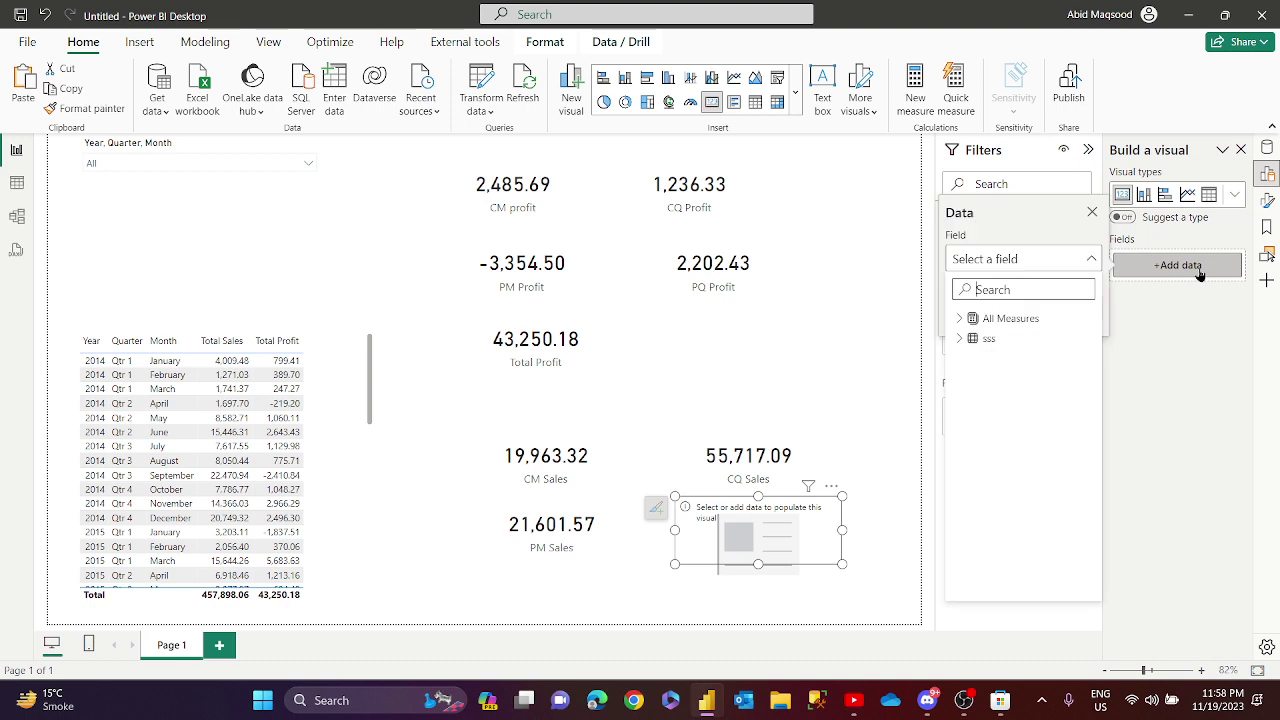
left_click(960, 320)
left_click(971, 358)
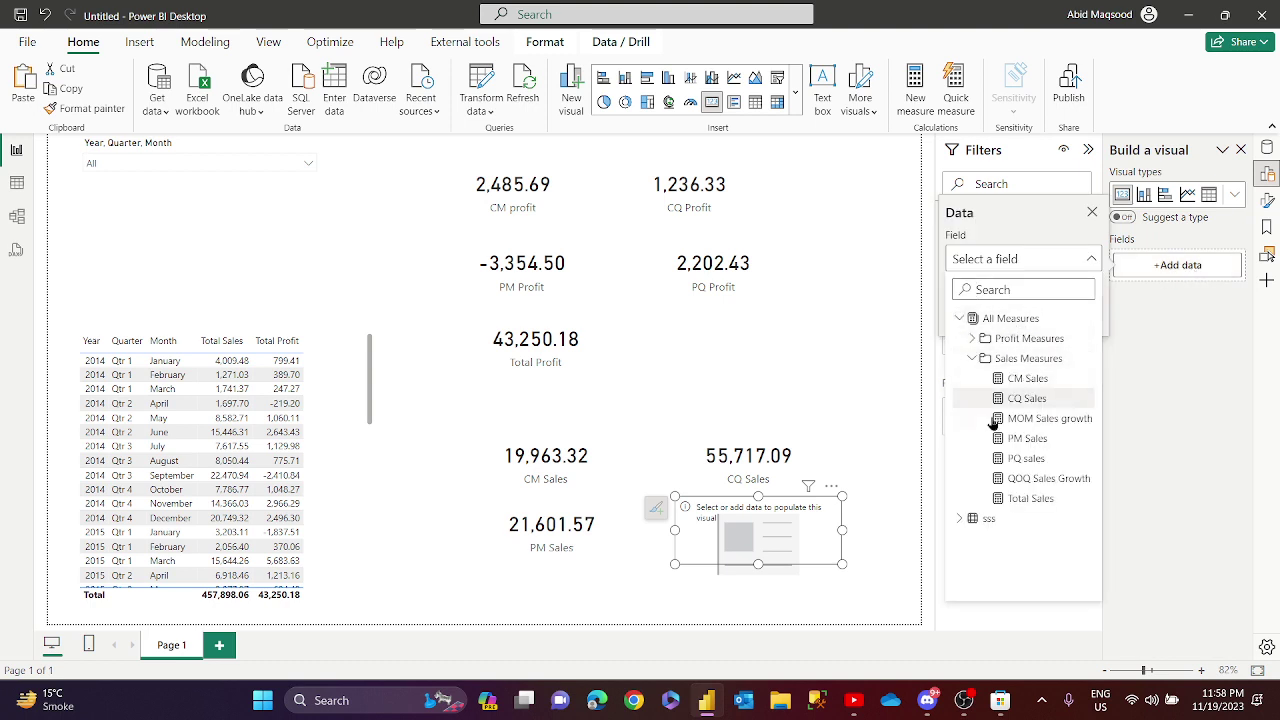
left_click(1027, 460)
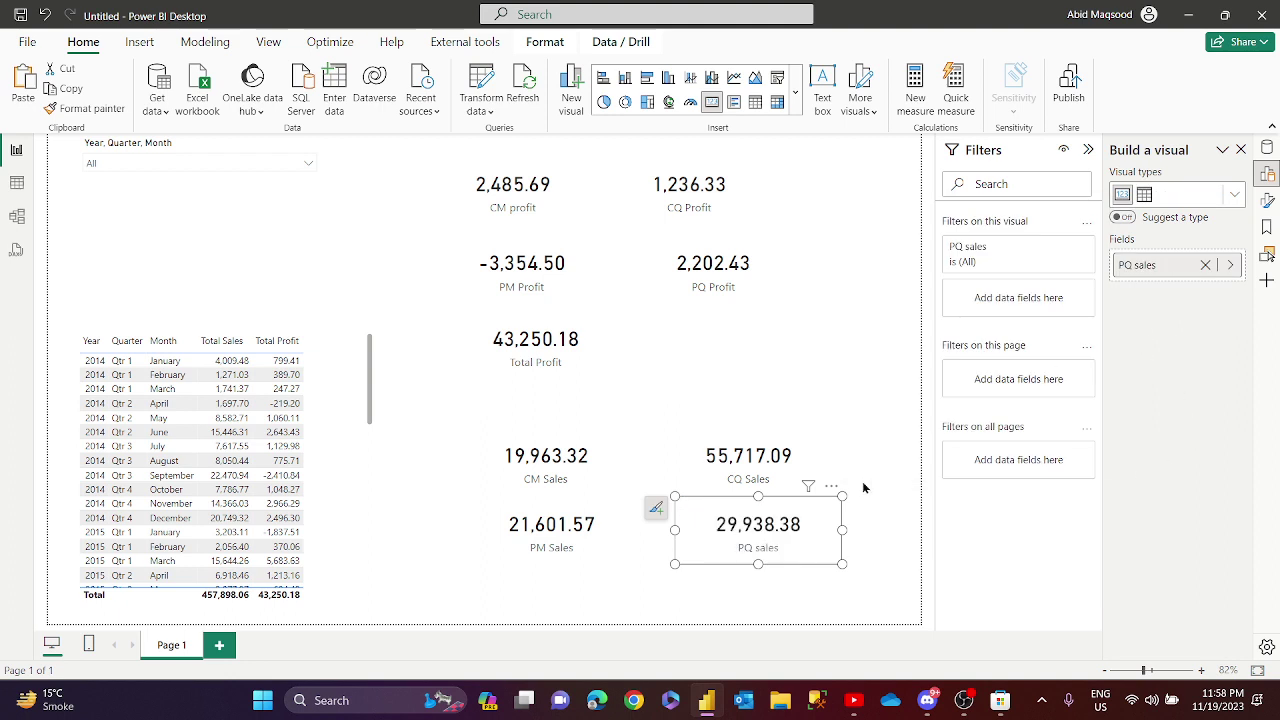
Duplicate the PQ sales card, replace the copy's field with Total Sales, and position it beside the Total Profit card.
key("ctrl+c")
key("ctrl+v")
left_click_drag(808, 531, 604, 590)
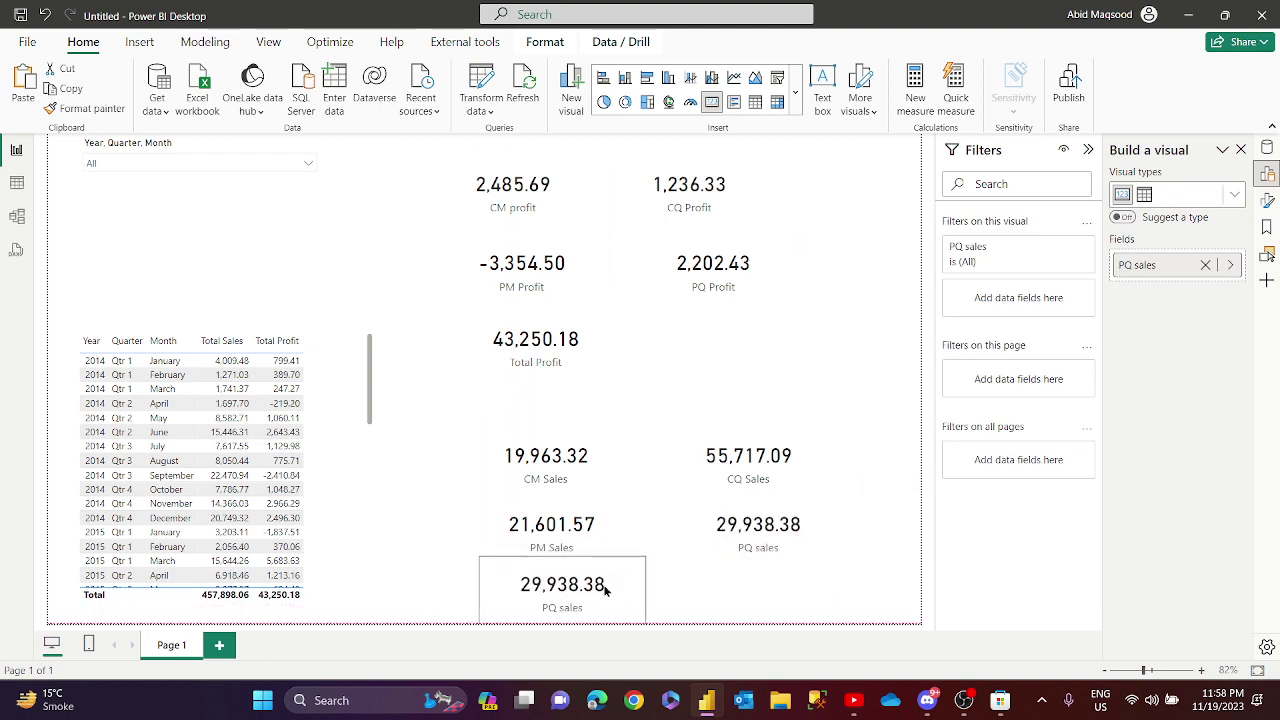
left_click(1205, 265)
left_click(1176, 265)
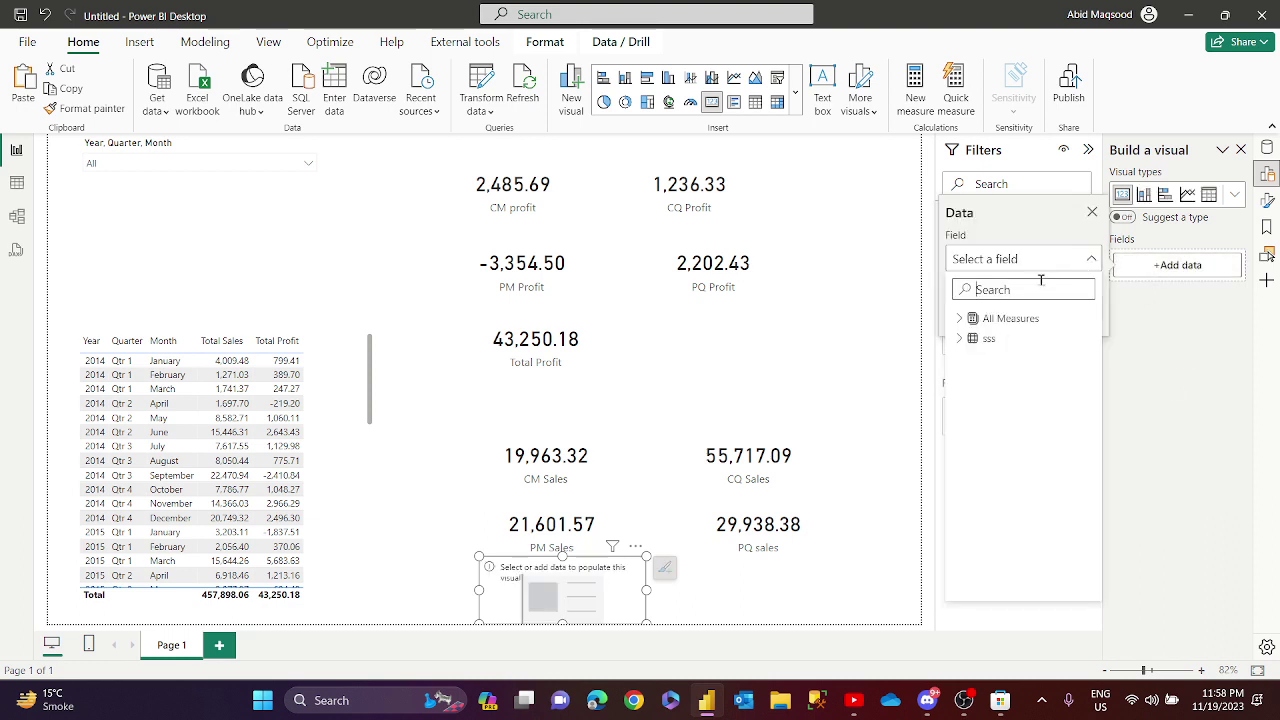
left_click(959, 318)
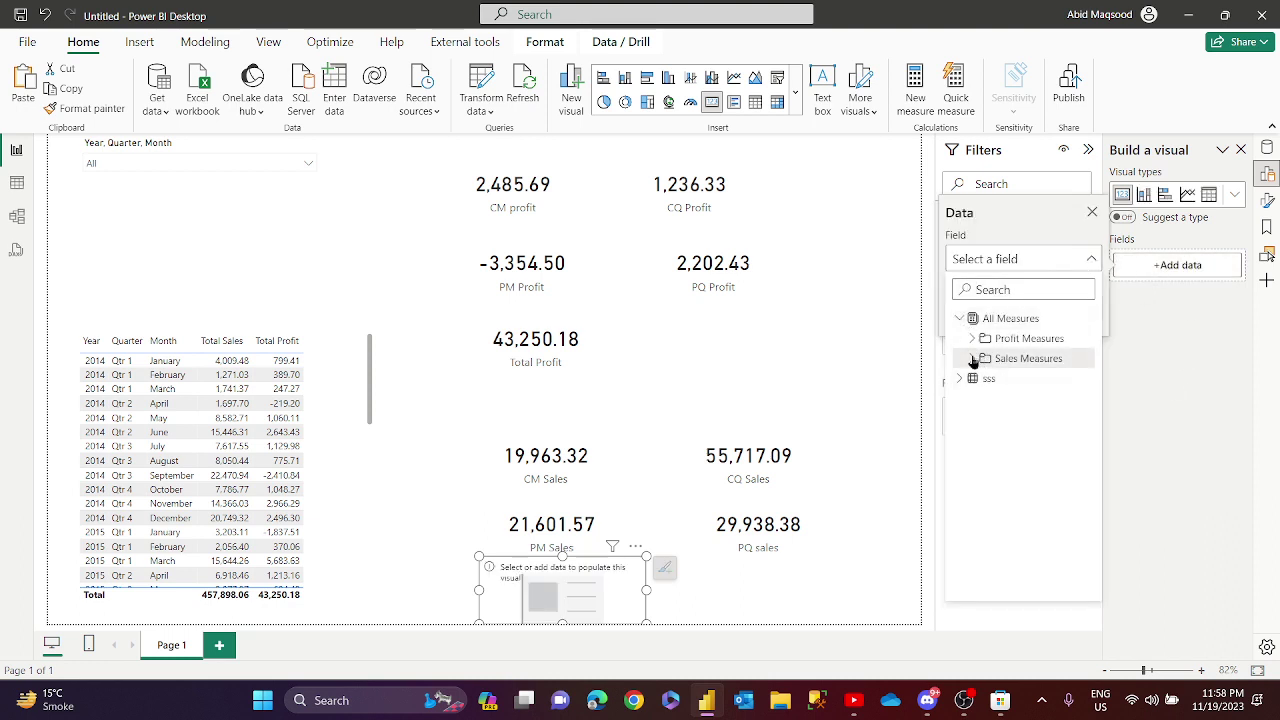
left_click(978, 358)
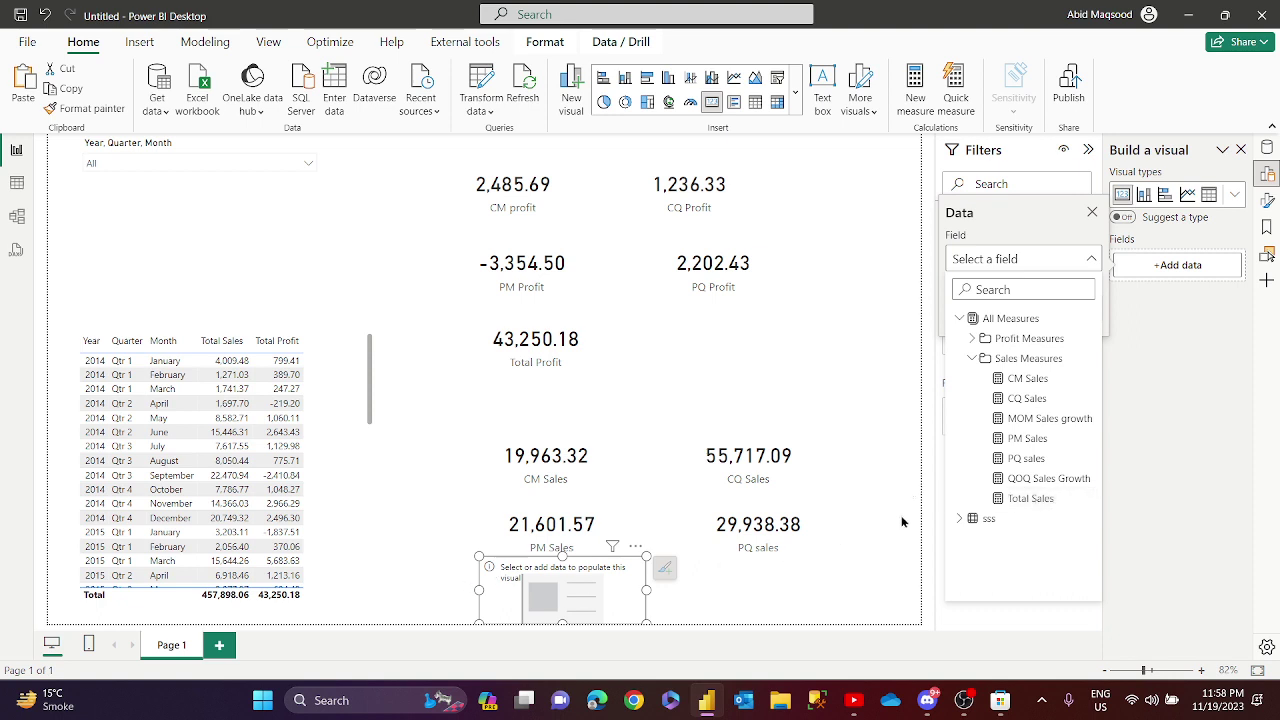
left_click(1028, 498)
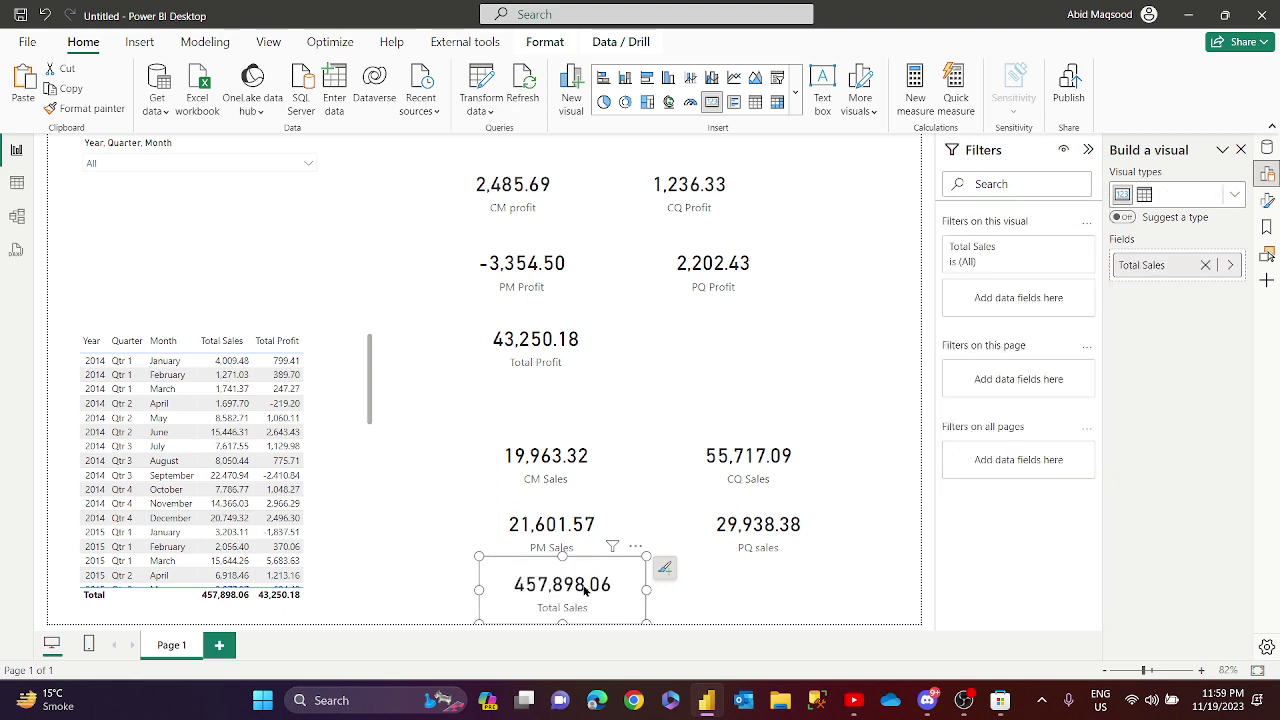
left_click_drag(585, 591, 760, 343)
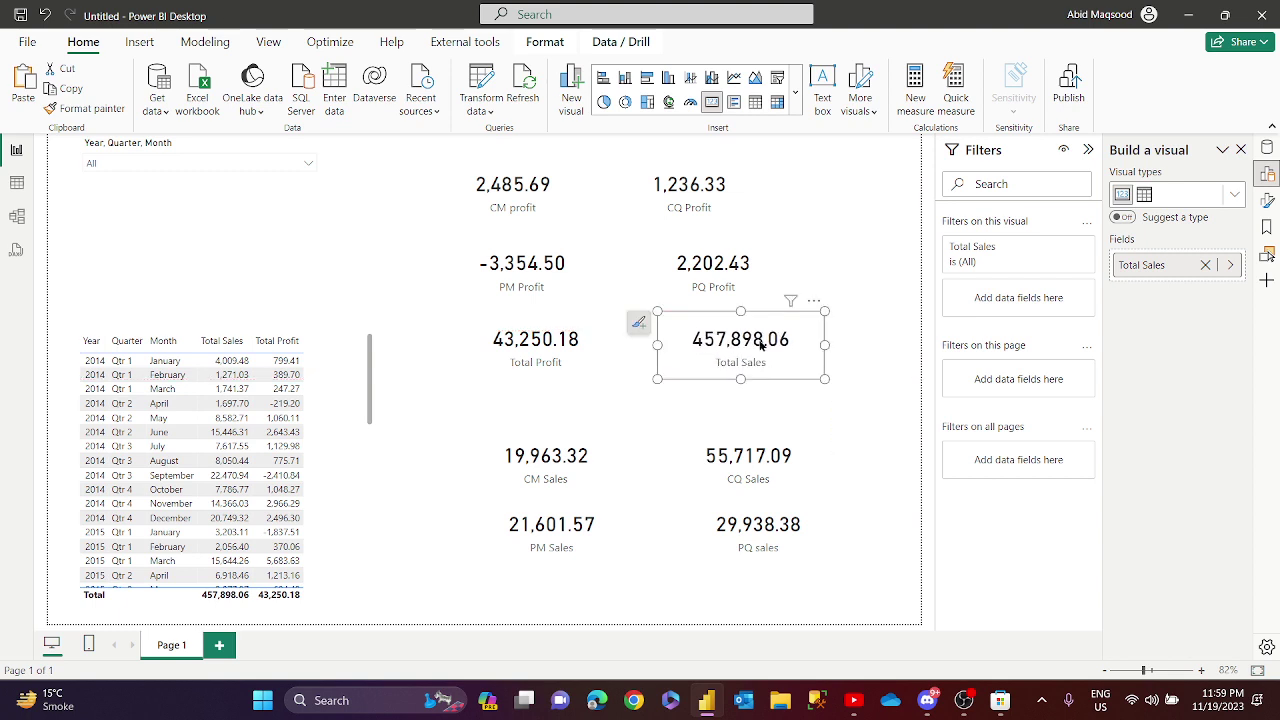
Filter the page to December of Qtr 4, 2017 with the Year, Quarter, Month slicer.
left_click(616, 484)
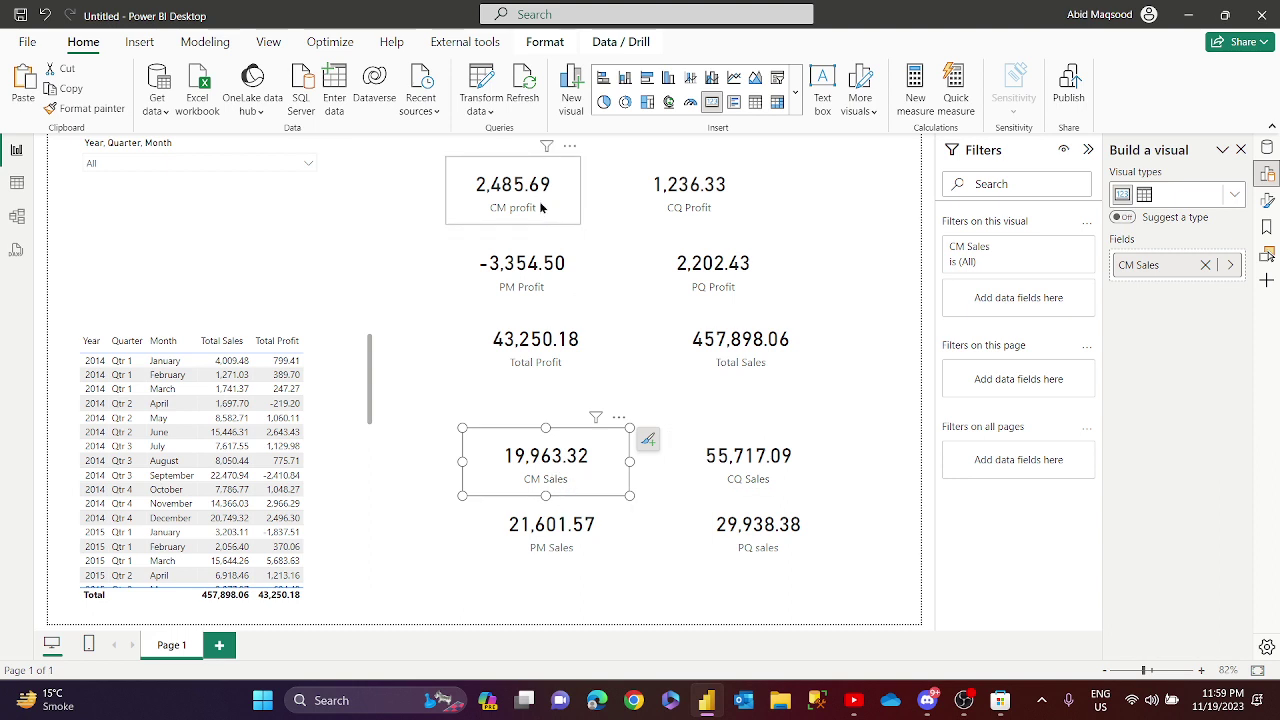
key("Escape")
left_click(309, 166)
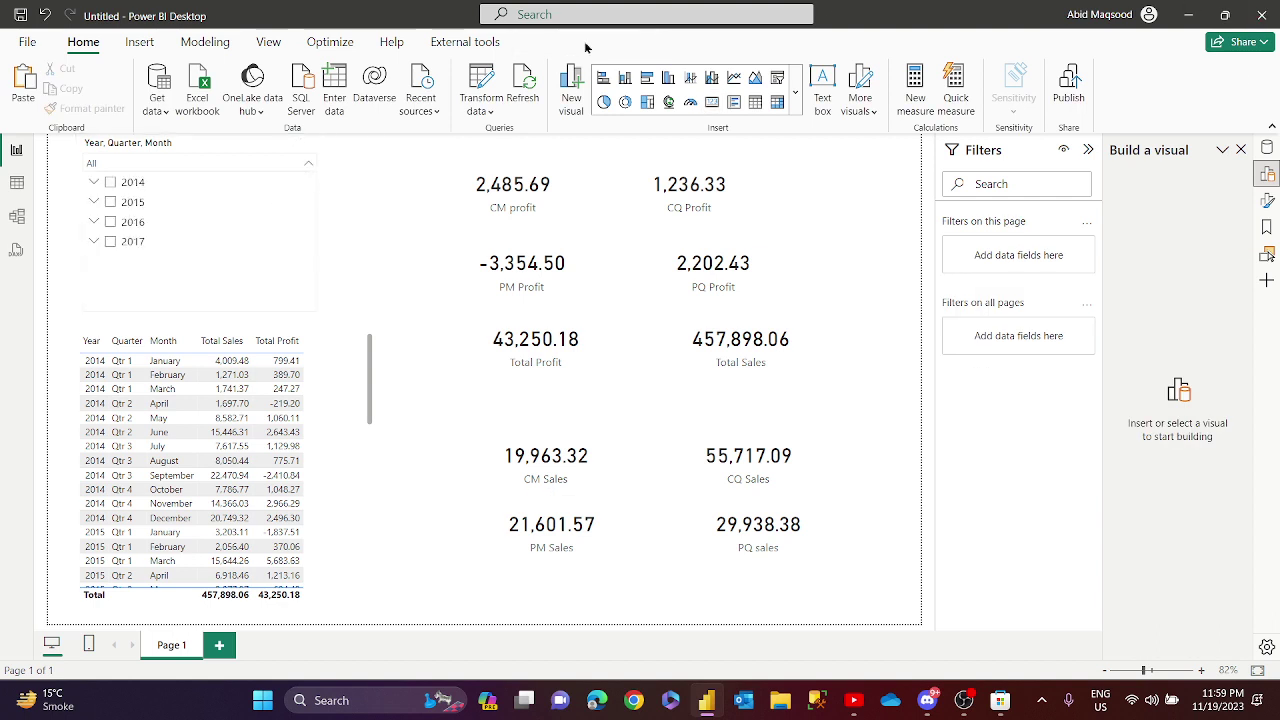
left_click(95, 245)
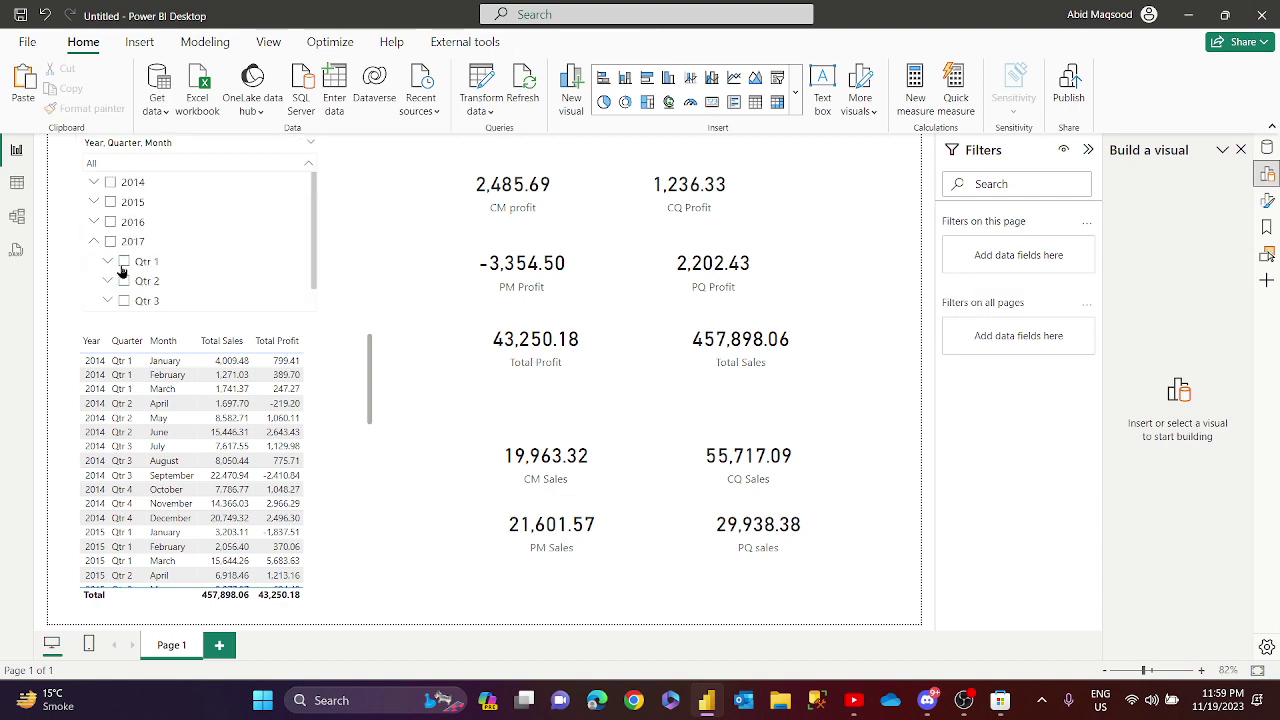
scroll(256, 265, "down", 1)
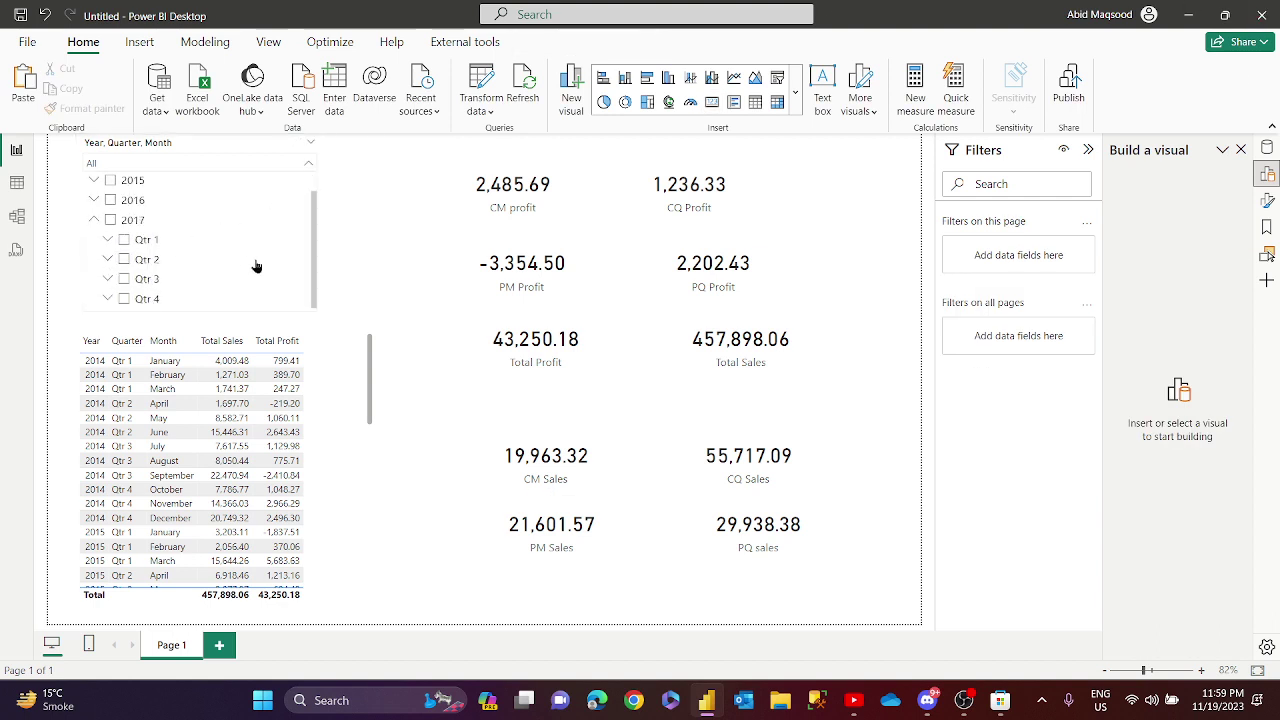
left_click(108, 298)
scroll(286, 284, "down", 3)
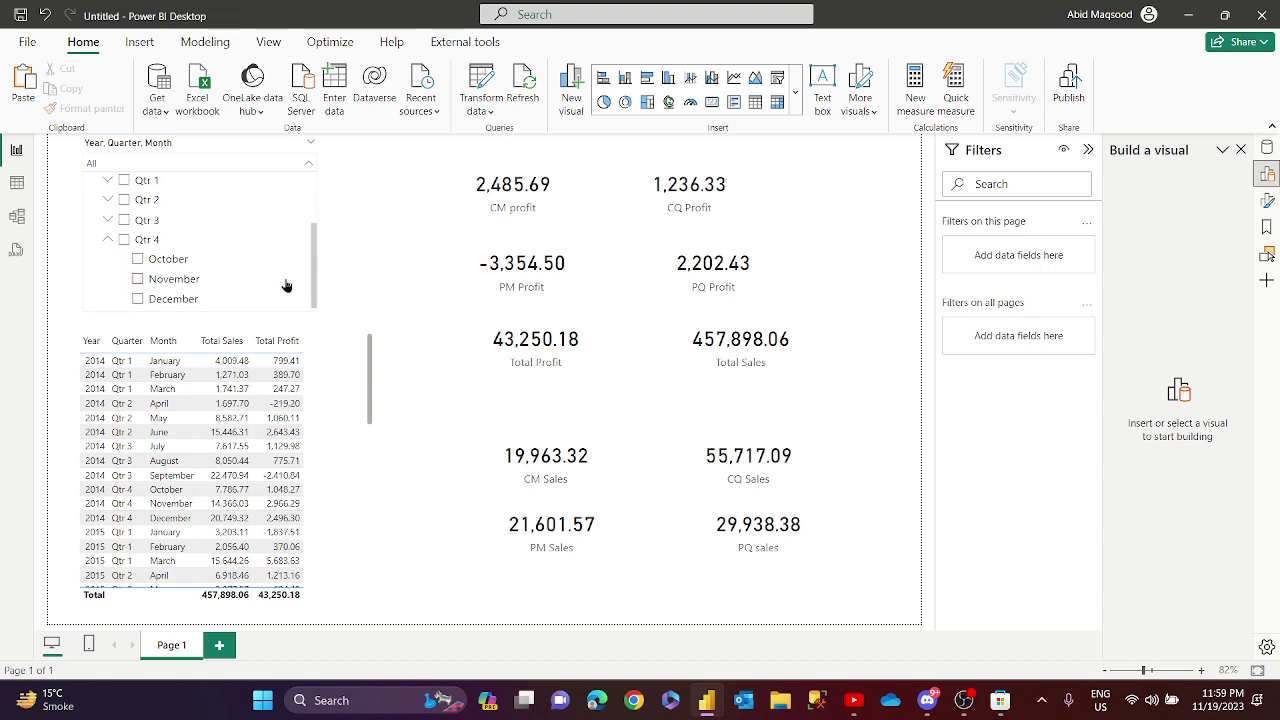
left_click(139, 302)
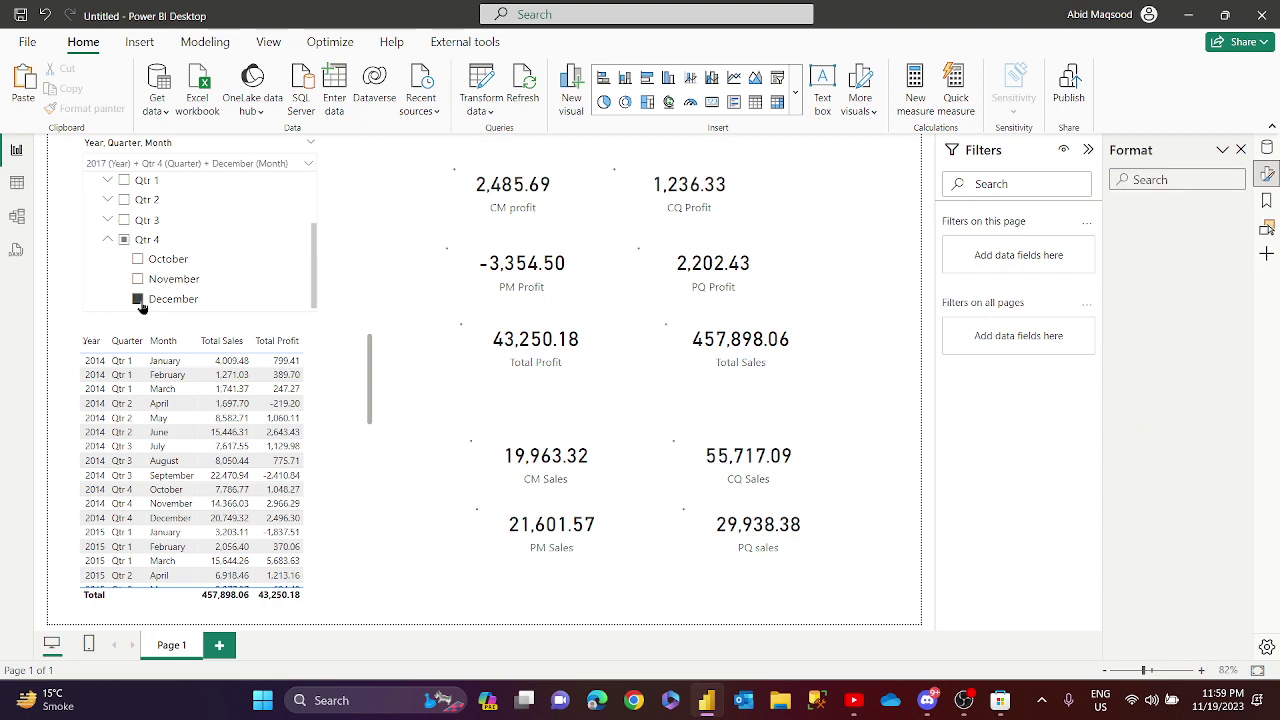
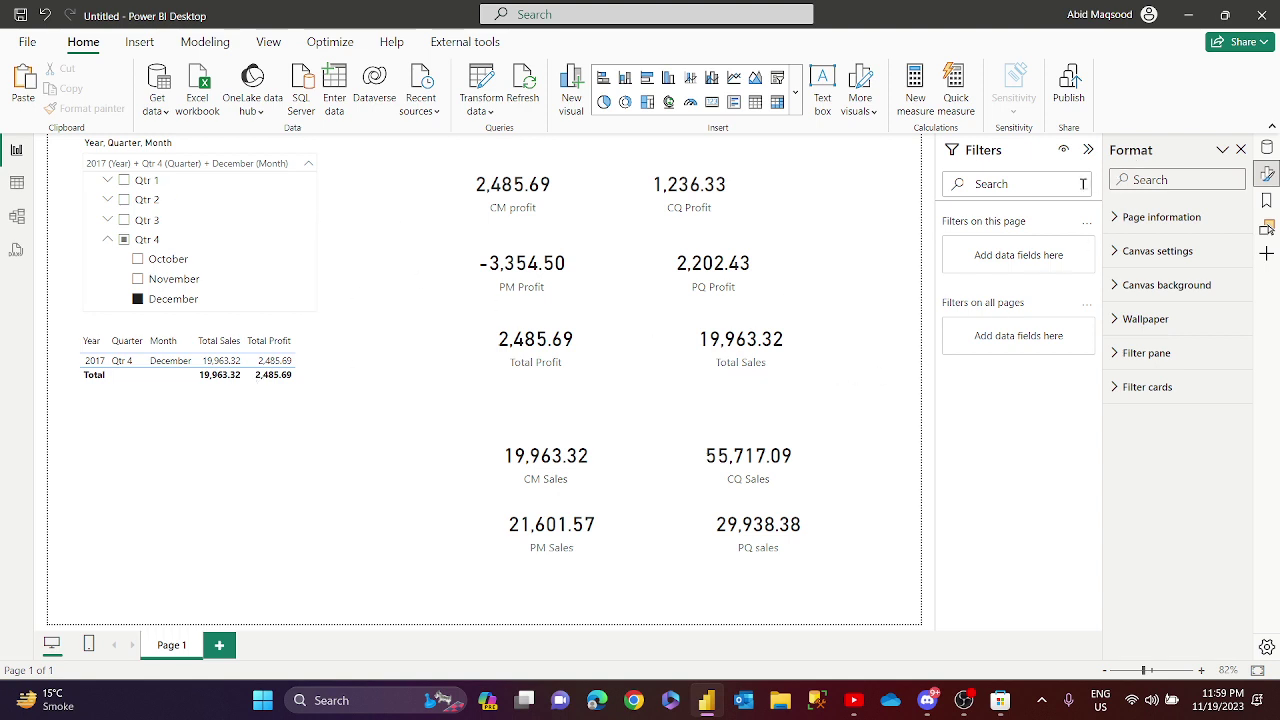
Add a second report page, insert the new Card visual on it, and place the card left of the page's centre.
left_click(221, 646)
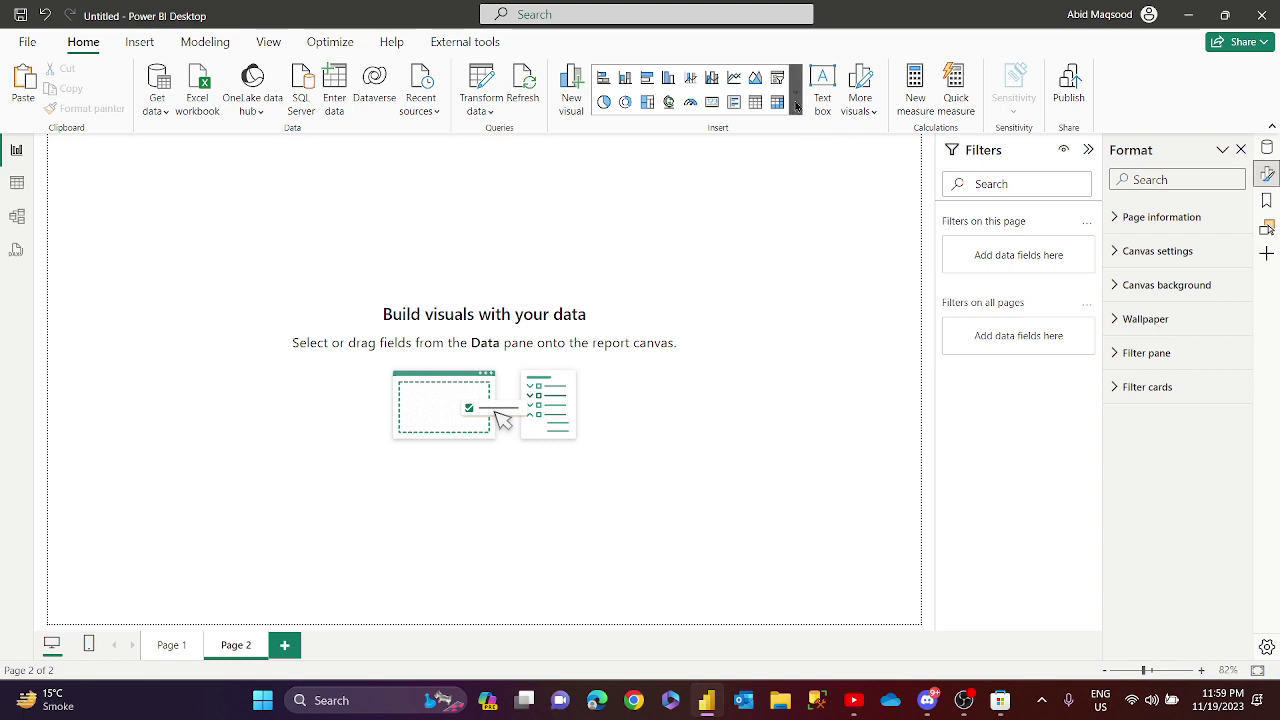
left_click(797, 106)
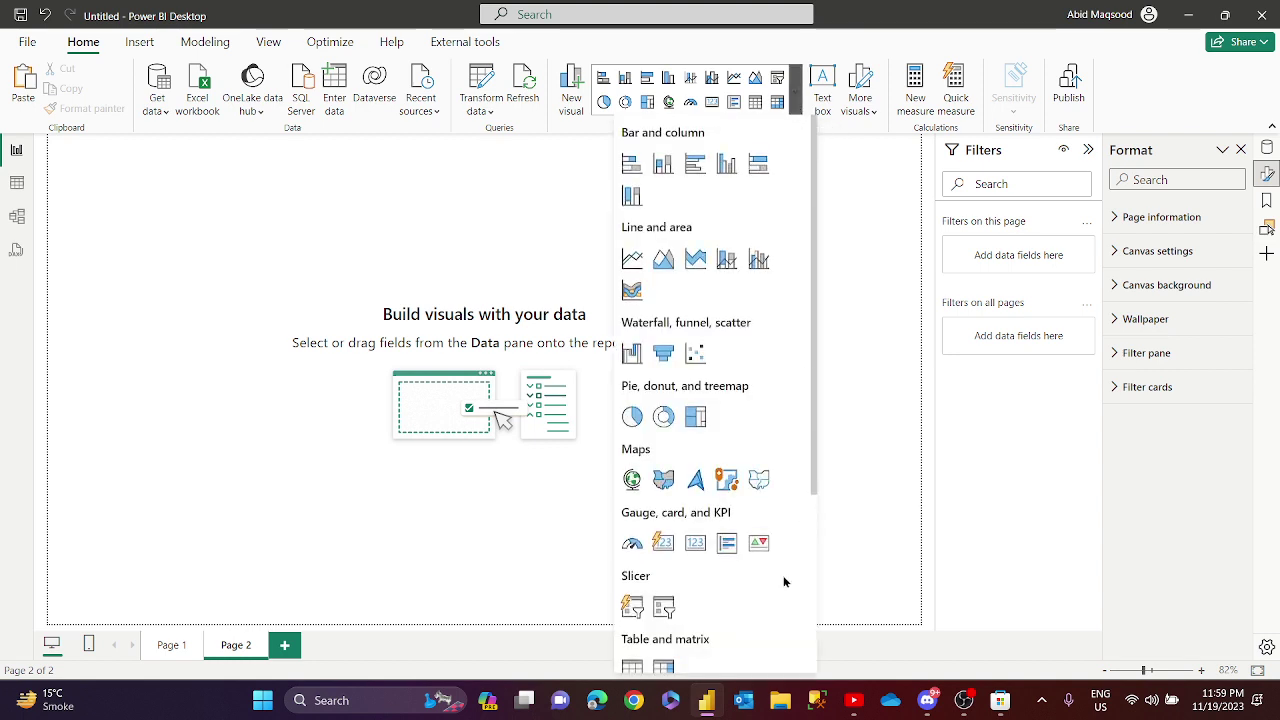
left_click(663, 542)
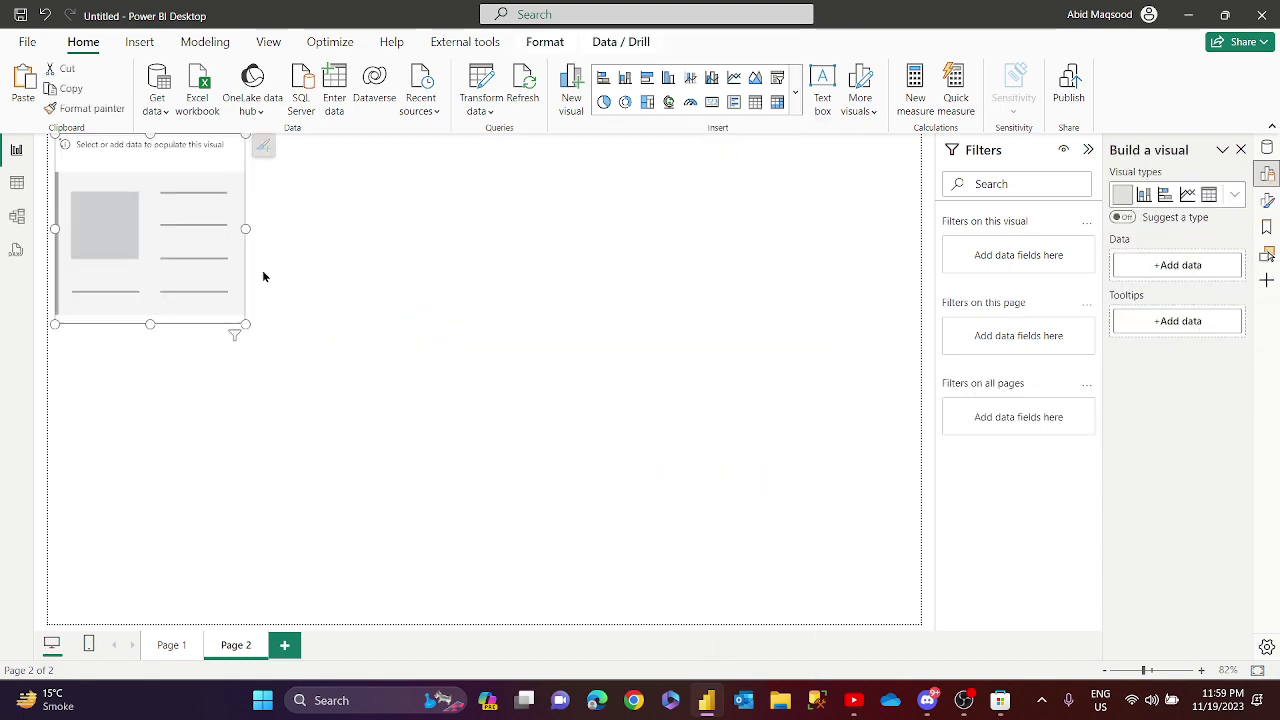
left_click_drag(201, 250, 328, 375)
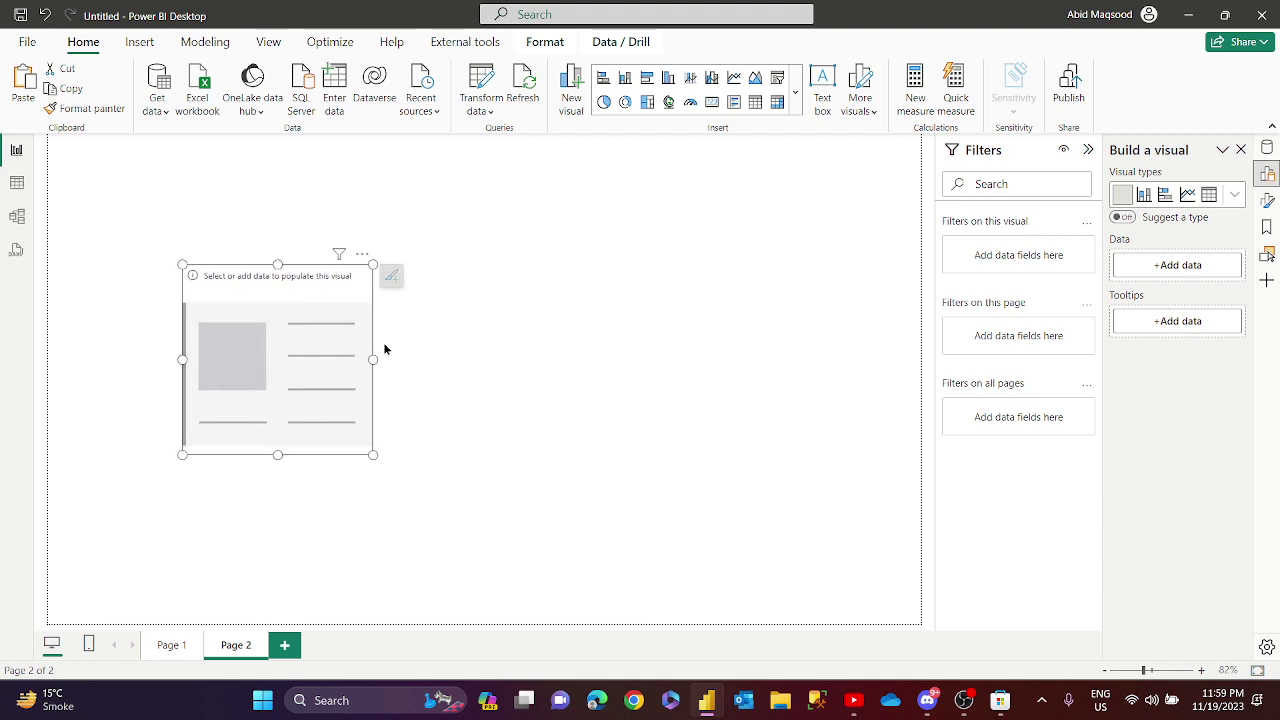
left_click(797, 106)
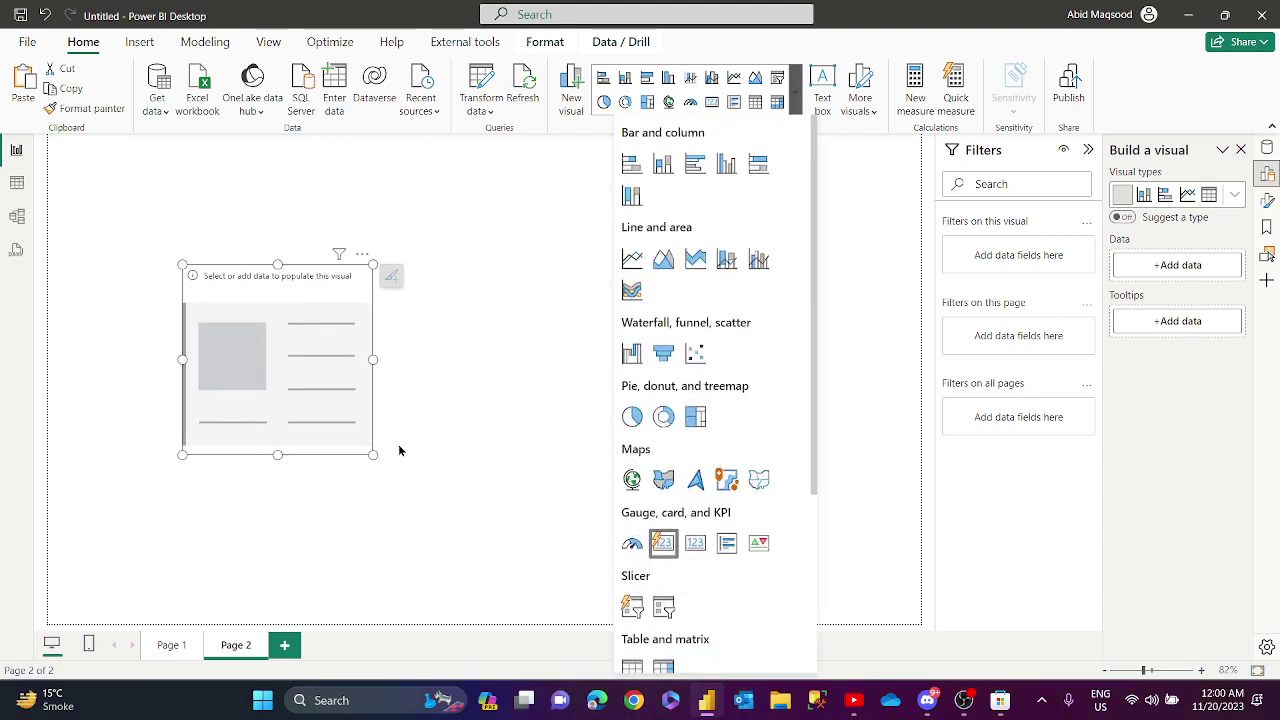
left_click(318, 286)
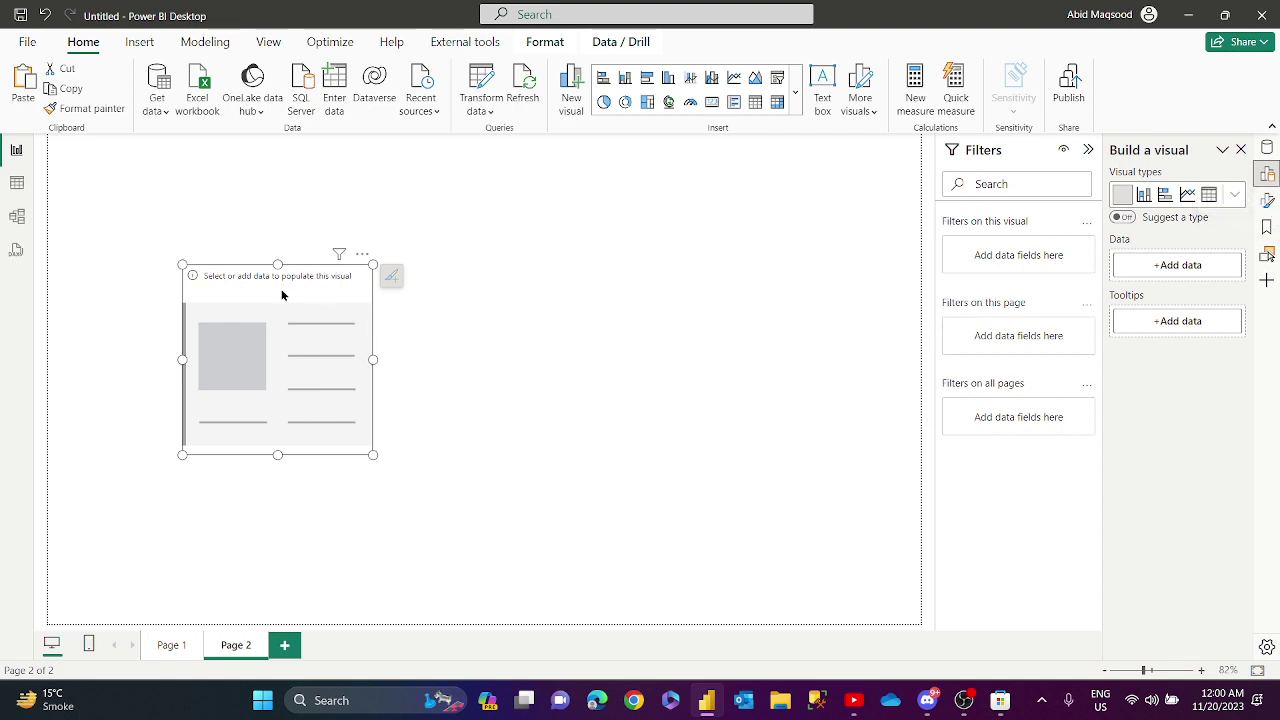
left_click_drag(282, 295, 385, 273)
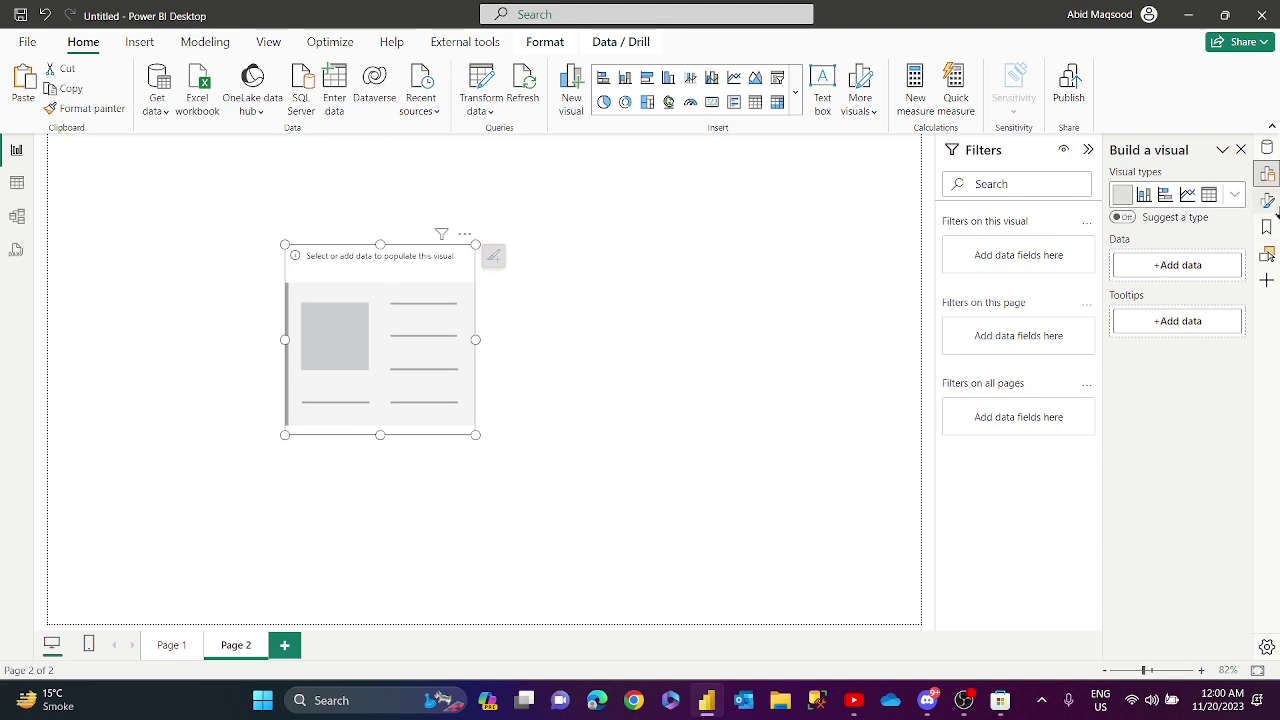
Populate the empty card with the Total Sales measure and reduce the card's height.
left_click(1219, 271)
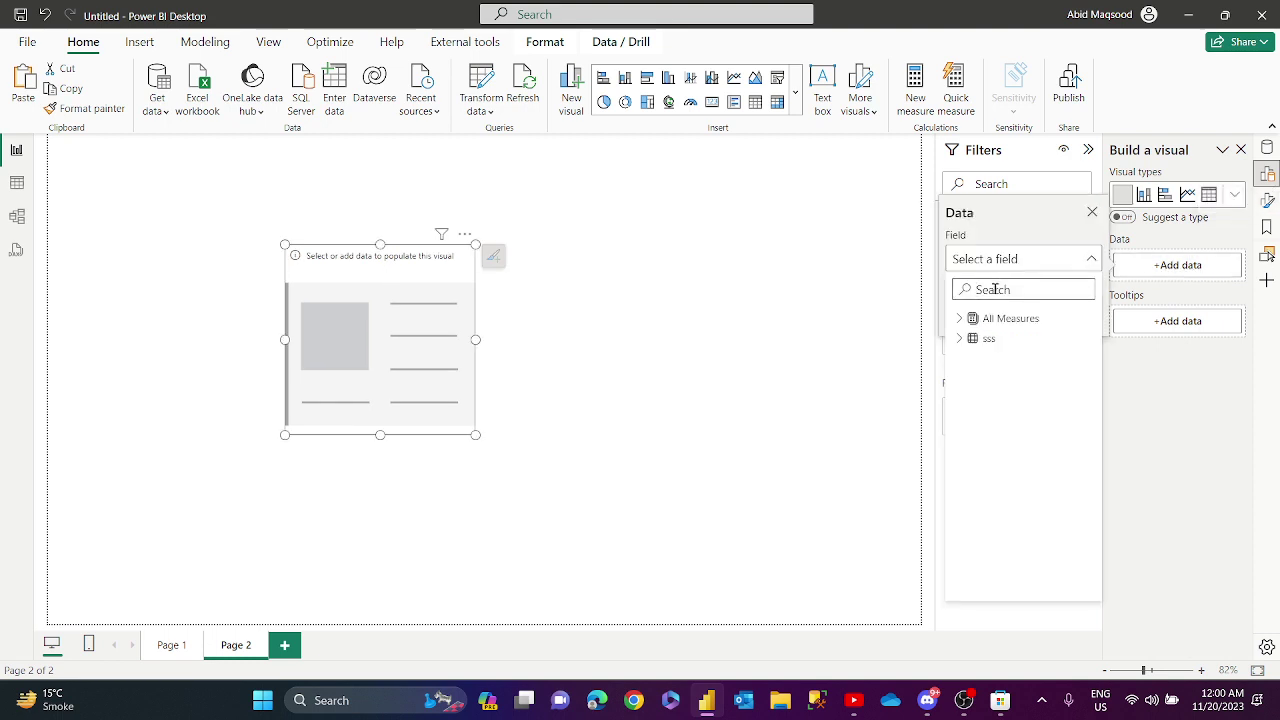
type("total")
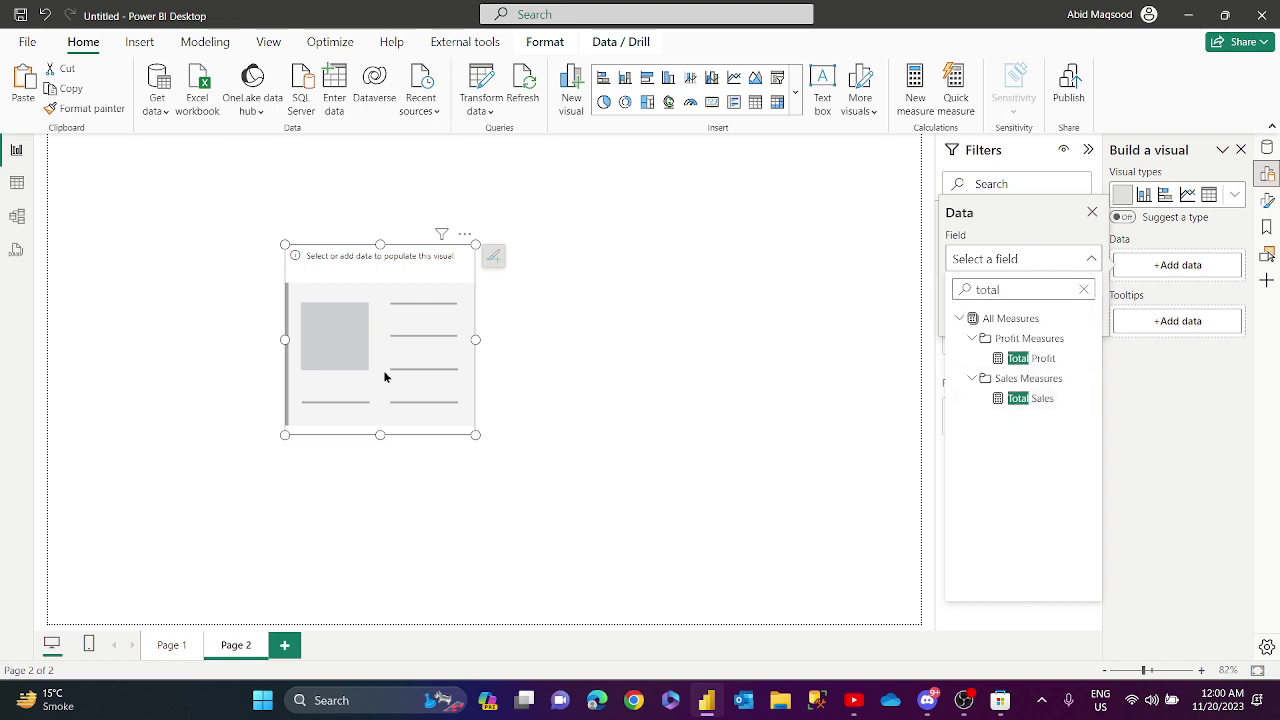
left_click(960, 399)
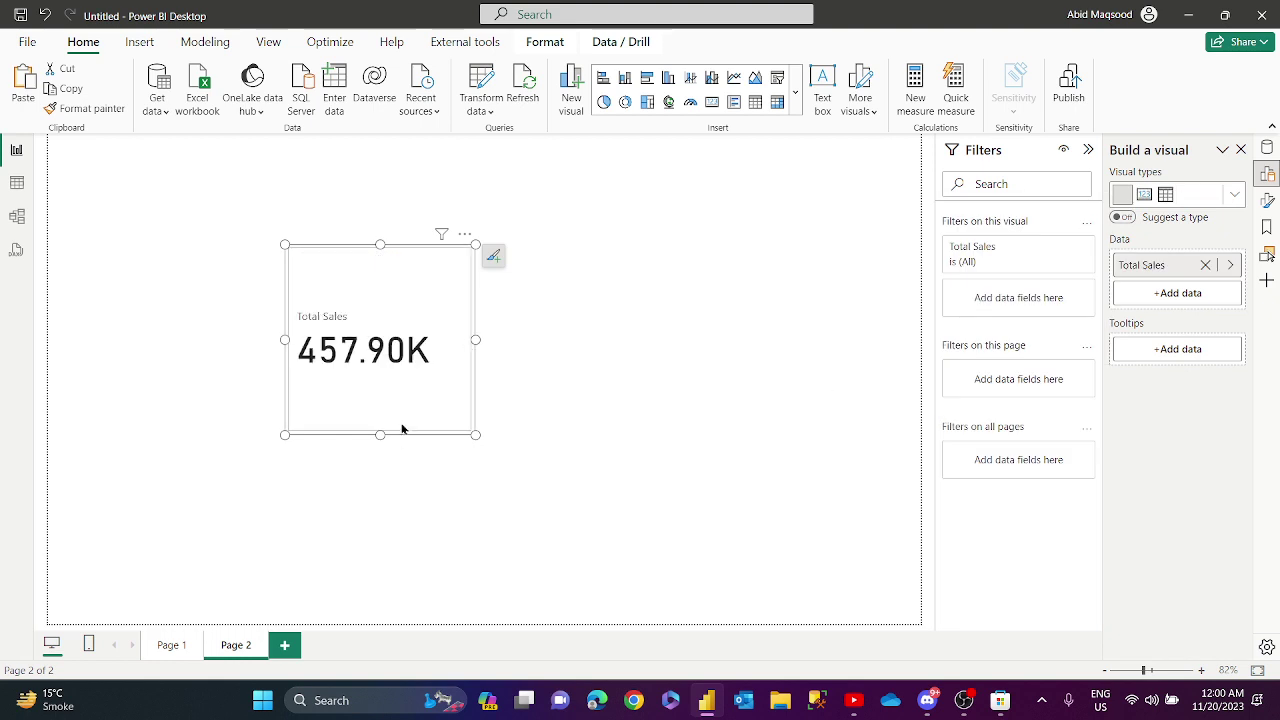
left_click_drag(383, 434, 645, 368)
Duplicate the Total Sales card beside the original, and delete the copy.
key("ctrl+c")
key("ctrl+v")
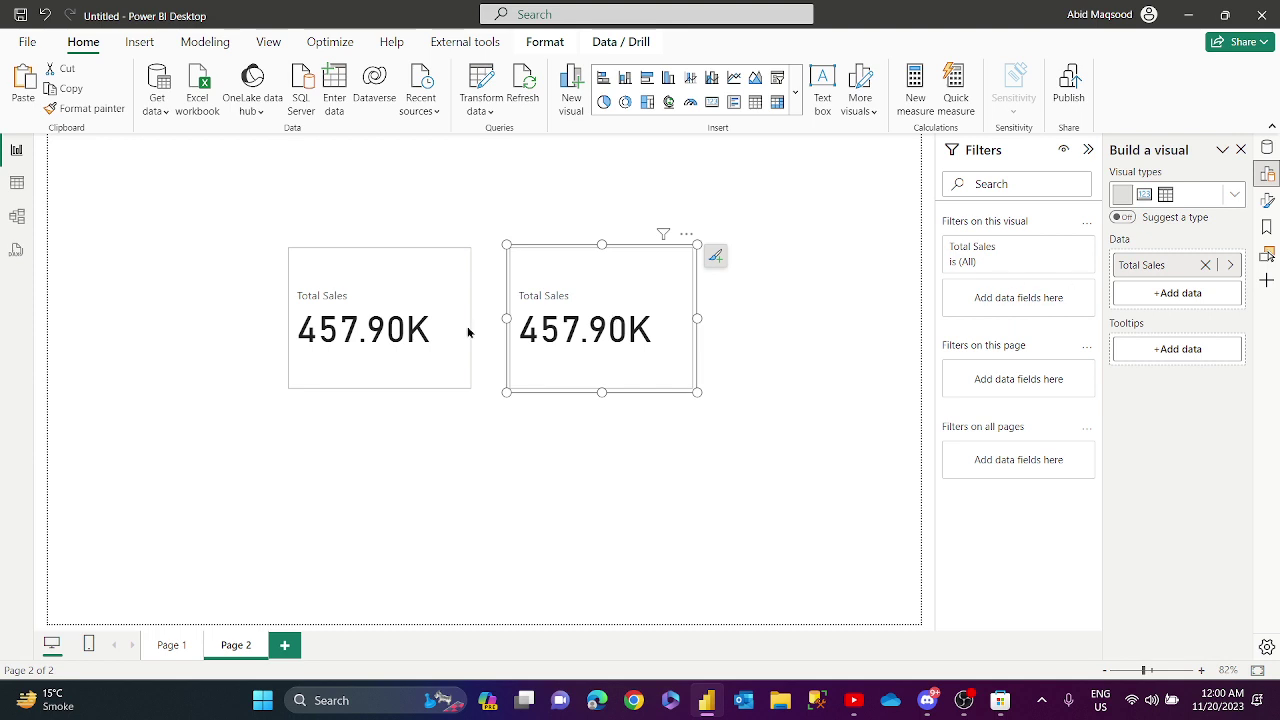
left_click(459, 381)
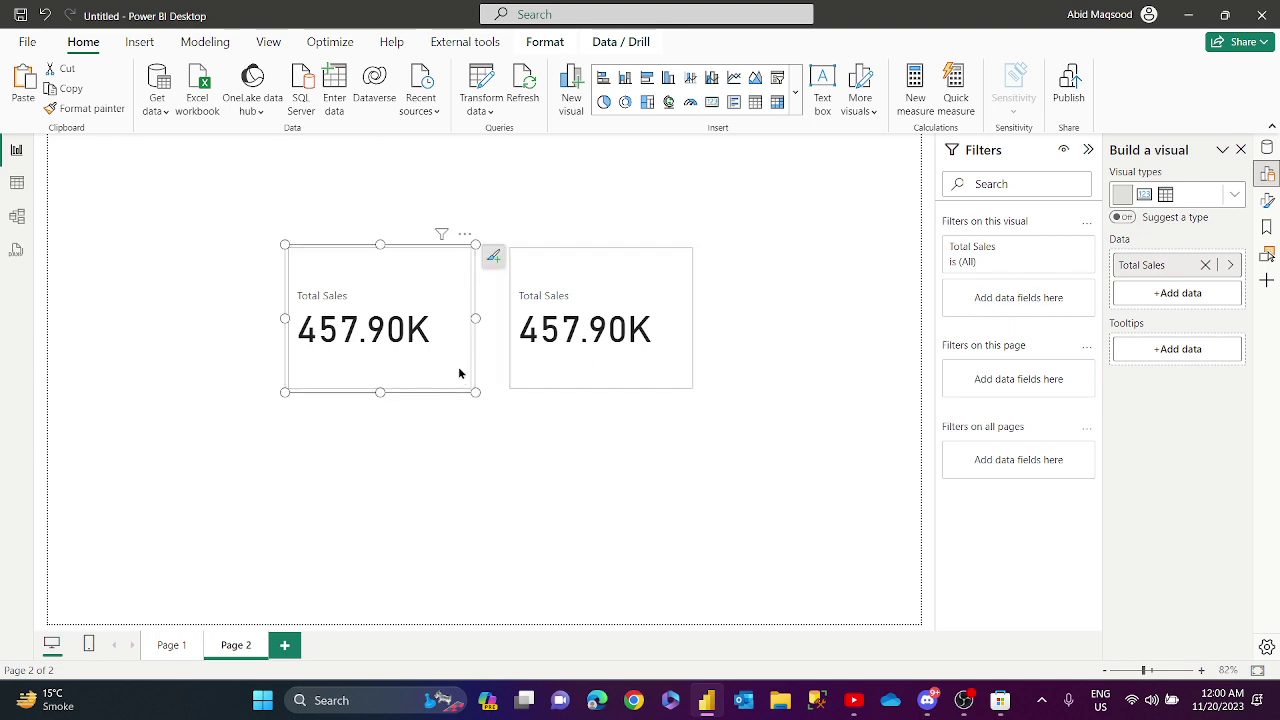
left_click(546, 382)
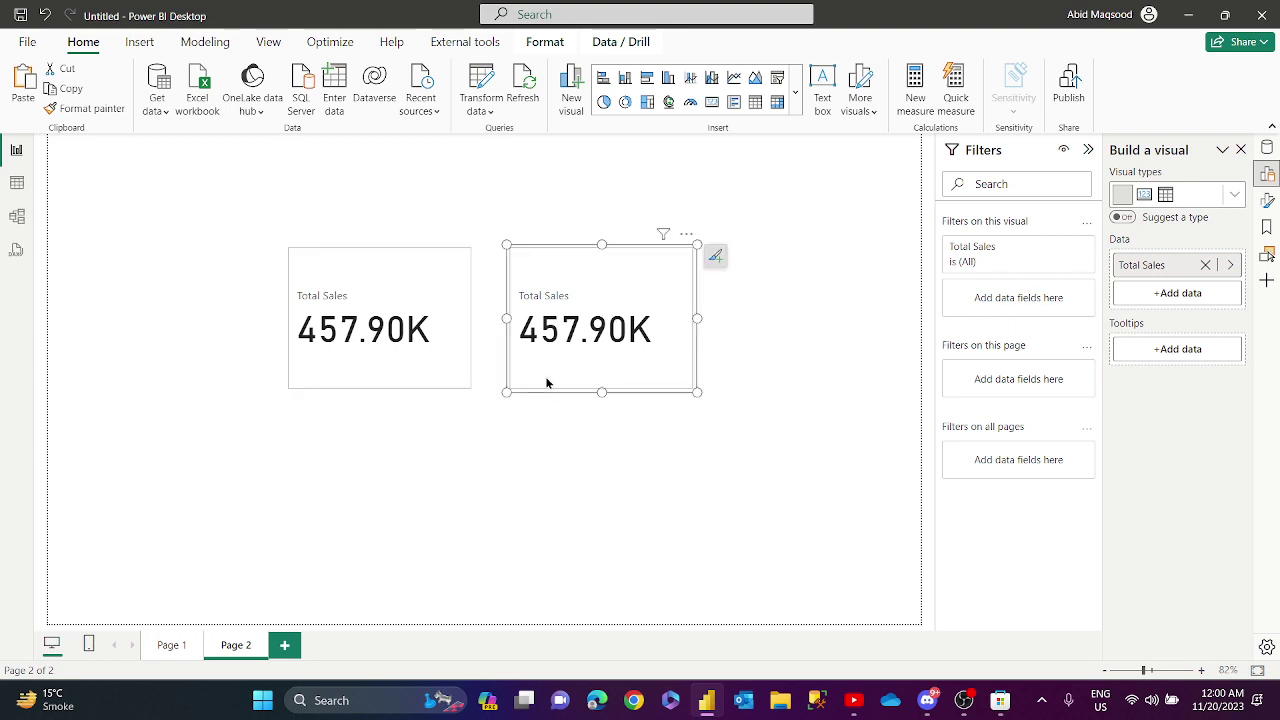
key("Delete")
Add the PM Sales measure as a reference label for the Total Sales series on the card.
left_click(437, 380)
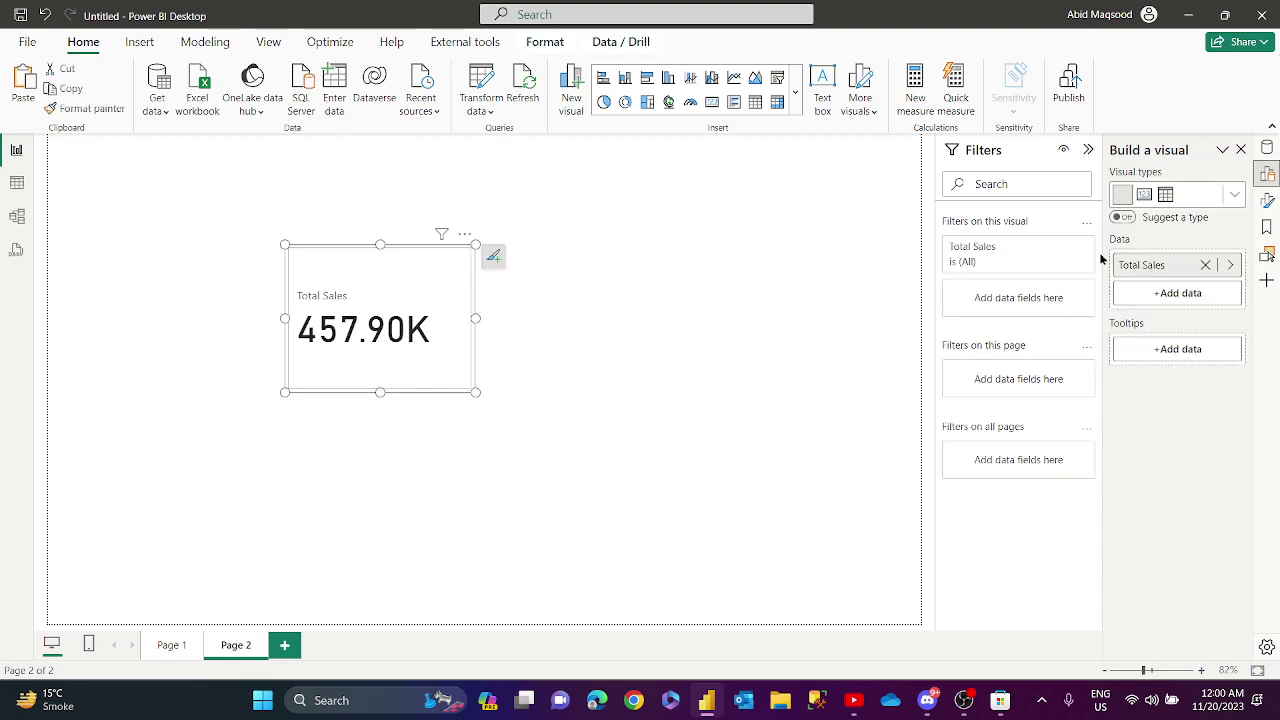
left_click(1267, 201)
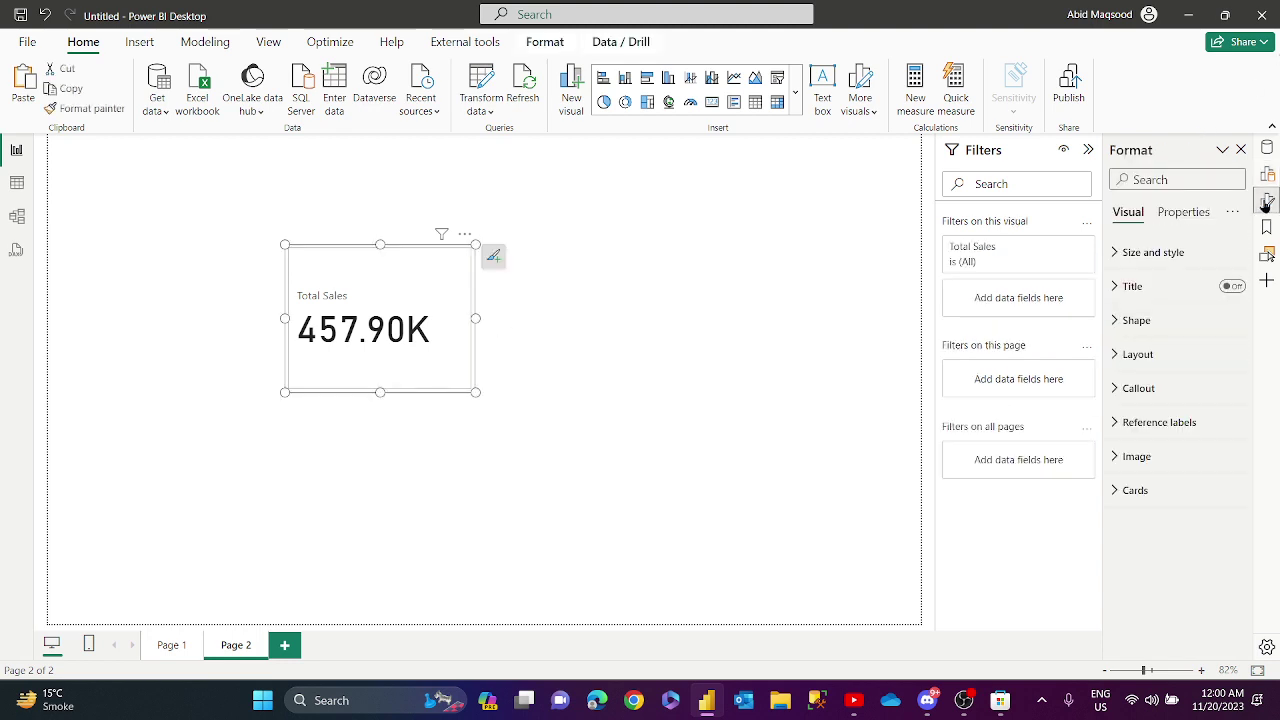
left_click(1125, 432)
scroll(1220, 476, "down", 2)
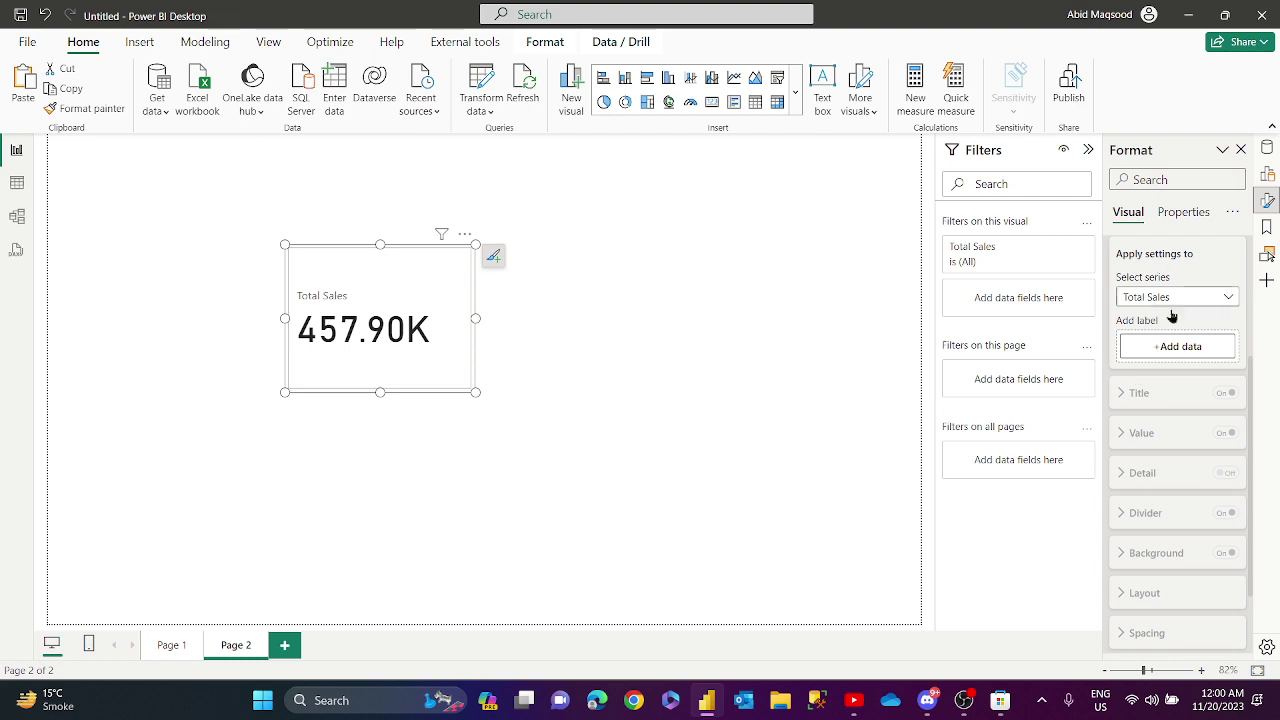
scroll(1172, 316, "up", 2)
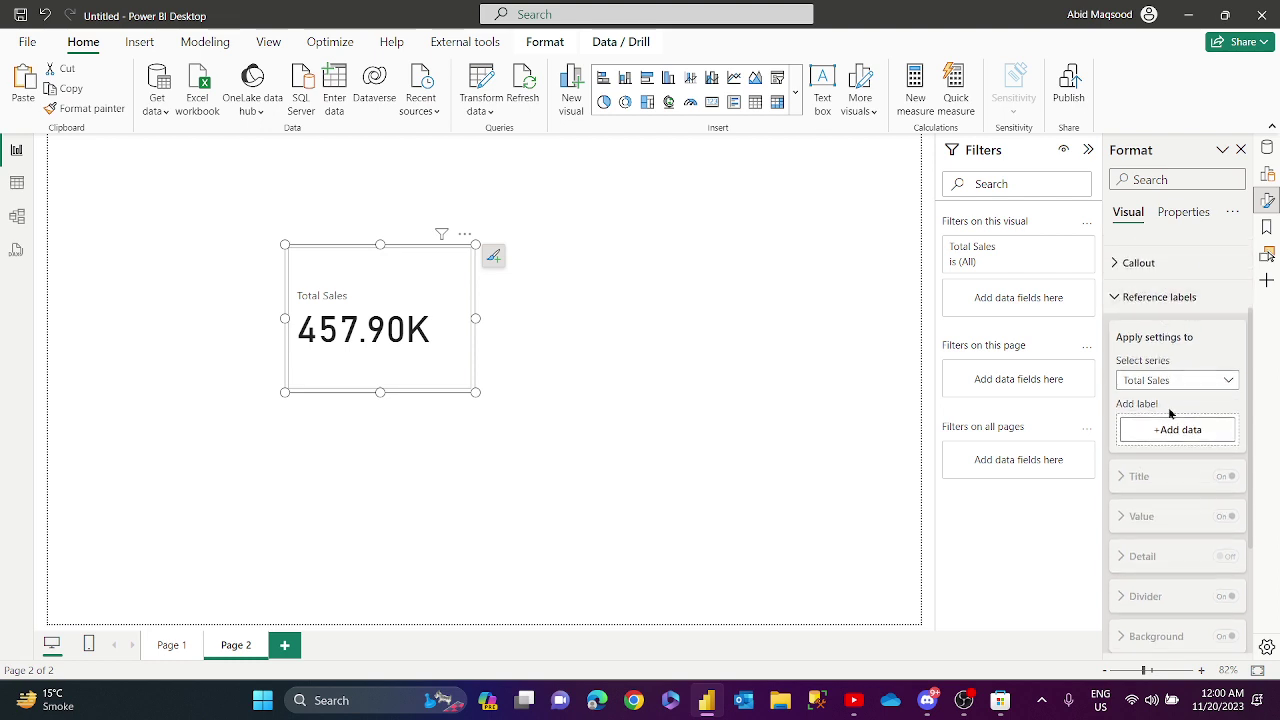
scroll(1170, 413, "down", 2)
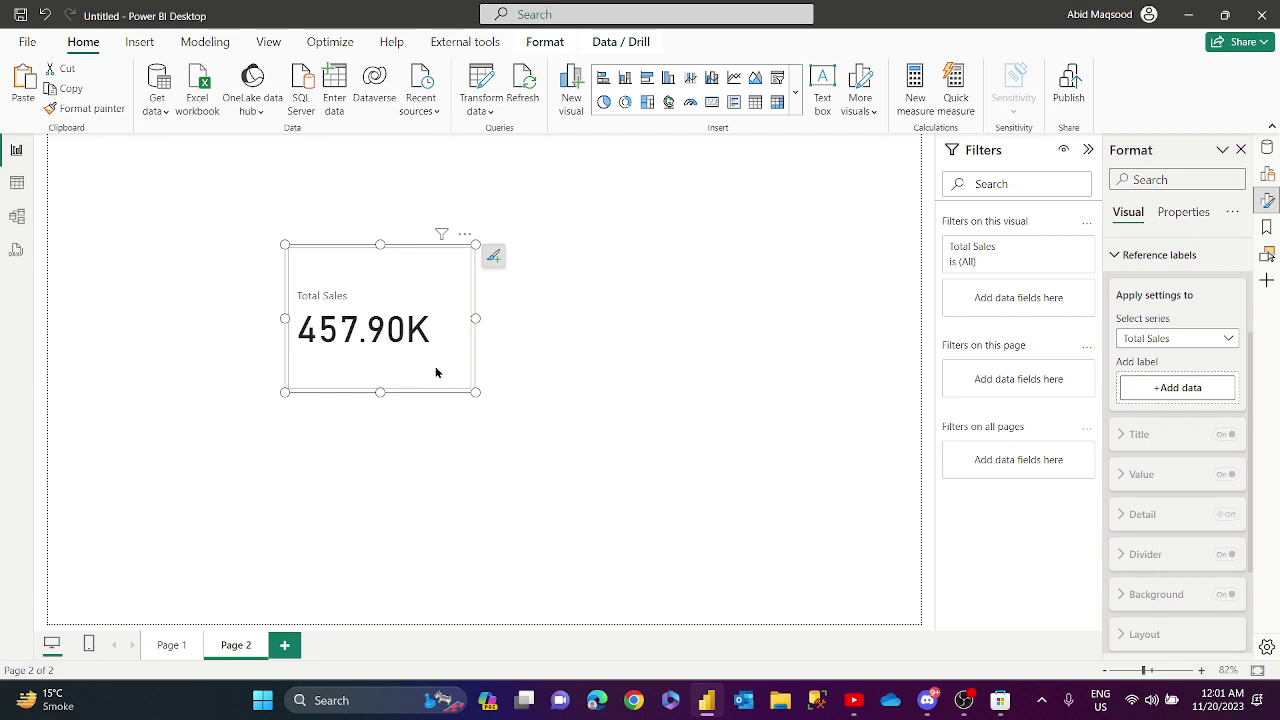
left_click(1141, 388)
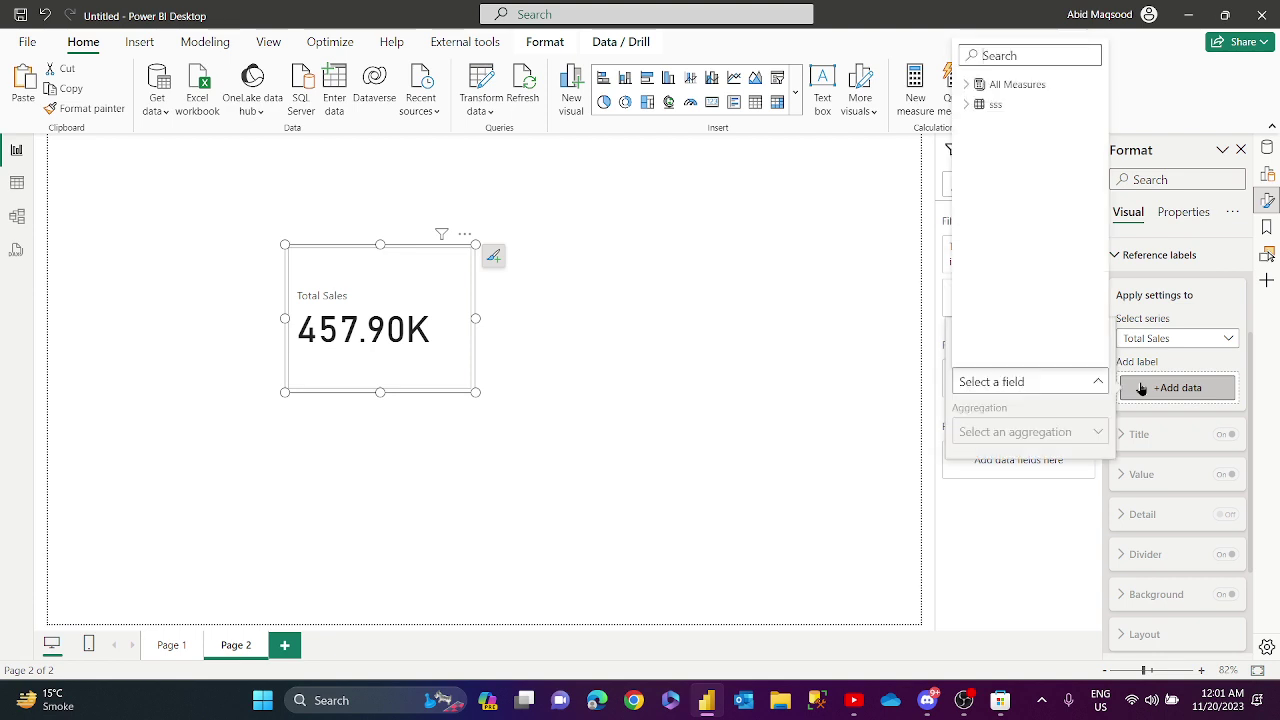
left_click(966, 86)
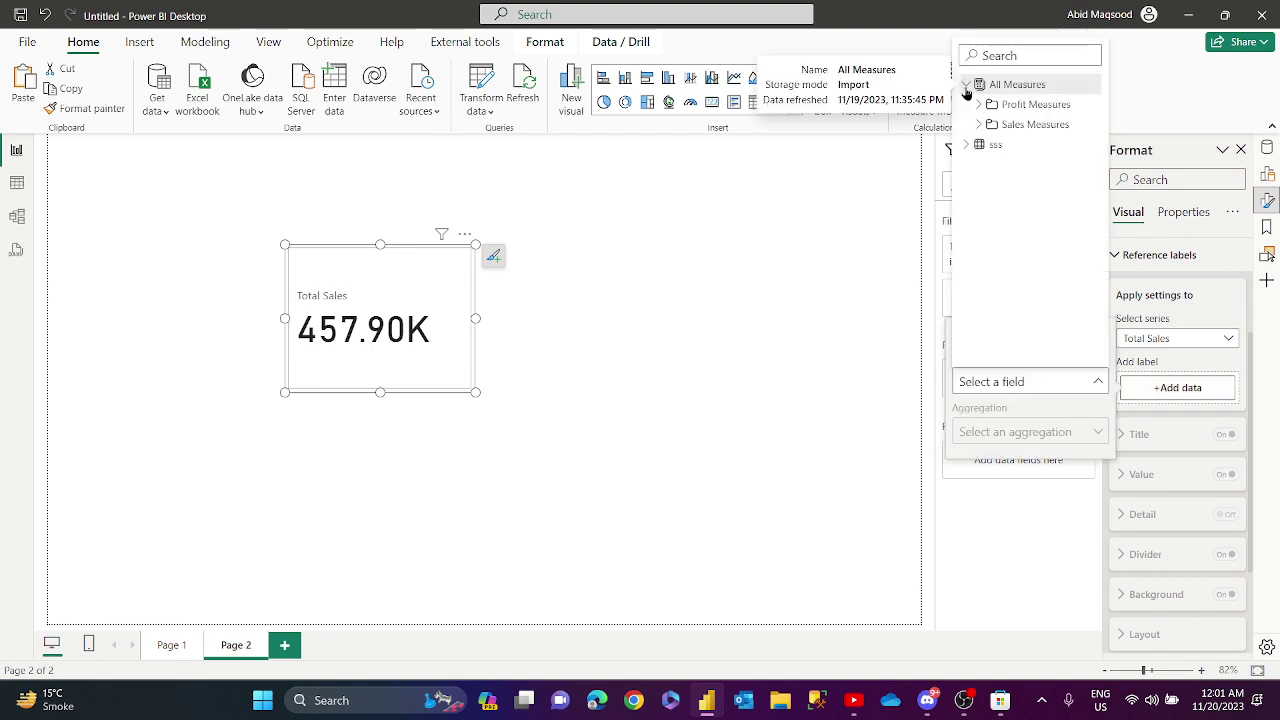
left_click(979, 124)
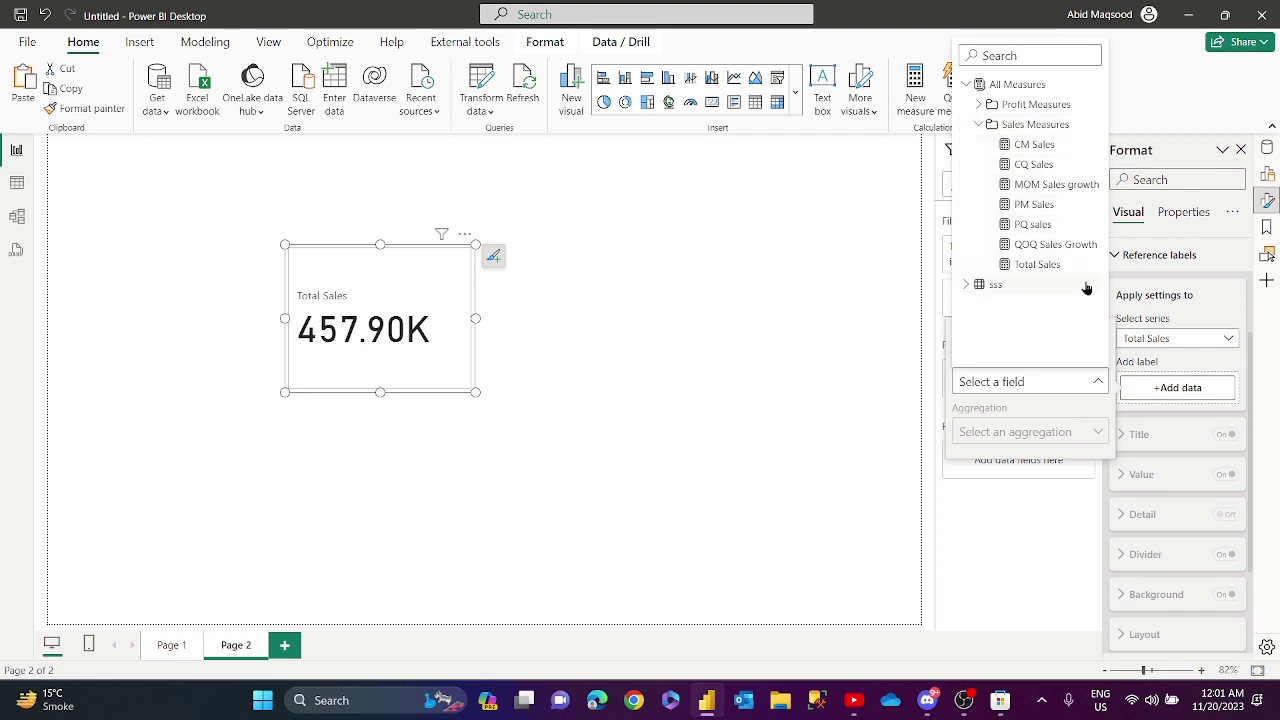
left_click(1036, 205)
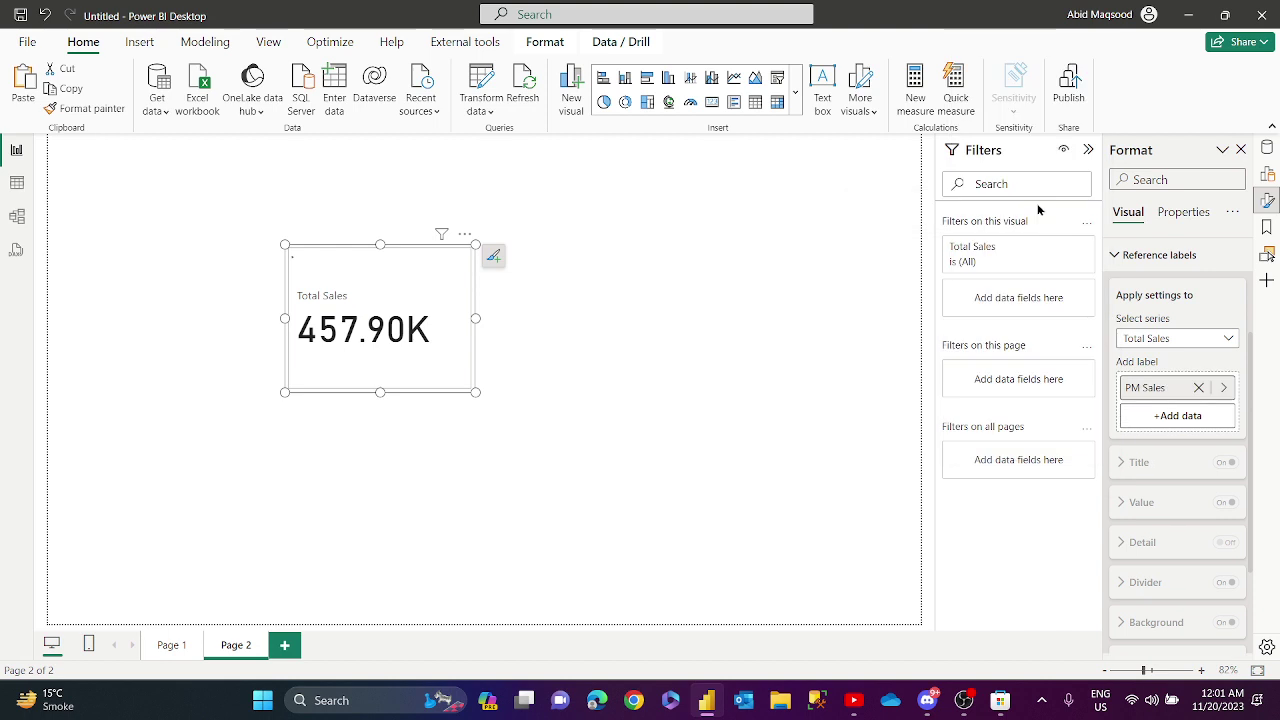
Add the PQ sales measure as a second reference label on the Total Sales card.
left_click(1179, 418)
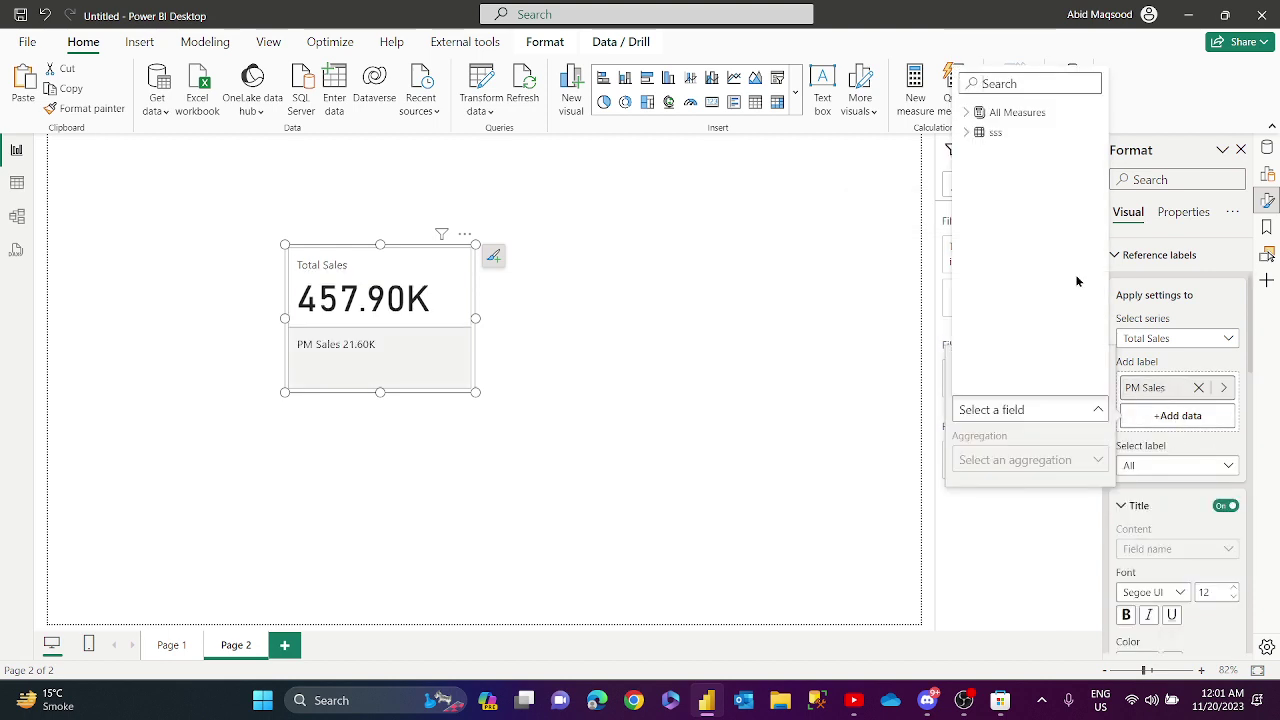
left_click(968, 113)
left_click(979, 152)
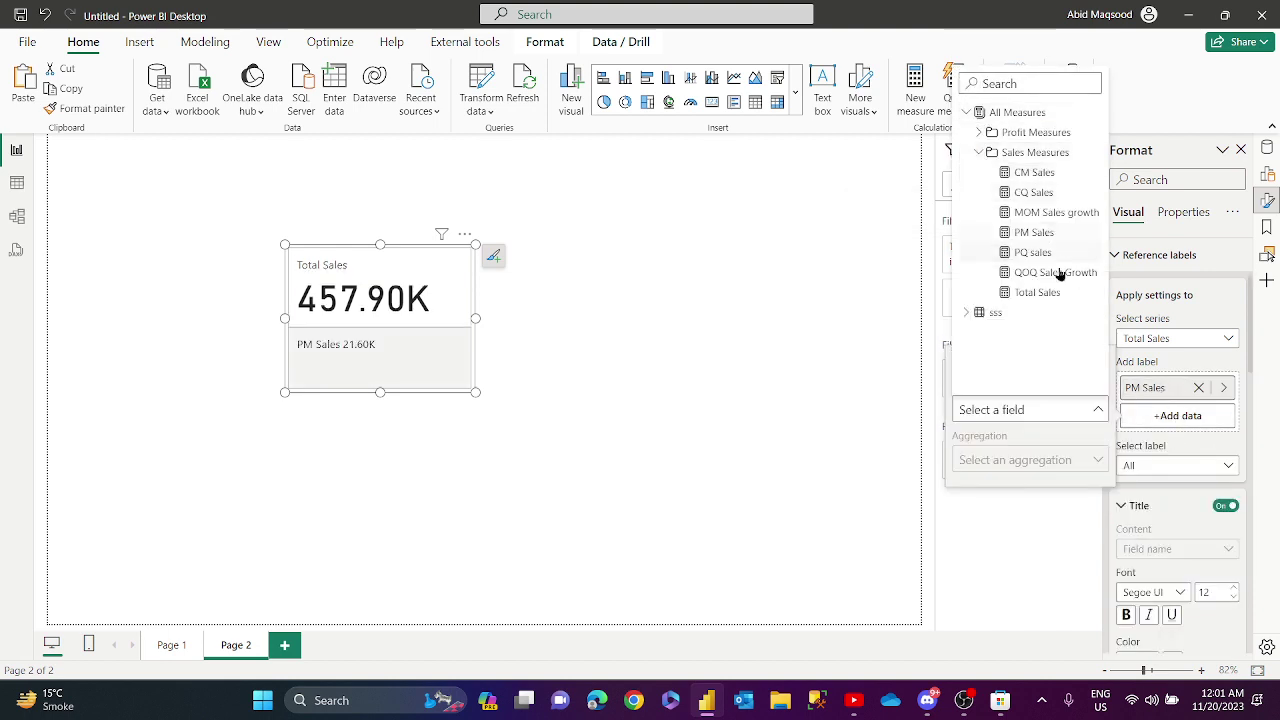
left_click(1035, 253)
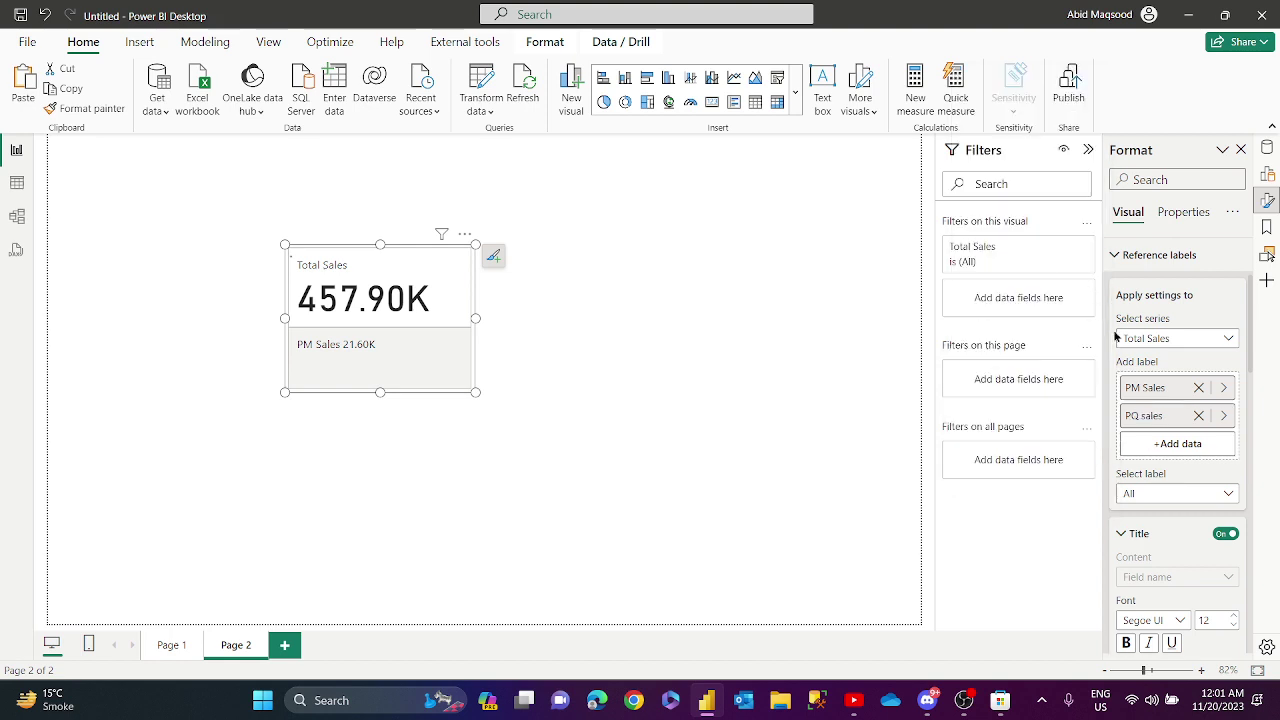
Add the CM Sales measure as a third reference label on the Total Sales card.
left_click(1170, 443)
left_click(967, 140)
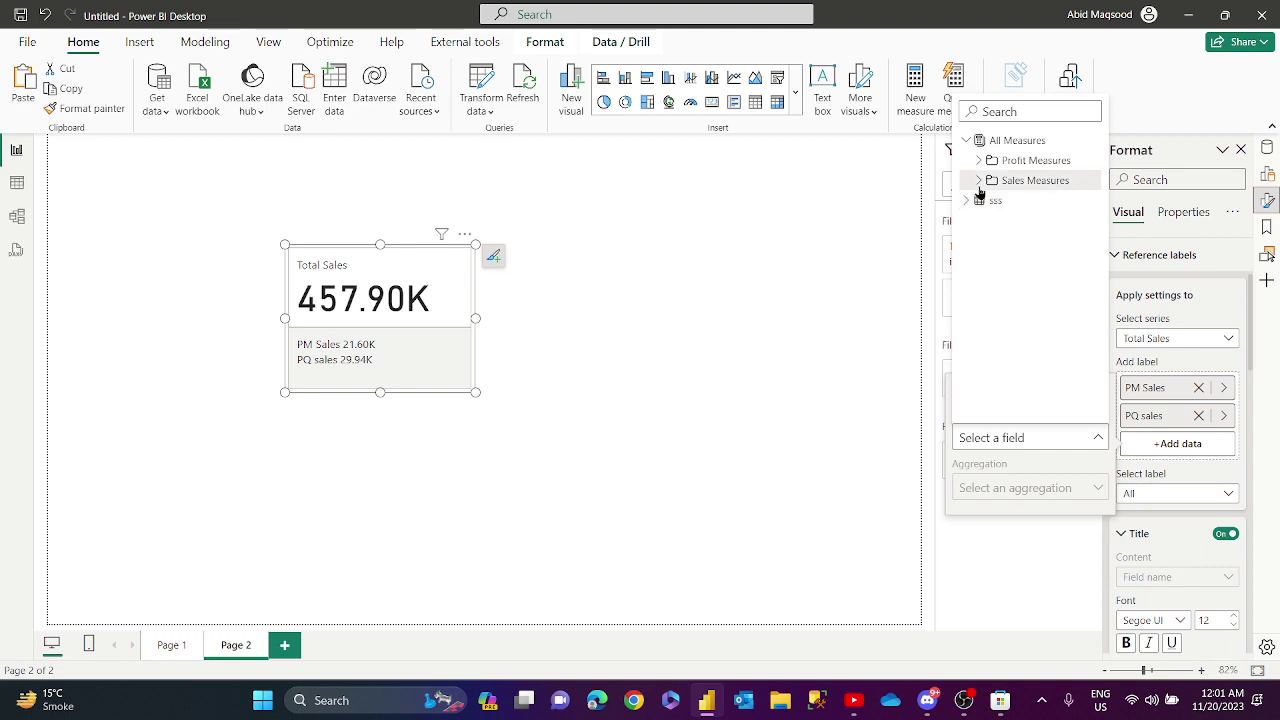
left_click(979, 181)
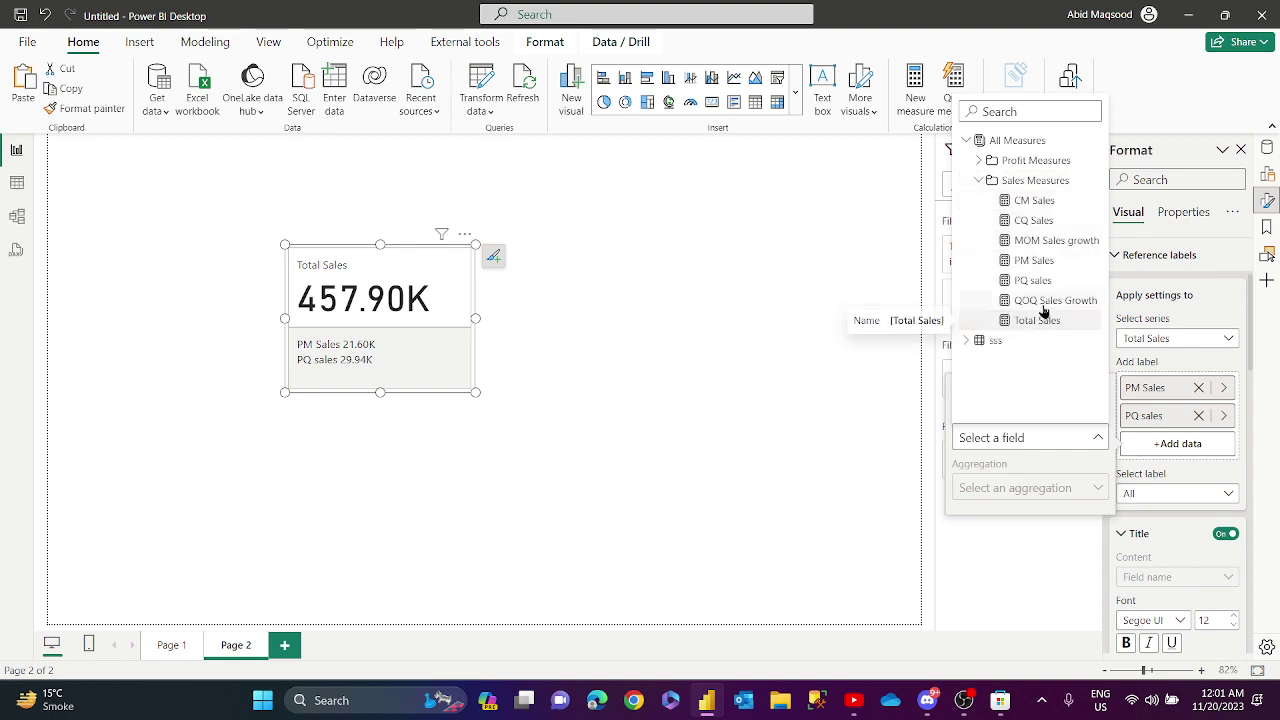
left_click(1048, 203)
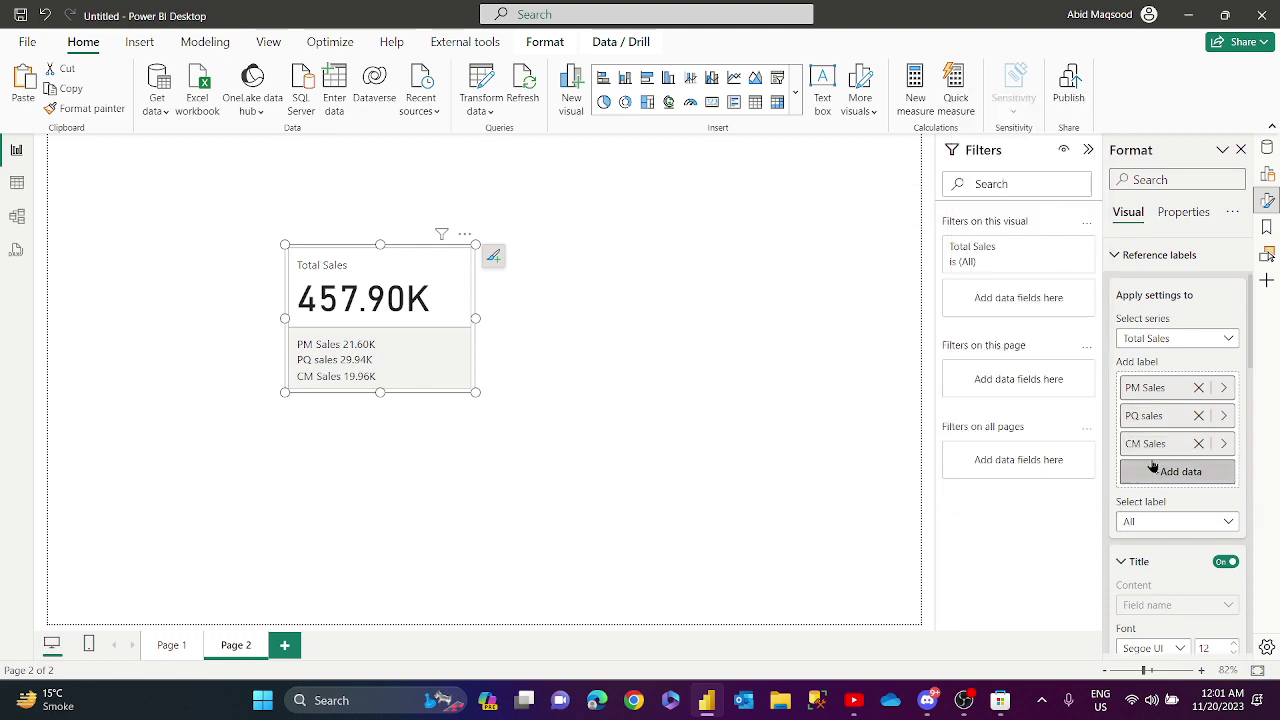
Add the CQ Sales measure as a fourth reference label and increase the card's height to fit all labels.
left_click(1155, 474)
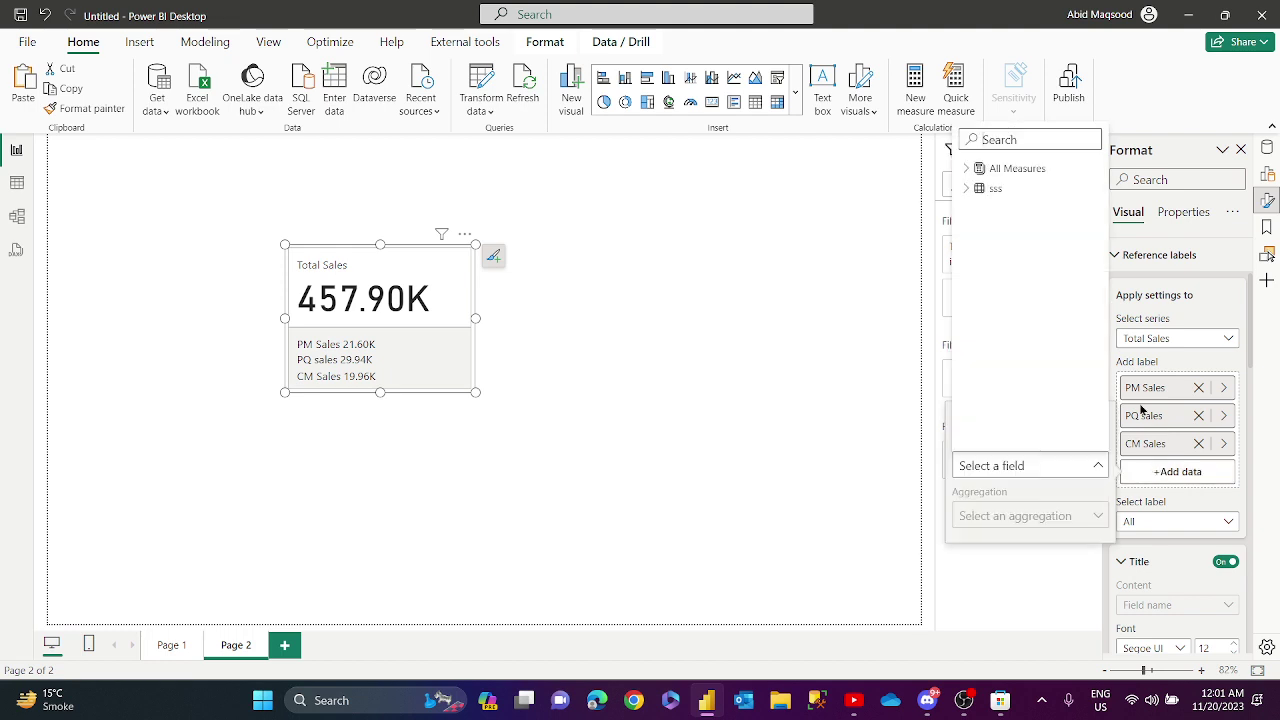
left_click(968, 170)
left_click(979, 208)
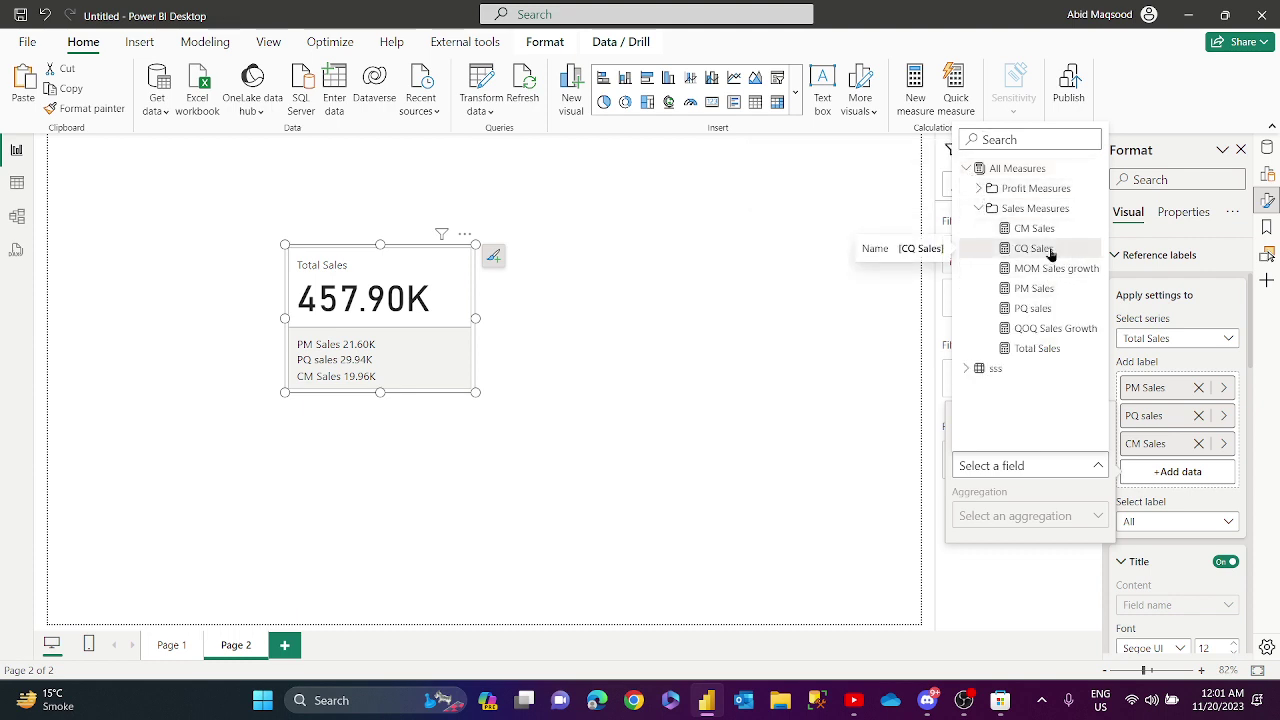
left_click(1034, 248)
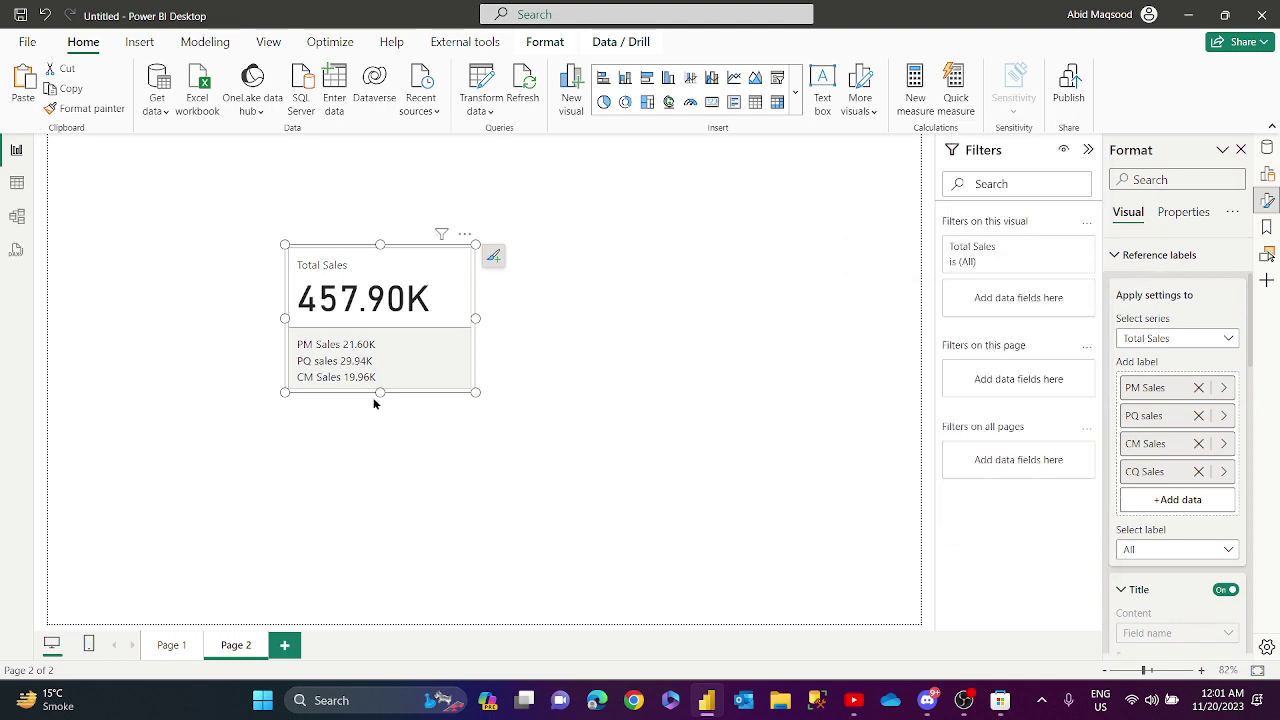
left_click_drag(382, 391, 387, 436)
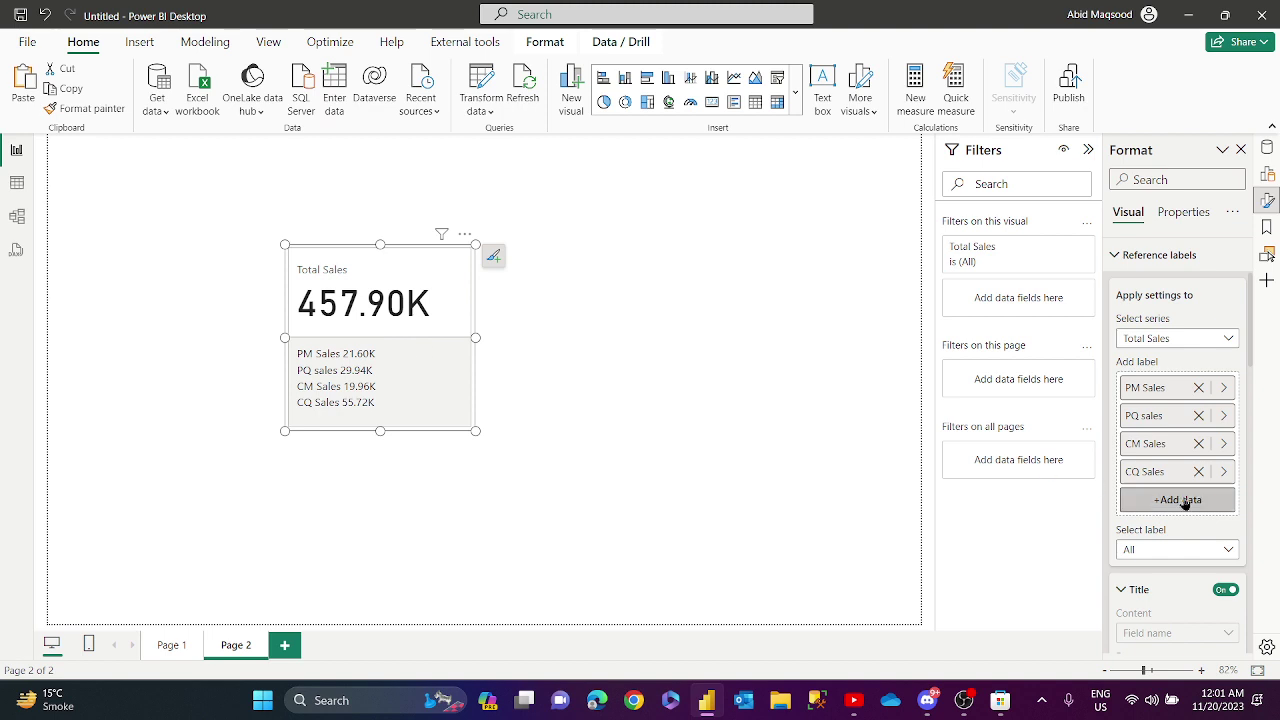
Give the PM Sales reference label a custom title reading "Last Month Sales:".
scroll(1190, 500, "down", 3)
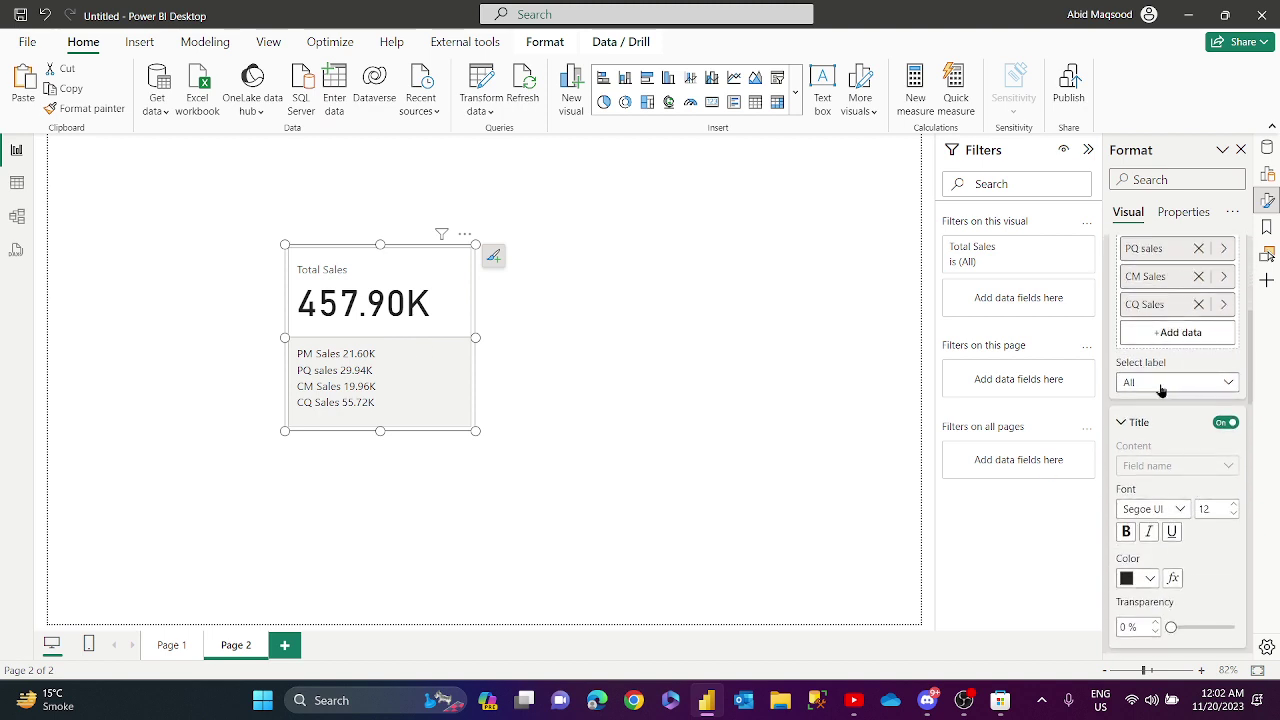
left_click(1161, 388)
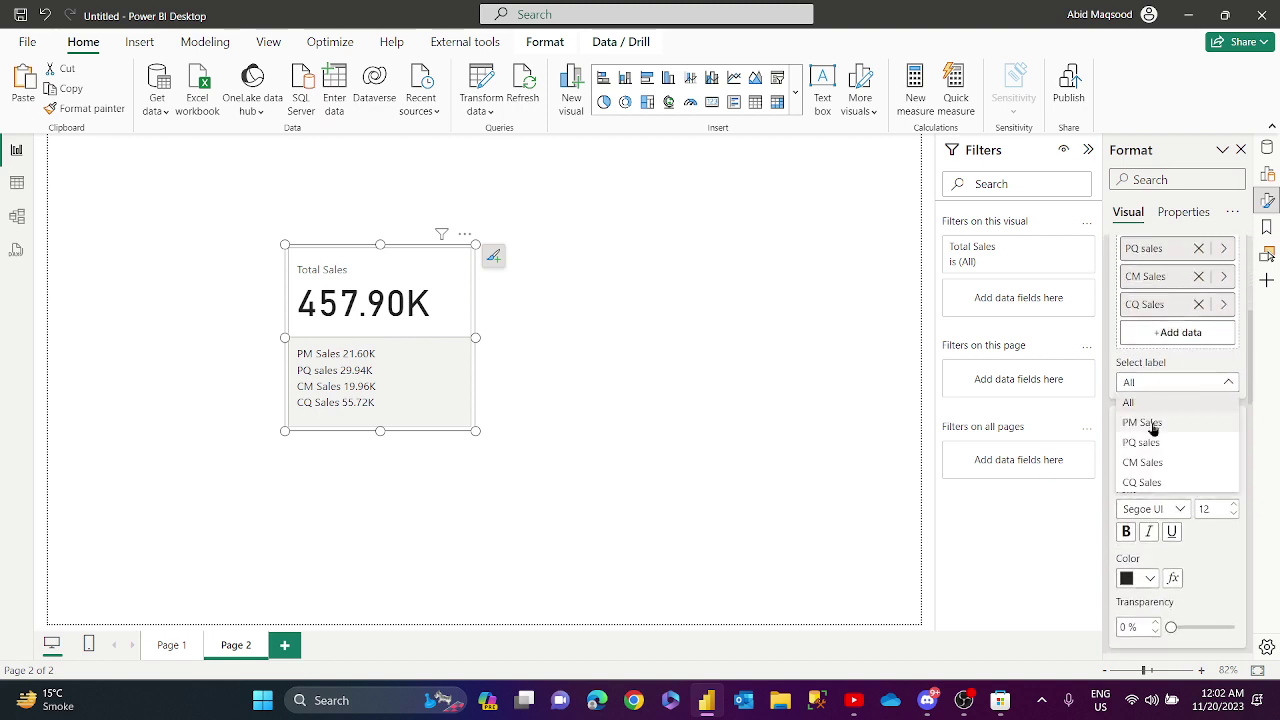
left_click(1153, 426)
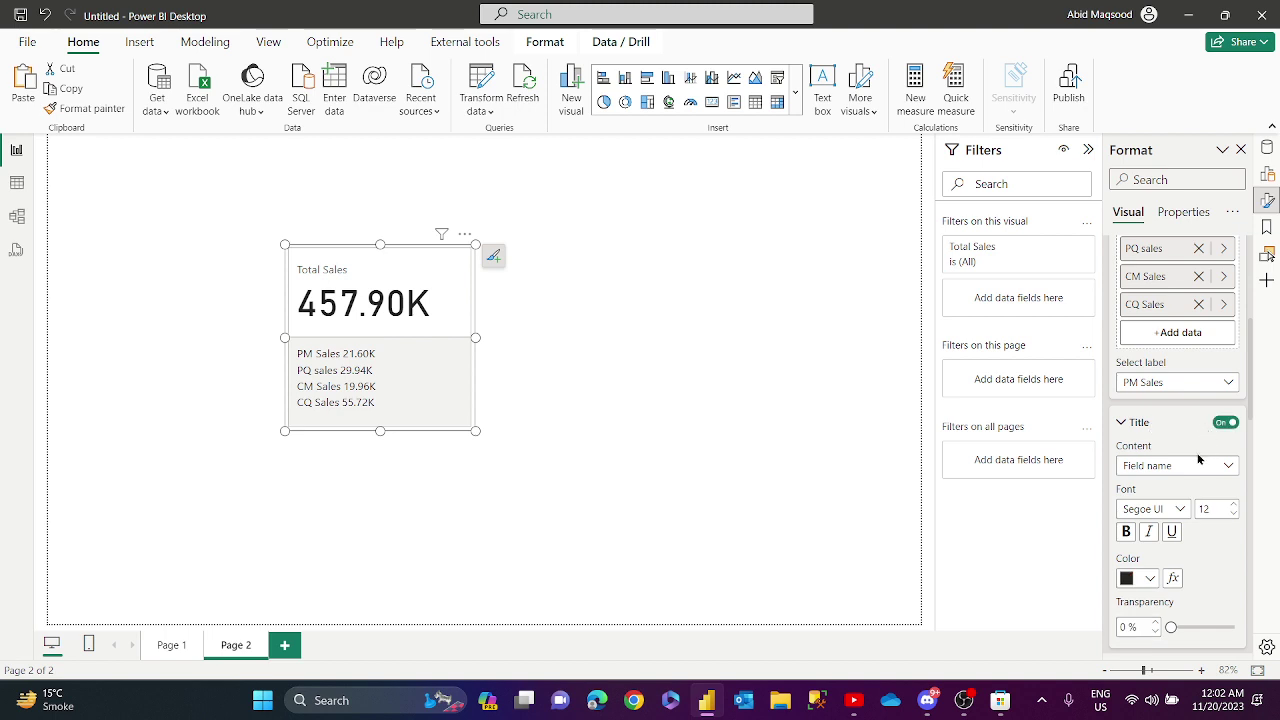
scroll(1199, 459, "down", 1)
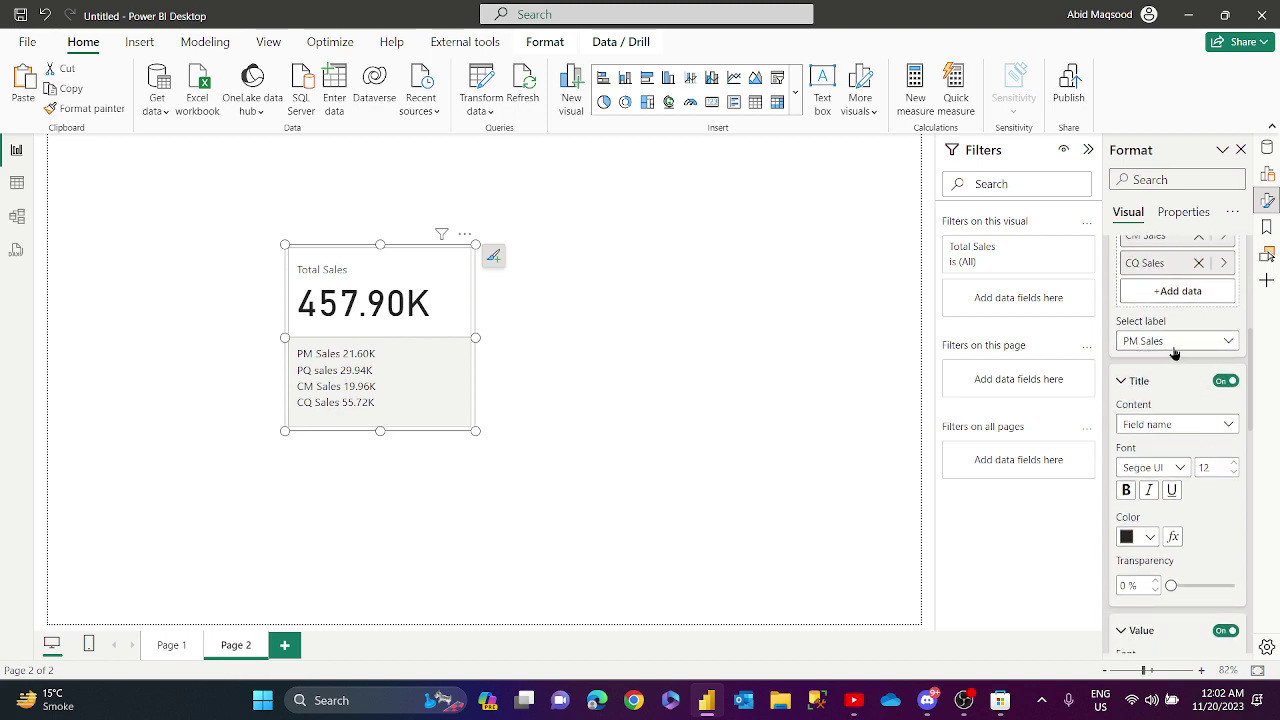
left_click(1171, 426)
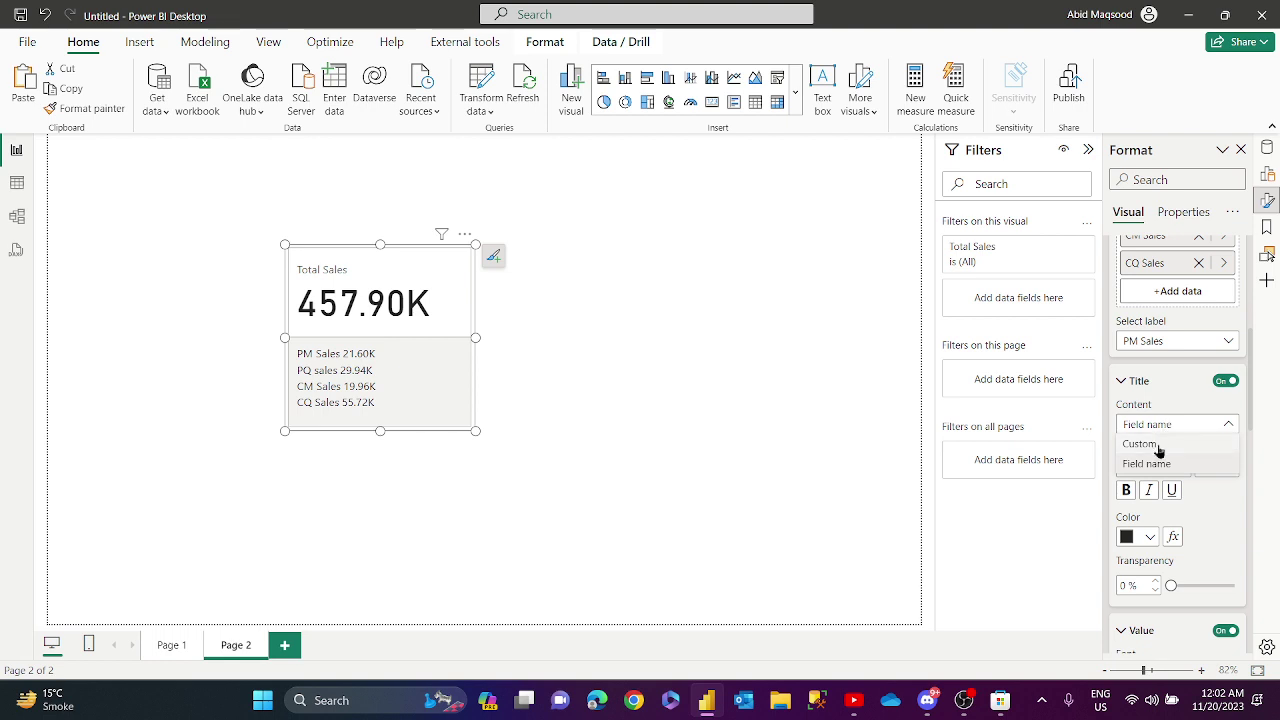
left_click(1158, 446)
left_click(1170, 469)
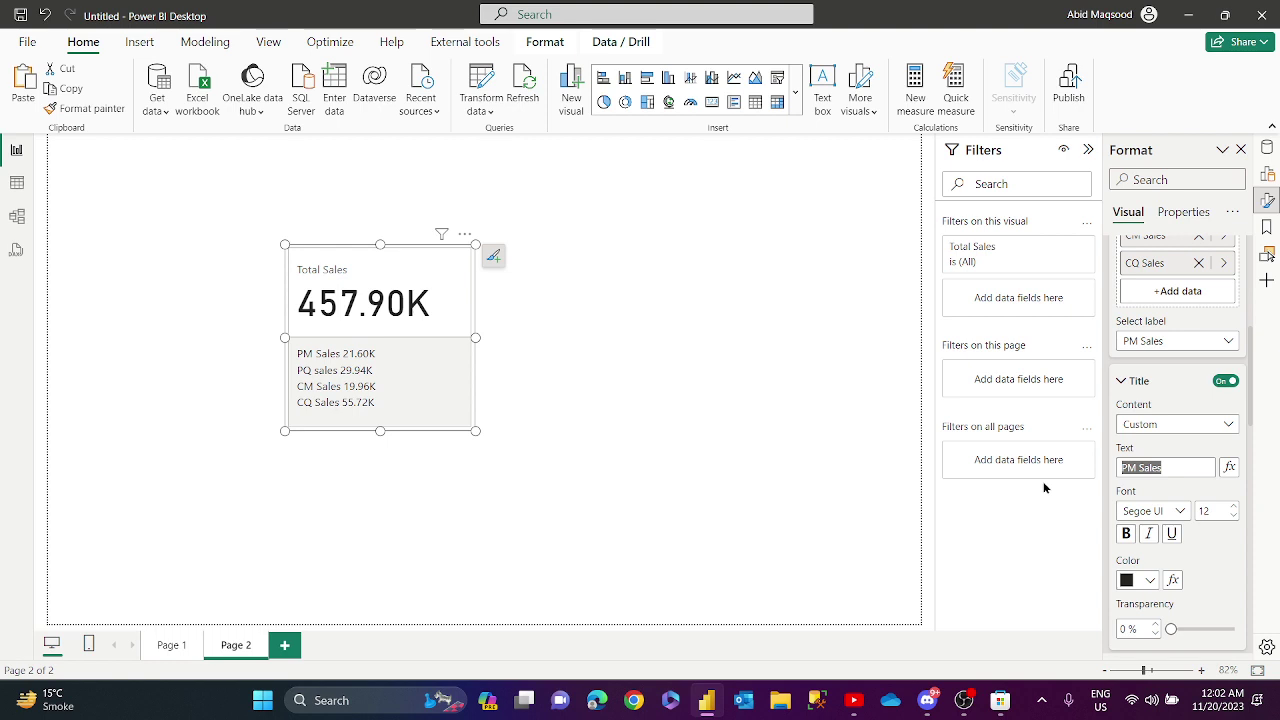
type("Last Mon")
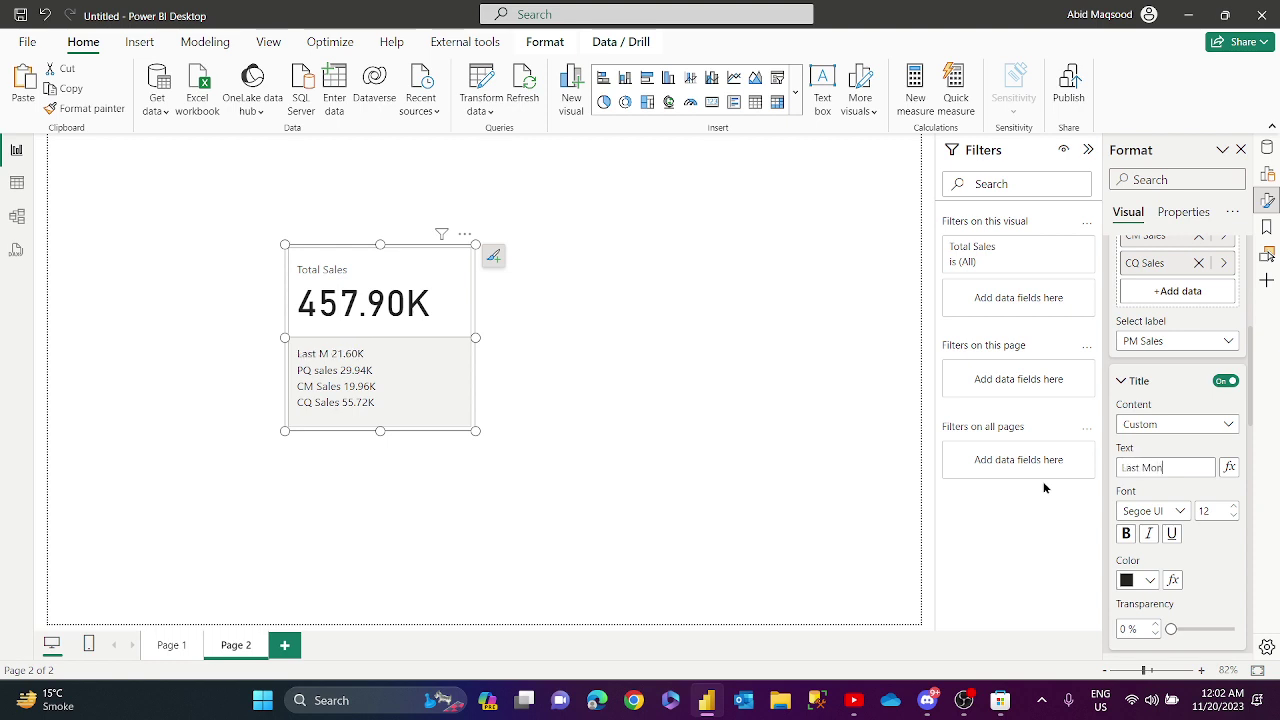
type("th Sales:")
Switch the PQ sales reference label to a custom title reading "PQ sales:".
left_click(1160, 341)
left_click(1158, 402)
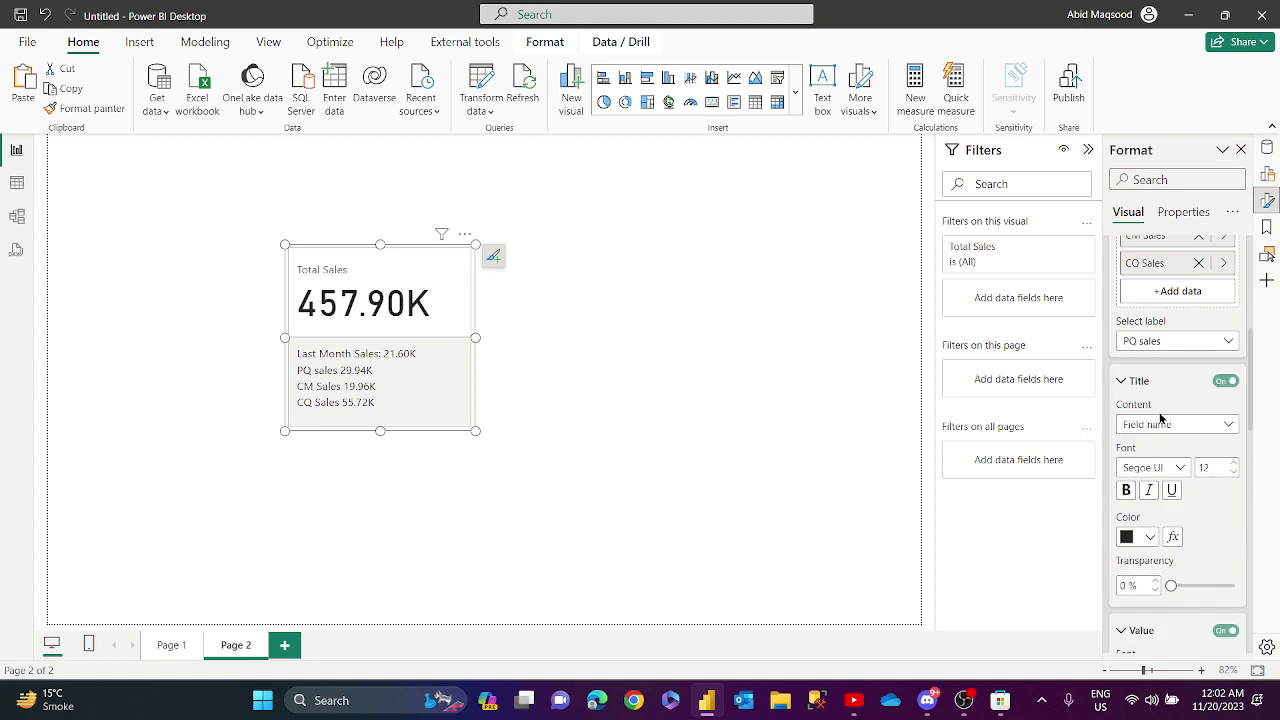
left_click(1165, 424)
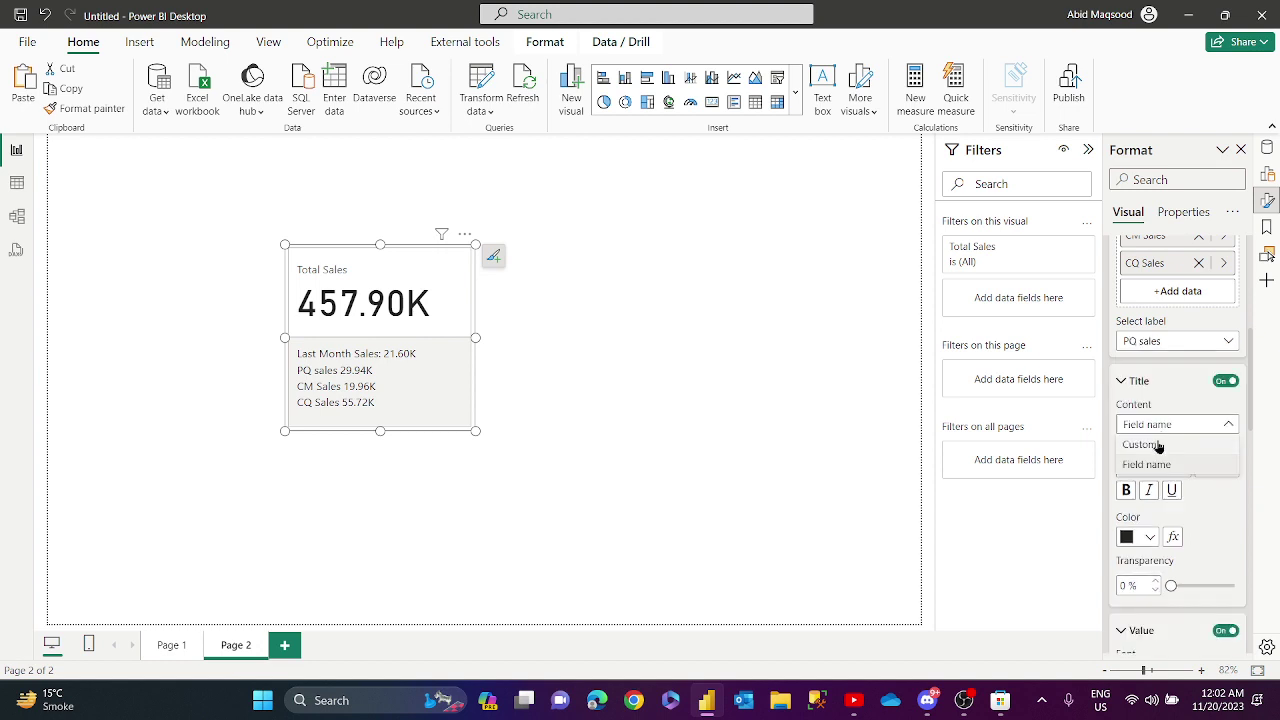
left_click(1200, 463)
right_click(1204, 467)
left_click(1208, 455)
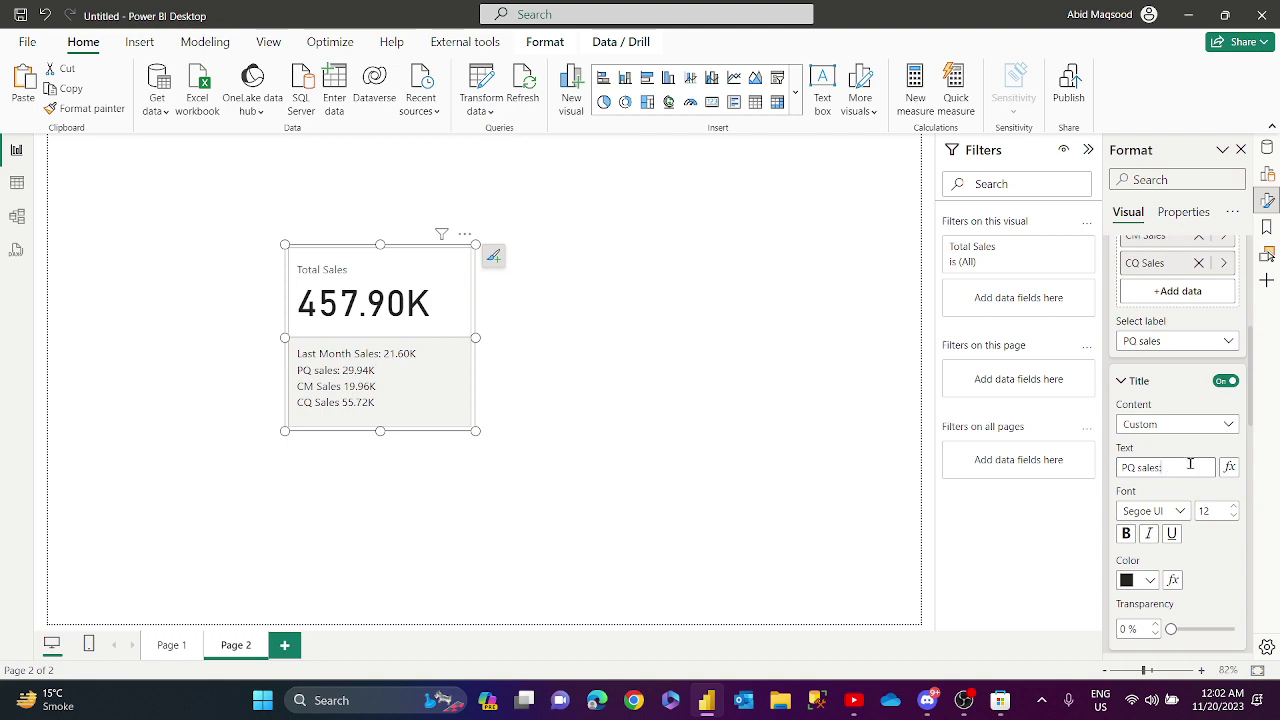
Switch the CM Sales reference label to a custom title reading "CM Sales:".
left_click(1160, 343)
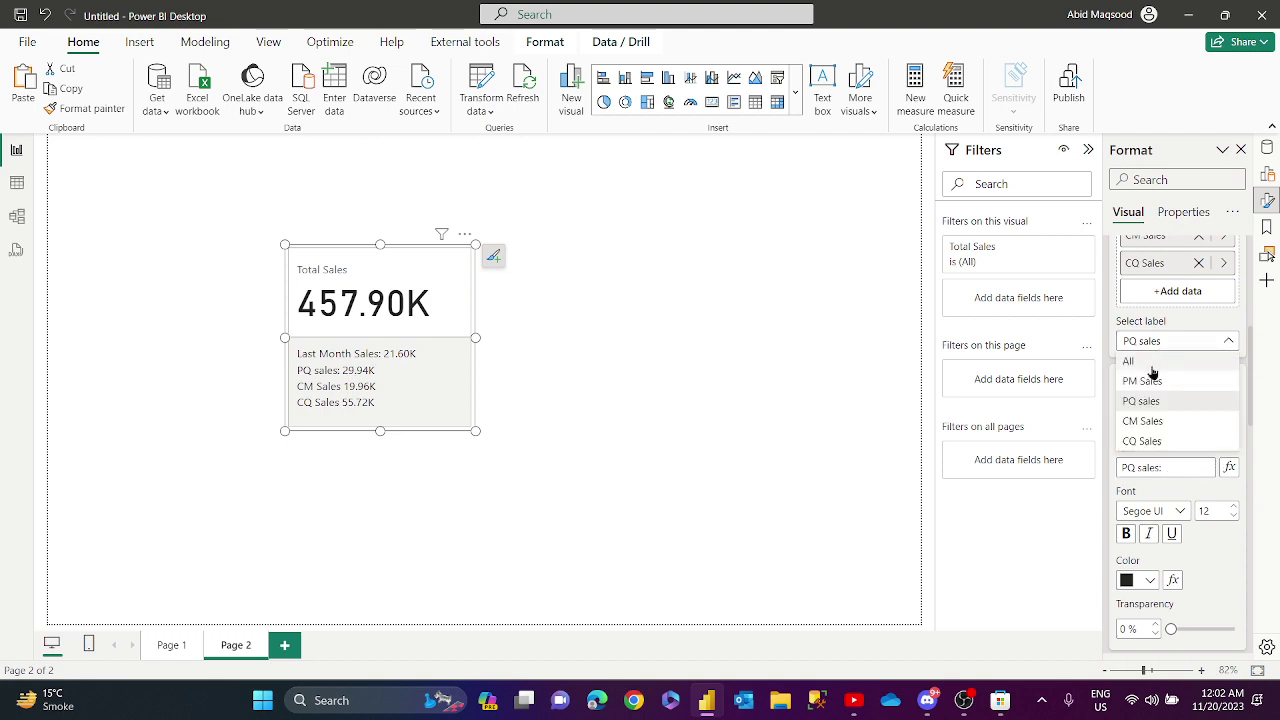
left_click(1155, 422)
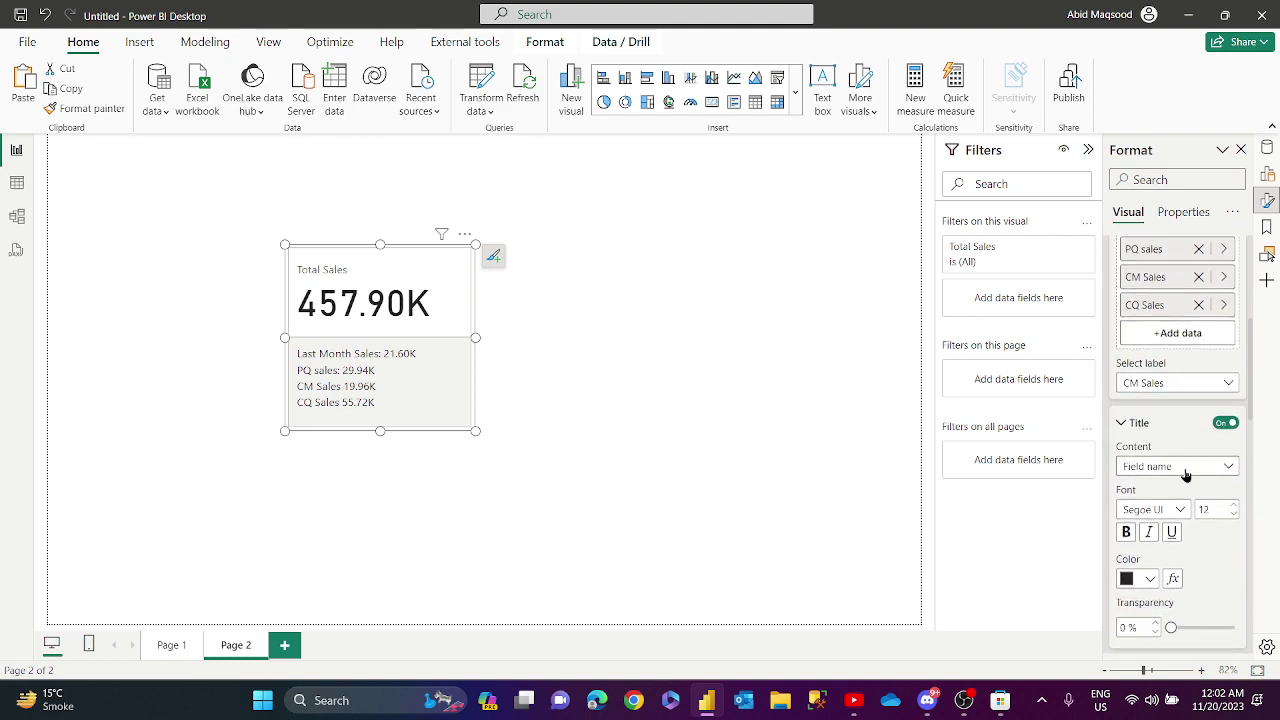
left_click(1182, 466)
left_click(1161, 485)
left_click(1176, 510)
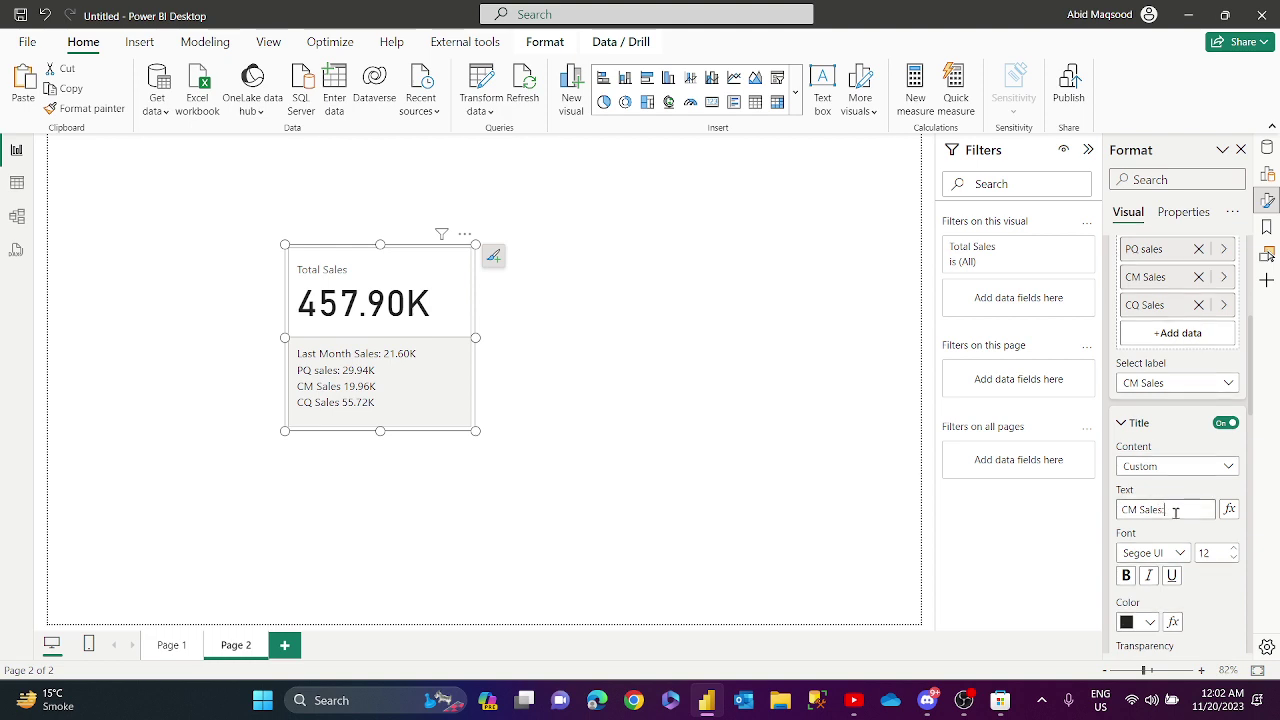
type(":")
Enable the image on the Total Sales card and load increase_8879808.png from the Downloads folder.
scroll(1182, 446, "down", 5)
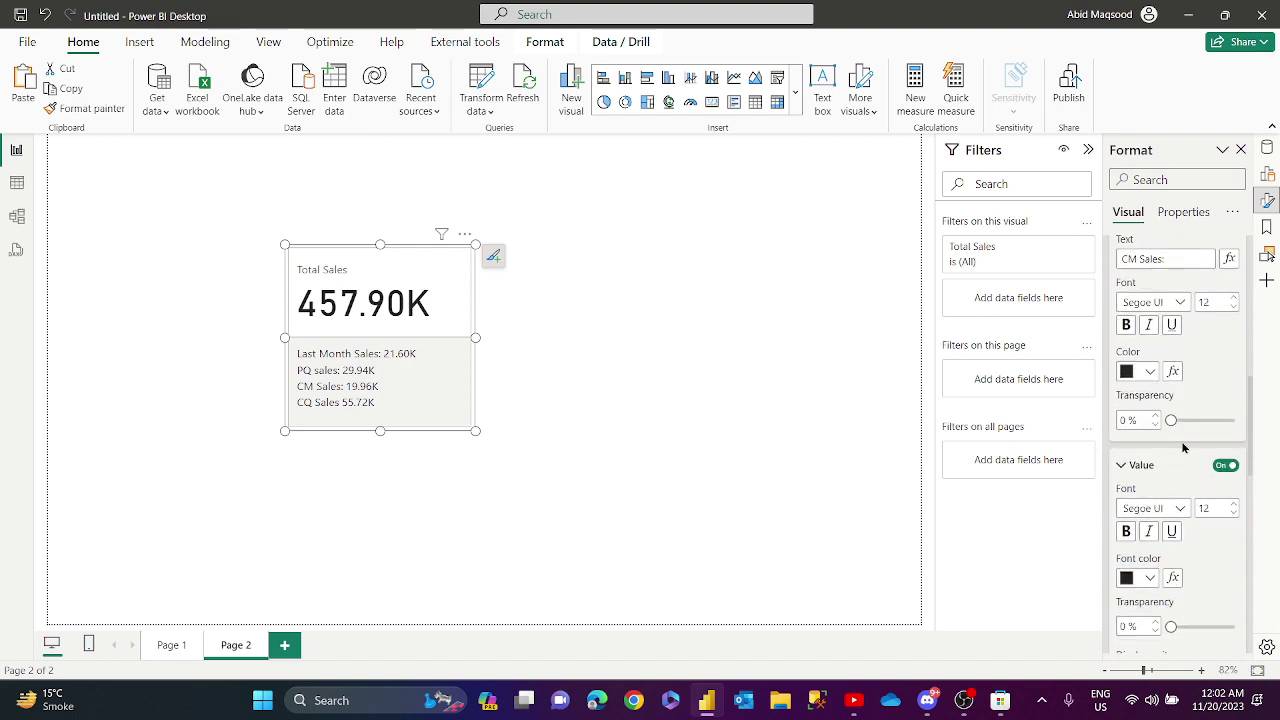
scroll(1181, 441, "down", 3)
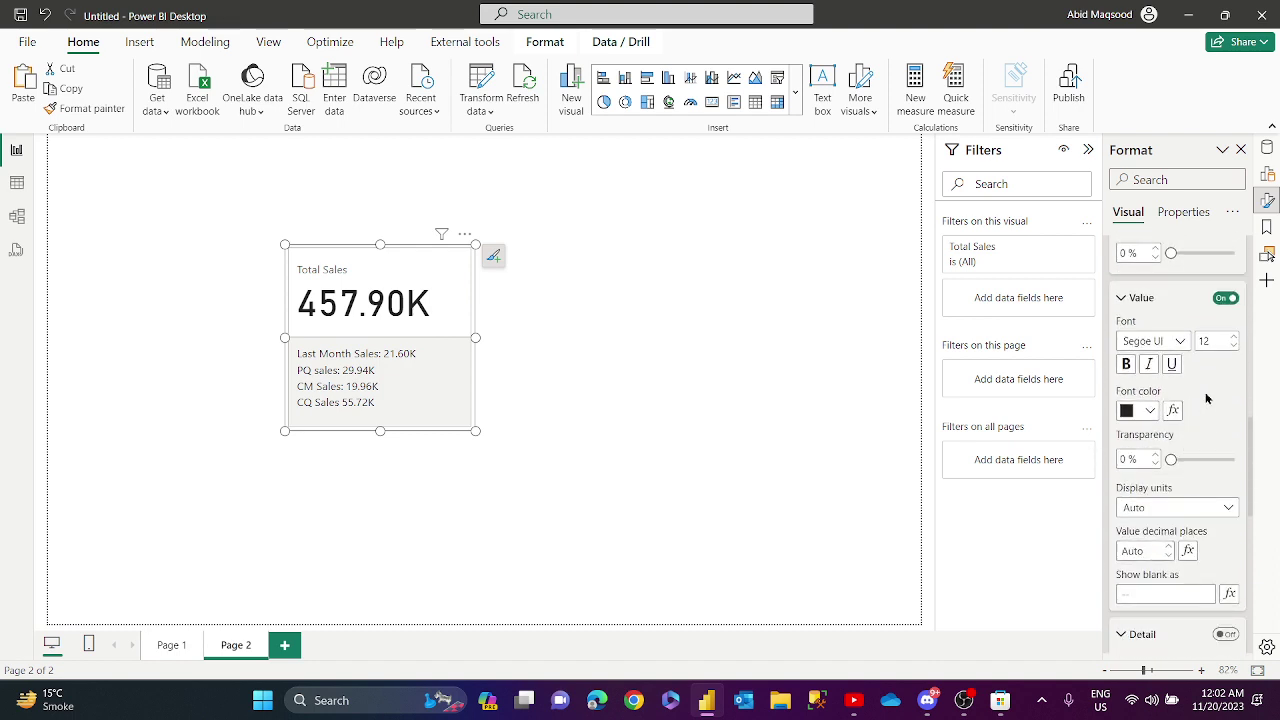
scroll(1180, 357, "down", 3)
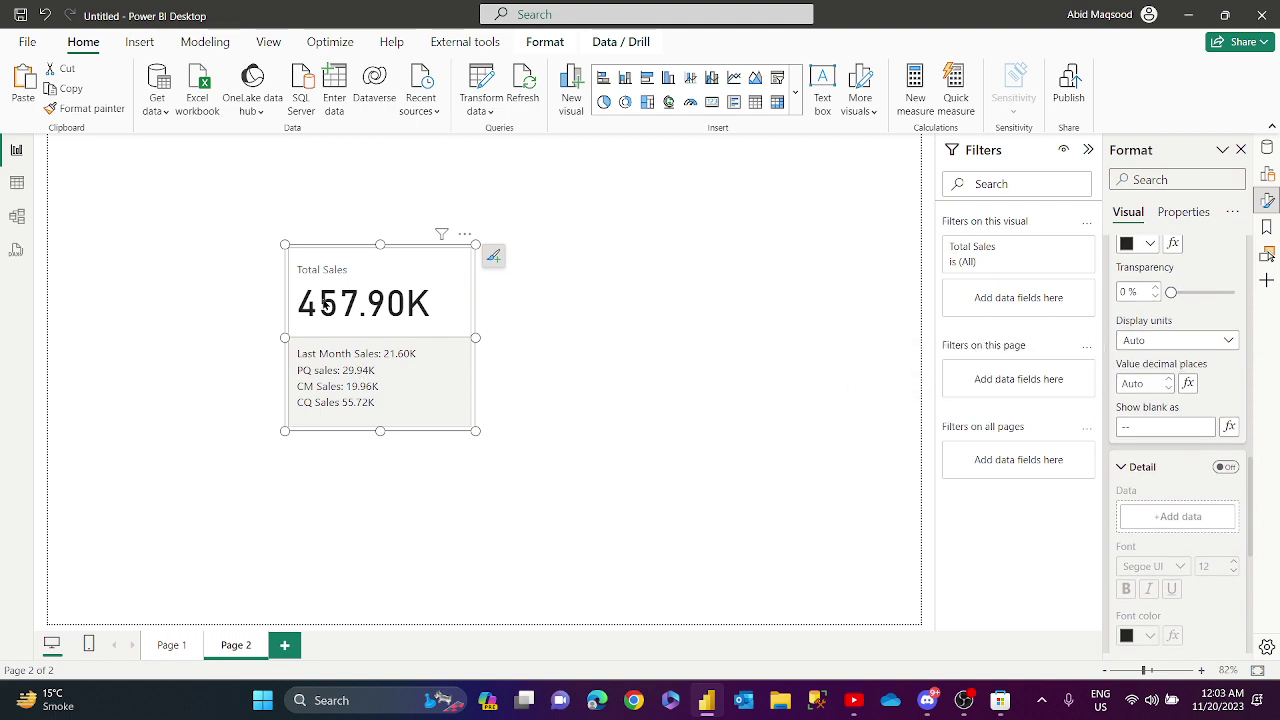
scroll(1183, 491, "down", 7)
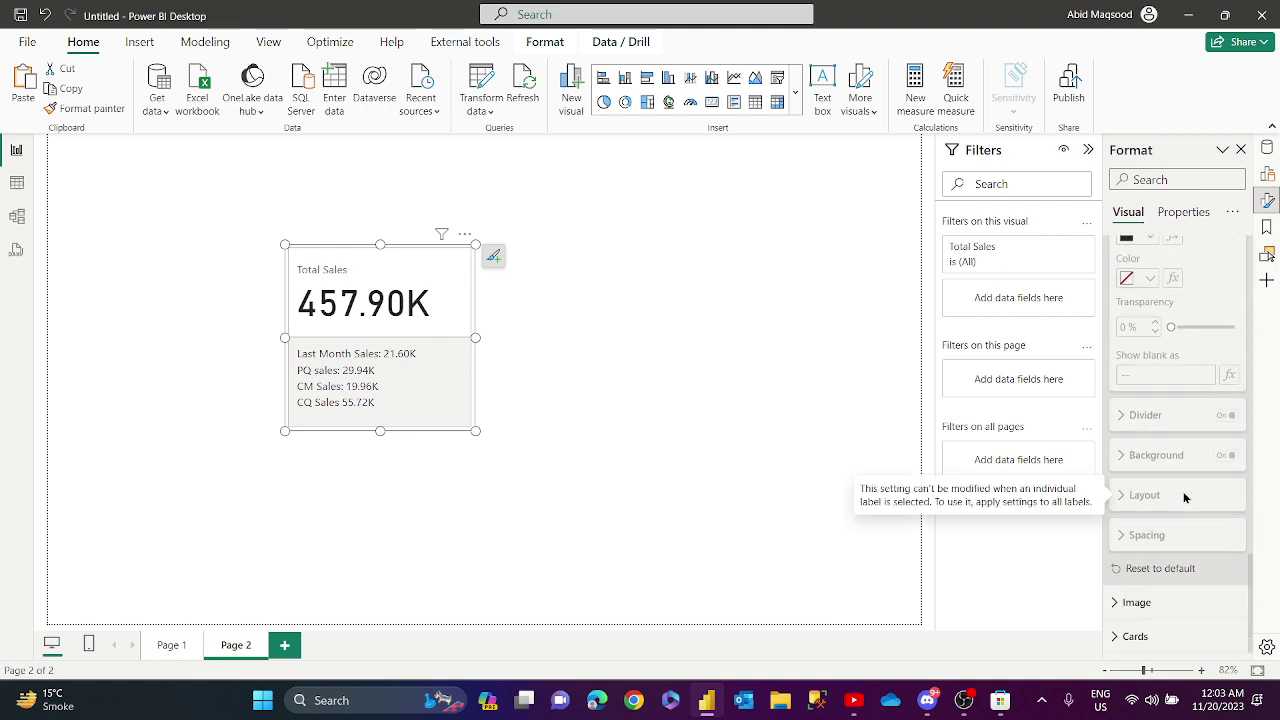
left_click(1142, 602)
scroll(1233, 466, "down", 4)
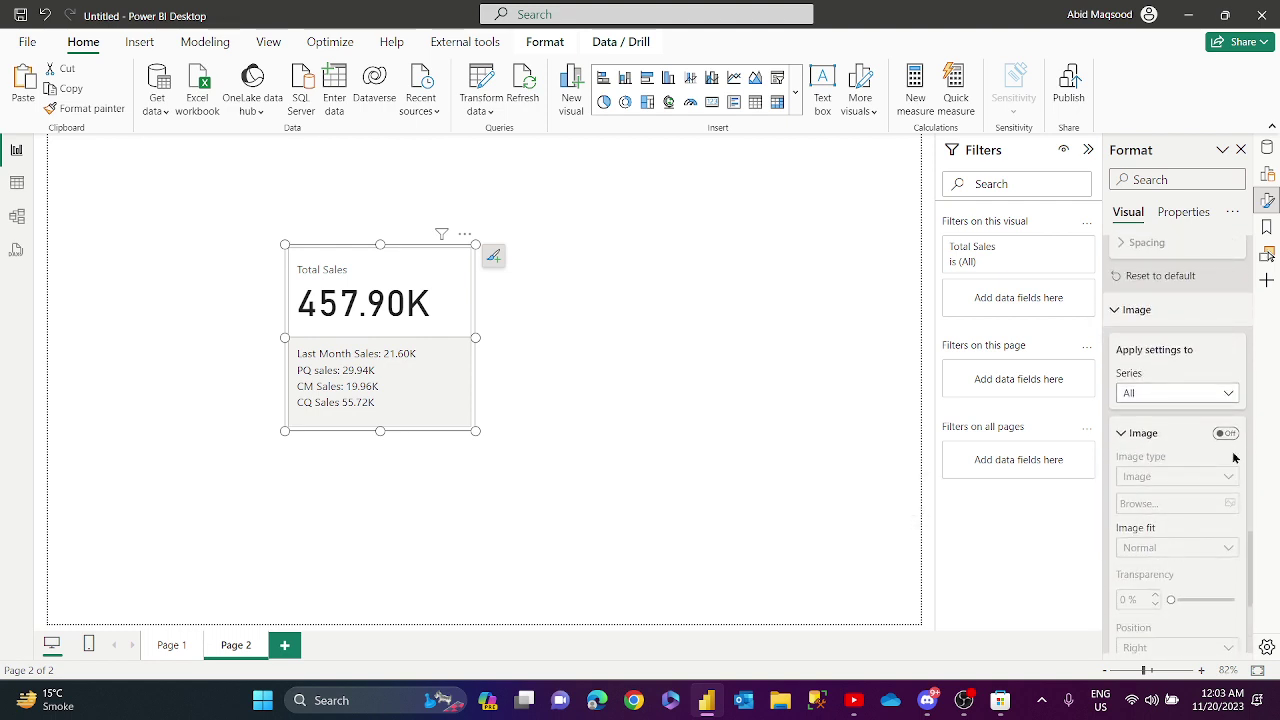
left_click(1229, 434)
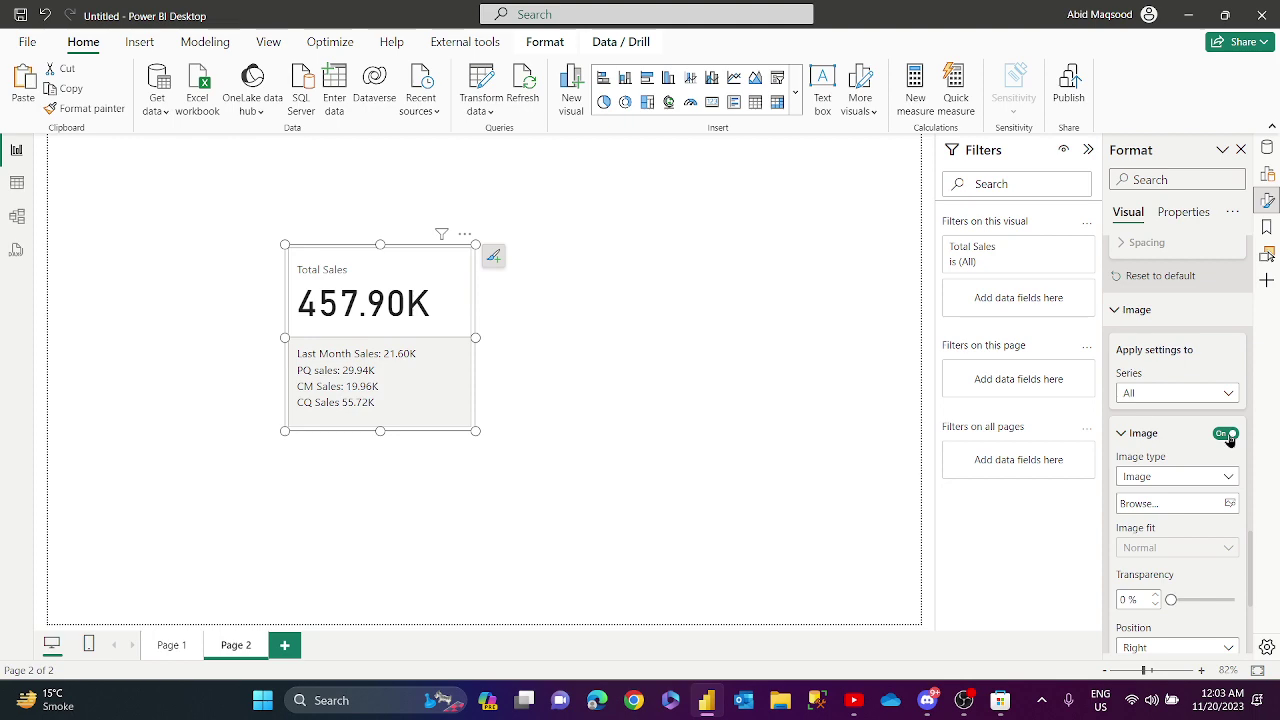
left_click(1230, 503)
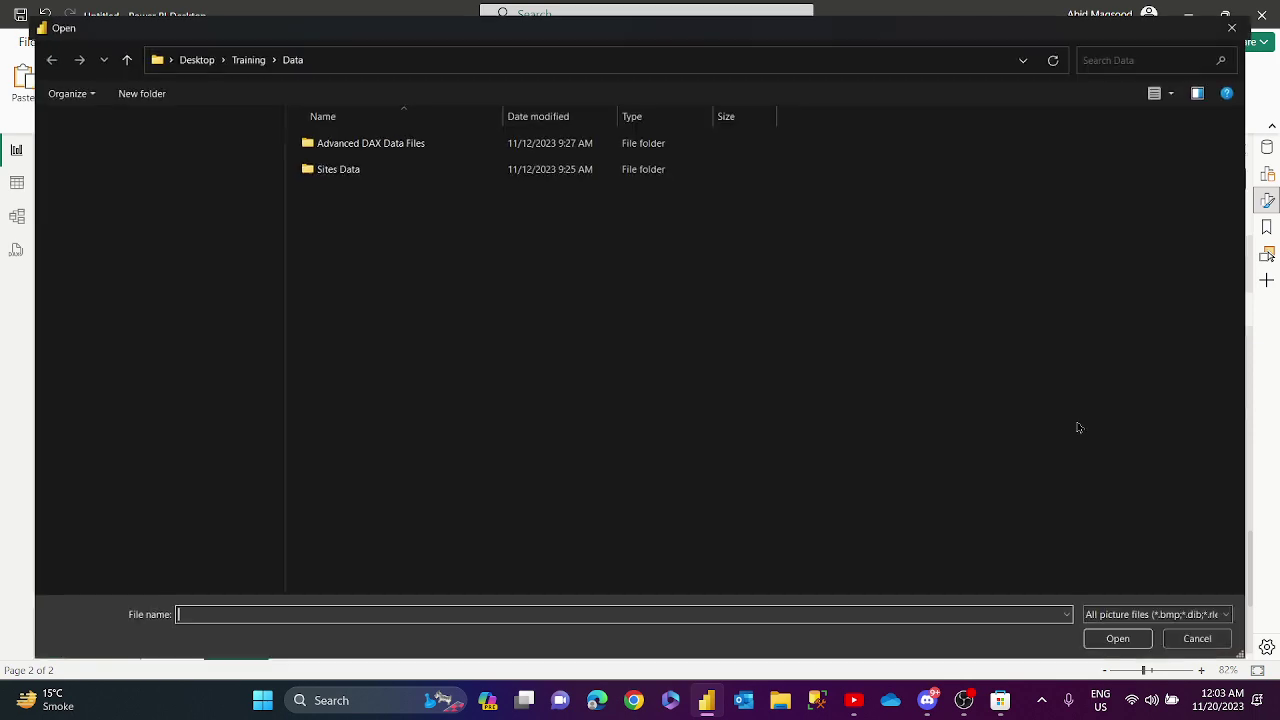
left_click(143, 246)
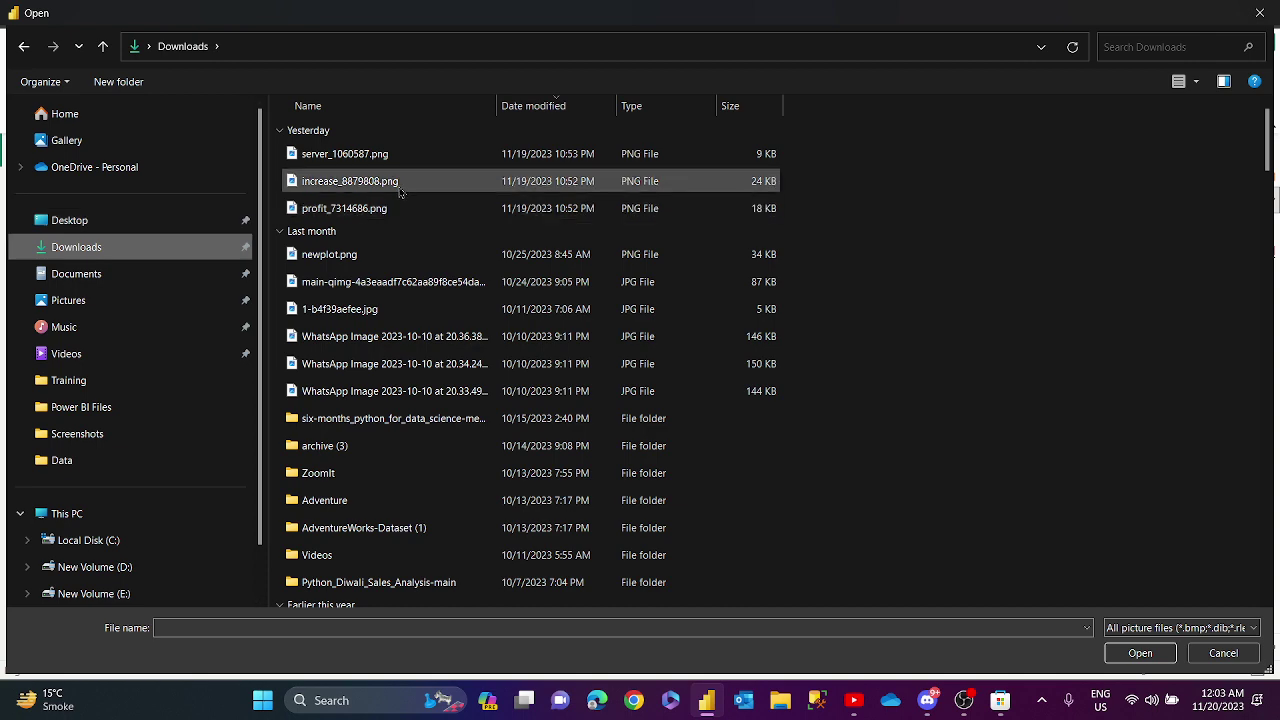
double_click(399, 186)
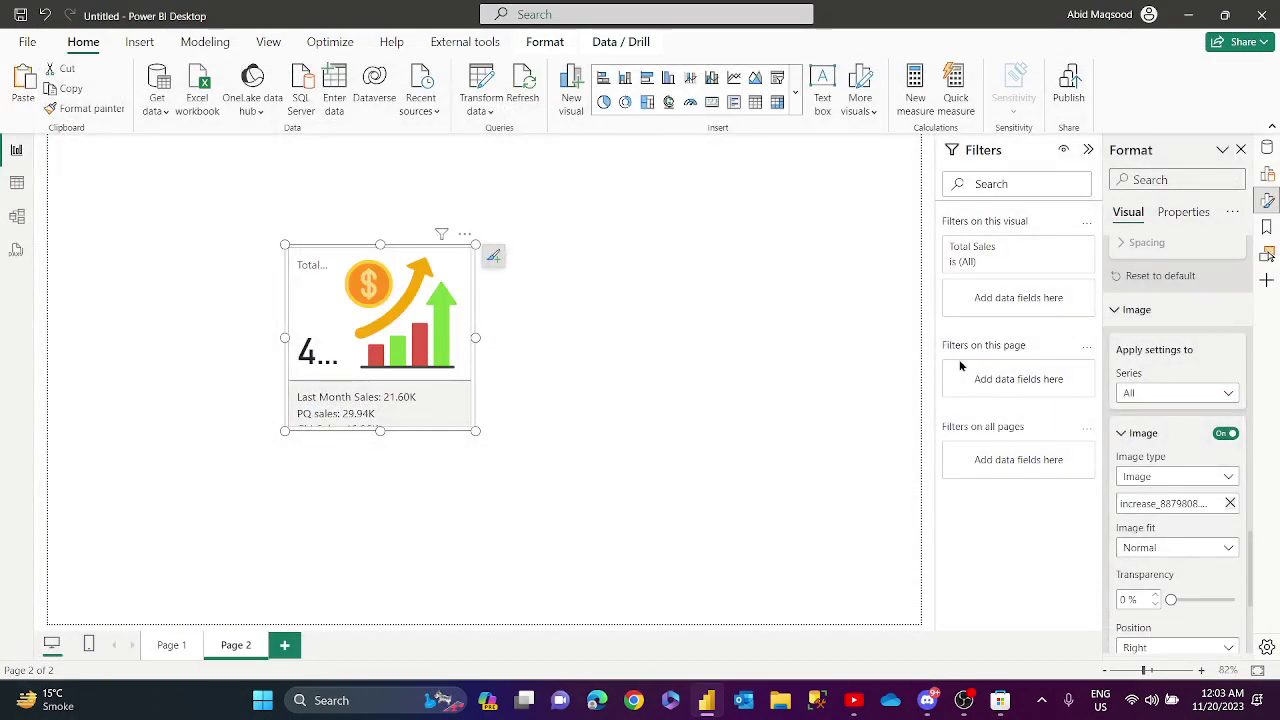
Set the card image's fit to Fit and its position to Left.
left_click(1200, 547)
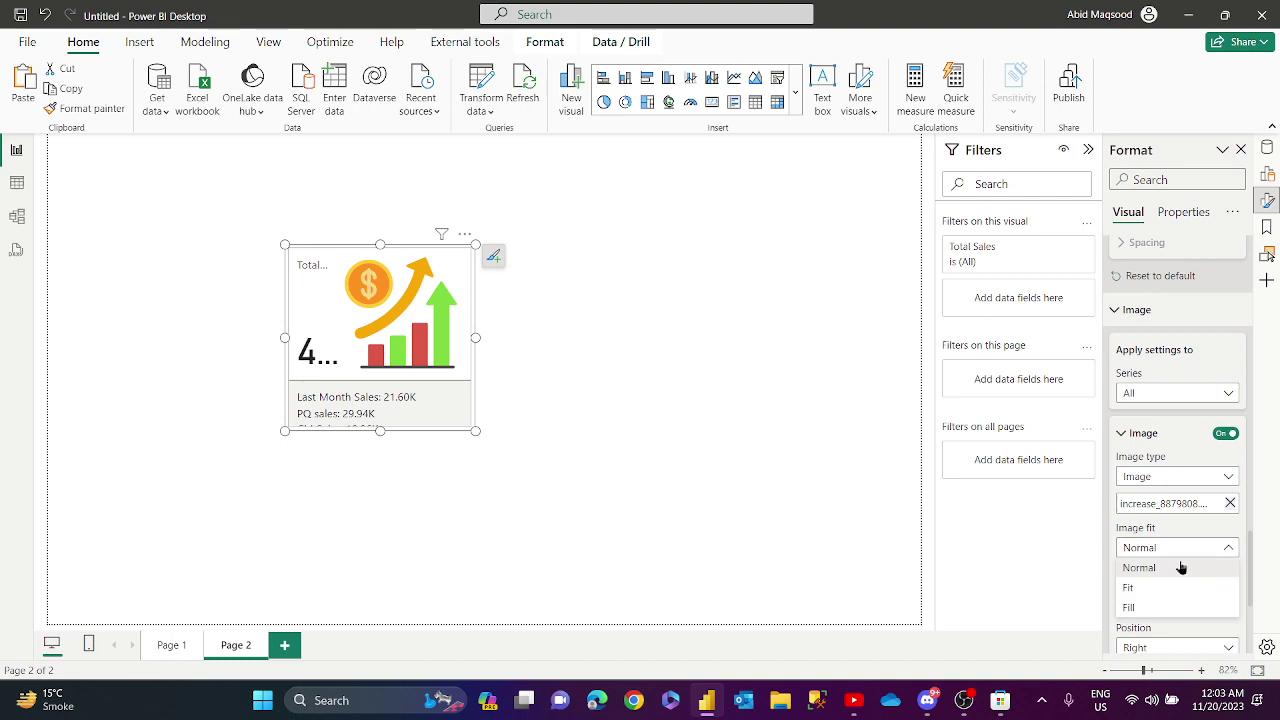
left_click(1130, 588)
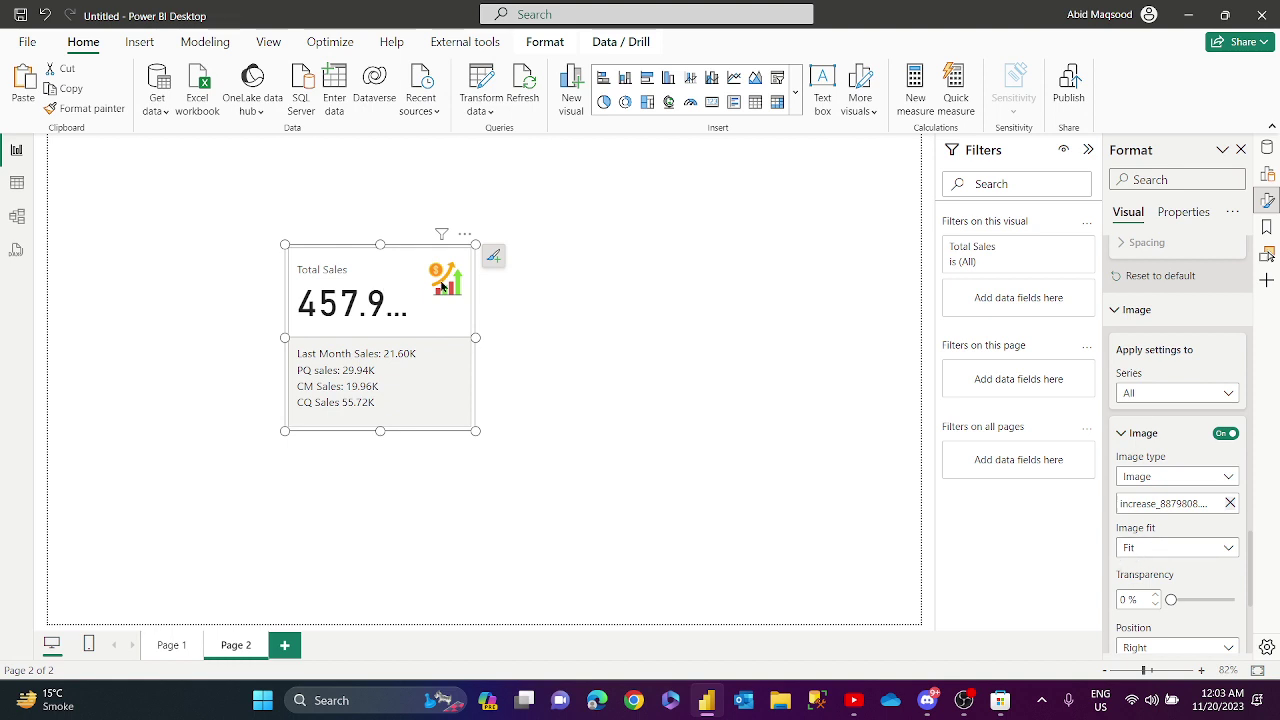
scroll(1190, 540, "down", 3)
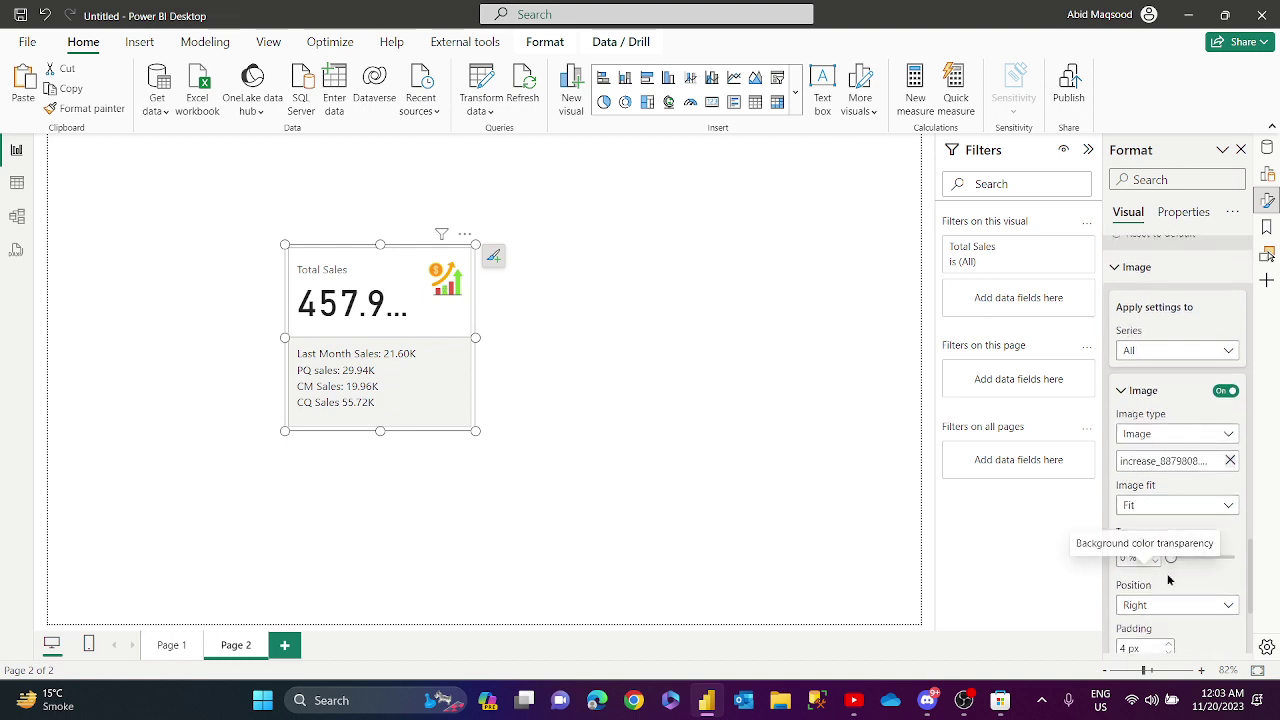
left_click(1190, 483)
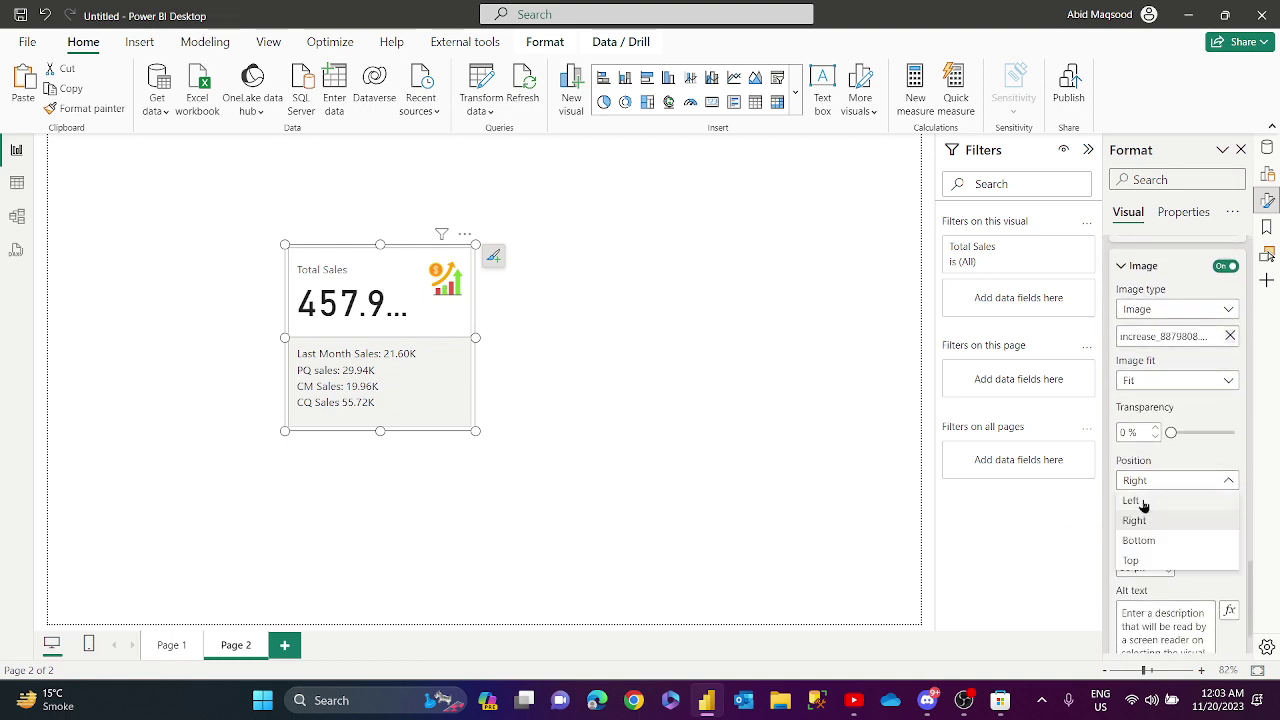
left_click(1140, 503)
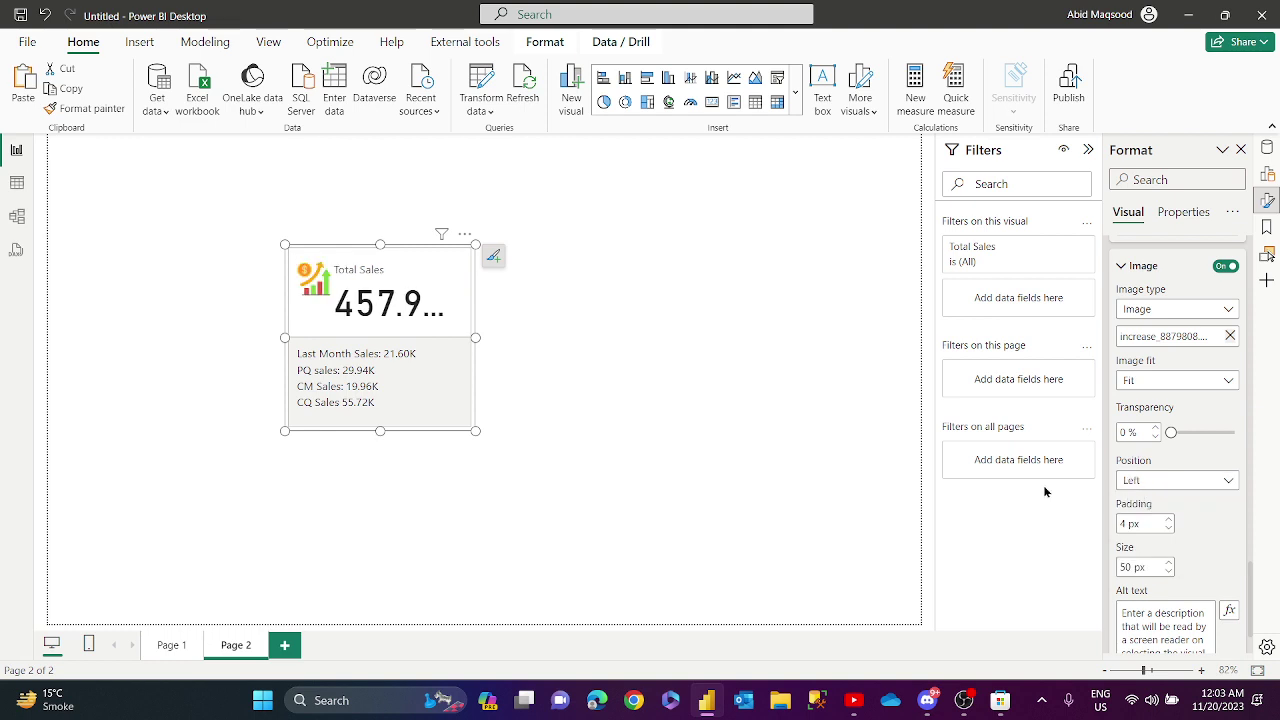
Set the card image's padding to 10 px.
right_click(1122, 531)
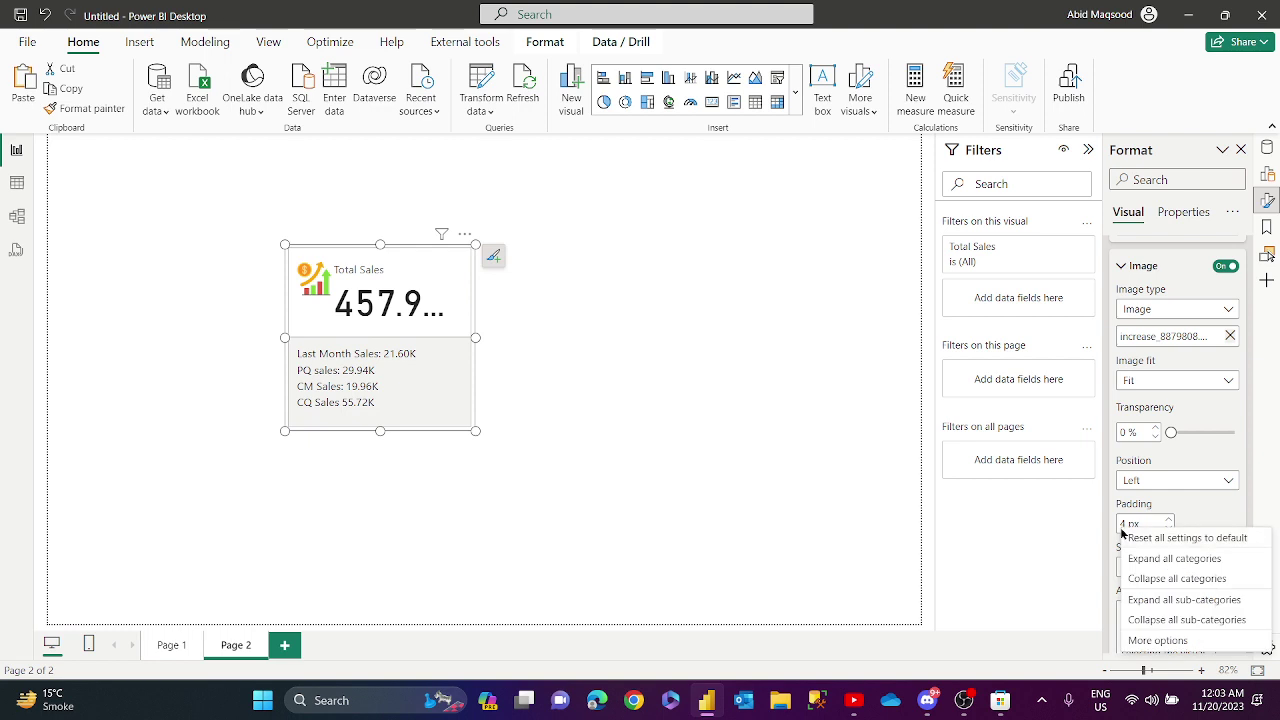
key("Escape")
type("10")
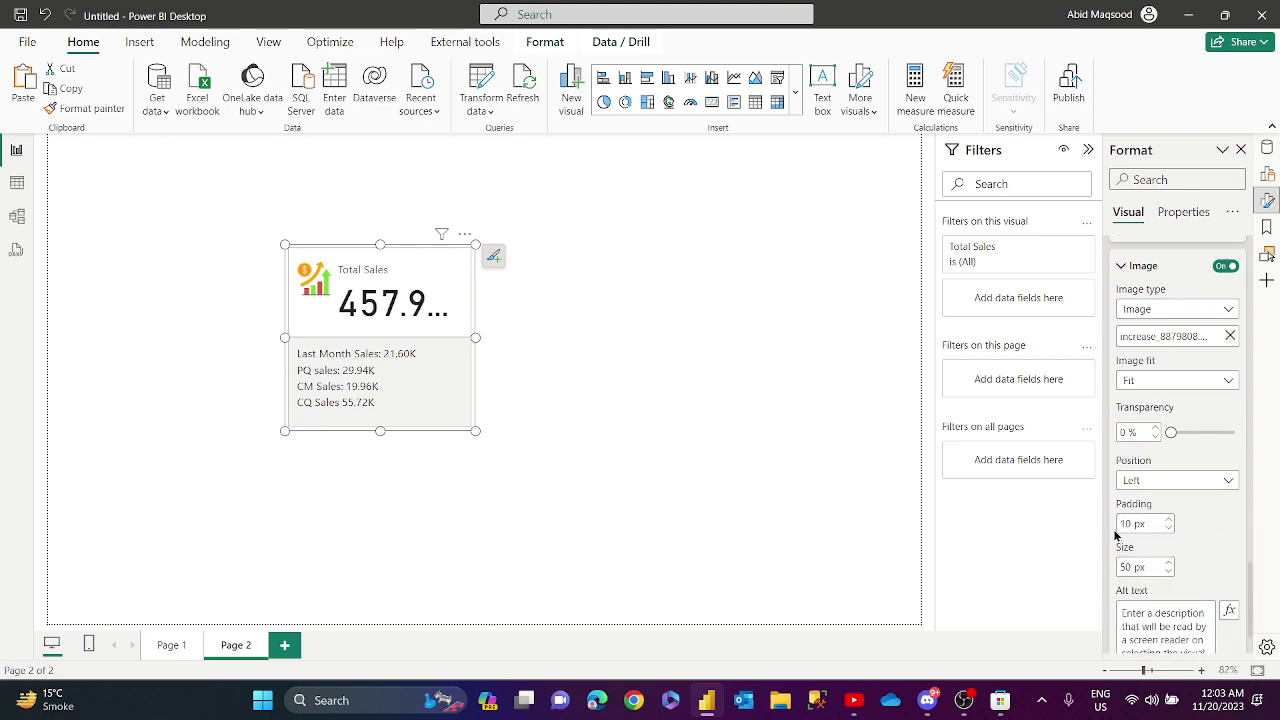
Reduce the font size of the Total Sales card's callout value to 25.
scroll(1202, 538, "down", 2)
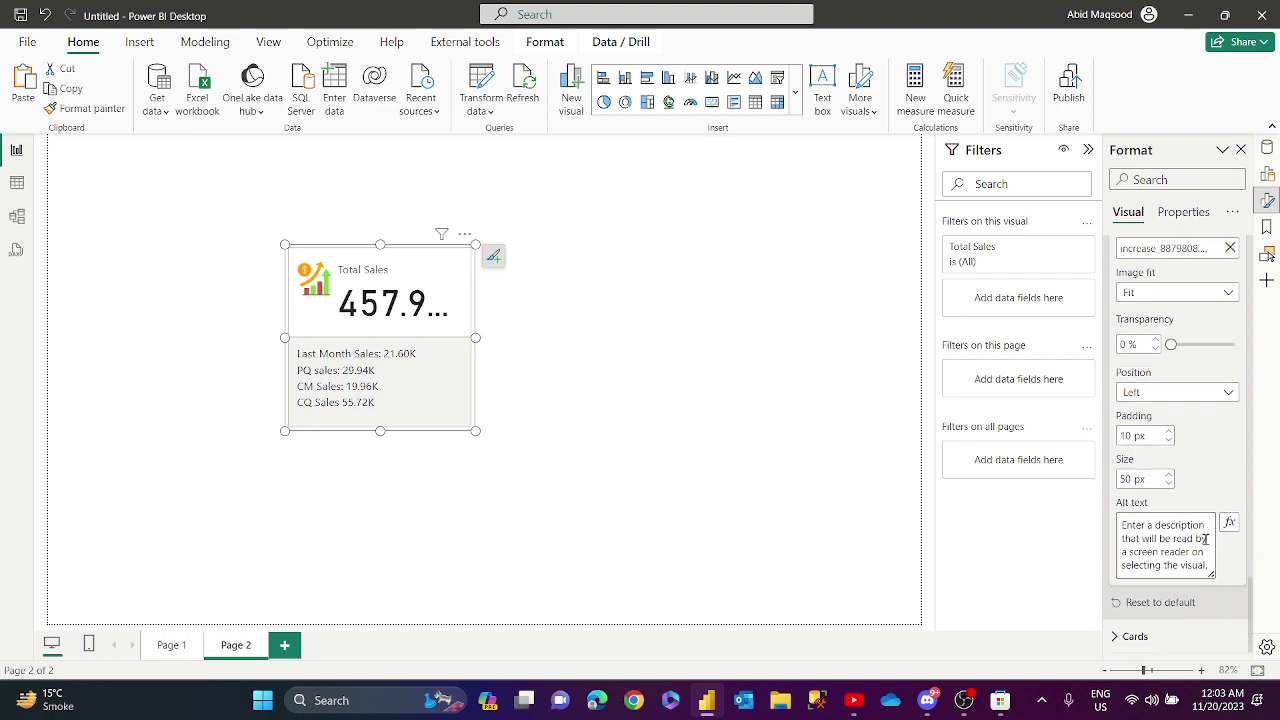
scroll(1205, 540, "down", 4)
scroll(1206, 544, "up", 6)
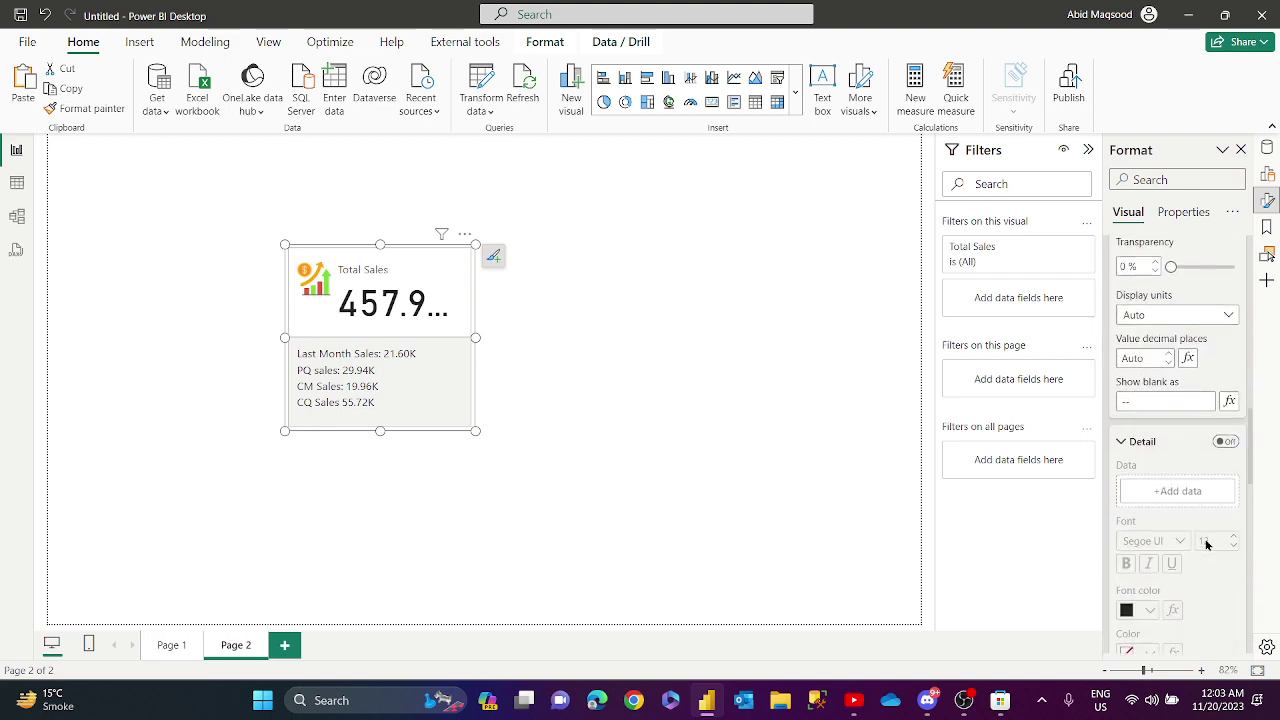
scroll(1198, 504, "up", 8)
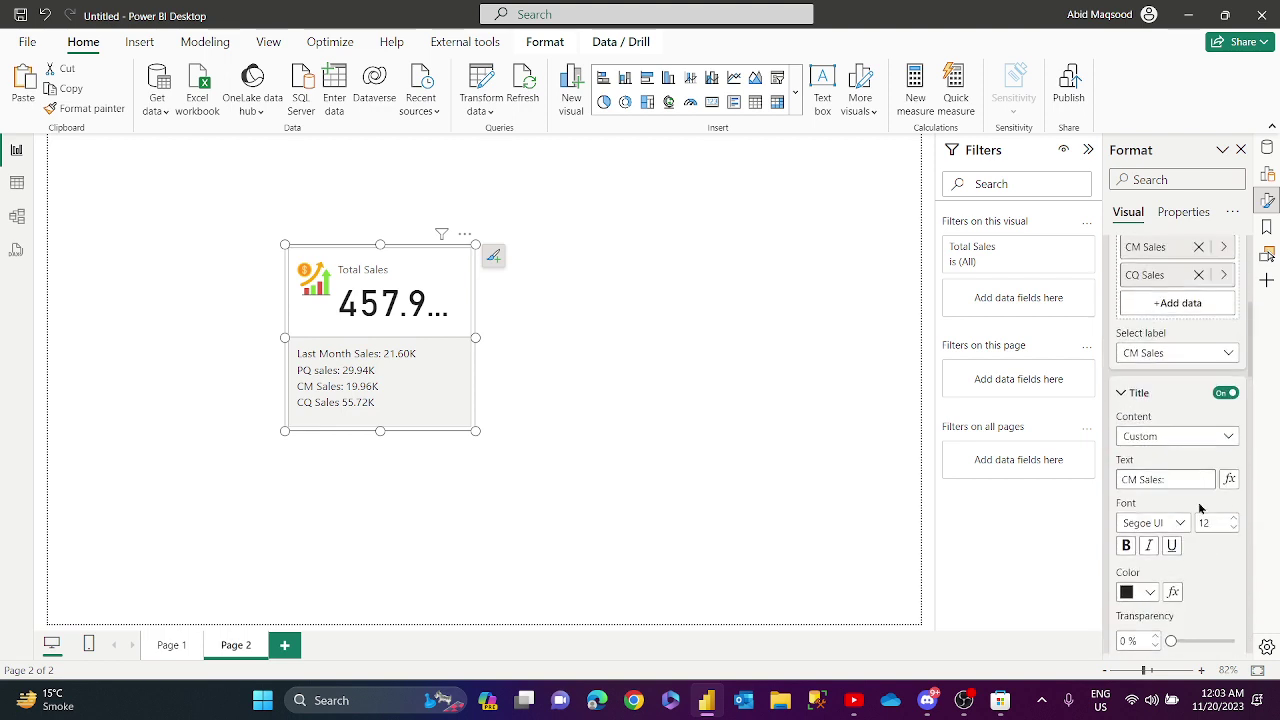
left_click(1162, 390)
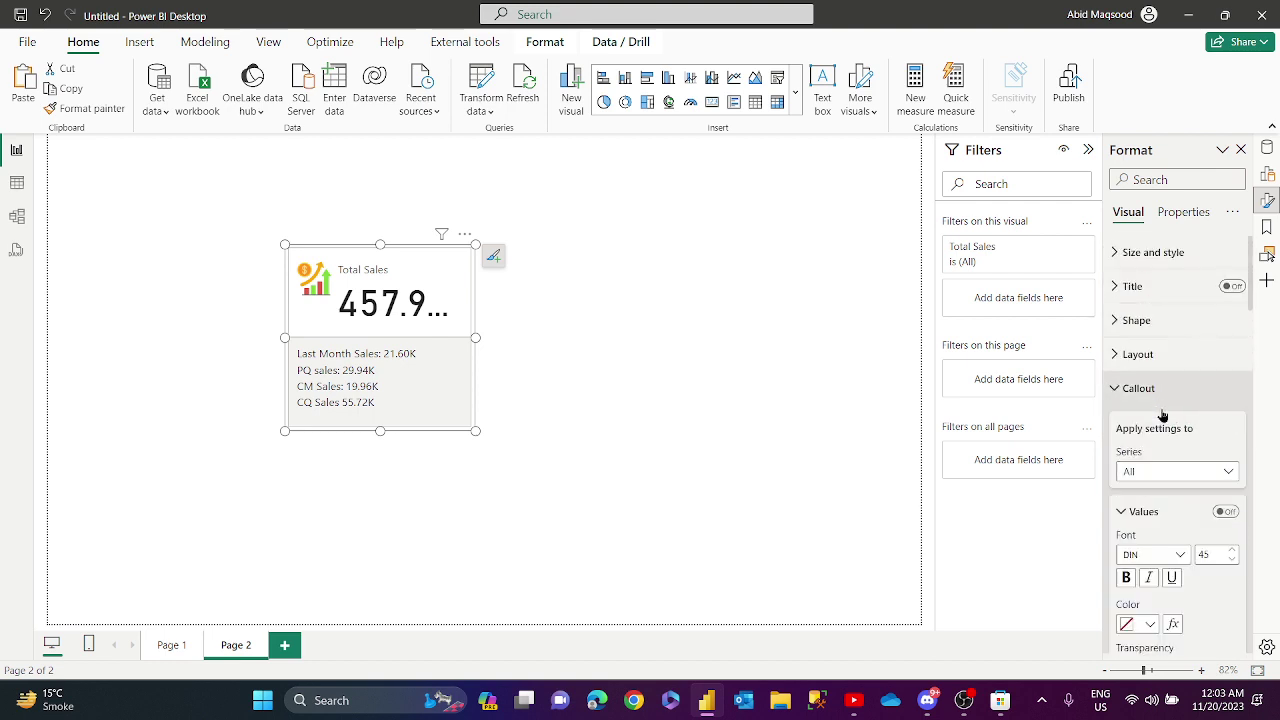
double_click(1214, 557)
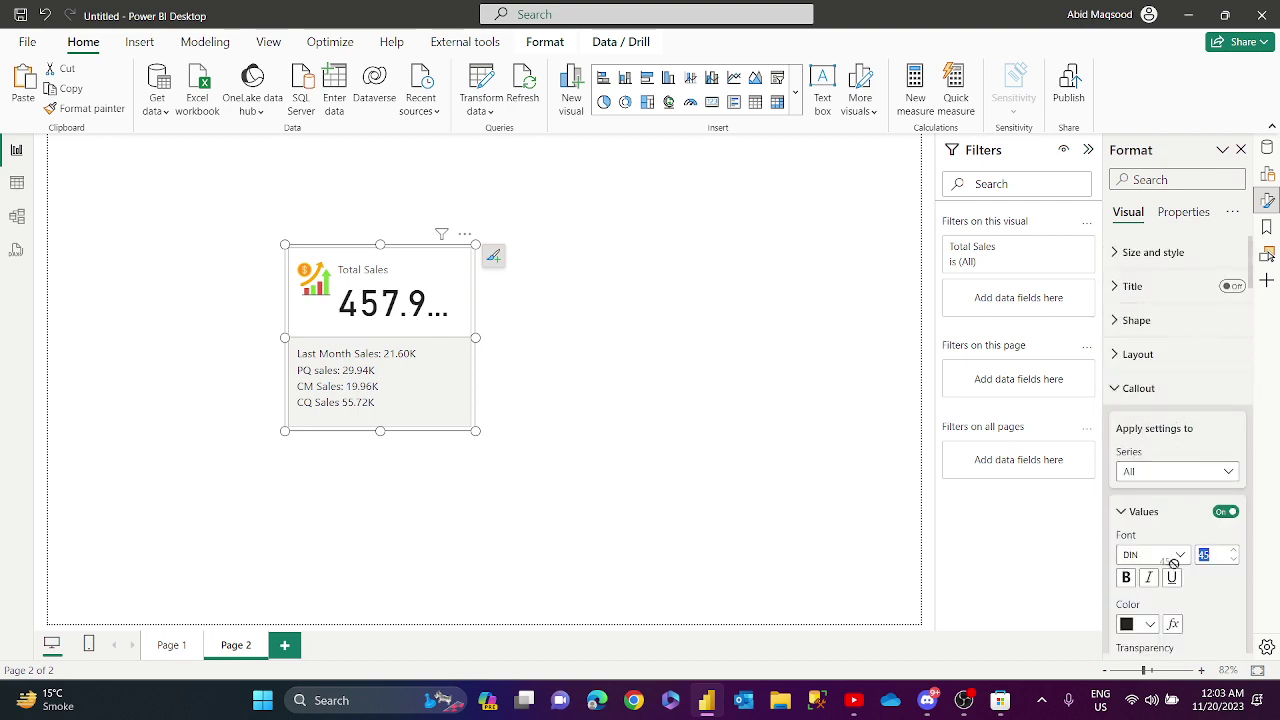
type("25")
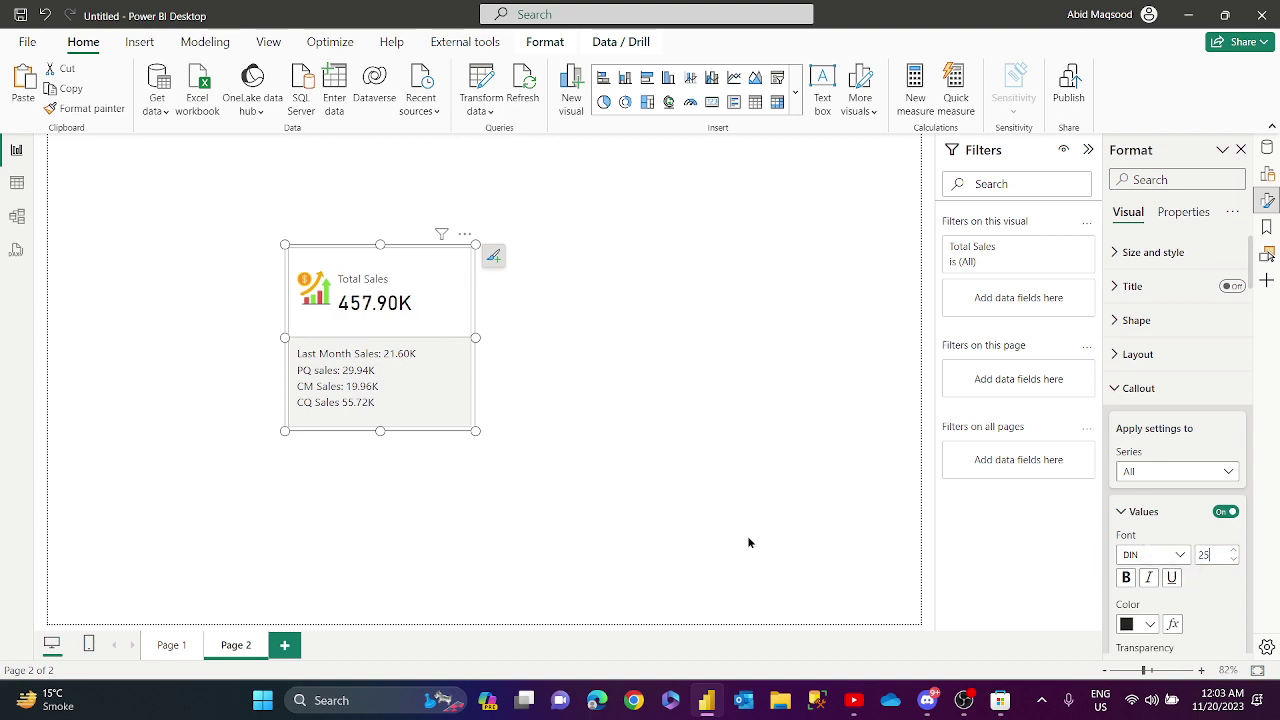
Turn on the detail for the Total Sales card's CM Sales reference label.
left_click(648, 453)
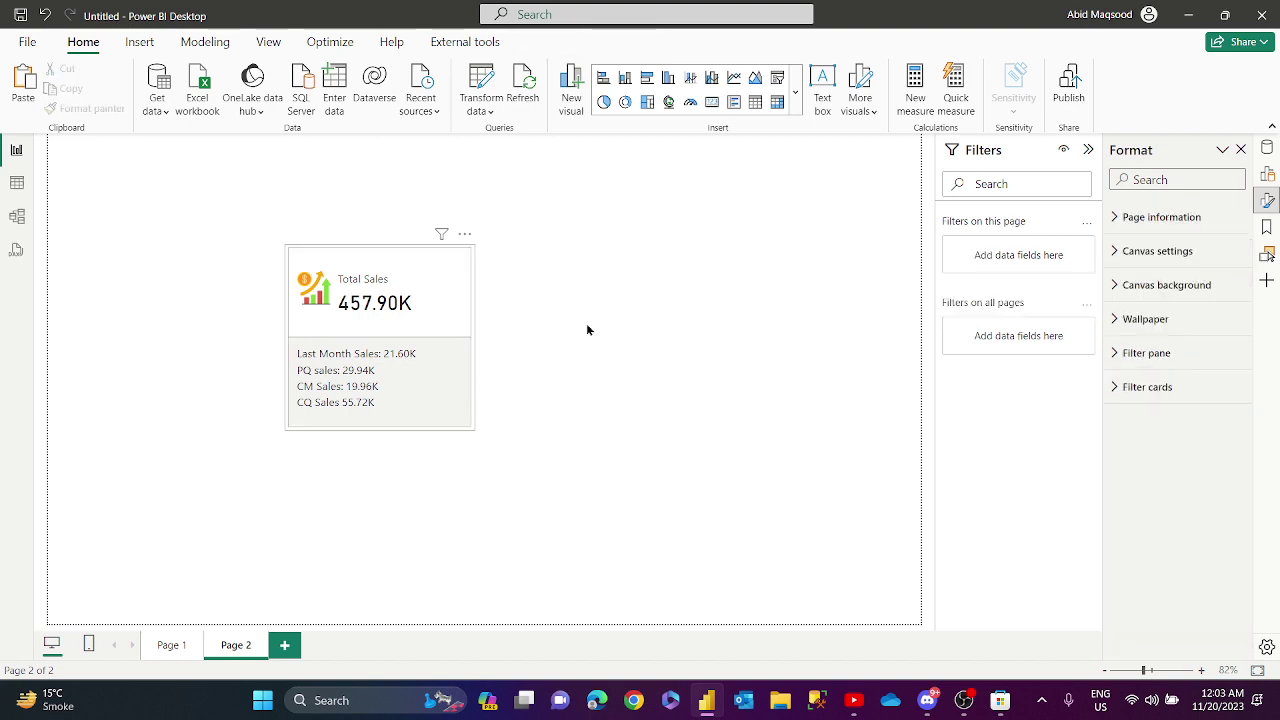
left_click(466, 408)
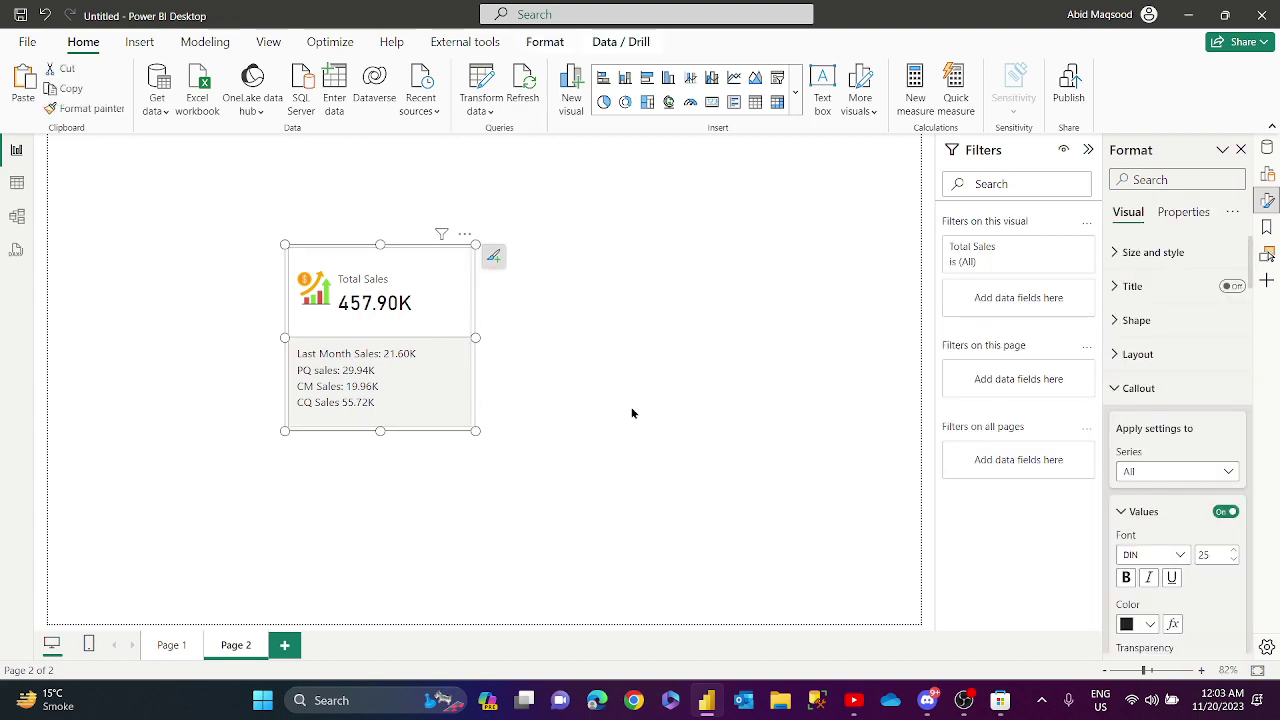
scroll(1194, 394, "down", 6)
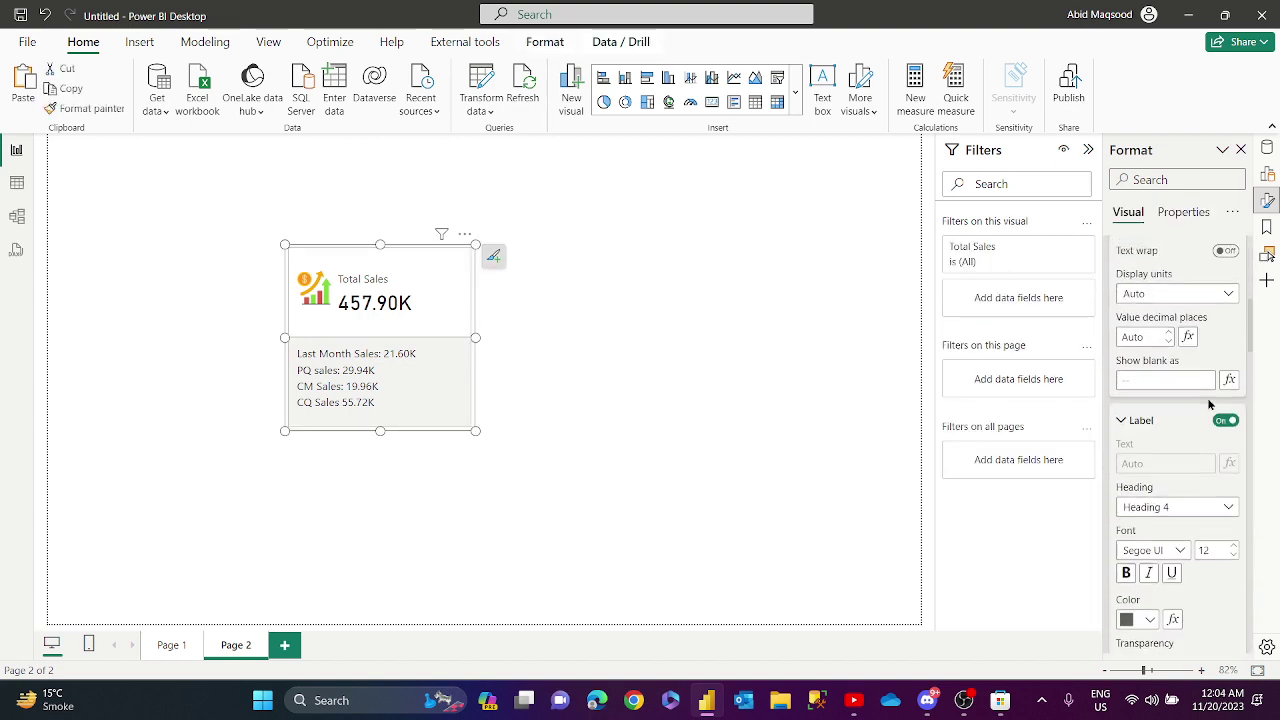
scroll(1210, 404, "down", 7)
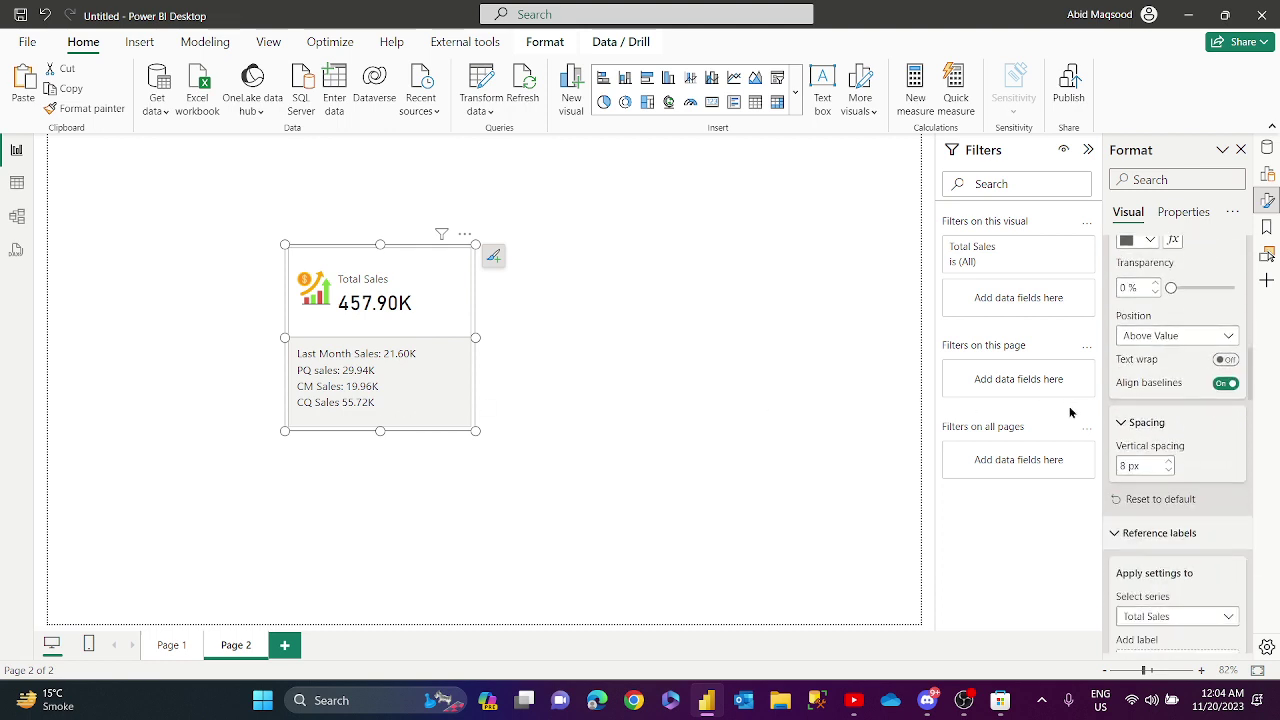
scroll(1162, 487, "down", 5)
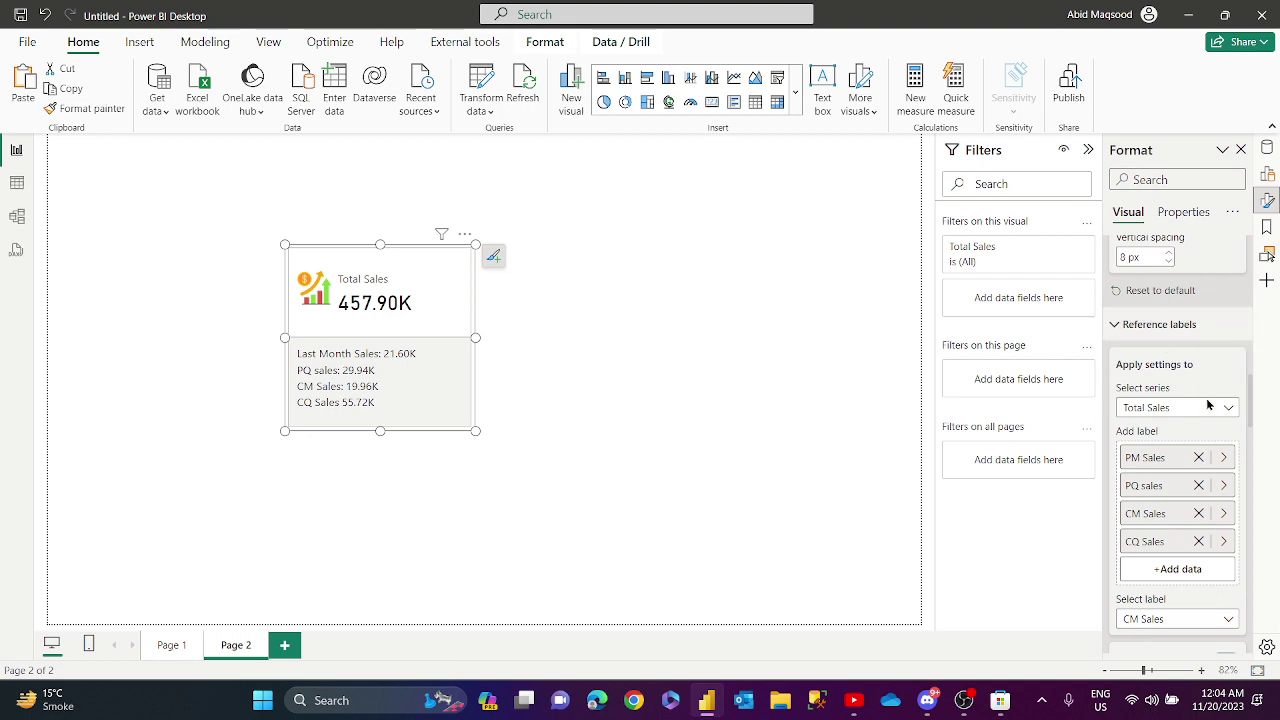
scroll(1199, 487, "down", 3)
scroll(1190, 490, "down", 7)
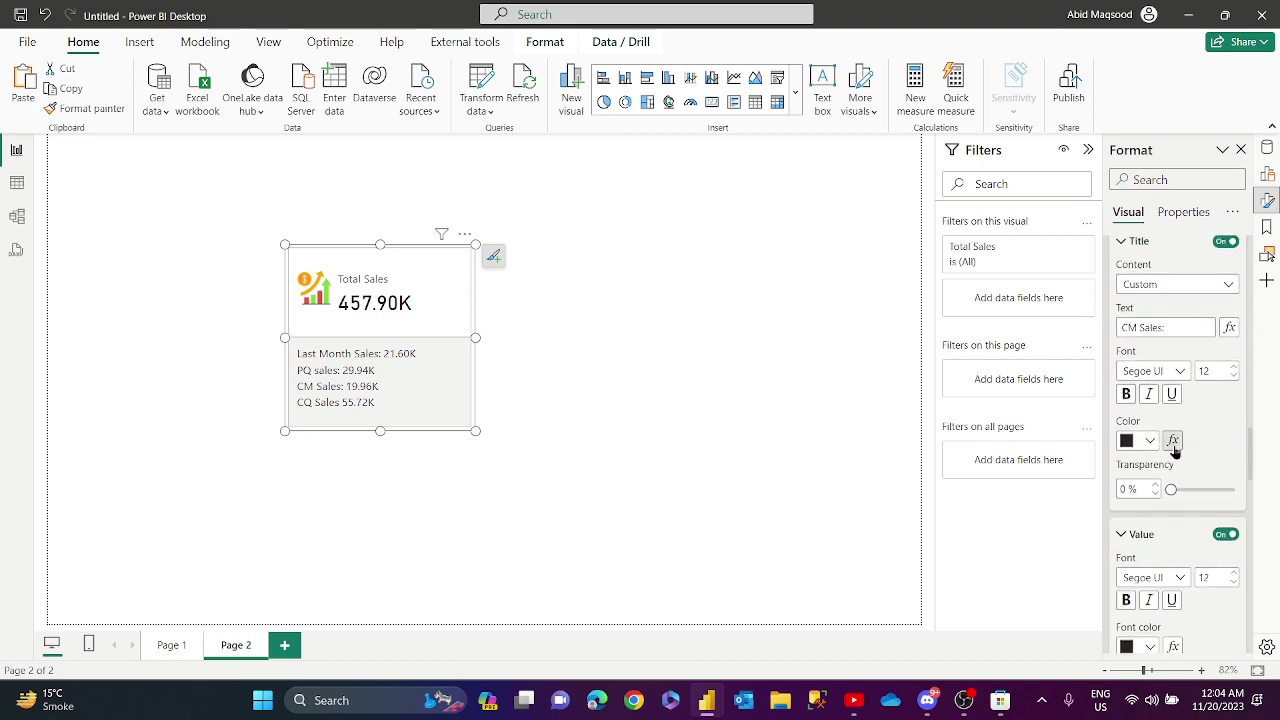
scroll(1208, 505, "down", 4)
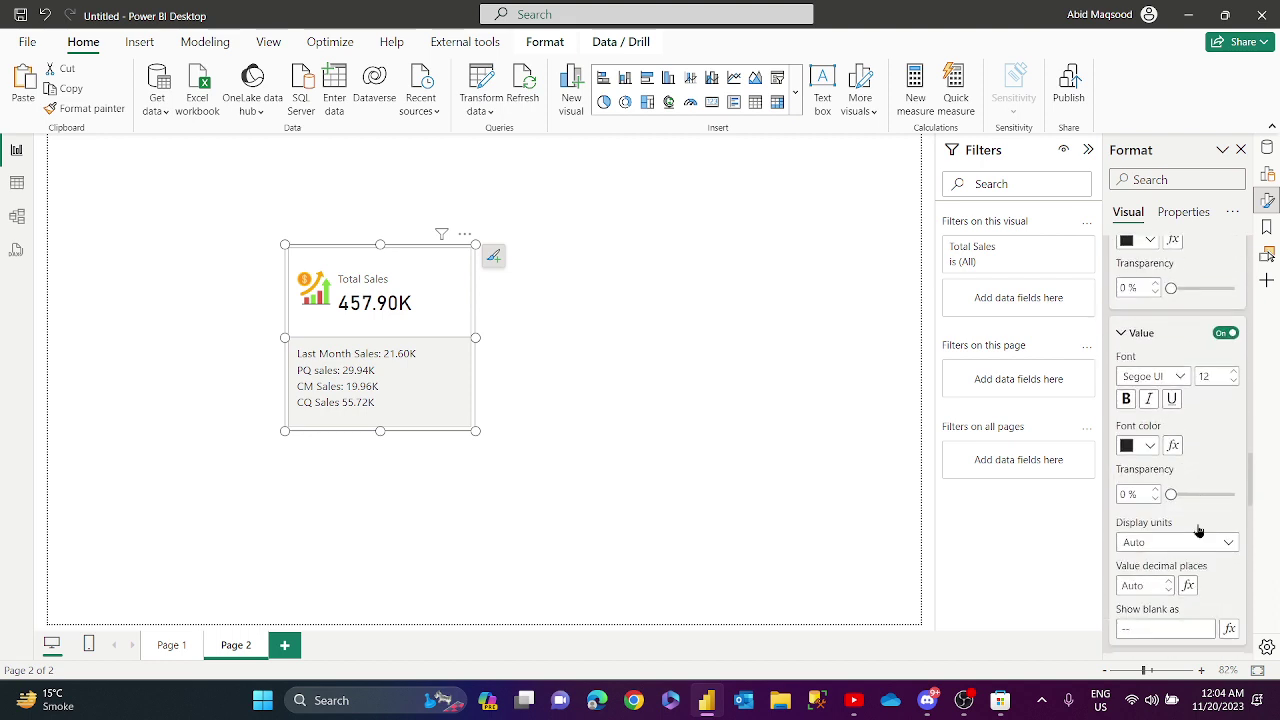
scroll(1200, 508, "up", 3)
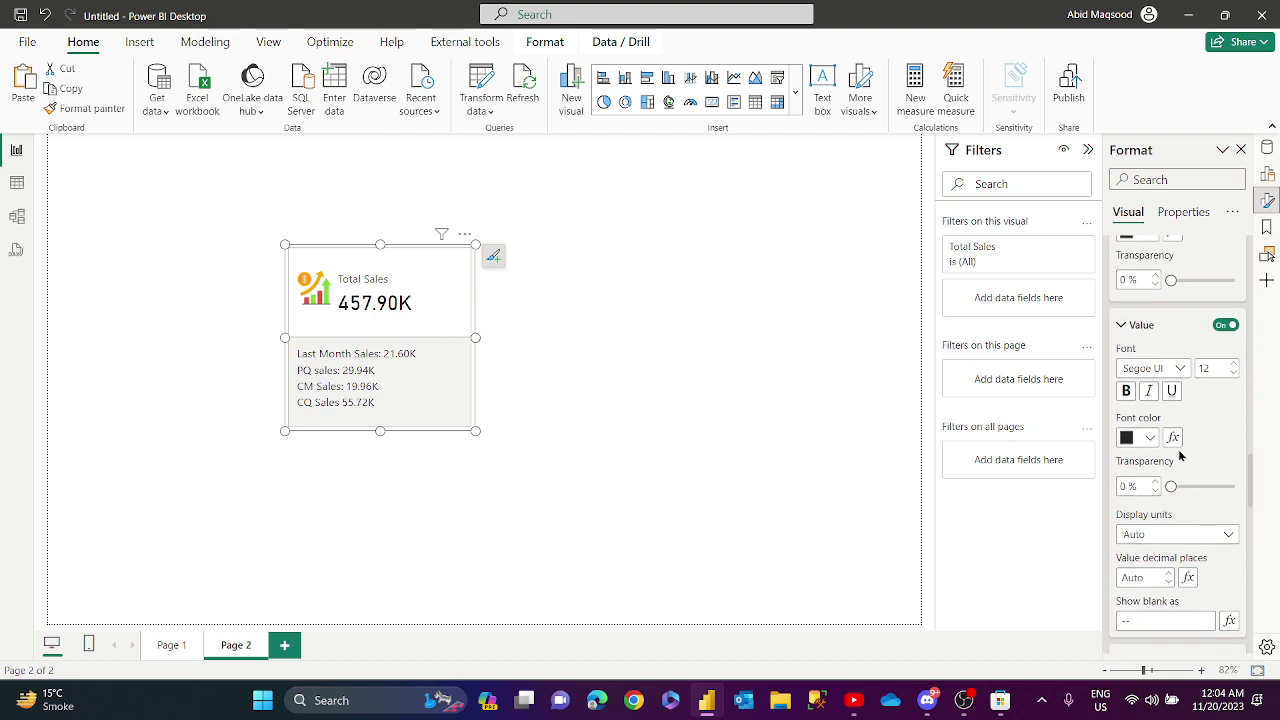
scroll(1183, 450, "down", 3)
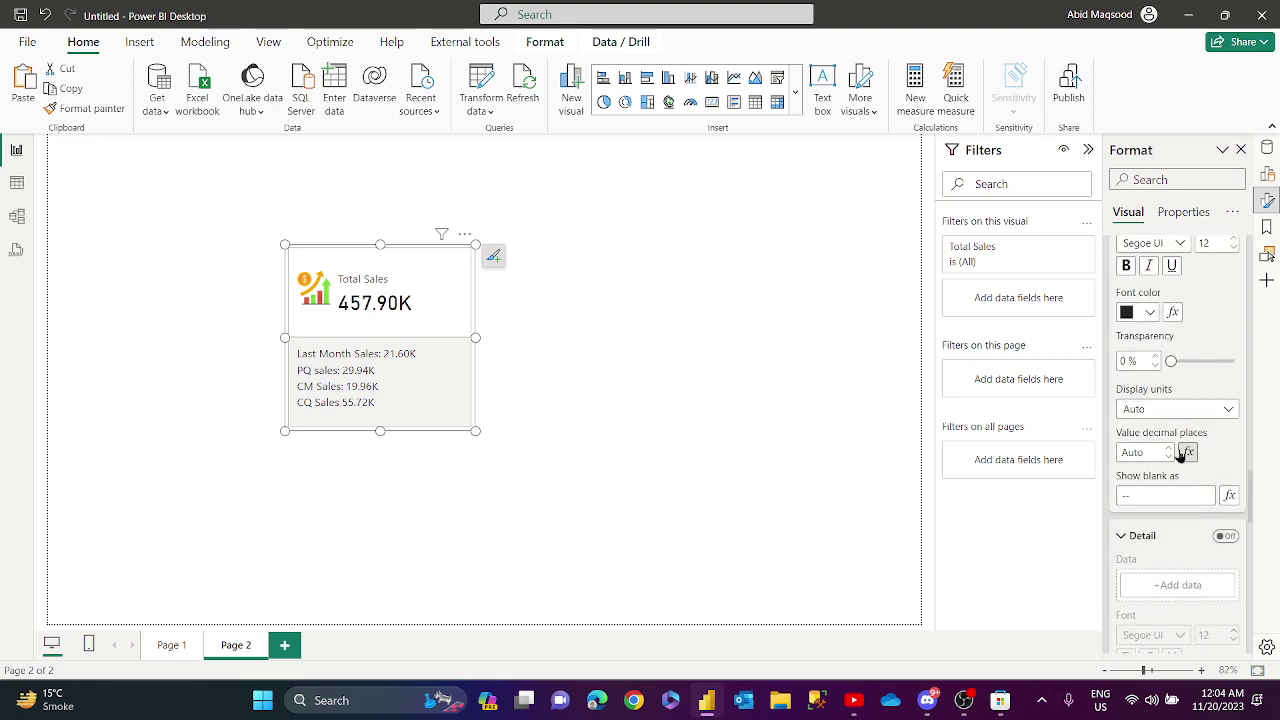
scroll(1183, 450, "down", 2)
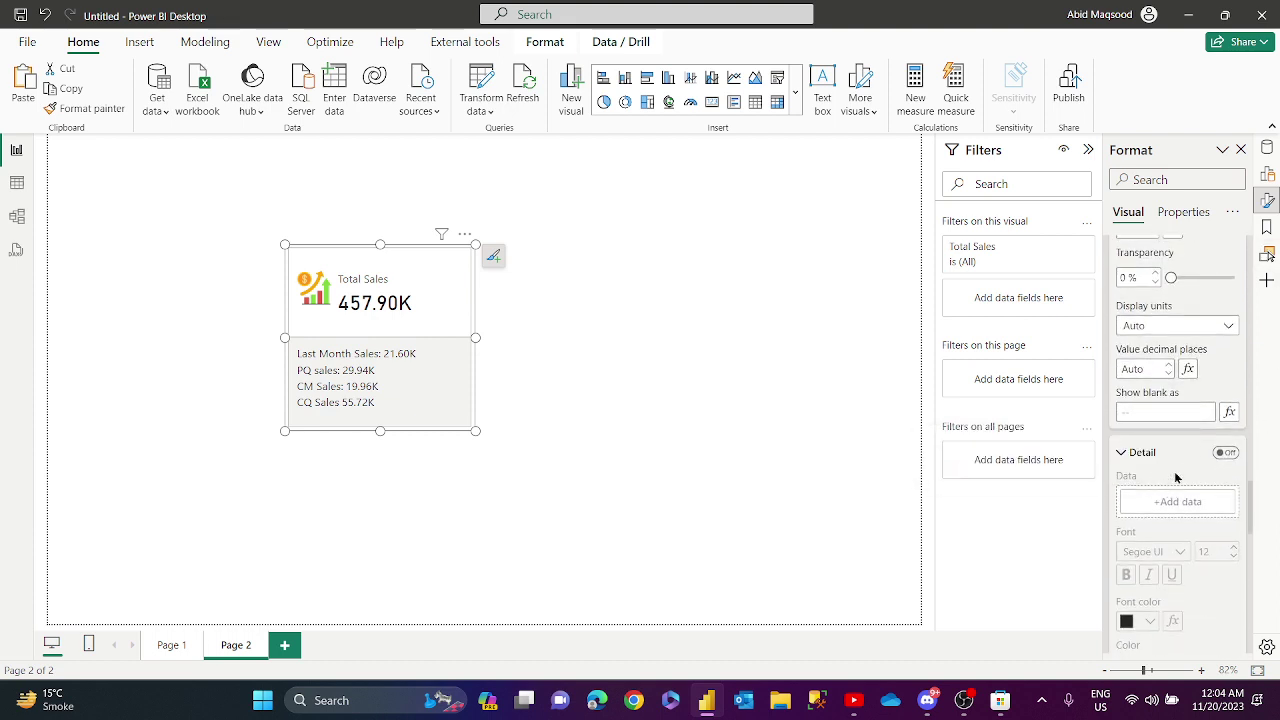
left_click(1225, 452)
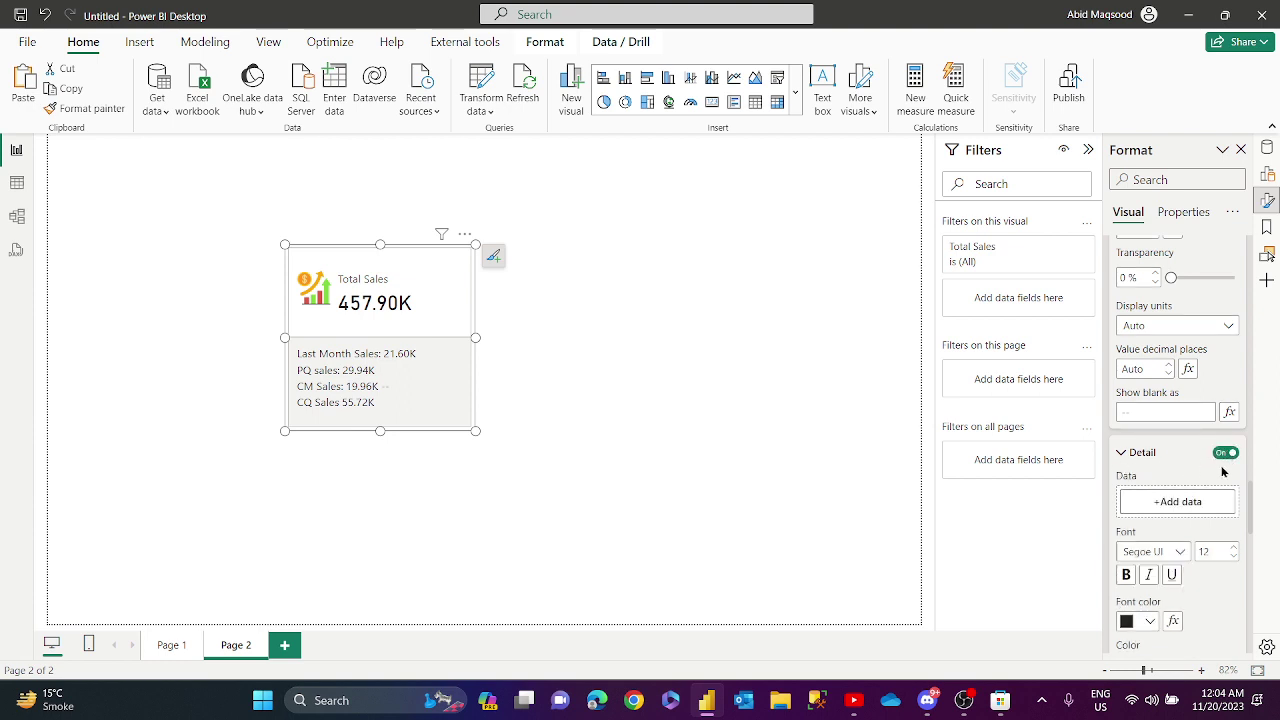
Add the MOM Sales growth measure from the Sales Measures folder as the CM Sales label's detail data.
left_click(1185, 503)
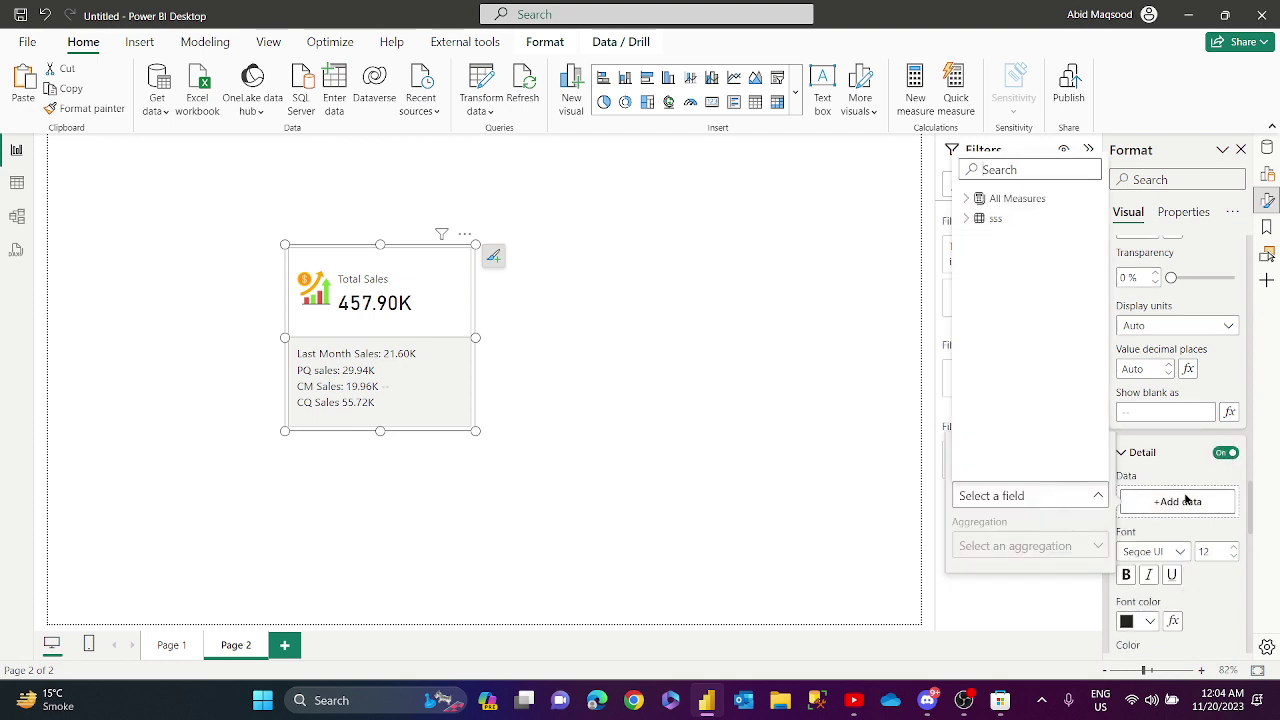
left_click(968, 200)
left_click(981, 240)
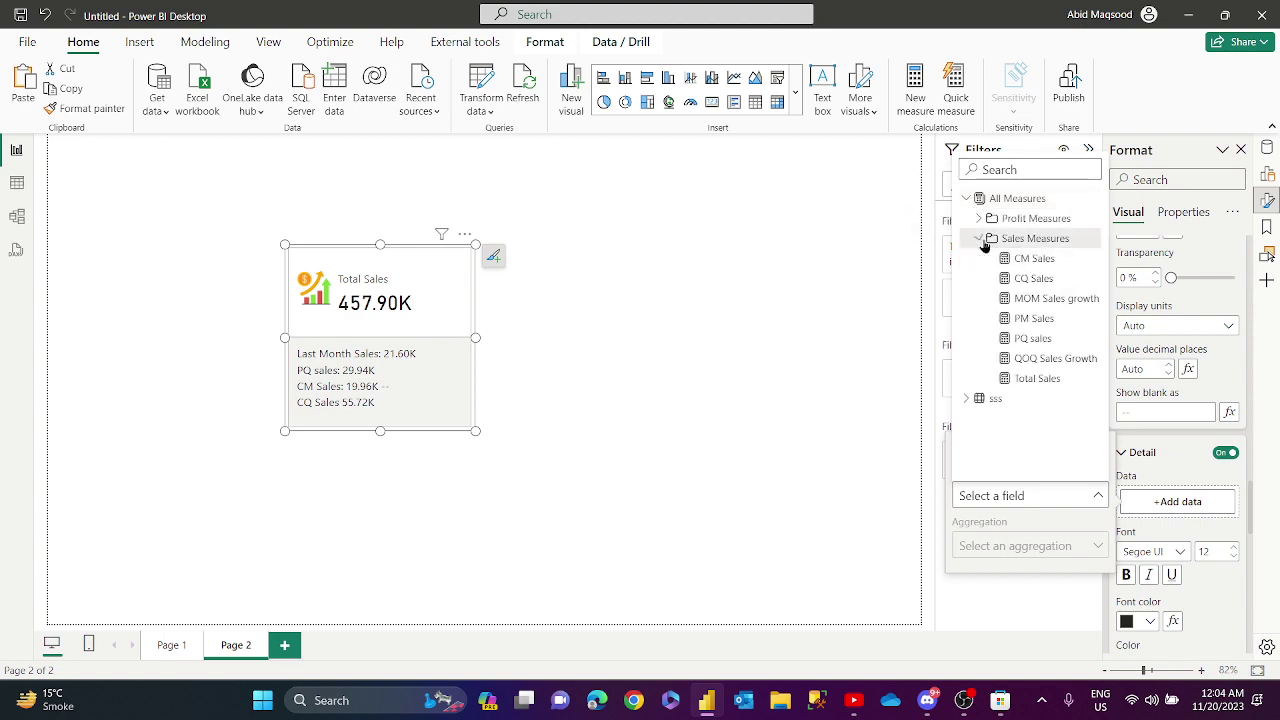
left_click(1056, 298)
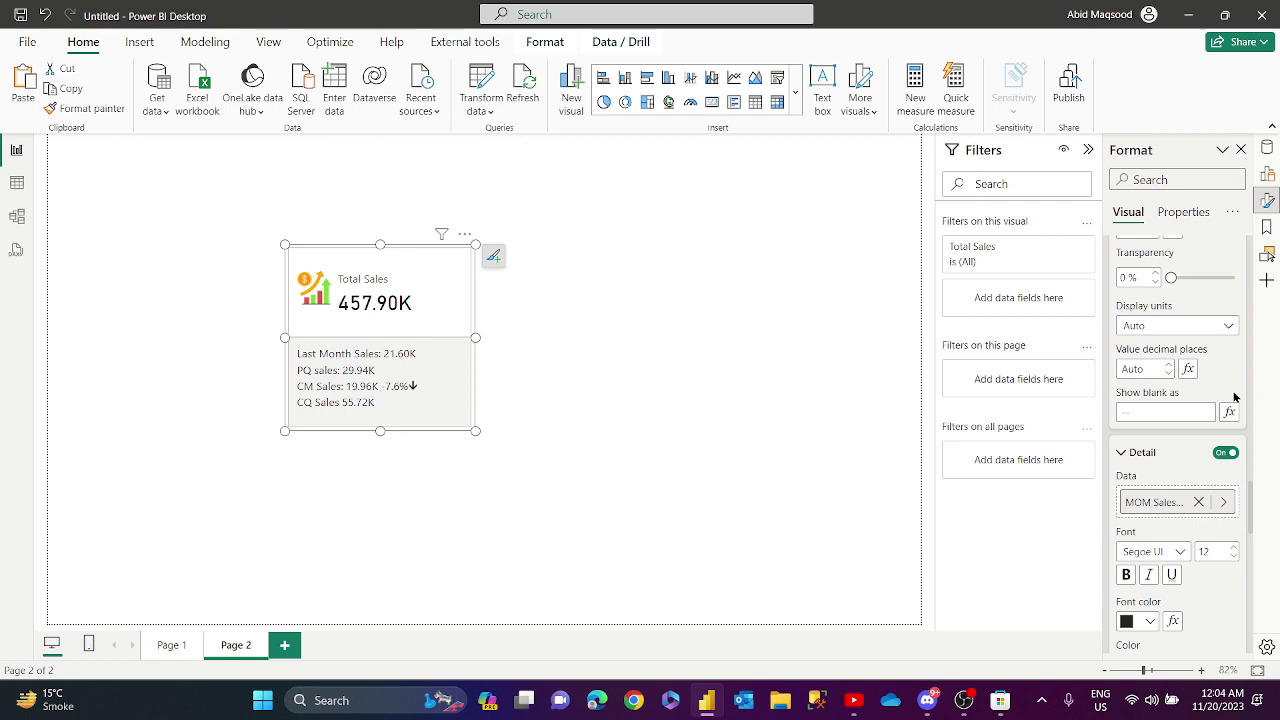
Examine the CM Sales reference label's title, value and detail settings, including the available labels and the detail's font color.
scroll(1234, 397, "up", 6)
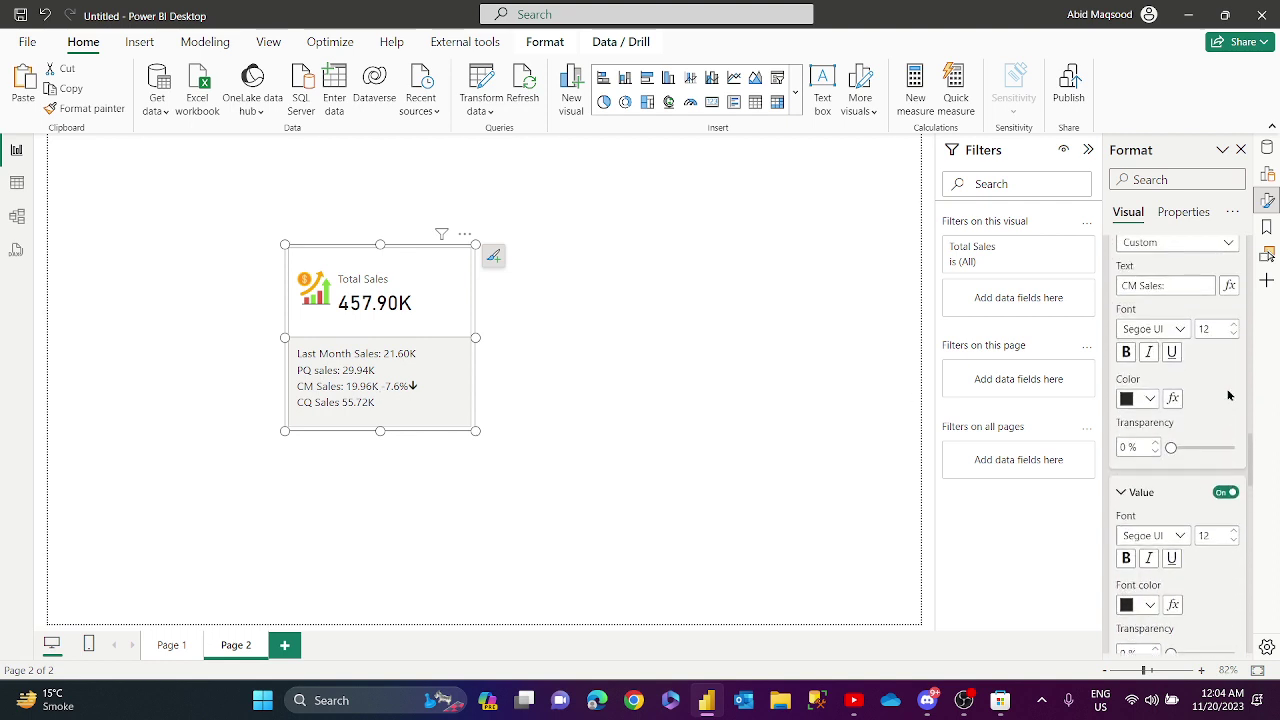
scroll(1229, 396, "up", 1)
scroll(1189, 313, "up", 1)
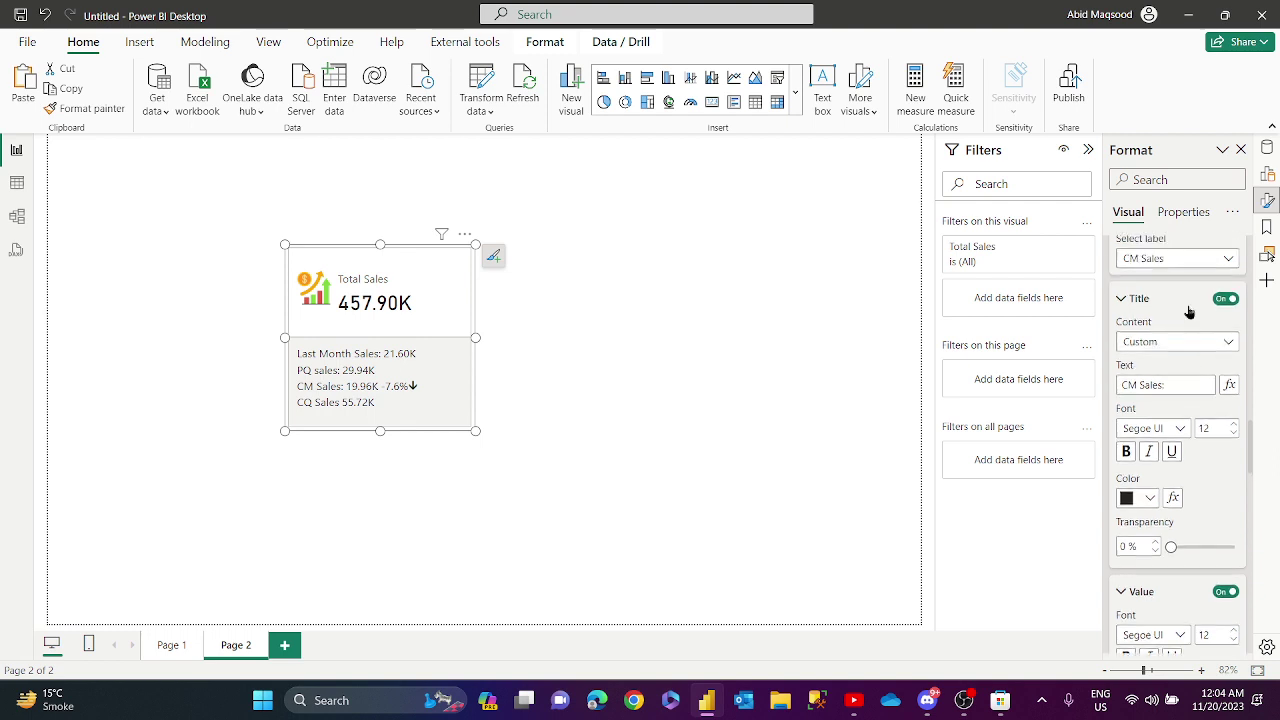
scroll(1189, 313, "up", 1)
left_click(1199, 288)
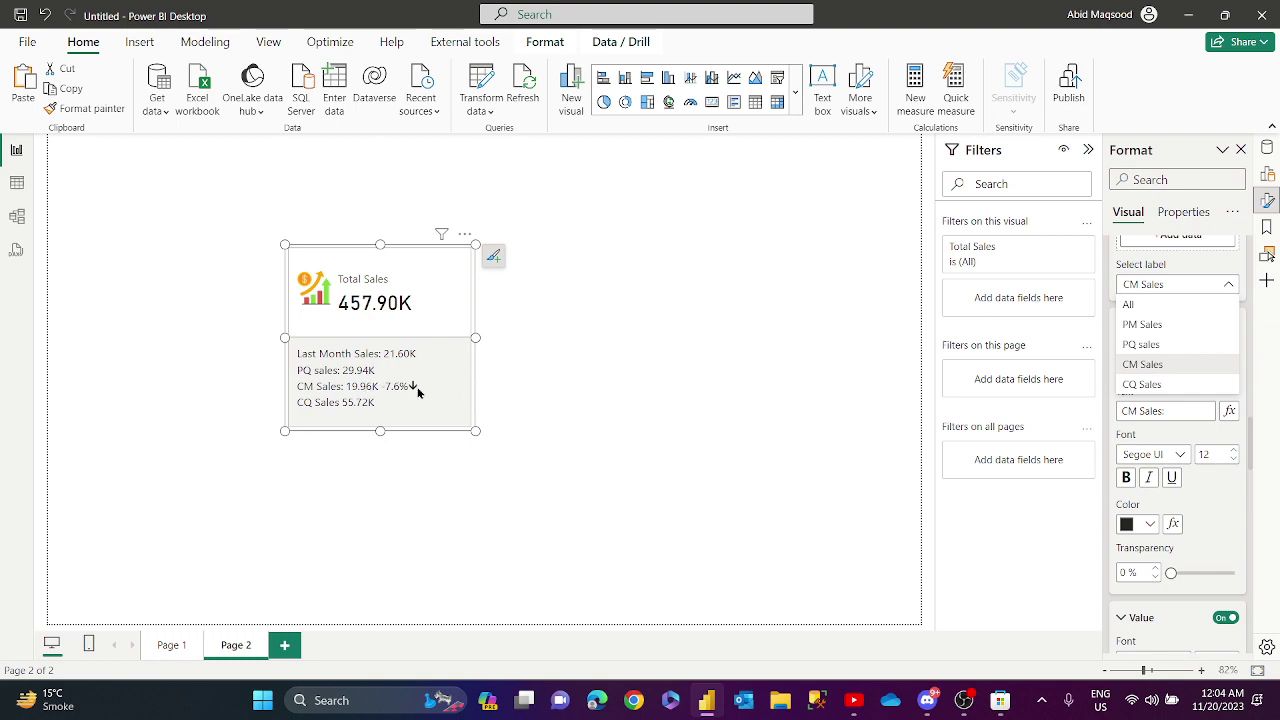
left_click(739, 399)
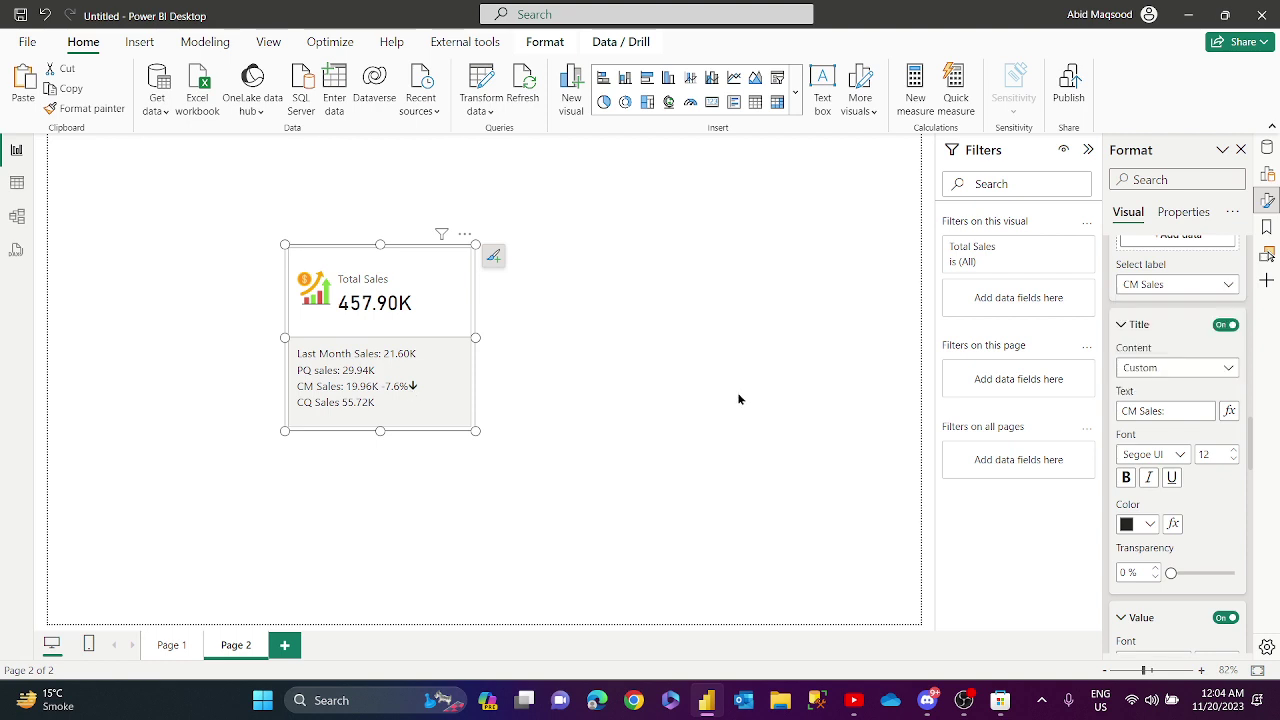
scroll(1224, 403, "down", 10)
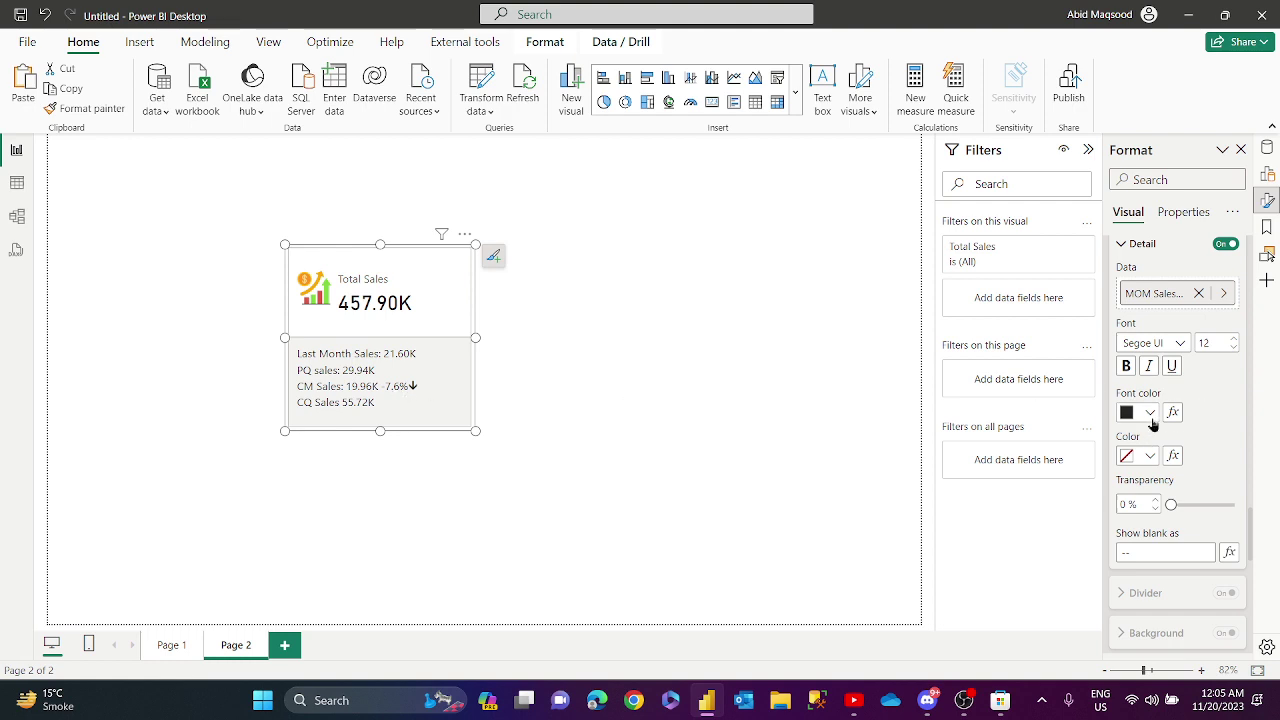
scroll(1214, 300, "up", 3)
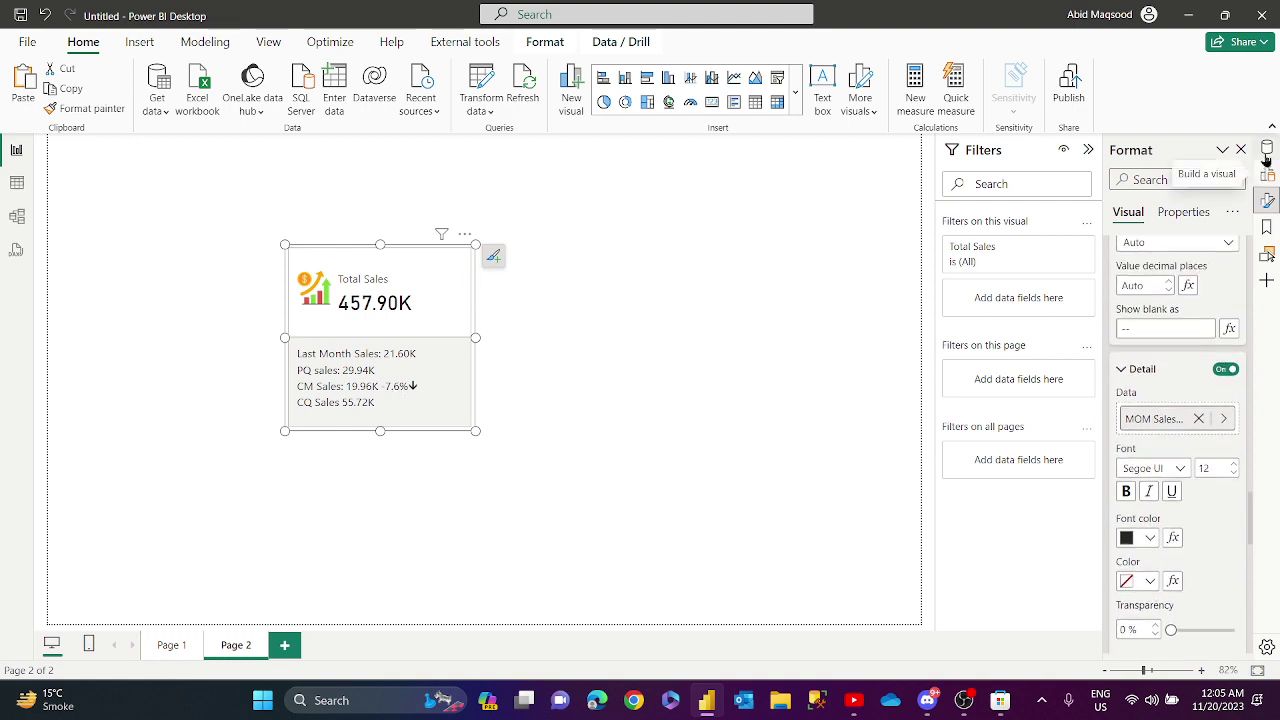
Create a new measure in the All Measures table.
left_click(1267, 148)
right_click(1178, 216)
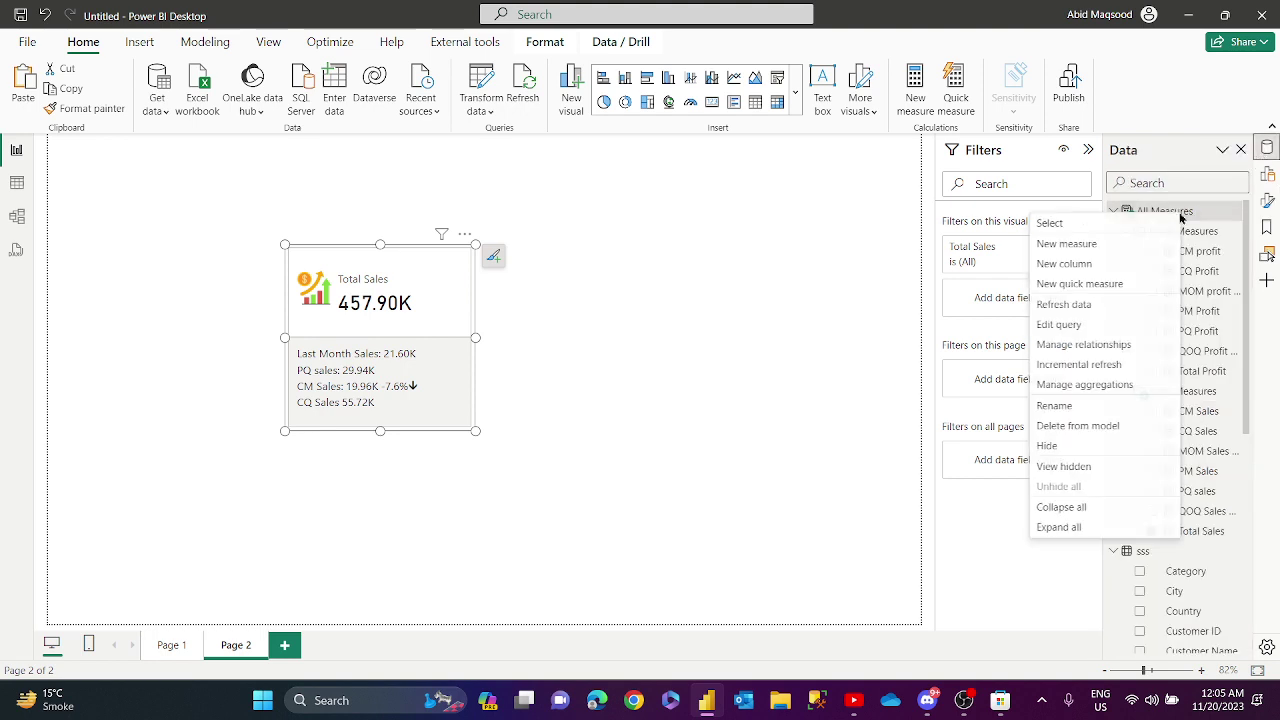
left_click(842, 206)
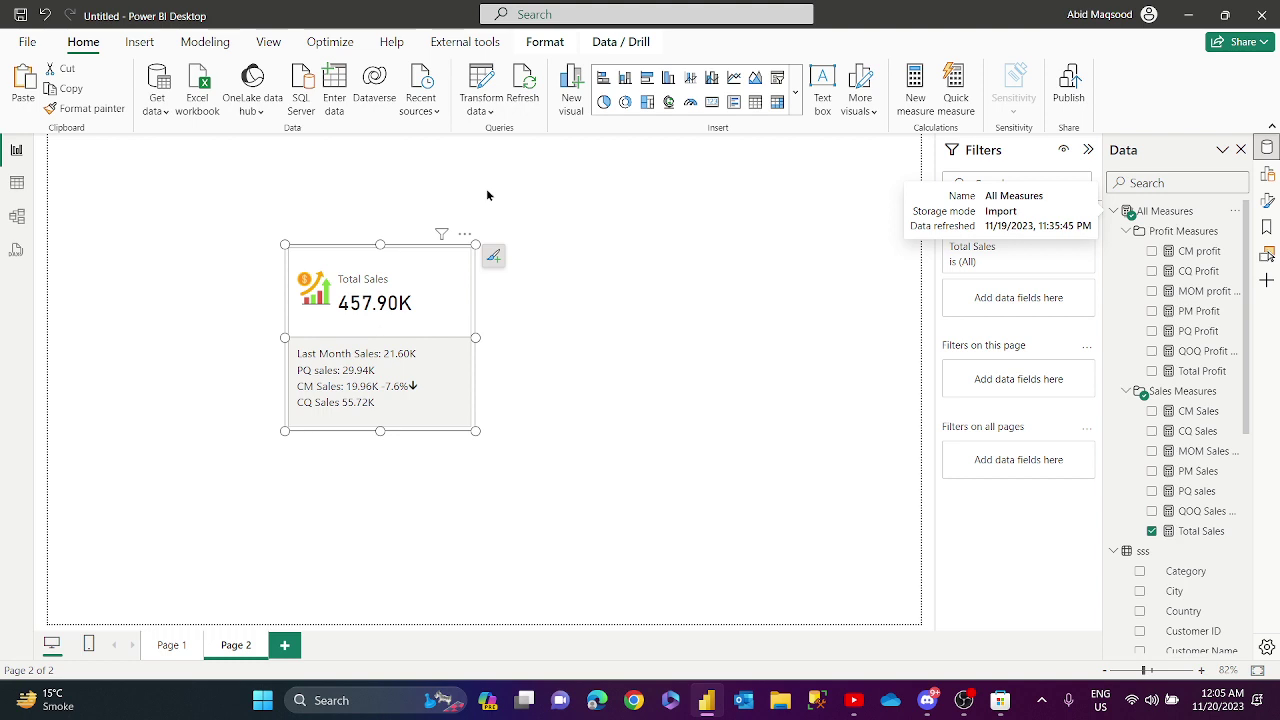
left_click(1176, 222)
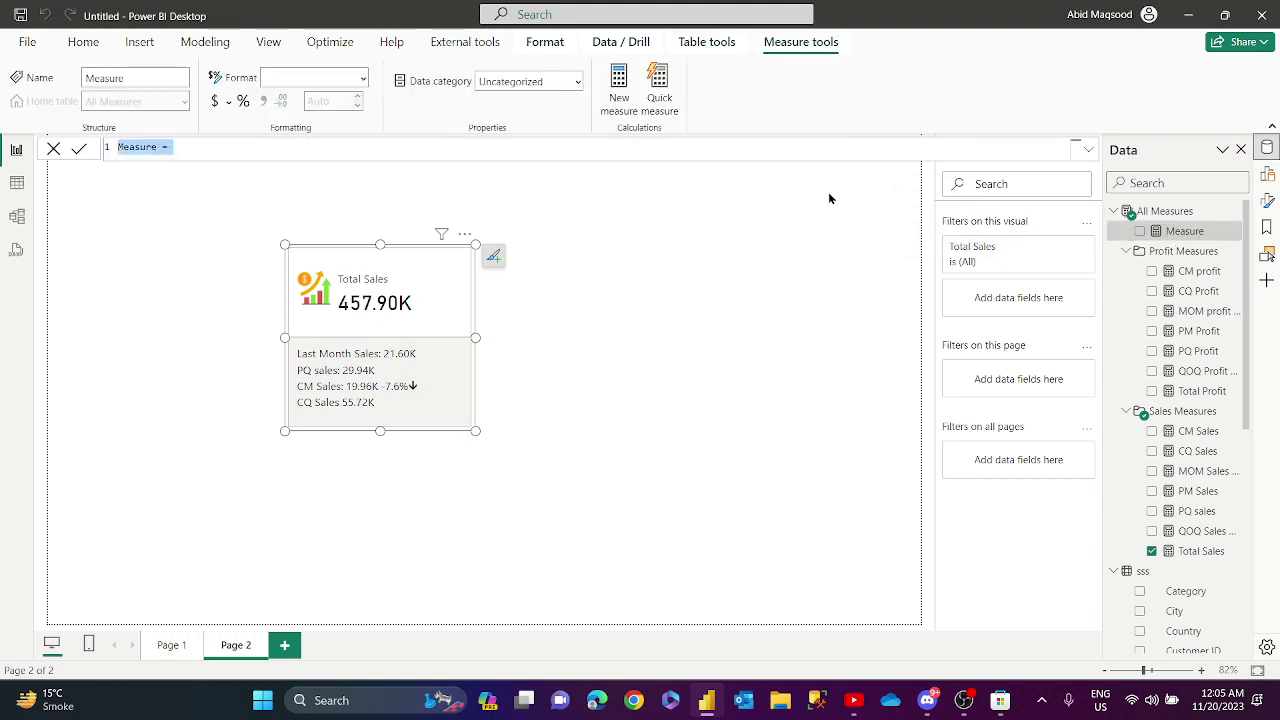
Name the new measure "Conditional formatting for MOM growth change" and start its formula two lines below the name.
type("Condi")
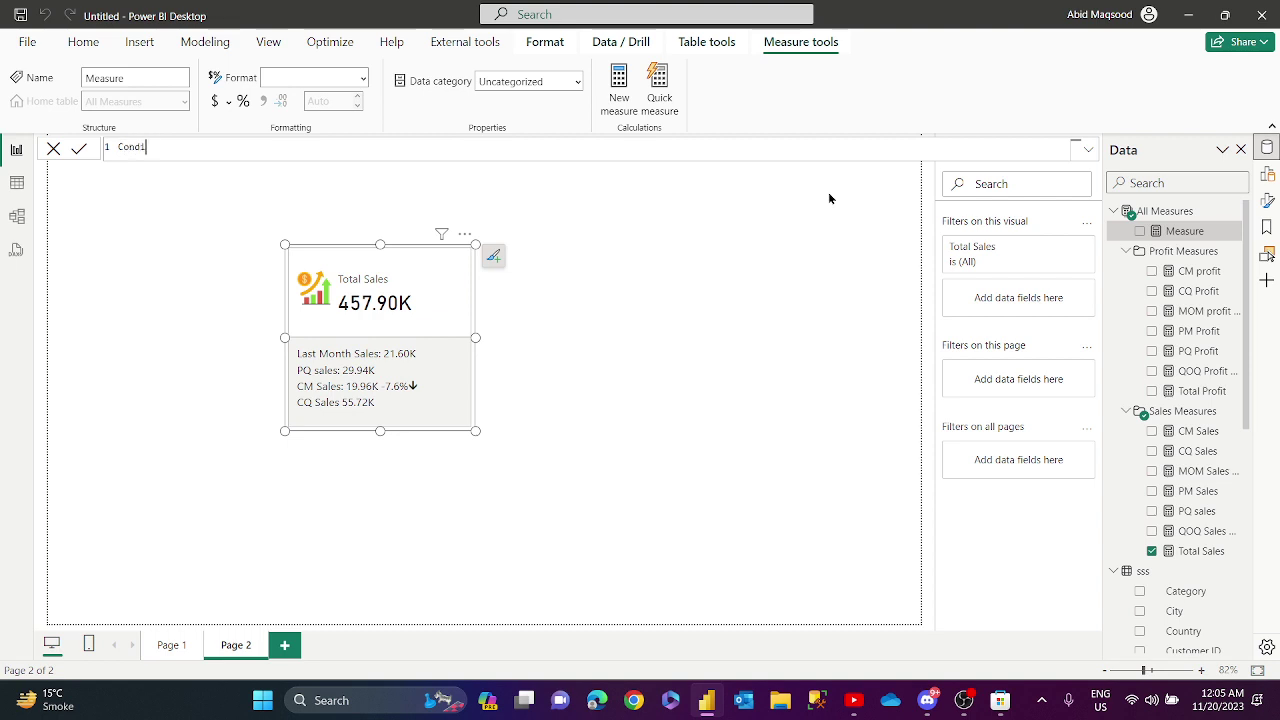
type("tional formatting for MOM")
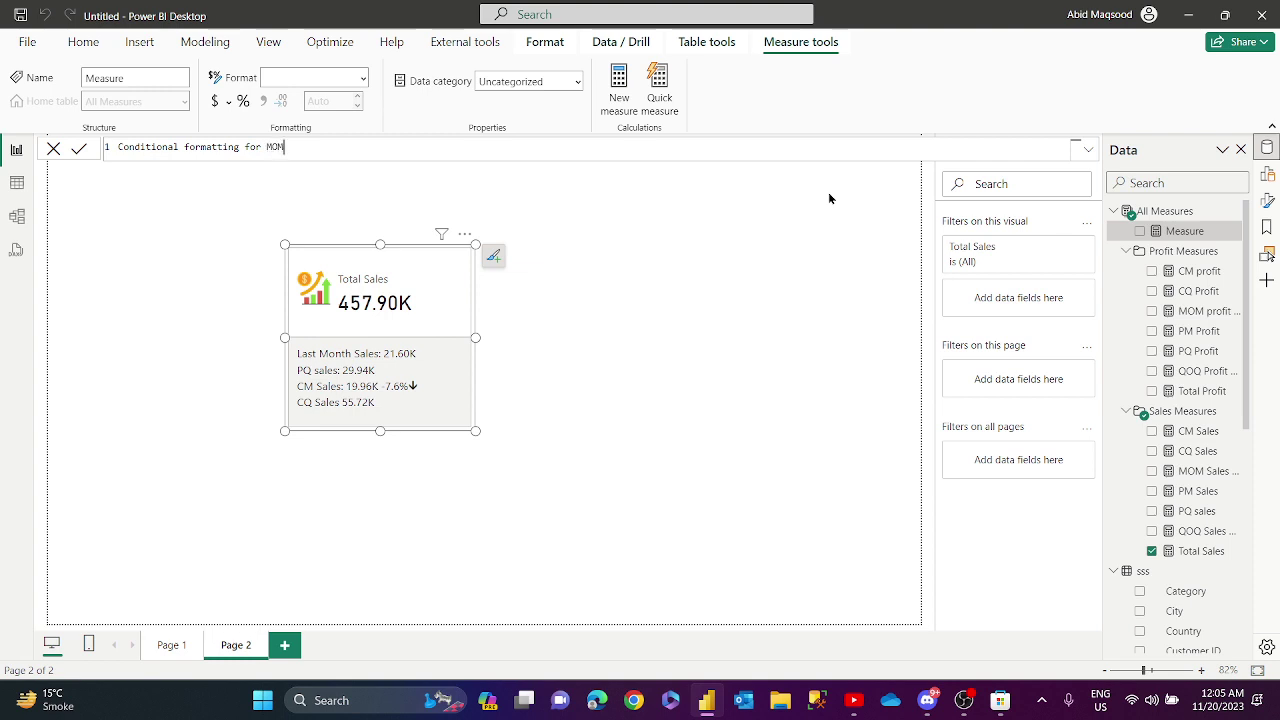
type(" gr")
type("owth ")
type("cahnge")
key("BackSpace")
key("BackSpace")
key("BackSpace")
key("BackSpace")
key("BackSpace")
type("hange =")
key("shift+Return")
key("shift+Return")
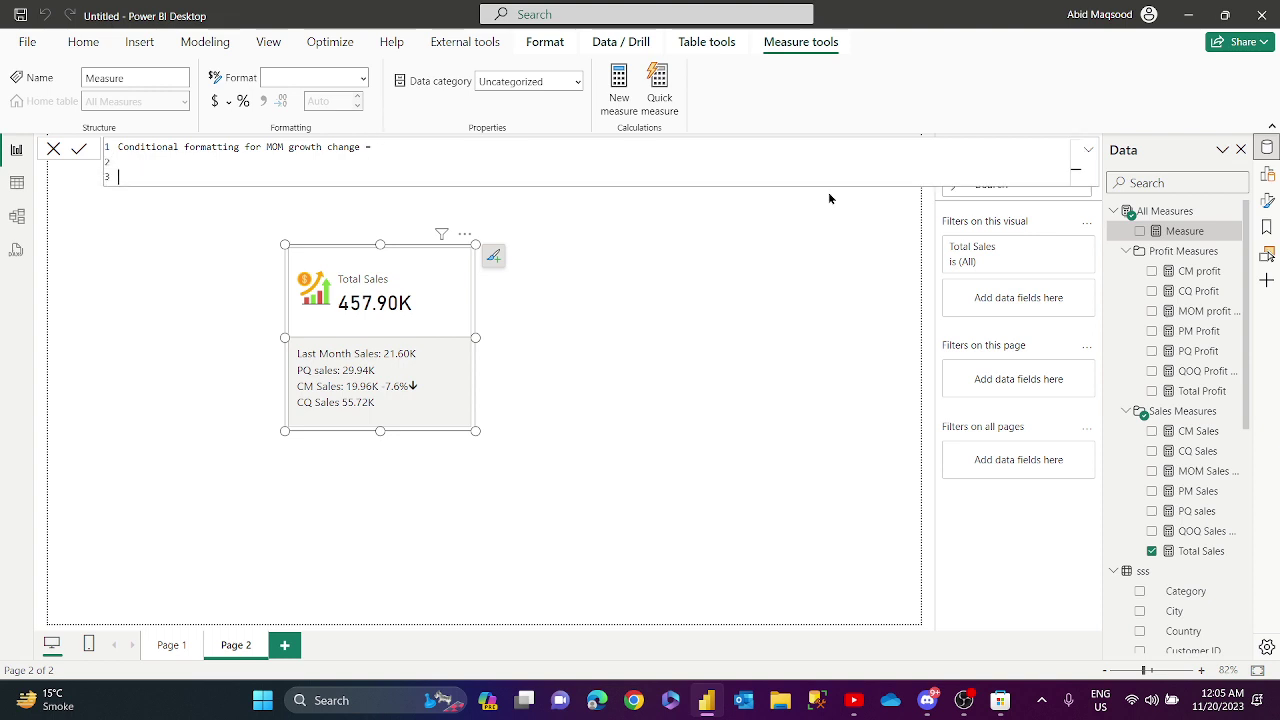
Declare the variable MOM_growth in the measure's formula and begin its expression with the DIVIDE function.
type("var")
type("MOM gr")
key("BackSpace")
key("BackSpace")
key("BackSpace")
type("_growth div")
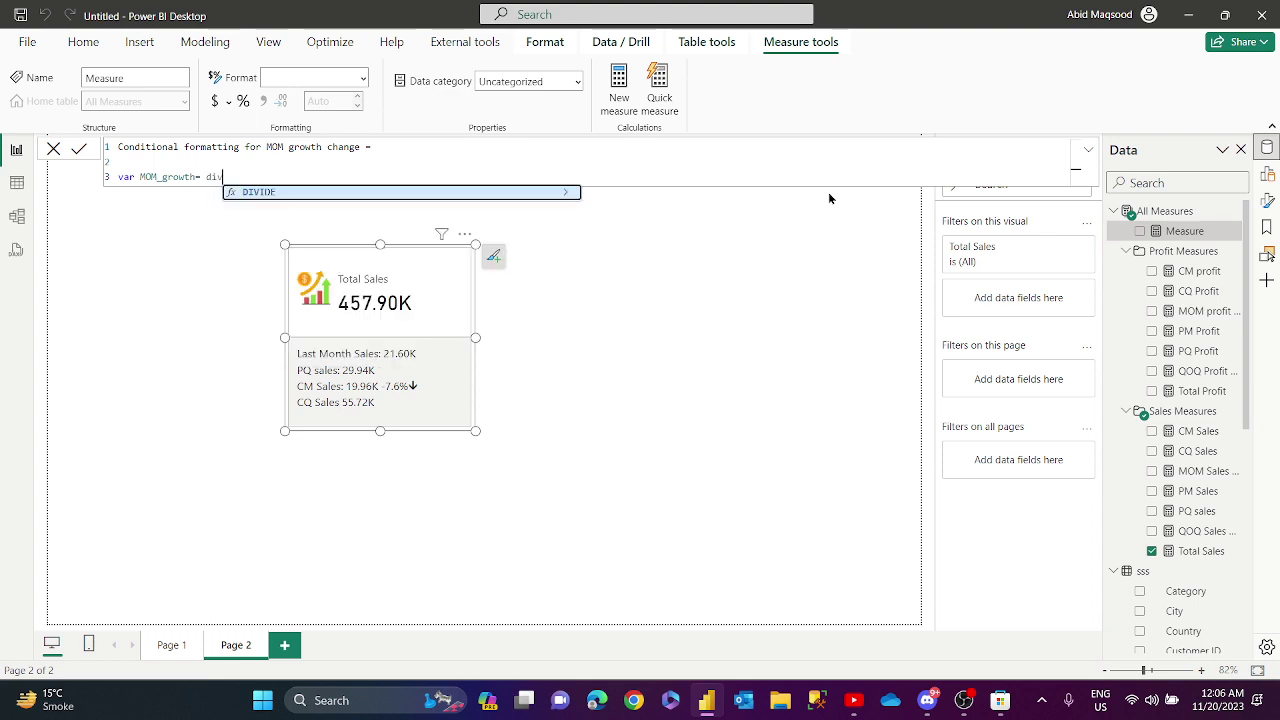
key("Tab")
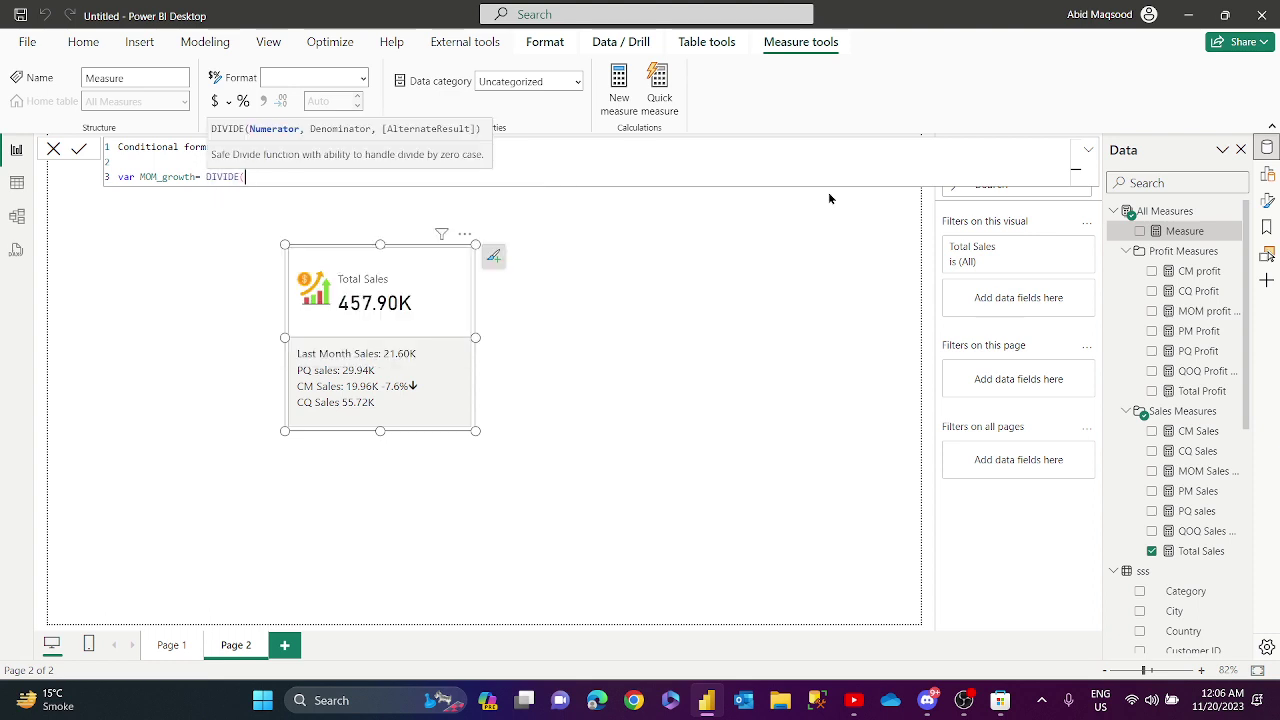
Enter [CM Sales]-[PM Sales] as the numerator of the MOM_growth variable's DIVIDE function.
type("cm")
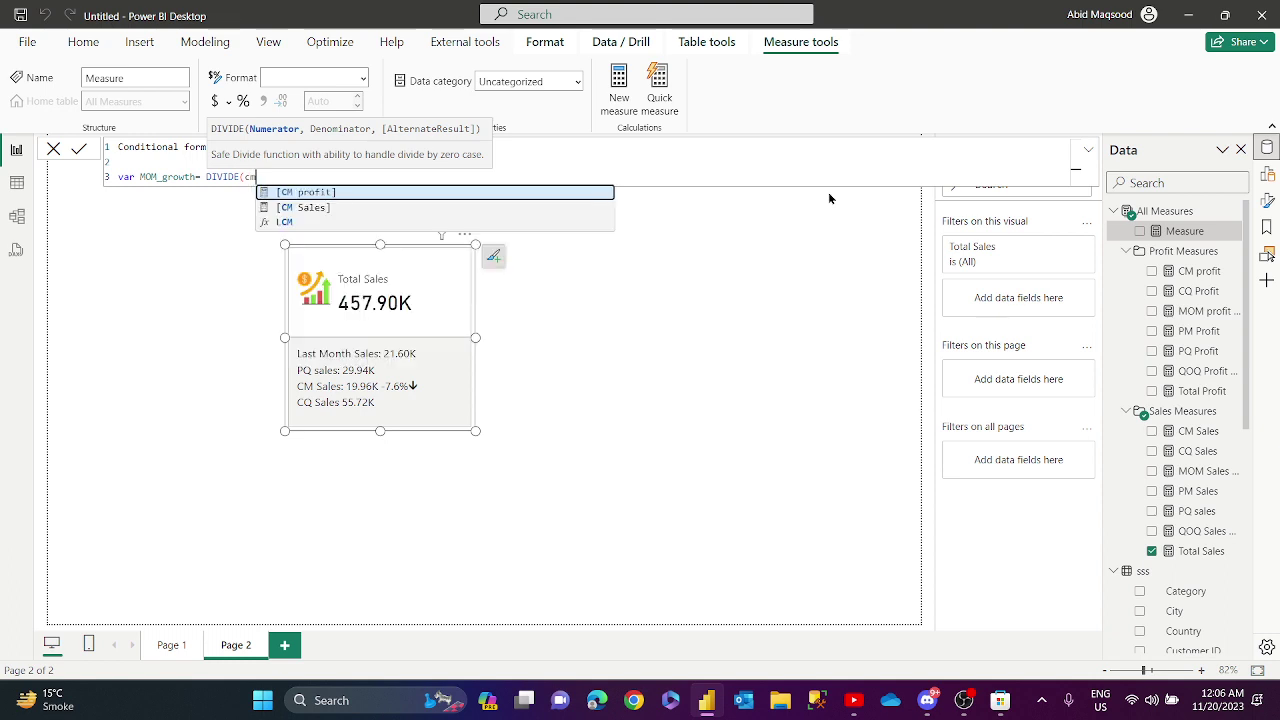
key("Down")
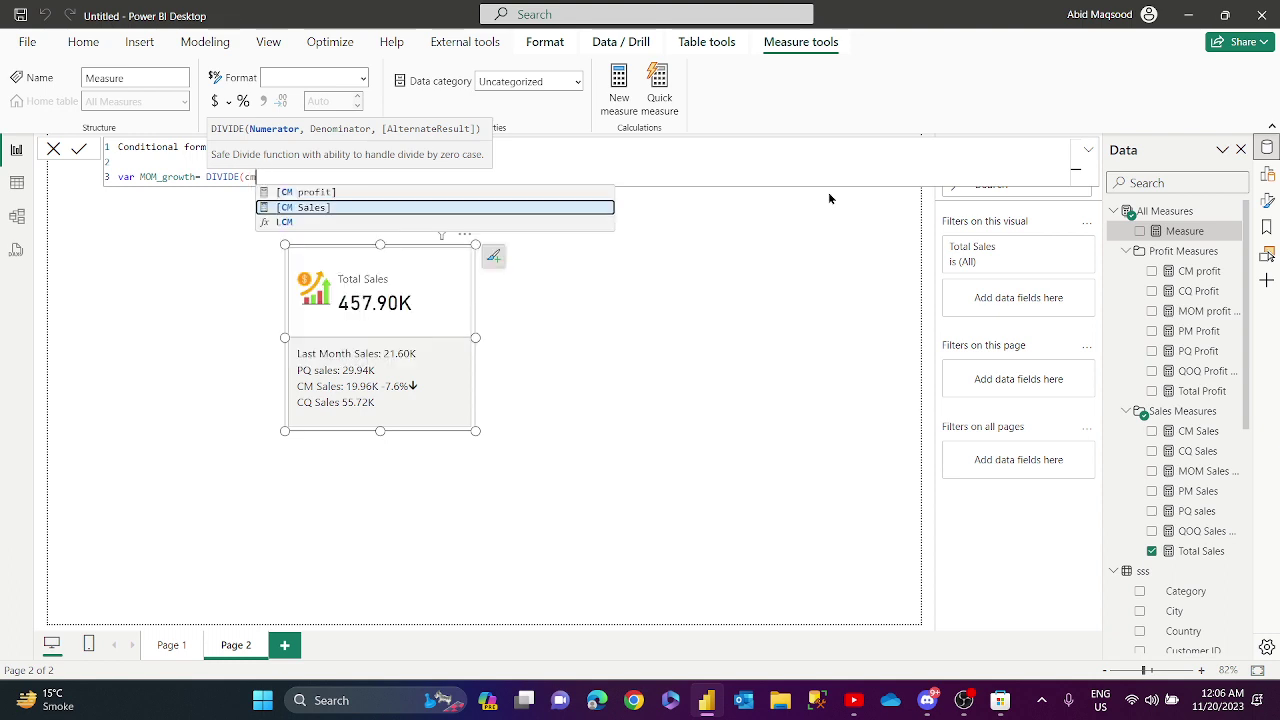
key("Tab")
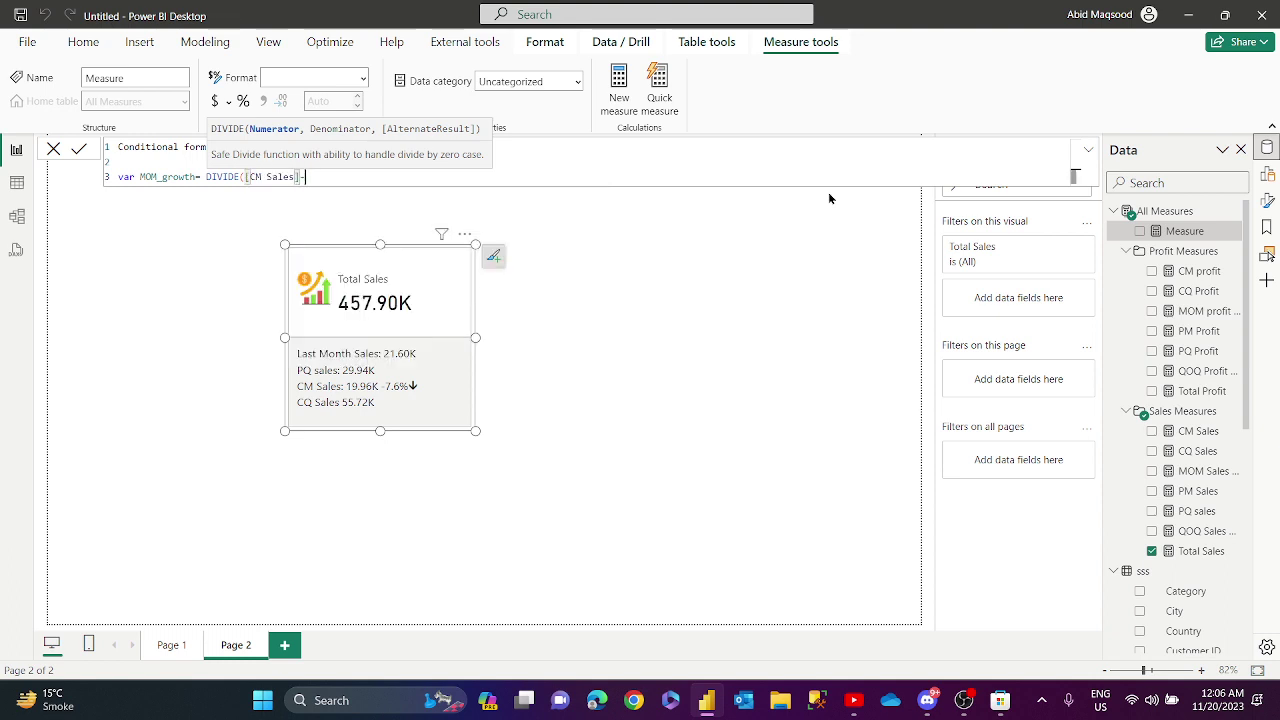
type("-pm")
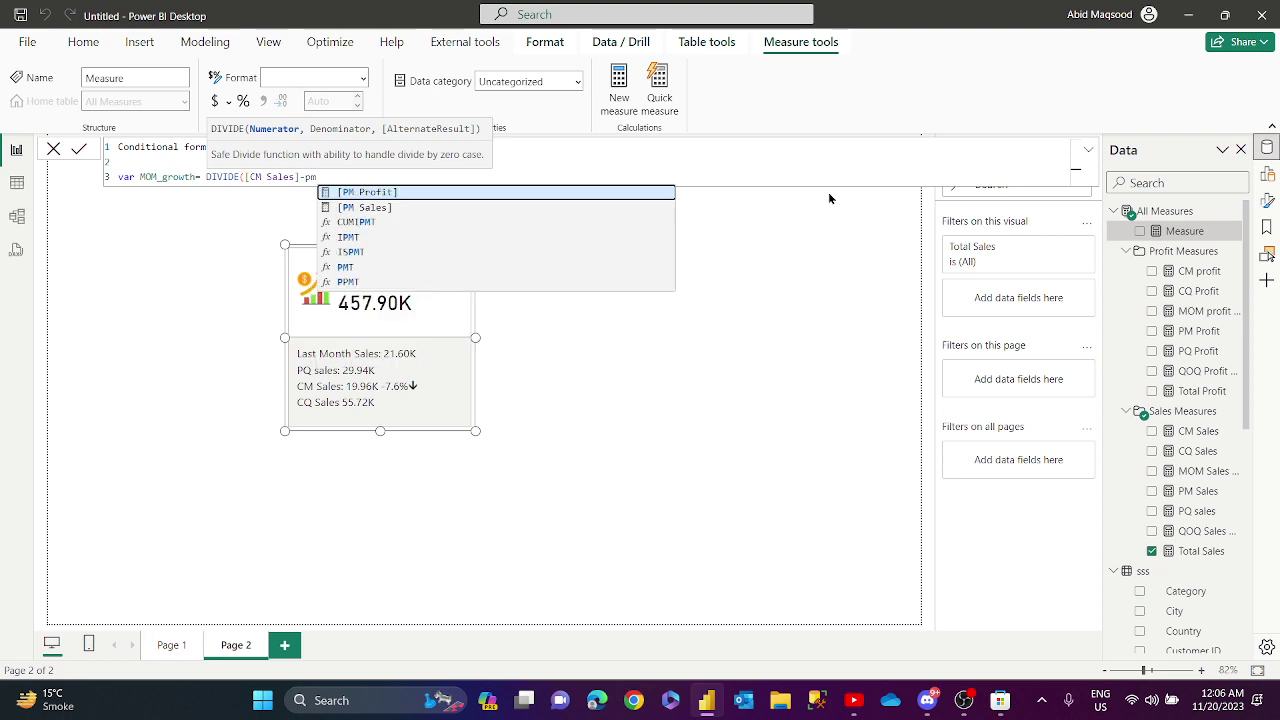
key("Down")
key("Tab")
type(",")
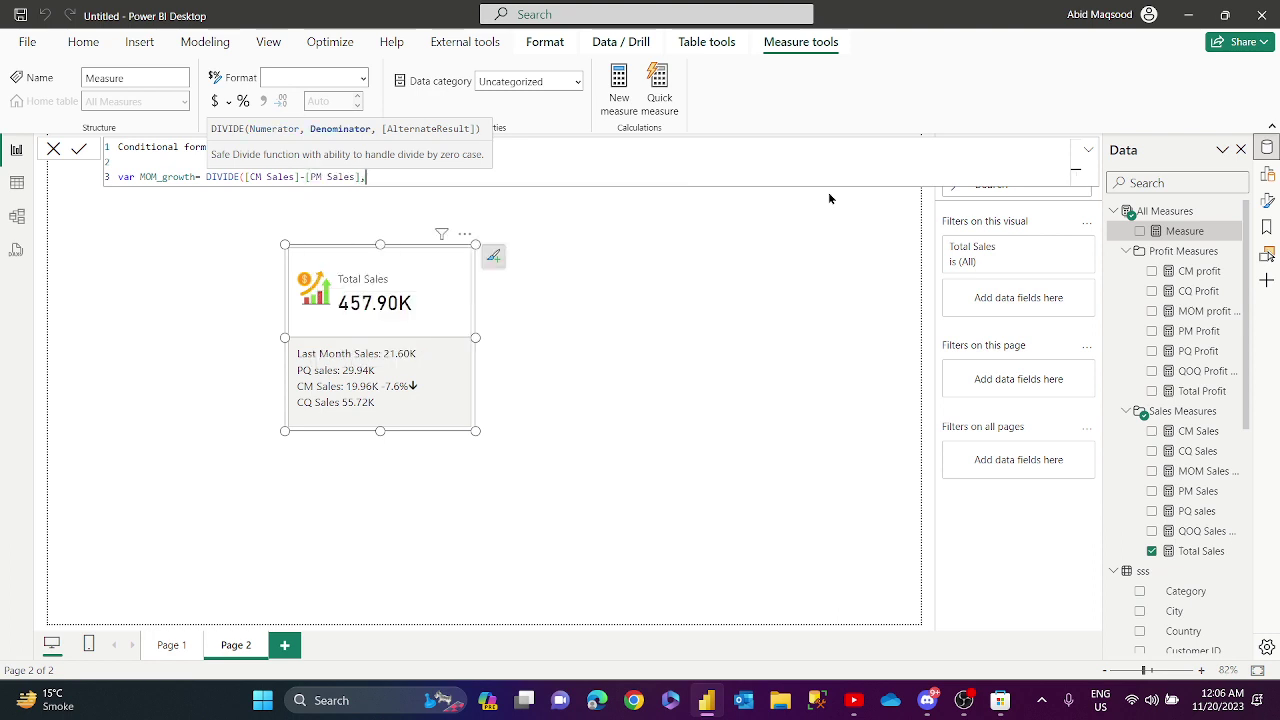
Use [PM Sales] as the DIVIDE denominator, close the function, and move two lines below the variable.
type("pm")
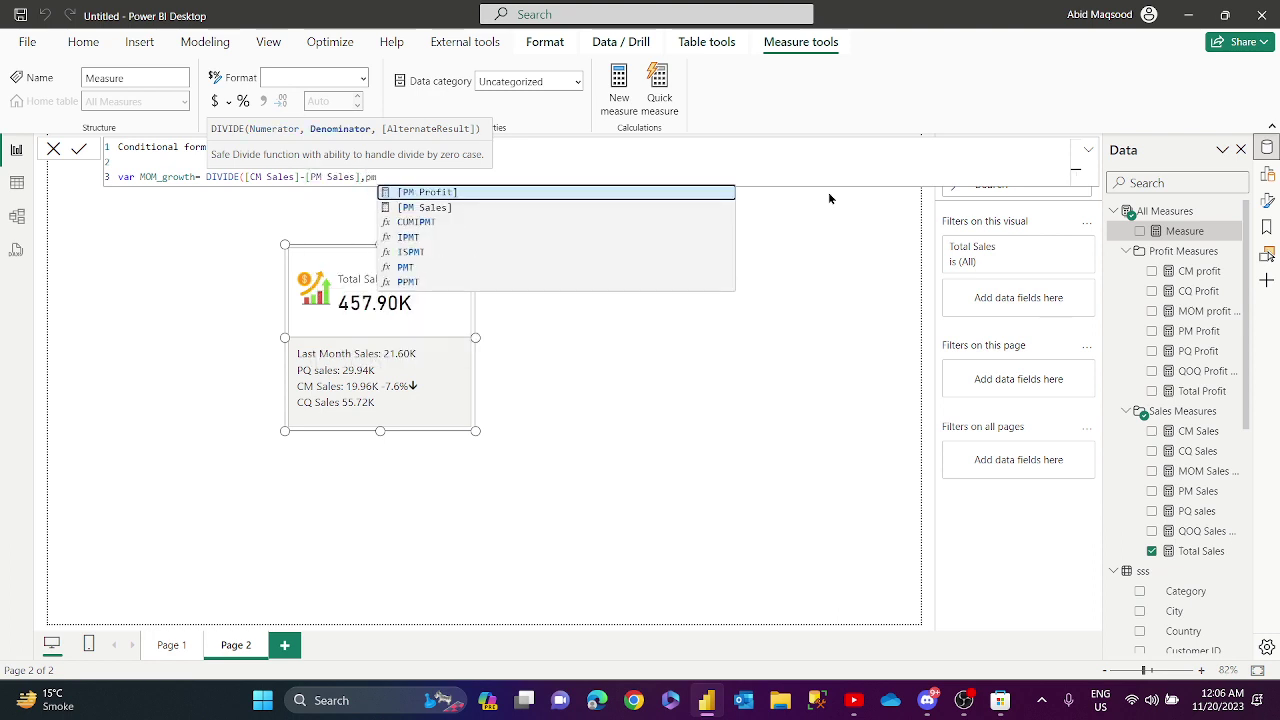
key("Down")
key("Tab")
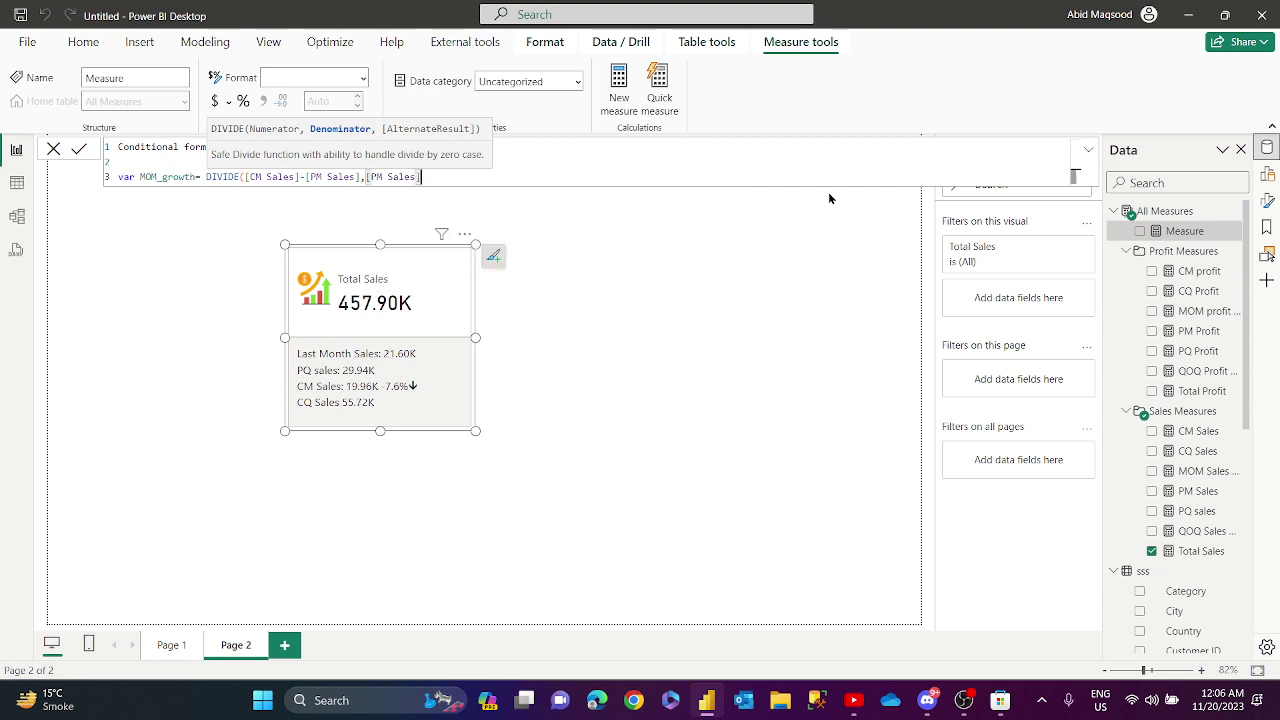
type(")")
key("shift+Return")
key("shift+Return")
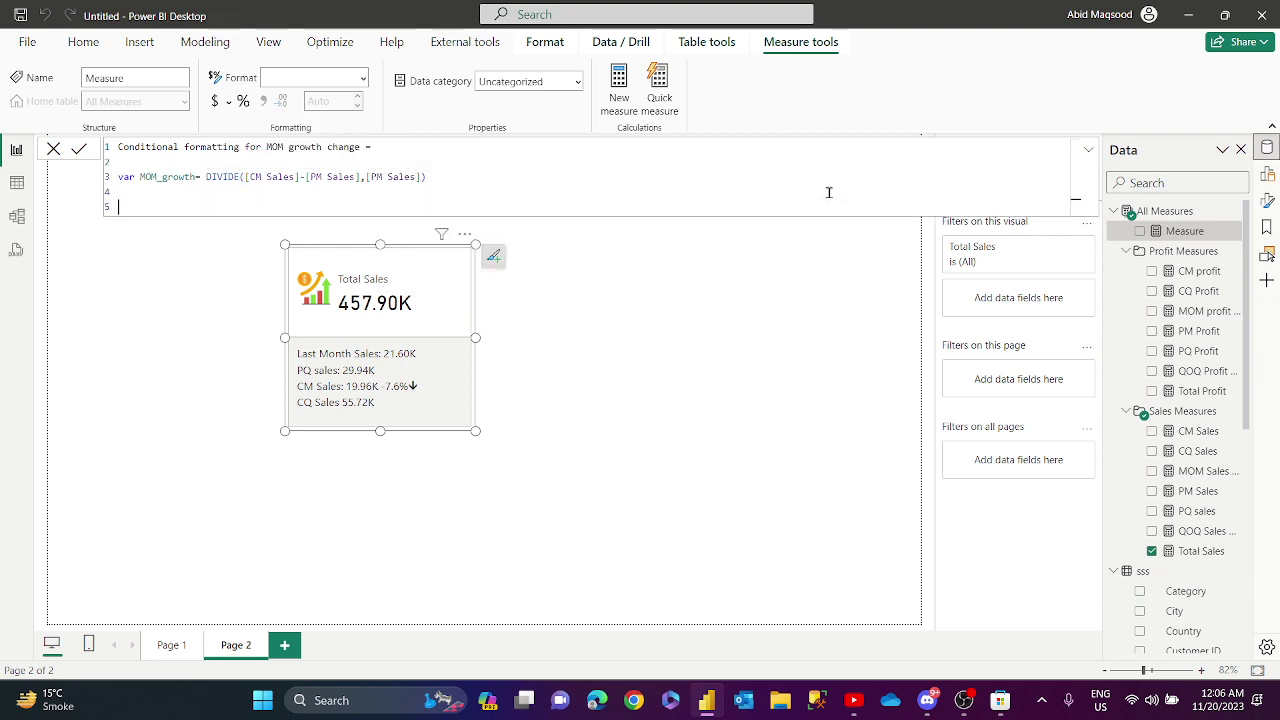
Add a return statement to the formula and begin an IF function two lines below it.
type("return")
key("shift+Return")
key("shift+Return")
type("IF(")
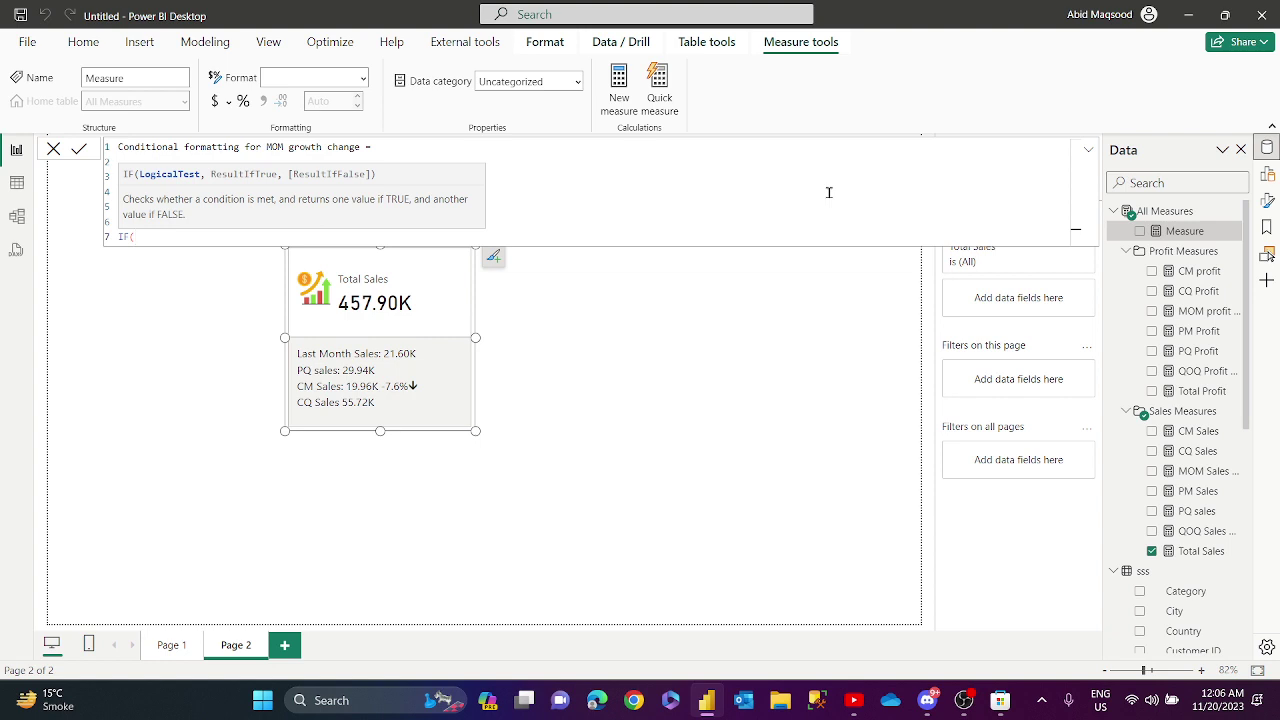
key("Escape")
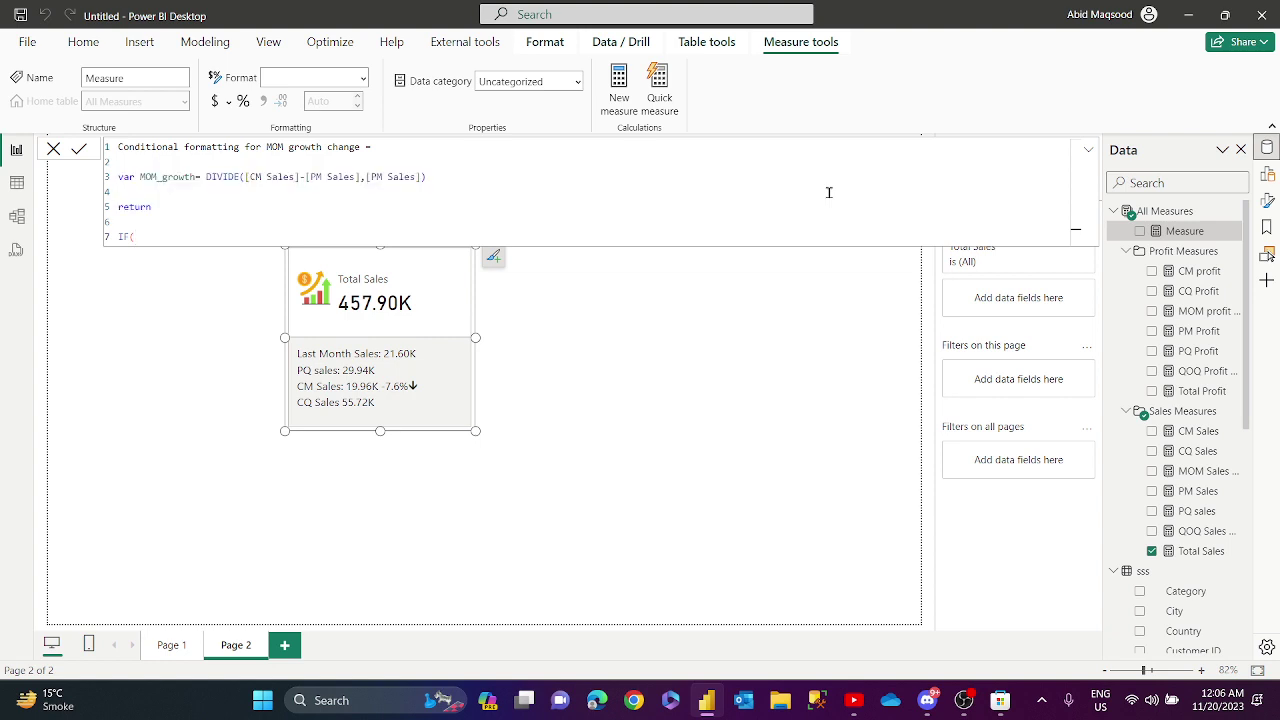
type("mom")
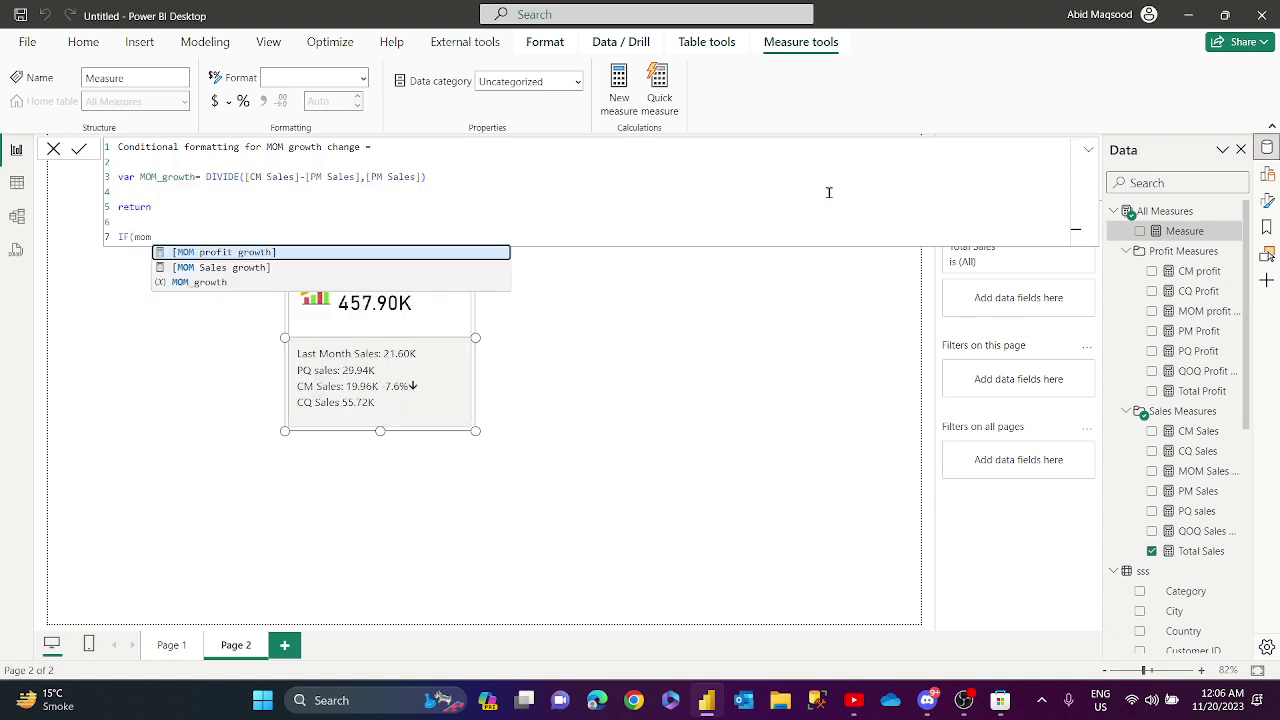
key("Down")
key("Down")
type("`")
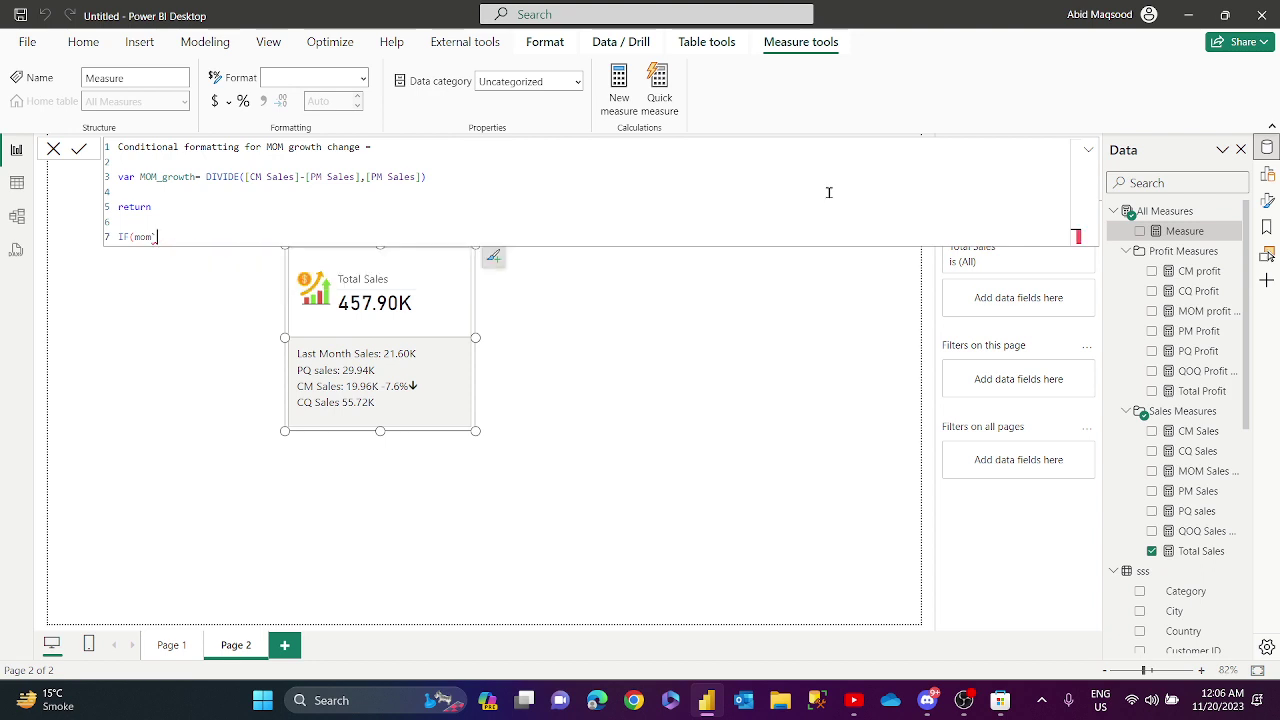
key("BackSpace")
key("Tab")
key("BackSpace")
key("BackSpace")
key("BackSpace")
key("BackSpace")
key("BackSpace")
key("BackSpace")
key("BackSpace")
key("BackSpace")
key("BackSpace")
key("BackSpace")
key("BackSpace")
key("BackSpace")
key("BackSpace")
key("BackSpace")
key("BackSpace")
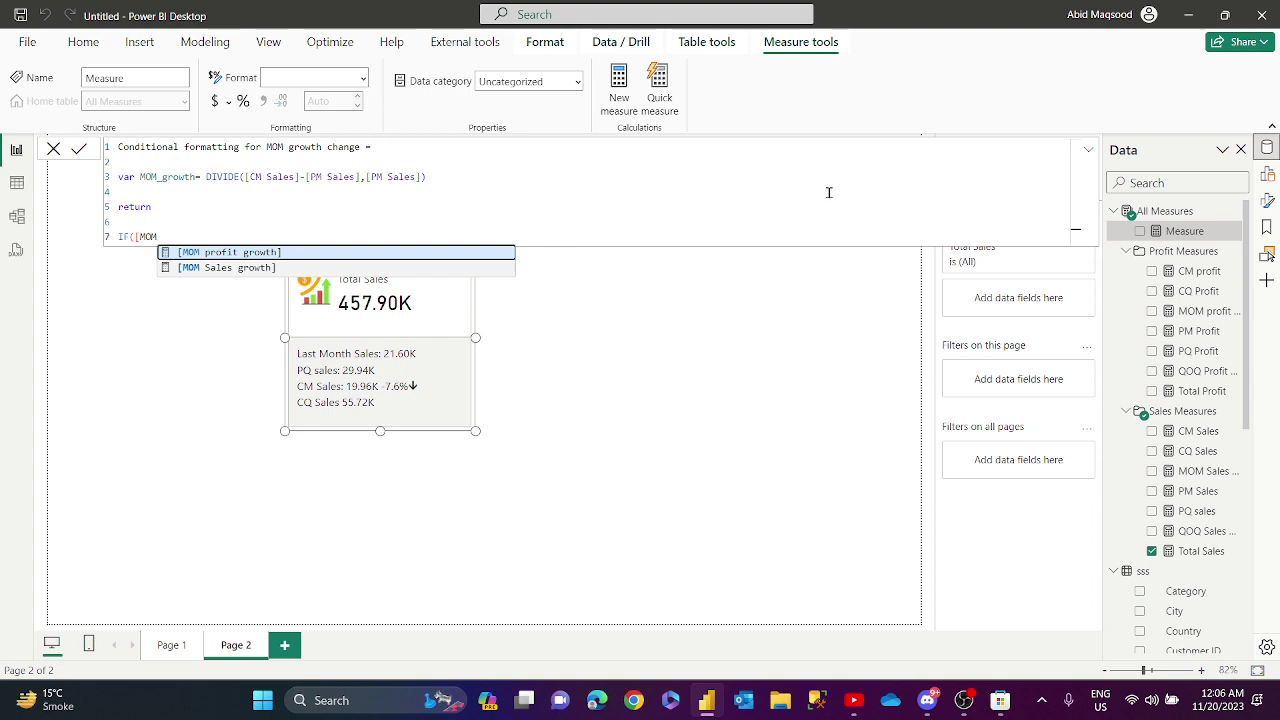
key("BackSpace")
key("BackSpace")
key("BackSpace")
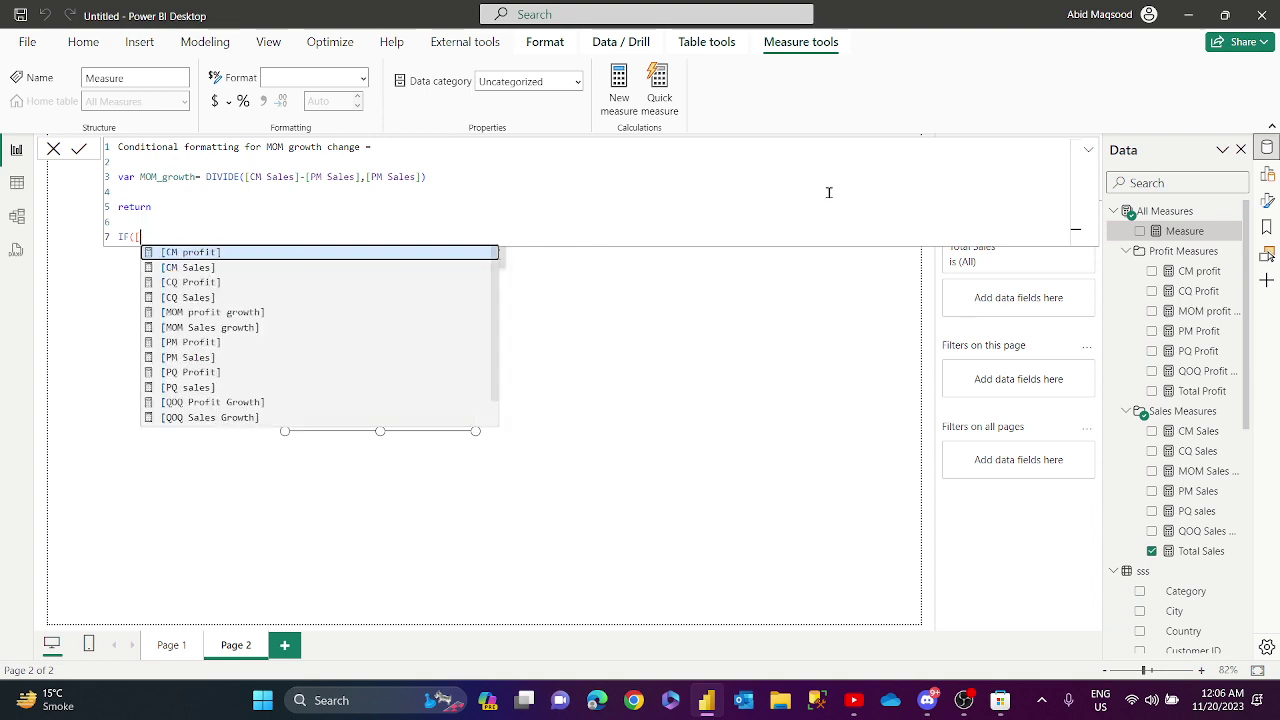
type("mom")
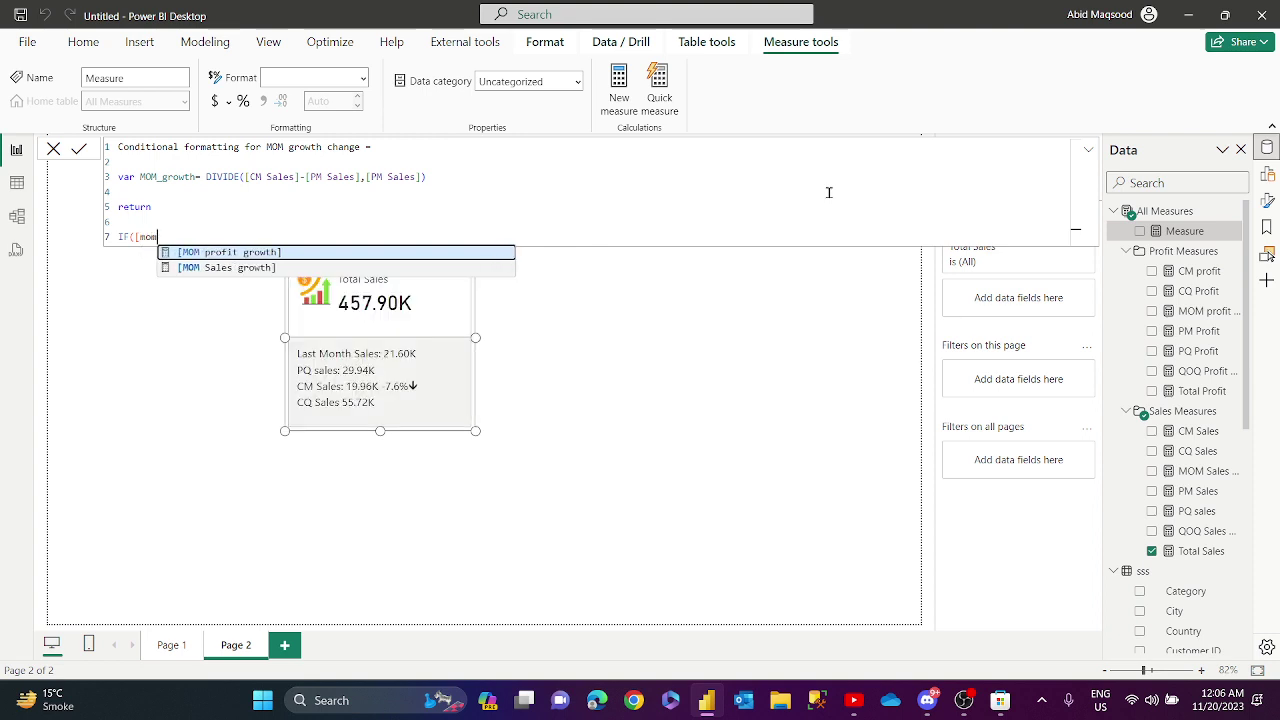
key("BackSpace")
key("BackSpace")
key("BackSpace")
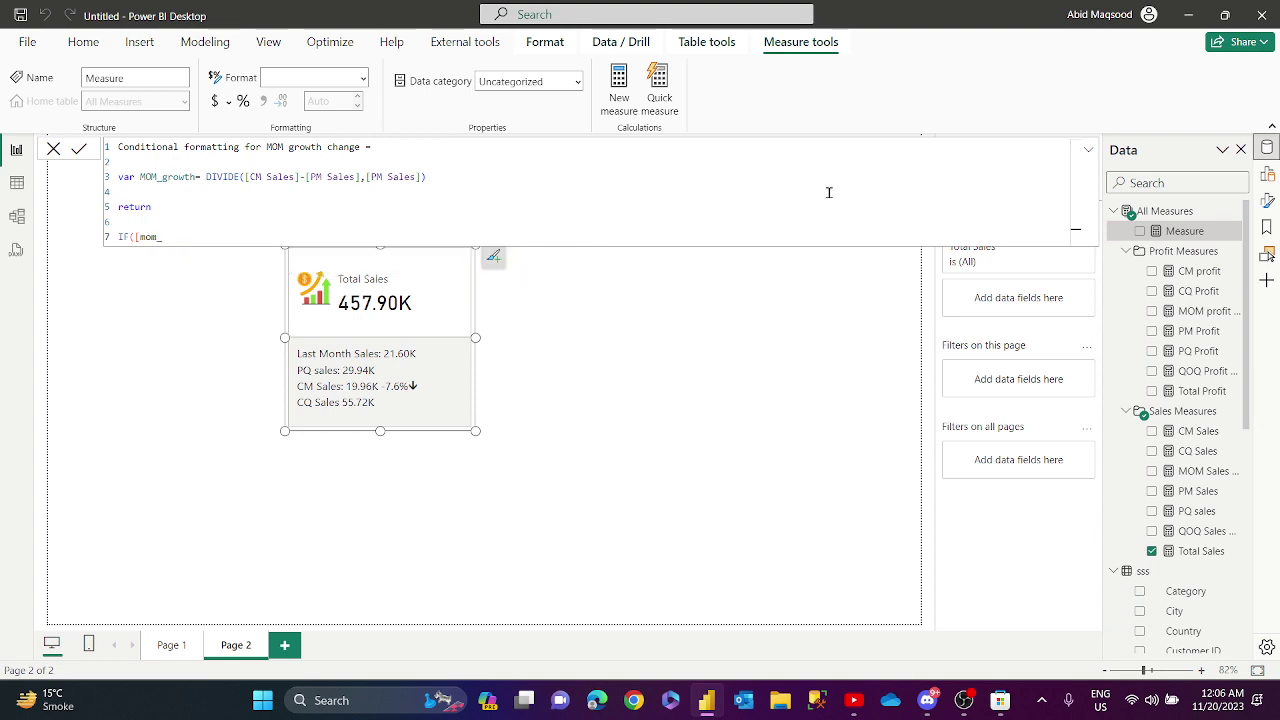
type("MOM")
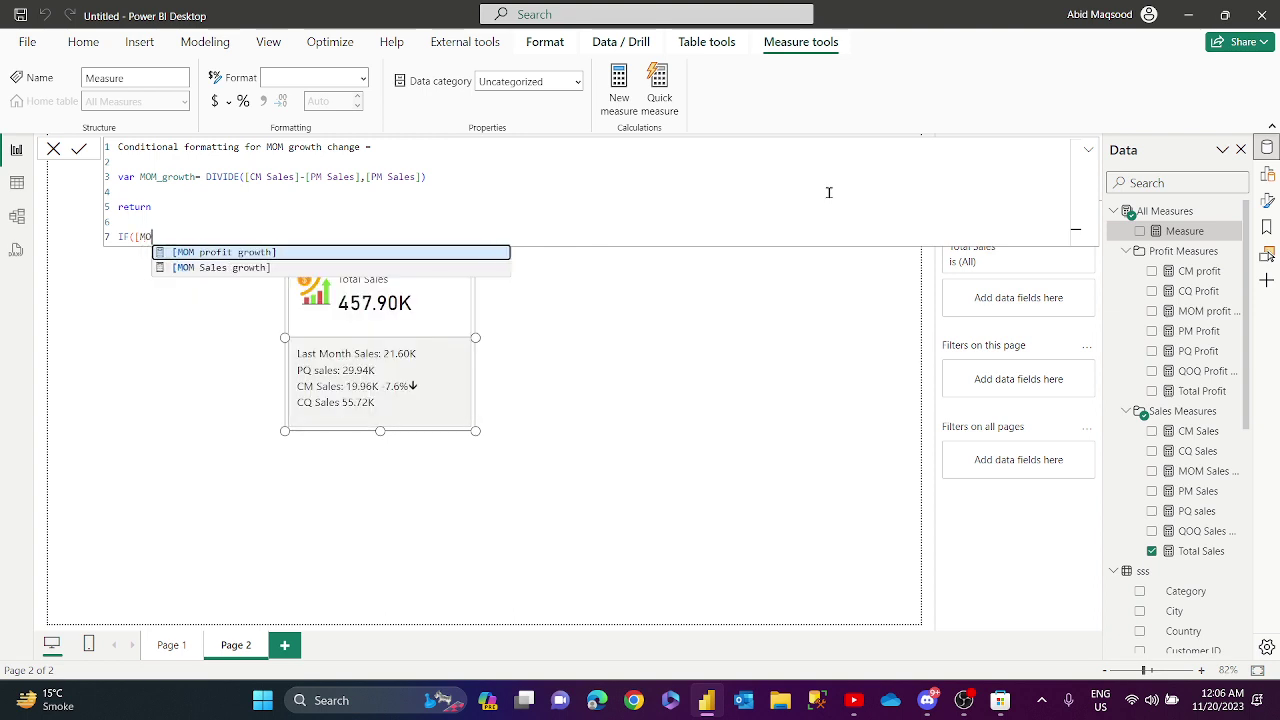
key("BackSpace")
key("BackSpace")
key("BackSpace")
key("BackSpace")
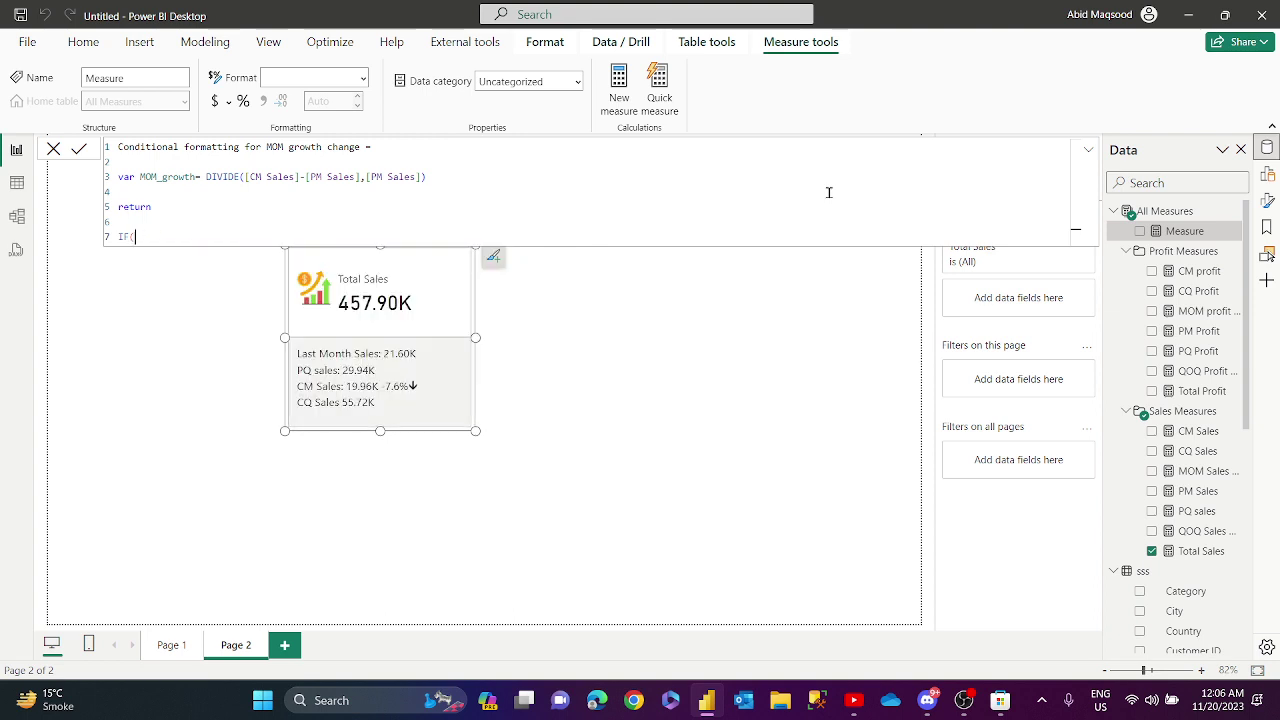
Complete the IF function so MOM_growth < 0 returns "red" and otherwise "green", and commit the measure.
type("mom")
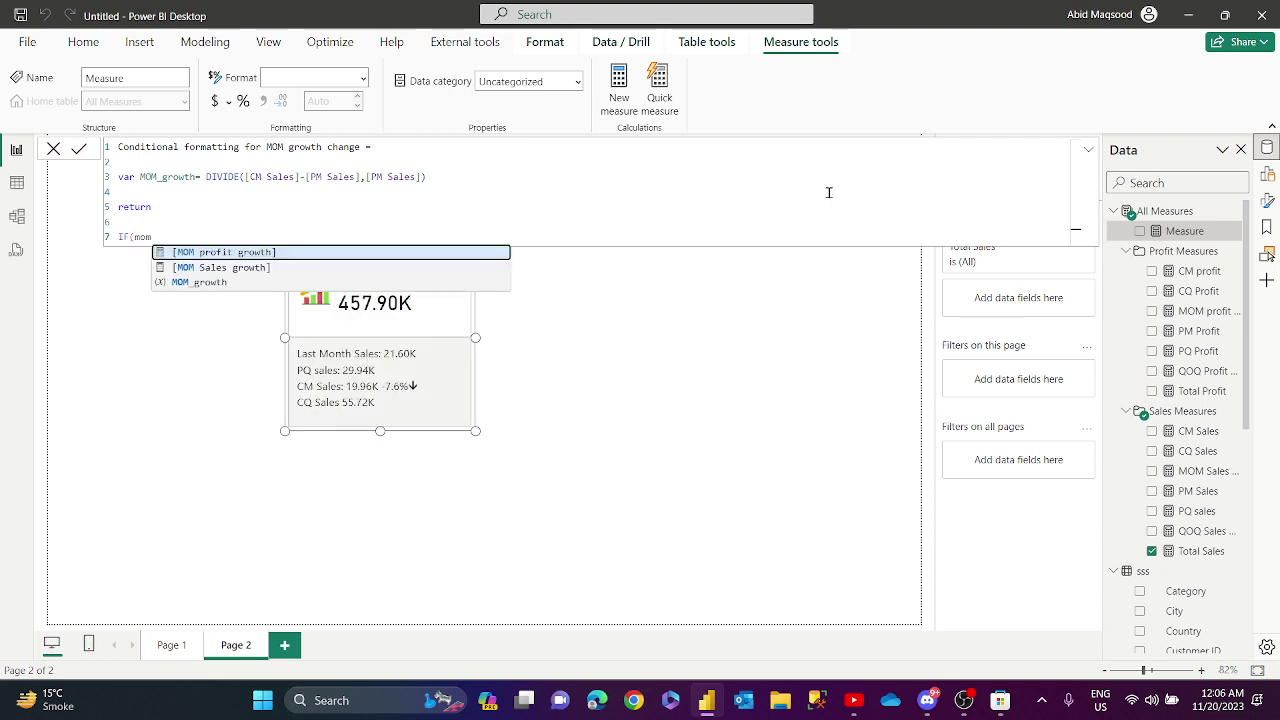
key("Down")
key("Down")
key("Tab")
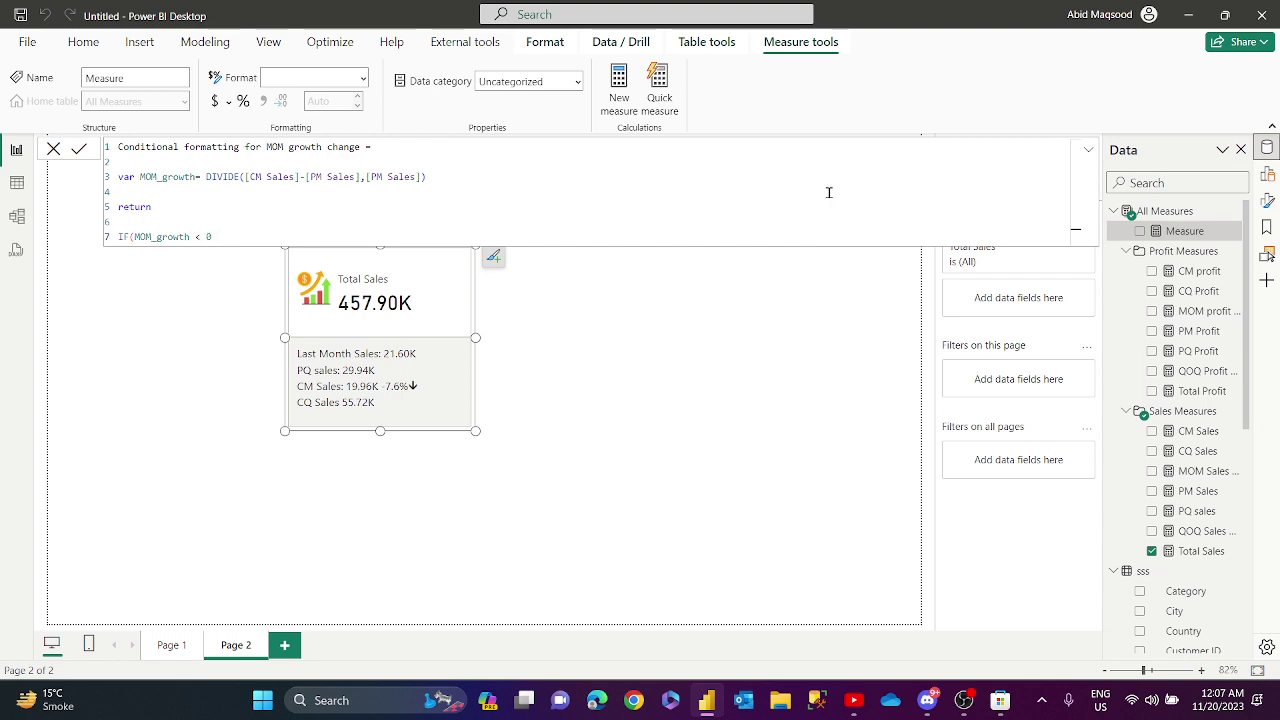
type(",\"re")
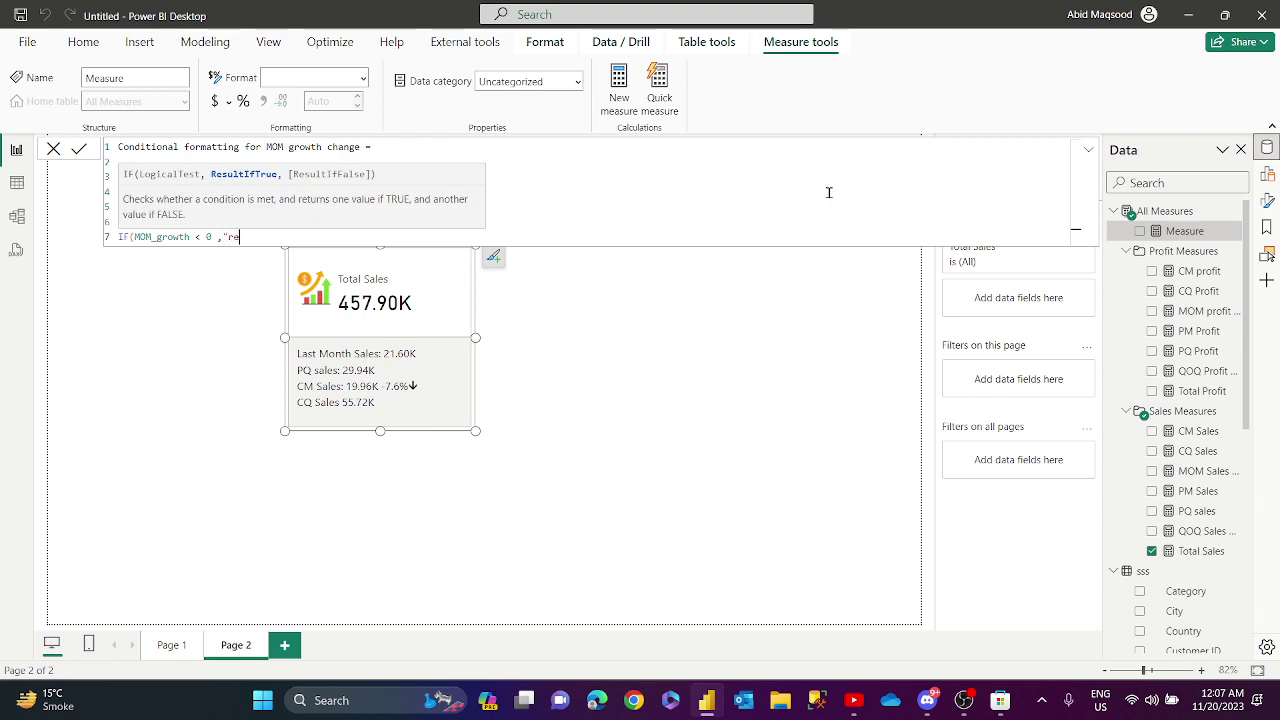
type("d\",\"green\")")
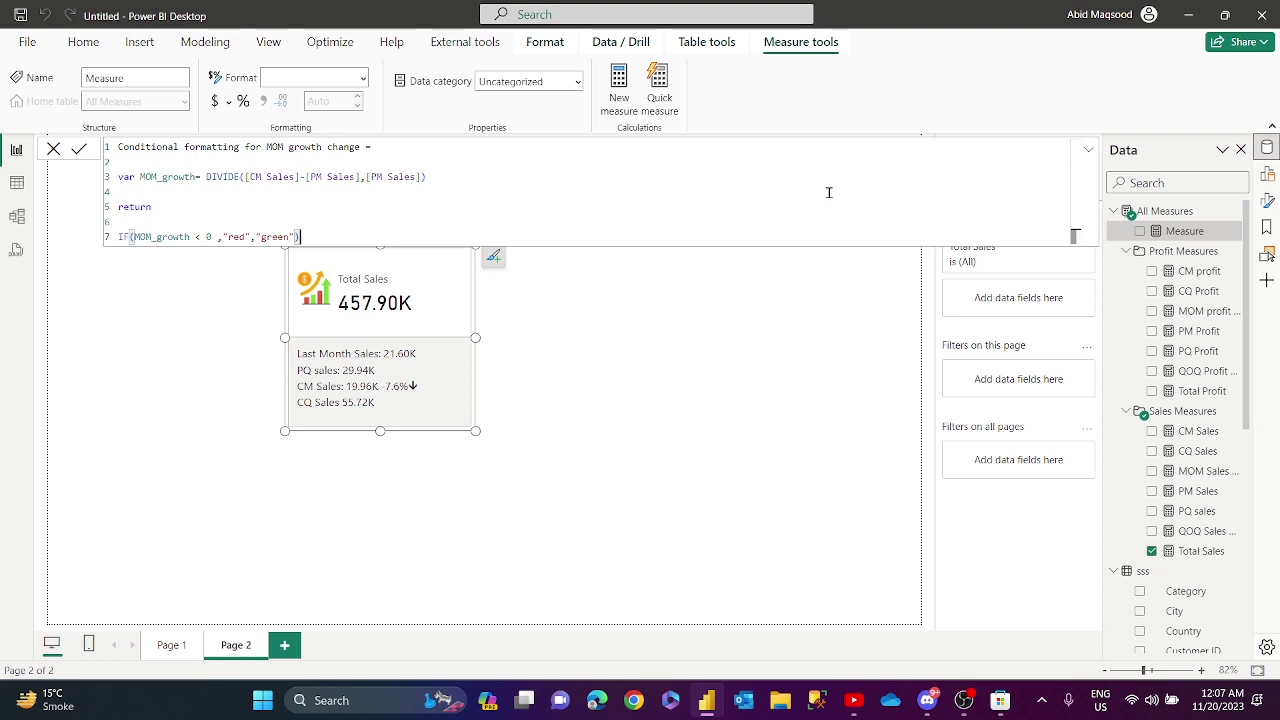
key("Return")
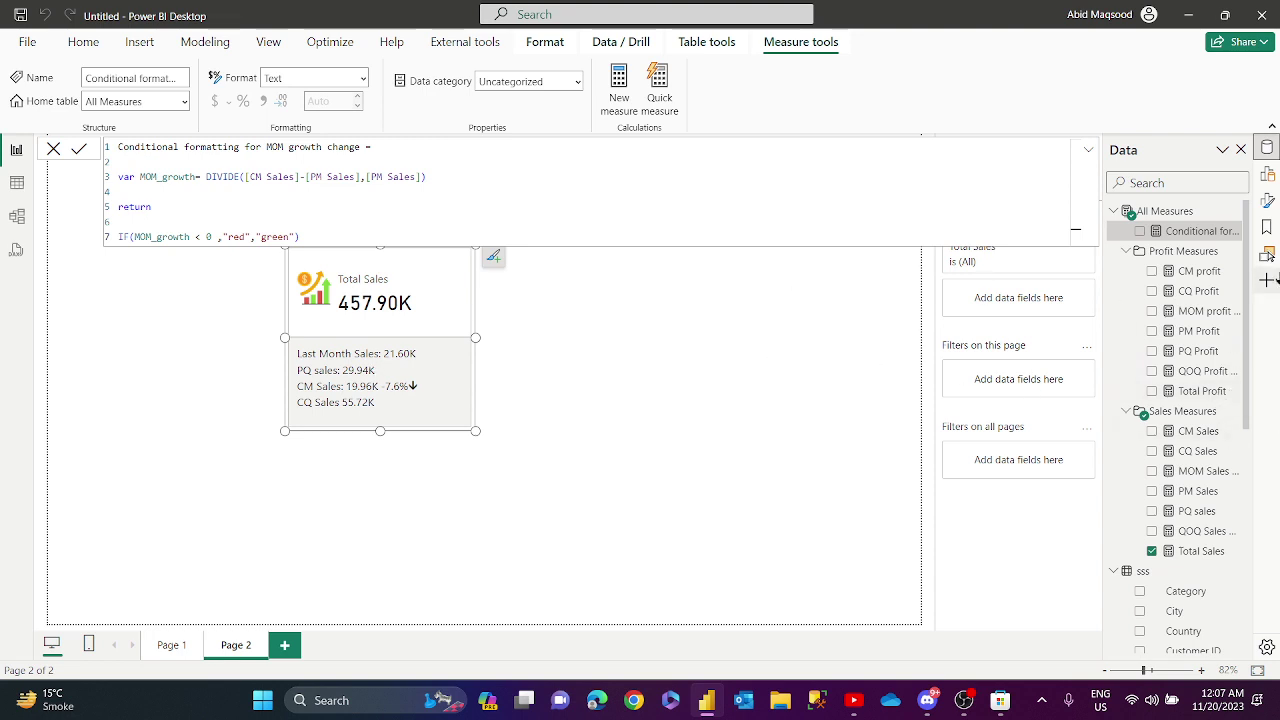
Show the Total Sales card's formatting settings, collapse the formula editor, and clear the selection on the canvas.
left_click(1267, 200)
scroll(1228, 450, "down", 3)
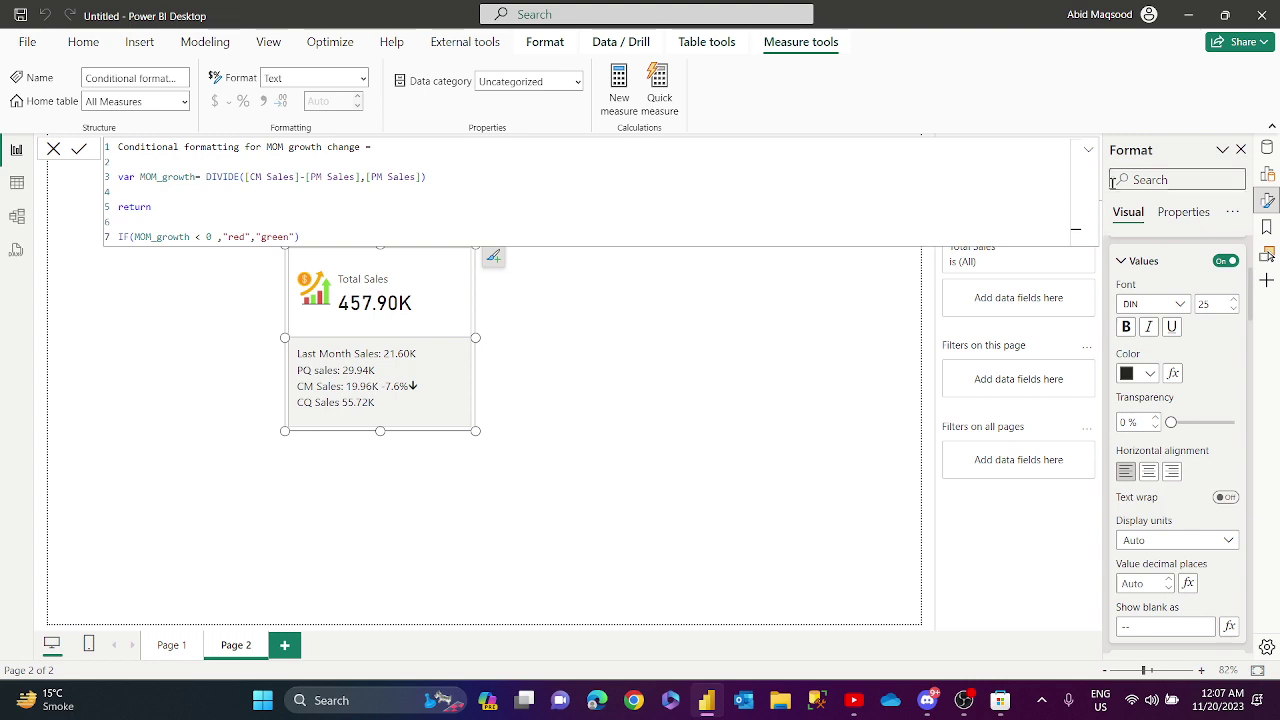
left_click(1089, 150)
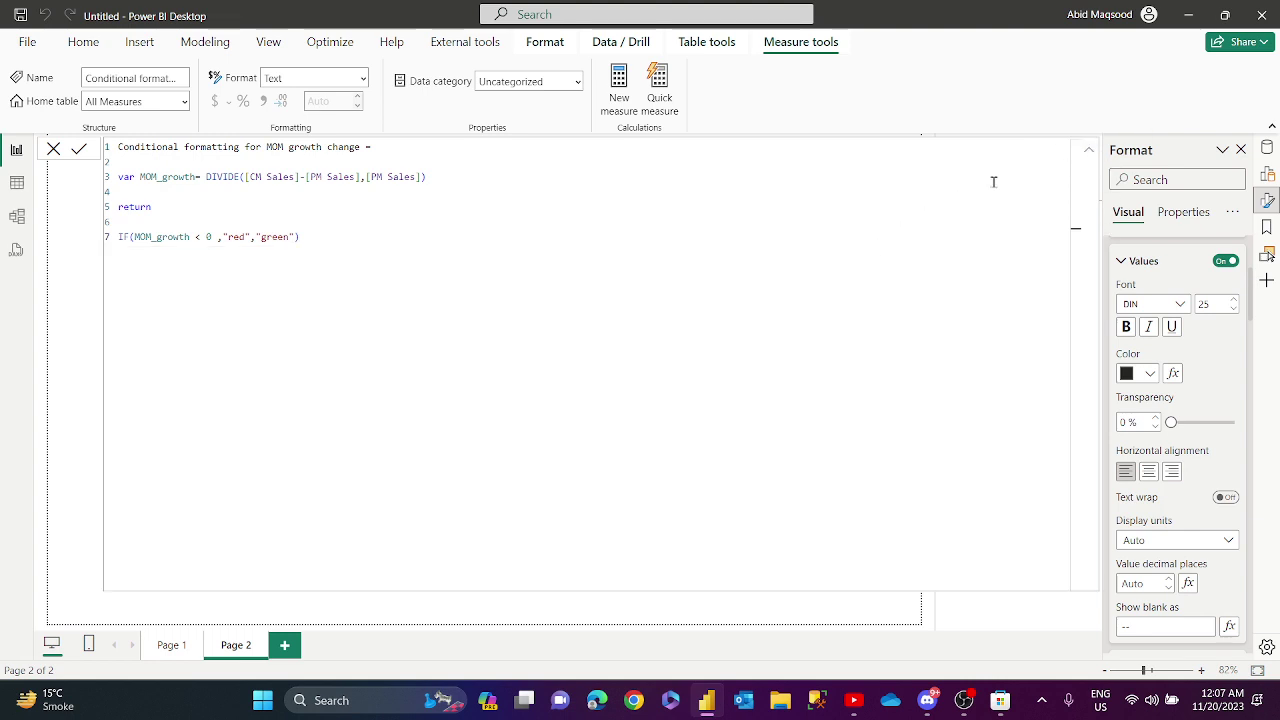
left_click(1090, 152)
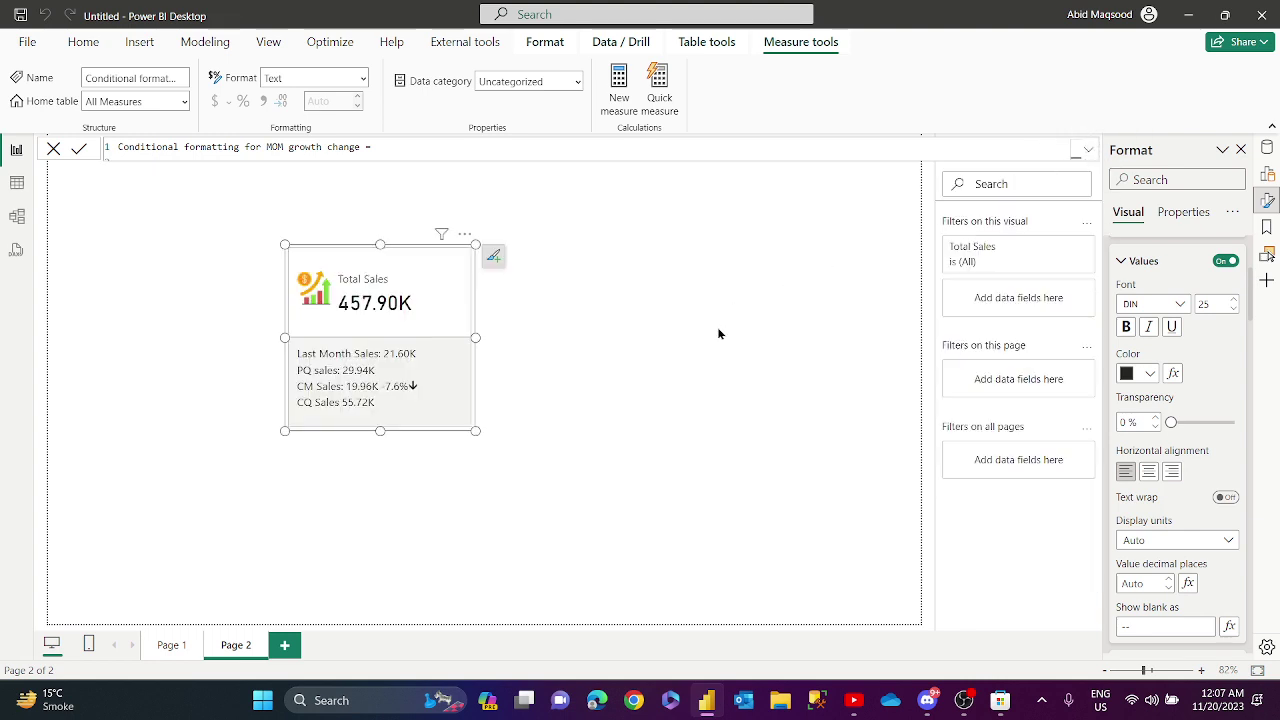
left_click(630, 333)
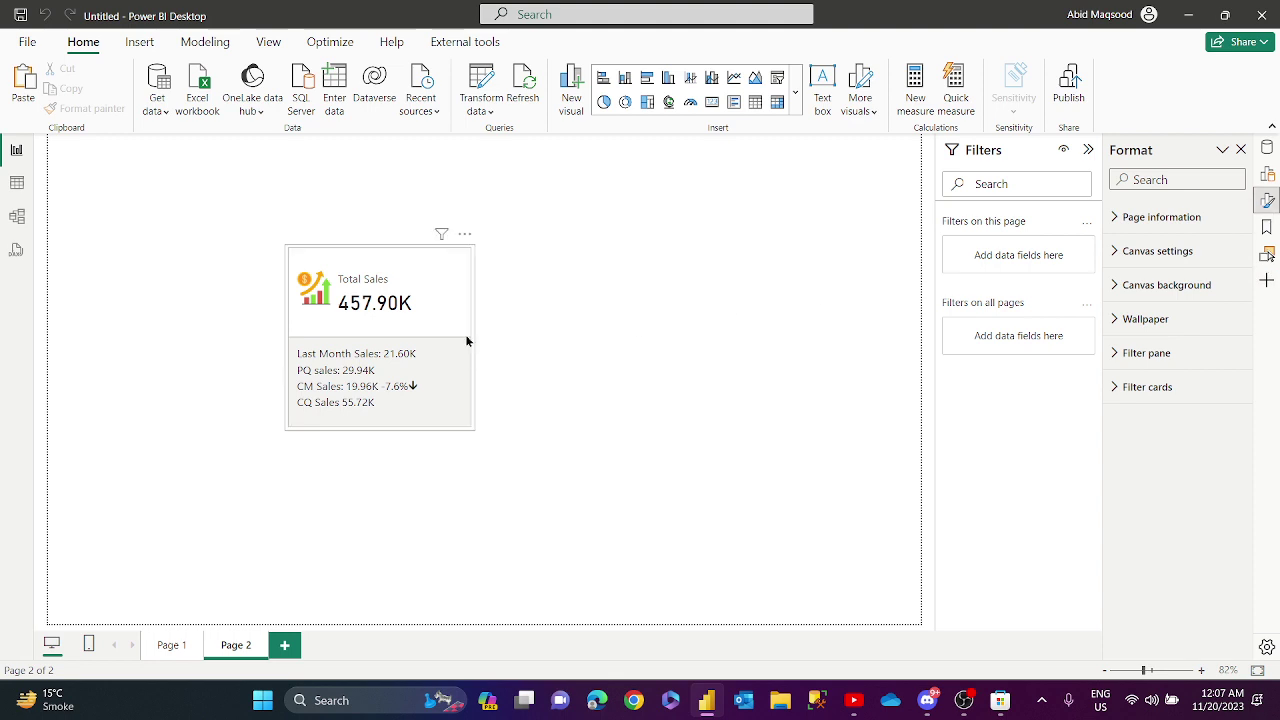
Open the conditional formatting settings for the detail font color of the Total Sales card's CM Sales reference label.
left_click(380, 330)
left_click(1267, 200)
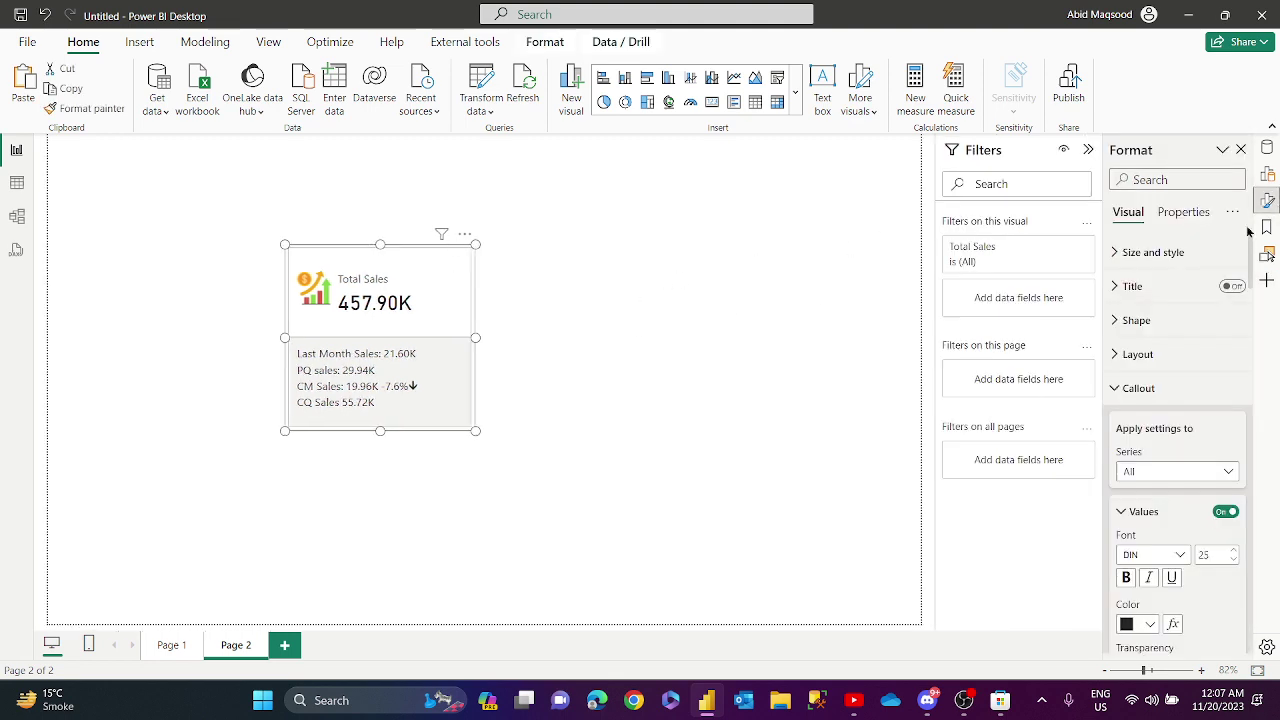
left_click(1267, 200)
scroll(1208, 390, "down", 10)
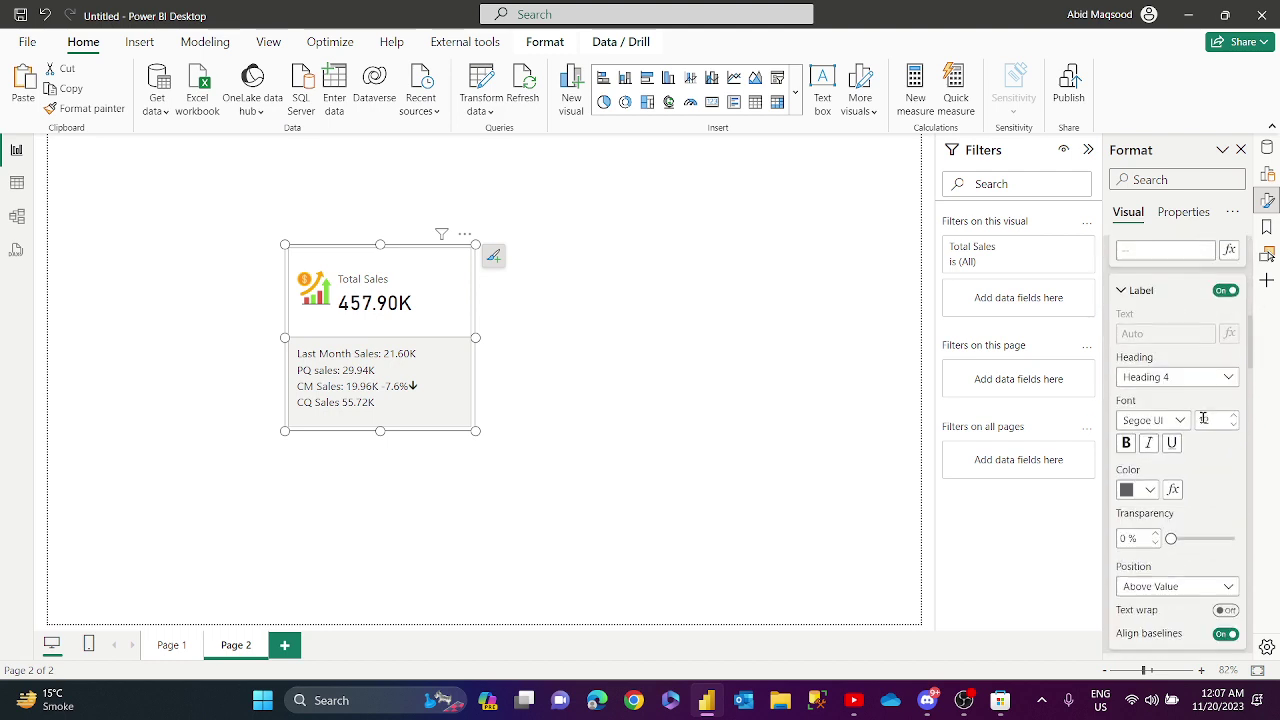
scroll(1204, 423, "down", 8)
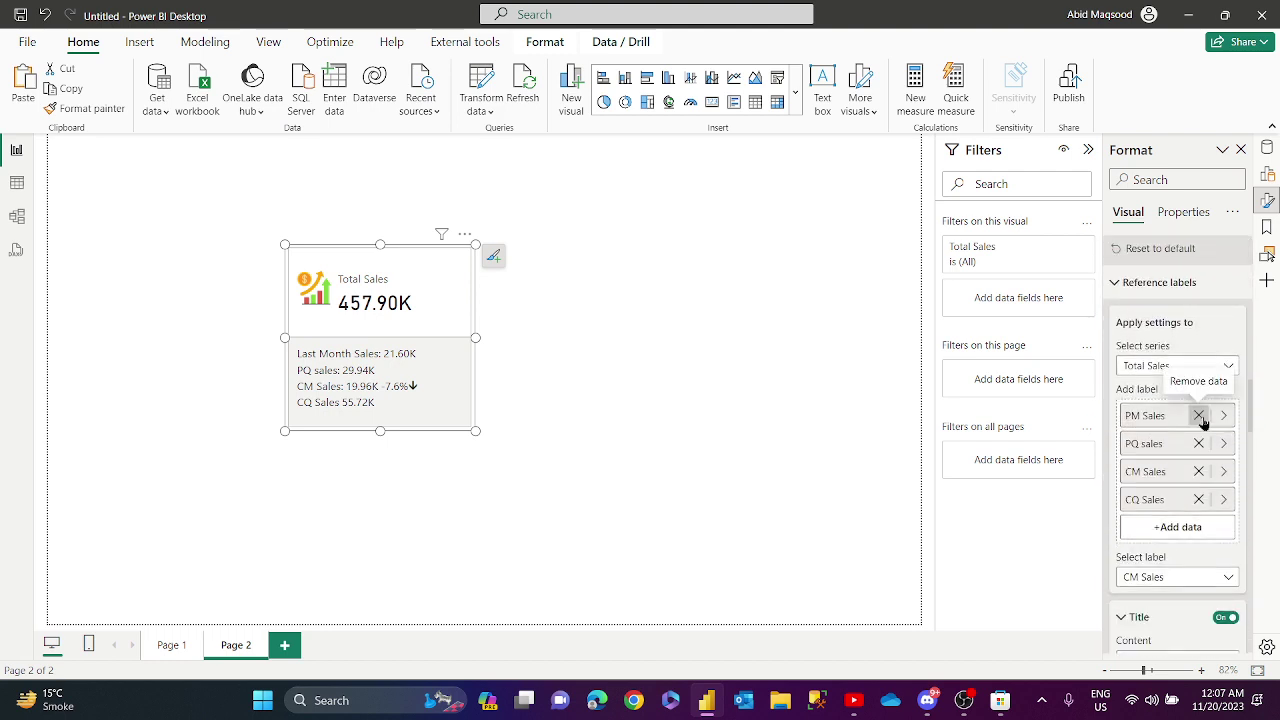
scroll(1166, 471, "down", 3)
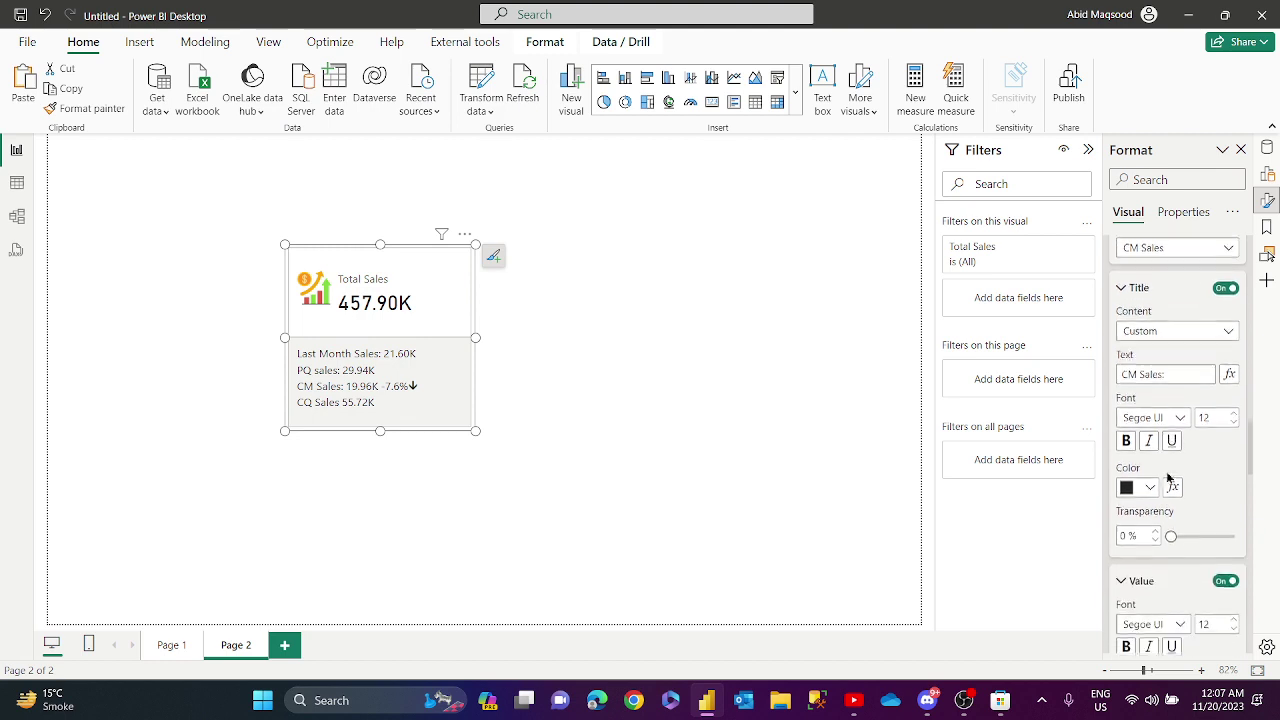
scroll(1166, 471, "down", 3)
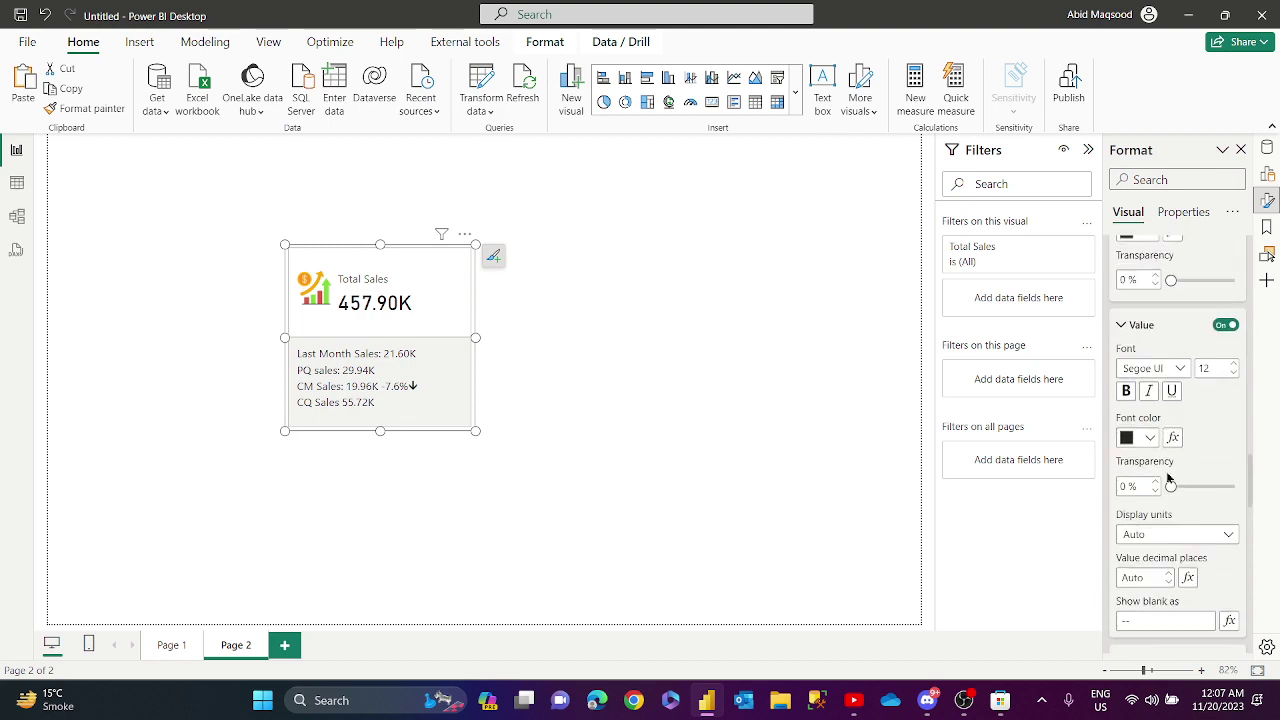
scroll(1166, 471, "down", 6)
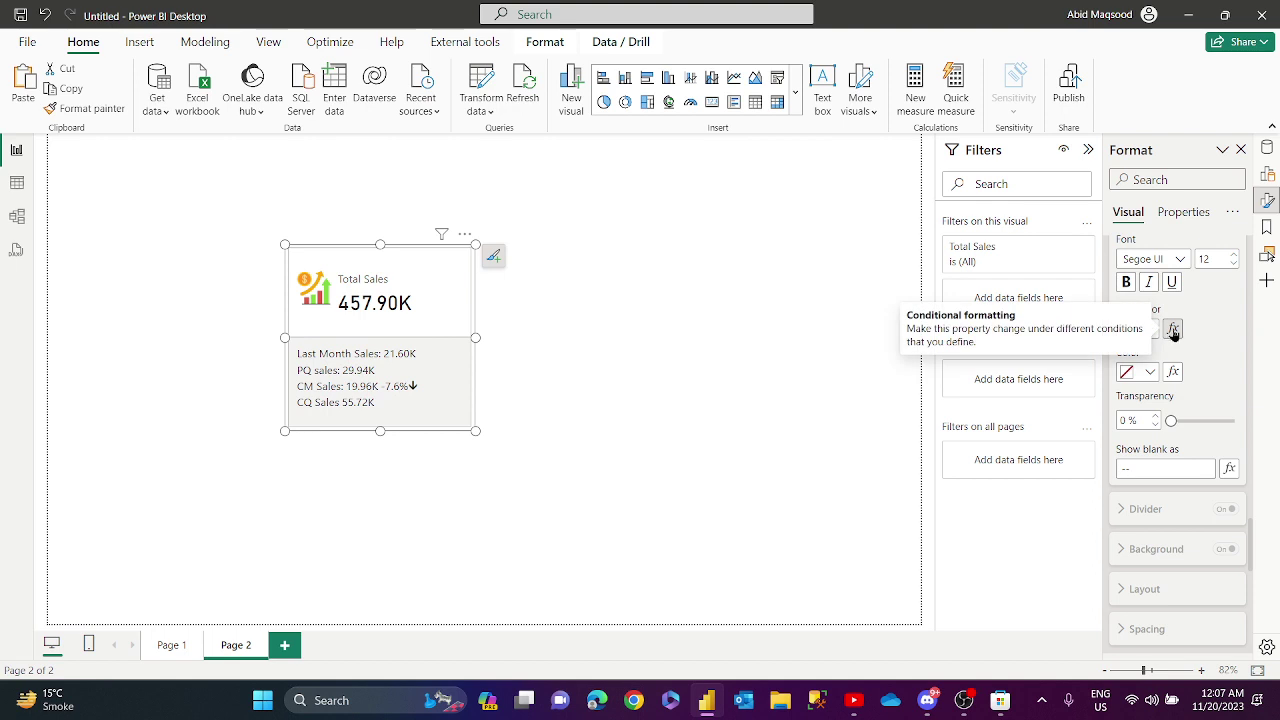
scroll(1174, 333, "up", 2)
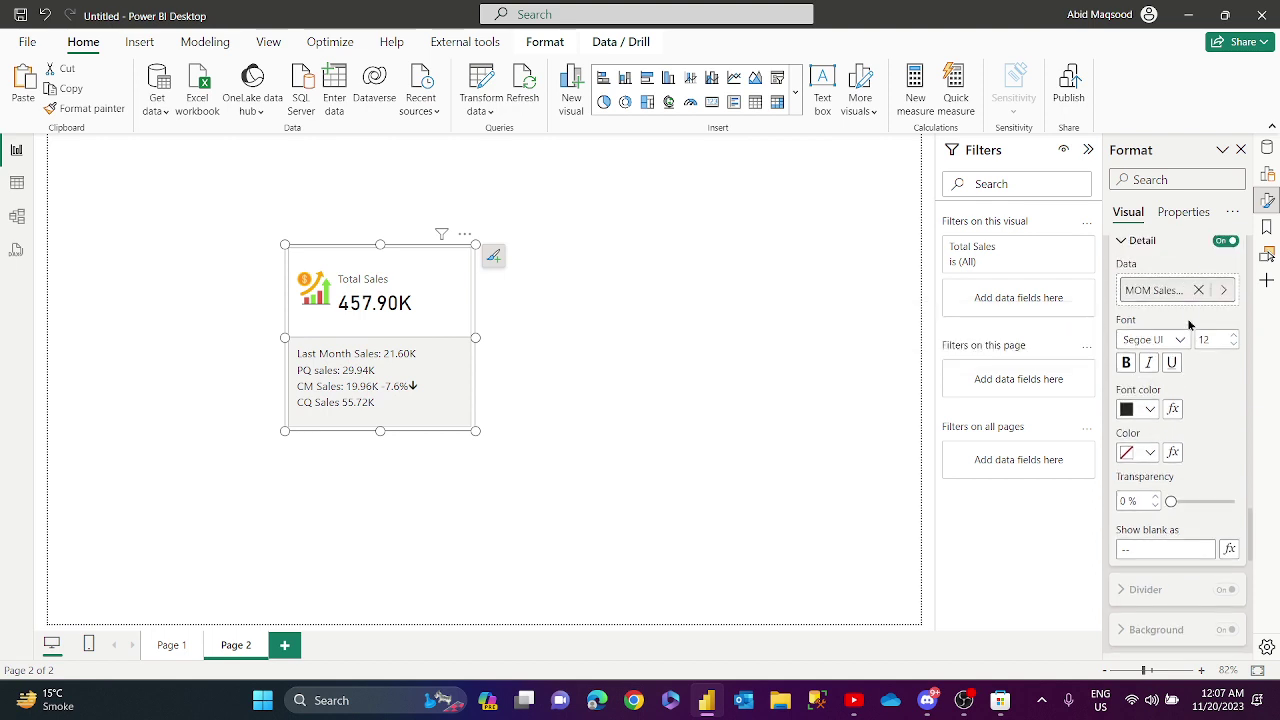
left_click(1173, 412)
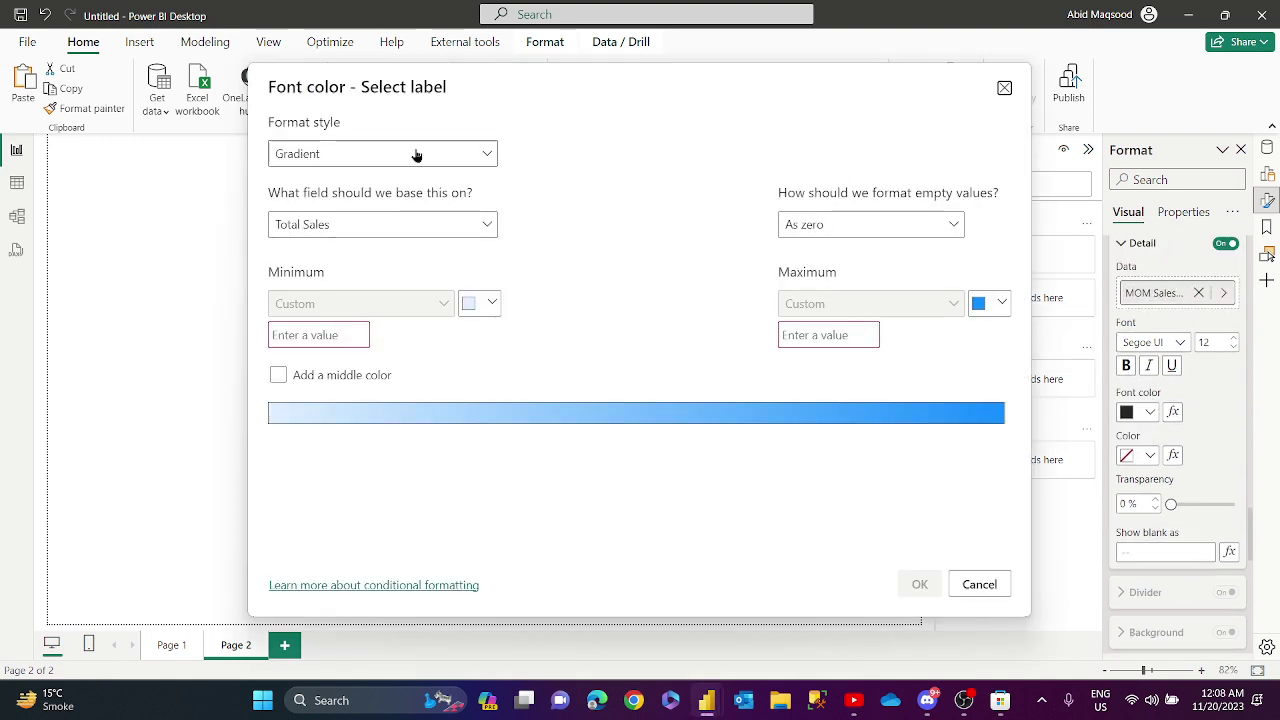
Color the CM Sales detail font by field value, based on the Conditional formatting for MOM growth measure.
left_click(416, 154)
left_click(309, 231)
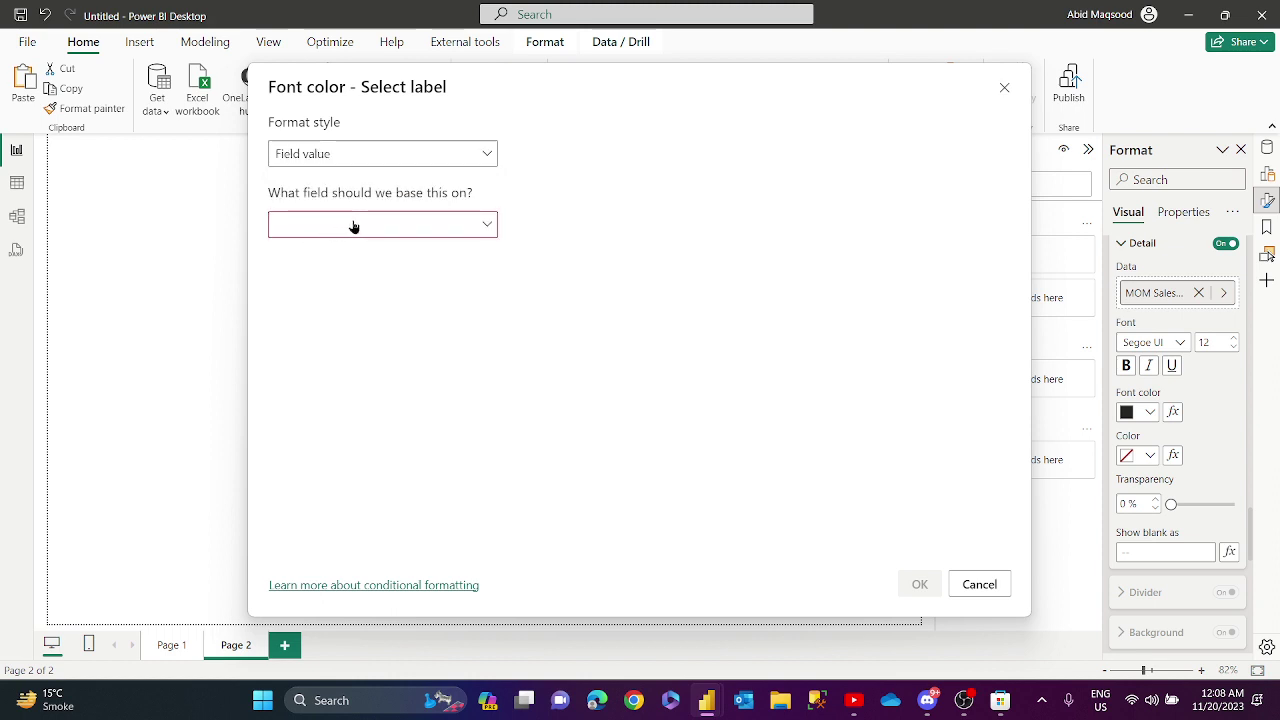
left_click(353, 226)
type("colo")
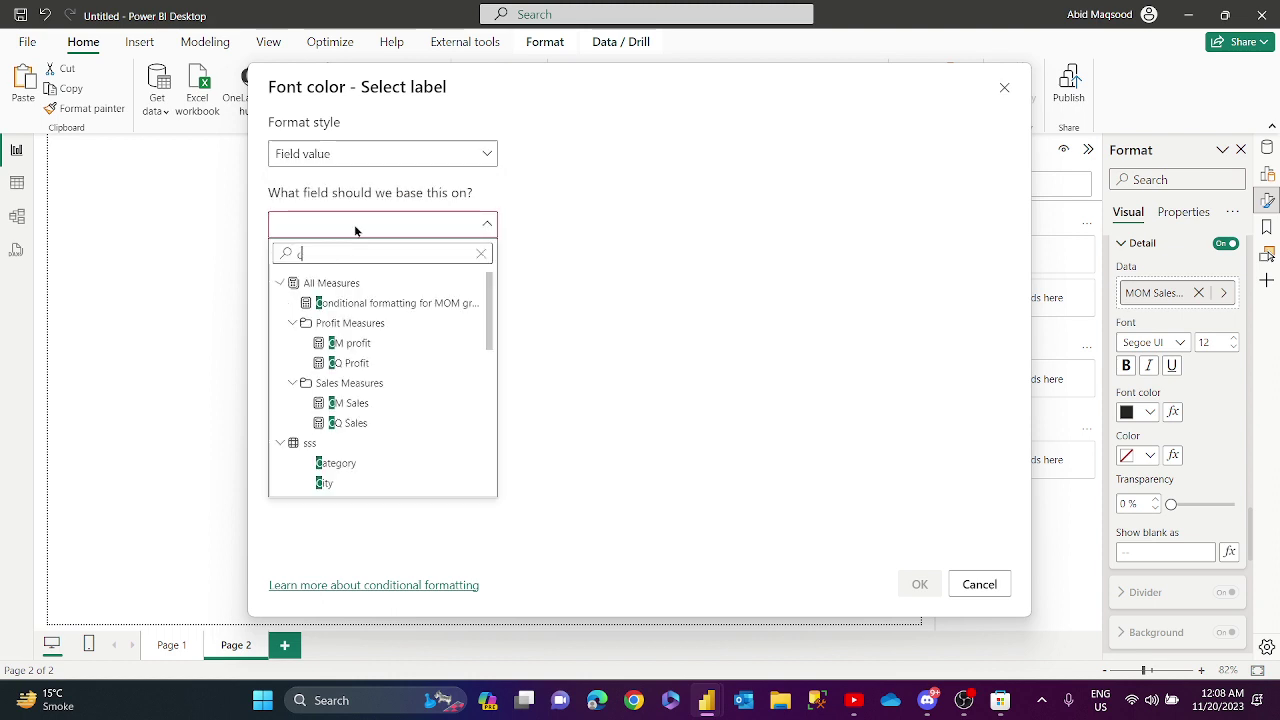
key("BackSpace")
key("BackSpace")
key("BackSpace")
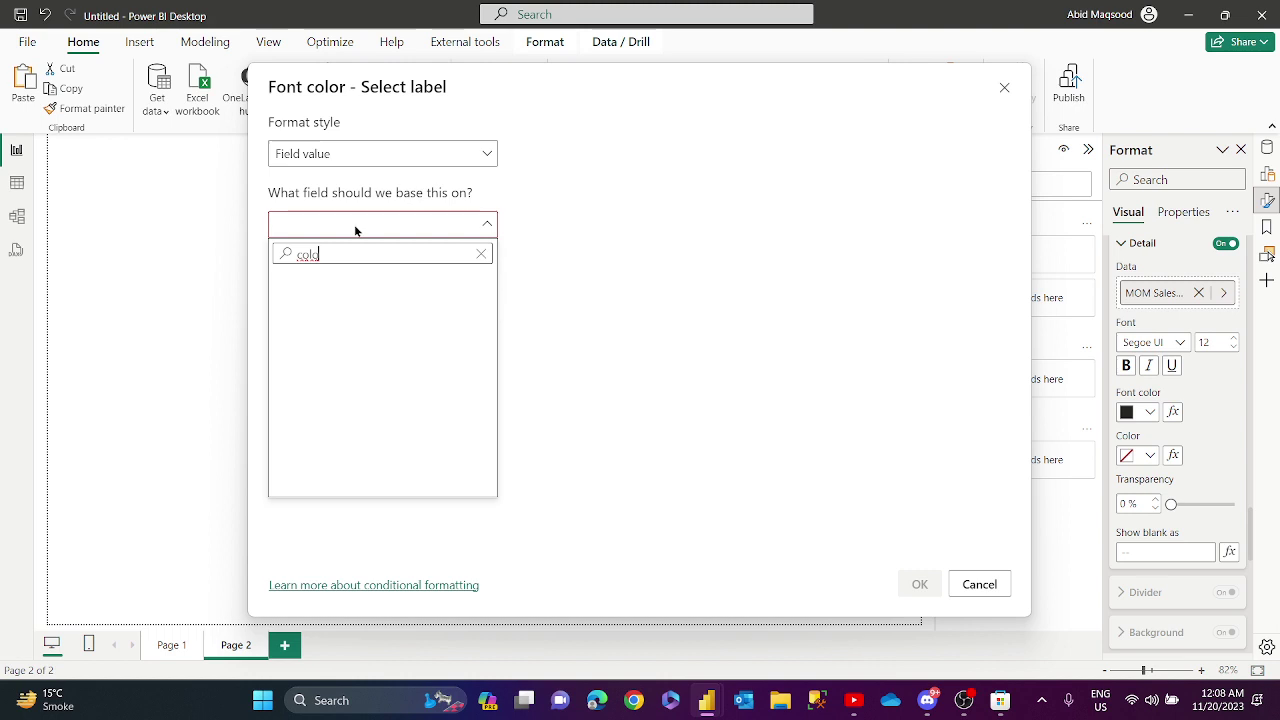
key("BackSpace")
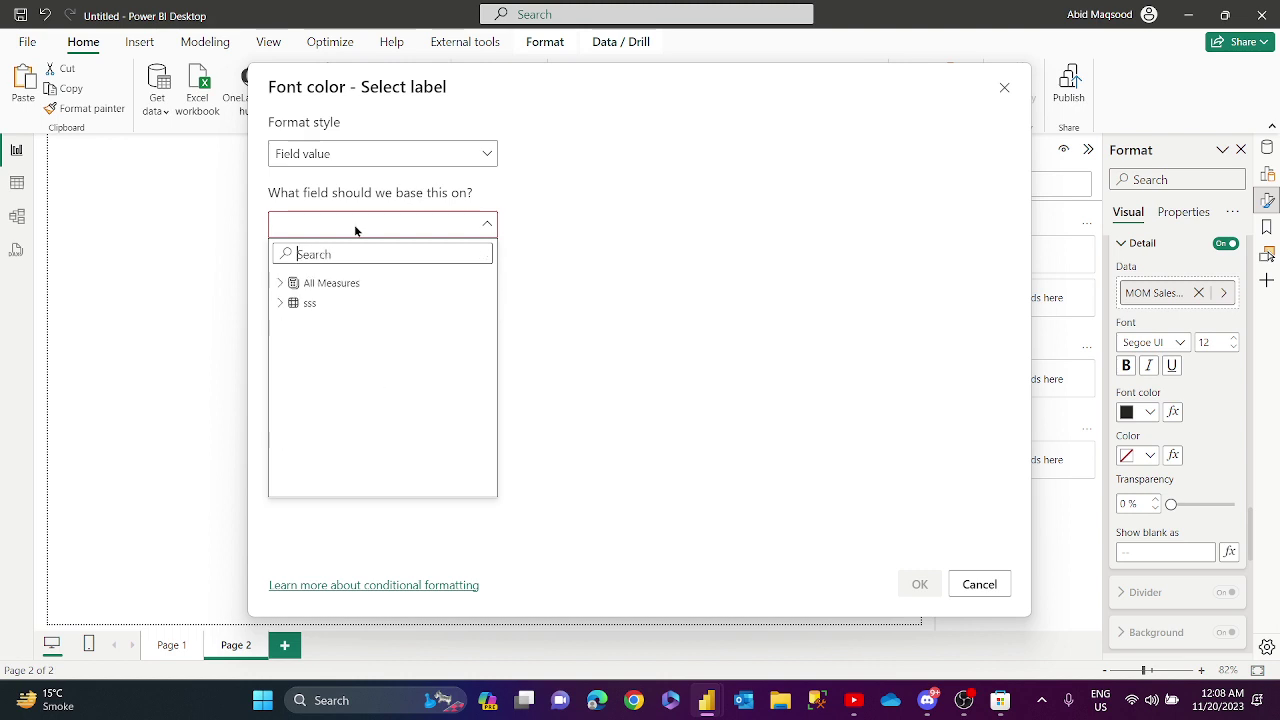
left_click(280, 283)
left_click(364, 303)
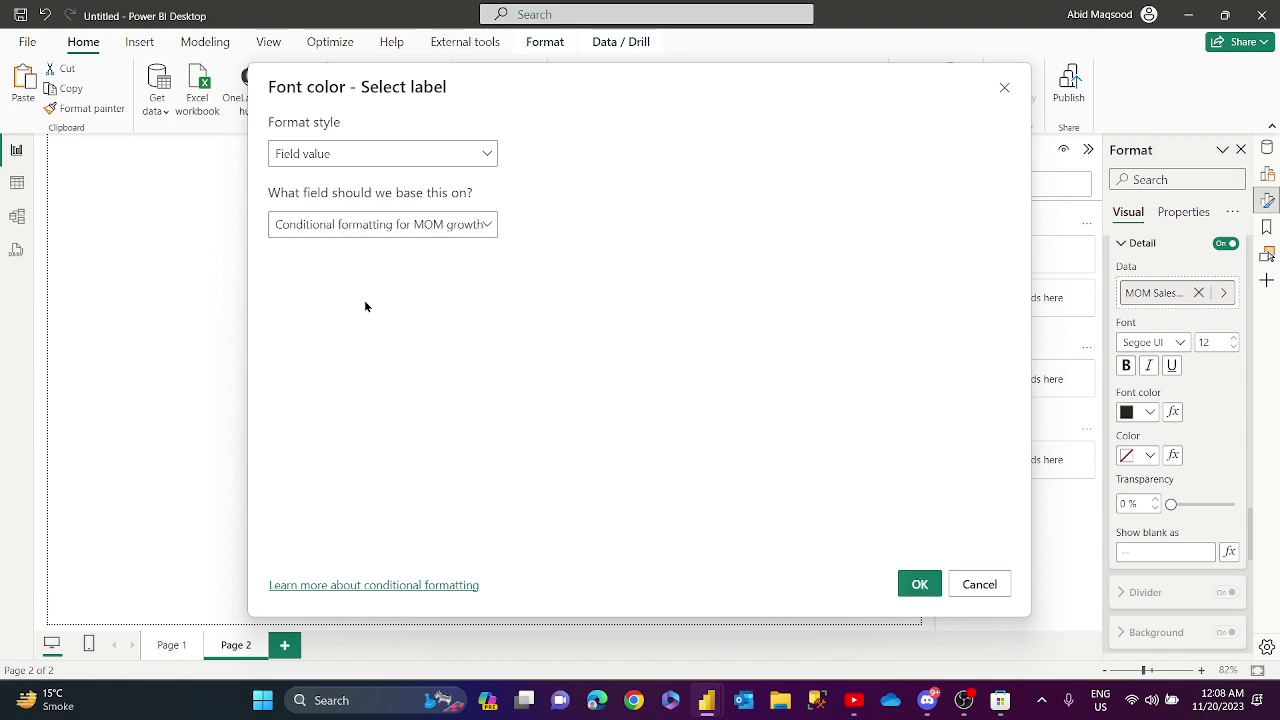
left_click(919, 584)
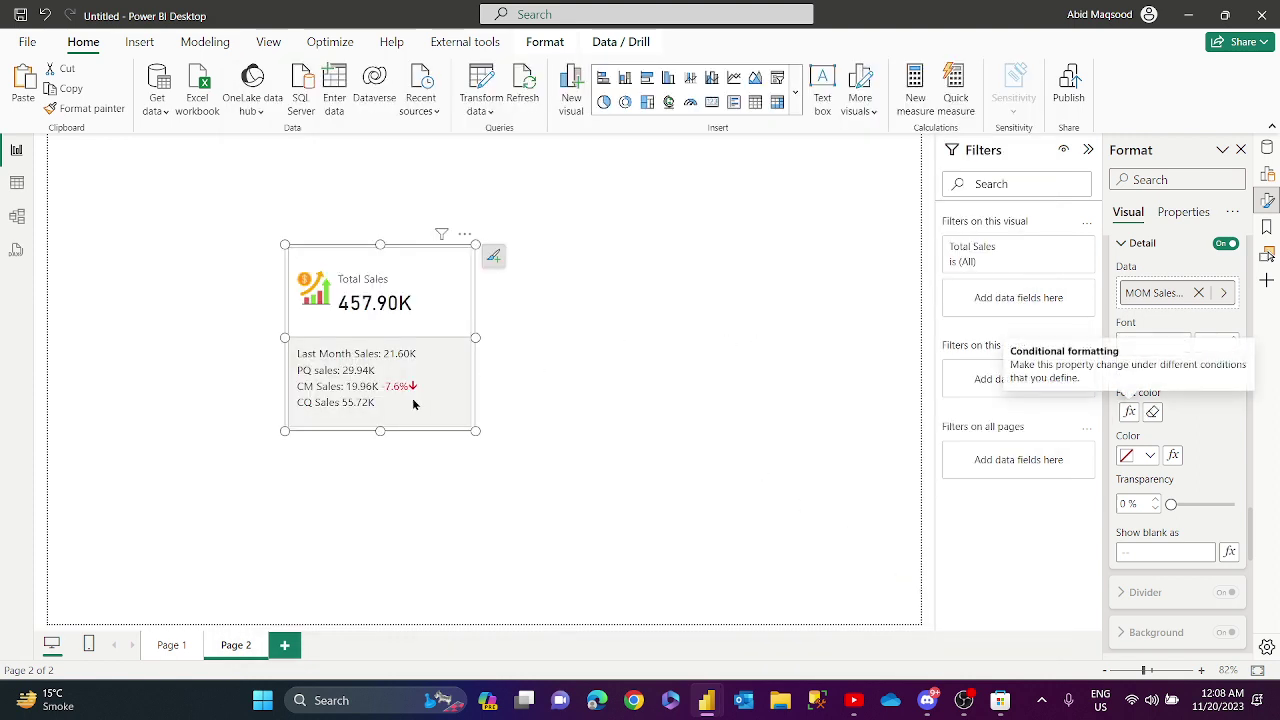
Color the CM Sales detail background by field value with the Conditional formatting for MOM growth measure, at 85% transparency.
left_click(1174, 455)
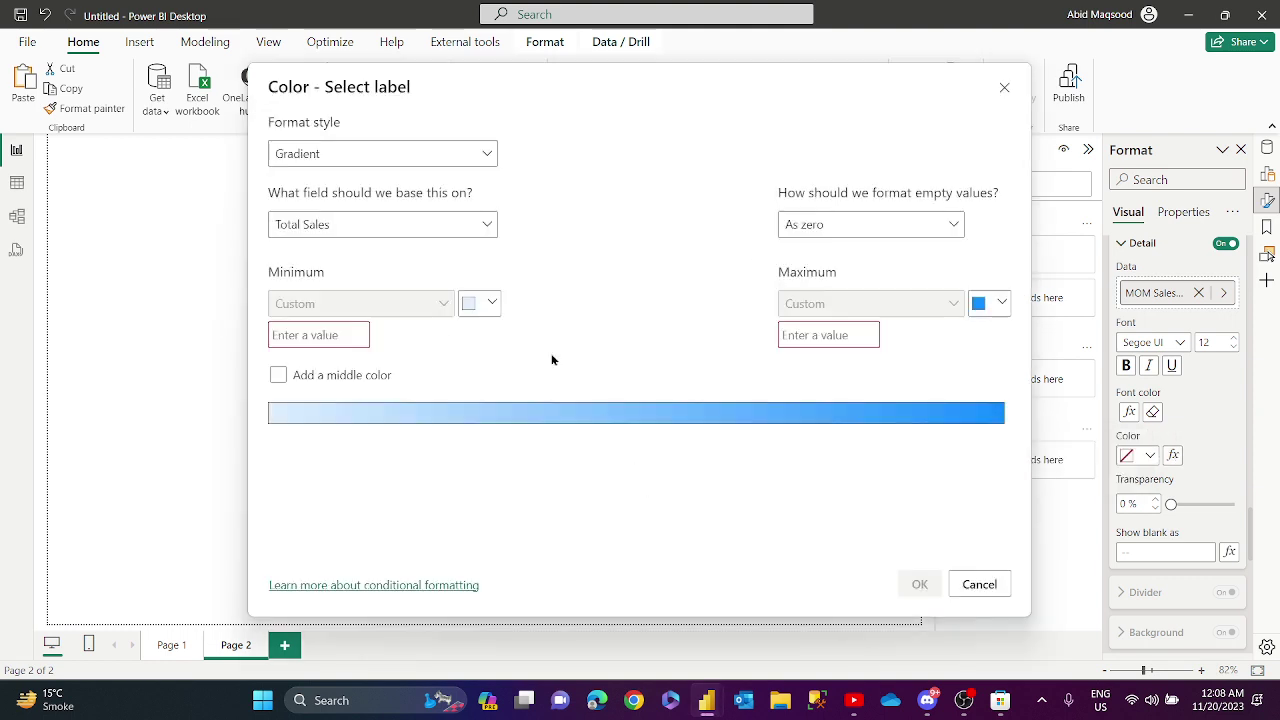
left_click(423, 157)
left_click(343, 234)
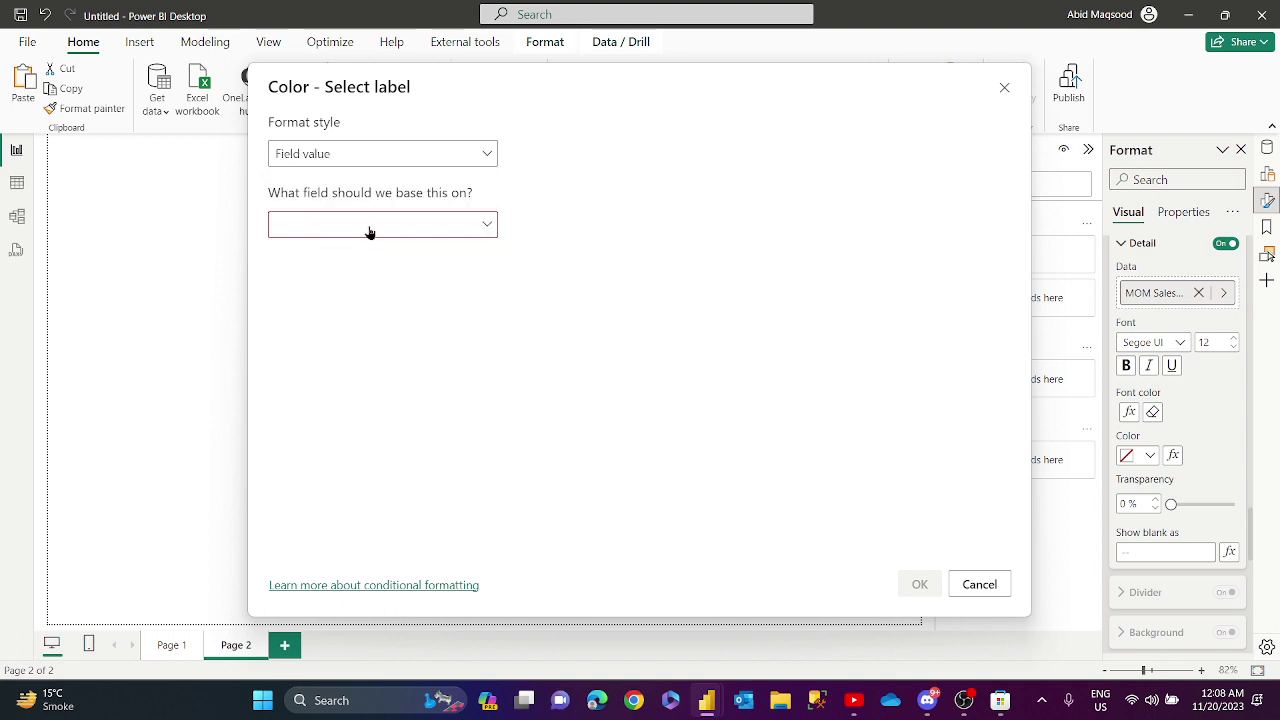
left_click(369, 228)
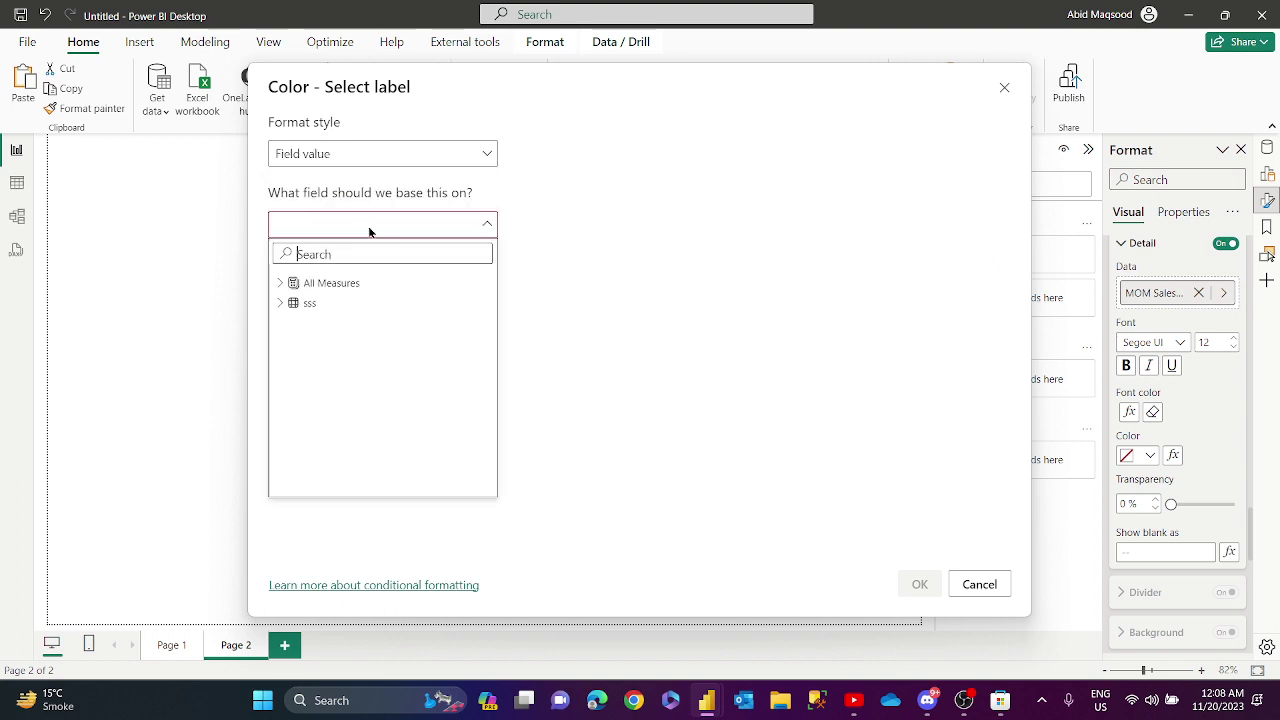
left_click(279, 286)
left_click(310, 301)
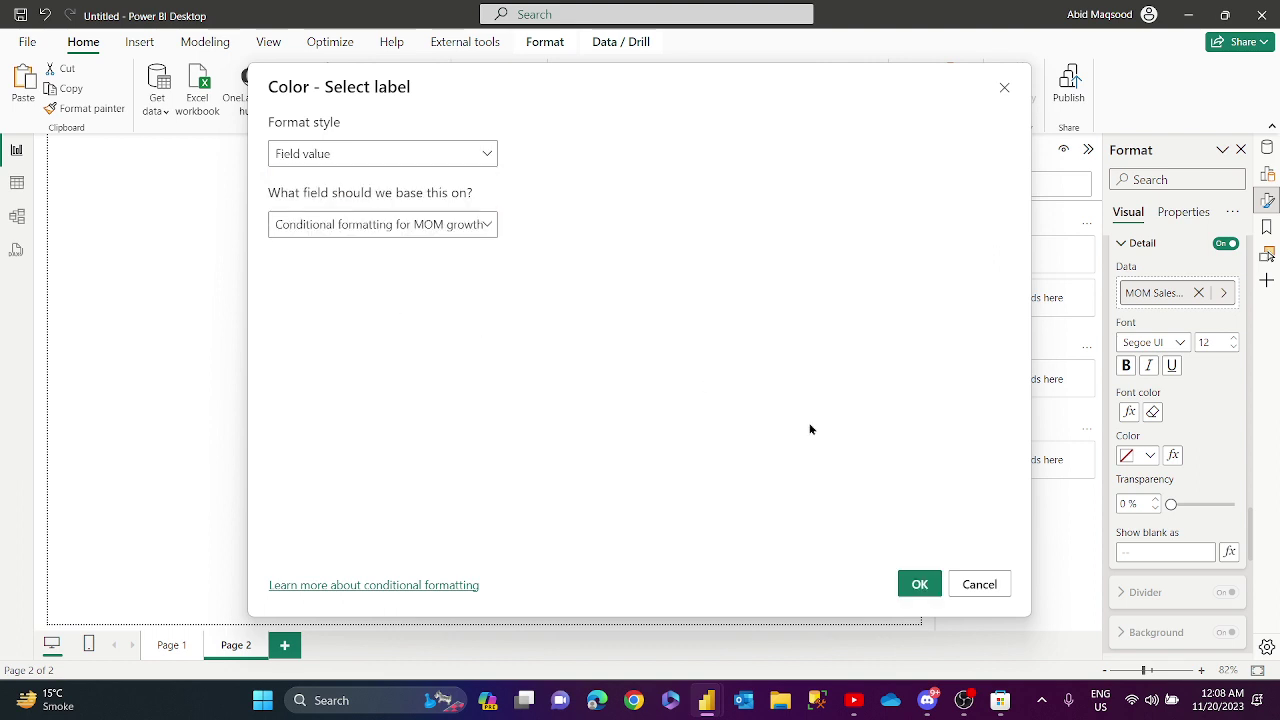
left_click(920, 584)
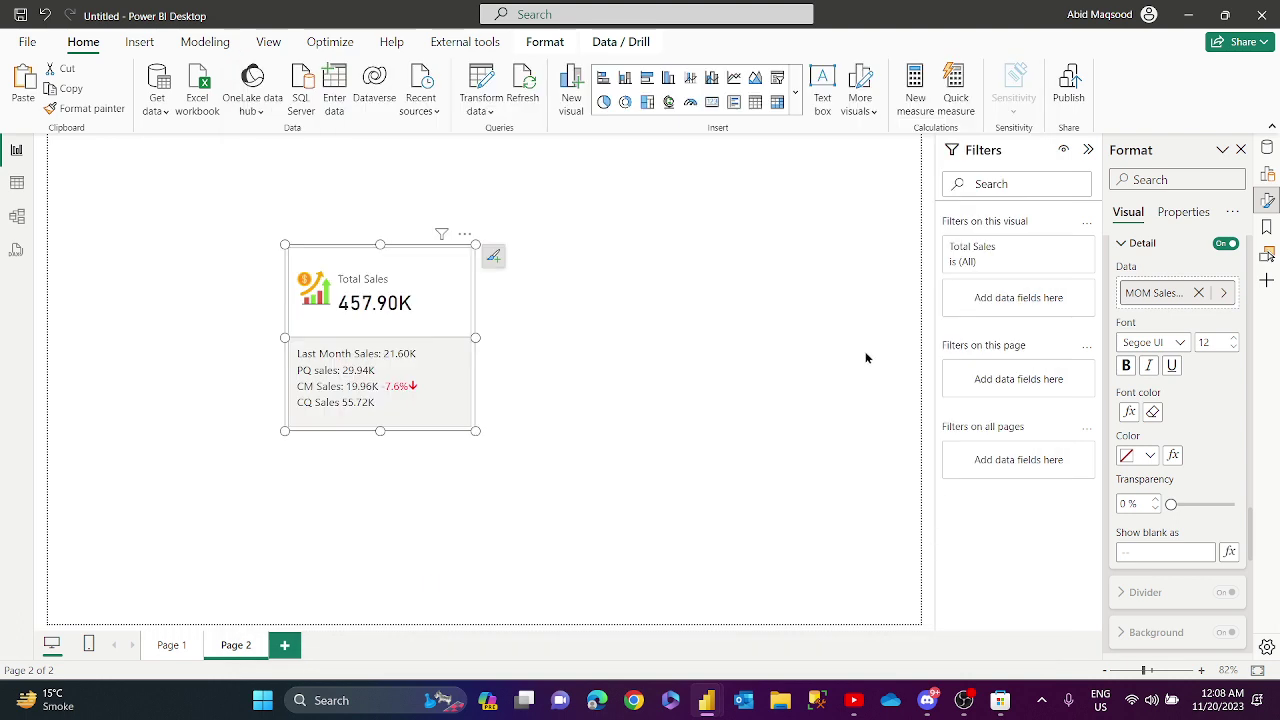
double_click(1127, 503)
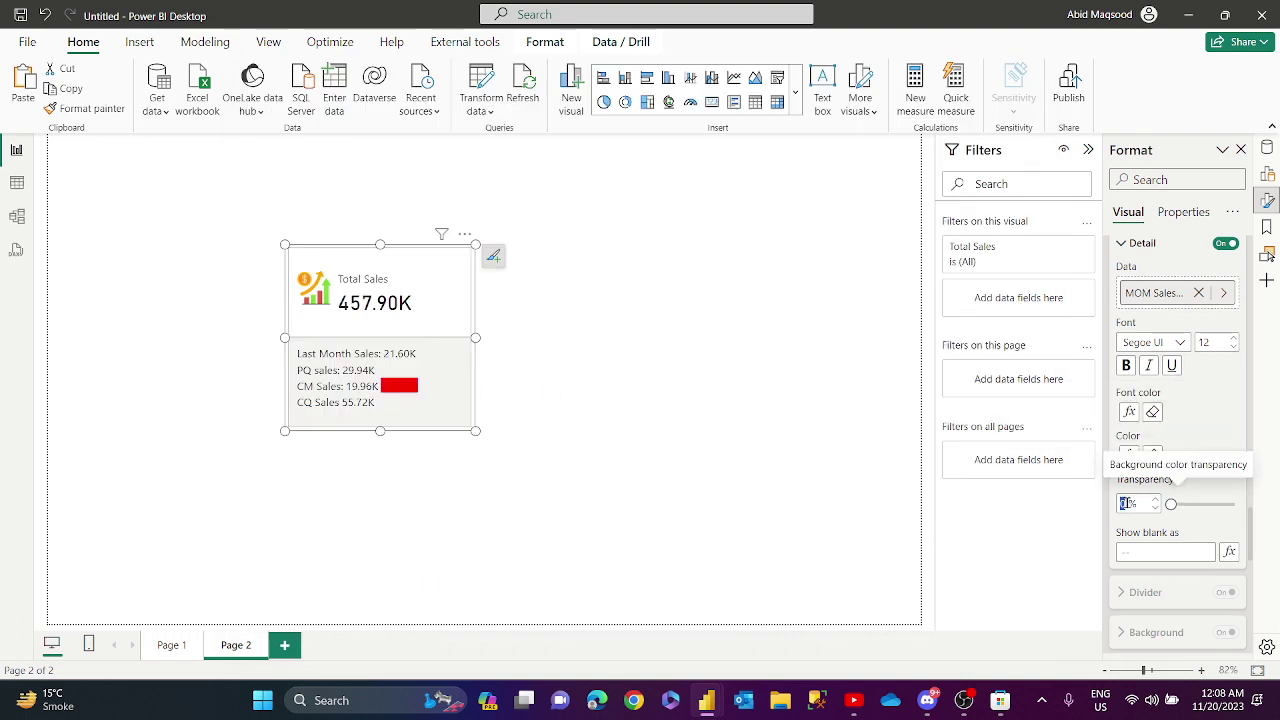
type("80")
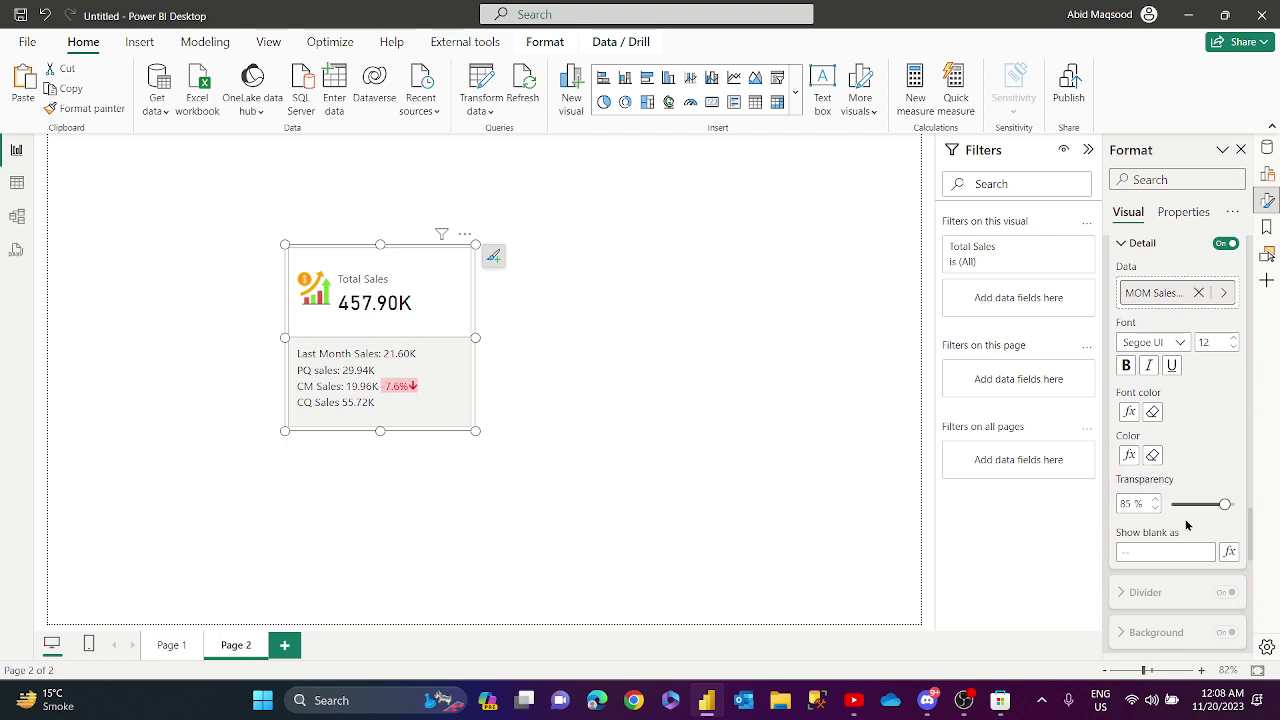
Turn on the accent bar in the Total Sales card's Cards settings and set its position to Top.
scroll(1187, 525, "down", 5)
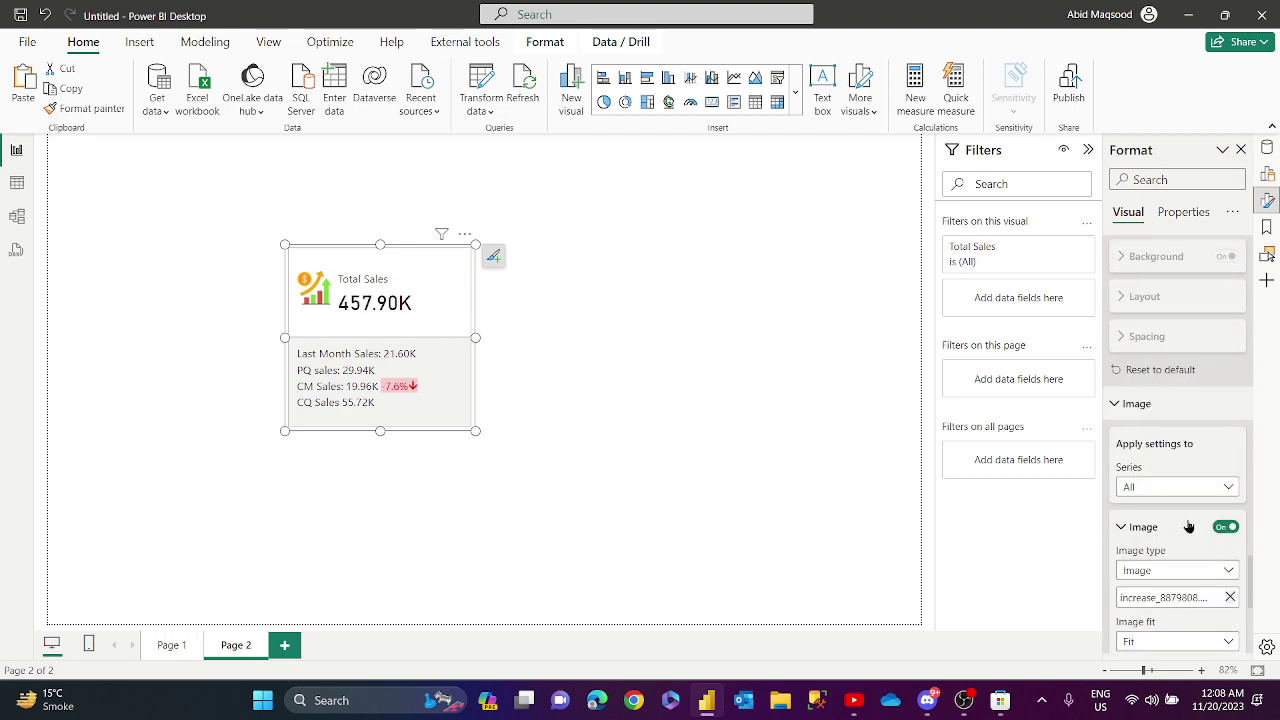
scroll(1189, 525, "down", 5)
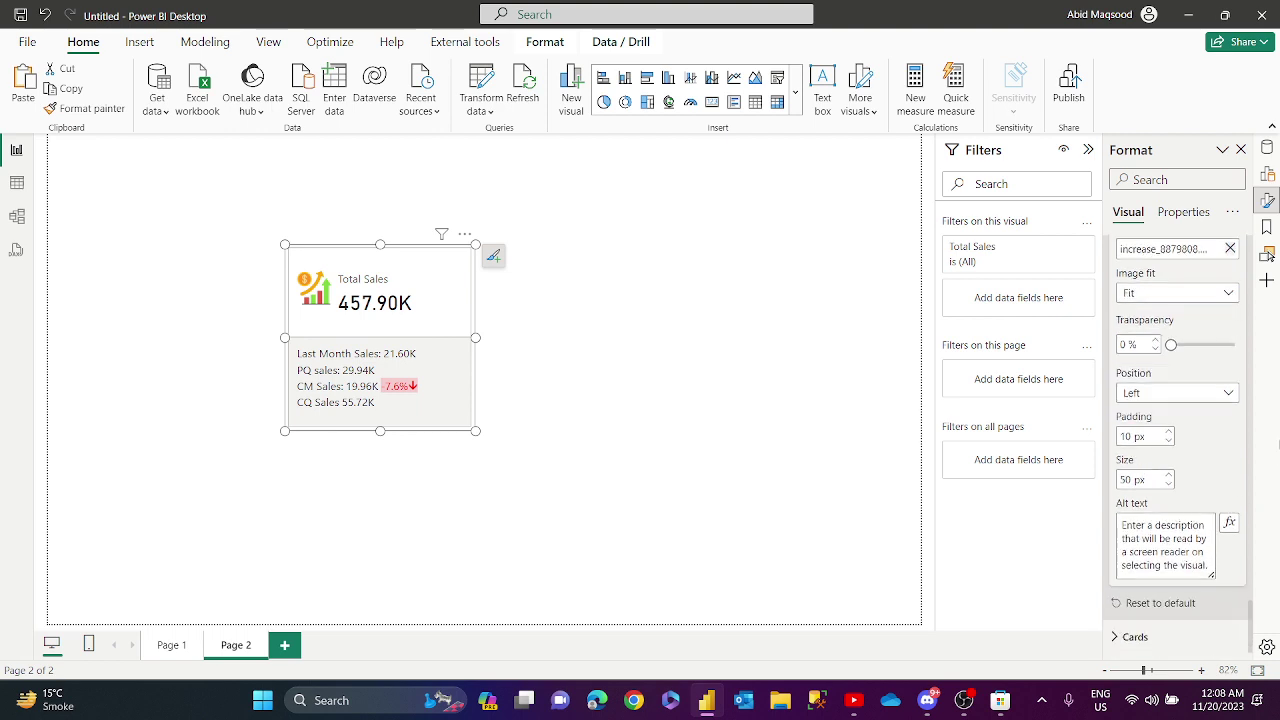
left_click(1143, 637)
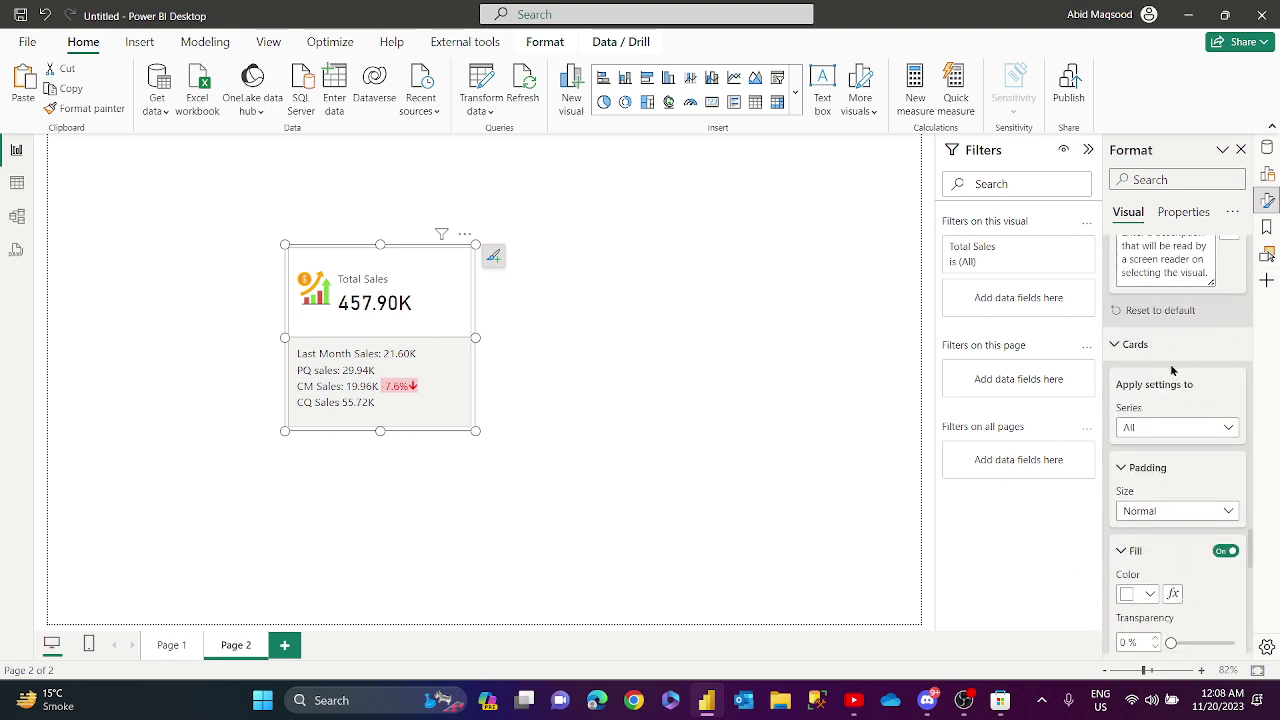
scroll(1205, 530, "down", 10)
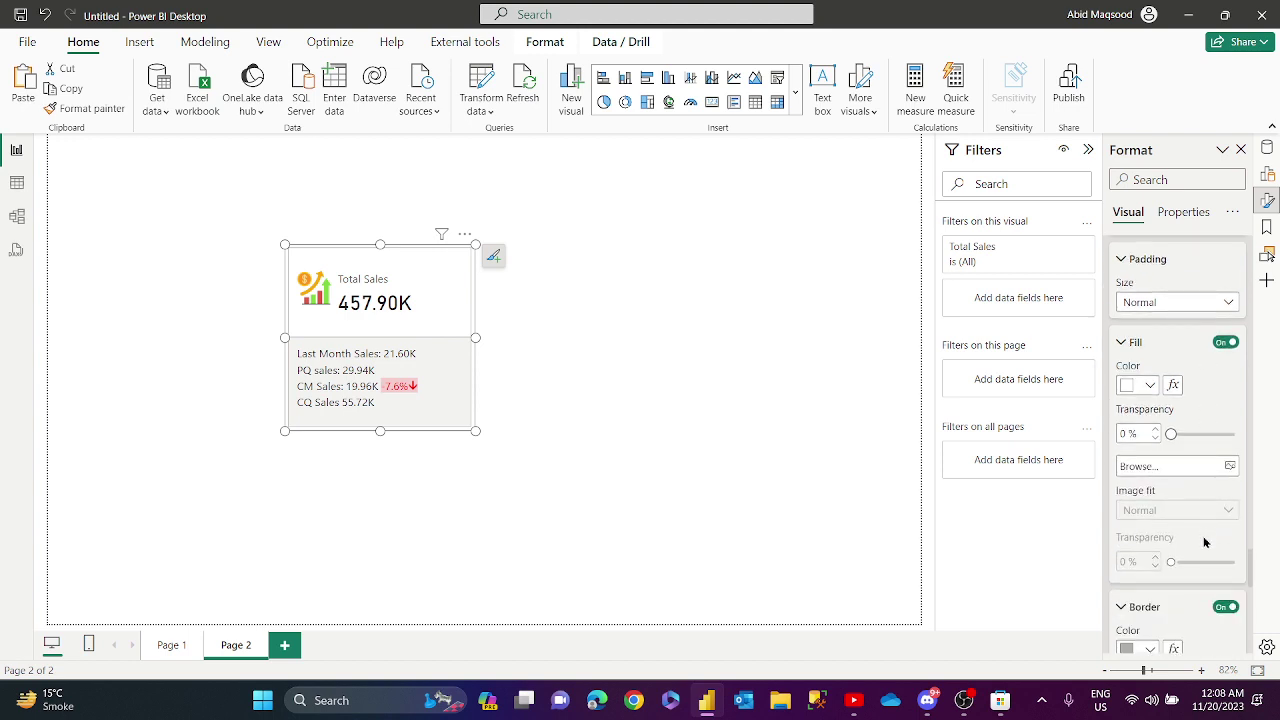
scroll(1206, 549, "down", 3)
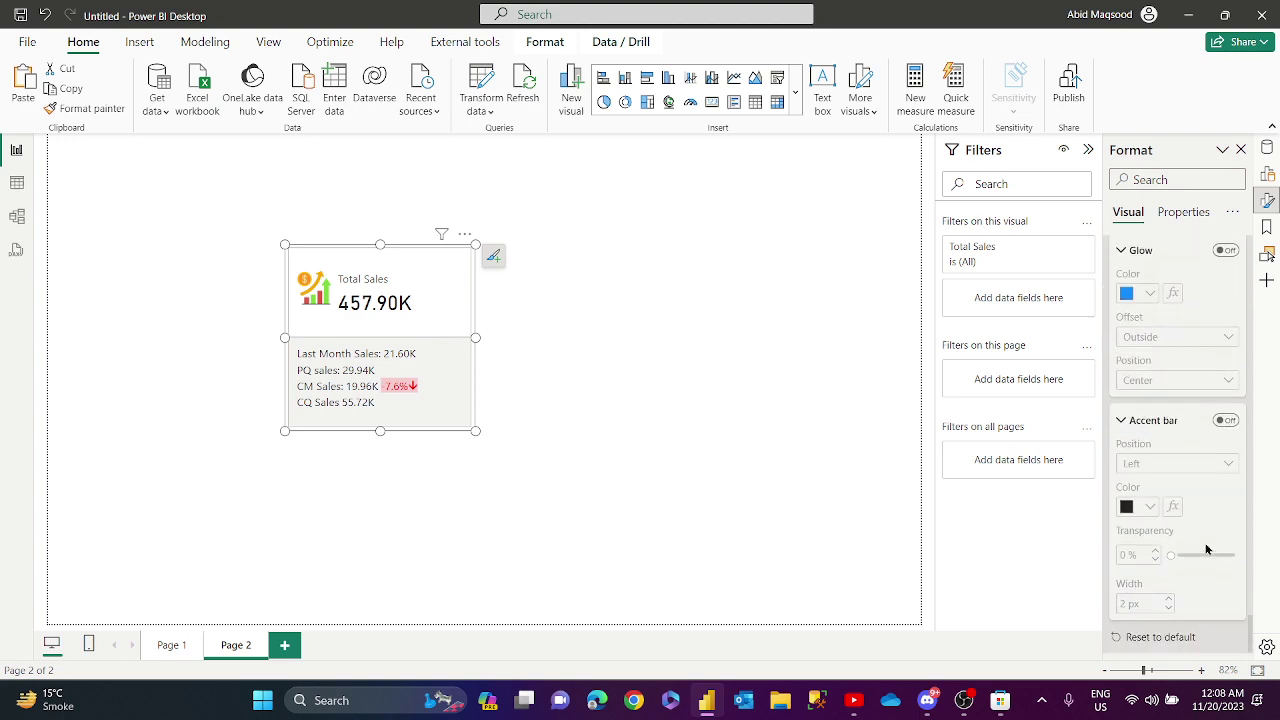
left_click(1226, 420)
left_click(1176, 466)
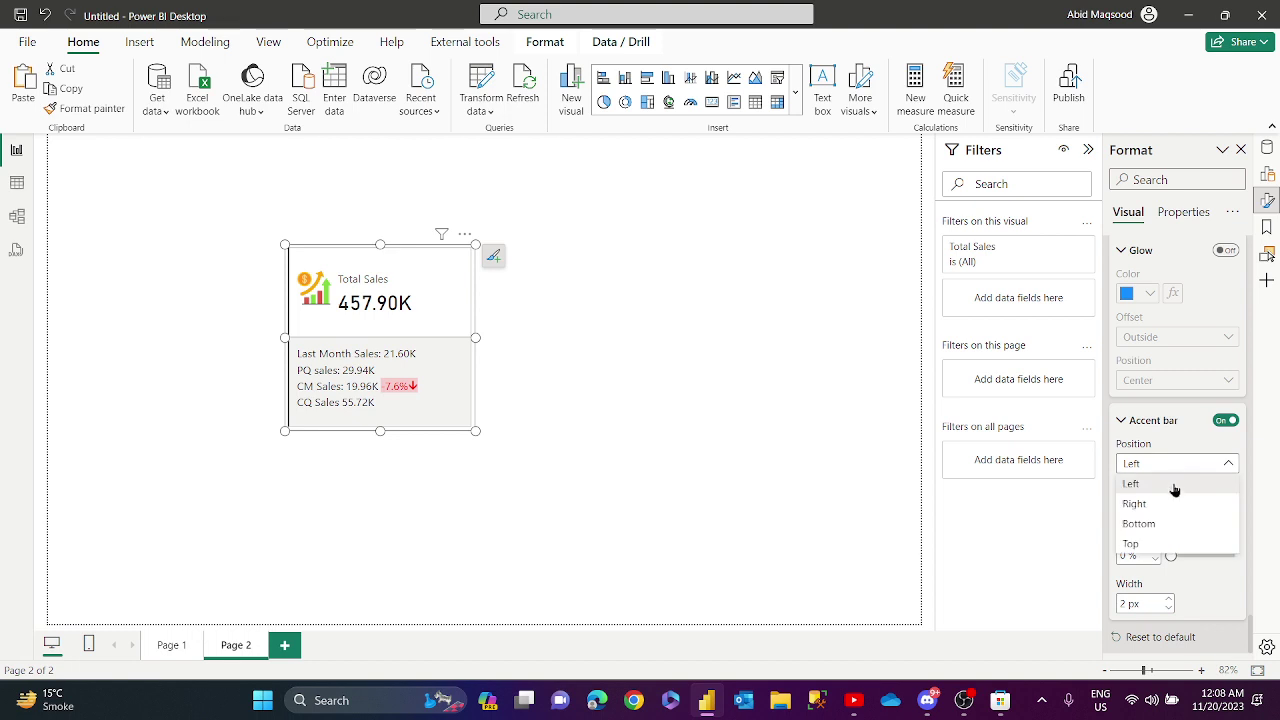
left_click(1145, 545)
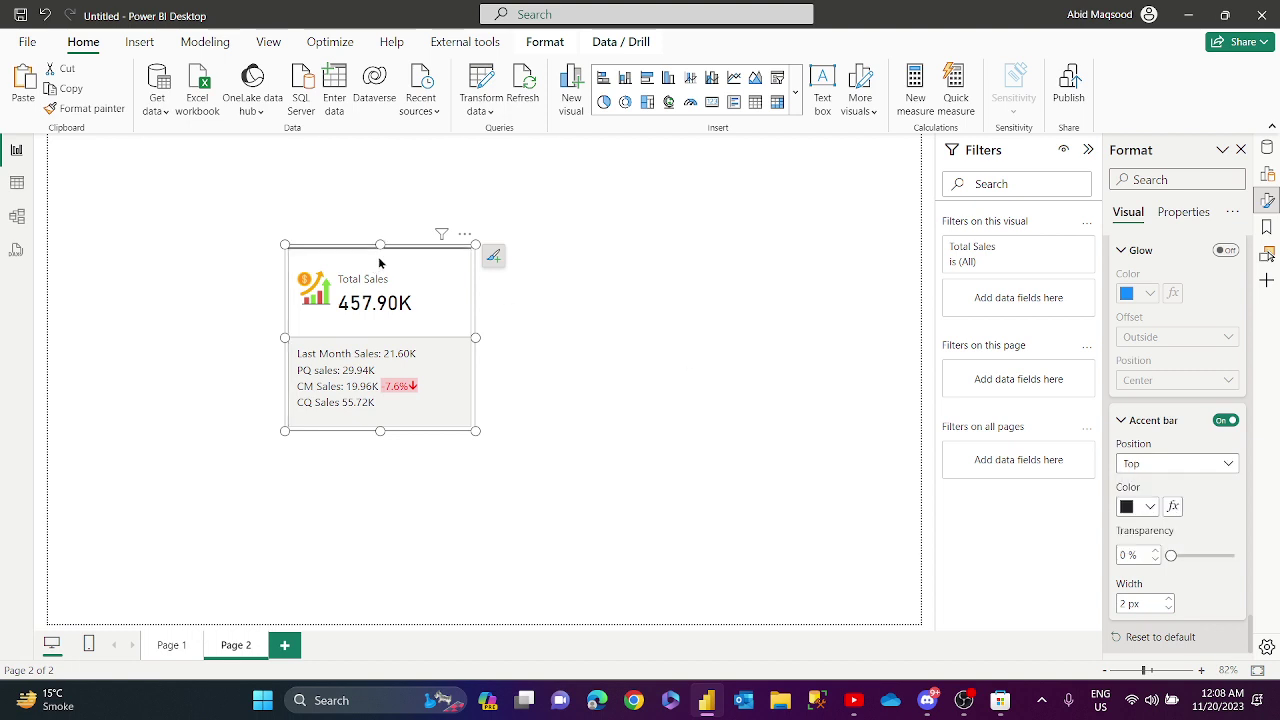
Color the card's accent bar with the lightest tint of the red theme color and set its width to 10 px.
left_click(1150, 507)
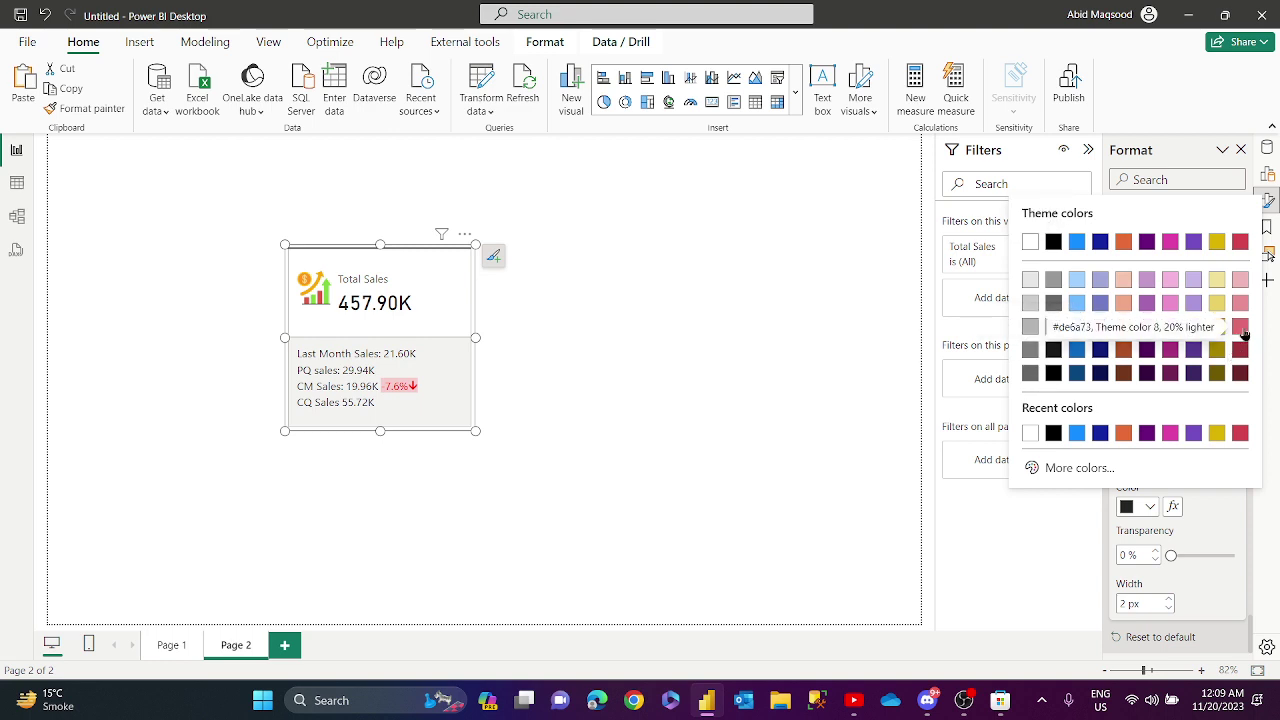
left_click(1241, 281)
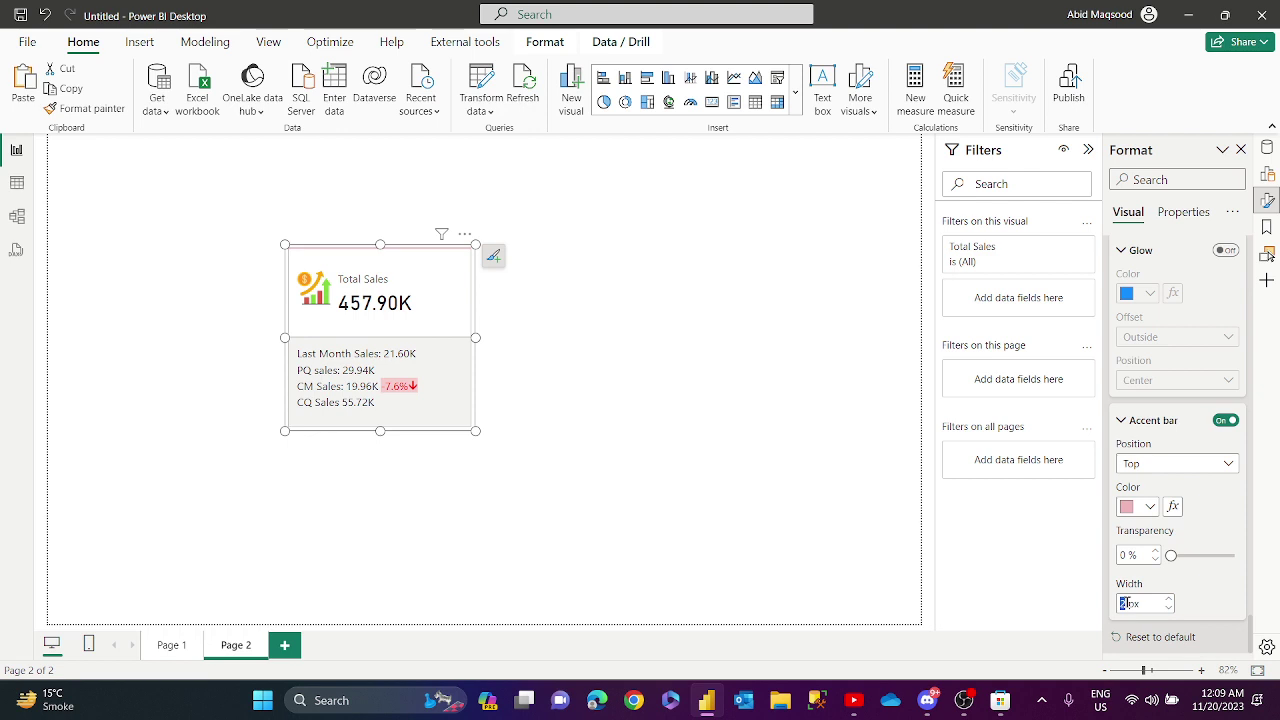
type("10")
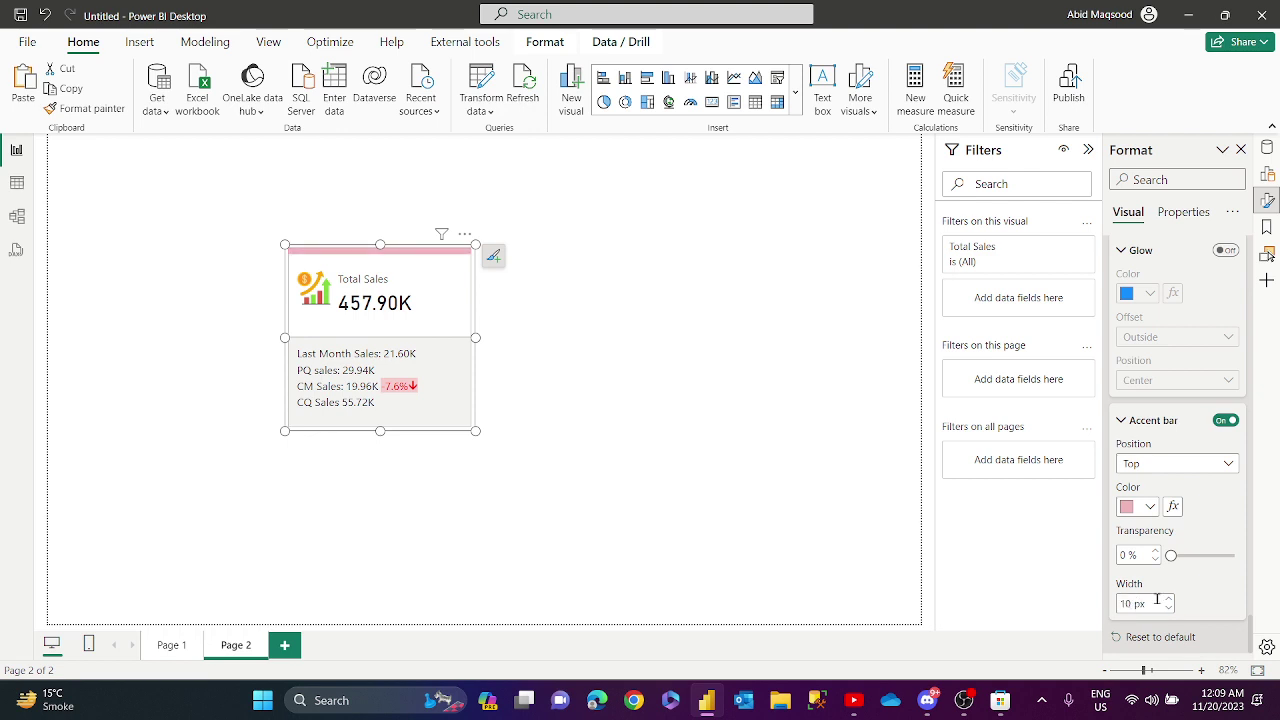
left_click(1148, 507)
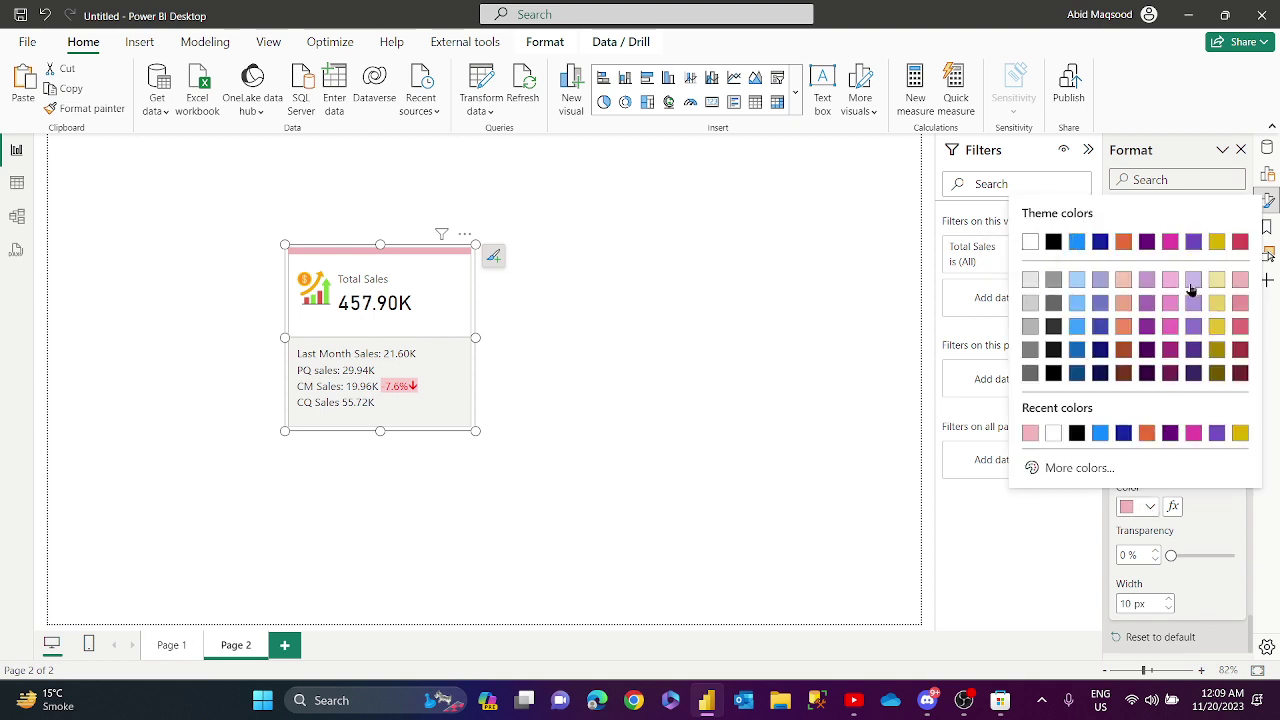
left_click(1240, 281)
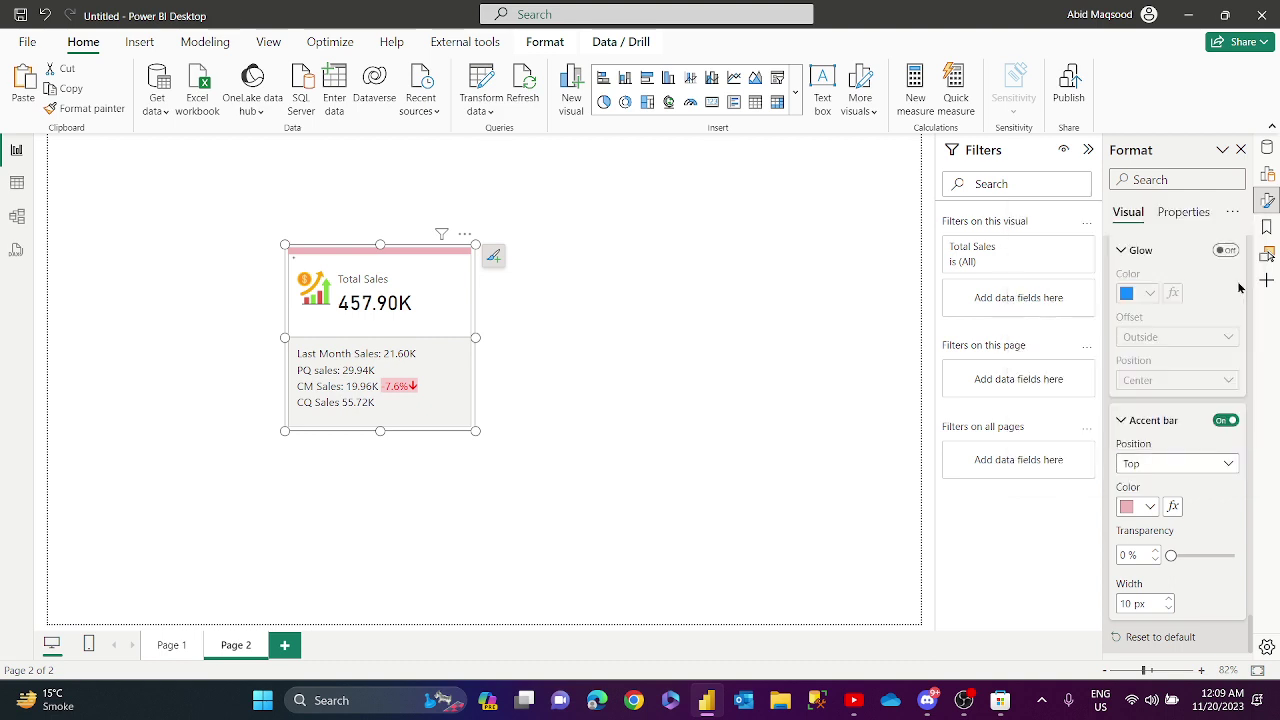
Set the accent bar's transparency to 40% and its width to 20 px.
left_click_drag(1171, 555, 1196, 555)
right_click(1196, 555)
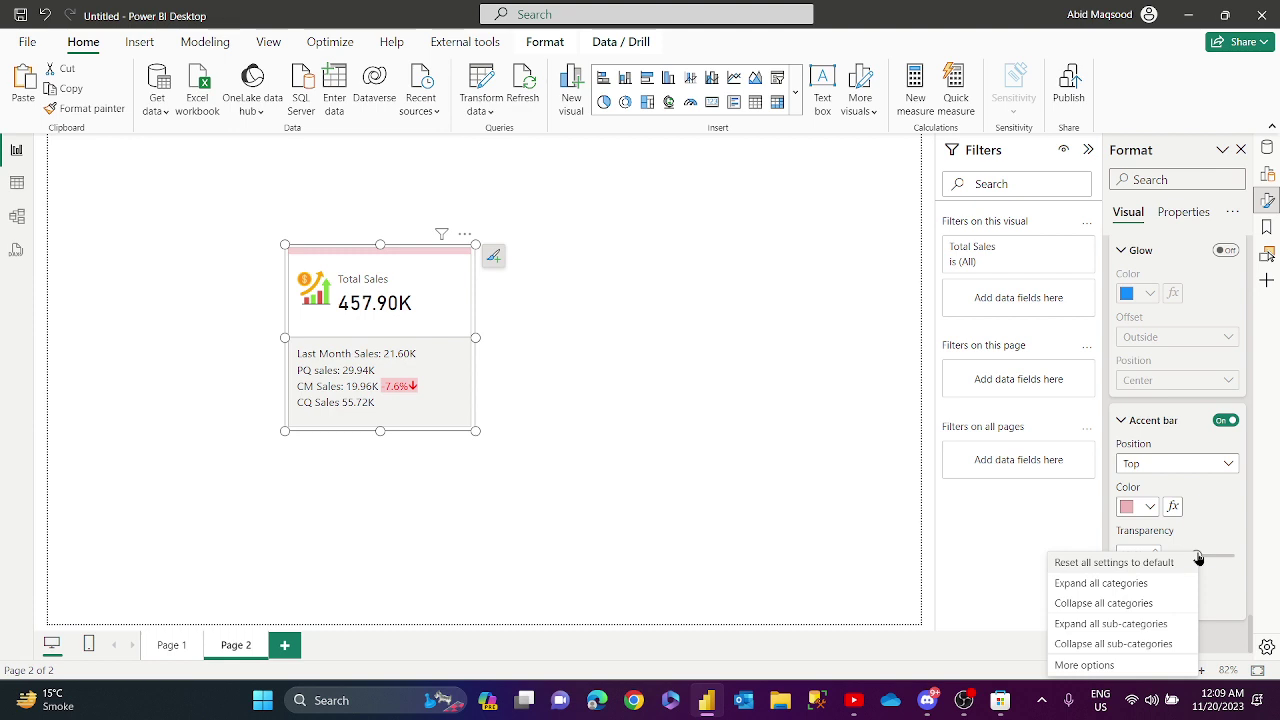
left_click(1218, 597)
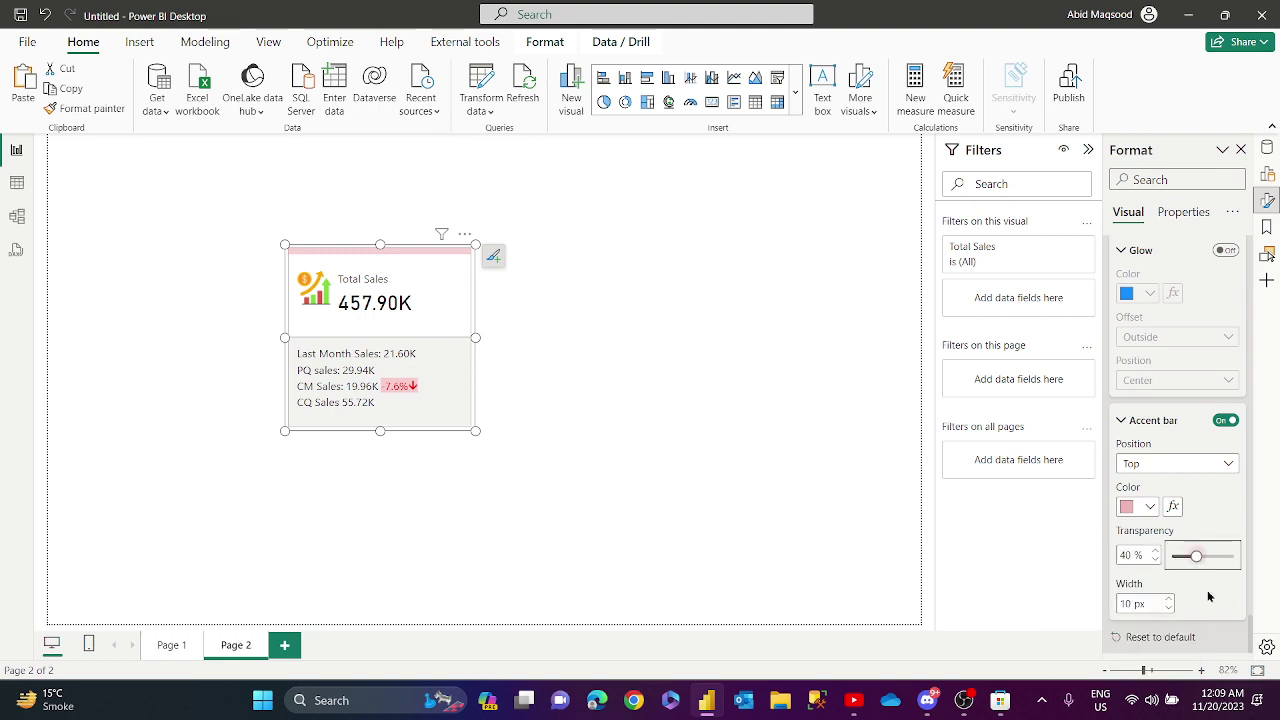
double_click(1134, 604)
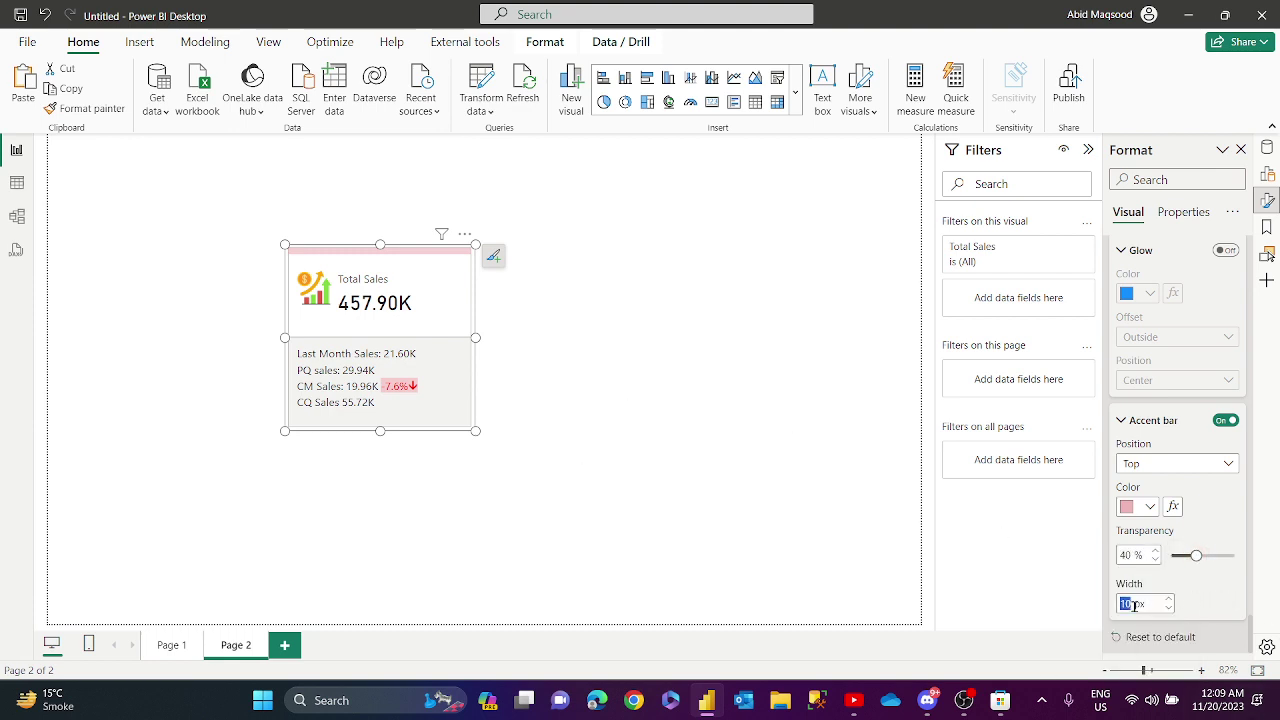
type("20")
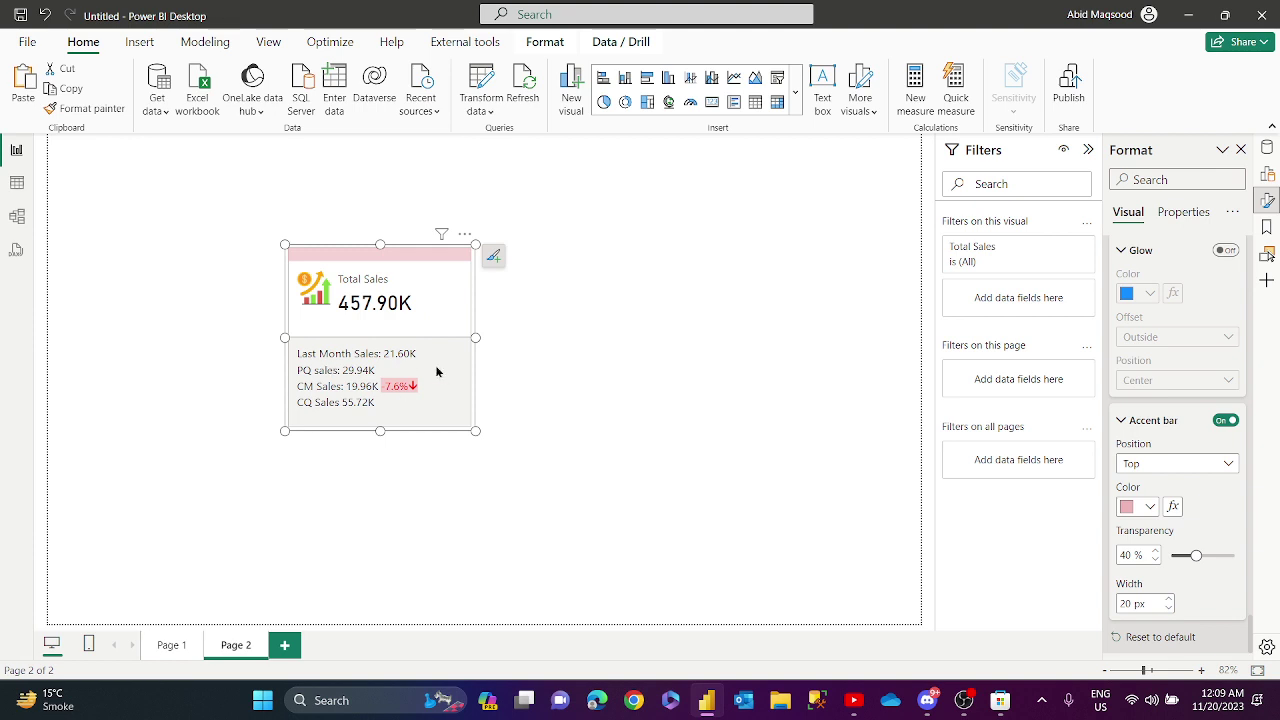
Review the Total Sales card's Cards, Image and Reference labels format settings, going back up to the Callout spacing.
scroll(1208, 506, "up", 5)
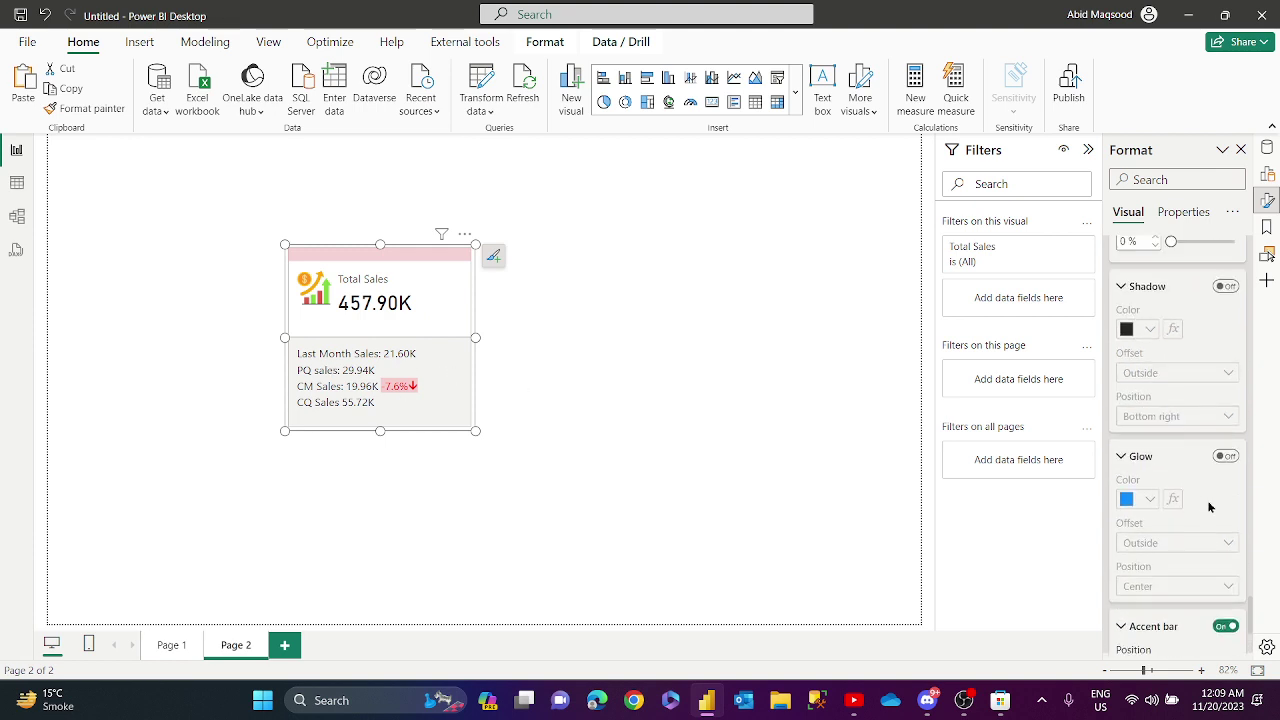
scroll(1206, 500, "up", 5)
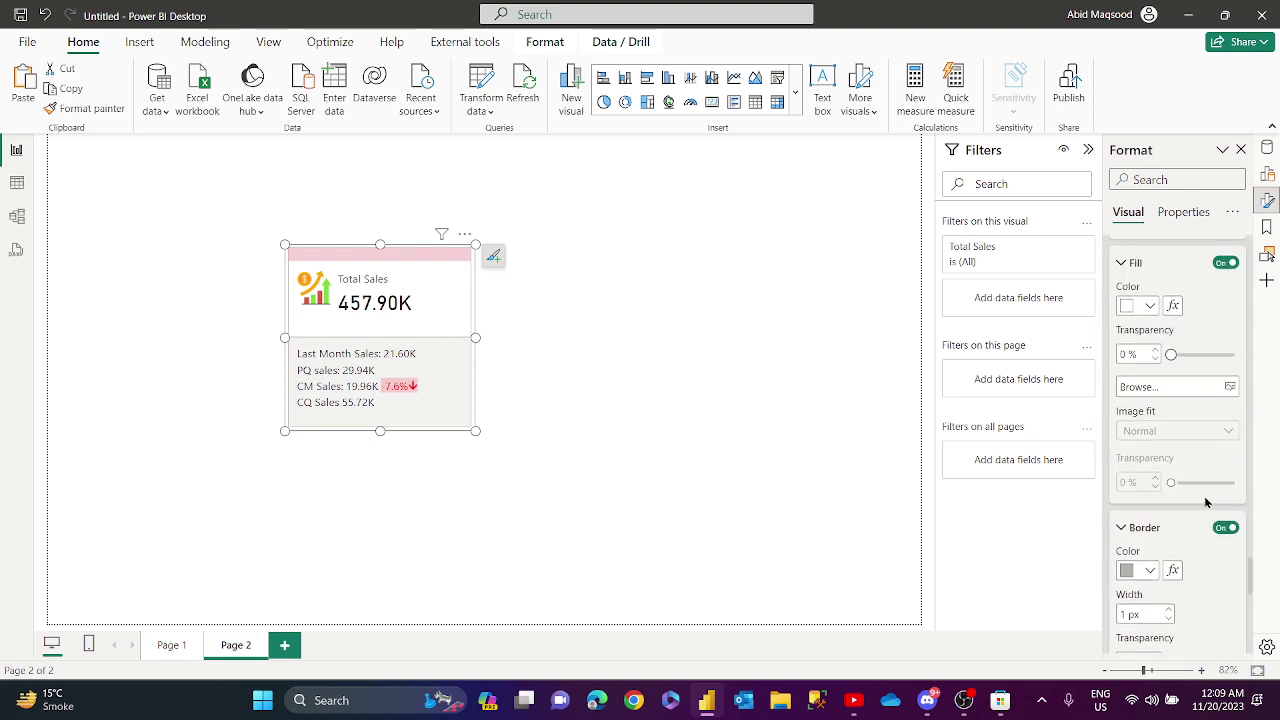
scroll(1200, 486, "up", 1)
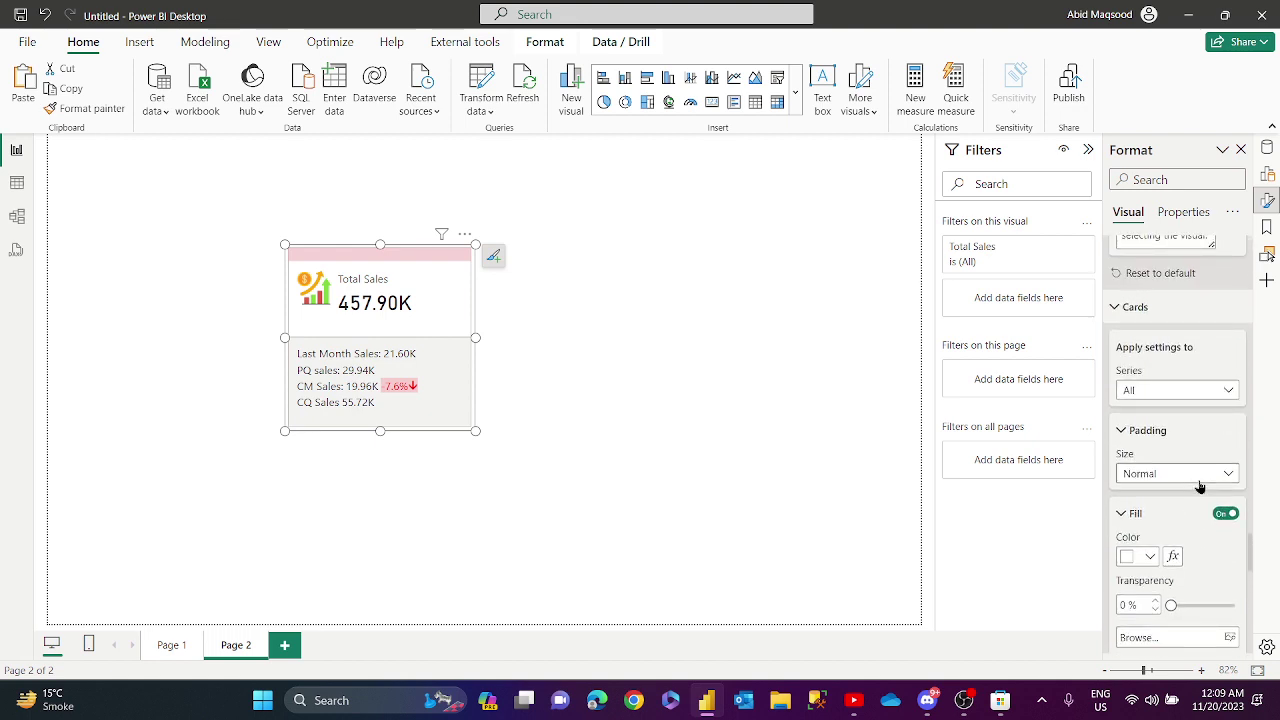
scroll(1200, 486, "up", 6)
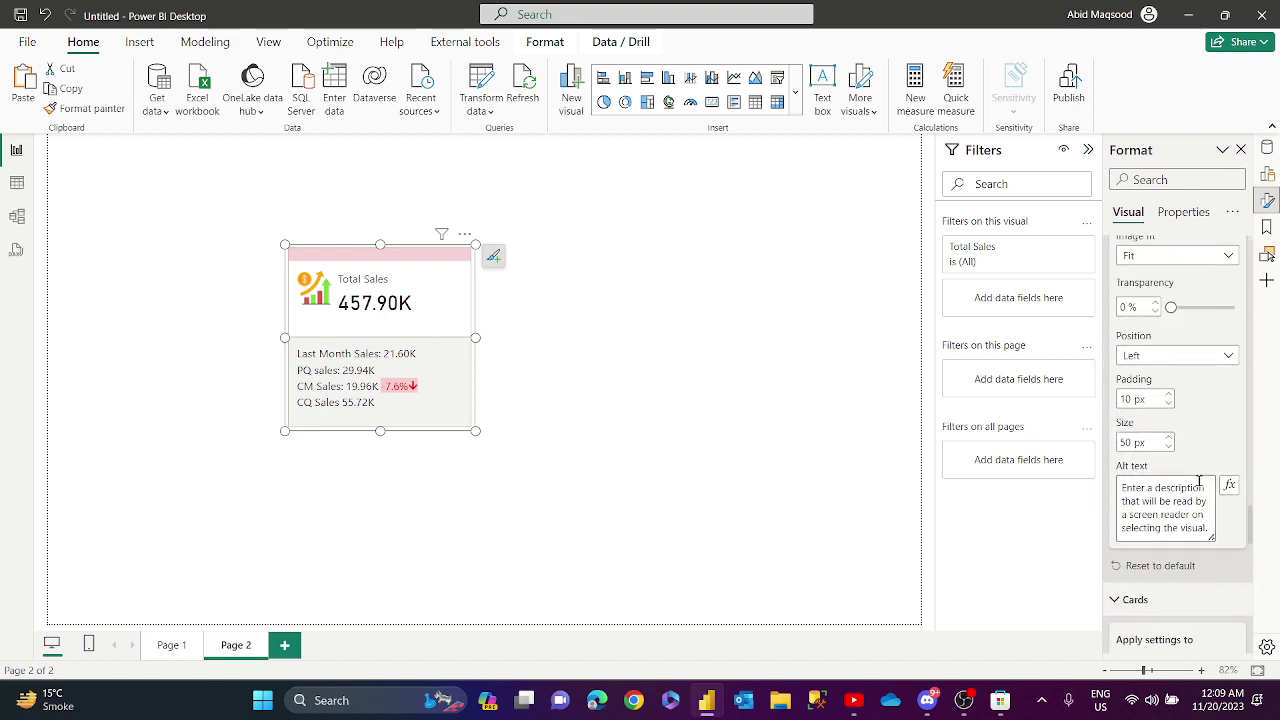
scroll(1200, 486, "up", 8)
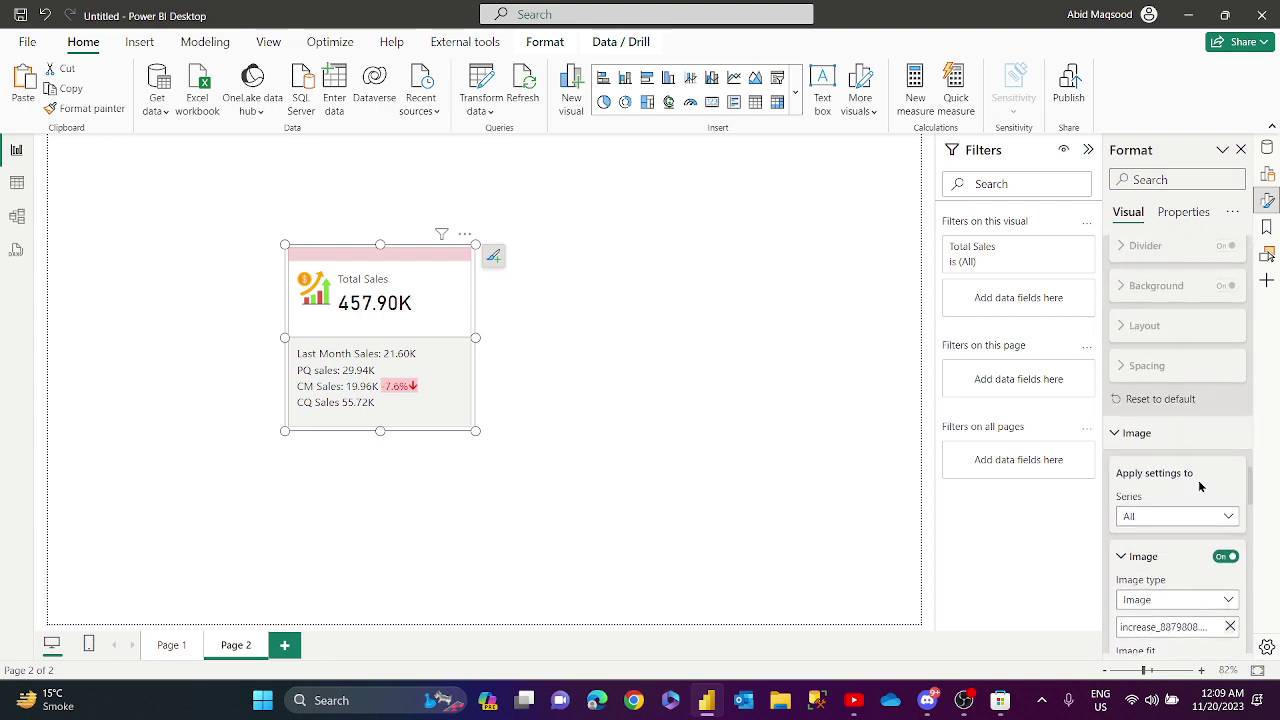
scroll(1200, 486, "up", 2)
scroll(1167, 420, "up", 6)
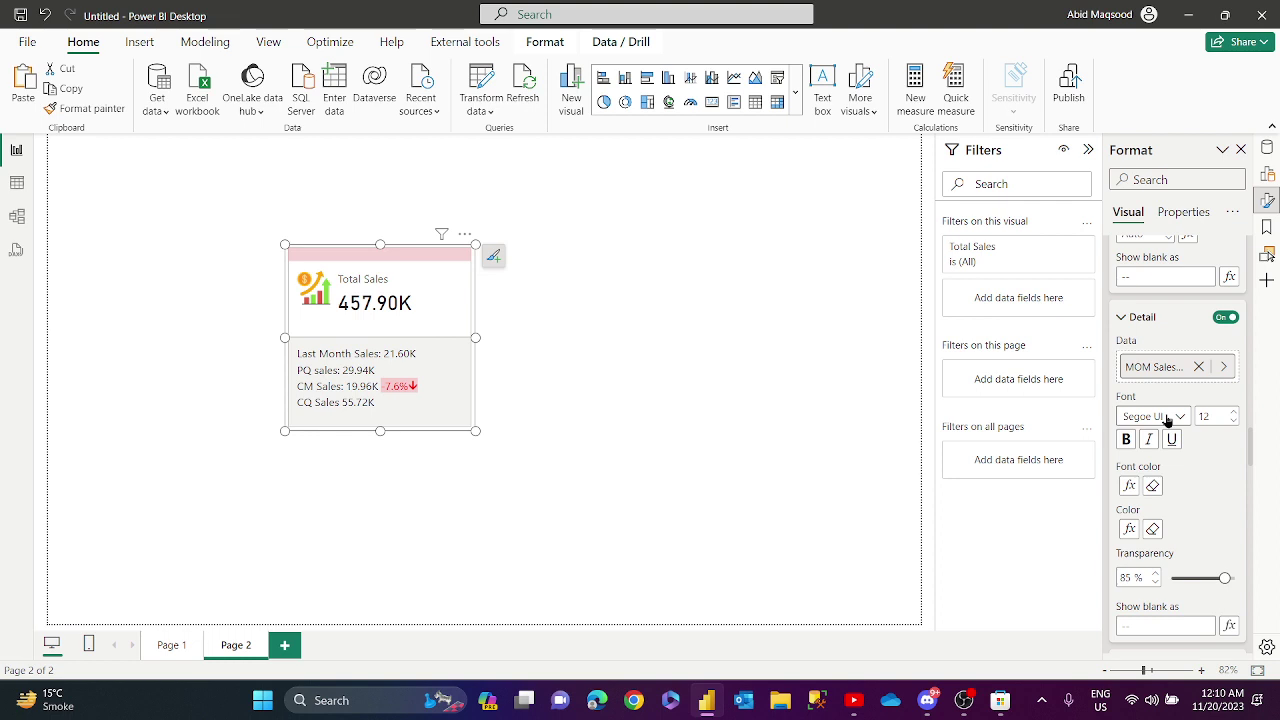
scroll(1167, 418, "up", 6)
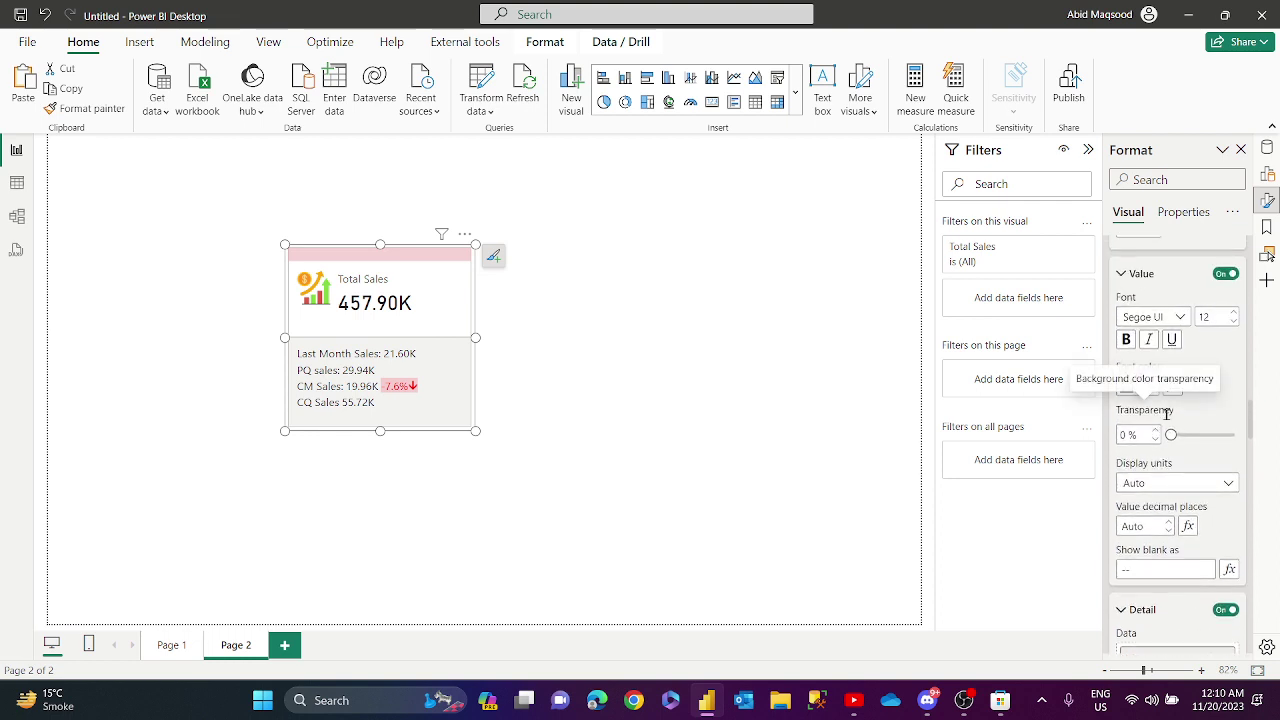
scroll(1167, 420, "up", 5)
scroll(1167, 420, "up", 6)
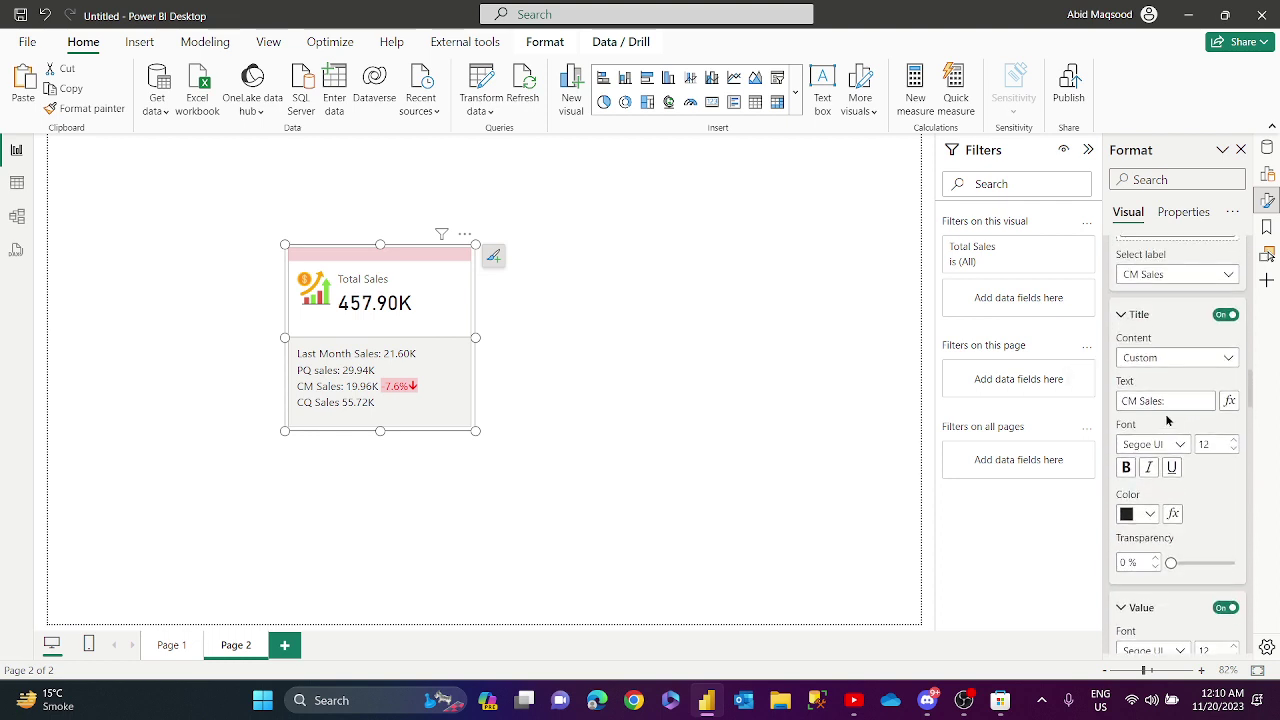
scroll(1167, 420, "up", 5)
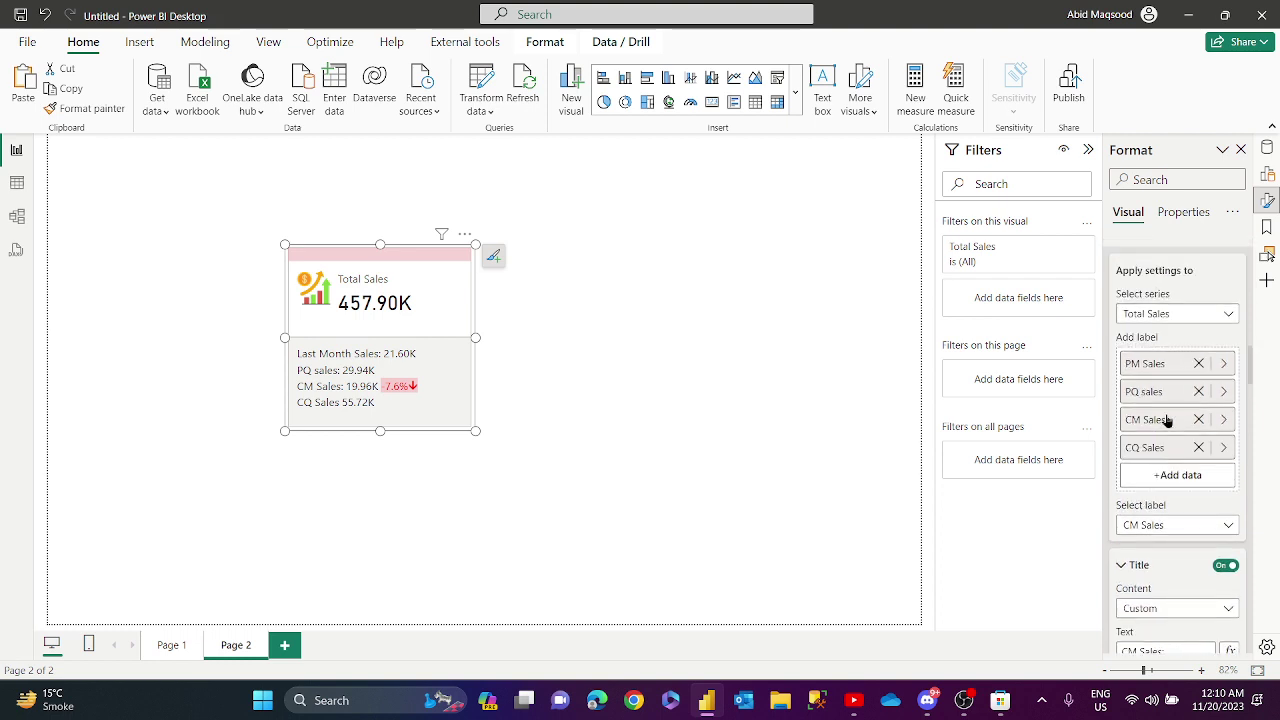
scroll(1166, 414, "up", 2)
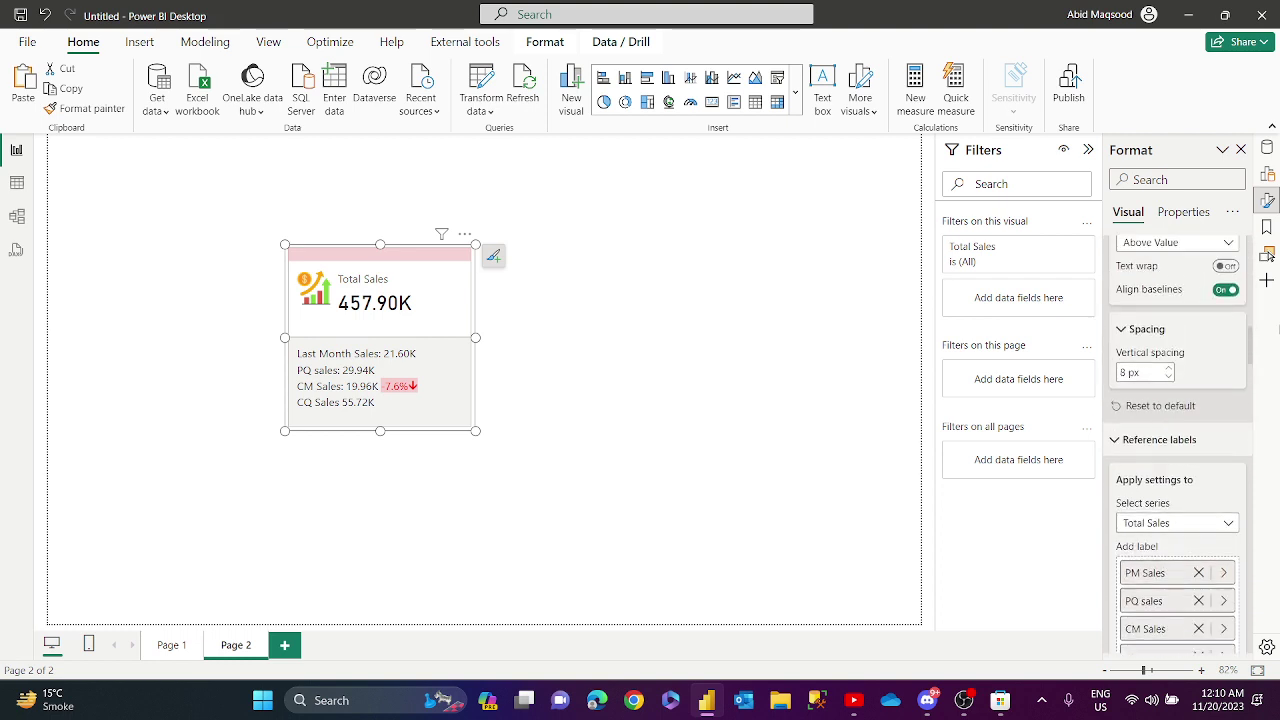
Try top vertical alignment in the Total Sales card's Layout settings and return it to middle alignment.
left_click(378, 442)
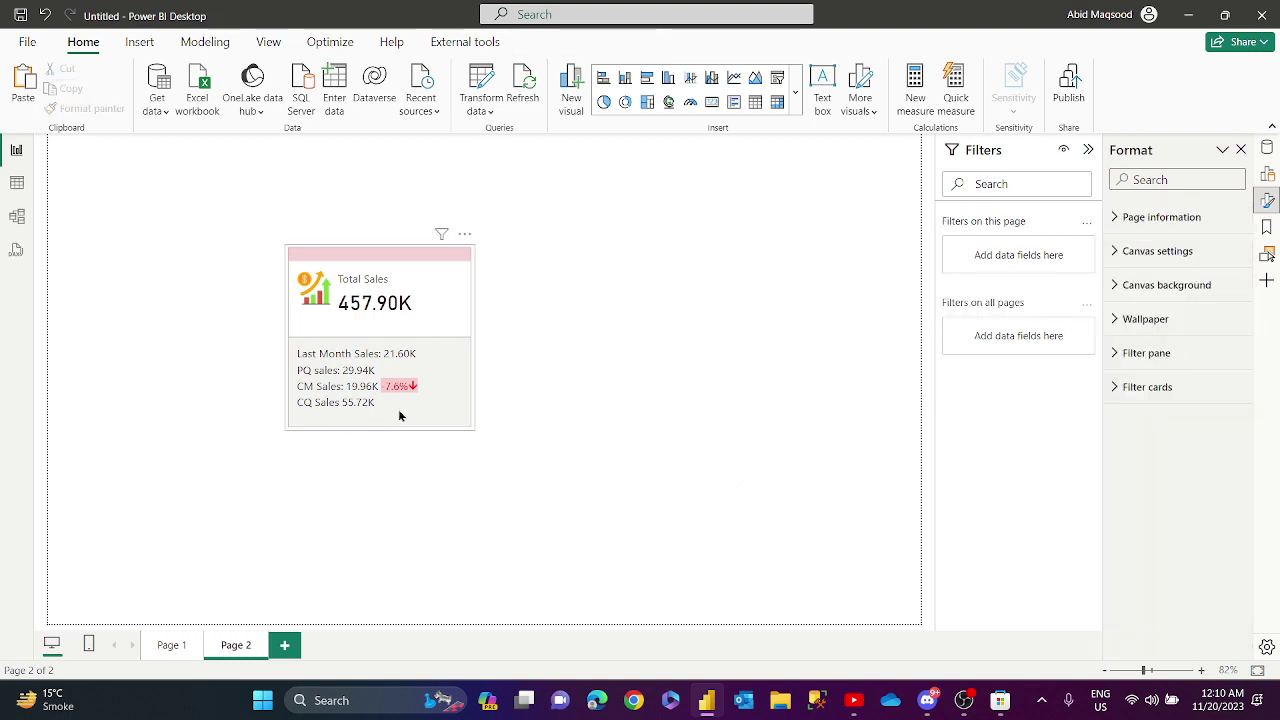
left_click(421, 419)
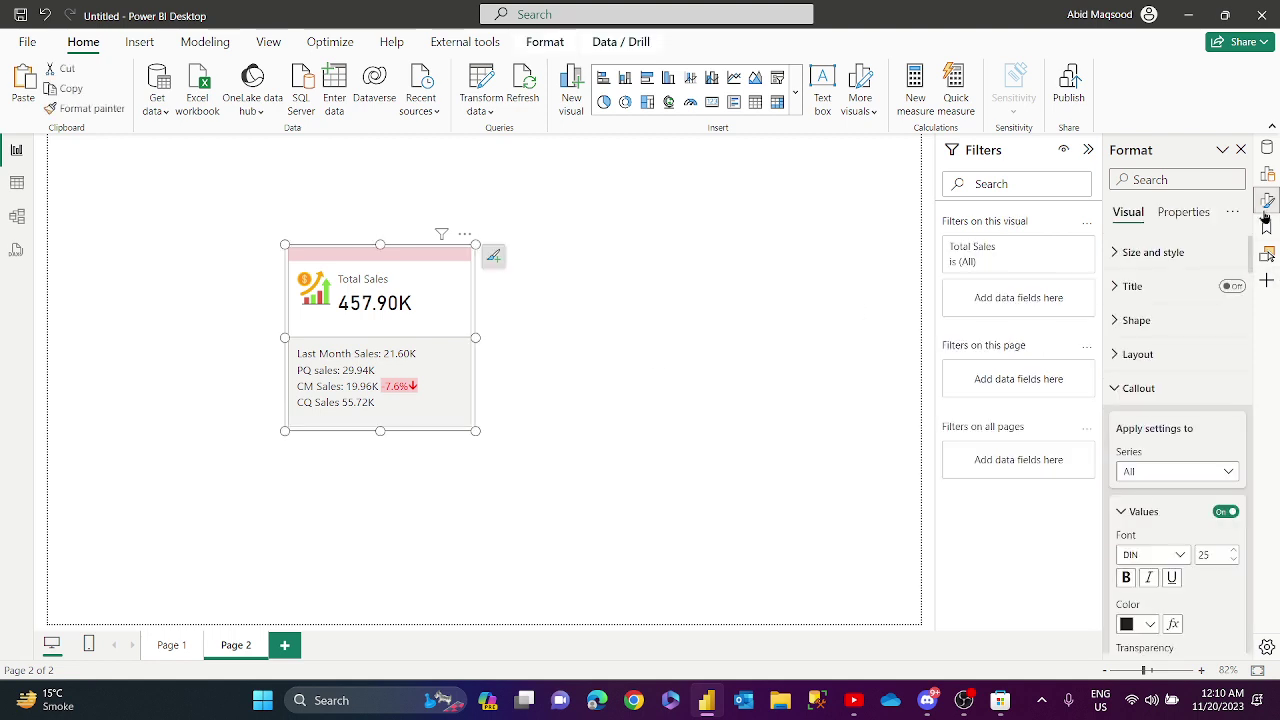
left_click(1173, 362)
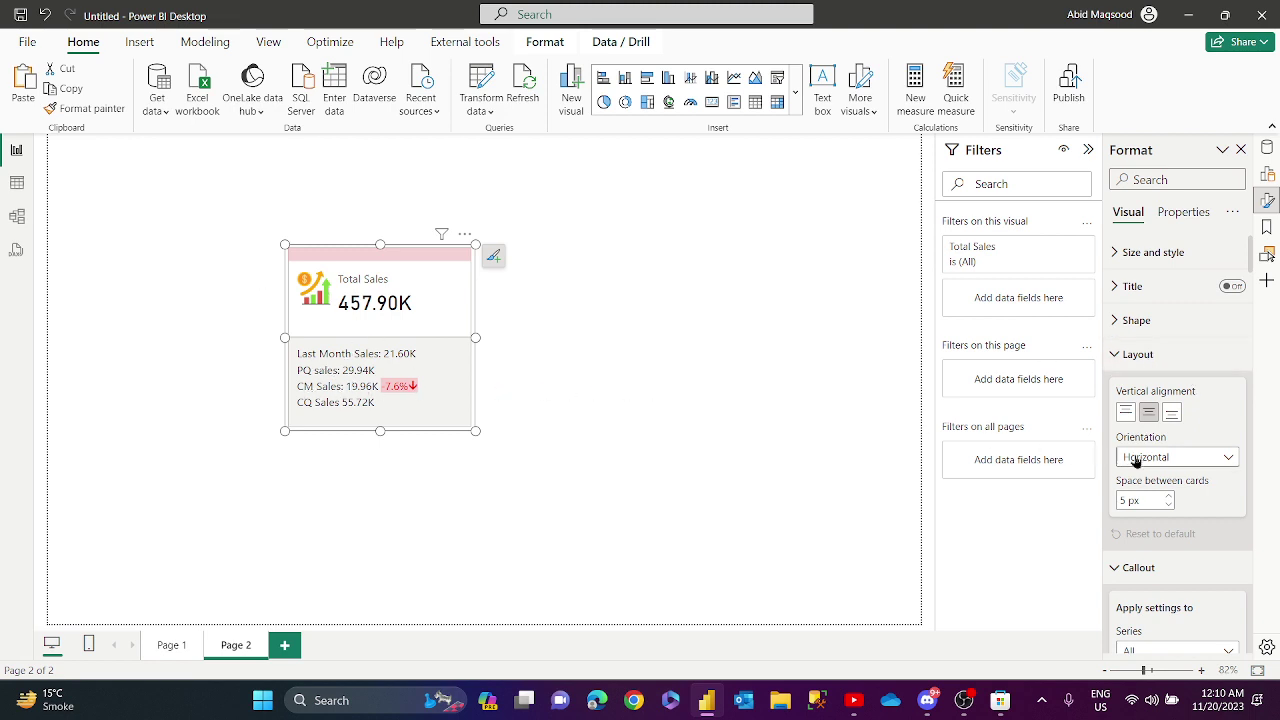
left_click(1183, 458)
left_click(1182, 459)
scroll(1198, 432, "down", 1)
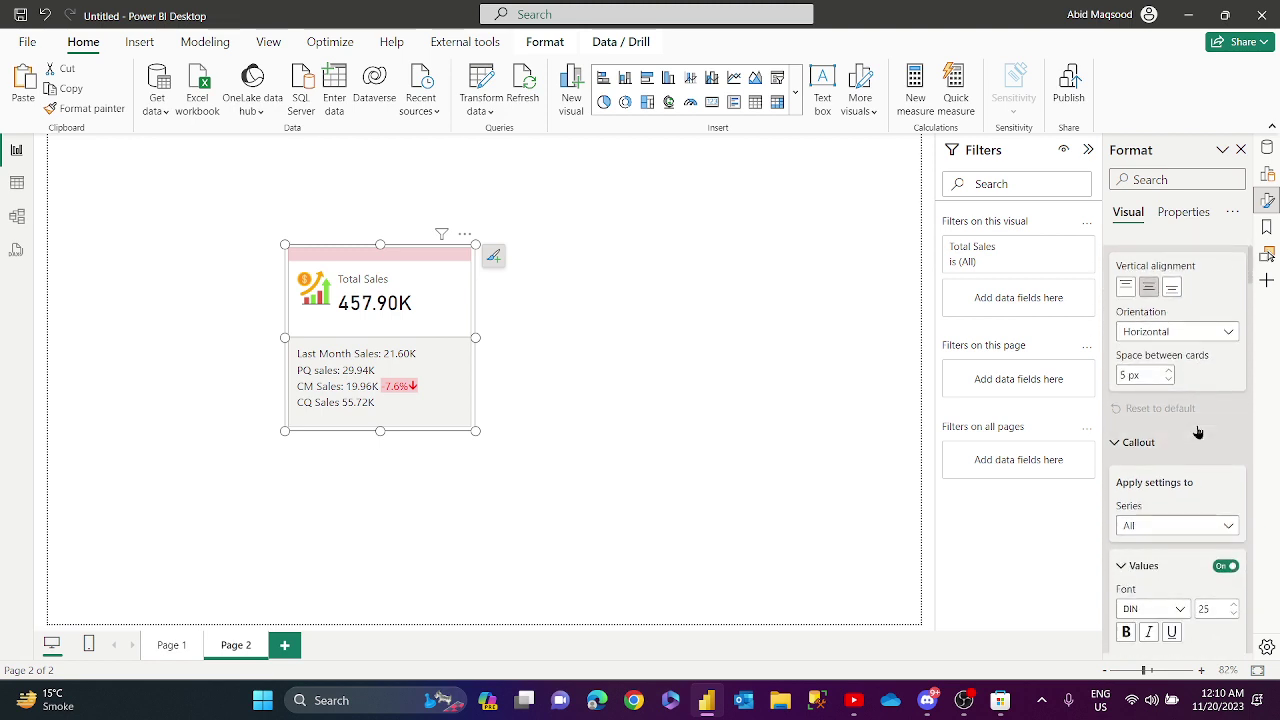
scroll(1198, 432, "up", 1)
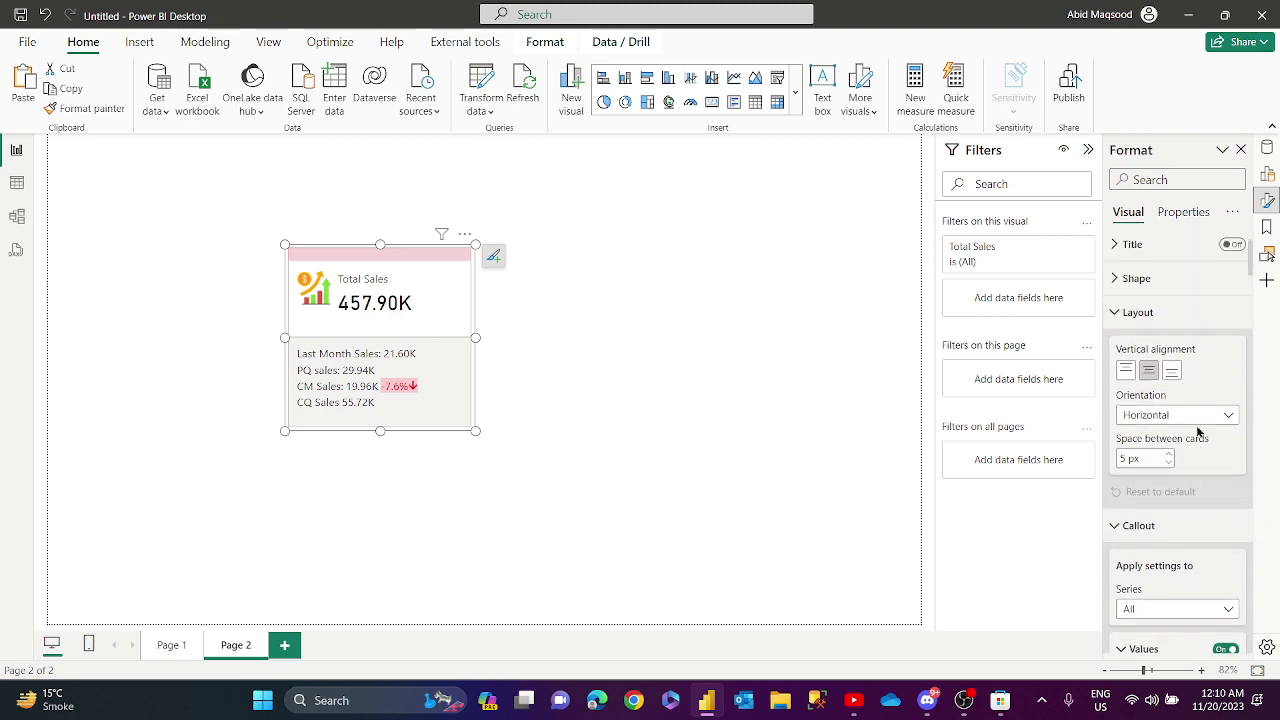
left_click(1126, 372)
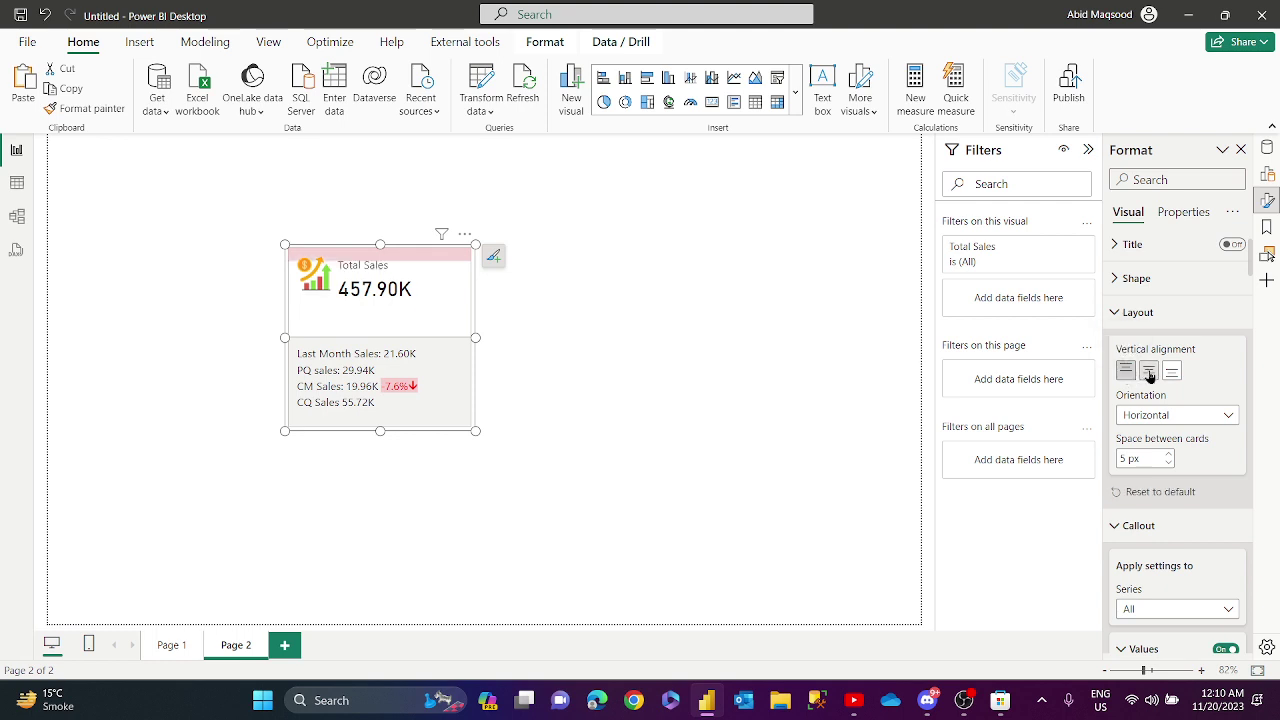
left_click(1150, 372)
Apply the Total Sales card's Reference labels settings to all labels.
scroll(1202, 432, "down", 3)
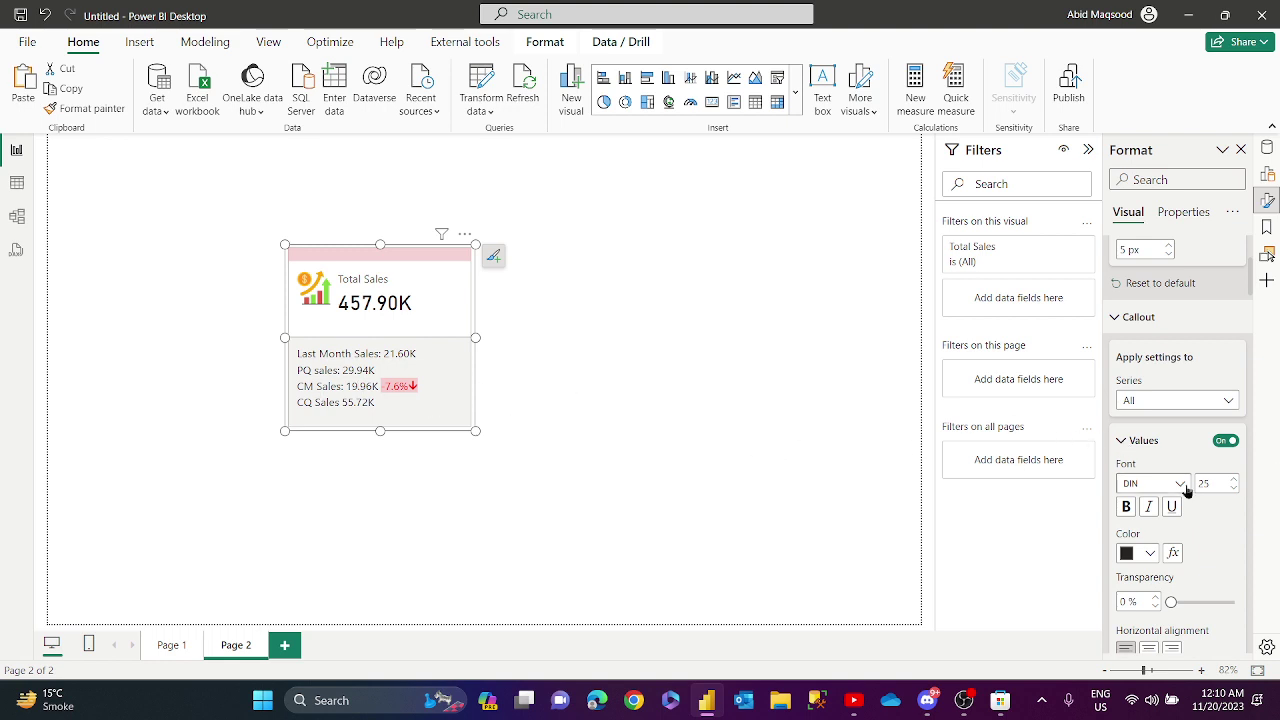
scroll(1184, 468, "down", 3)
scroll(1184, 466, "down", 1)
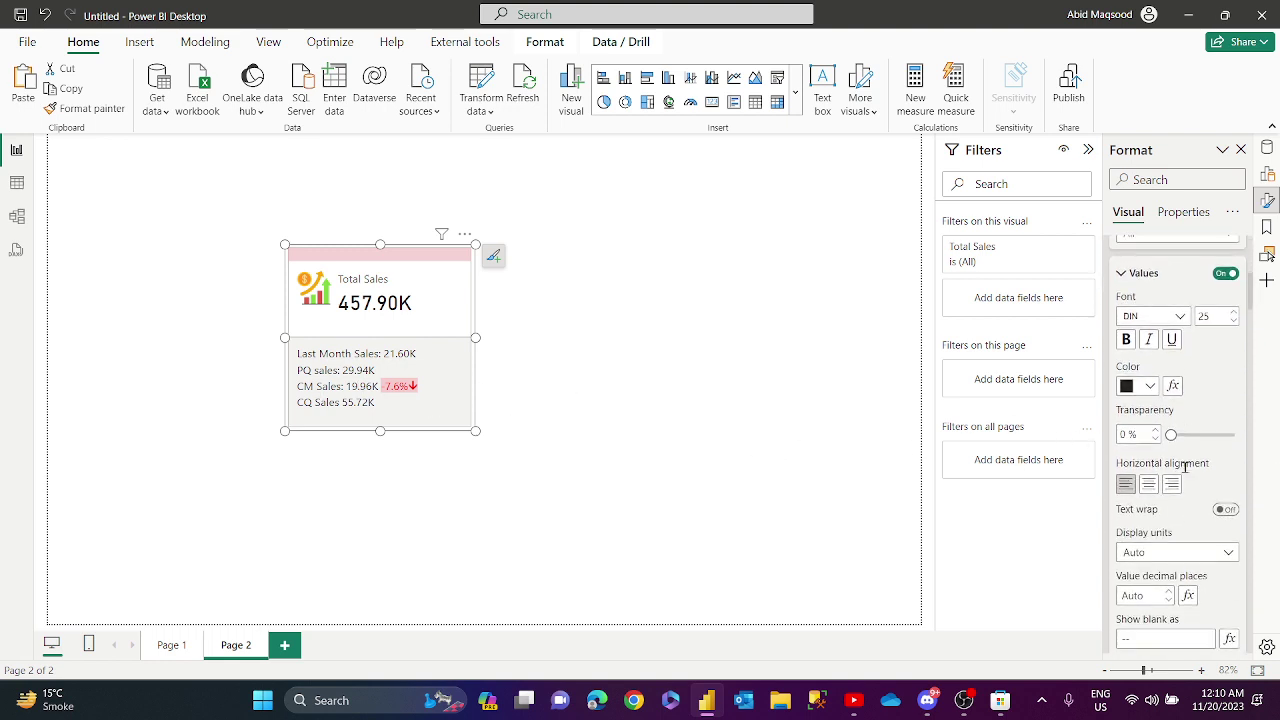
scroll(1185, 467, "down", 4)
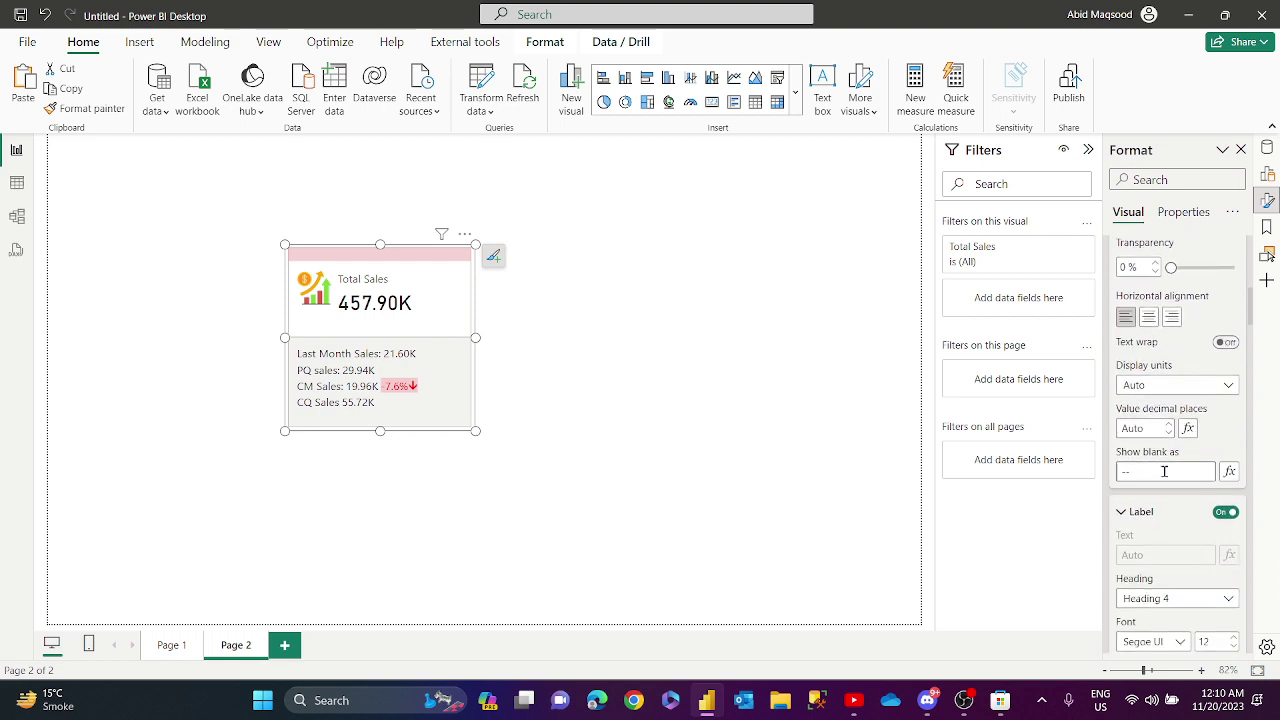
scroll(1168, 469, "down", 5)
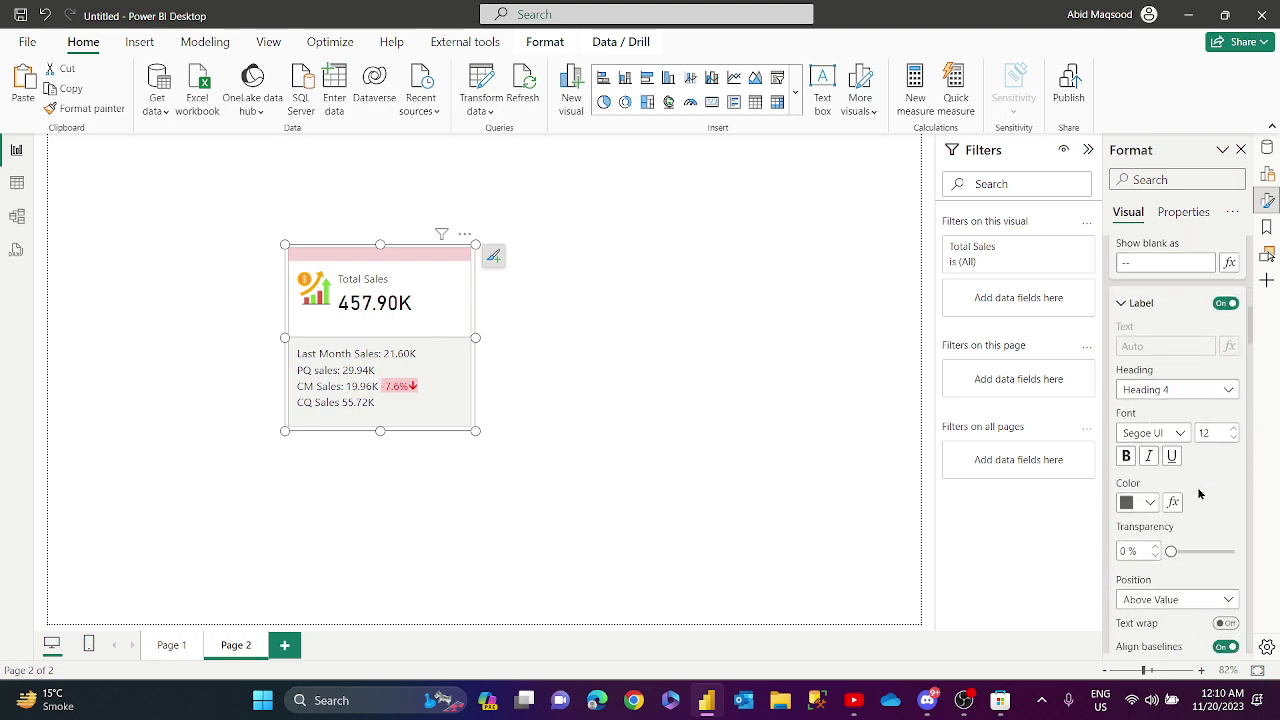
scroll(1199, 493, "down", 7)
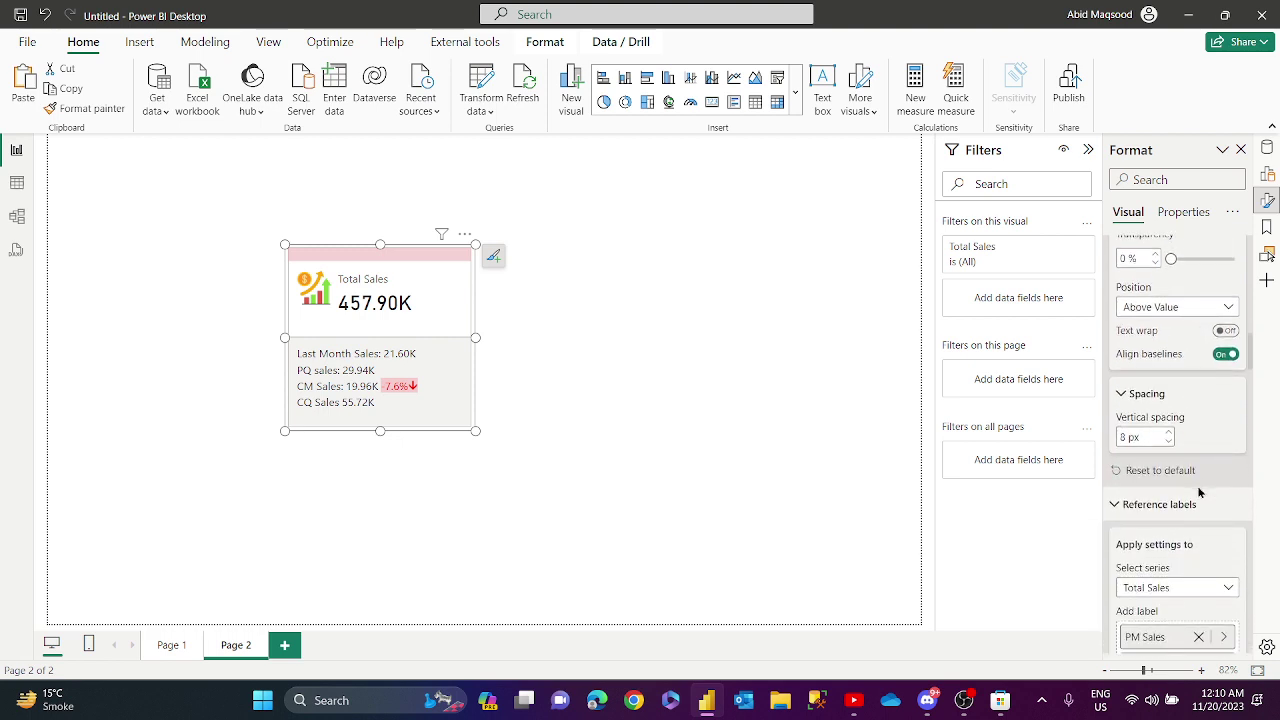
scroll(1199, 493, "down", 2)
scroll(1199, 493, "down", 4)
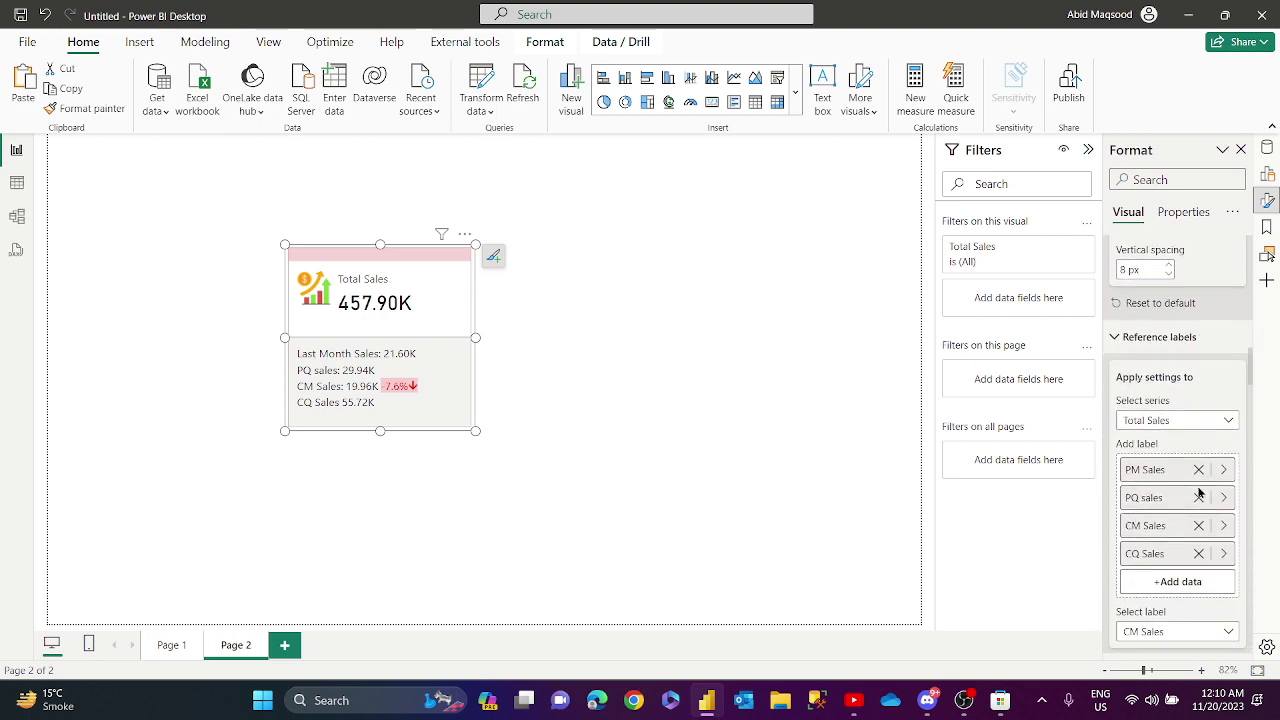
scroll(1193, 474, "down", 4)
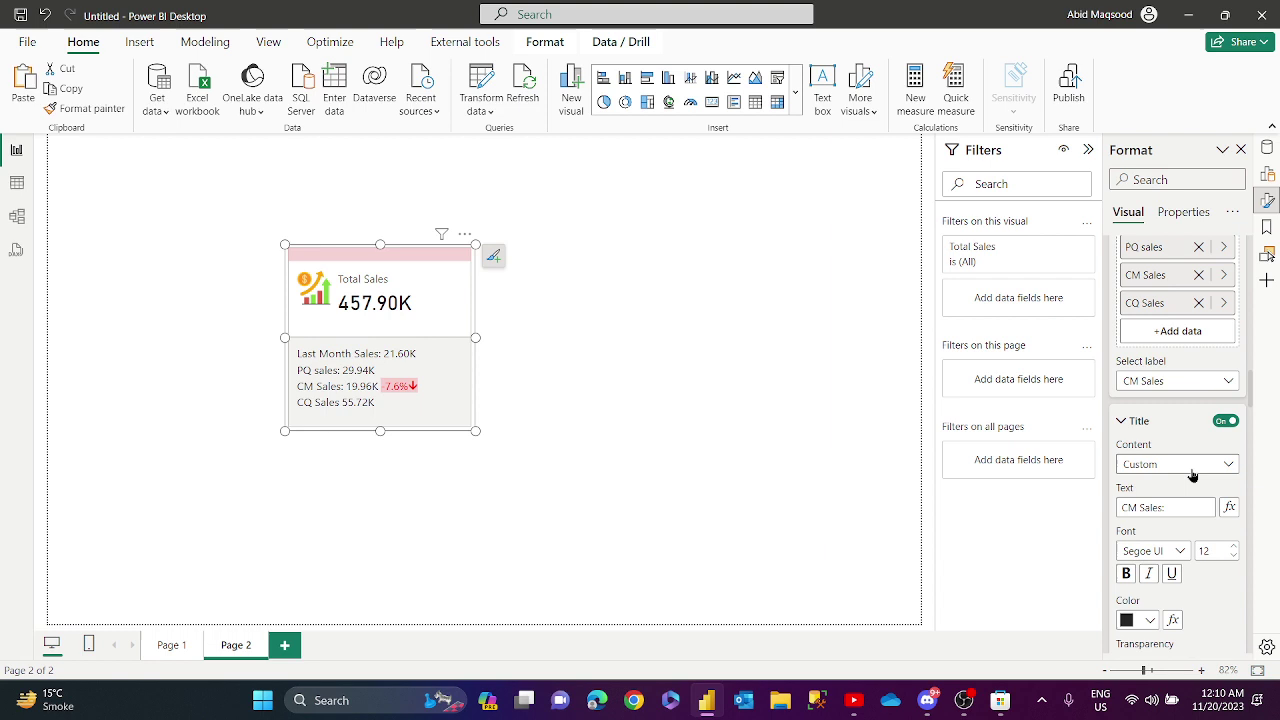
left_click(1229, 383)
left_click(1160, 402)
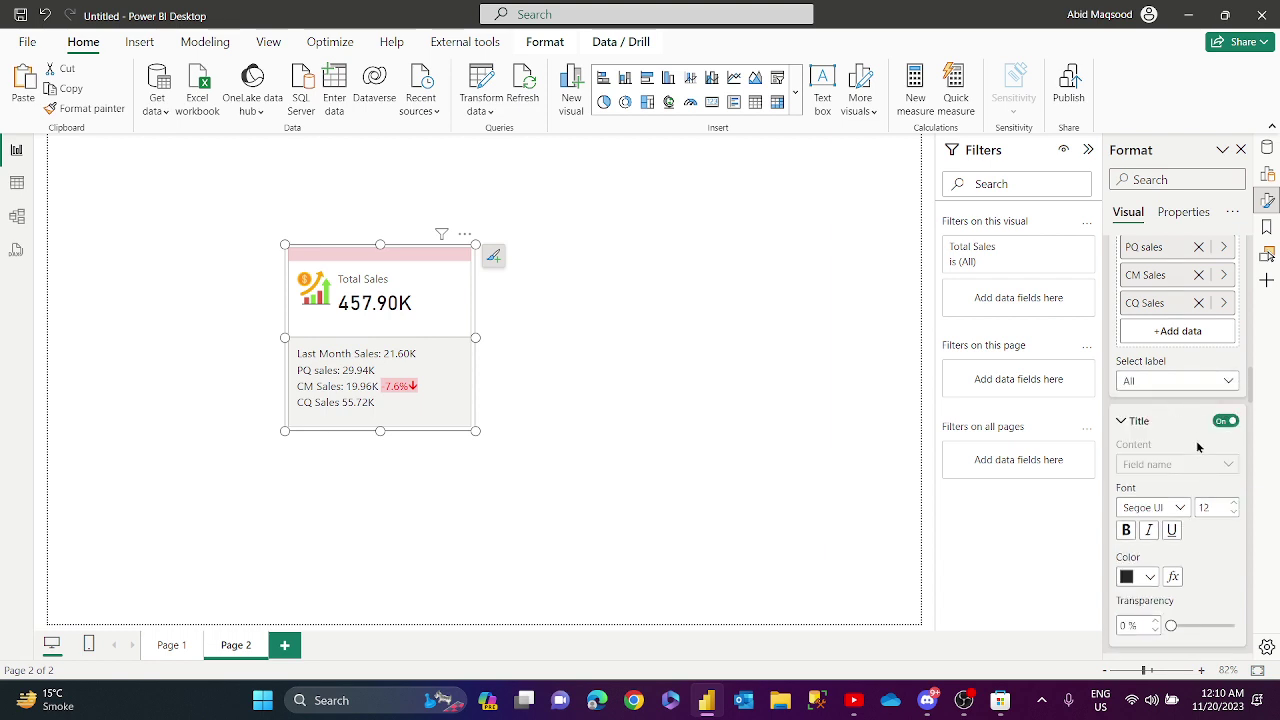
Turn on Detail for all reference labels of the Total Sales card.
scroll(1196, 448, "down", 4)
scroll(1196, 456, "down", 4)
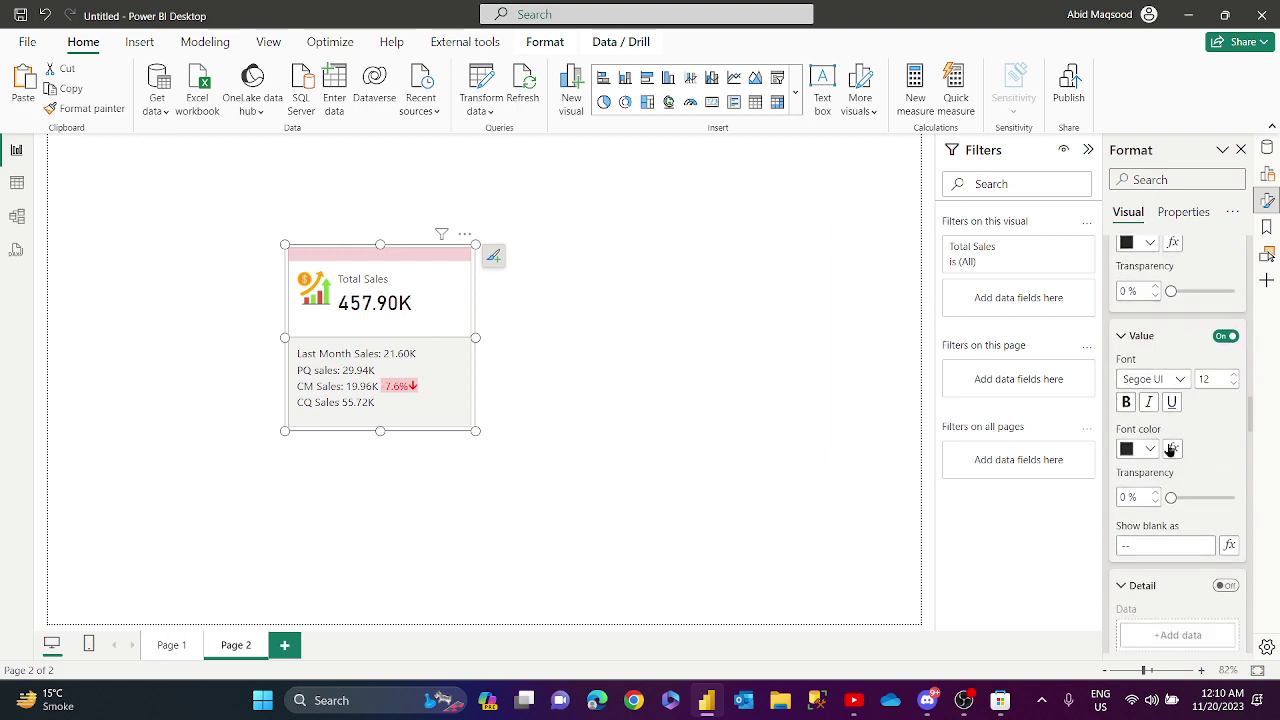
scroll(1194, 457, "down", 4)
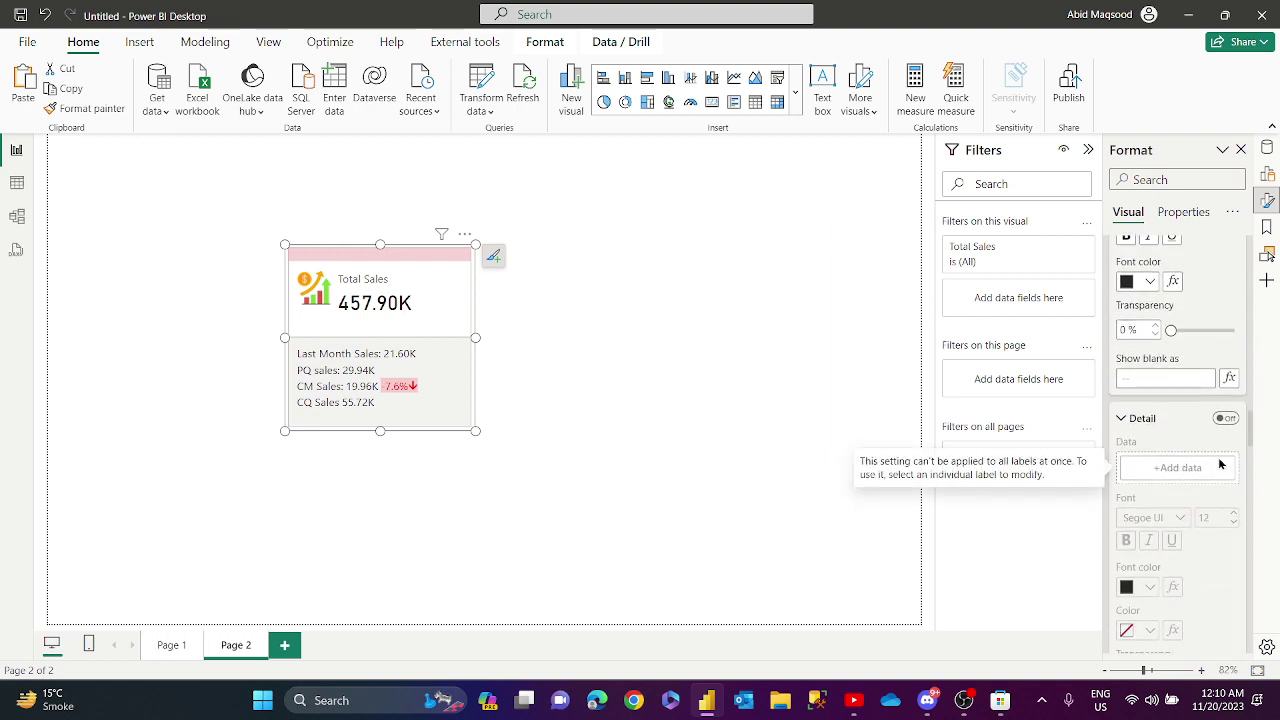
left_click(1226, 419)
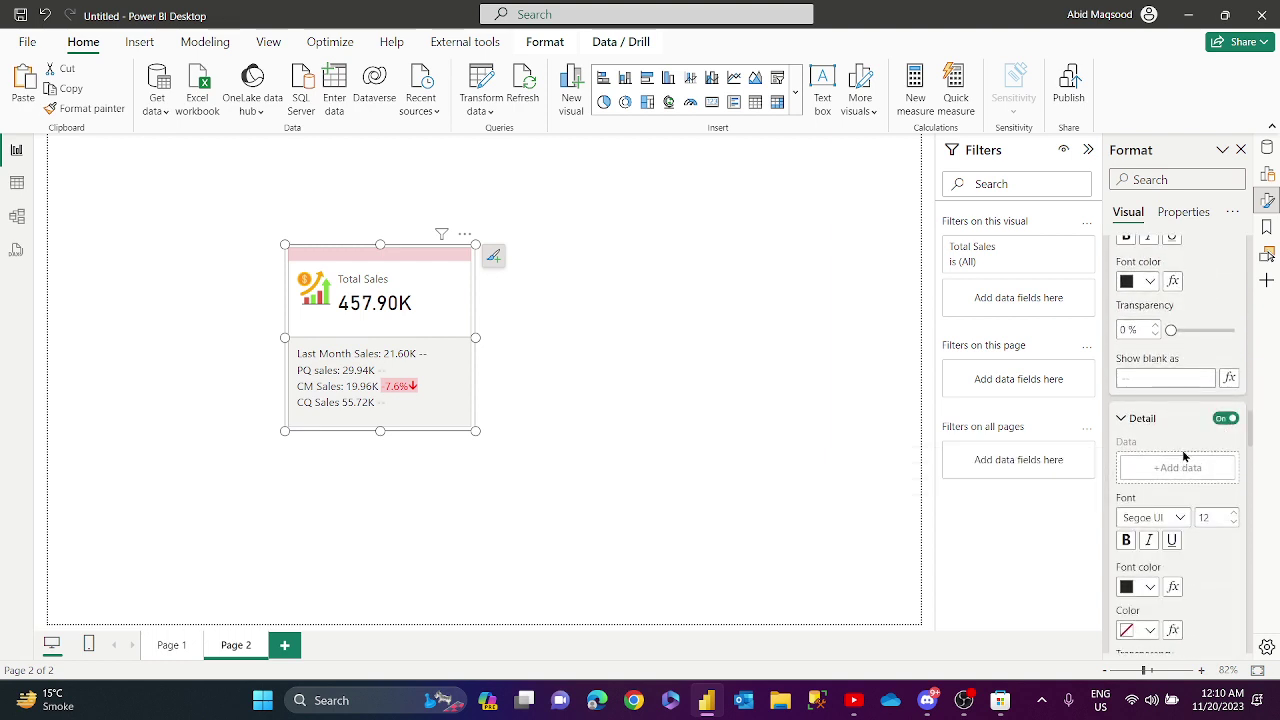
Set the series that the Reference labels settings apply to as All.
scroll(1183, 456, "down", 5)
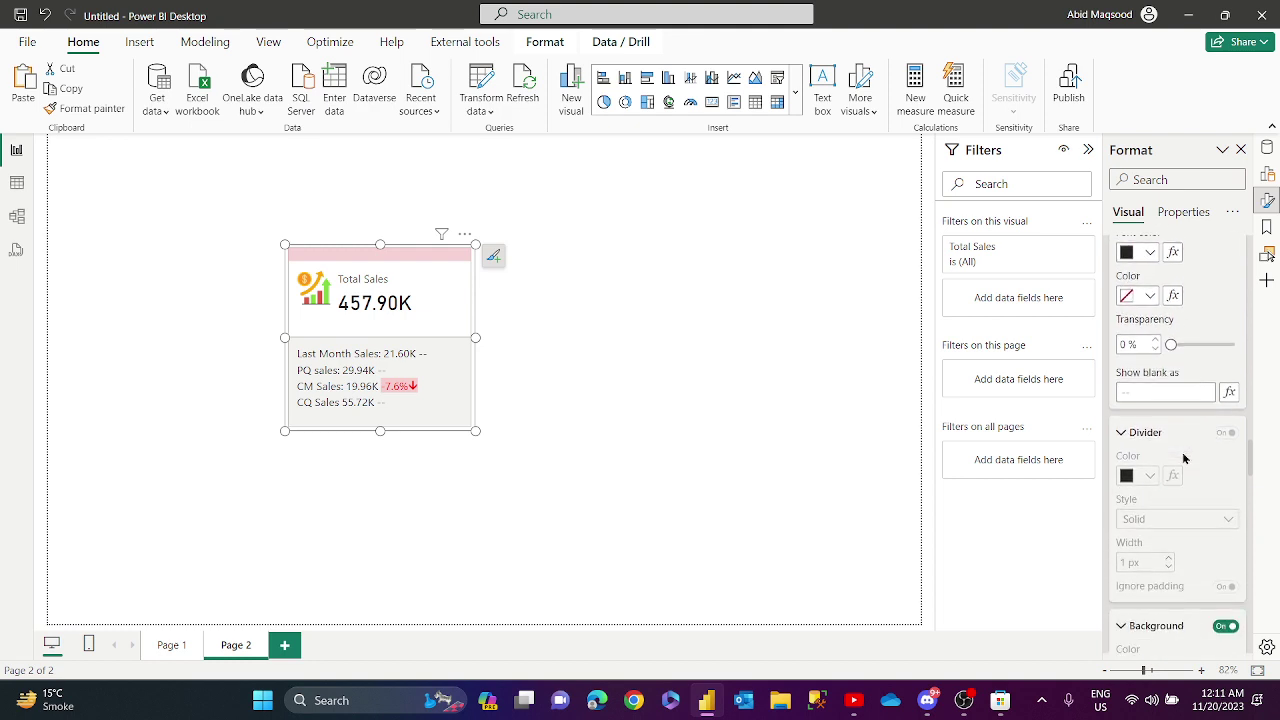
scroll(1183, 456, "down", 4)
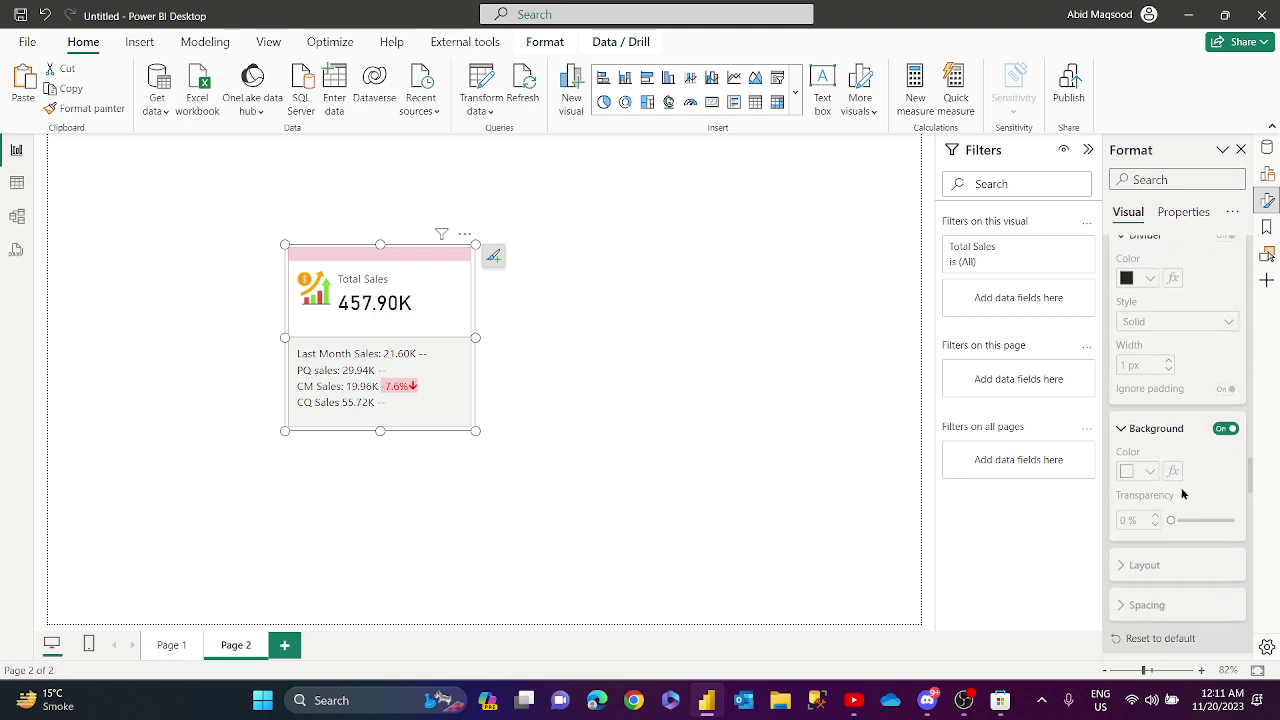
scroll(1185, 466, "down", 1)
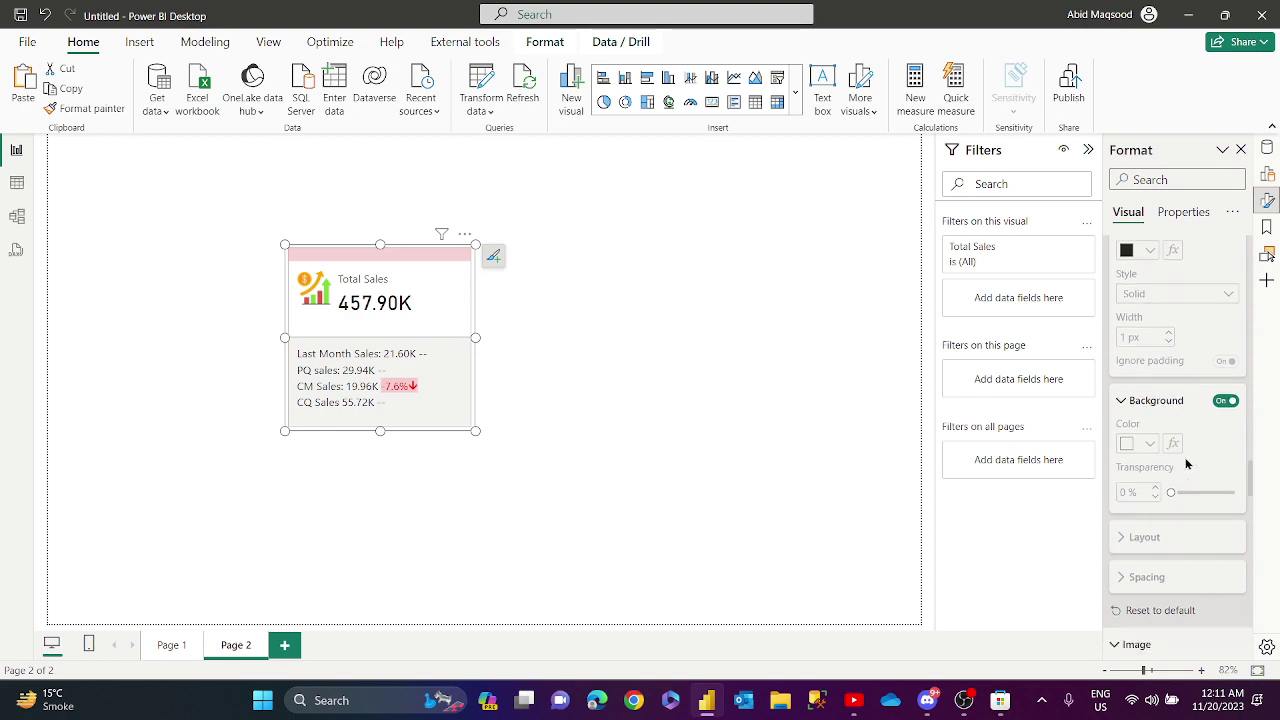
scroll(1187, 463, "down", 2)
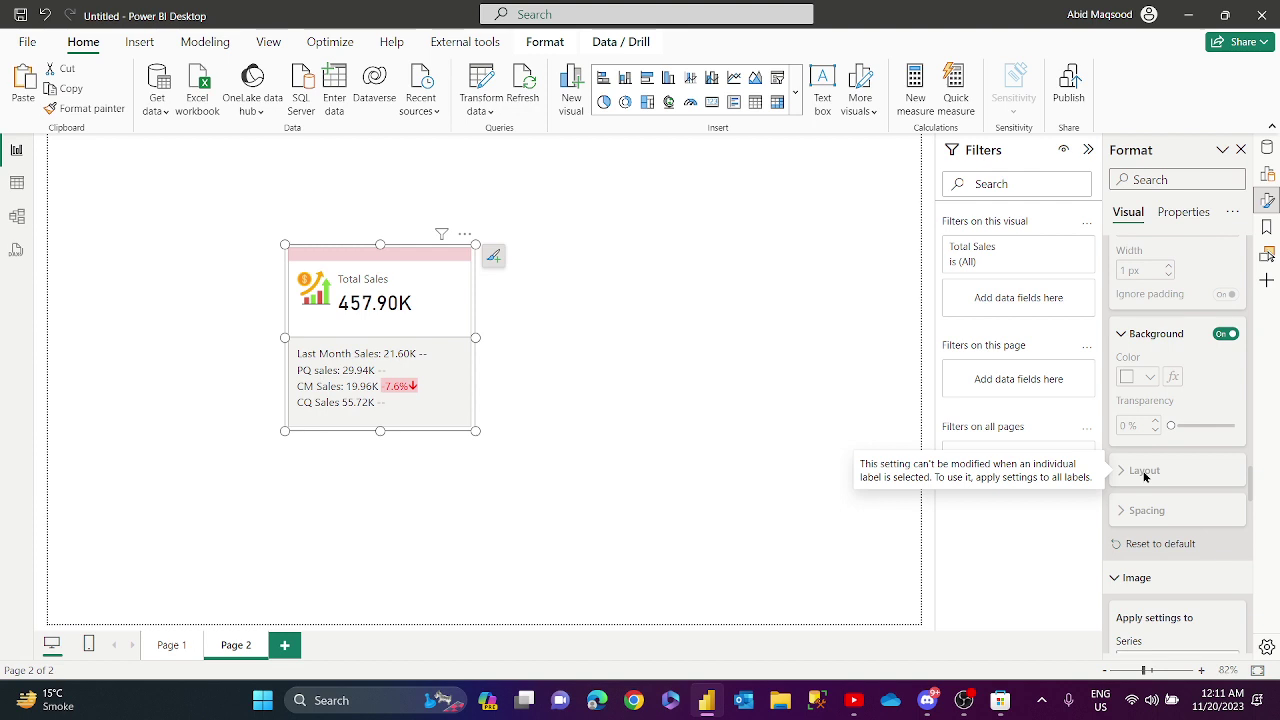
scroll(1145, 477, "up", 8)
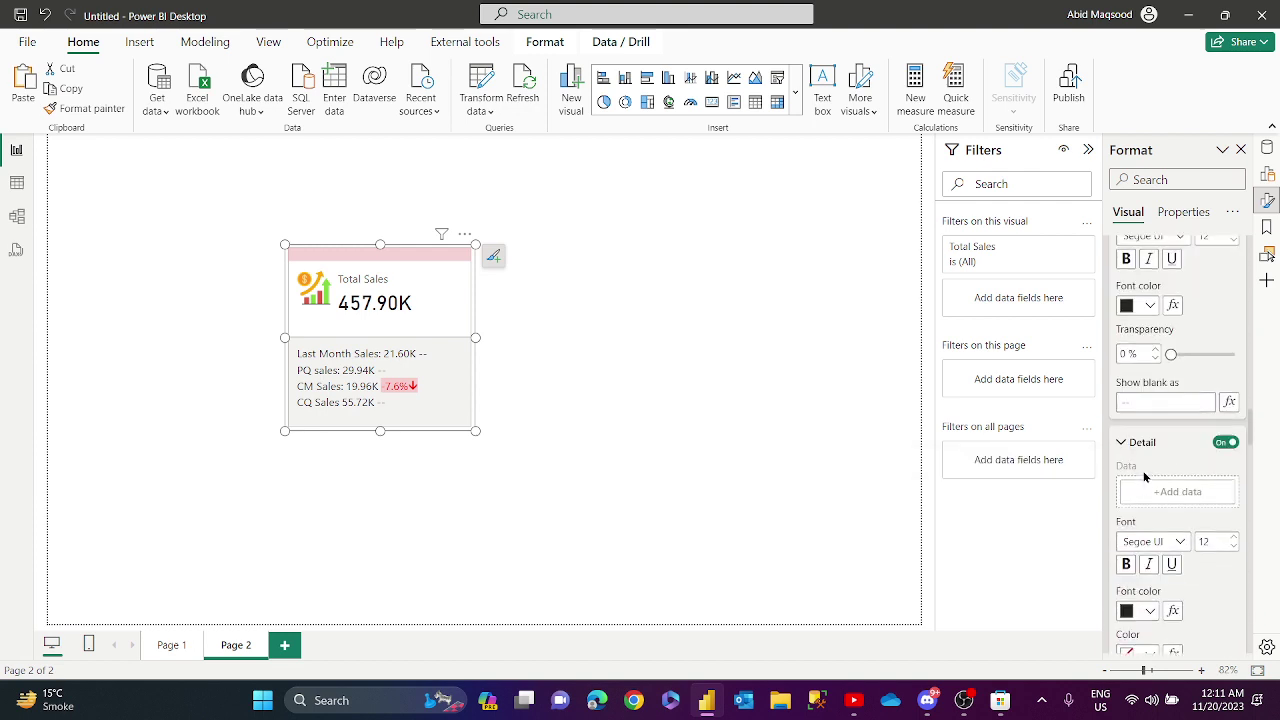
scroll(1145, 477, "up", 5)
scroll(1145, 477, "up", 5)
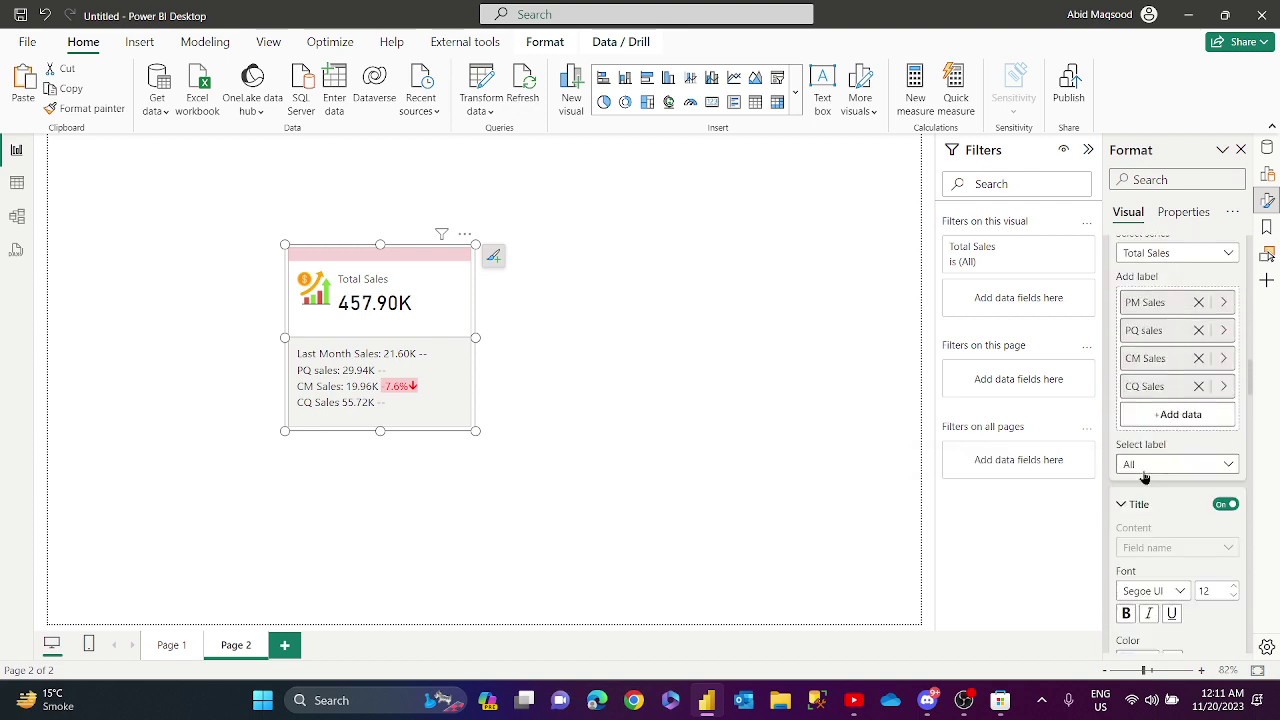
left_click(1179, 336)
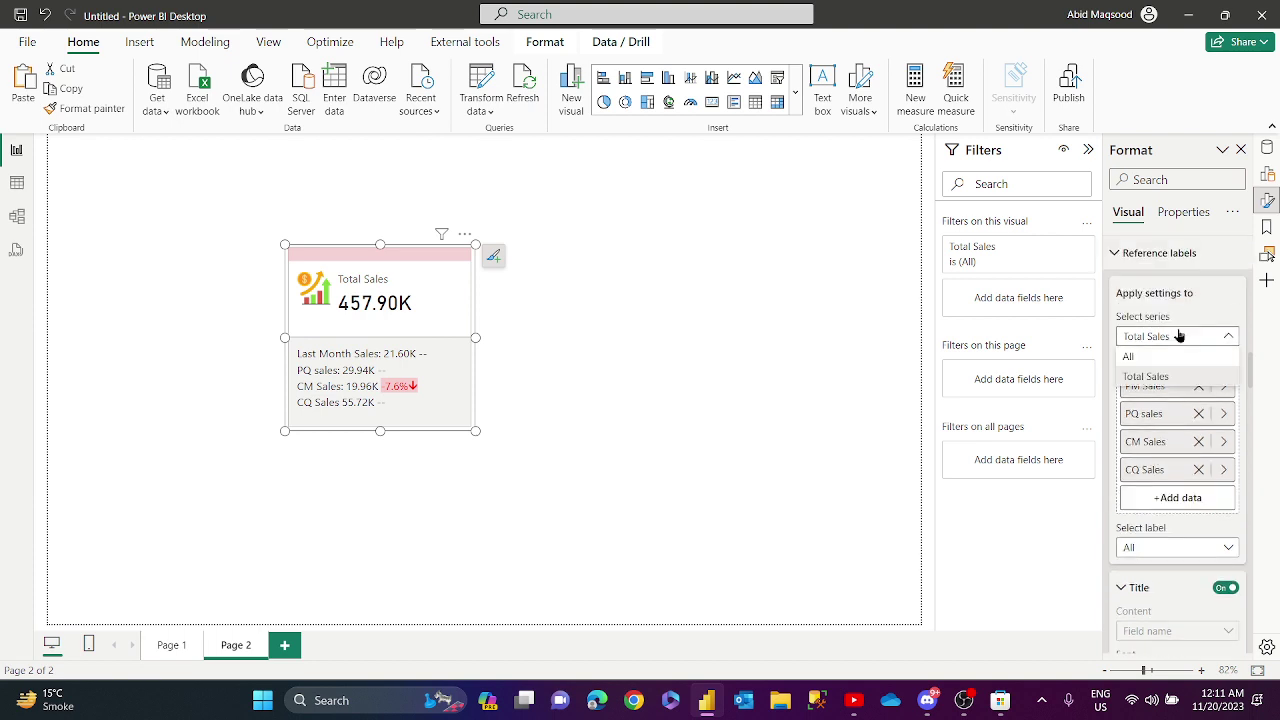
left_click(1155, 360)
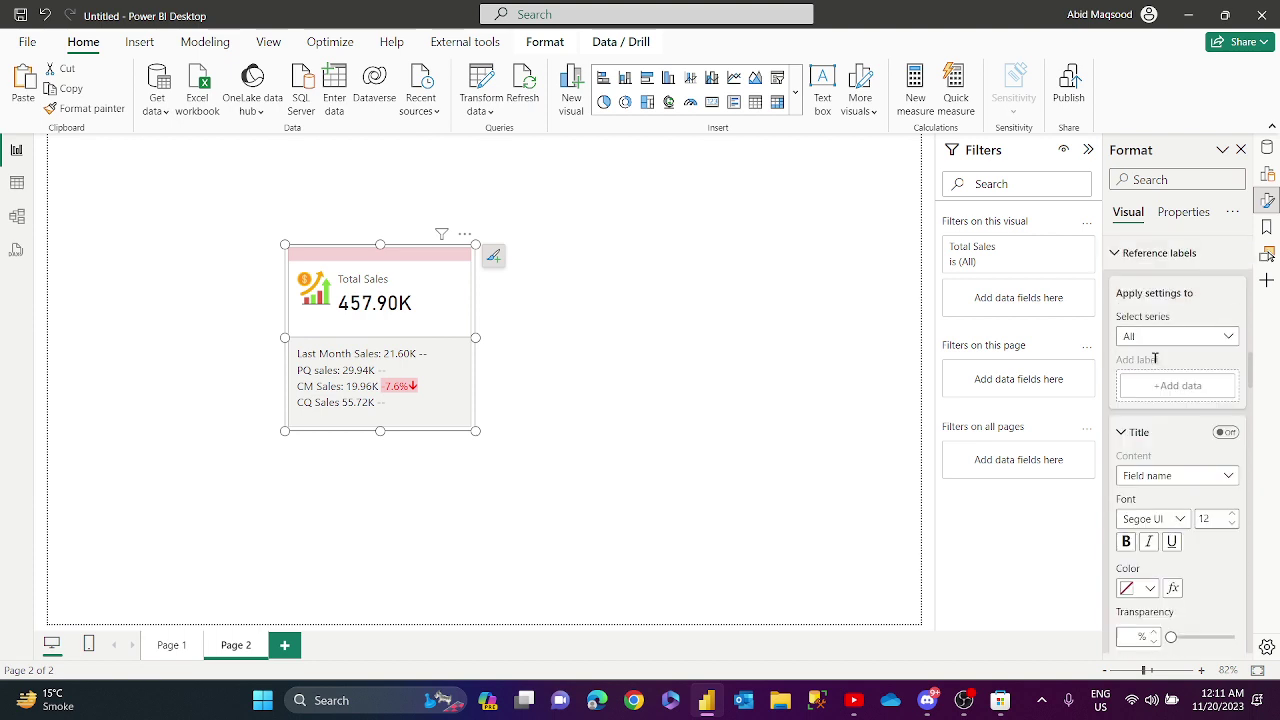
Review the Total Sales card's formatting settings for reference labels, image and cards.
scroll(1190, 430, "down", 10)
scroll(1194, 447, "down", 10)
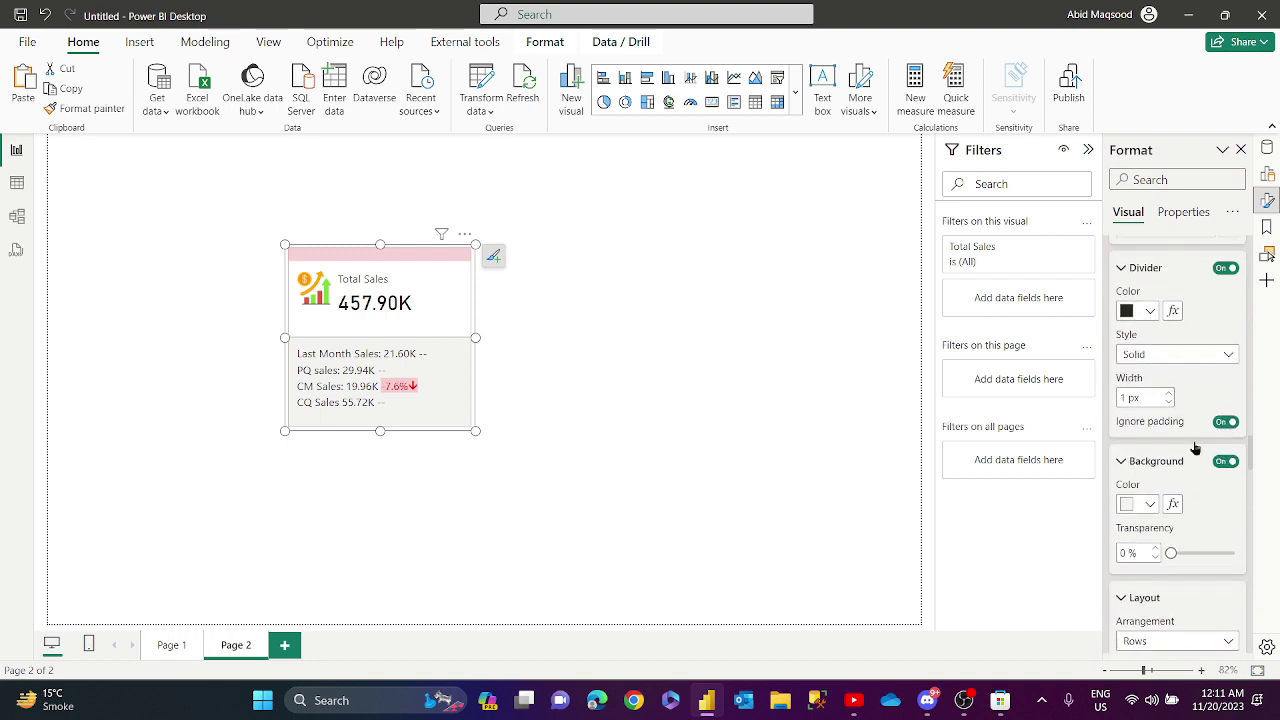
scroll(1194, 447, "down", 10)
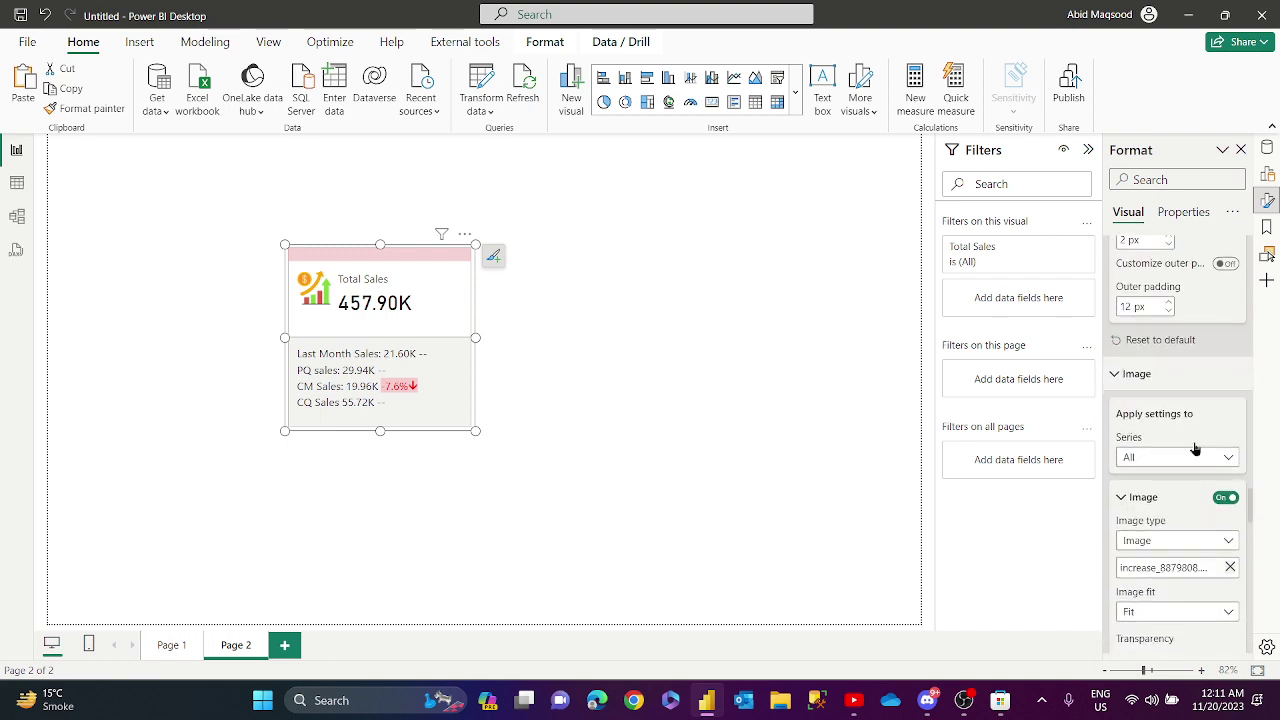
scroll(1195, 450, "down", 5)
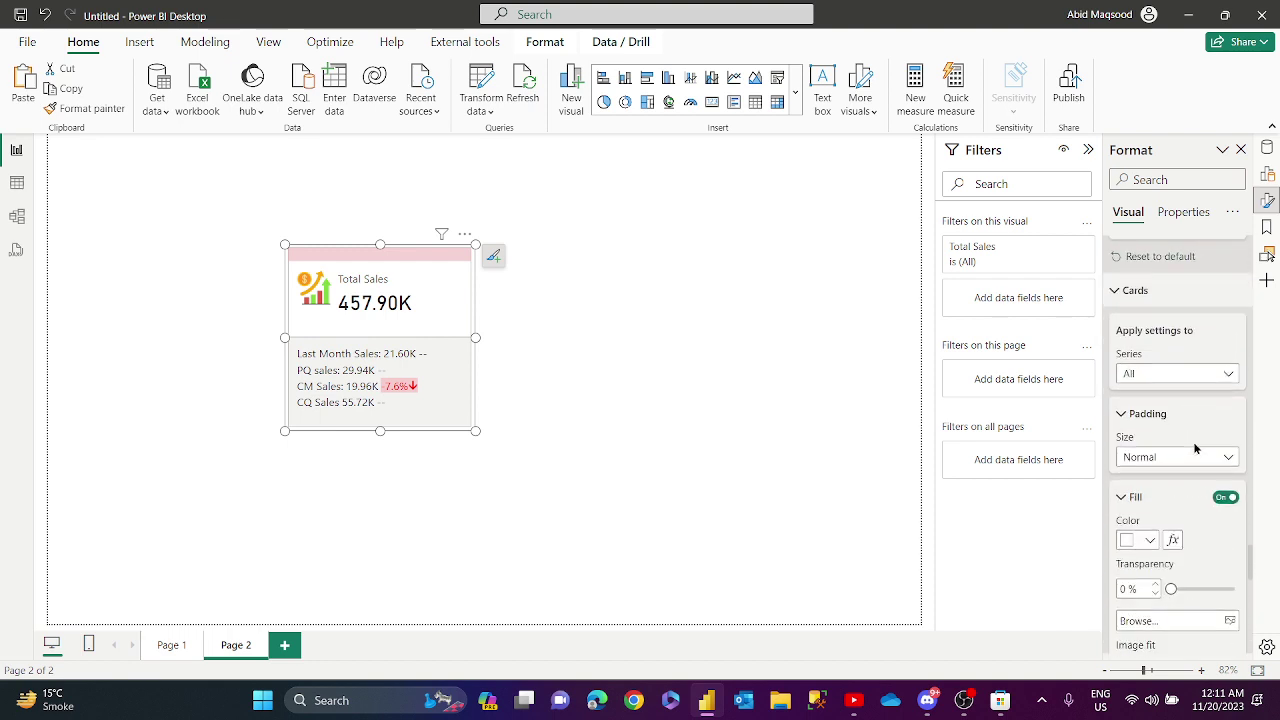
scroll(1195, 450, "up", 8)
scroll(1195, 450, "up", 8)
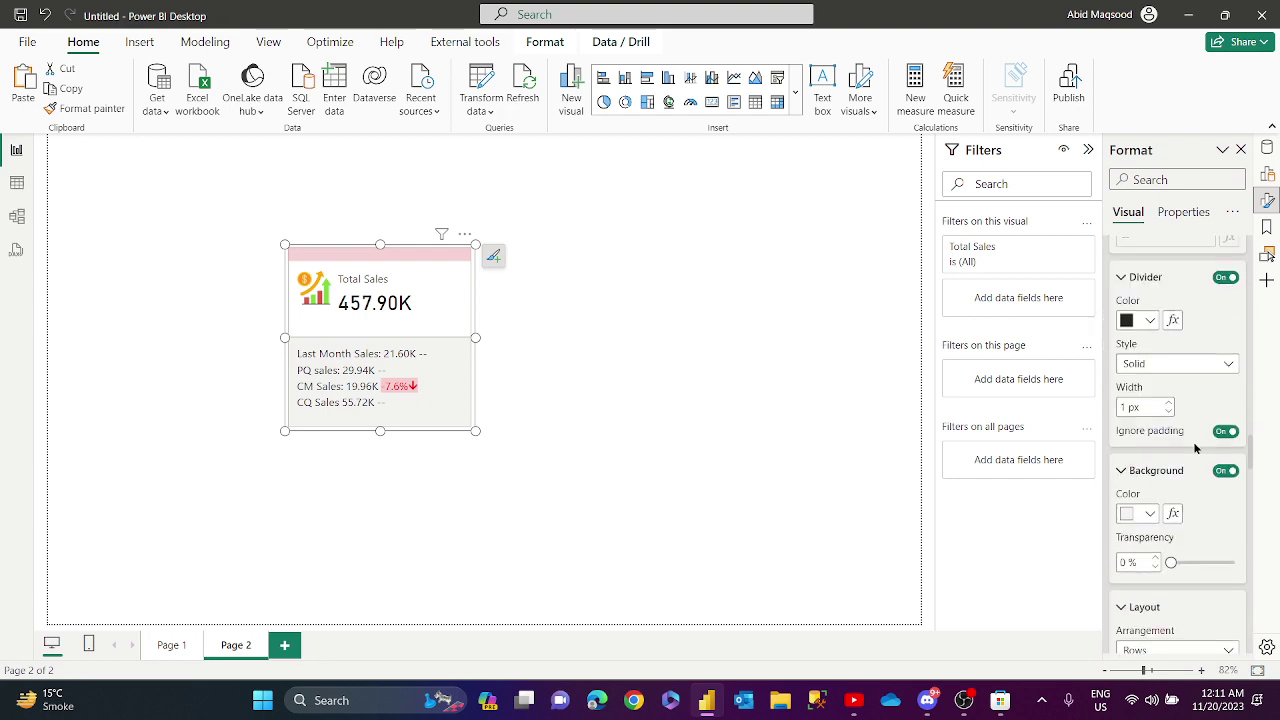
scroll(1194, 447, "up", 8)
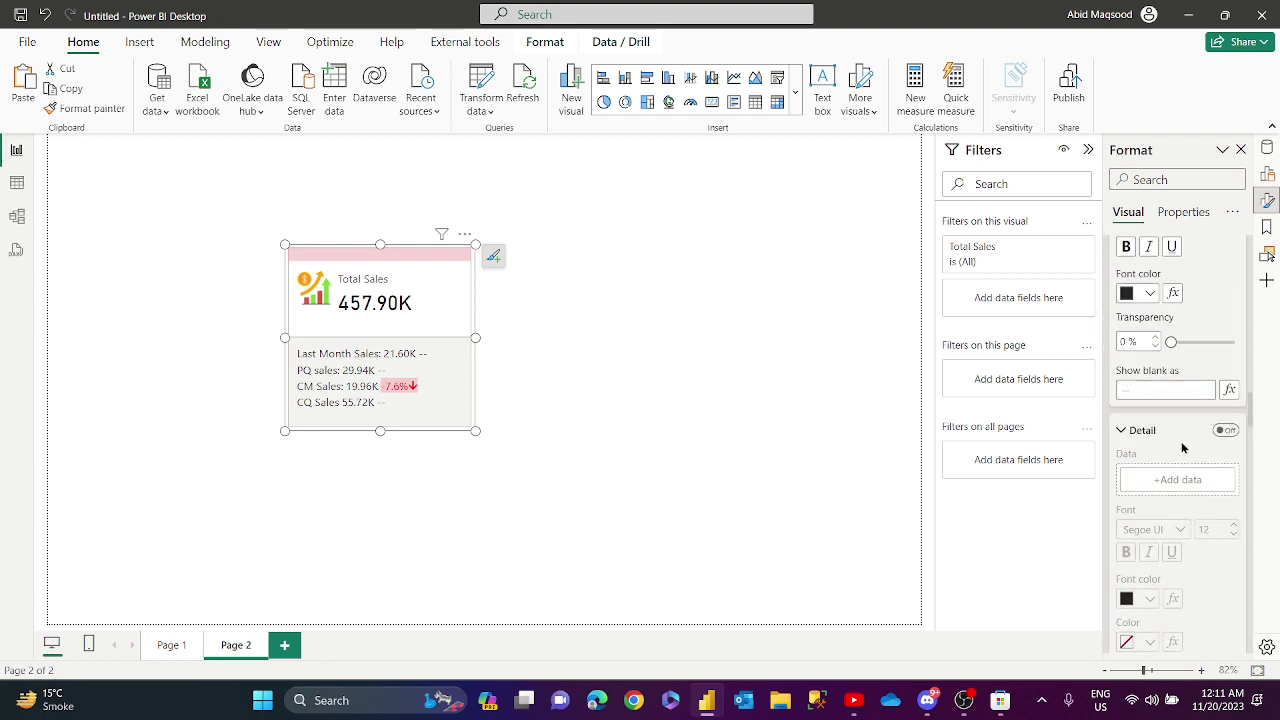
left_click(1205, 433)
Try the Columns arrangement for the reference labels of the Total Sales card.
scroll(1191, 444, "down", 3)
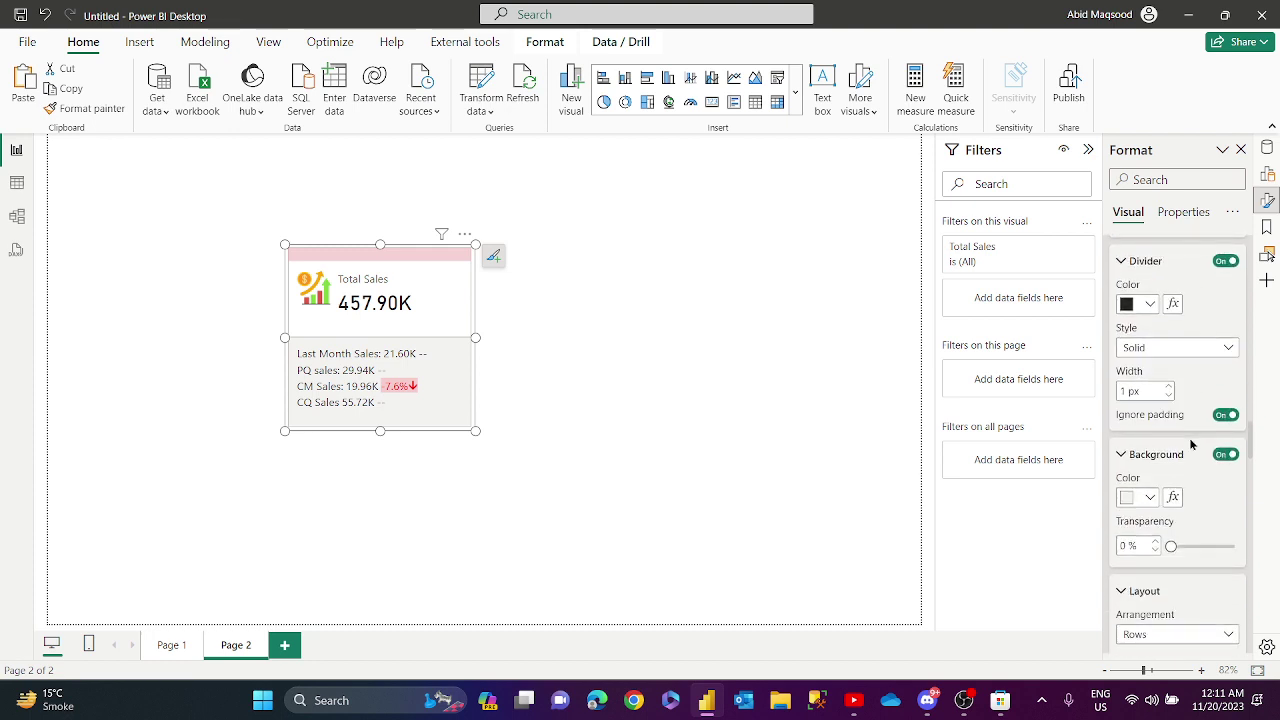
scroll(1191, 444, "down", 3)
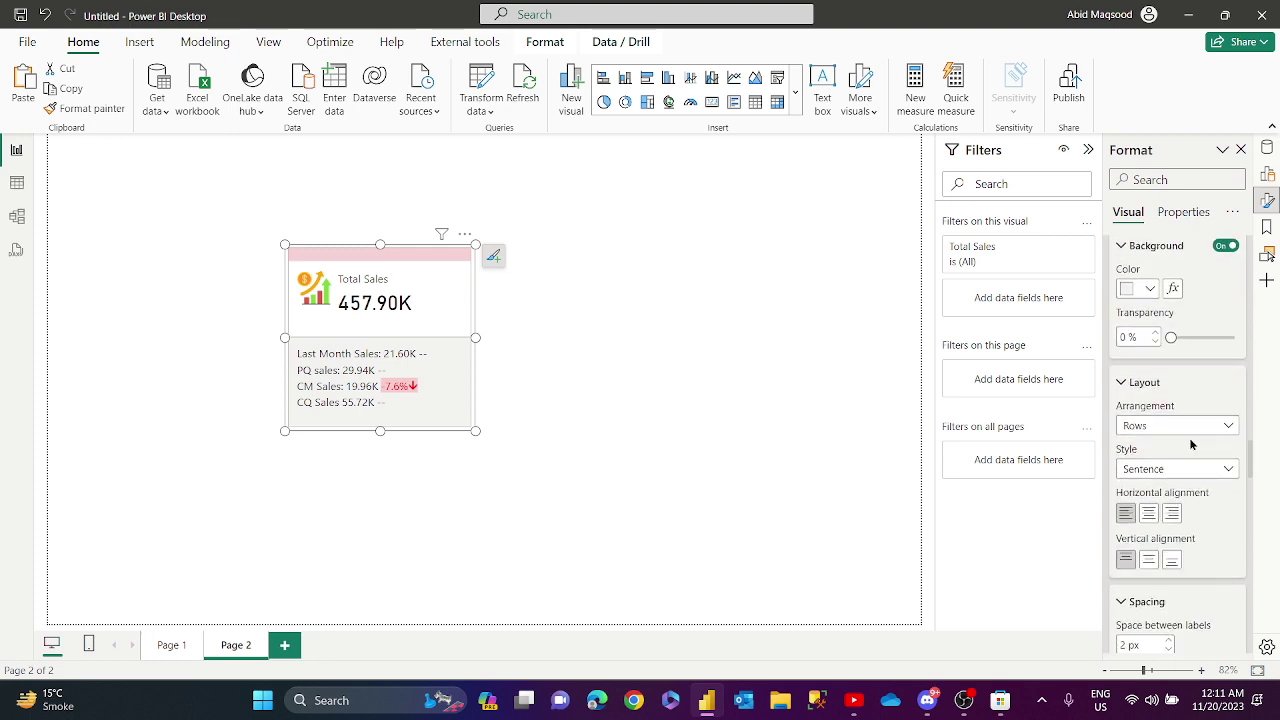
scroll(1191, 444, "down", 1)
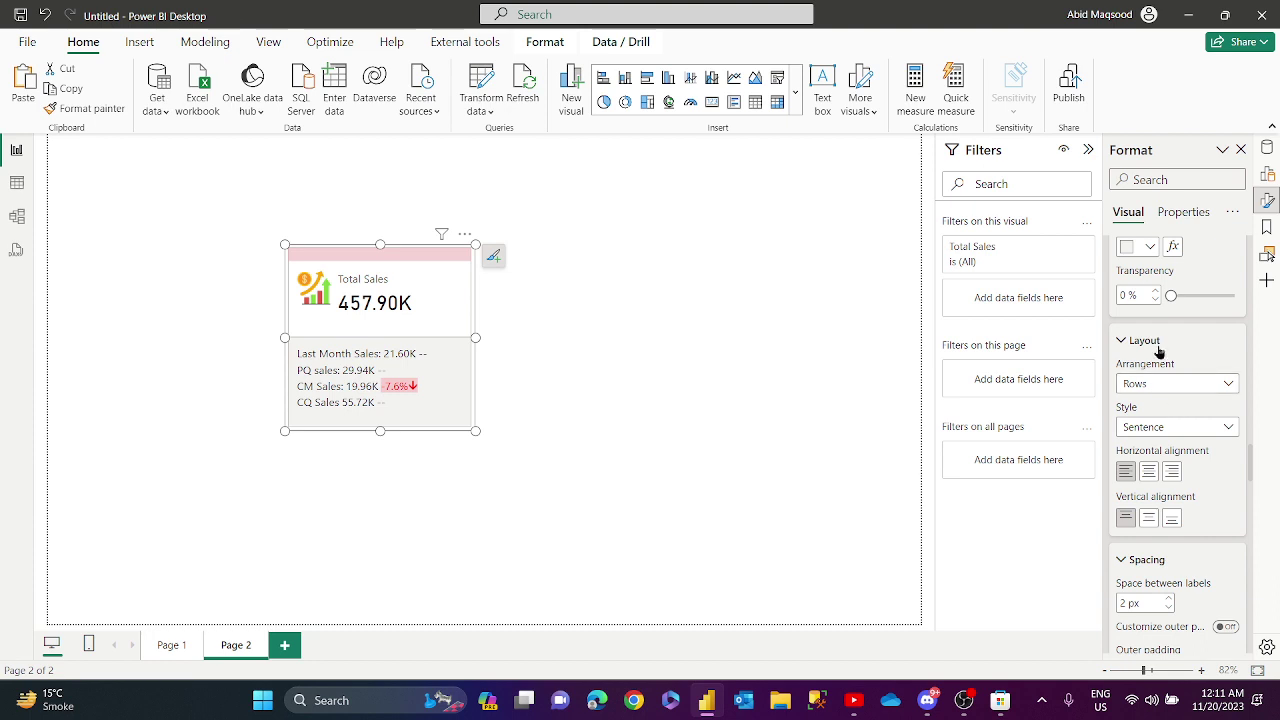
left_click(1179, 389)
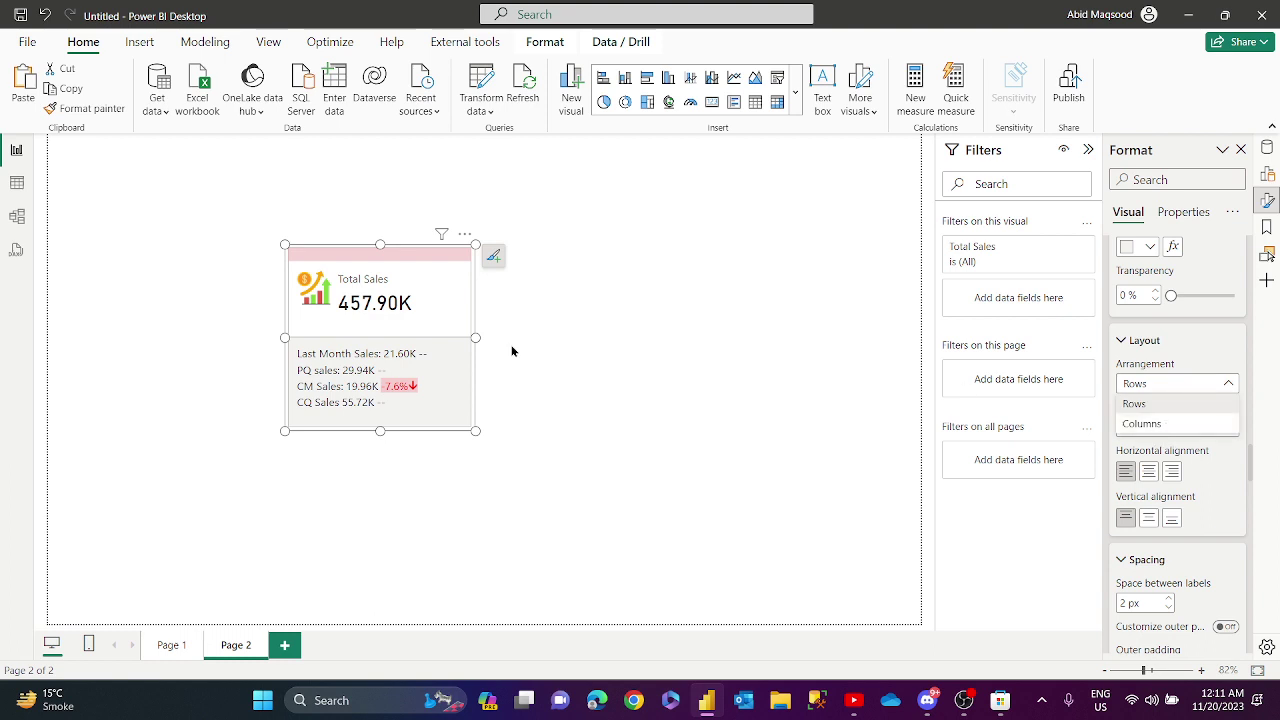
left_click(1159, 425)
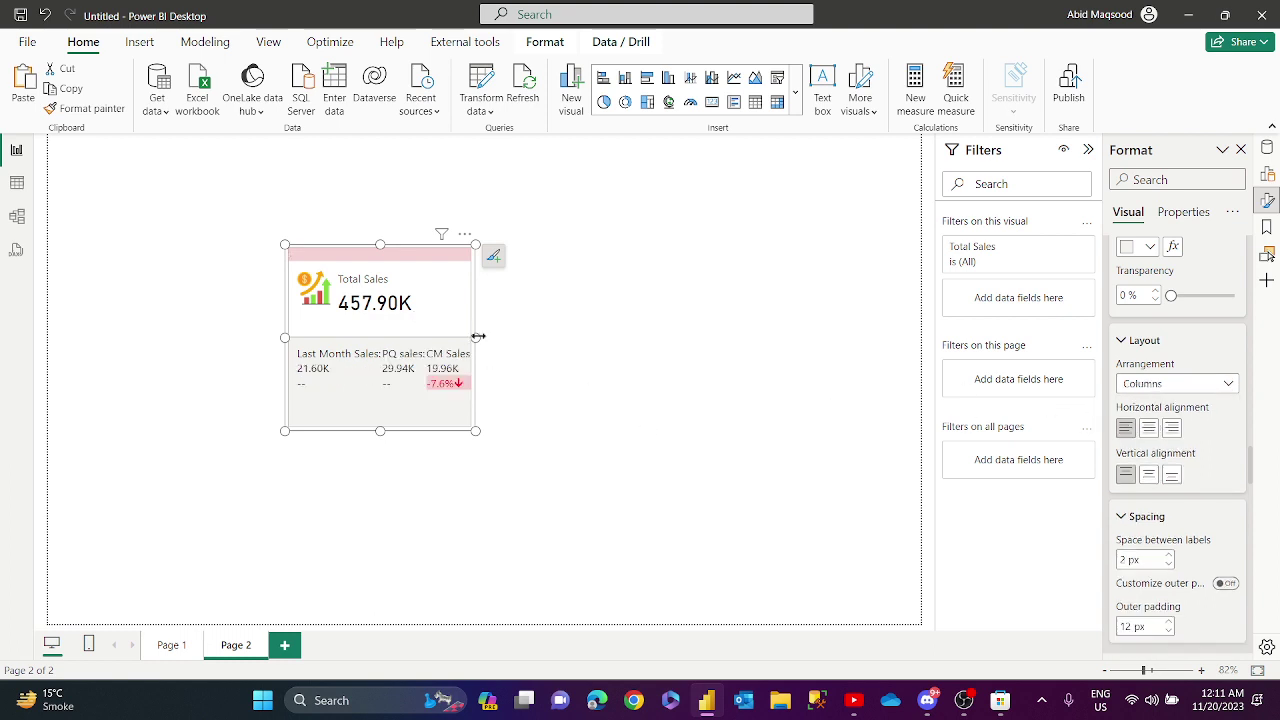
Widen the Total Sales card to about twice its width and reduce its height slightly.
left_click_drag(478, 337, 675, 337)
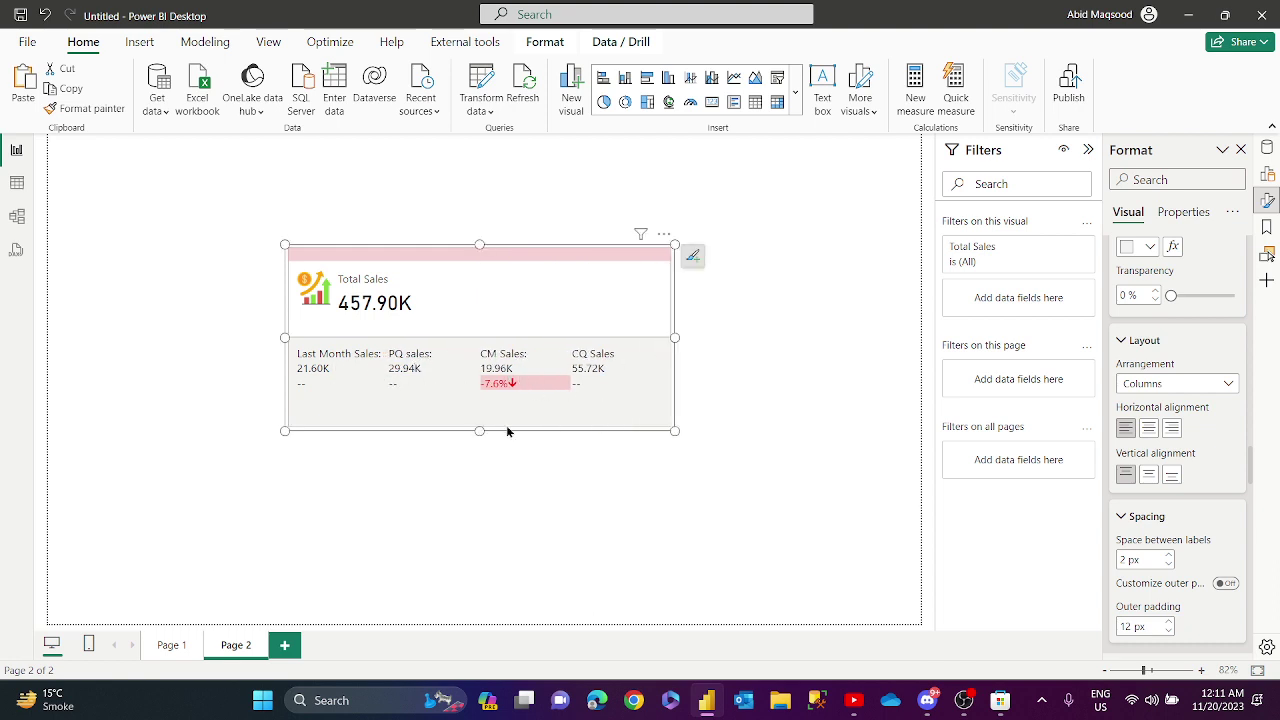
left_click_drag(479, 431, 511, 406)
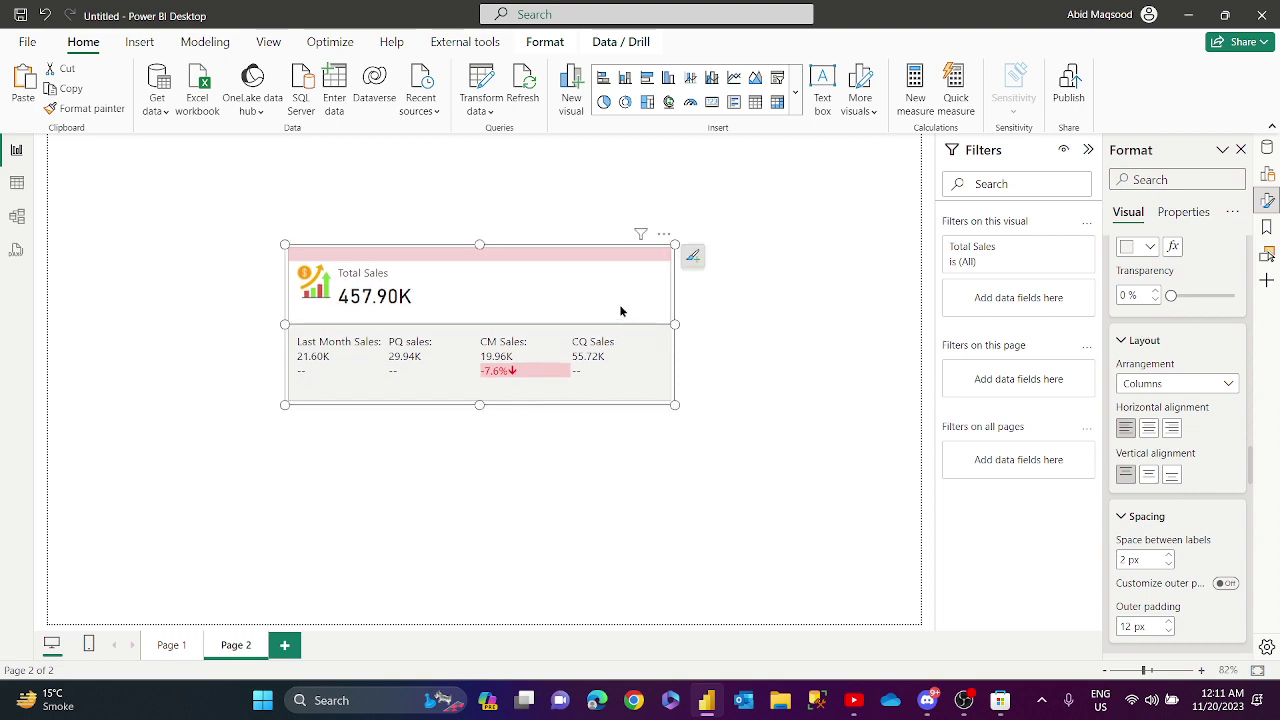
Set the reference labels' arrangement to Rows and narrow the Total Sales card to about half its width.
left_click(1195, 386)
left_click(1163, 405)
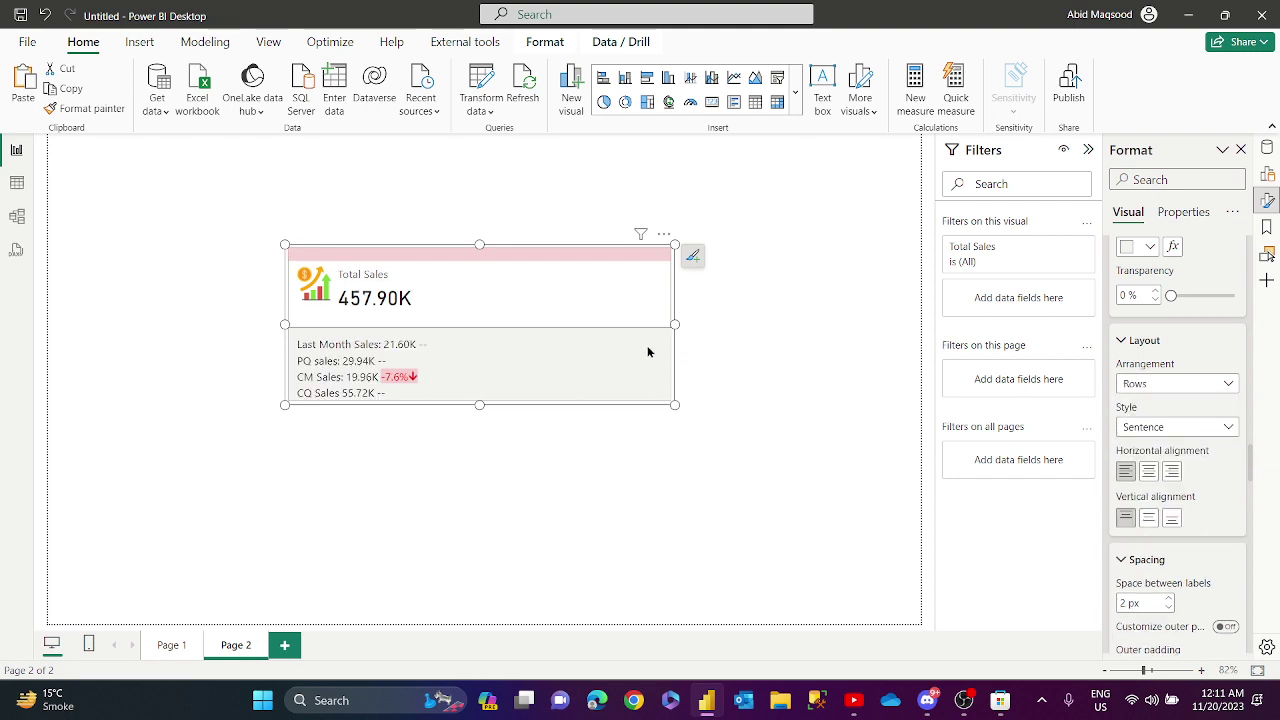
left_click_drag(673, 324, 474, 324)
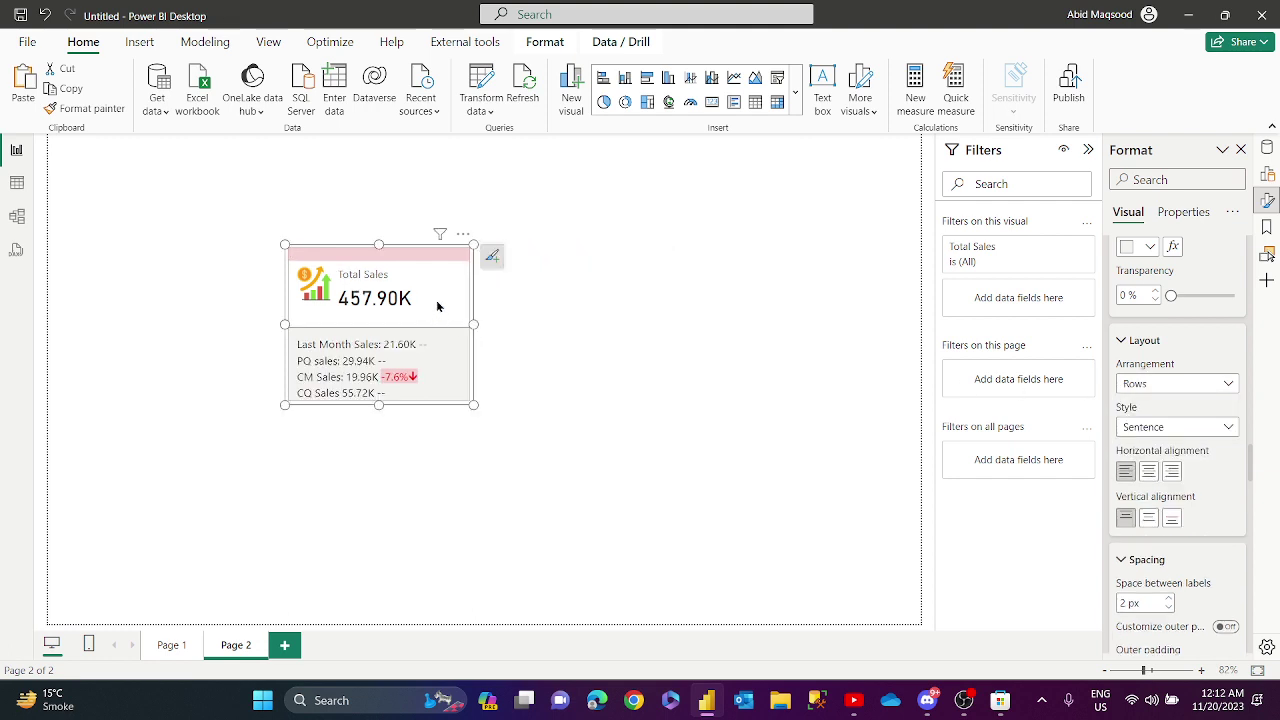
Duplicate the Total Sales card and place the copy beside the original, to its right.
key("ctrl+v")
left_click_drag(437, 306, 681, 303)
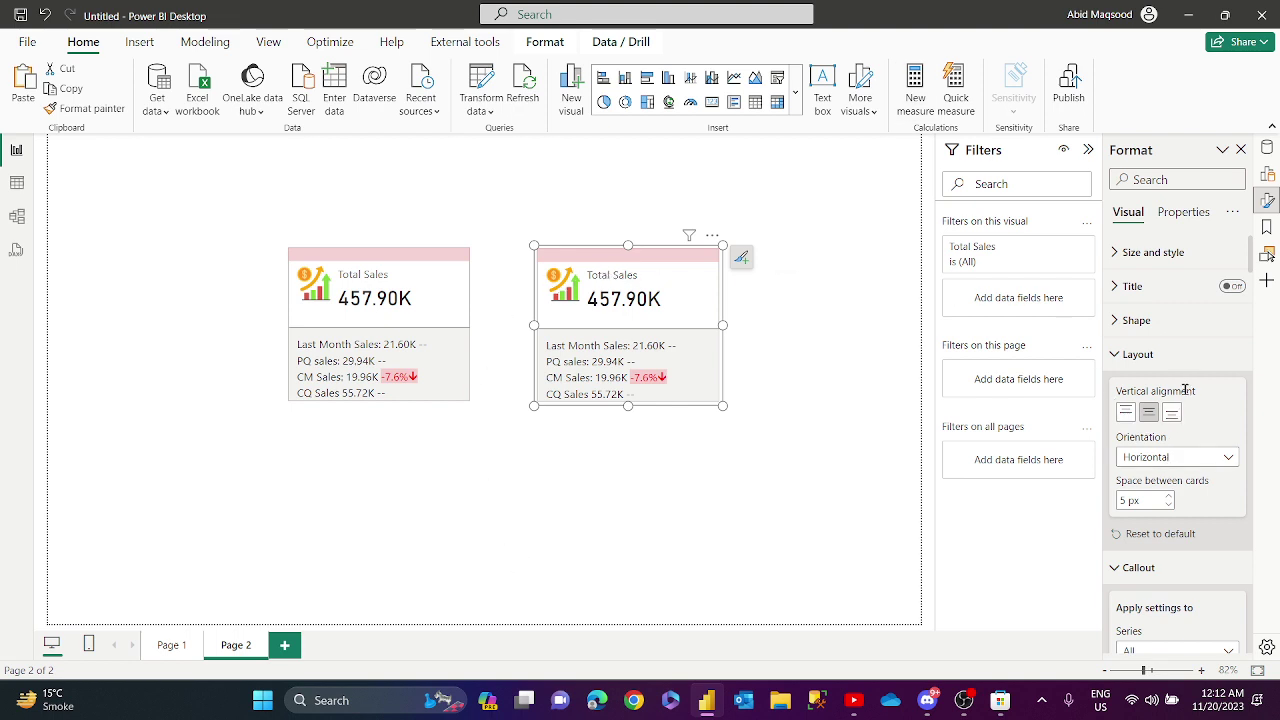
Examine the copied card's Layout, Callout and Reference labels formatting settings.
scroll(1185, 390, "down", 5)
scroll(1186, 396, "down", 3)
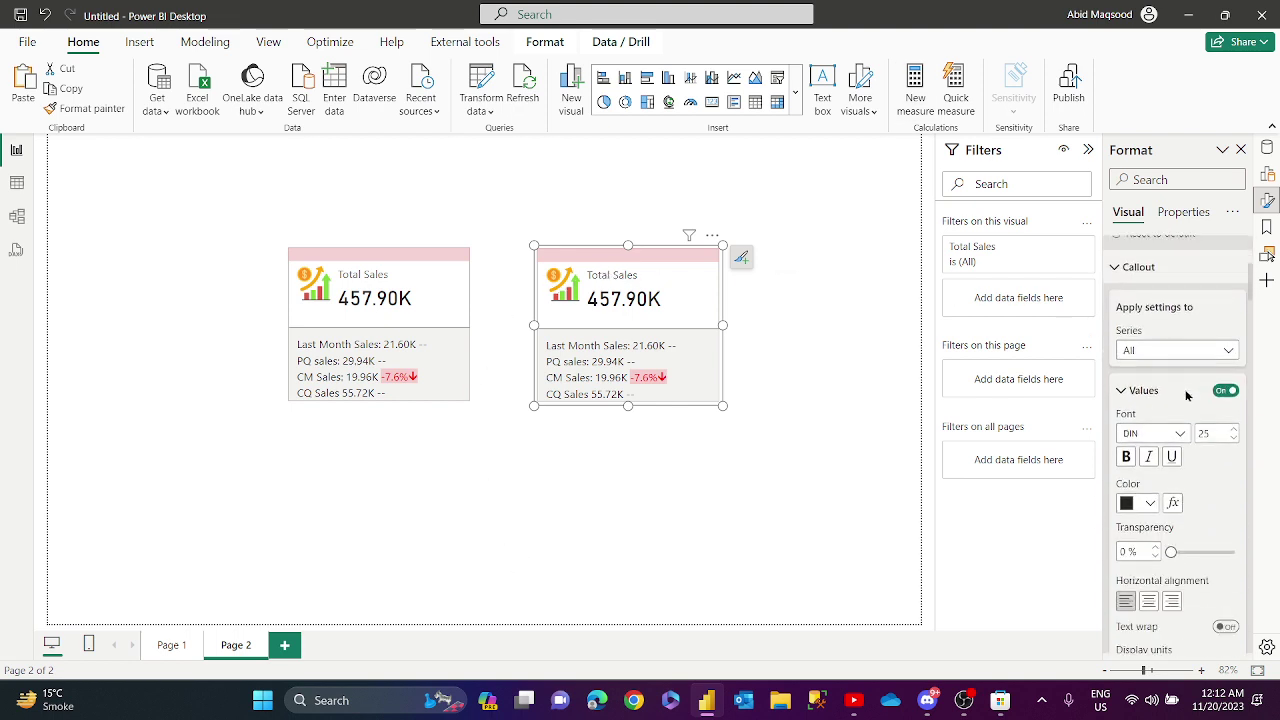
left_click(1267, 200)
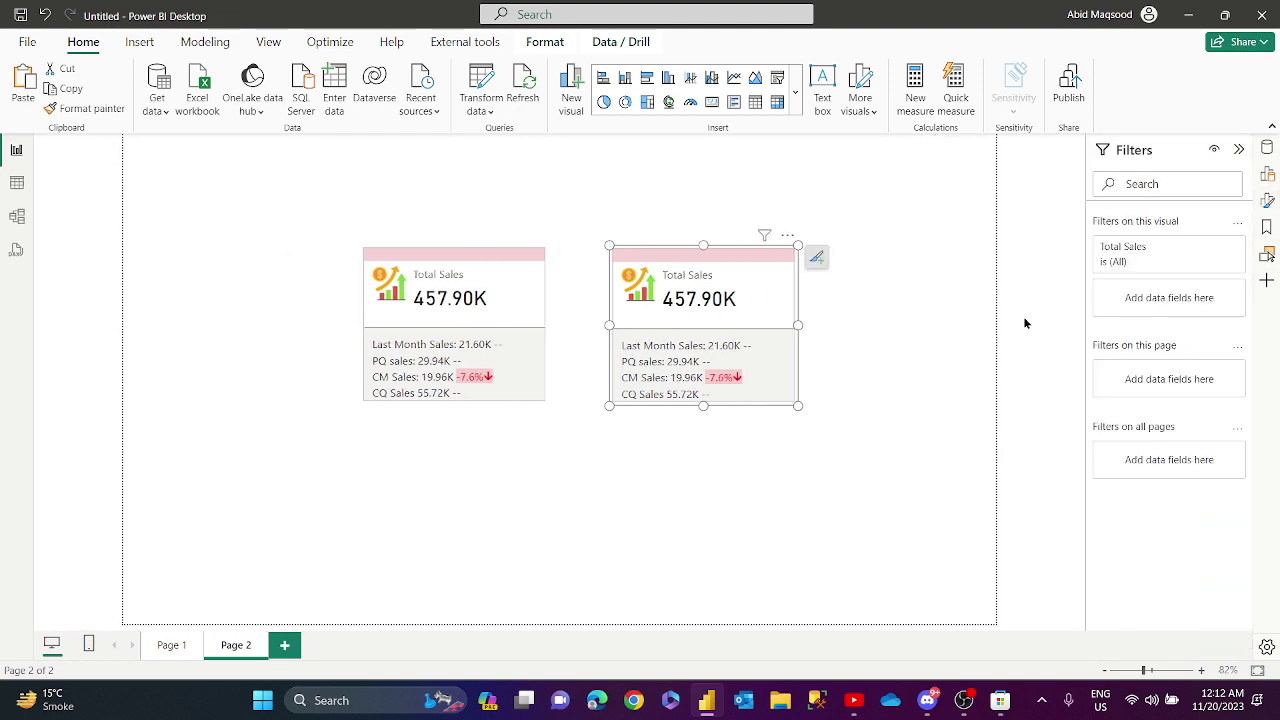
left_click(1267, 200)
scroll(1153, 425, "down", 2)
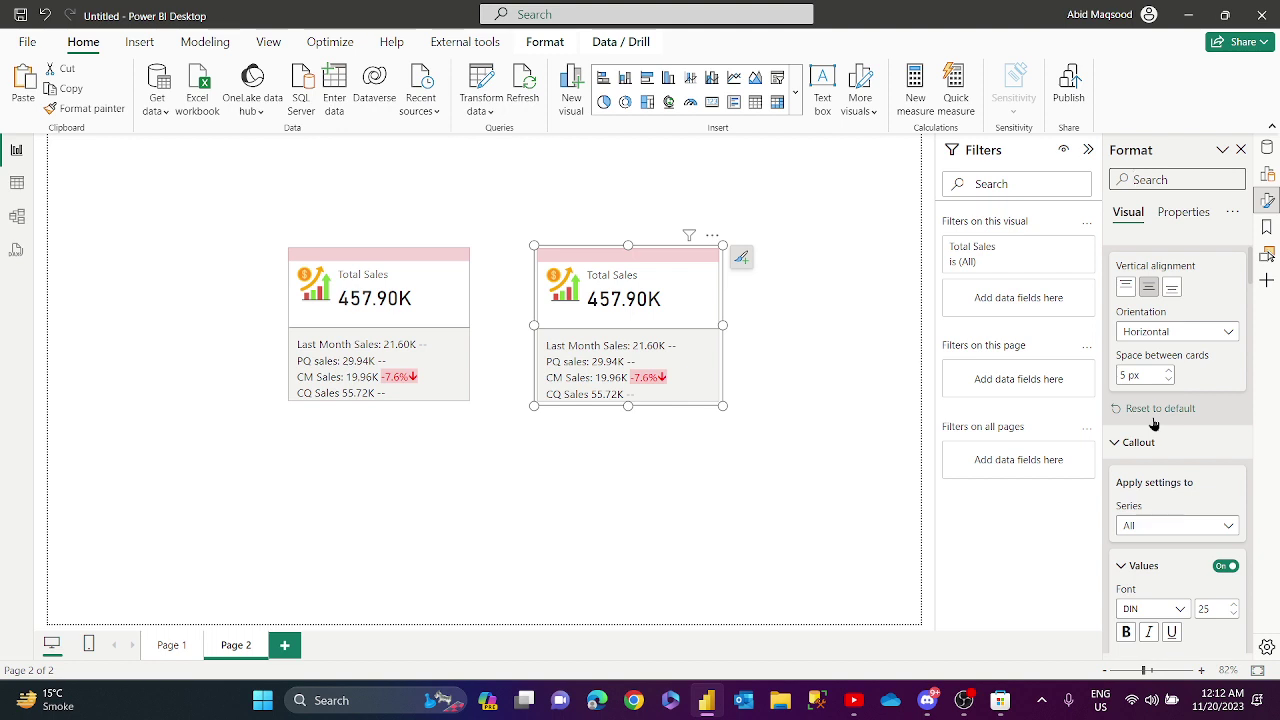
scroll(1153, 425, "up", 3)
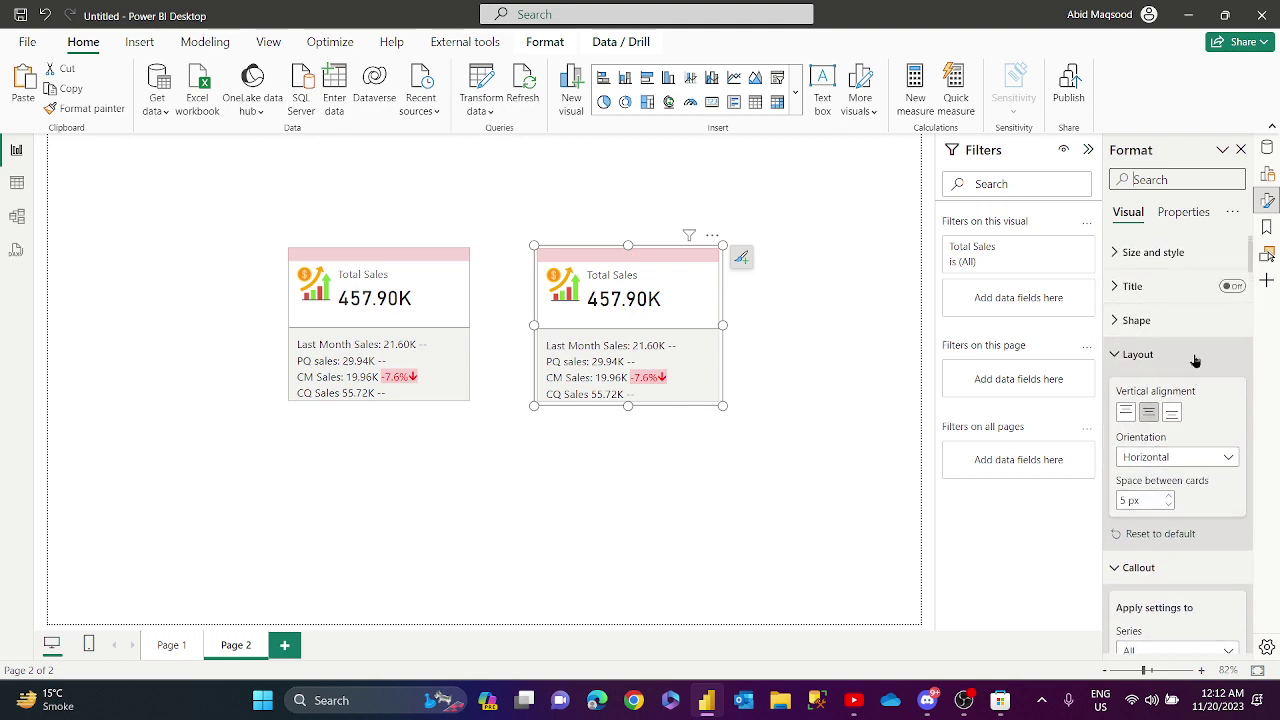
scroll(1195, 360, "down", 1)
scroll(1160, 395, "down", 1)
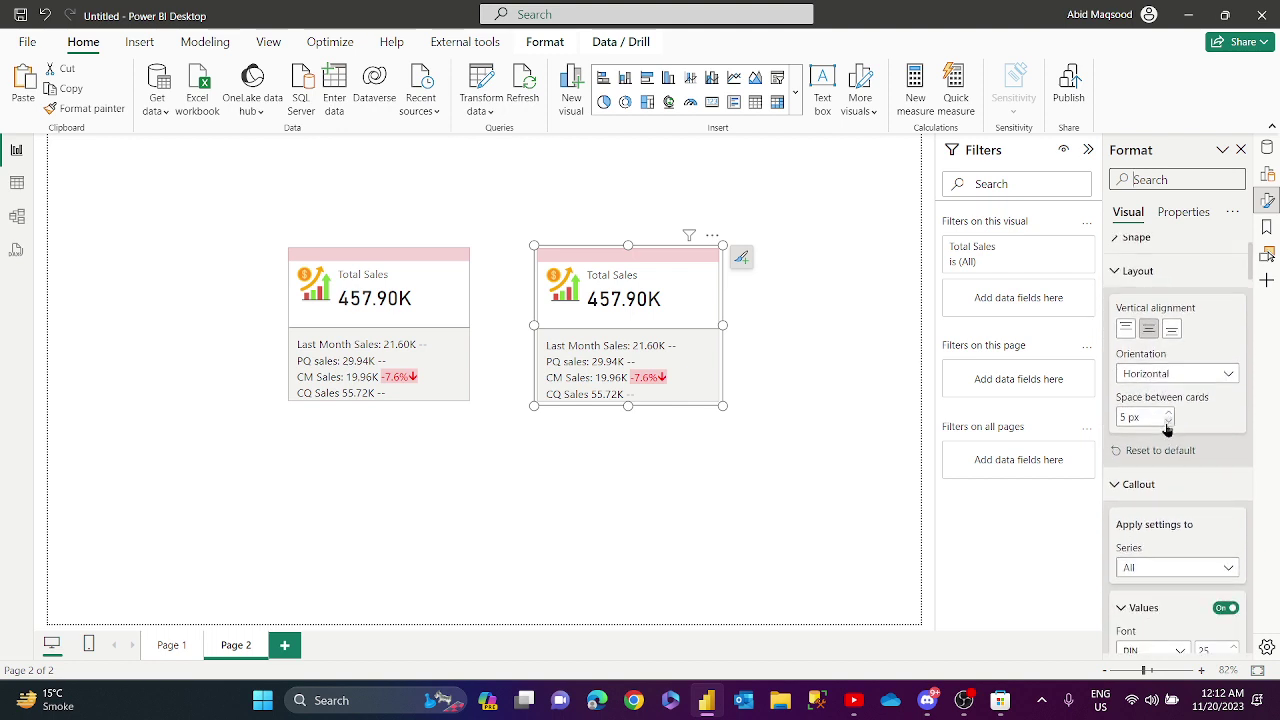
scroll(1166, 423, "up", 2)
scroll(1191, 420, "down", 10)
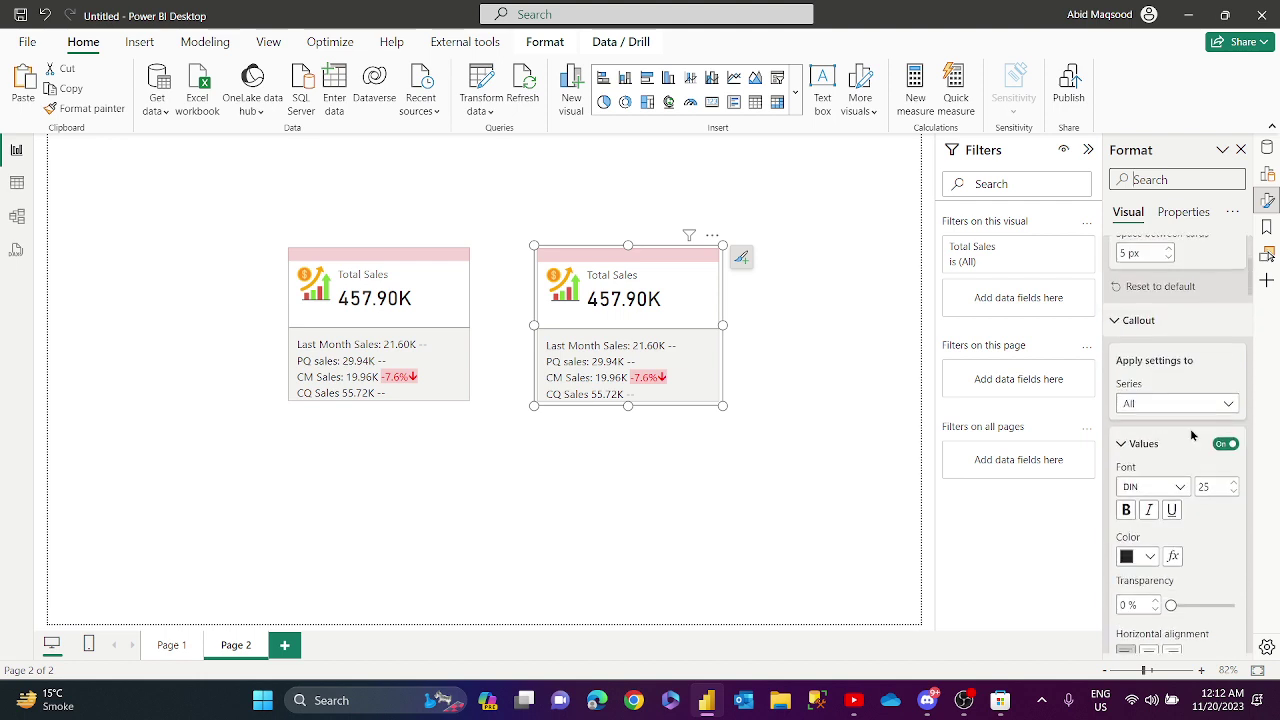
scroll(1190, 434, "down", 10)
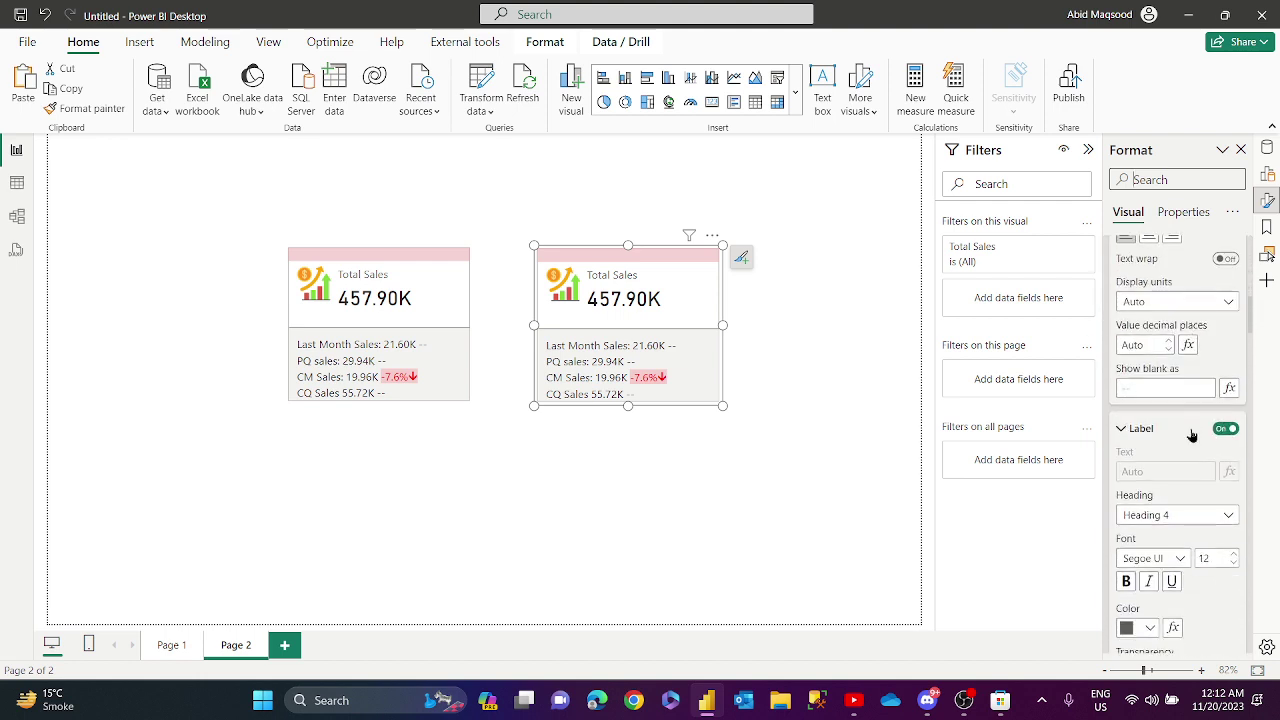
scroll(1190, 430, "down", 3)
scroll(1192, 436, "down", 5)
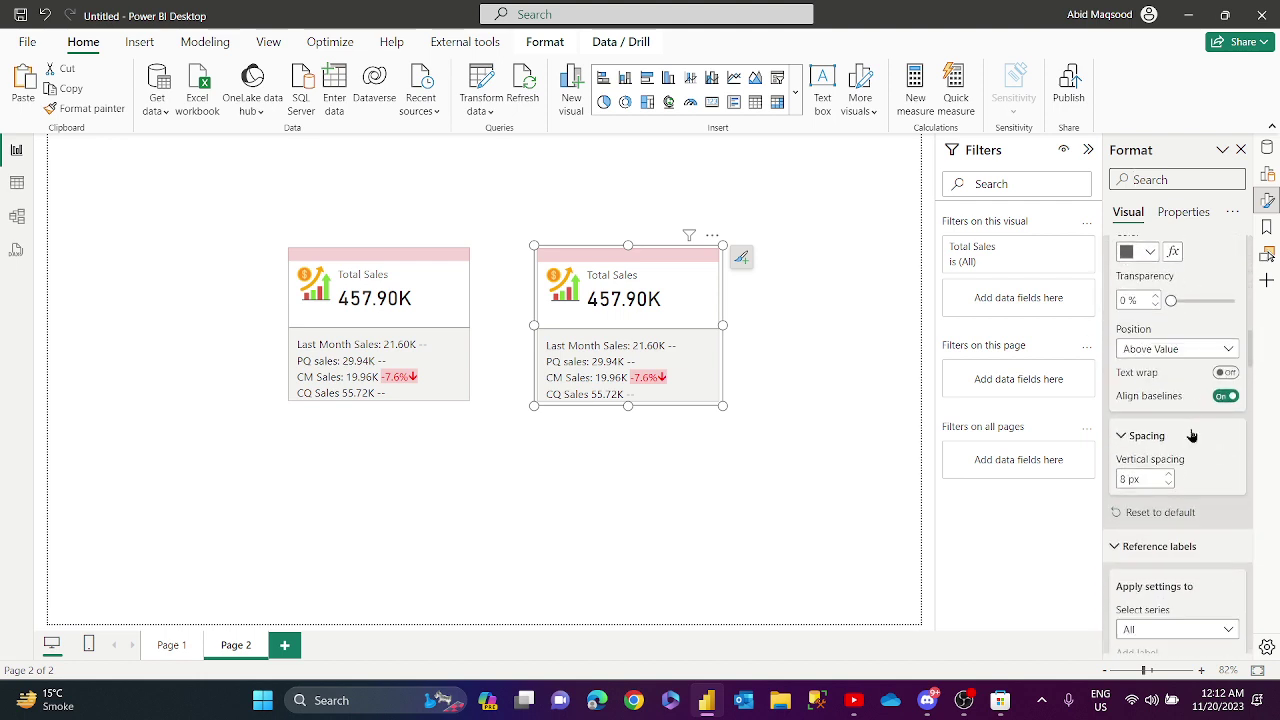
scroll(1191, 434, "down", 9)
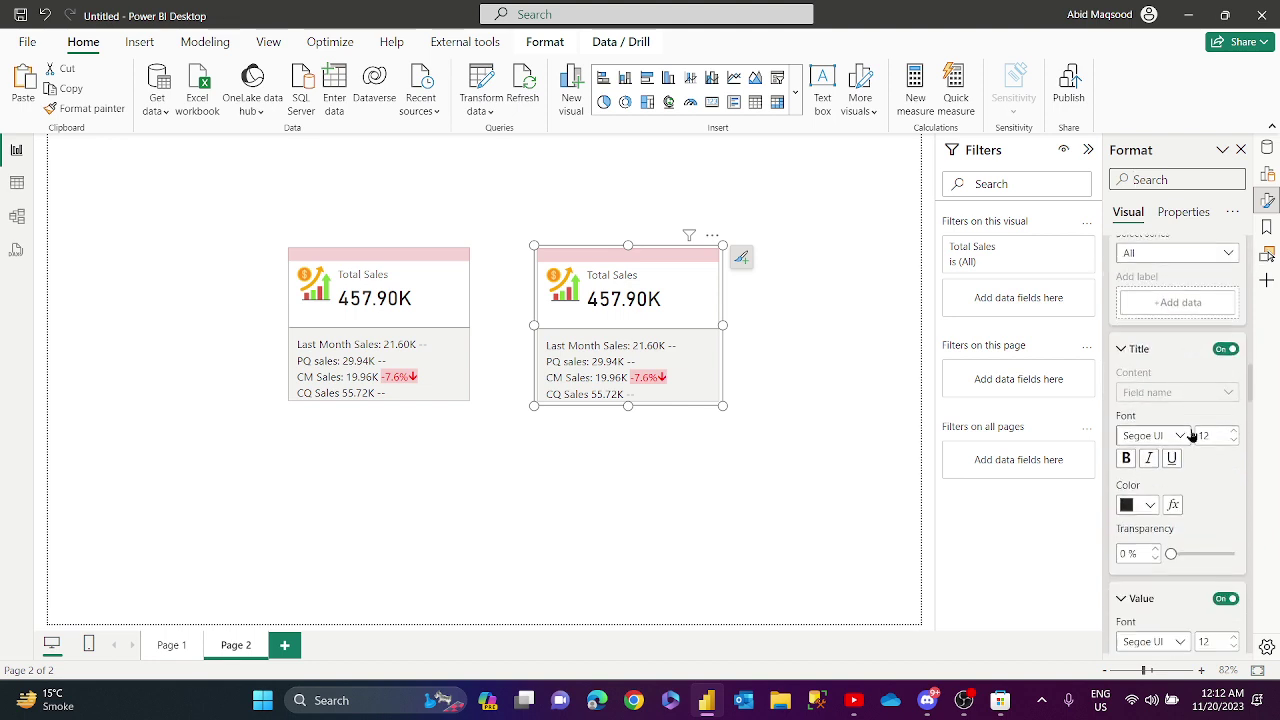
scroll(1192, 436, "up", 14)
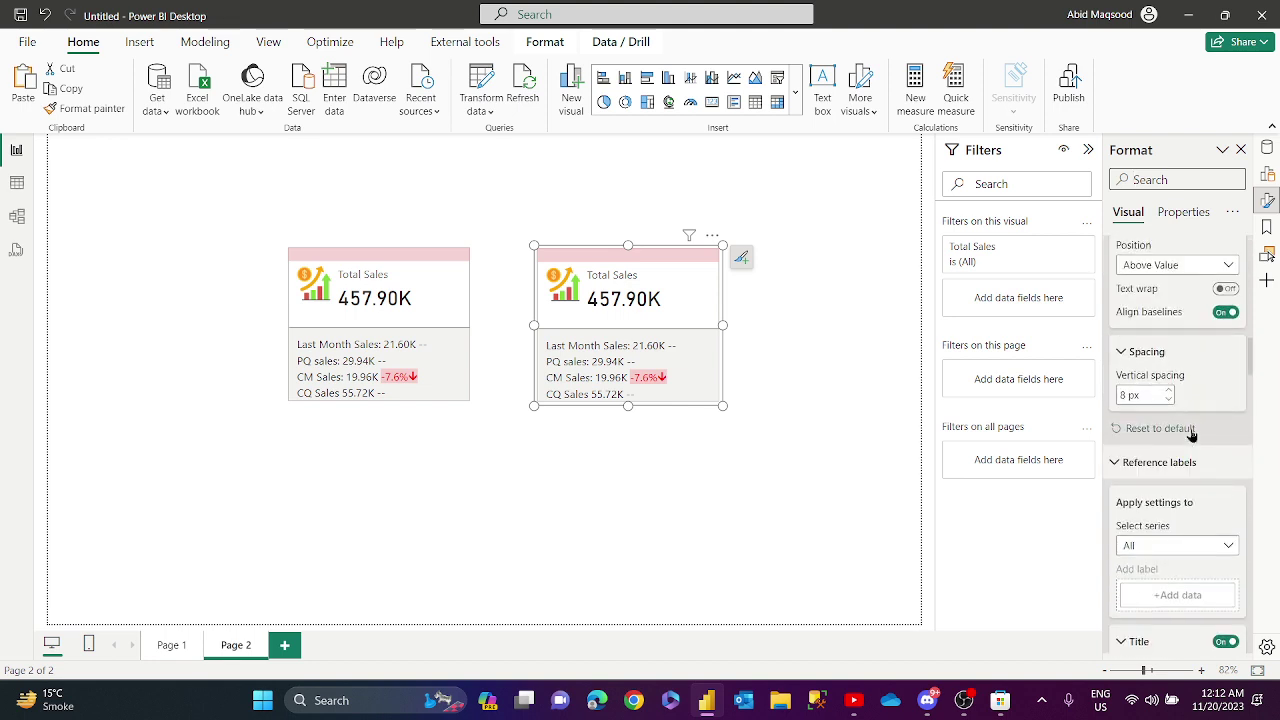
scroll(1192, 436, "up", 10)
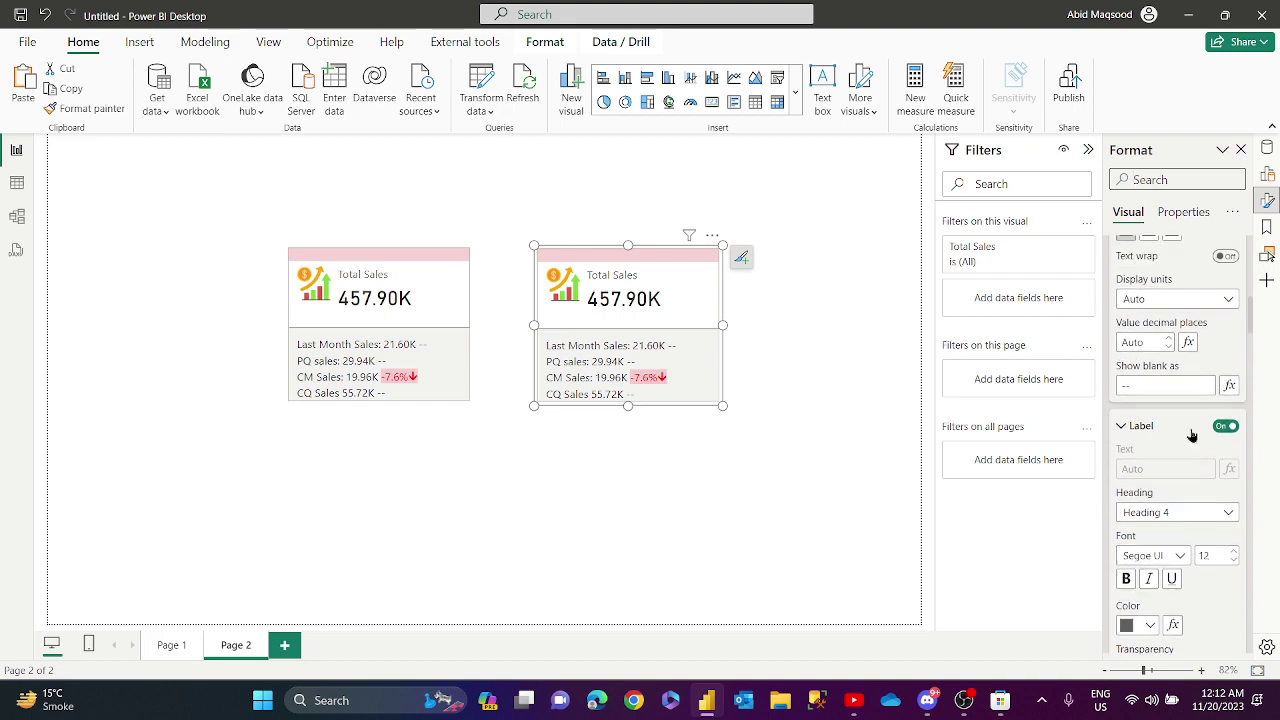
scroll(1192, 436, "up", 7)
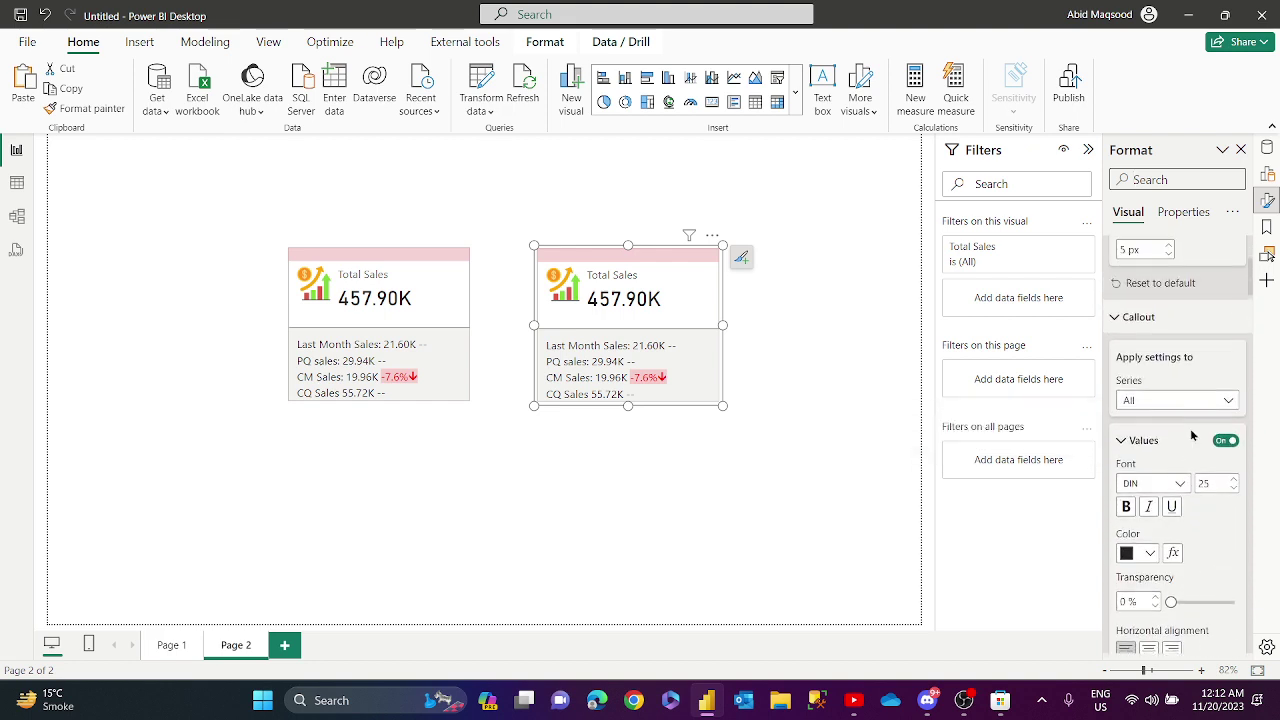
scroll(1192, 436, "up", 4)
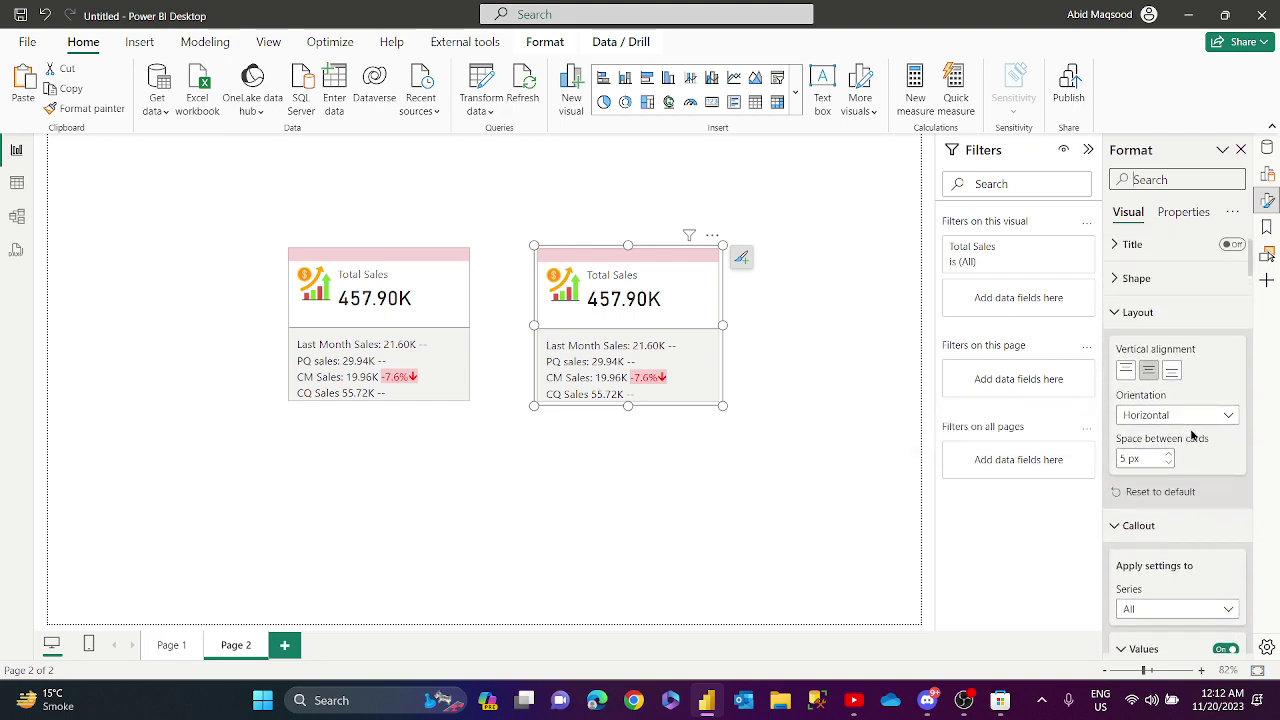
Collapse the copied card's Layout and Callout settings and bring its Reference labels settings into view.
left_click(1116, 357)
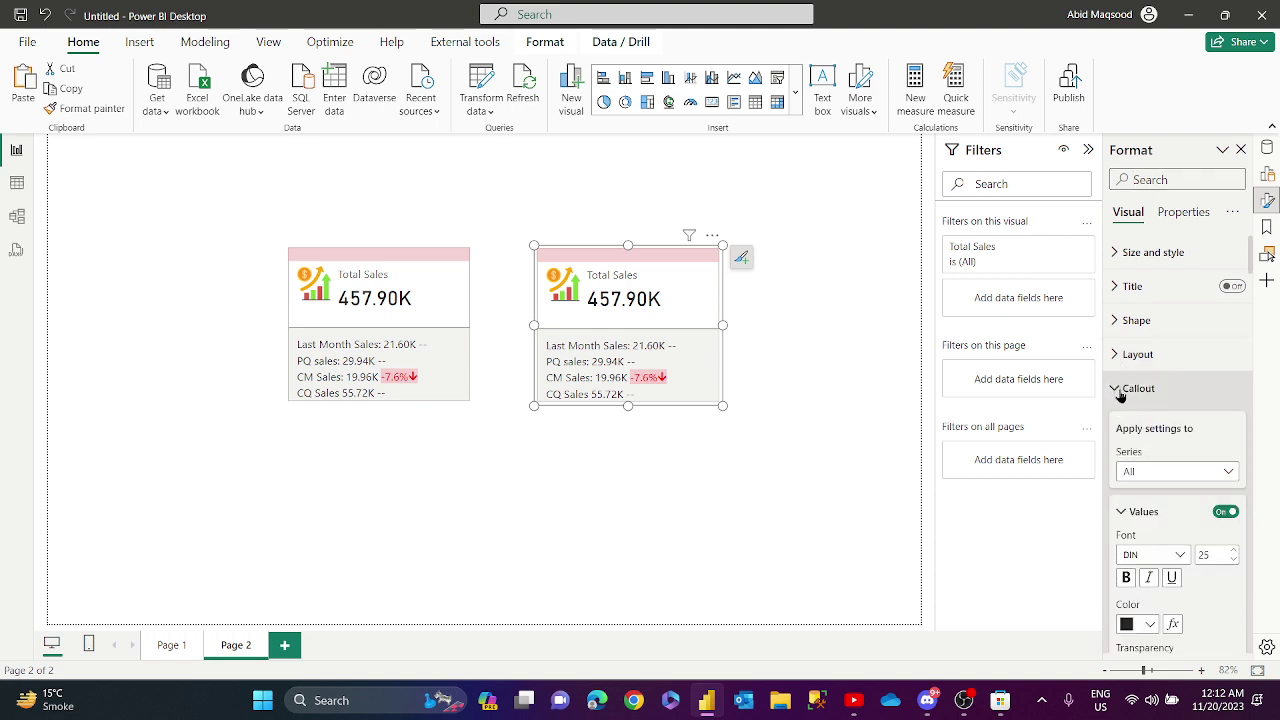
left_click(1117, 392)
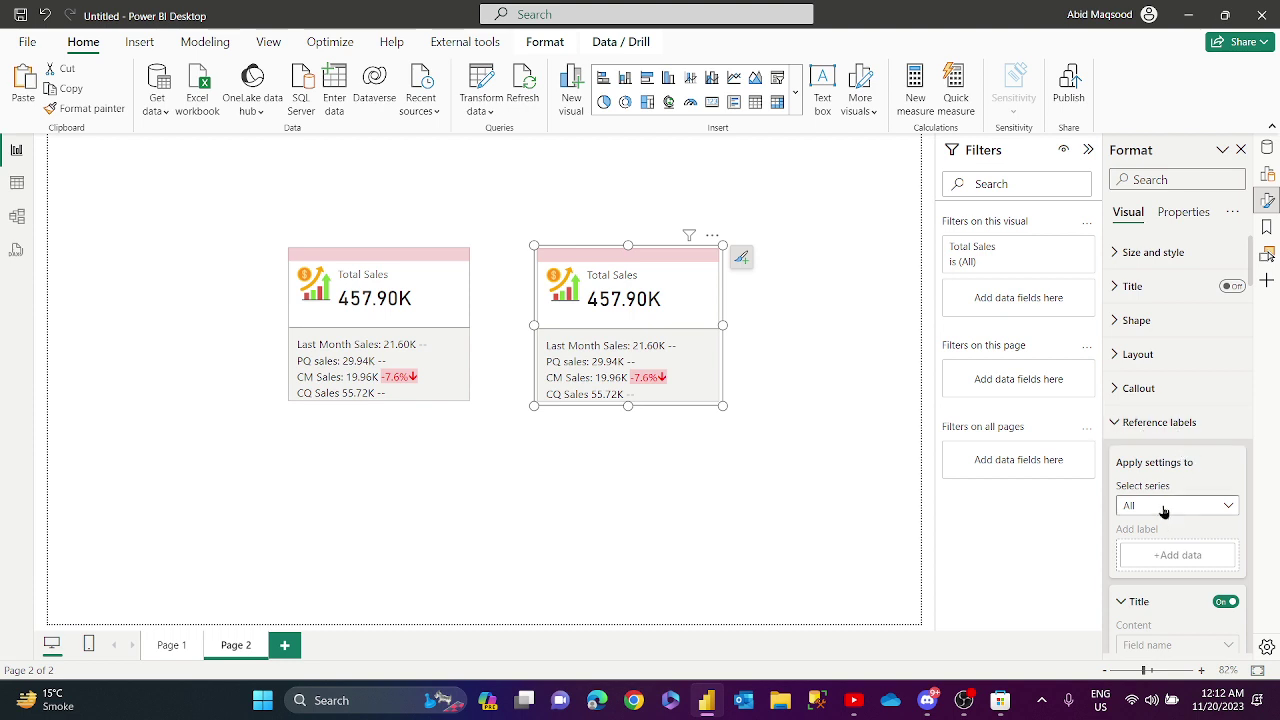
scroll(1190, 498, "down", 2)
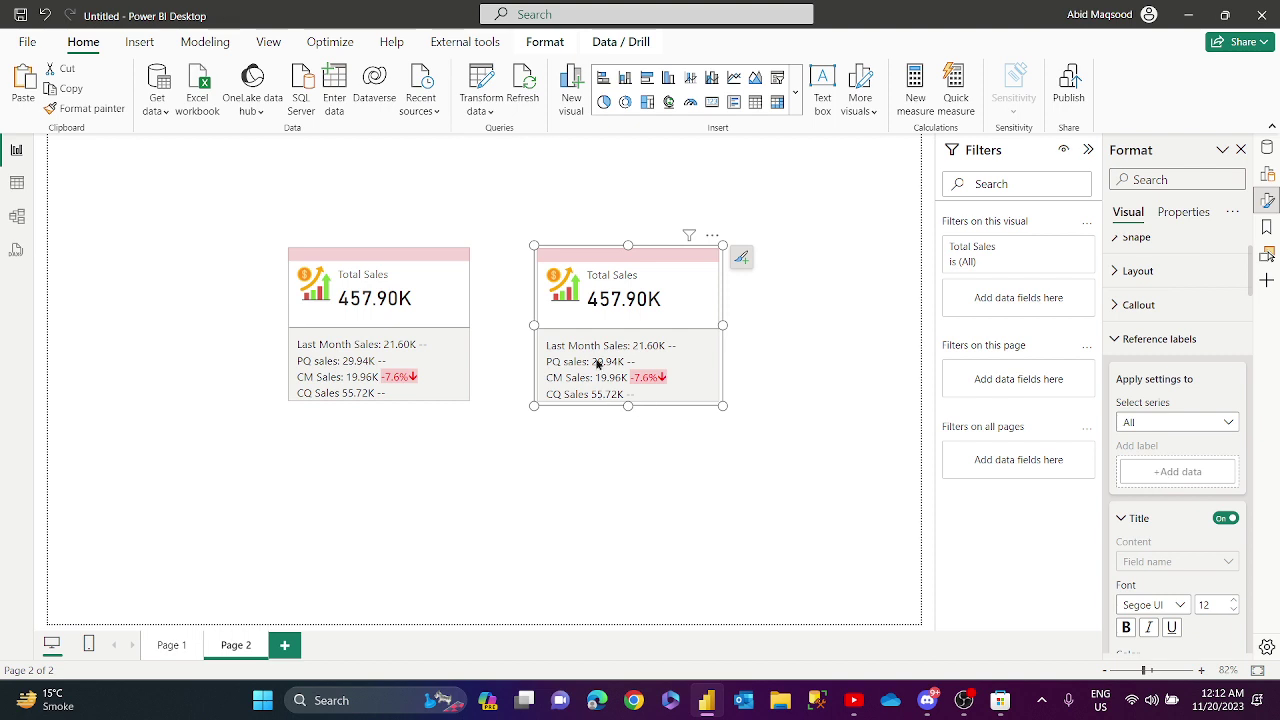